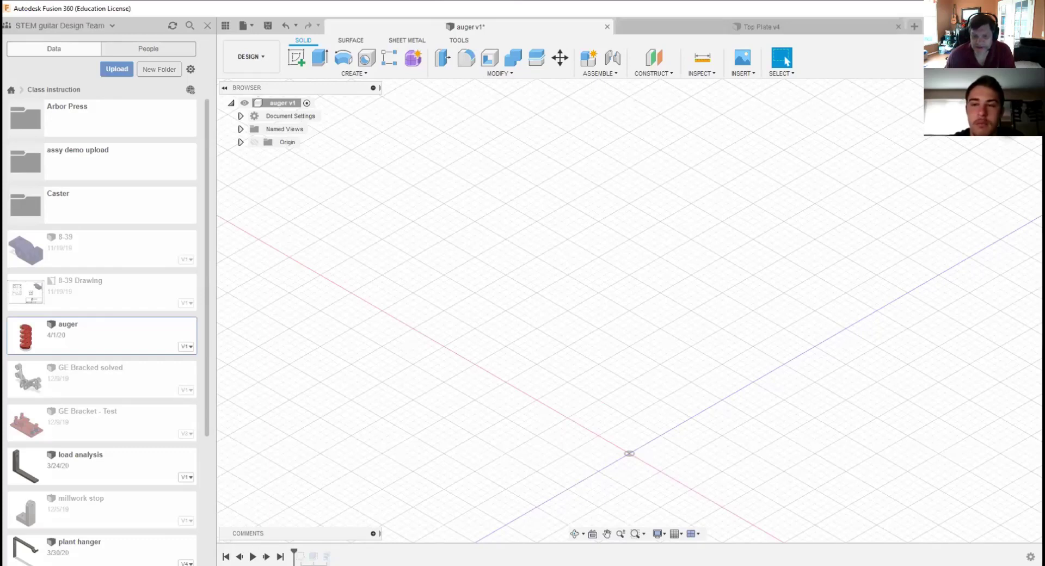
Step: Step through the auger's design history from the base sketch to the coil cut and inspect the finished helical body
left_click(266, 557)
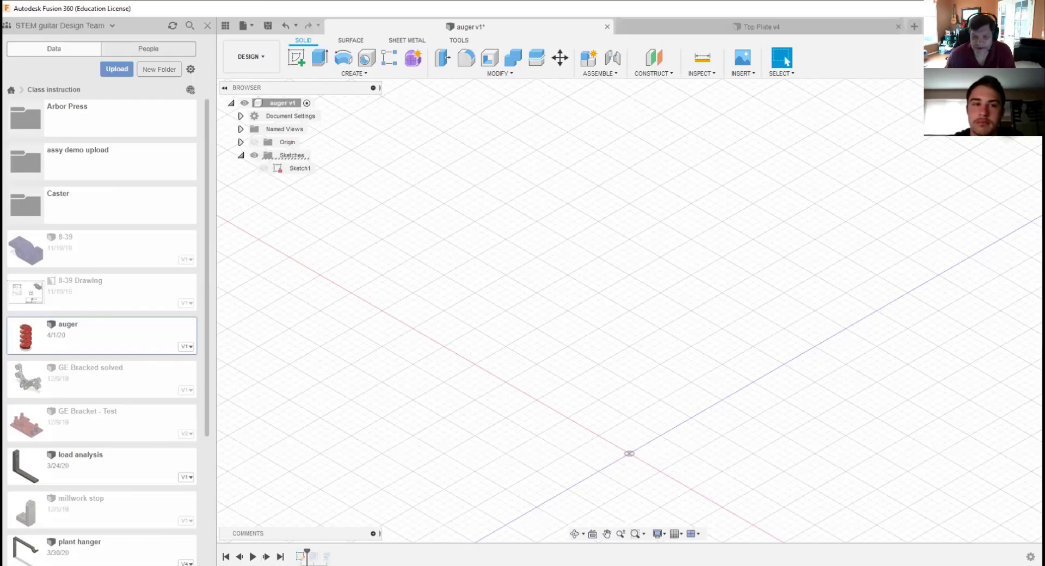
left_click(266, 557)
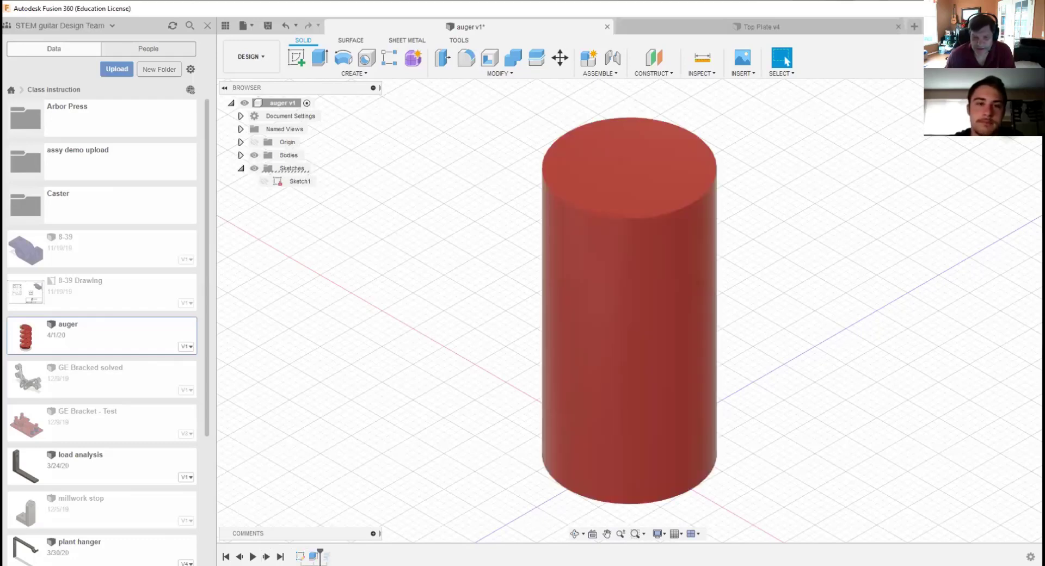
left_click(240, 557)
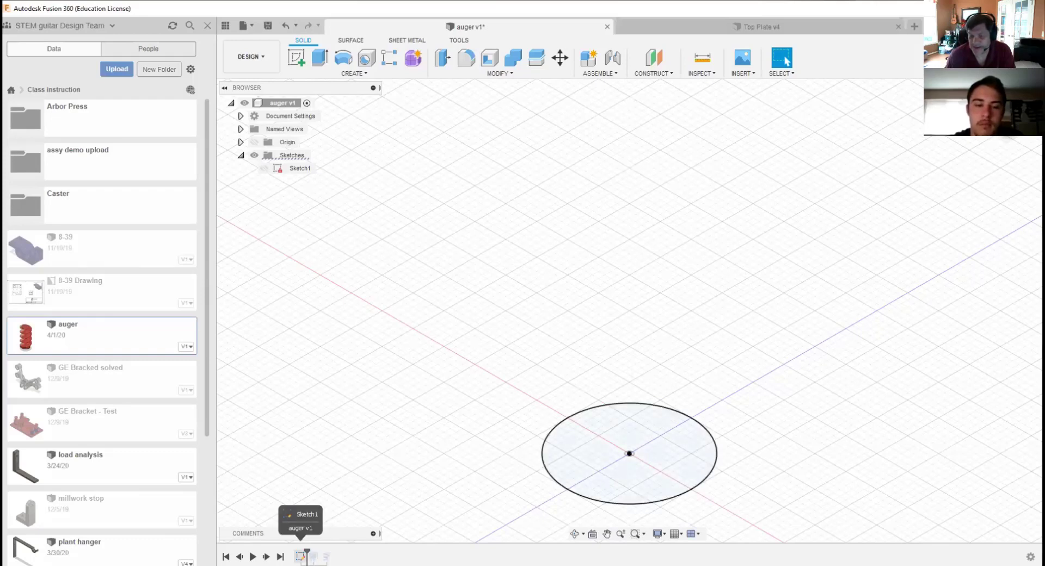
left_click(266, 556)
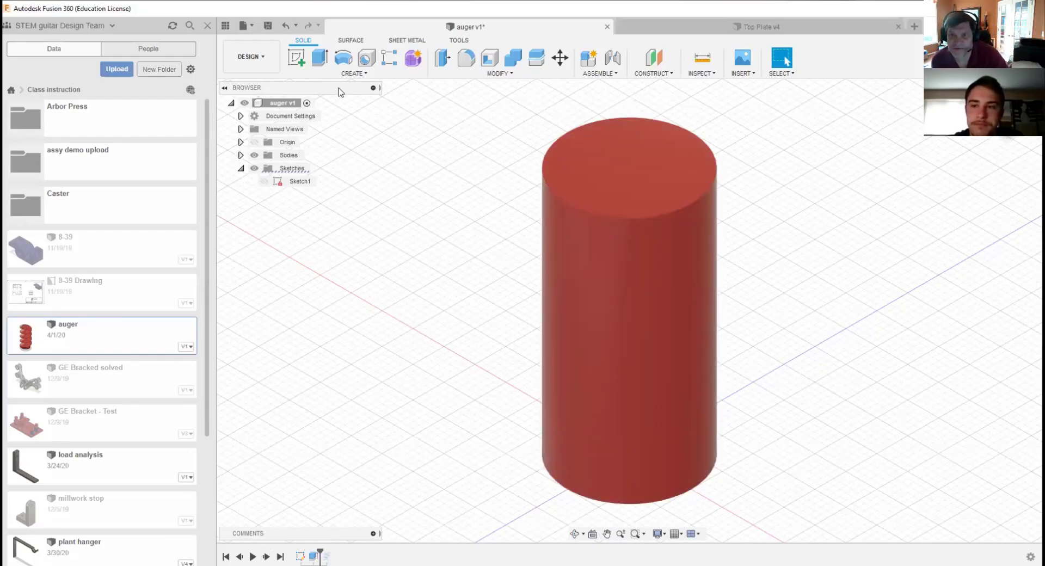
left_click(349, 73)
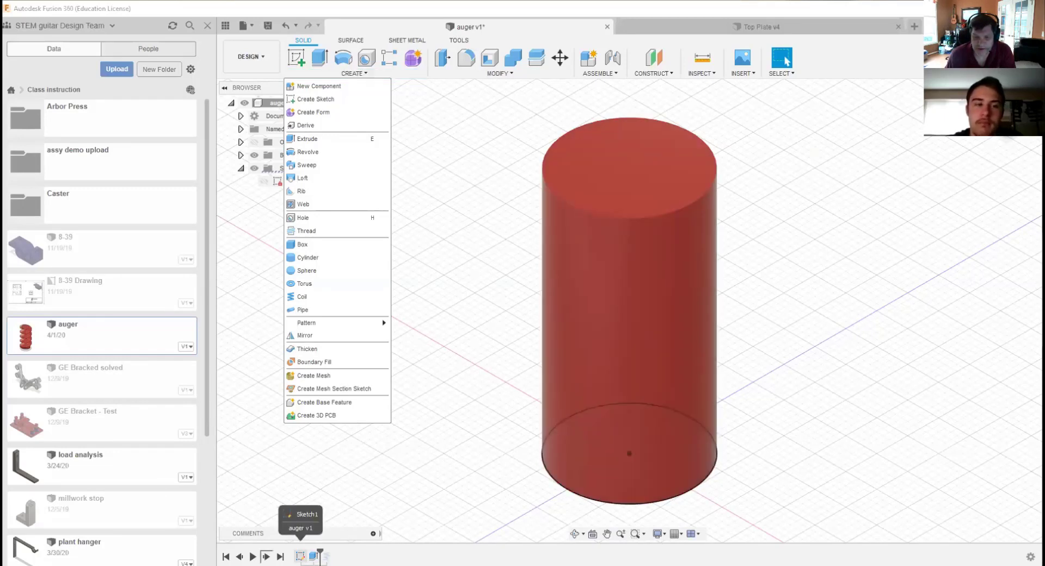
left_click(266, 557)
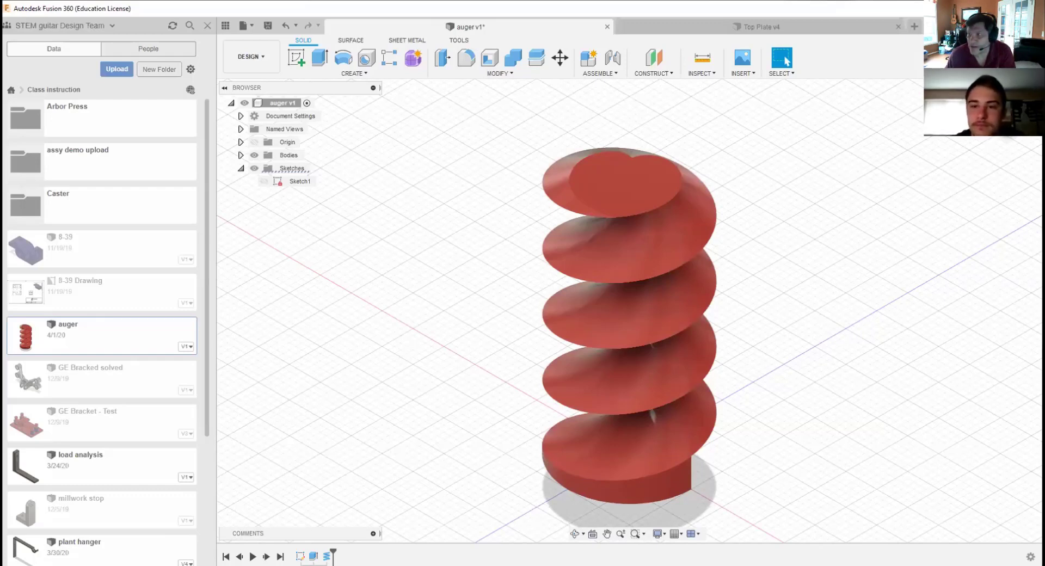
middle_click_drag(630, 311, 633, 195, "shift")
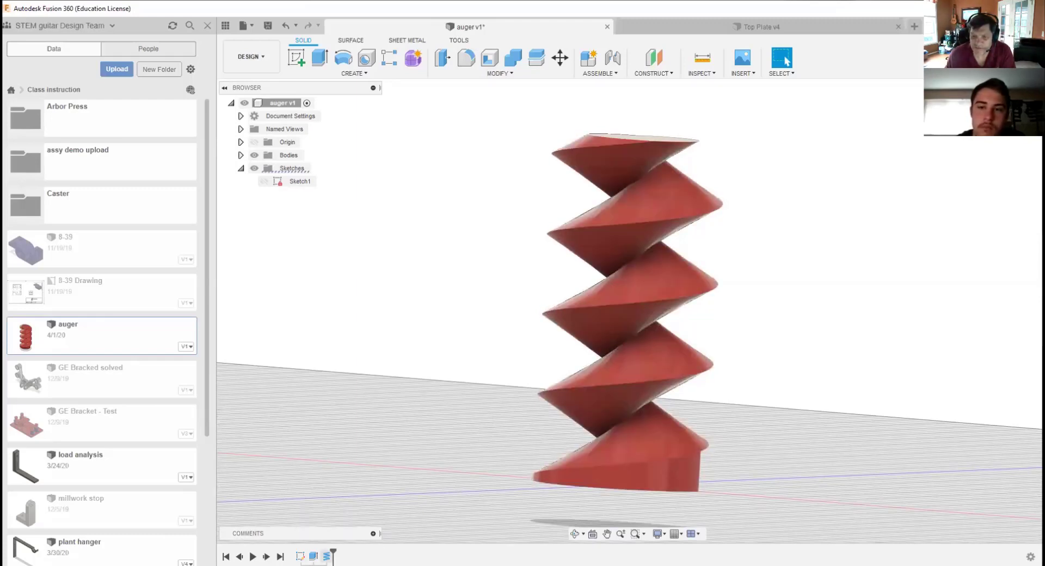
Step: Edit the auger's coil cut, try the Spiral type, and return the type to Revolution and Height
right_click(326, 556)
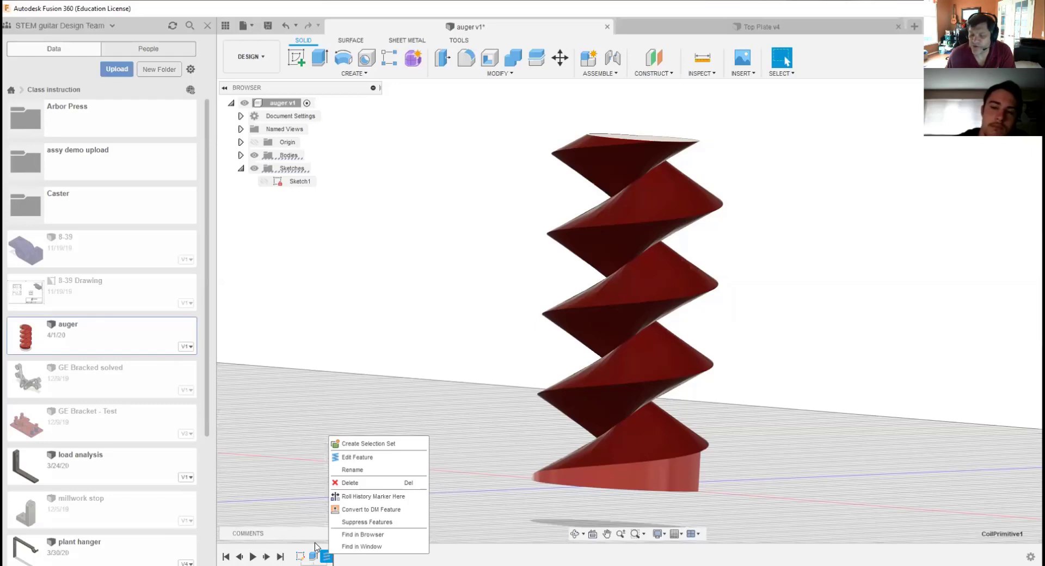
left_click(357, 458)
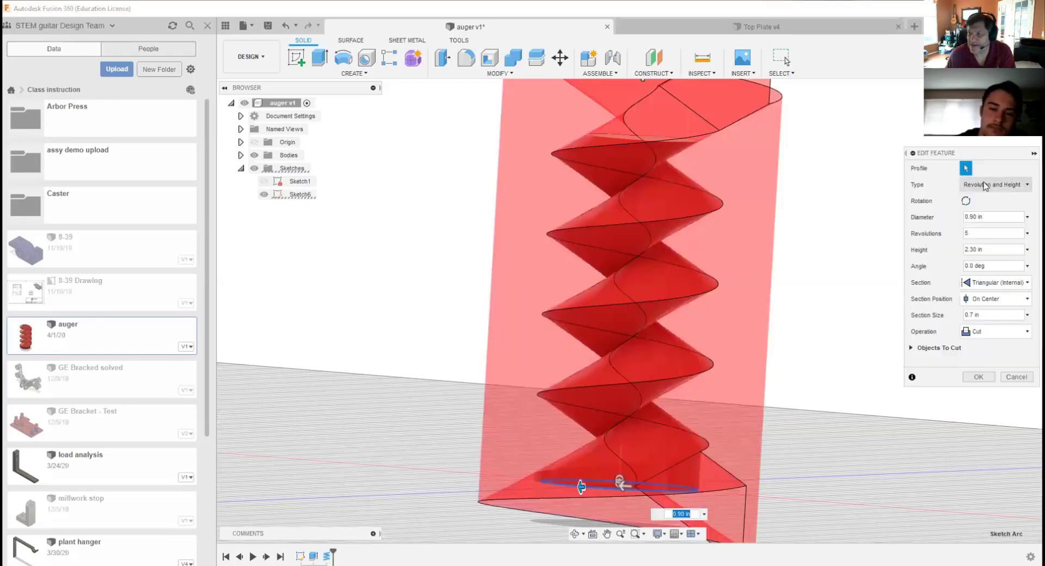
left_click_drag(1001, 156, 924, 165)
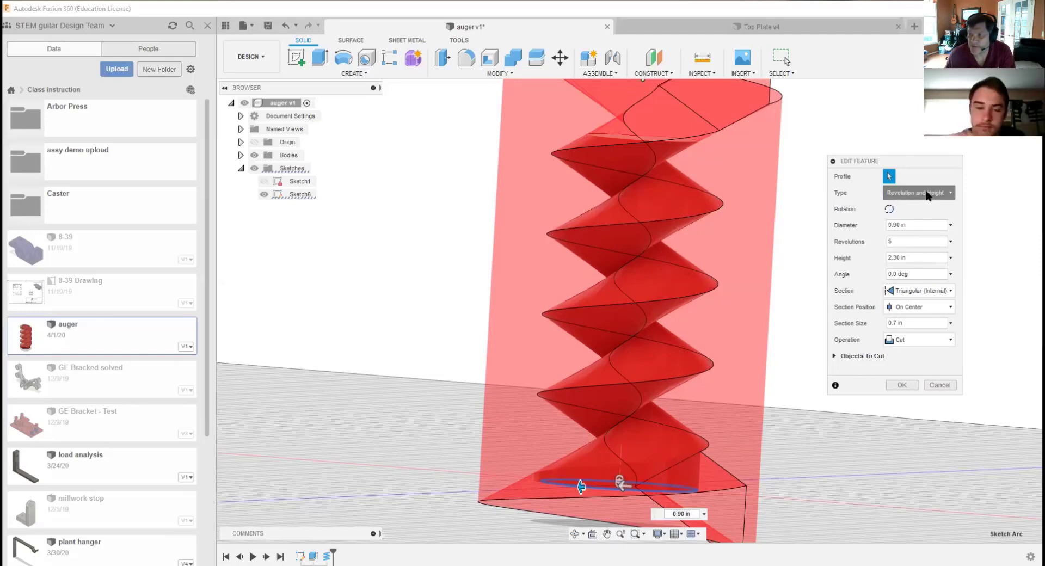
left_click(928, 193)
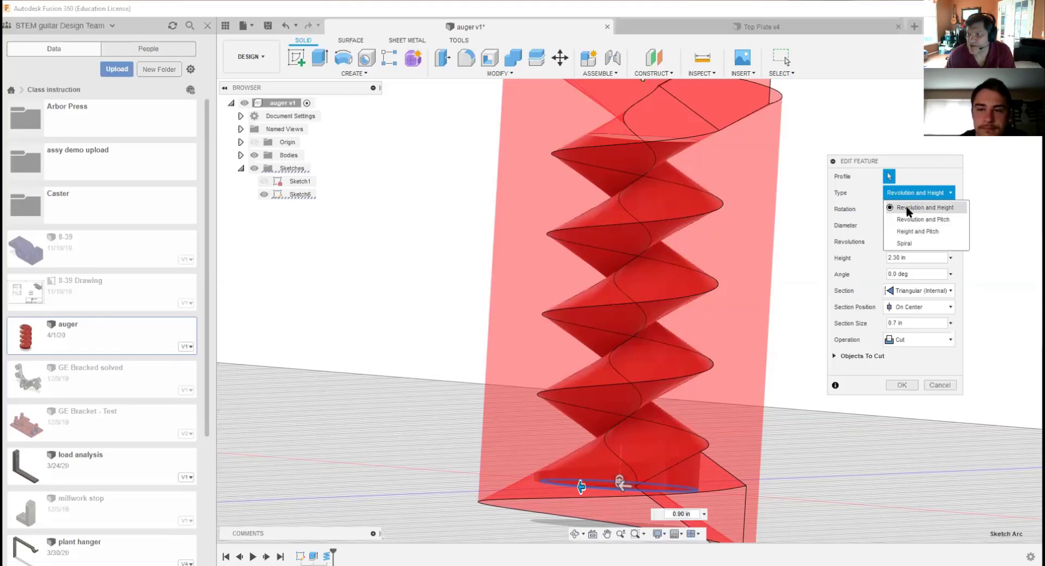
left_click(915, 245)
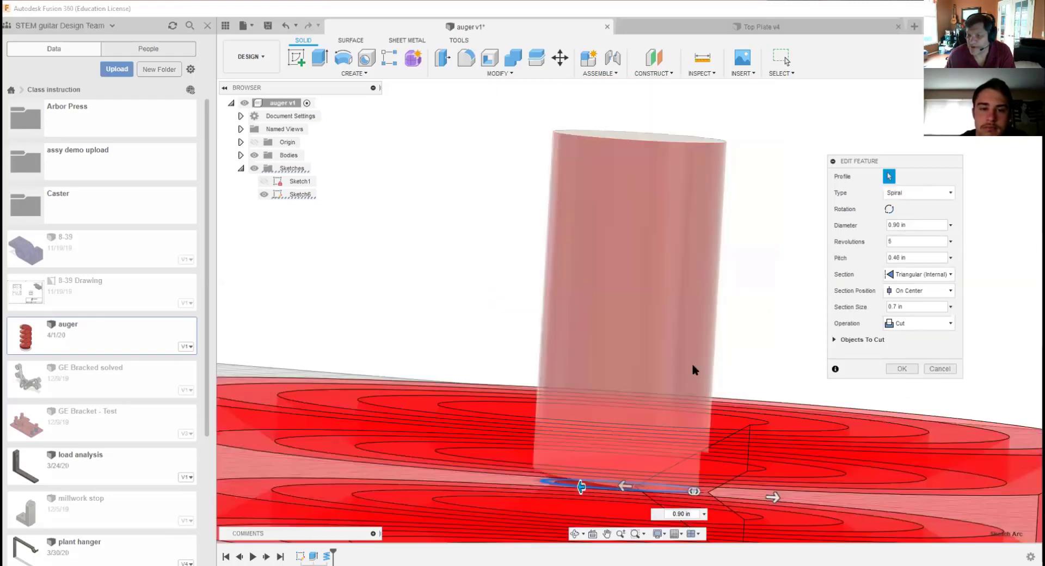
middle_click_drag(730, 245, 721, 321, "shift")
scroll(732, 309, "down", 2)
scroll(736, 311, "down", 3)
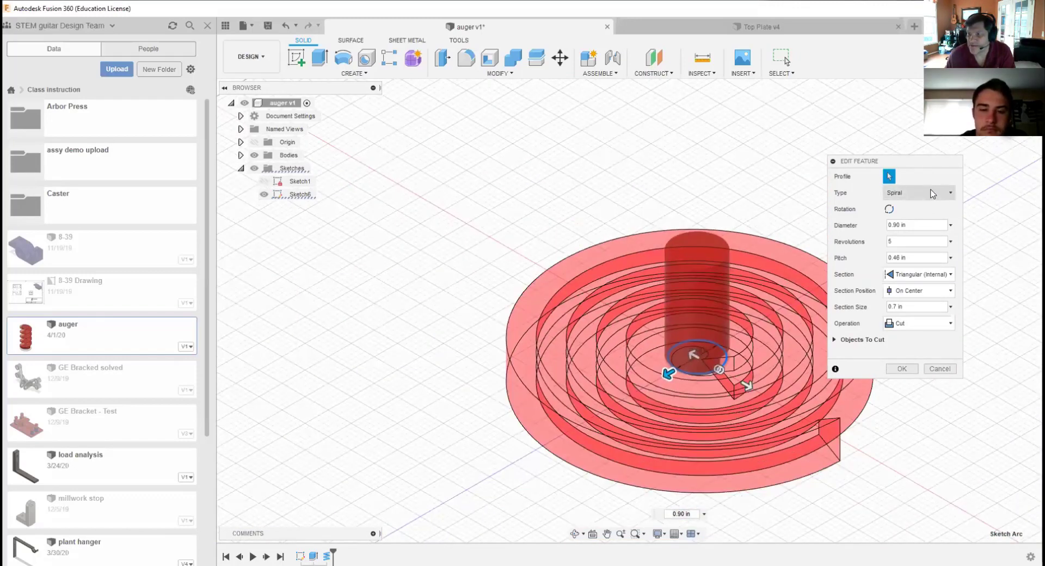
left_click(932, 194)
left_click(915, 208)
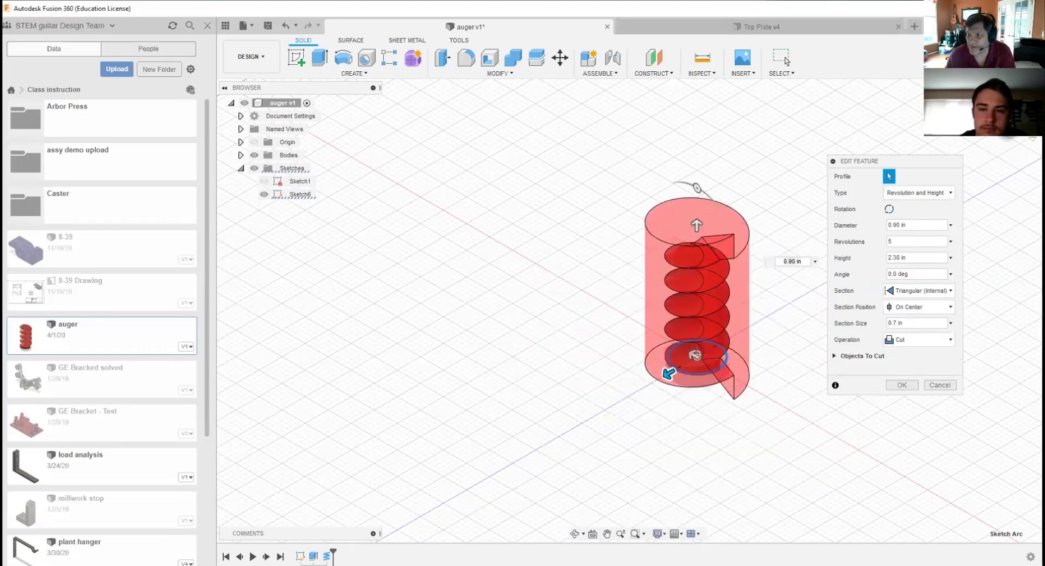
Step: Change the coil cut's section to Triangular (External), apply the edit, and inspect the resulting body
middle_click_drag(783, 297, 785, 215, "shift")
scroll(785, 220, "up", 5)
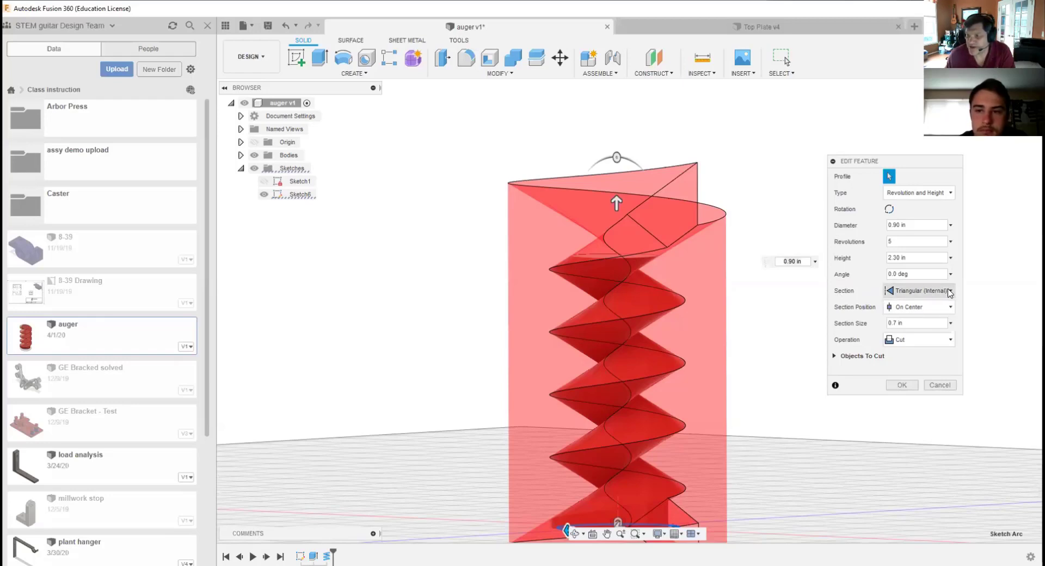
left_click(950, 292)
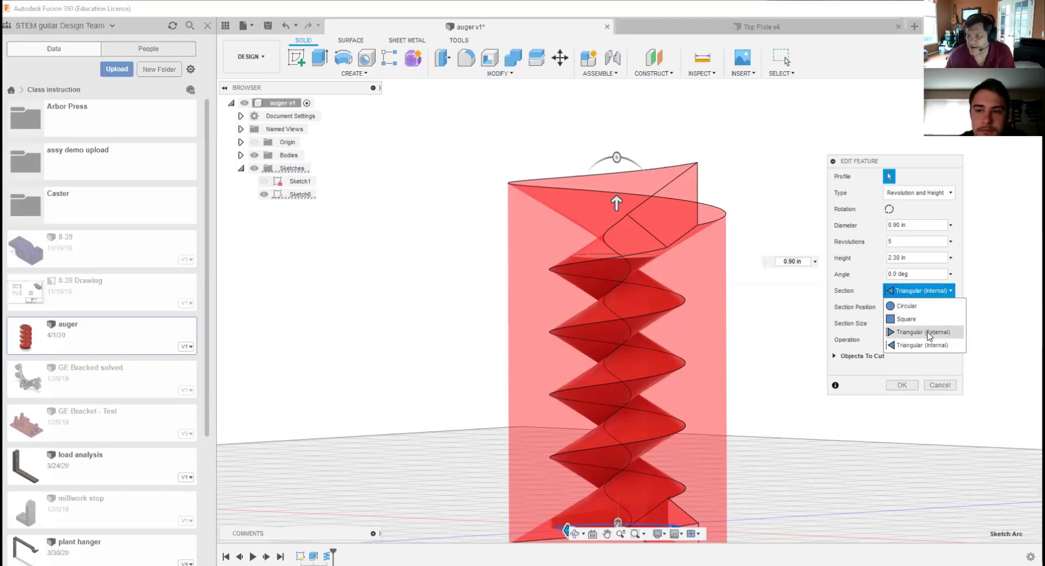
left_click(930, 333)
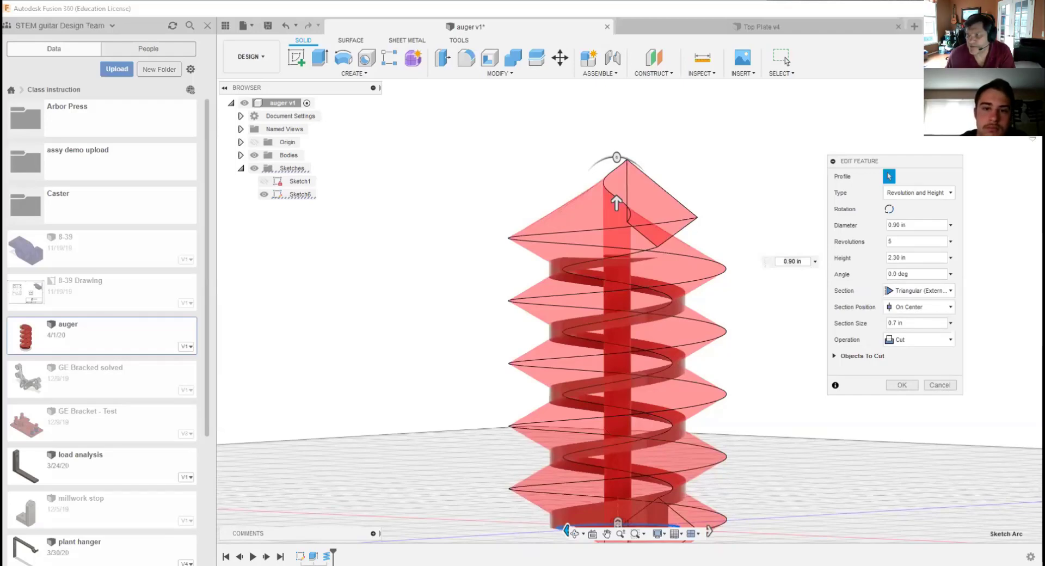
middle_click_drag(703, 155, 709, 235, "shift")
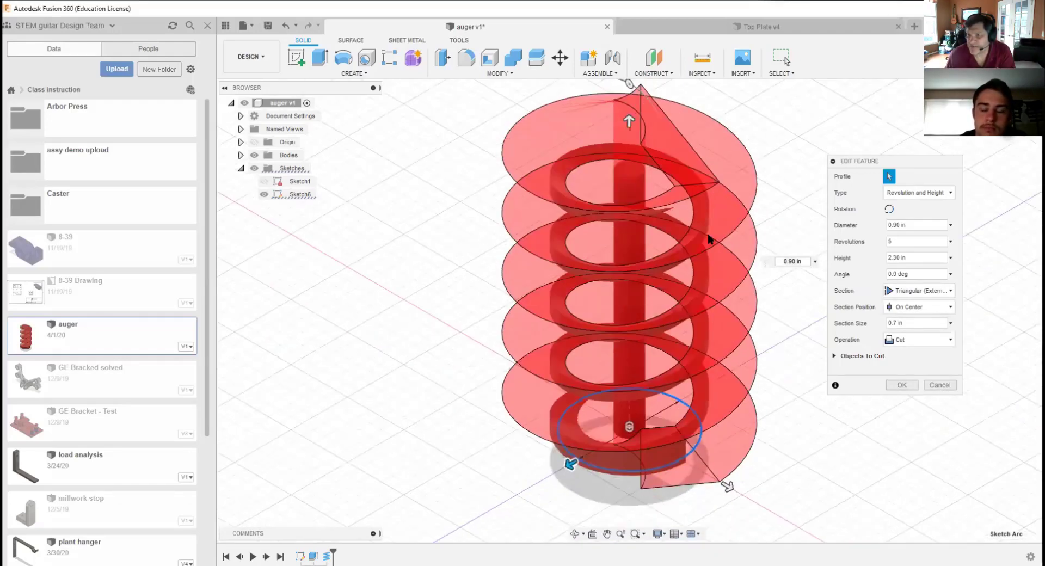
scroll(772, 241, "down", 1)
scroll(774, 244, "up", 2)
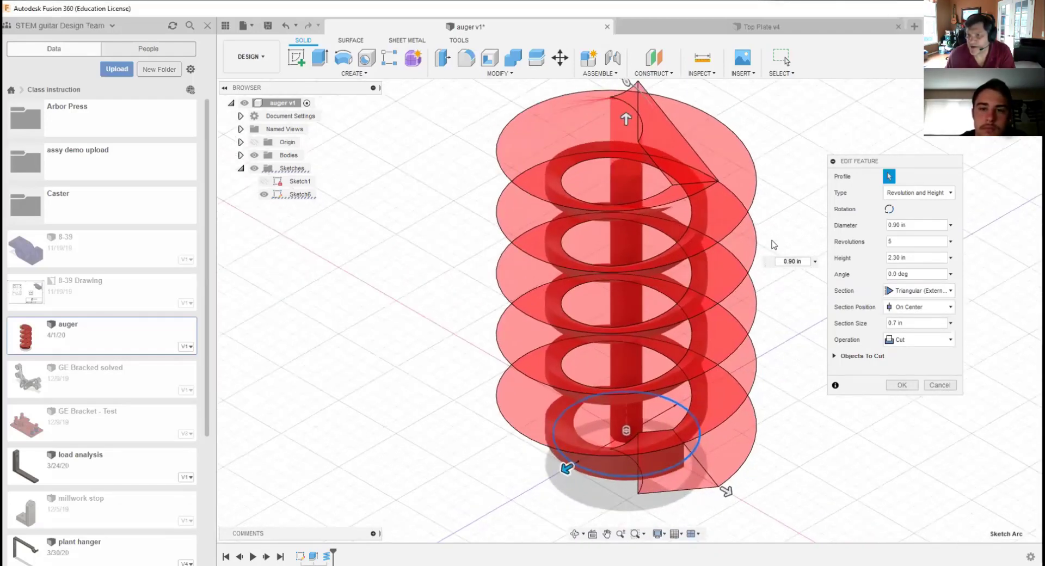
scroll(775, 244, "down", 2)
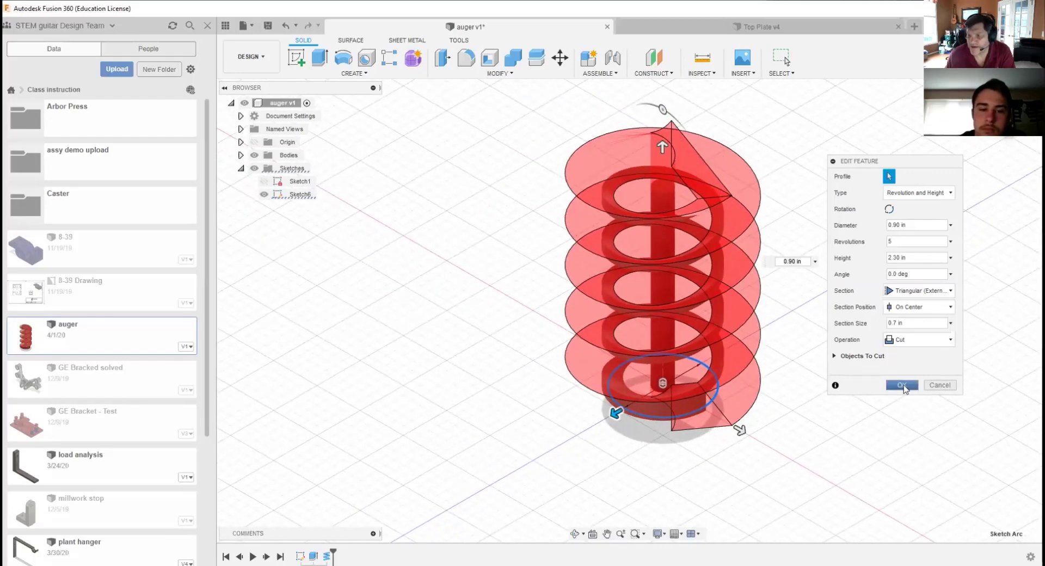
left_click(902, 386)
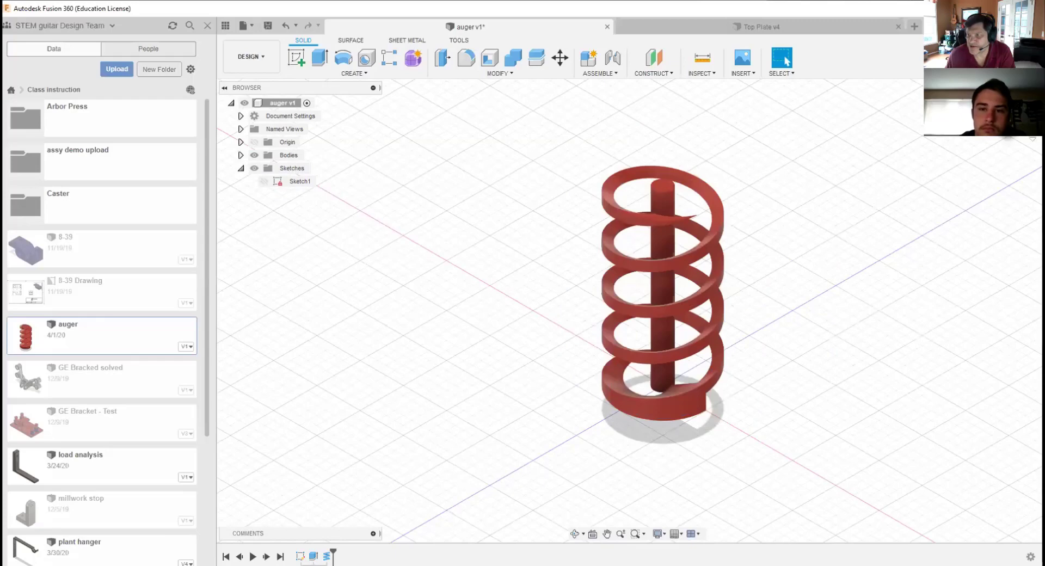
middle_click_drag(629, 311, 596, 343, "shift")
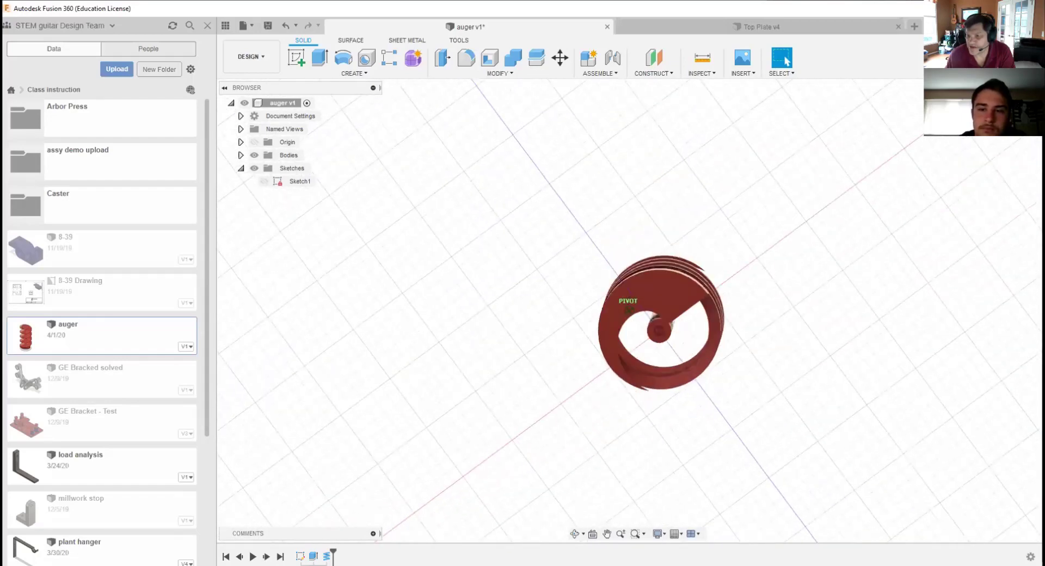
middle_click_drag(596, 245, 542, 428, "shift")
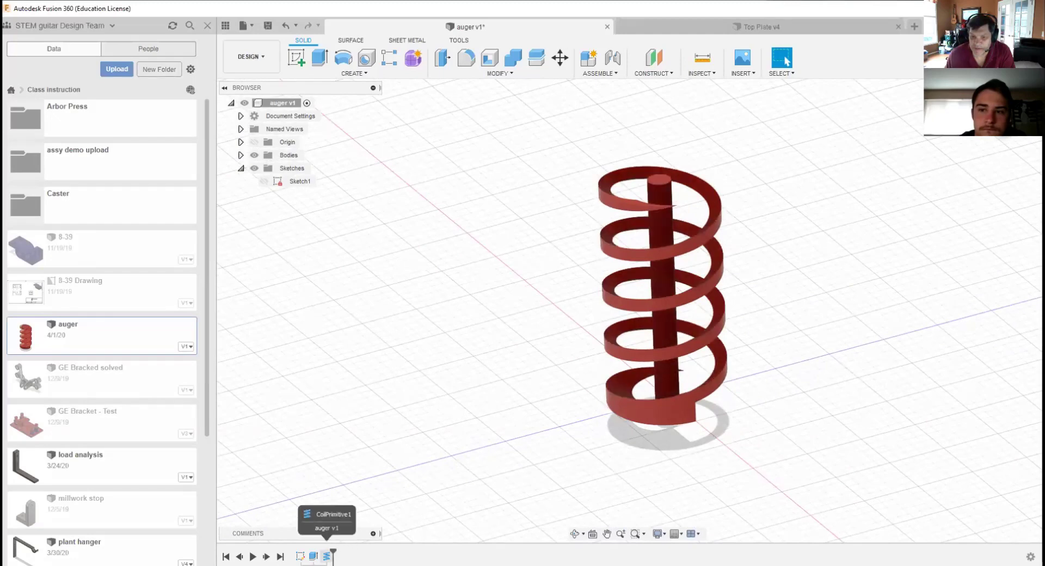
Step: Reopen the coil cut for editing, try the Square and Circular sections, and set the section to Triangular (Internal)
right_click(328, 555)
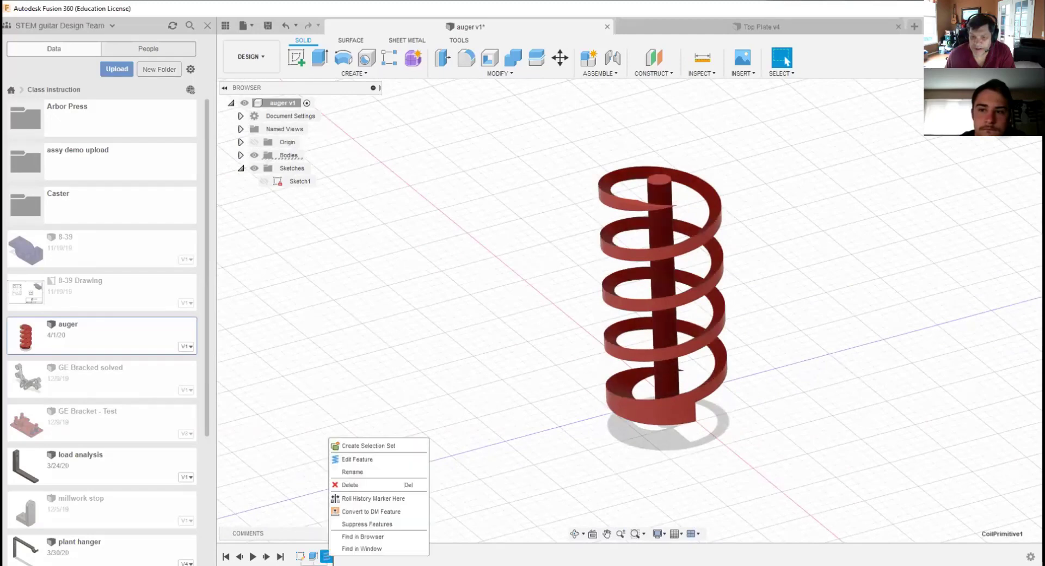
left_click(376, 459)
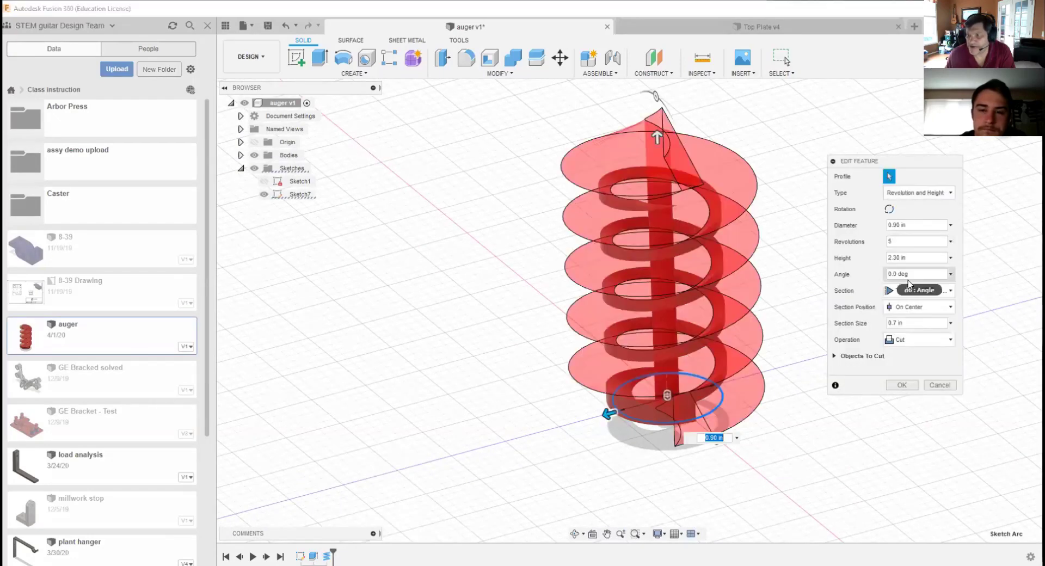
left_click(951, 292)
left_click(913, 320)
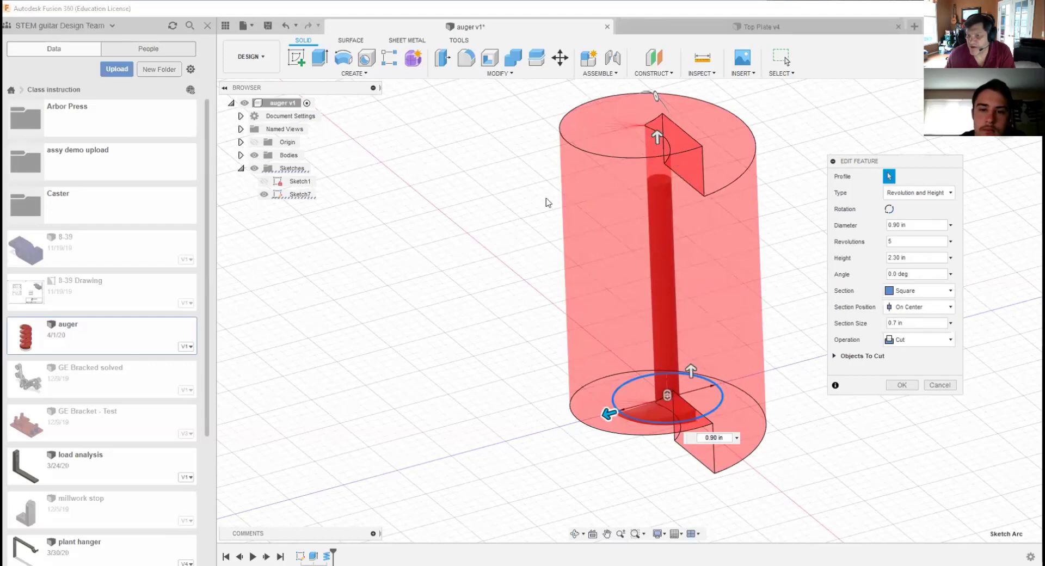
left_click(903, 295)
left_click(904, 304)
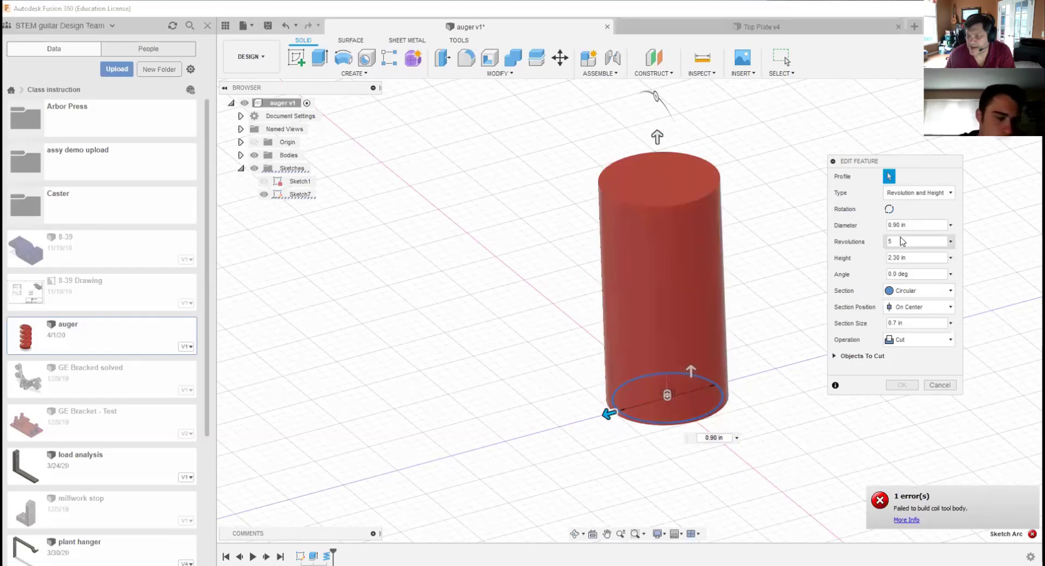
left_click(911, 289)
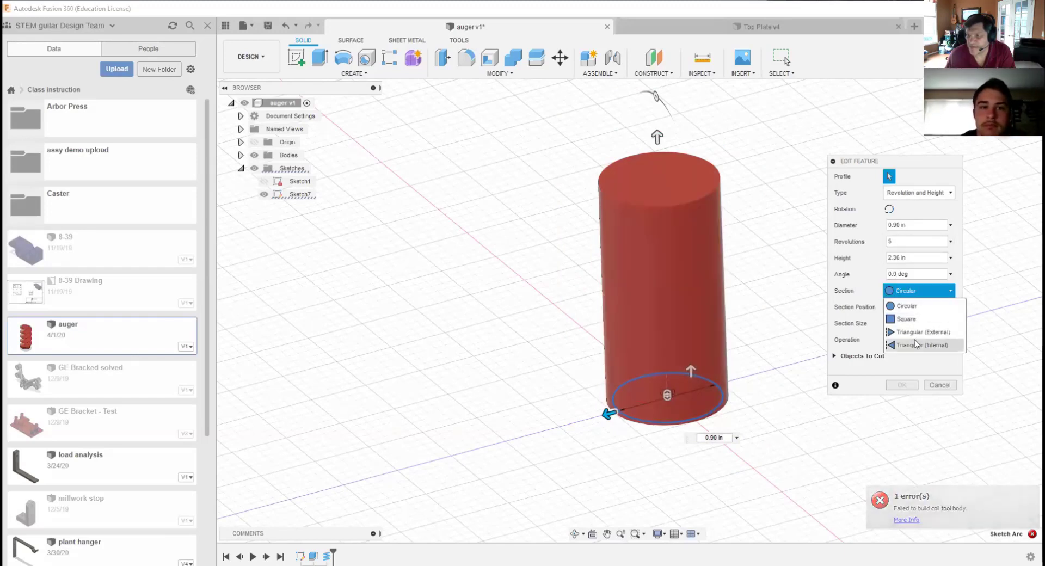
left_click(915, 347)
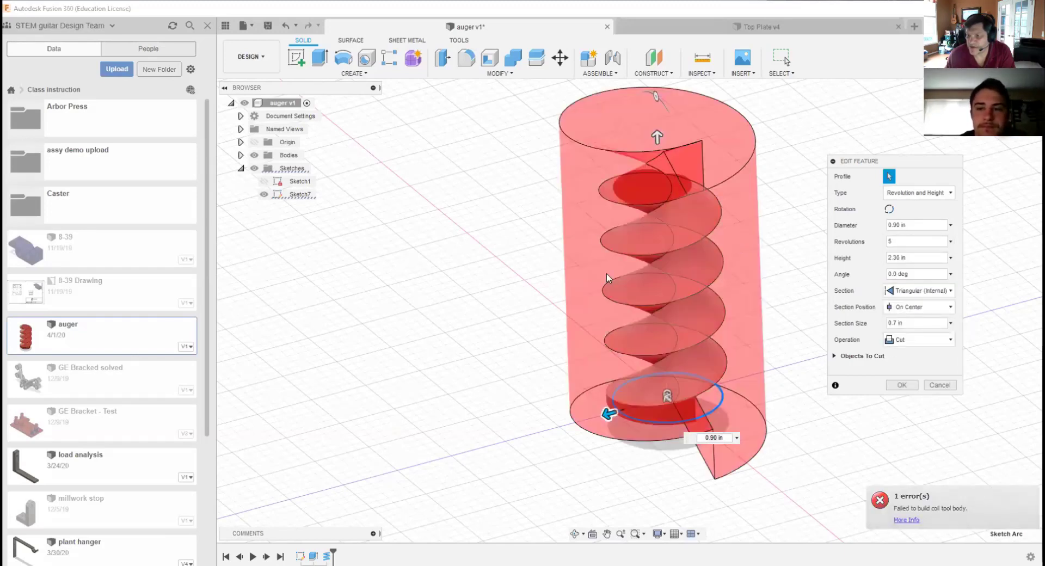
Step: Try a higher number of revolutions for the coil cut and set it back to 5
left_click(898, 242)
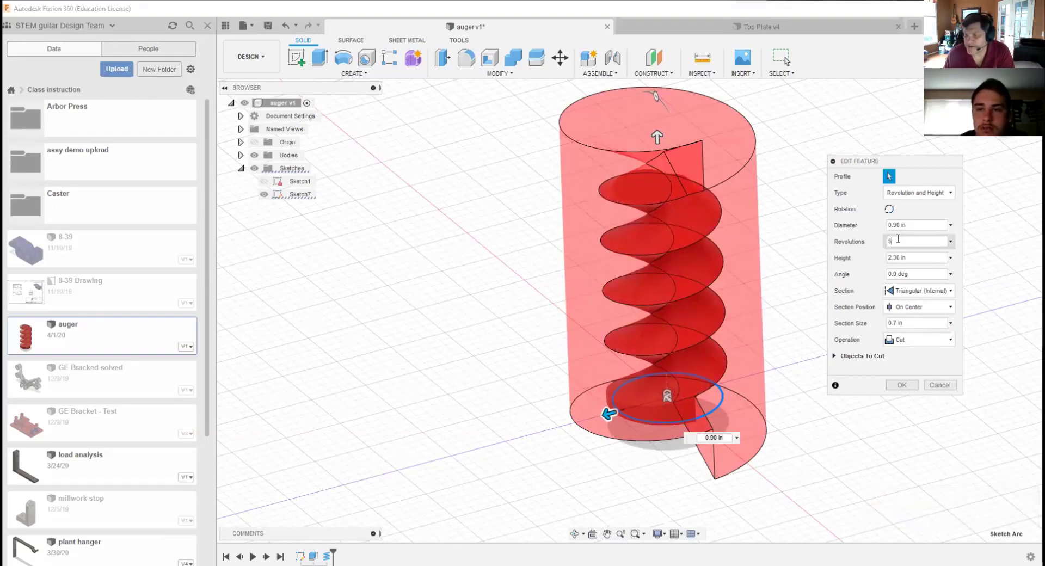
left_click_drag(899, 243, 880, 244)
type("9")
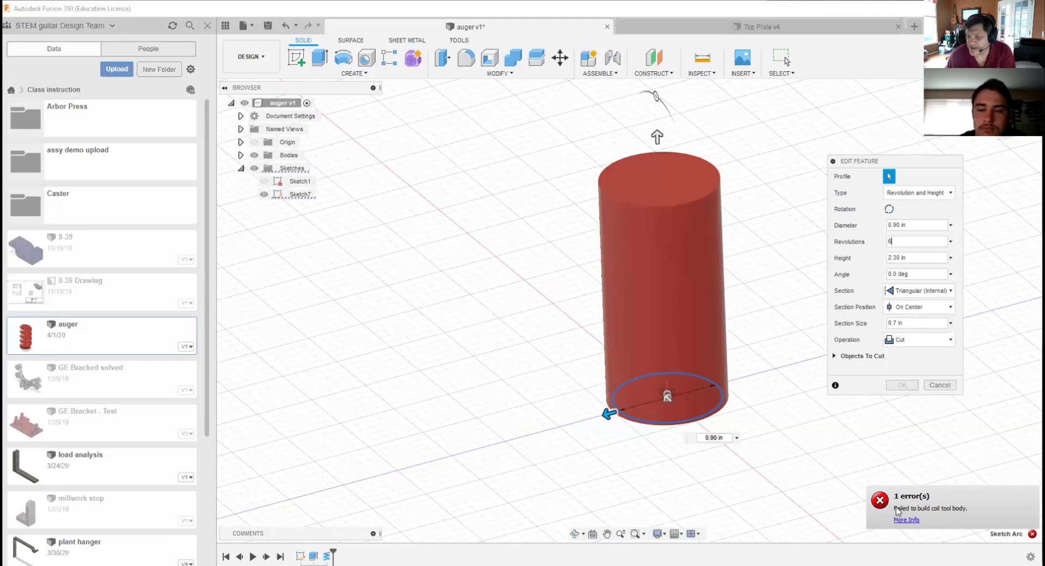
double_click(897, 242)
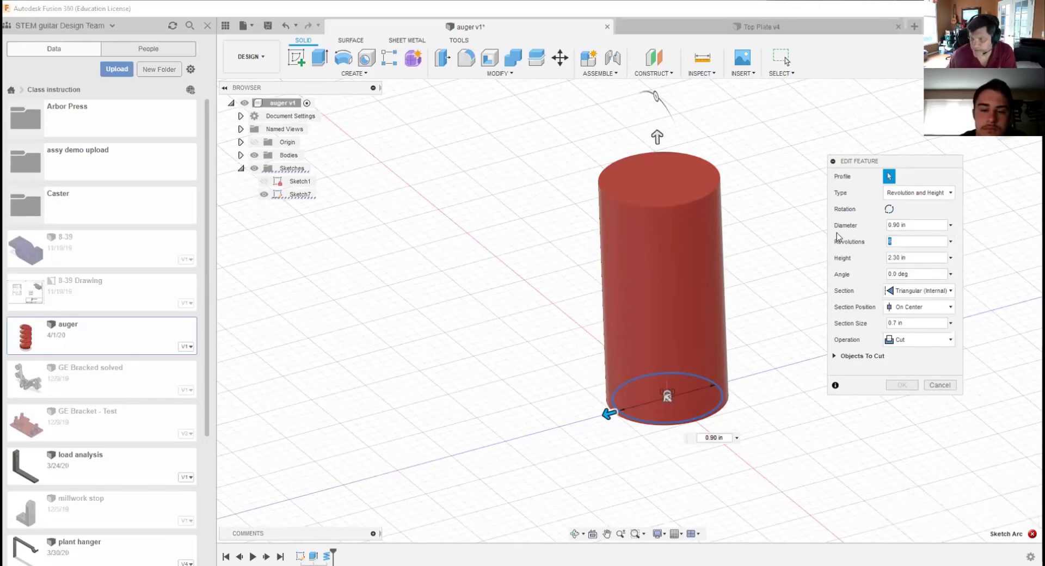
type("5")
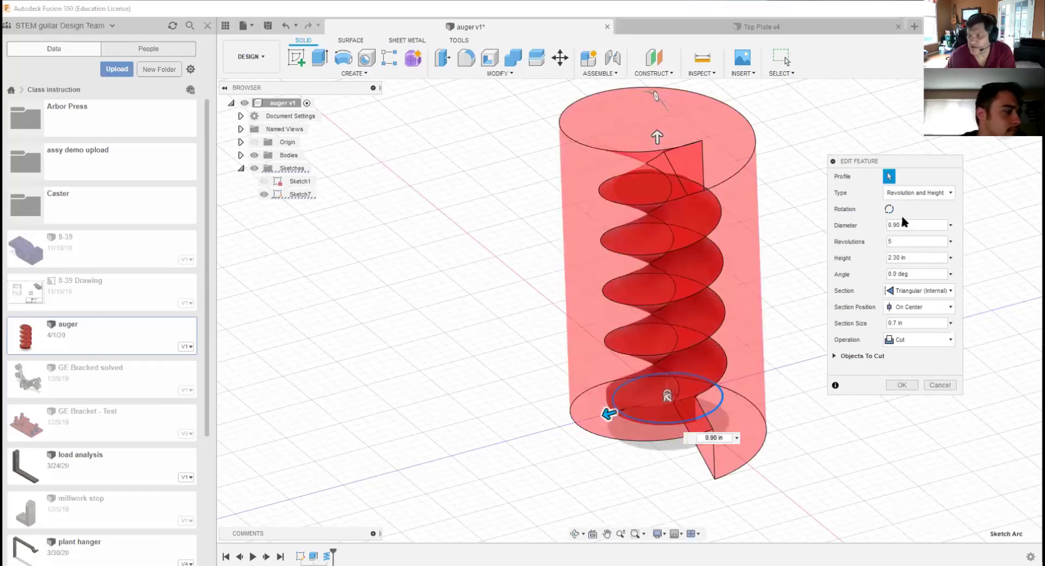
Step: Try coil cut diameters of 1.0 in and 2.0 in
double_click(906, 224)
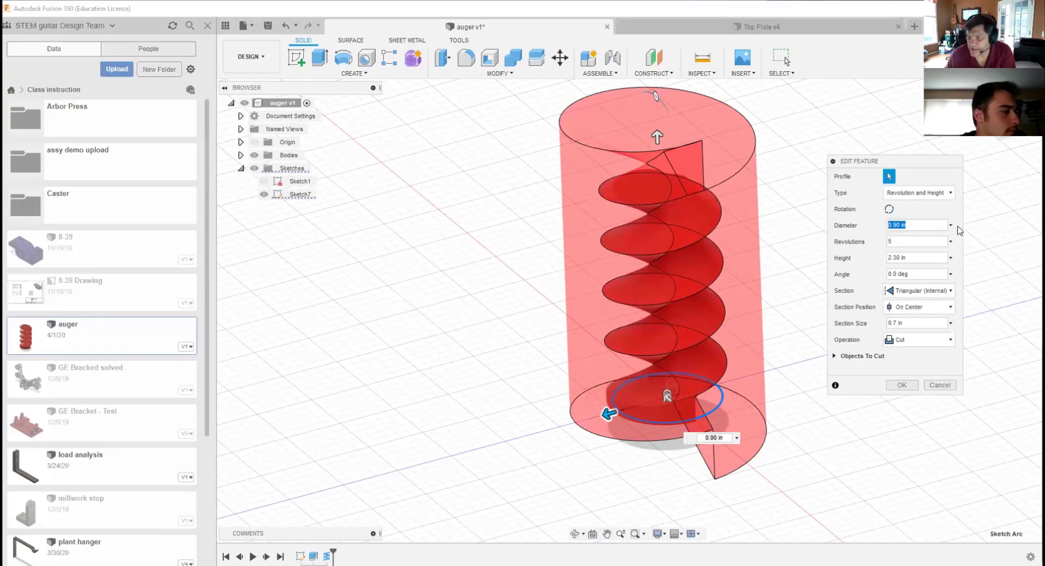
type("1")
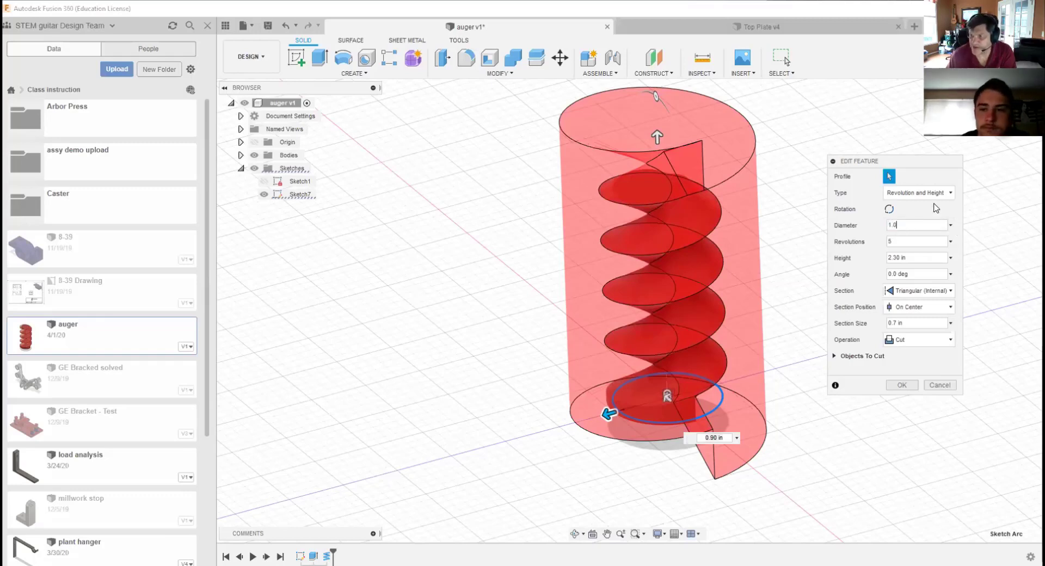
type(".0")
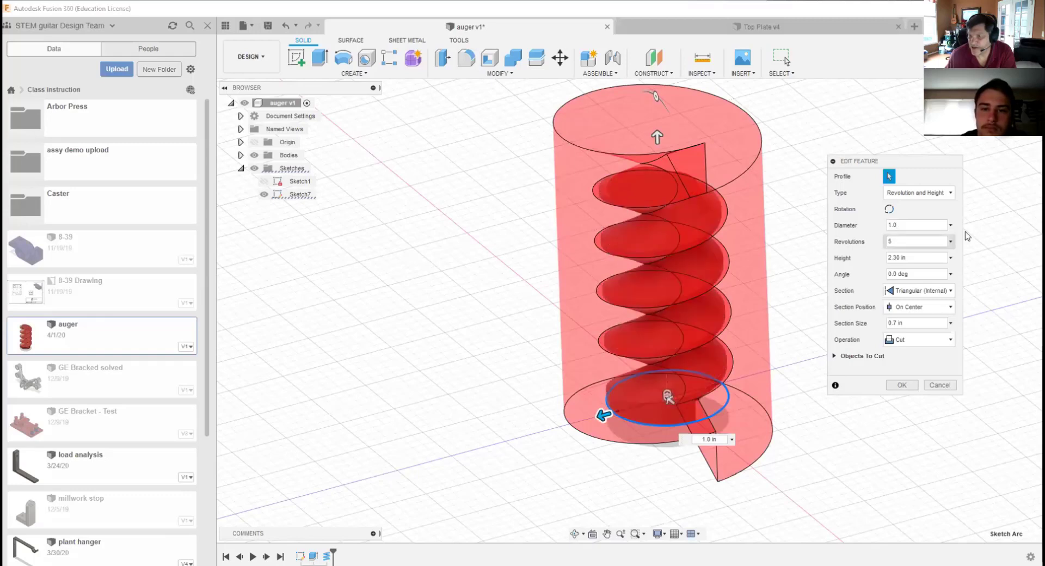
left_click_drag(905, 222, 864, 226)
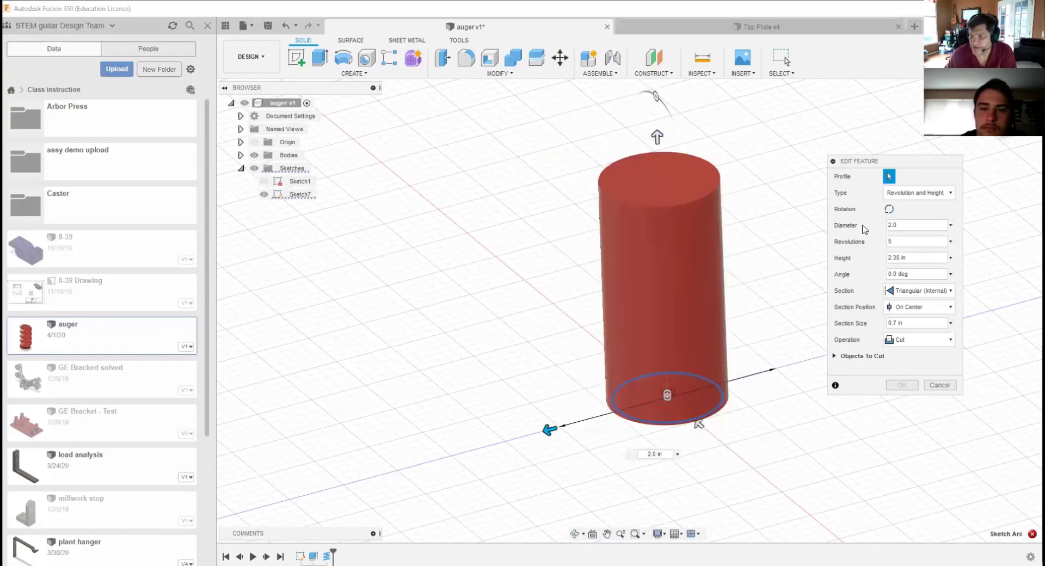
Step: Set the coil cut's diameter to 1.25 in and apply the edit
left_click_drag(896, 225, 861, 226)
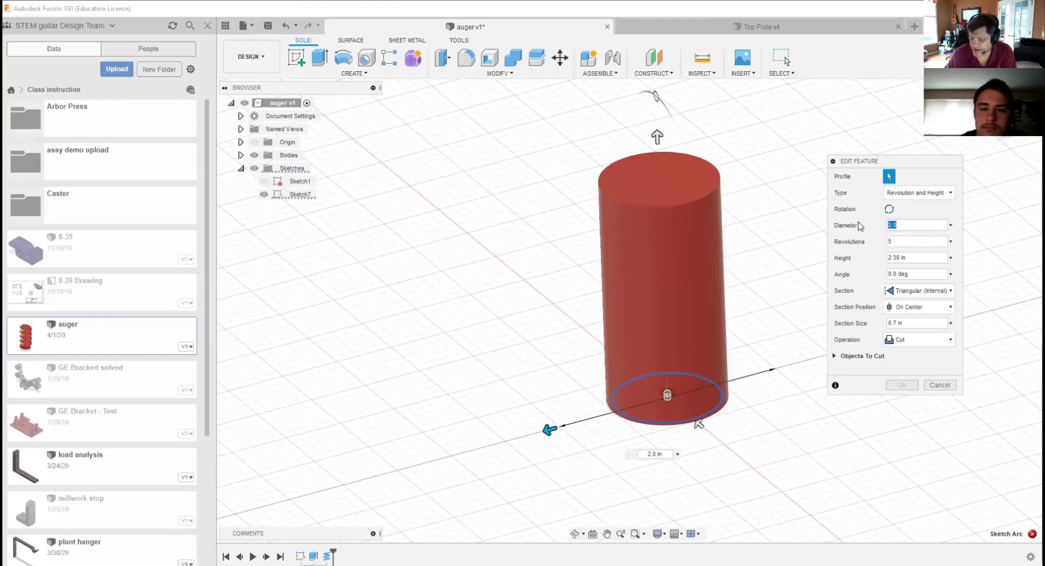
type("1.12")
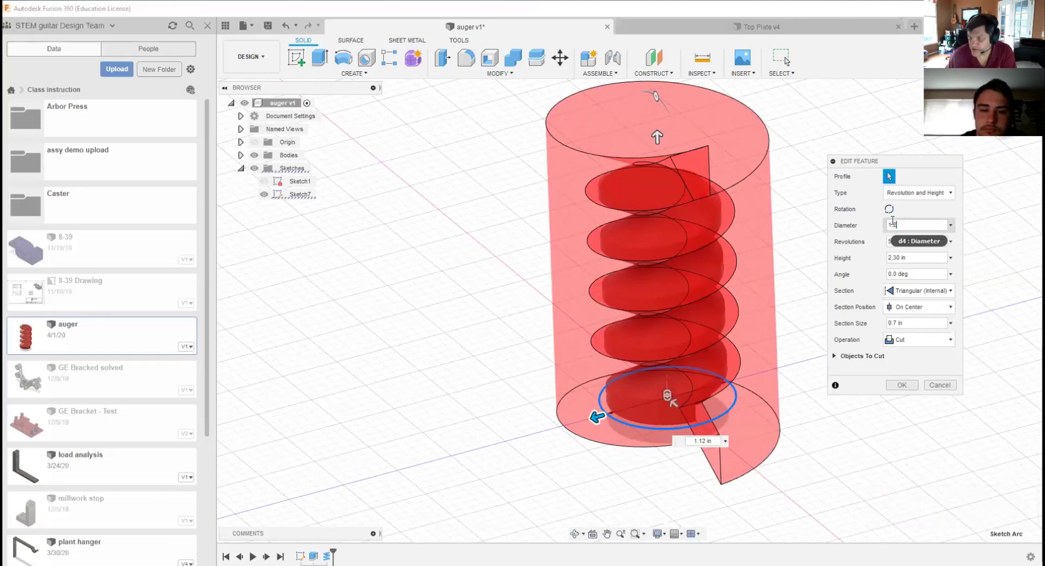
type("25")
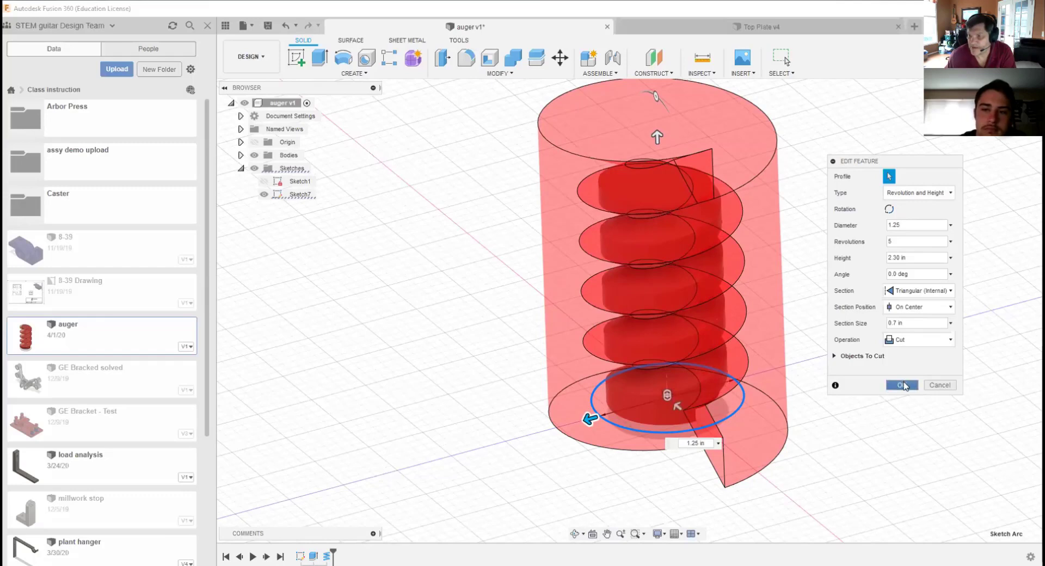
left_click(902, 385)
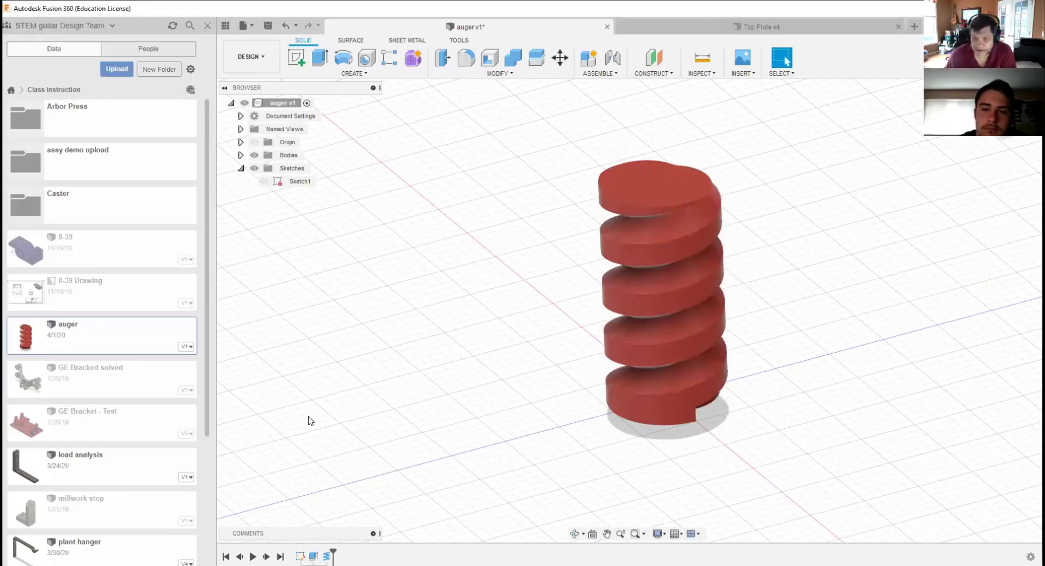
Step: Reopen the coil cut for editing, set its diameter to 0.75 in, and examine the preview straight from the side
right_click(313, 556)
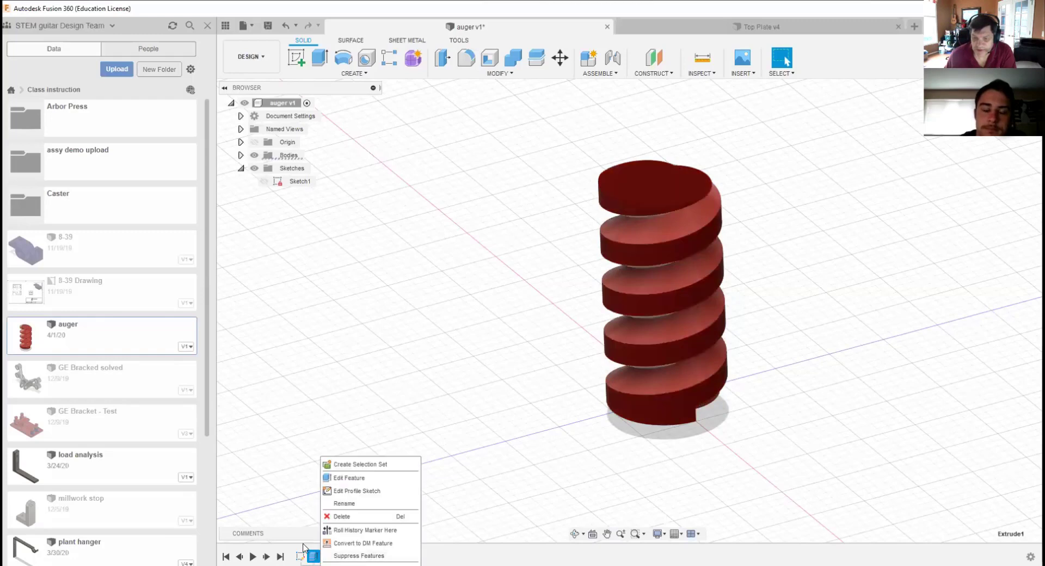
left_click(322, 537)
right_click(326, 556)
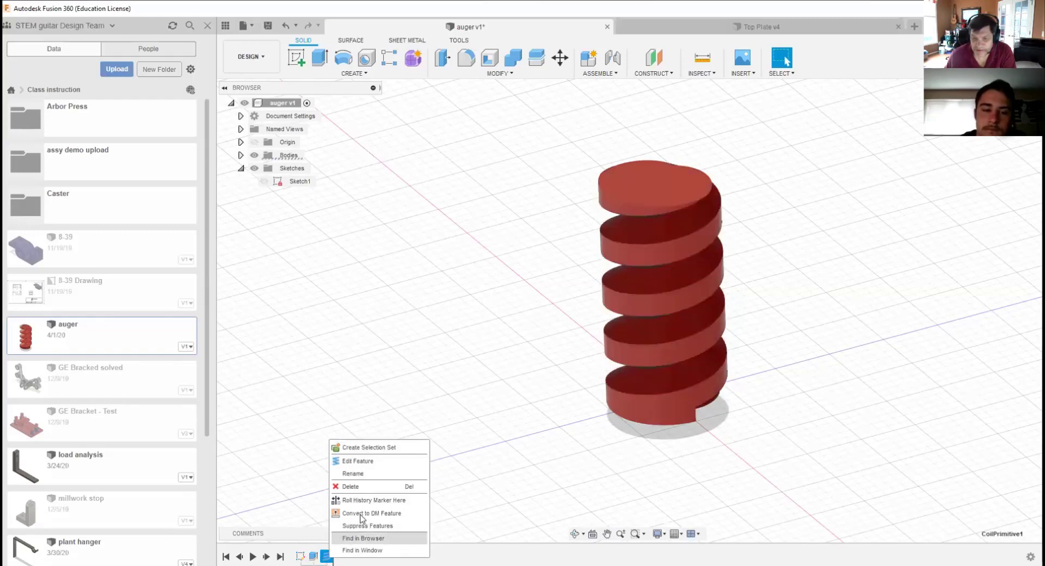
left_click(358, 461)
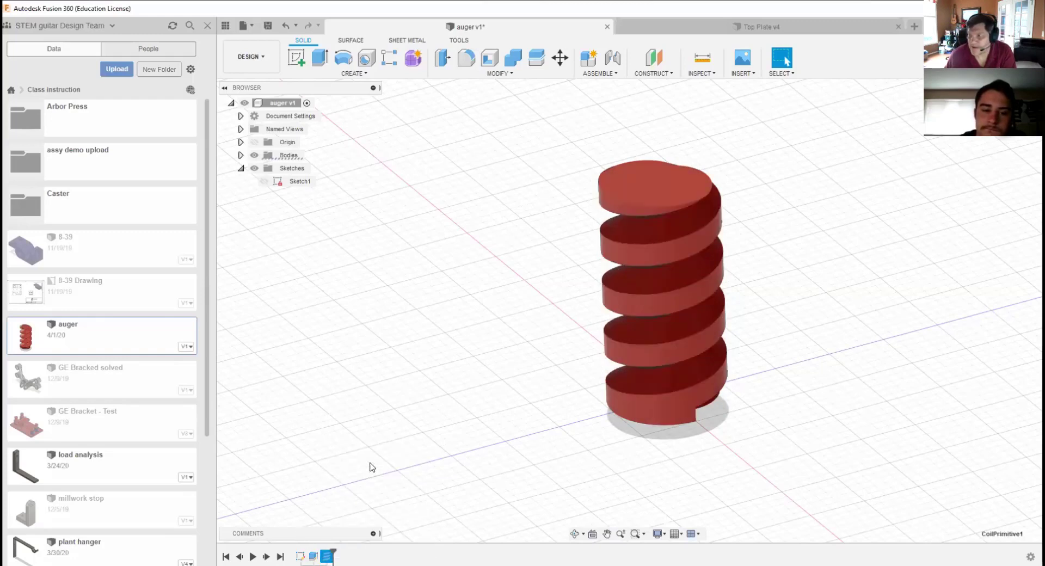
left_click(906, 224)
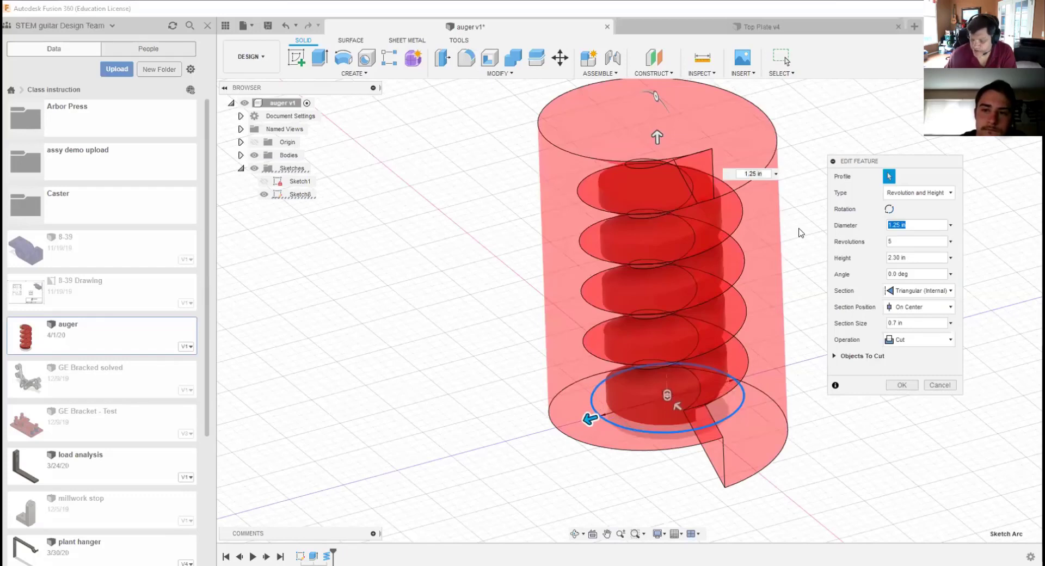
key("BackSpace")
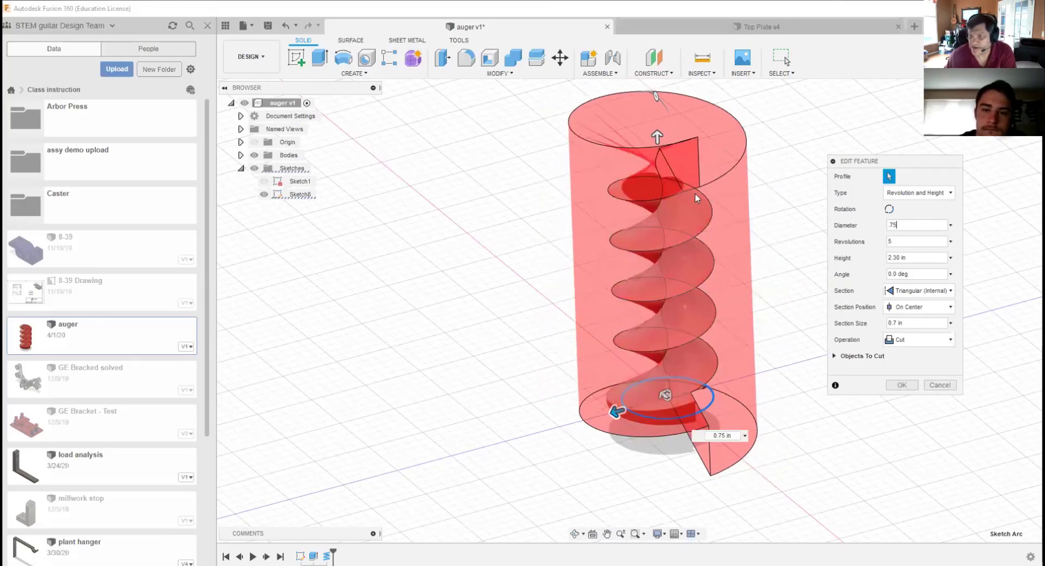
left_click(1009, 122)
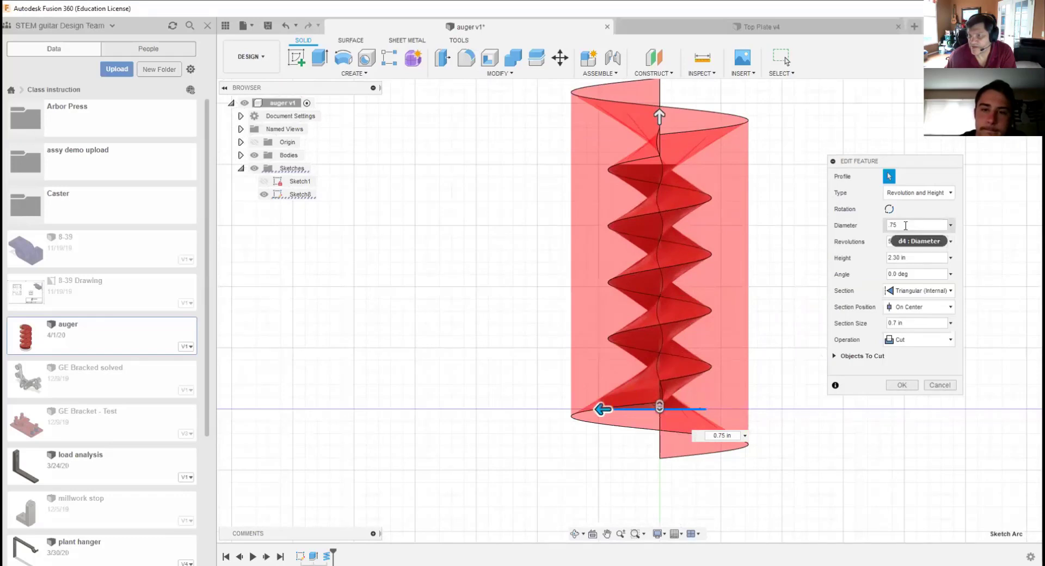
Step: Try coil cut diameters of 0.50, 0.65 and 0.70 in, and return the diameter to 0.75 in
left_click_drag(906, 224, 884, 229)
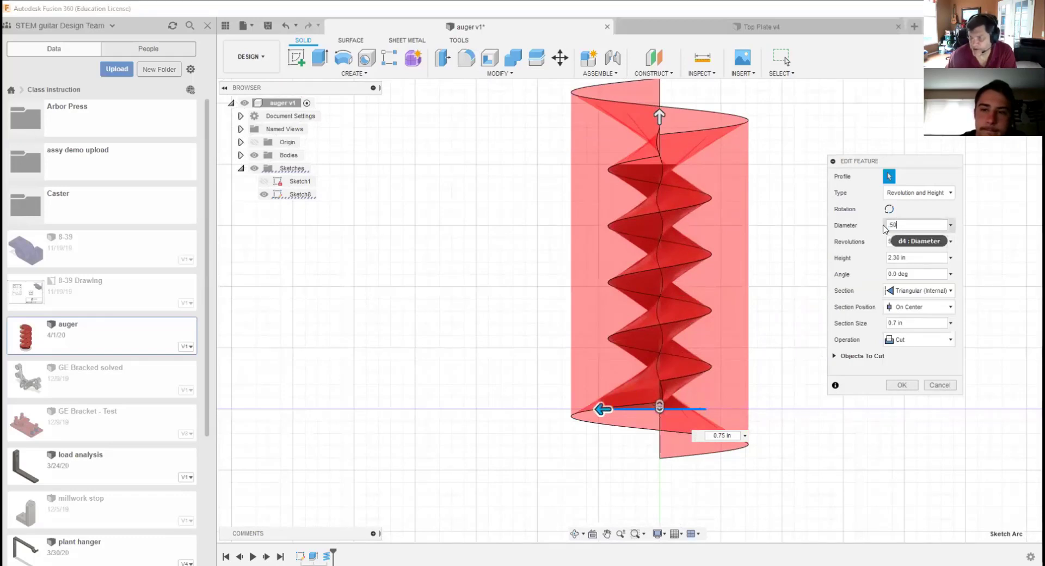
type(".50")
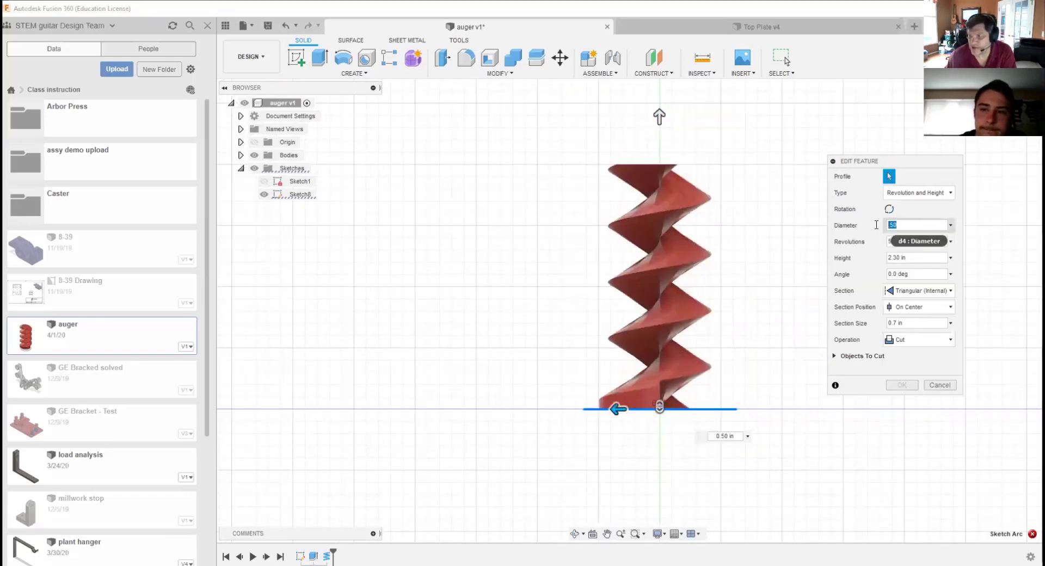
type(".65")
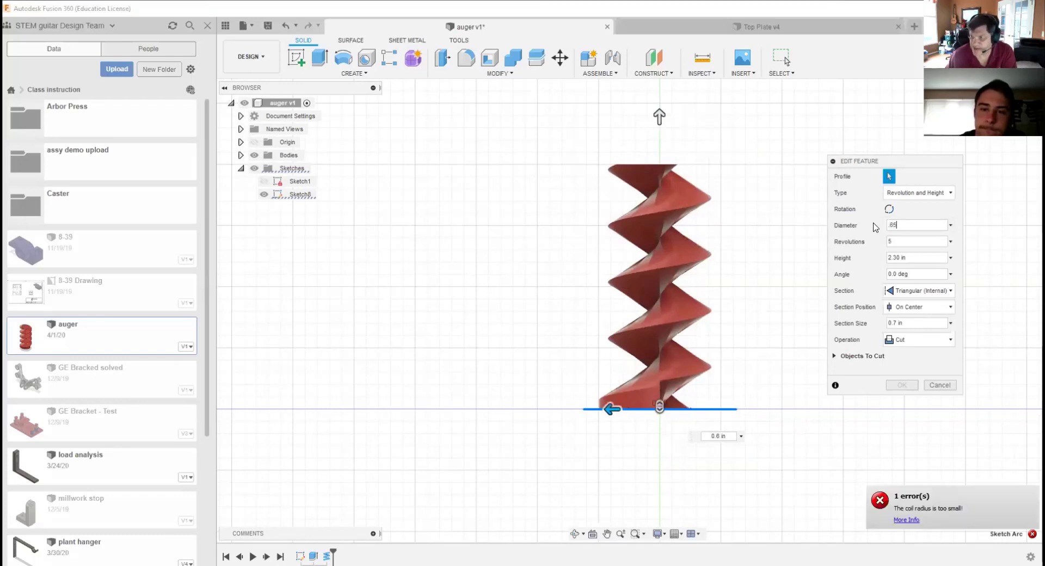
left_click(893, 242)
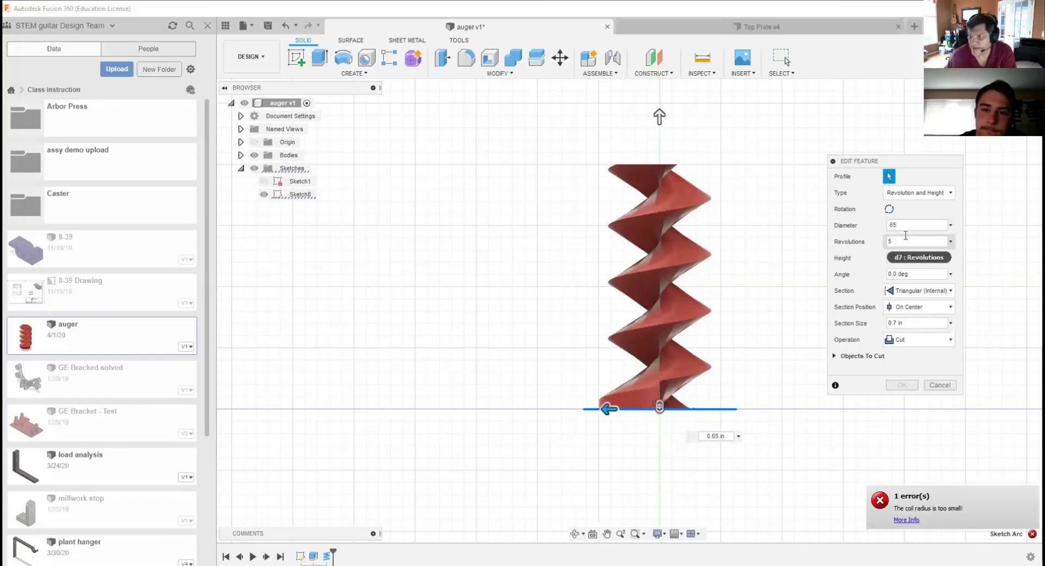
left_click(900, 225)
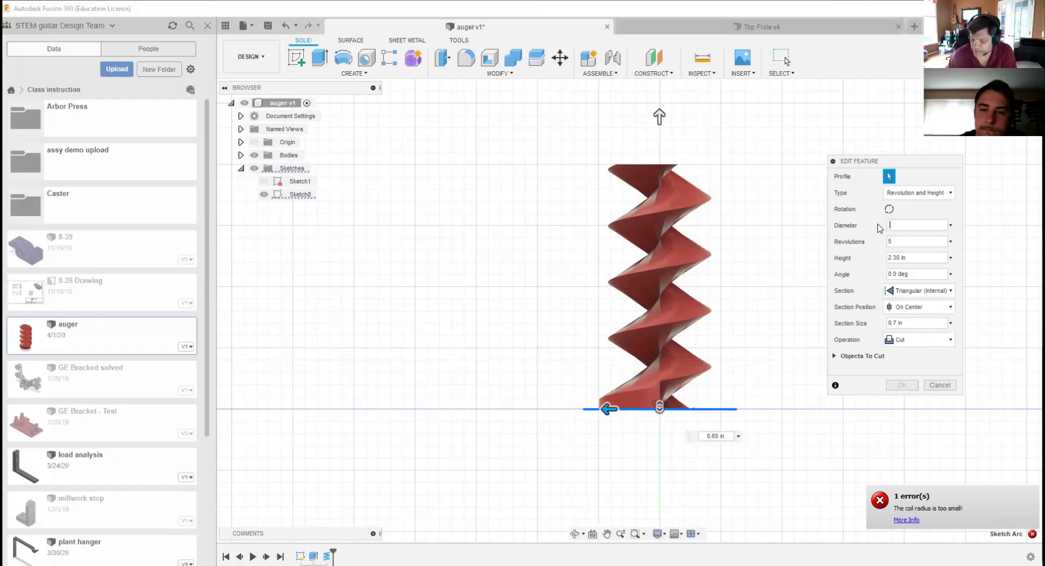
type(".70")
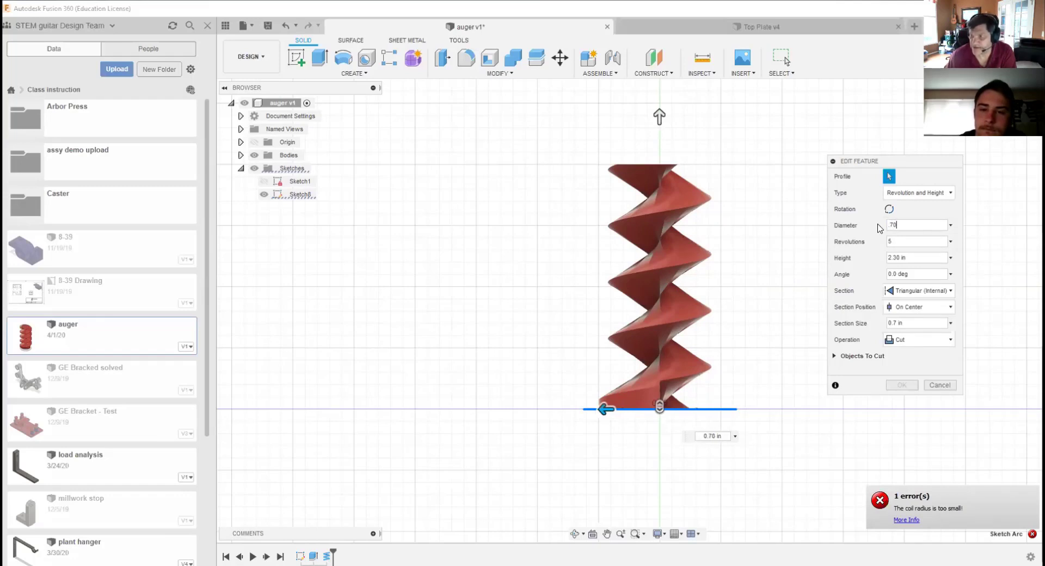
left_click(896, 238)
key("shift+Tab")
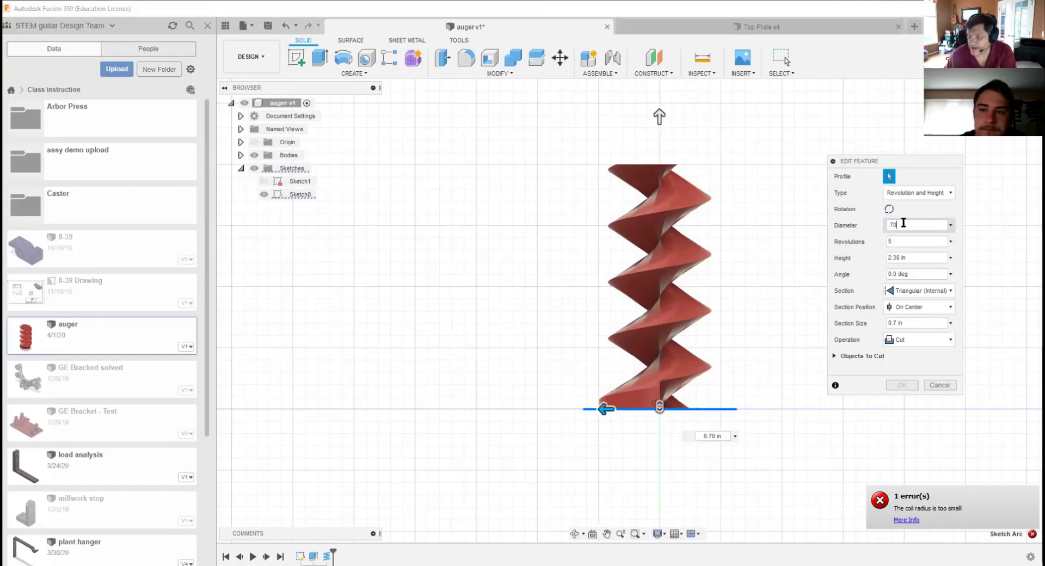
type(".75")
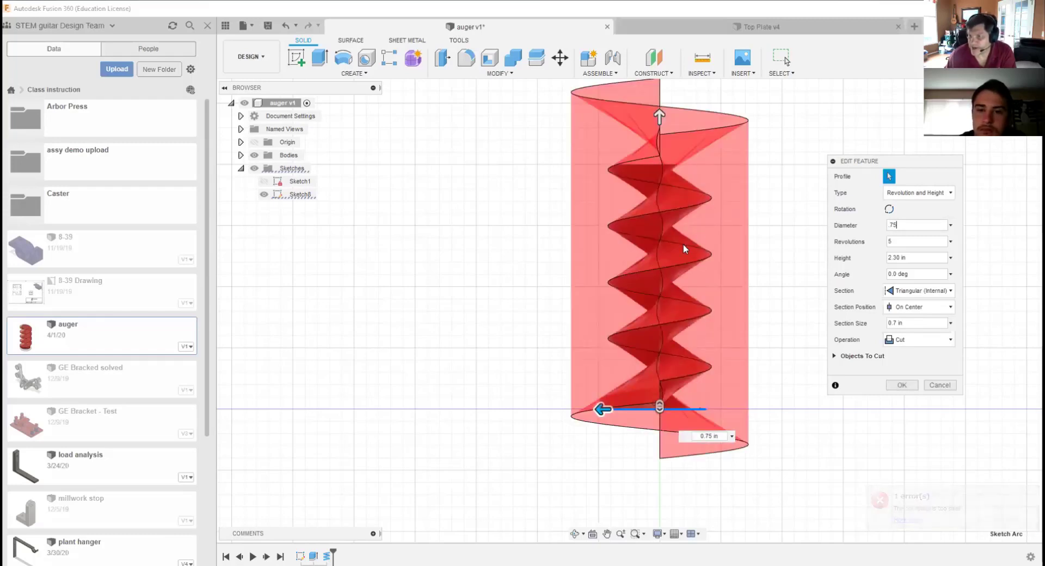
Step: Set the coil cut's diameter to 0.80 in and apply the edit
left_click_drag(898, 226, 877, 227)
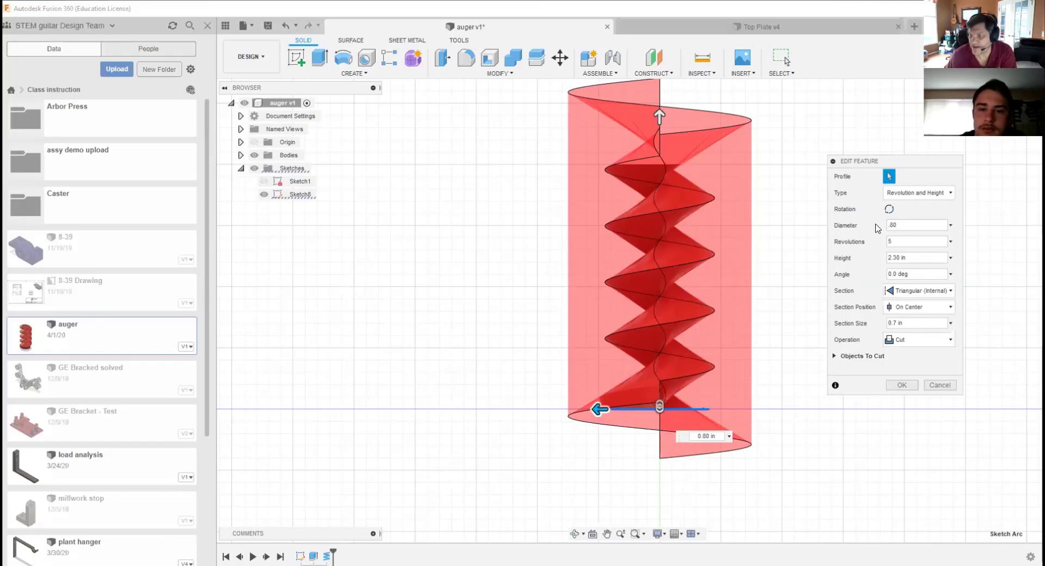
double_click(898, 224)
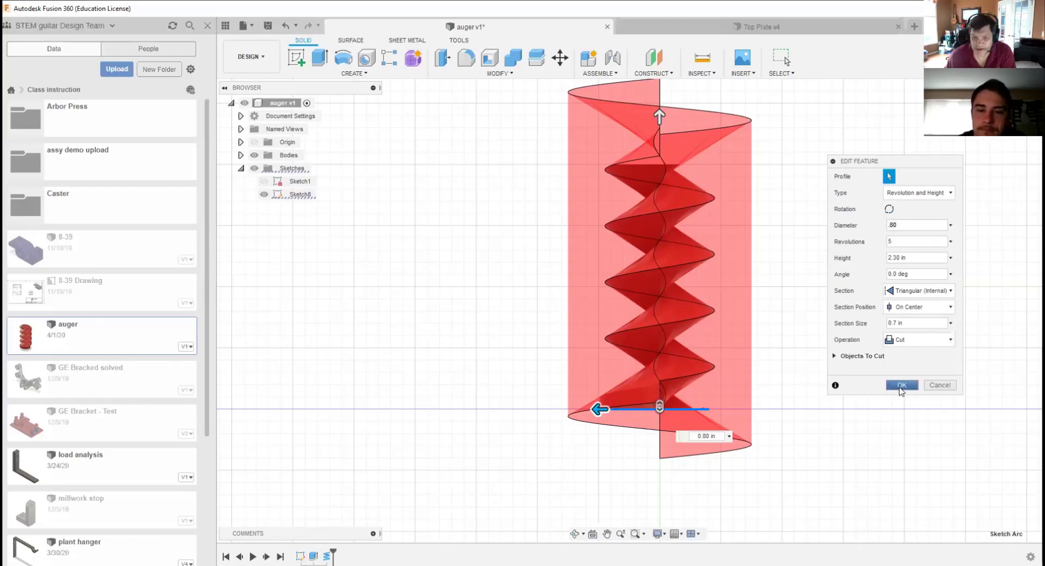
left_click(902, 386)
Step: Open the cylinder's base sketch for editing to review it
right_click(300, 556)
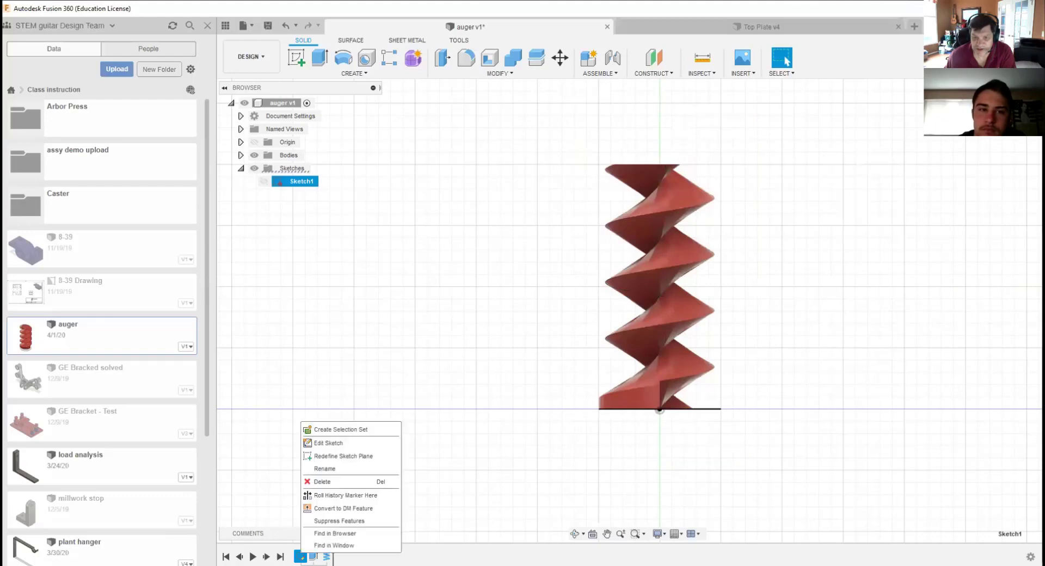
left_click(332, 445)
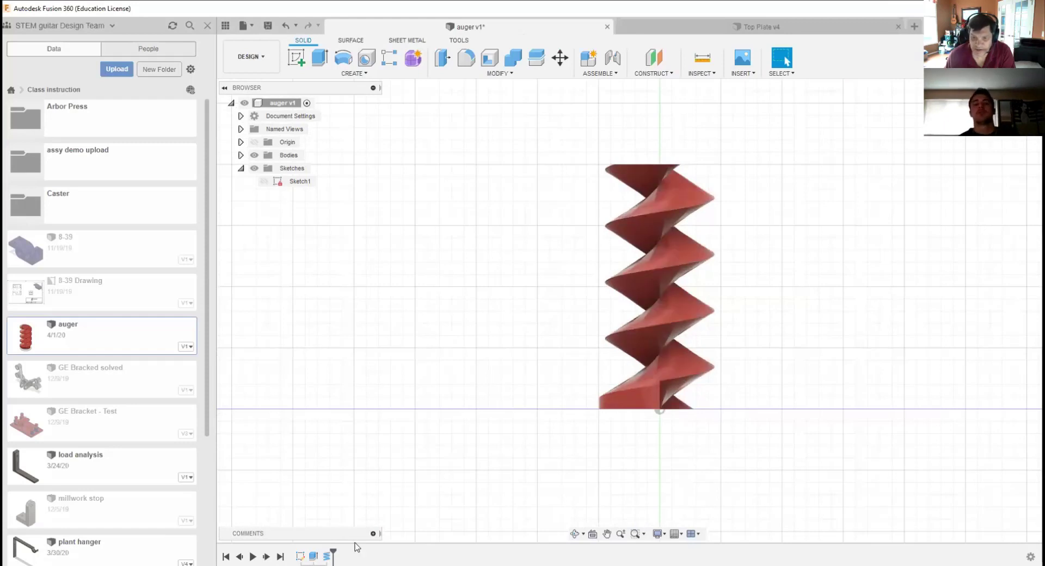
Step: Reopen the coil cut for editing and try heights of 1.5 in and 2.0 in
right_click(327, 555)
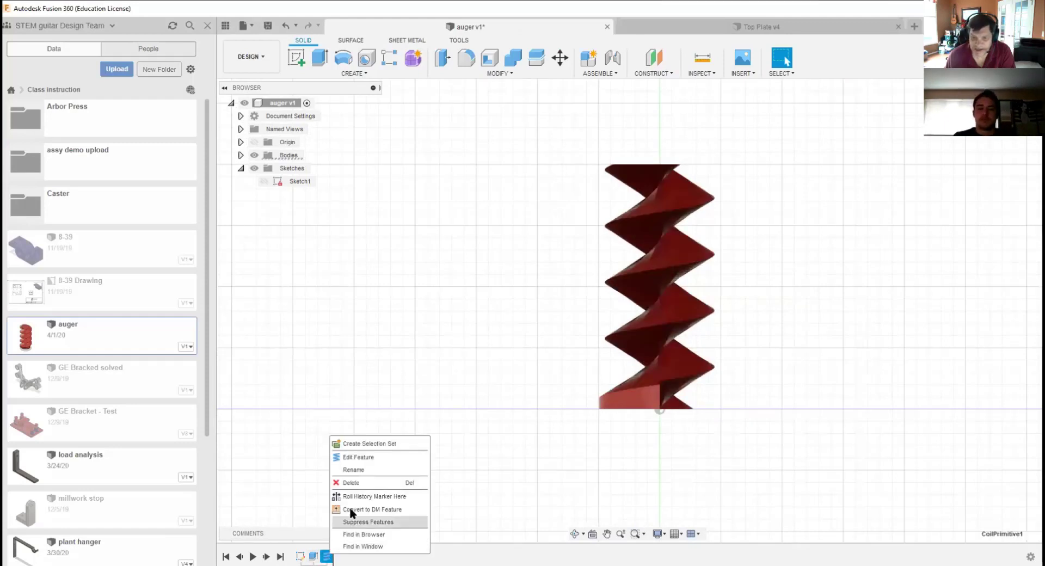
left_click(370, 460)
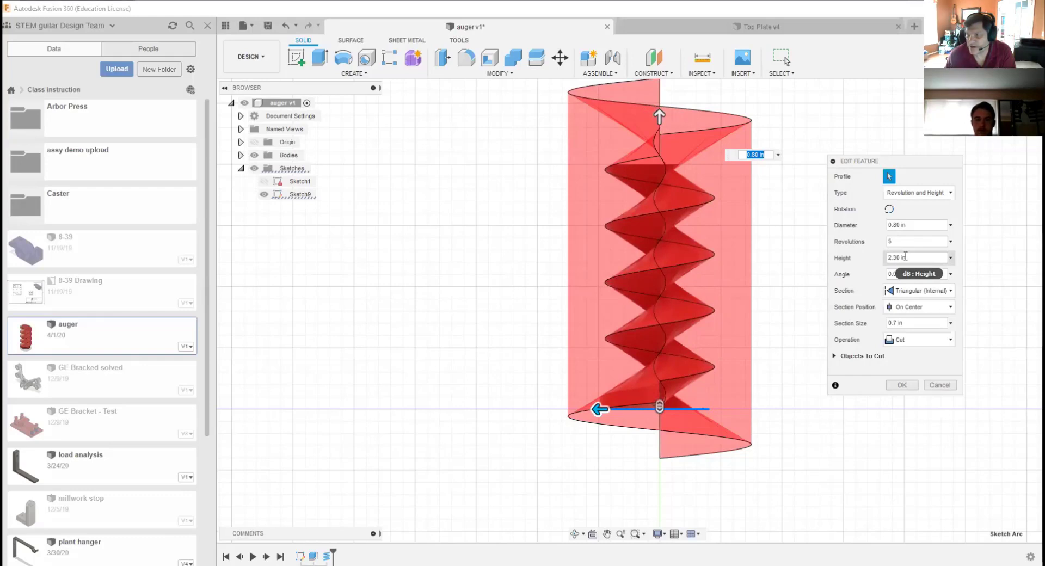
left_click(889, 258)
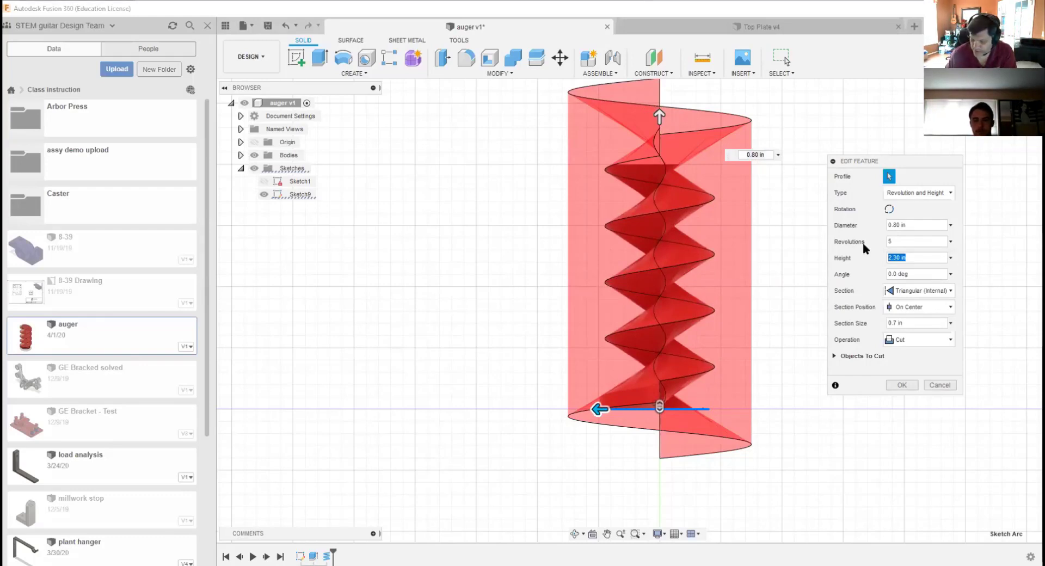
type("1.5")
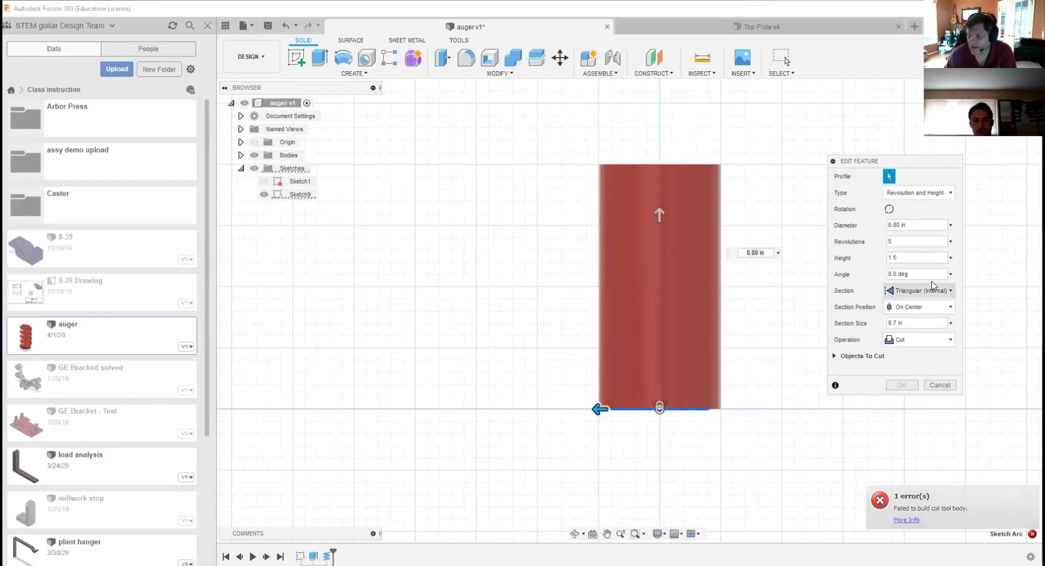
left_click_drag(900, 257, 873, 262)
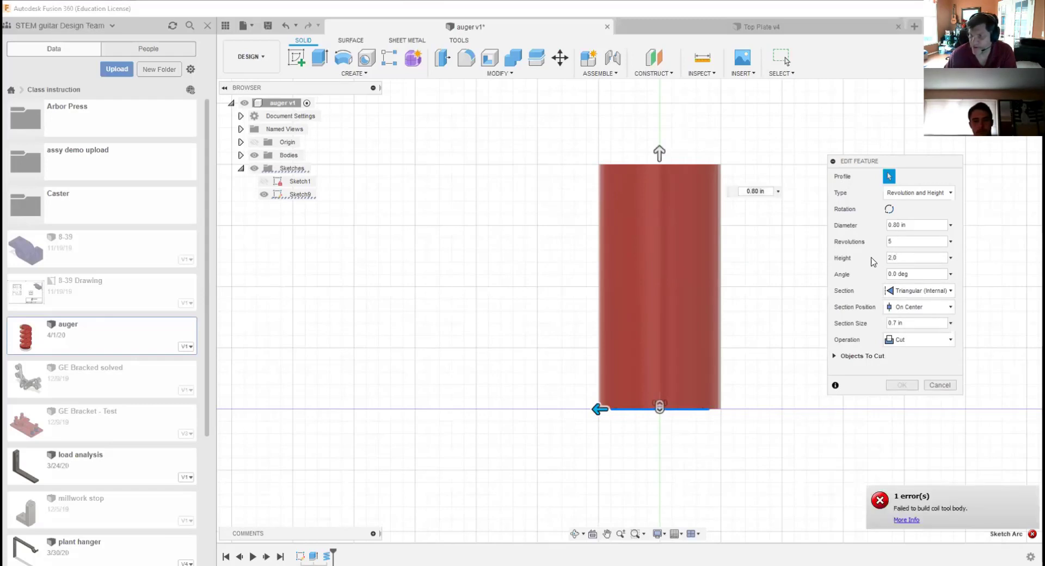
Step: Try a coil cut height of 2.5 in, and raise the height to 3.0 in
left_click_drag(907, 261, 863, 262)
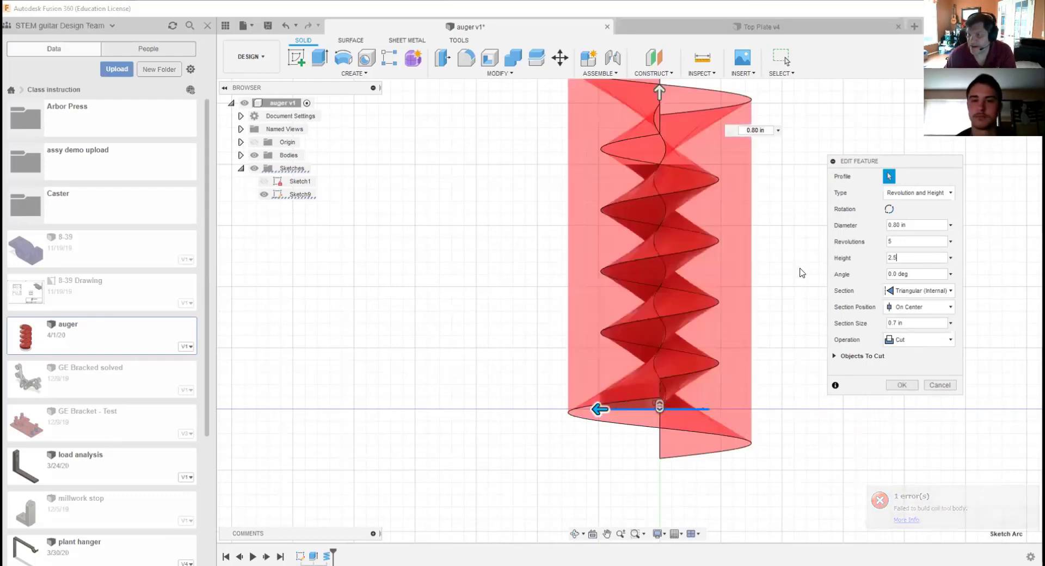
scroll(803, 272, "down", 3)
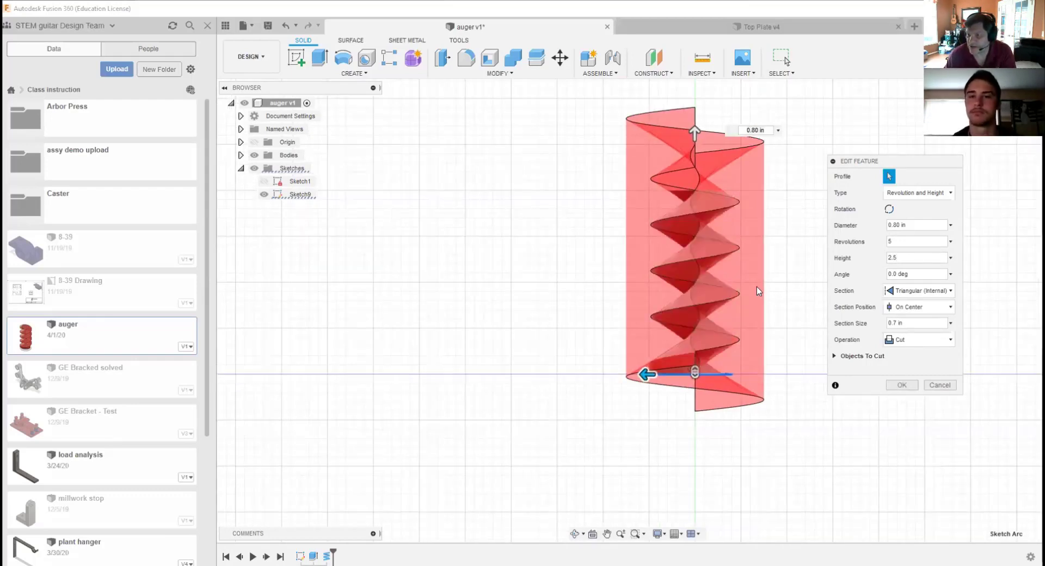
left_click_drag(909, 257, 872, 265)
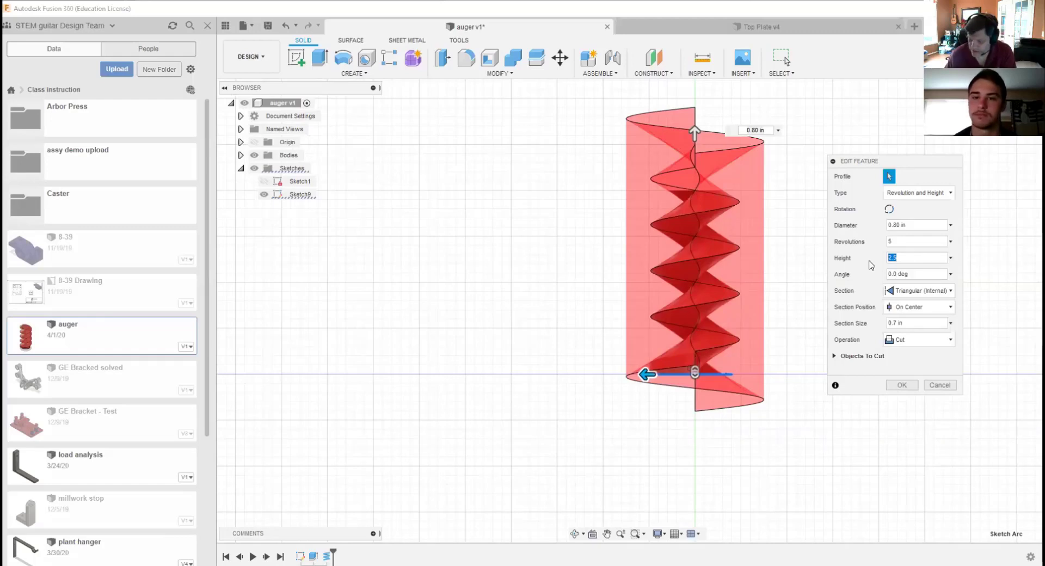
type("3.0")
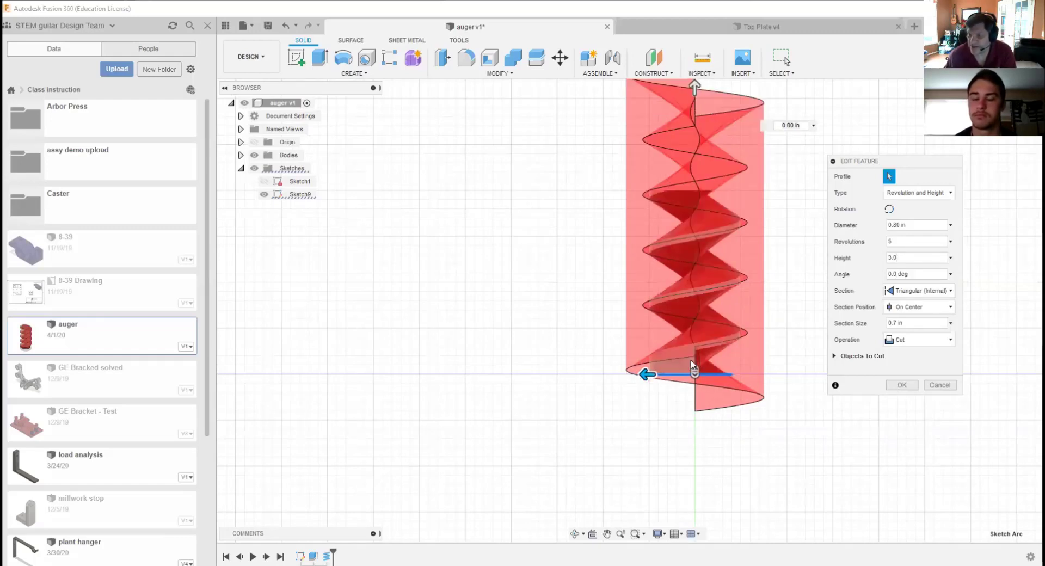
Step: Set the coil cut's height to 4.0 in
scroll(769, 271, "down", 1)
scroll(769, 271, "down", 3)
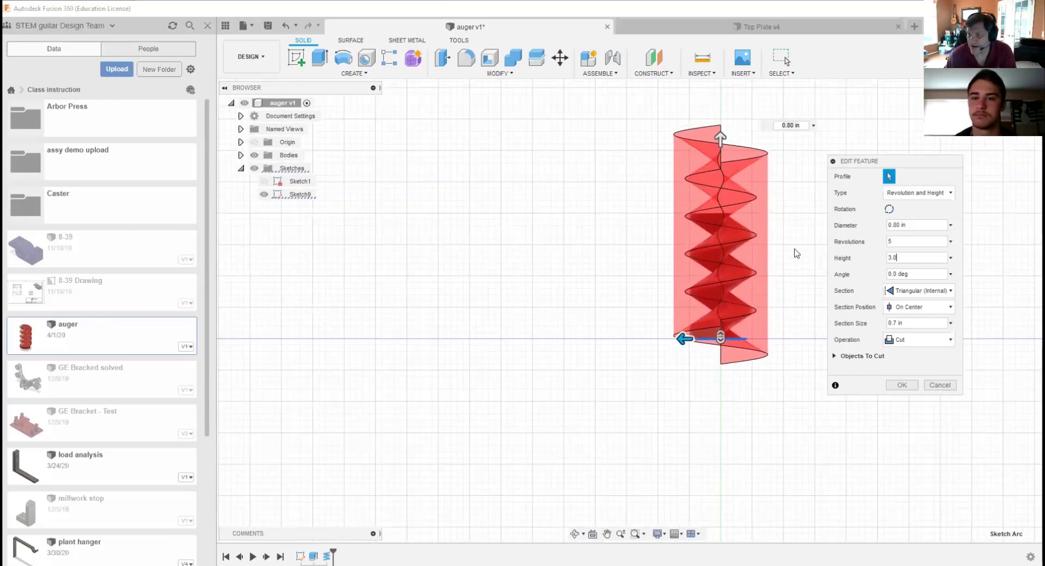
middle_click_drag(796, 249, 610, 274)
scroll(604, 268, "up", 2)
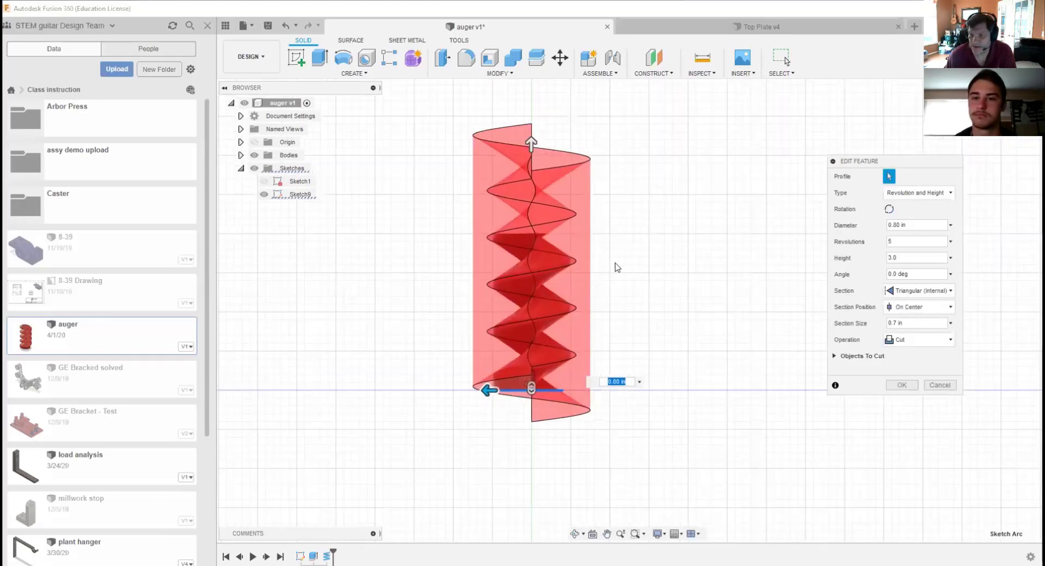
double_click(917, 257)
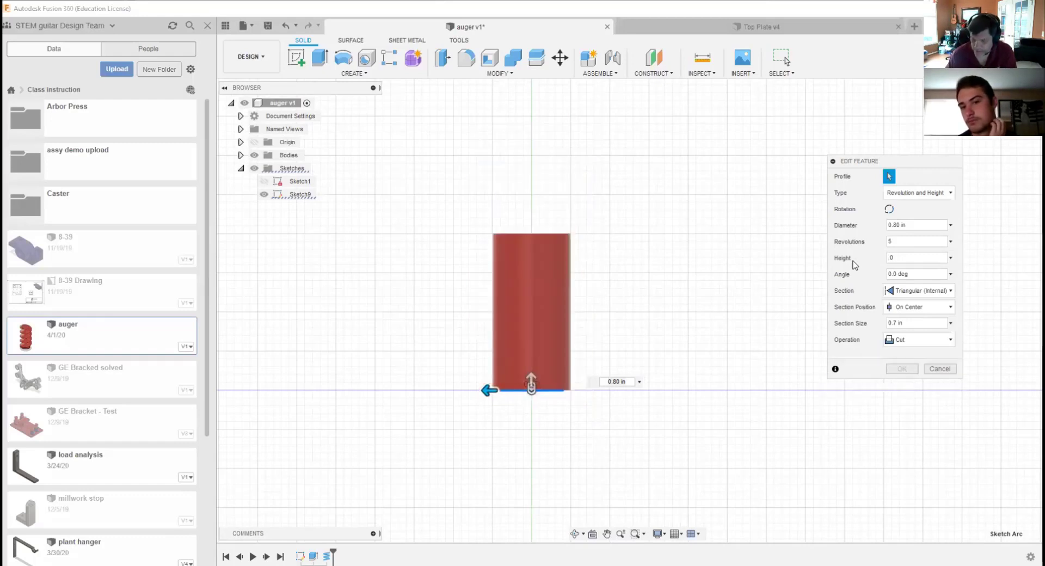
type("4.")
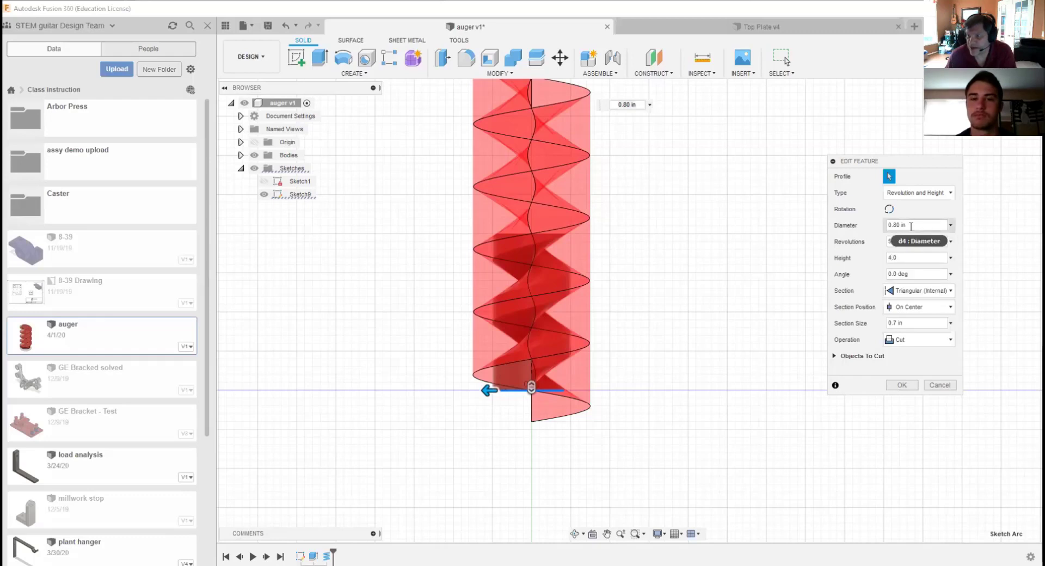
Step: Try coil cut diameters of 0.60 in, 0.90 in and 0.75 in
left_click(886, 225)
type(".60")
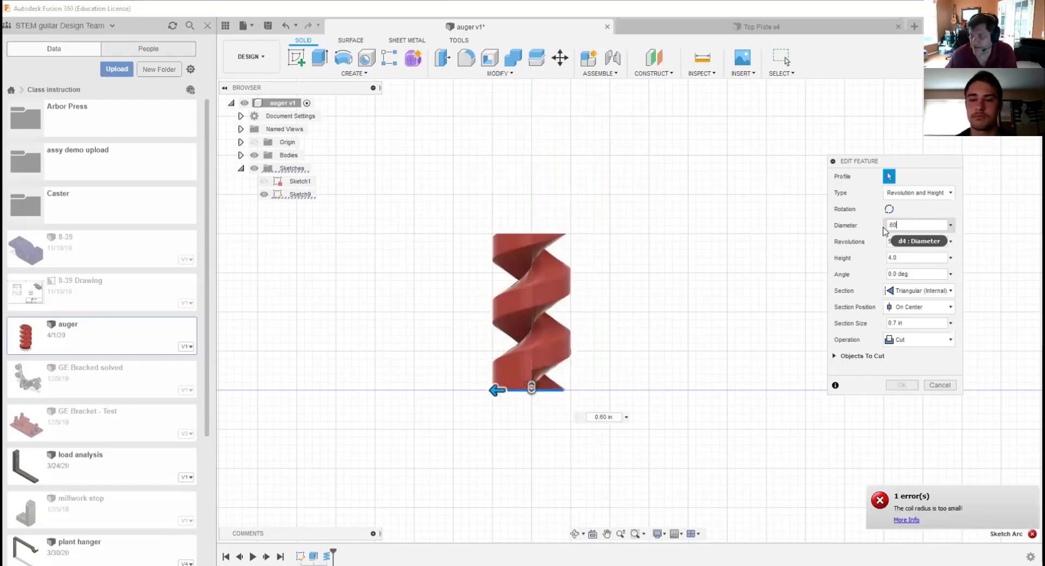
left_click_drag(910, 226, 842, 233)
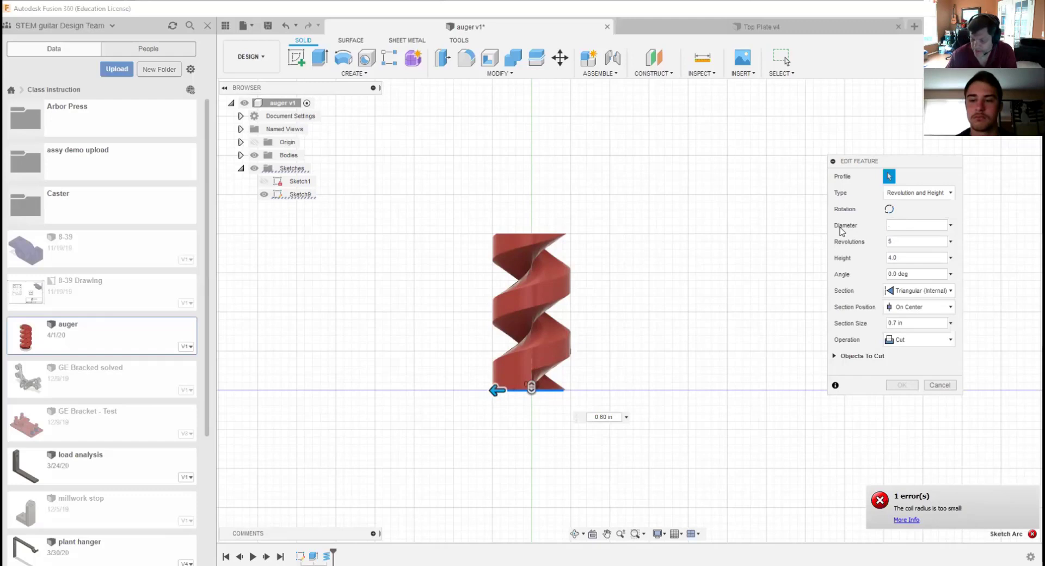
type(".90")
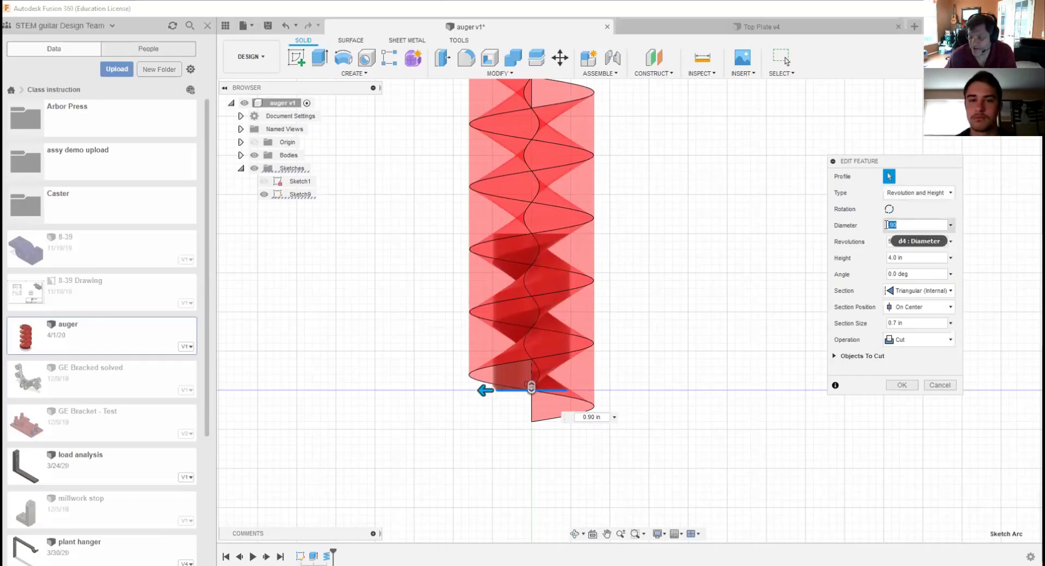
type("5")
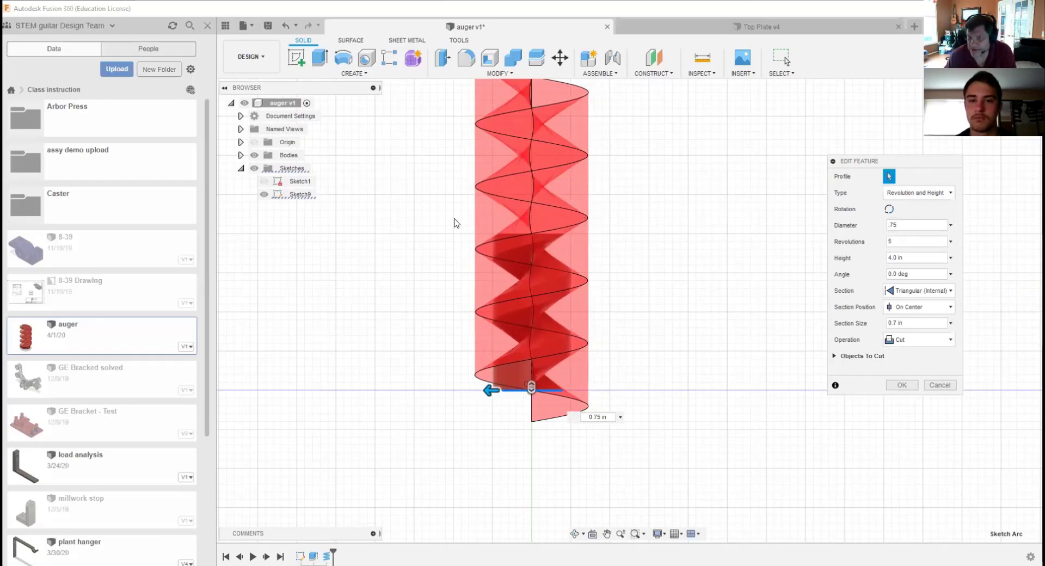
Step: Set the coil cut's diameter to 1.0 in and its section size to 0.5 in, and apply the edit
left_click(899, 225)
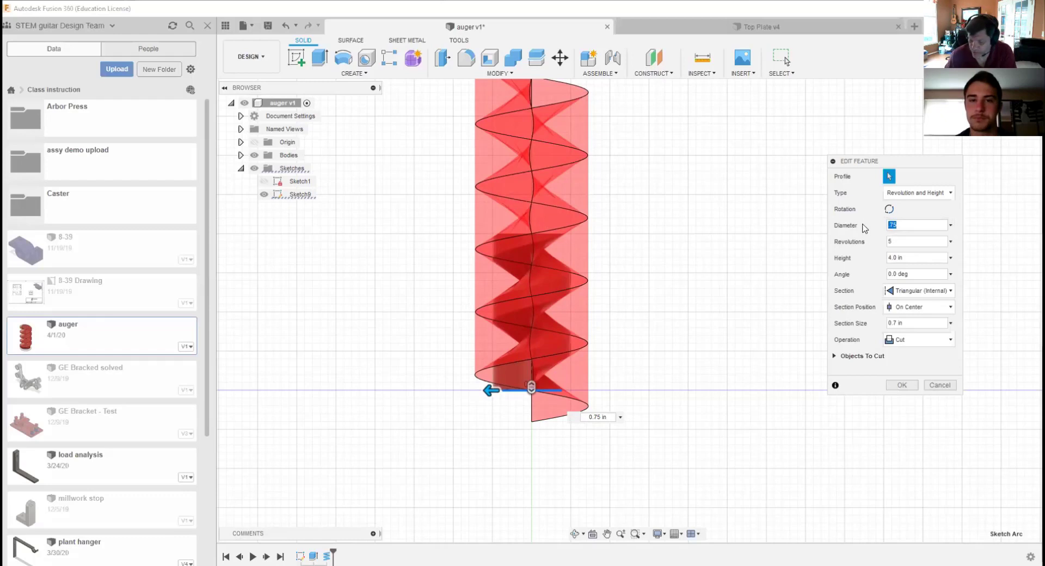
type("1.0")
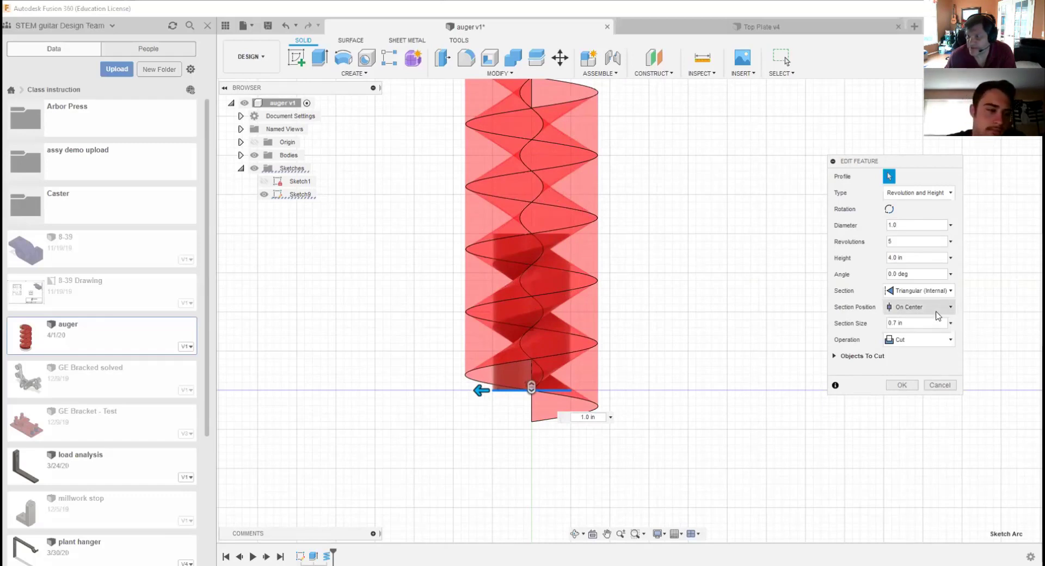
left_click(905, 321)
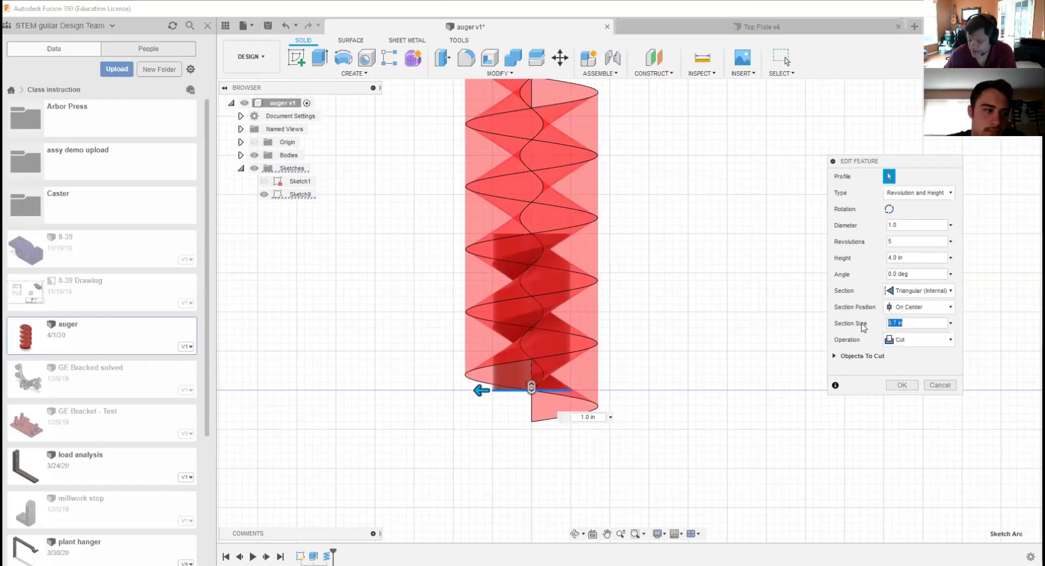
type(".5")
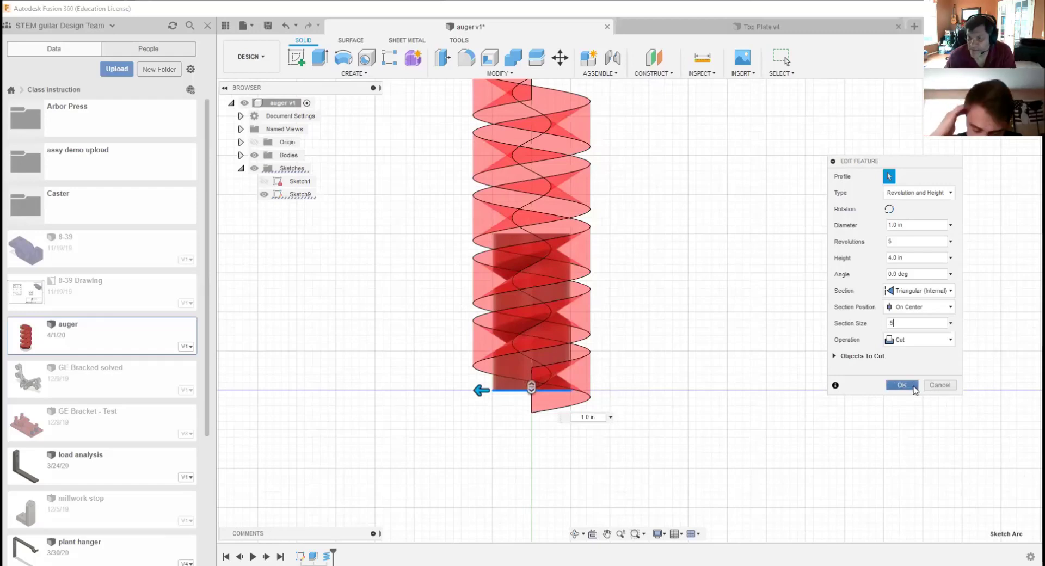
left_click(902, 386)
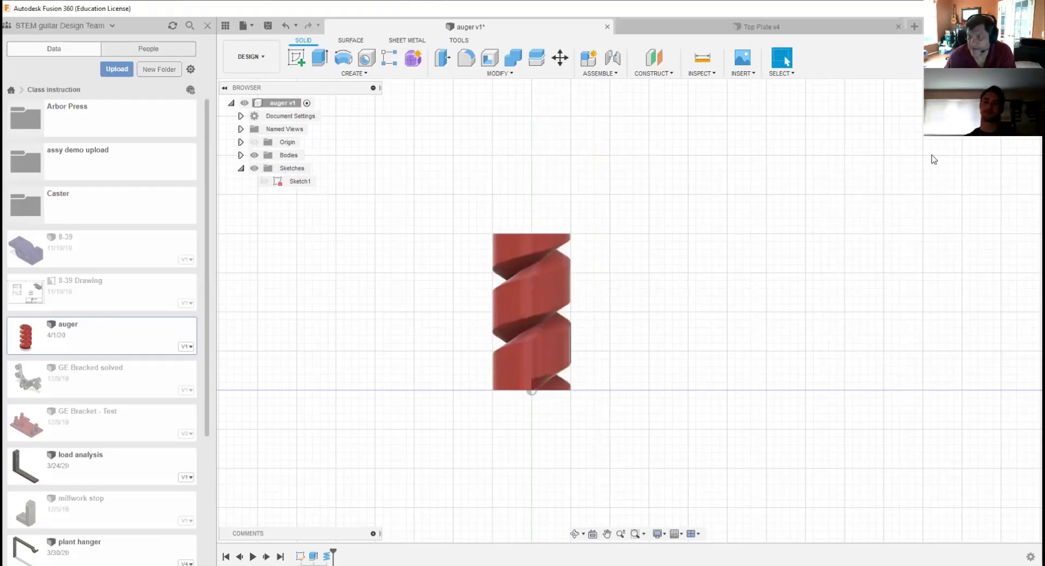
Step: Reopen the coil cut for editing and set its section size to 0.8 in
scroll(539, 275, "up", 8)
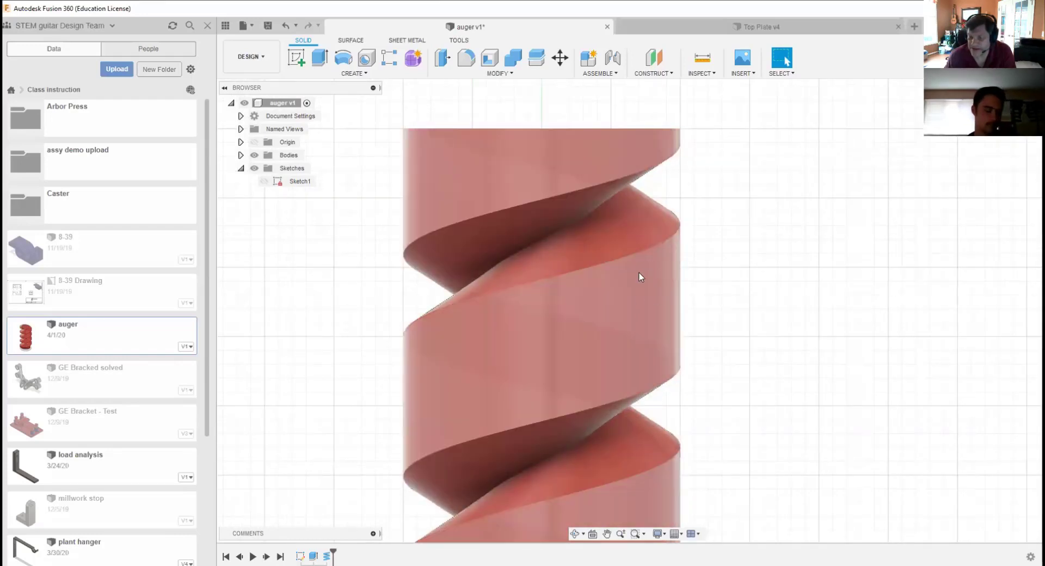
right_click(327, 556)
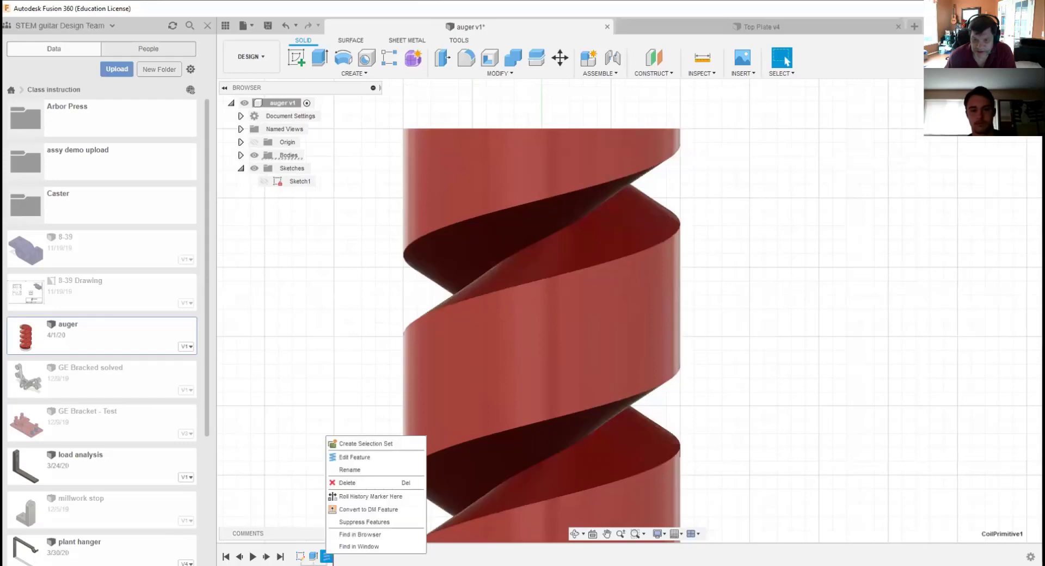
left_click(353, 458)
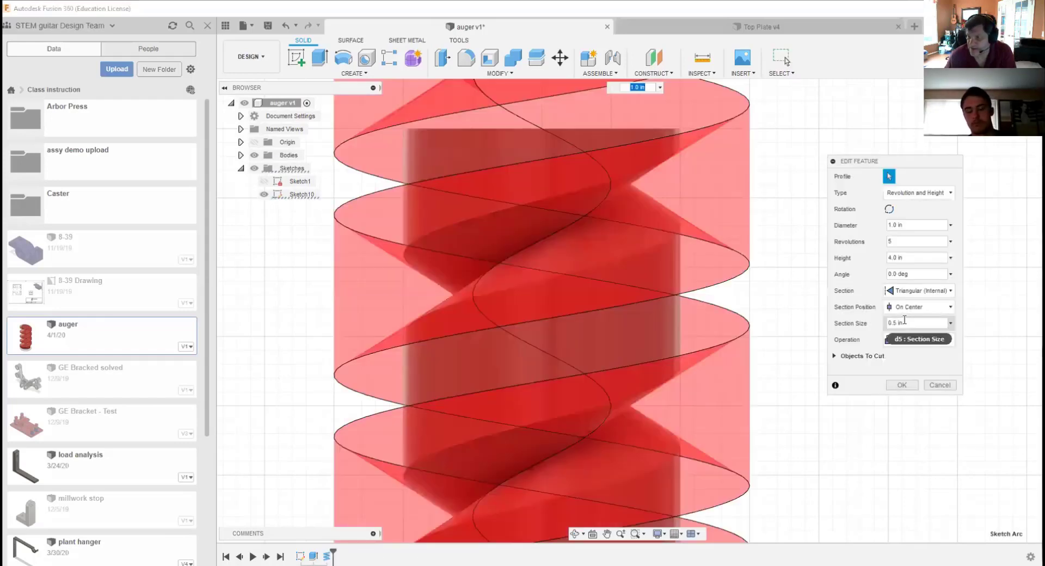
left_click_drag(904, 323, 832, 323)
type(".")
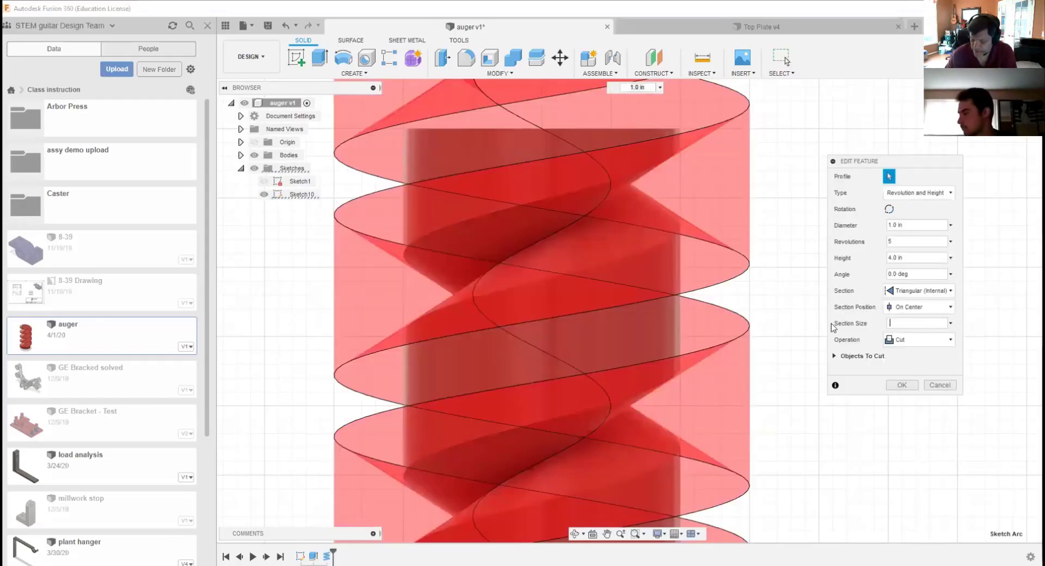
type("8")
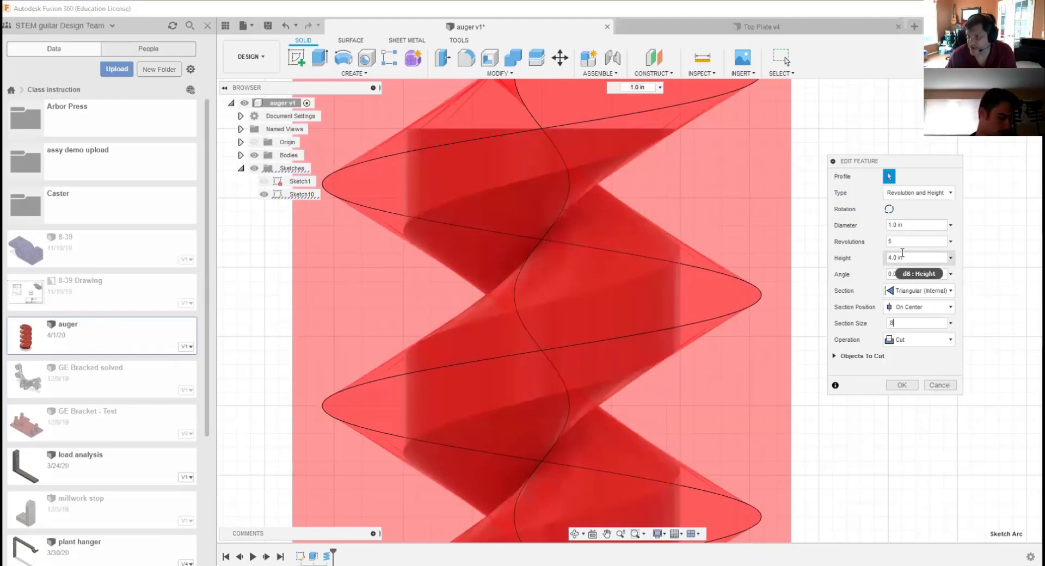
Step: Try coil cut heights of 2 in and 3 in, and set the height to 2.75 in
left_click_drag(905, 257, 864, 259)
type("2")
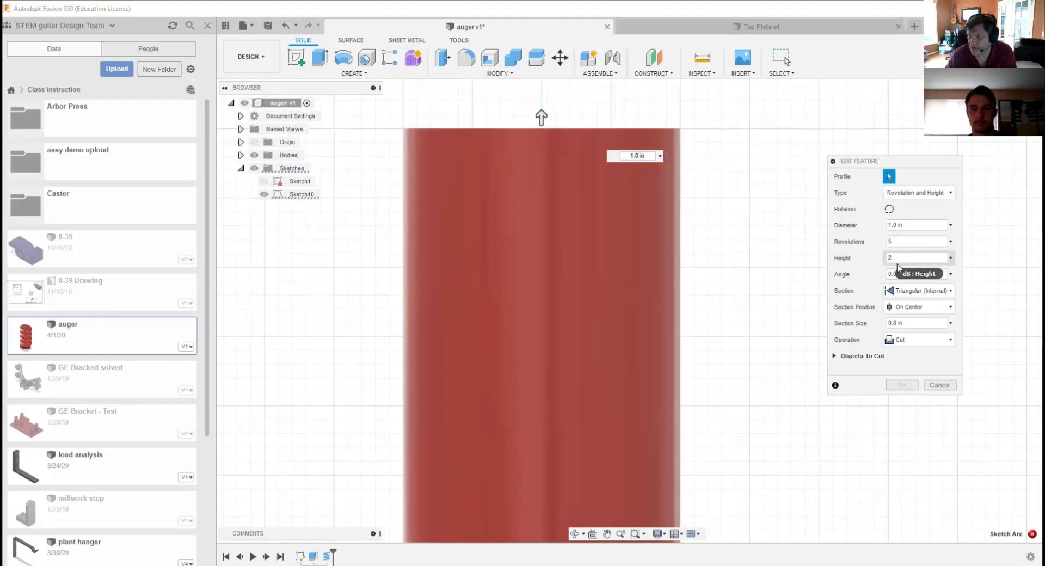
type("3")
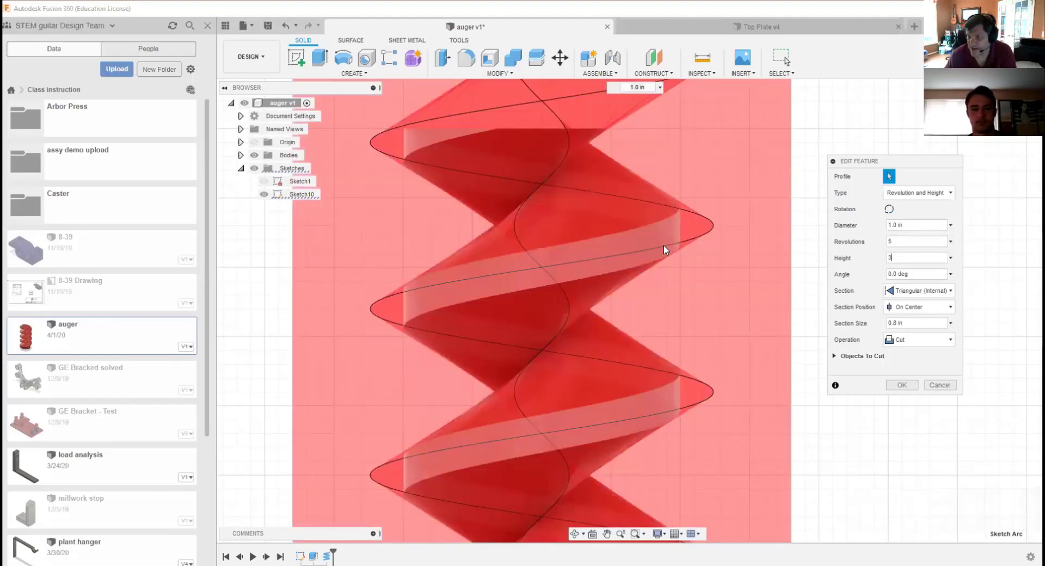
left_click_drag(902, 259, 860, 259)
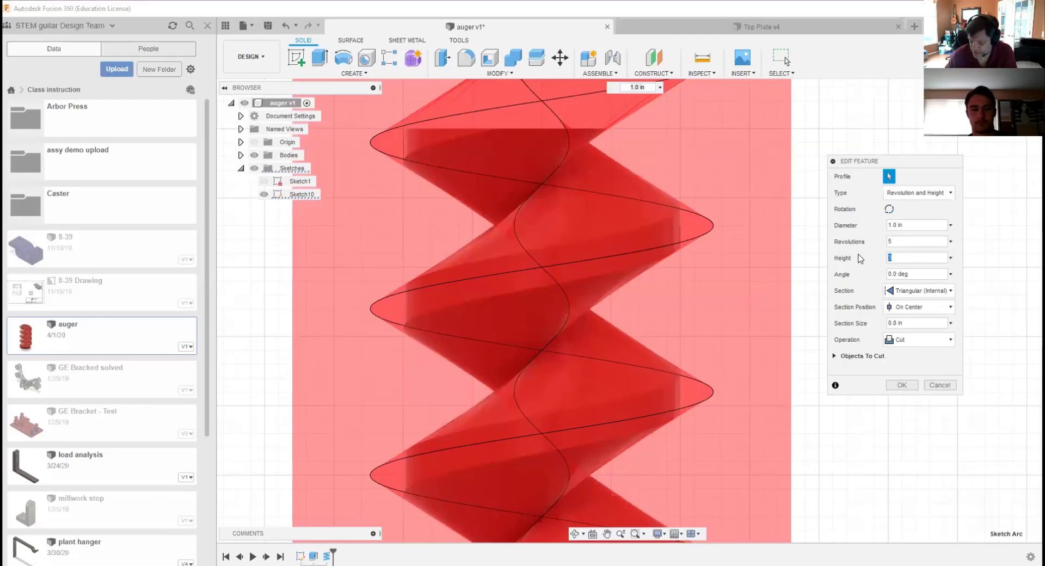
type("2.75")
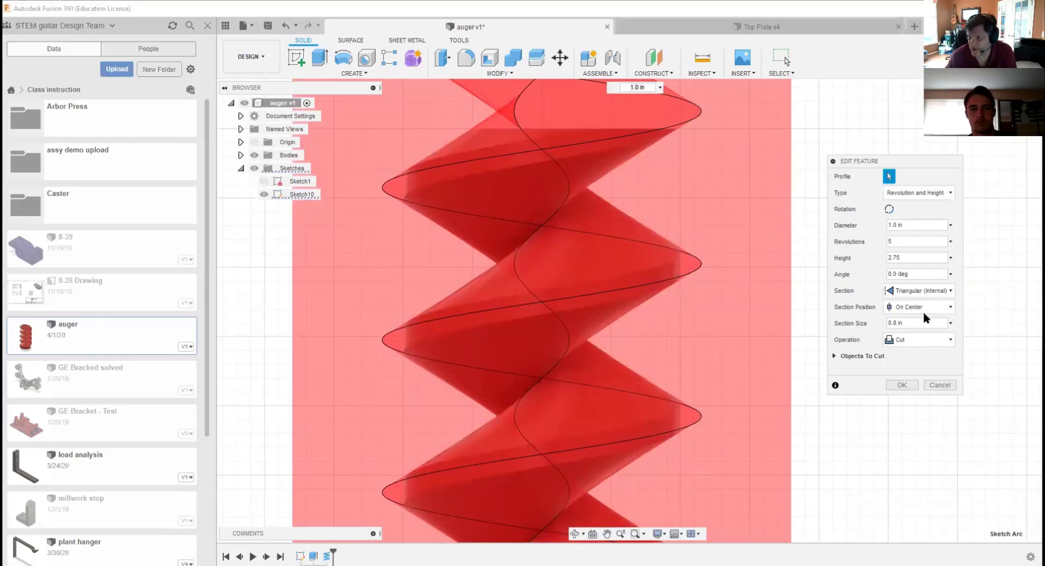
Step: Show the objects to cut, try a section size of 1.0 in, and set the coil's section size to 0.75 in
left_click(901, 322)
left_click(851, 357)
left_click(836, 357)
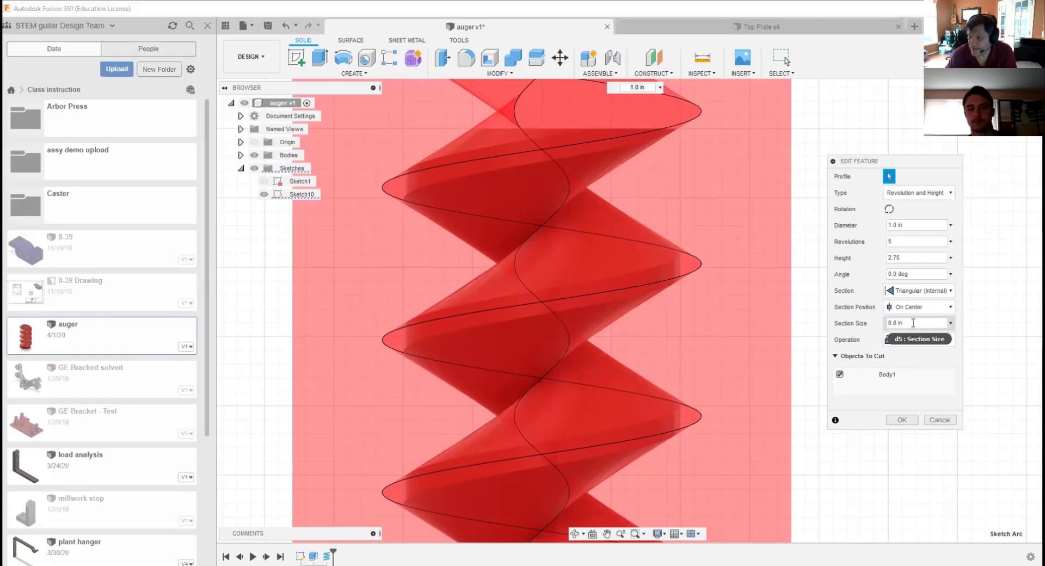
left_click_drag(913, 324, 858, 329)
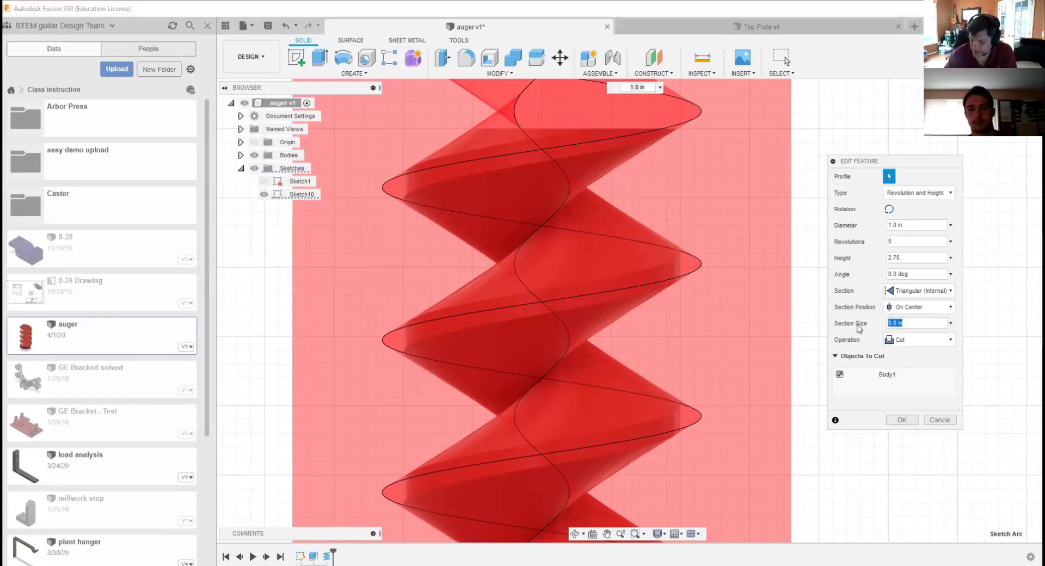
type("1.0")
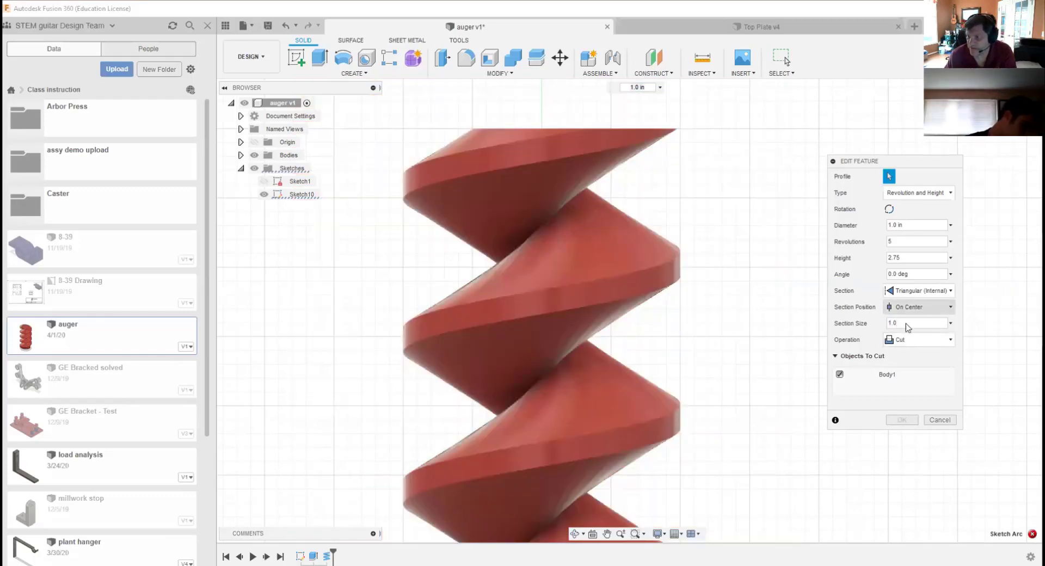
left_click(919, 308)
left_click(1002, 309)
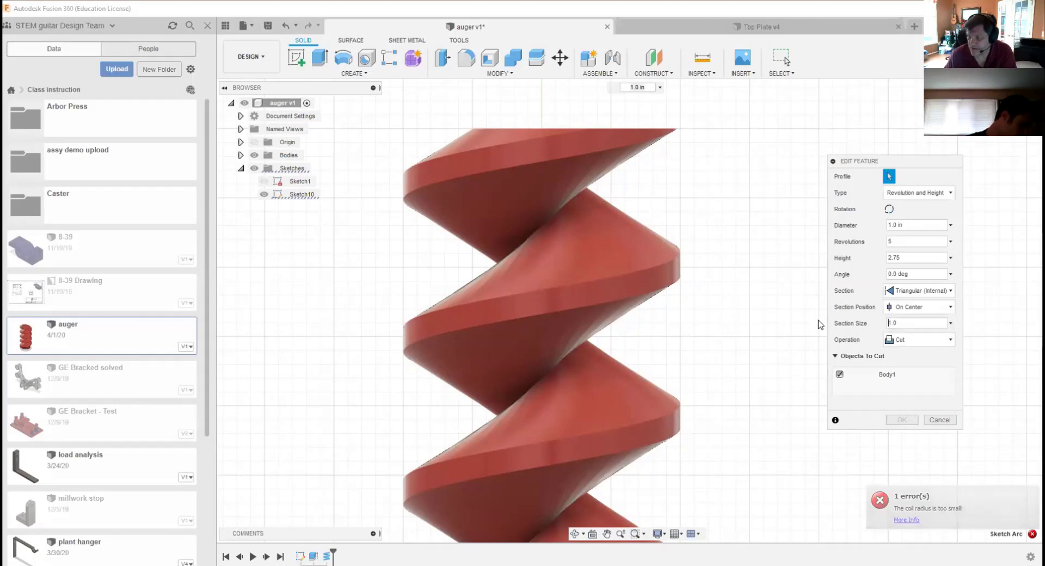
key("Delete")
key("Delete")
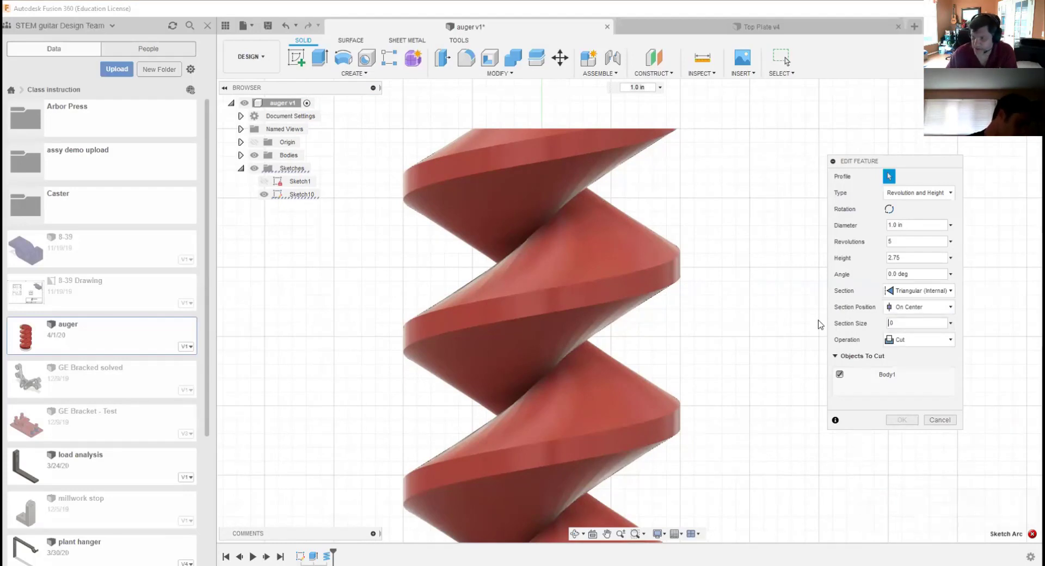
type(".75")
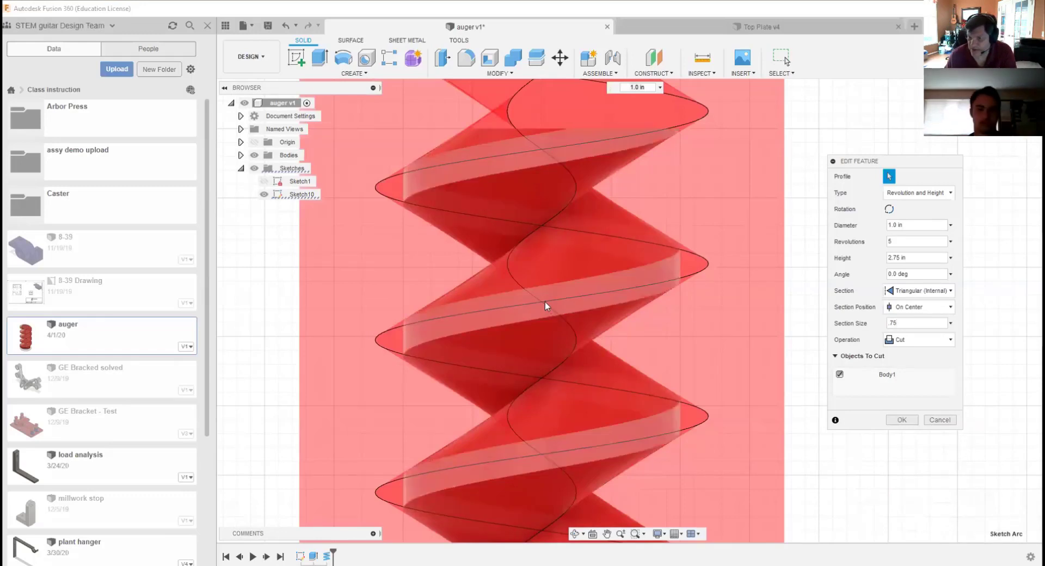
Step: Try the Outside and Inside section positions for the coil cut, and return it to On Center
left_click(908, 313)
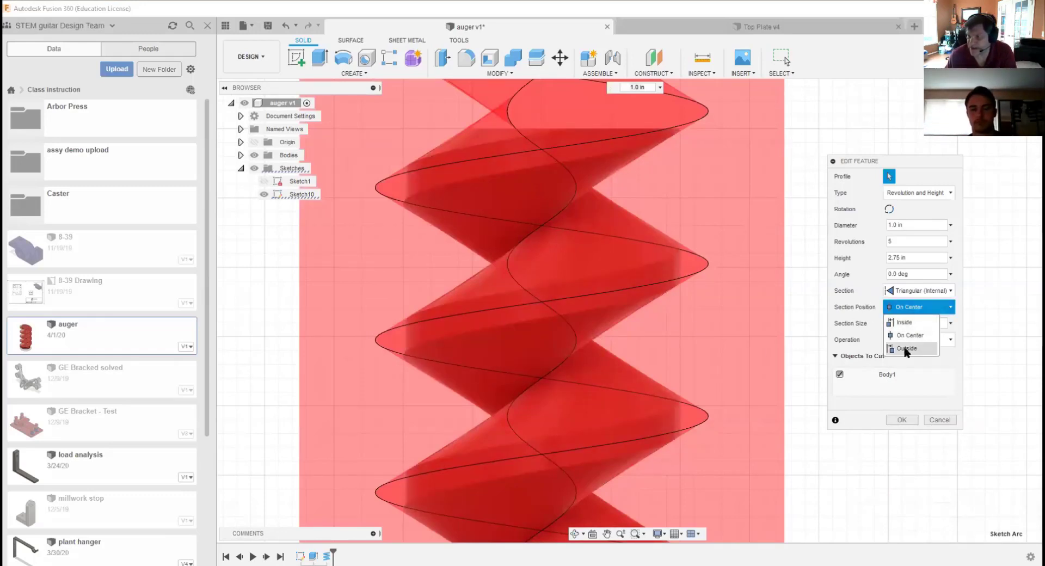
left_click(906, 349)
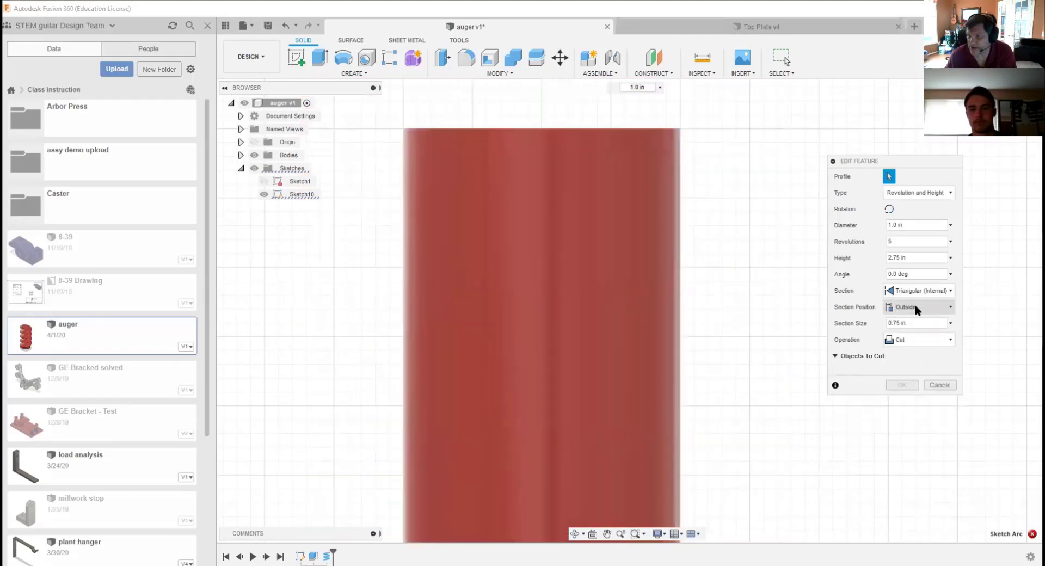
left_click(915, 309)
left_click(906, 319)
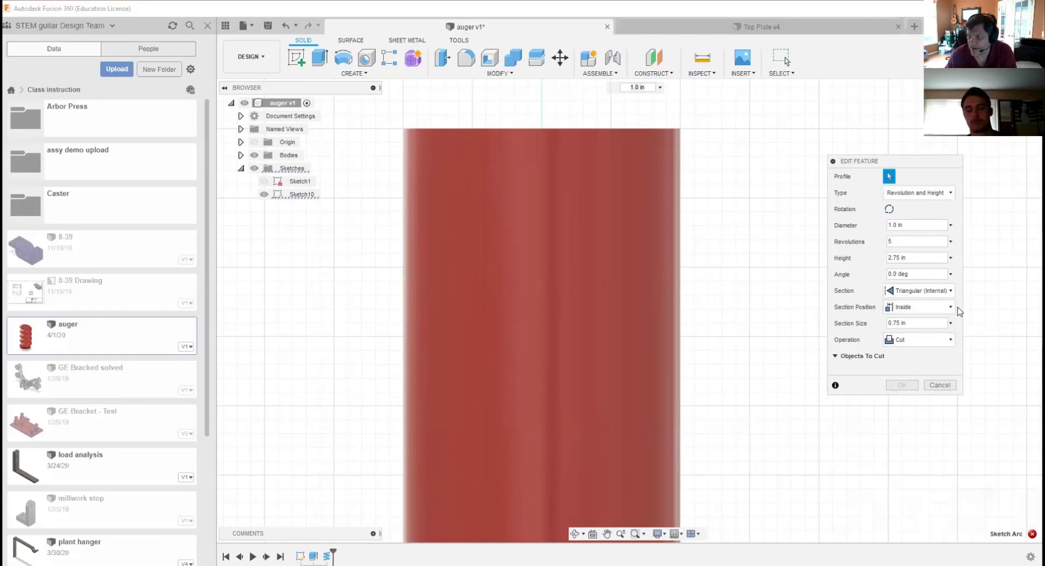
left_click(949, 309)
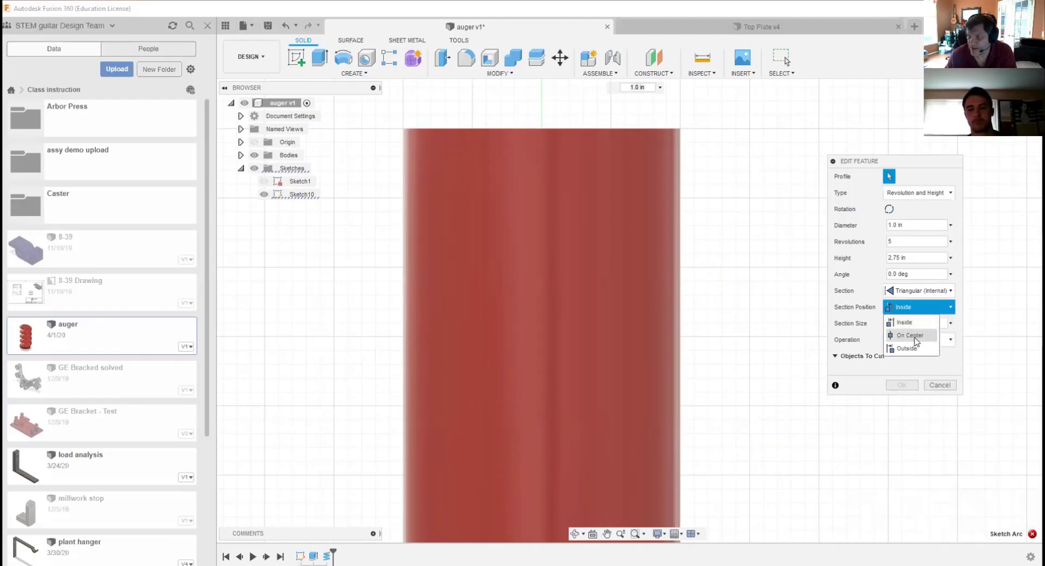
left_click(911, 338)
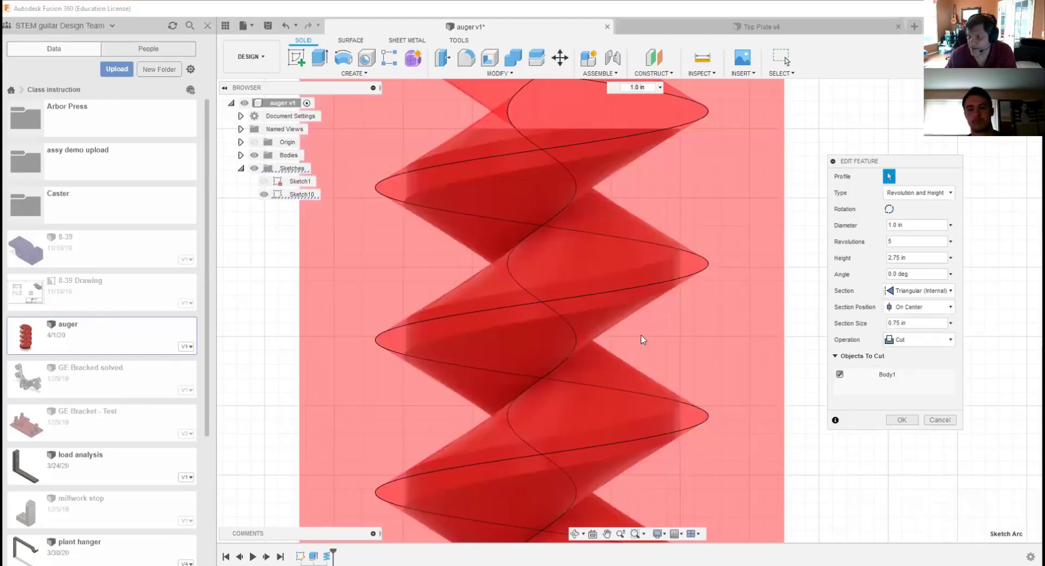
Step: Try the Triangular (External) section for the coil cut, and return it to Triangular (Internal)
left_click(948, 294)
left_click(924, 332)
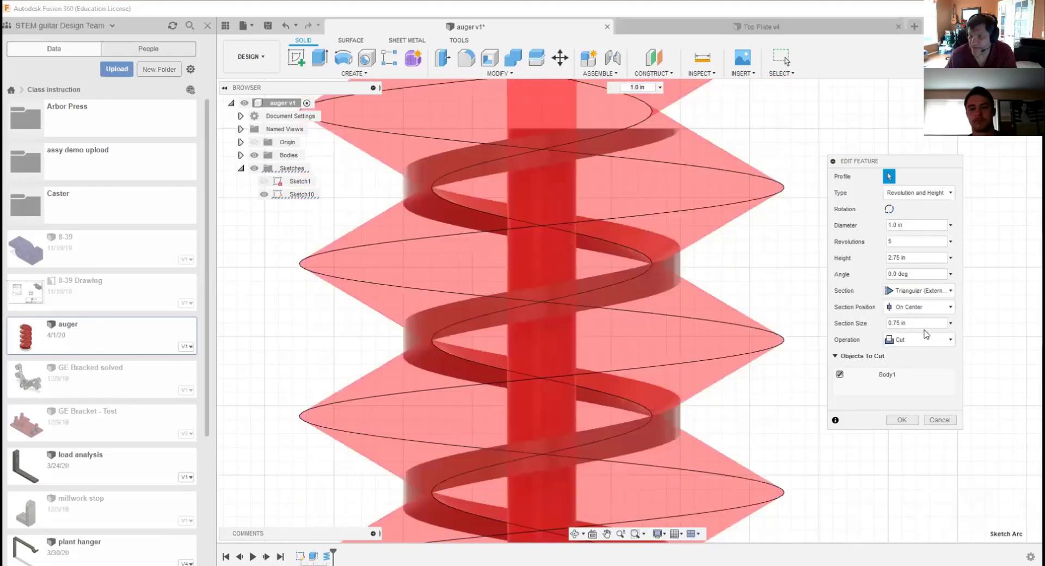
left_click(924, 293)
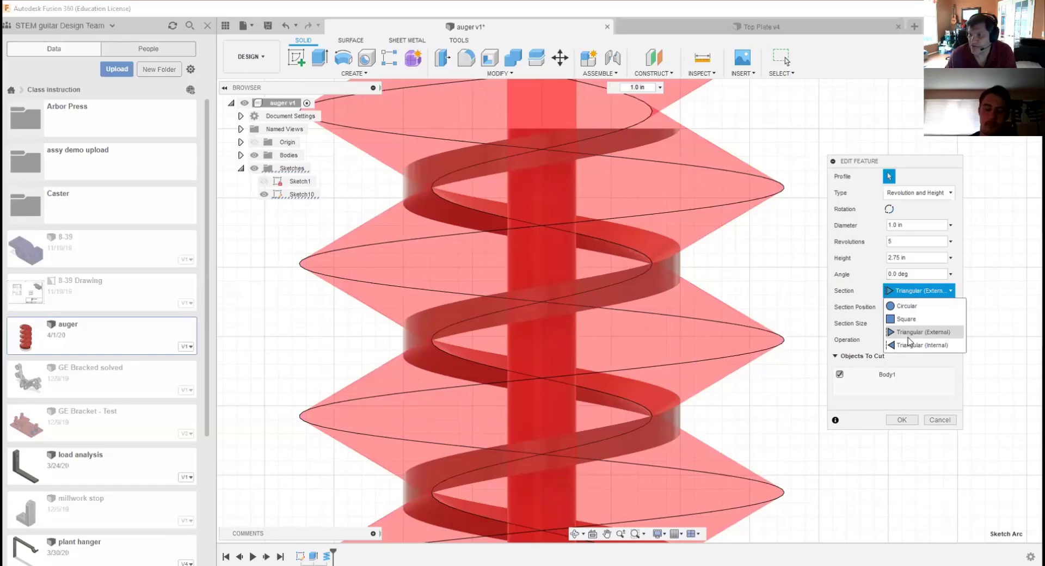
left_click(909, 346)
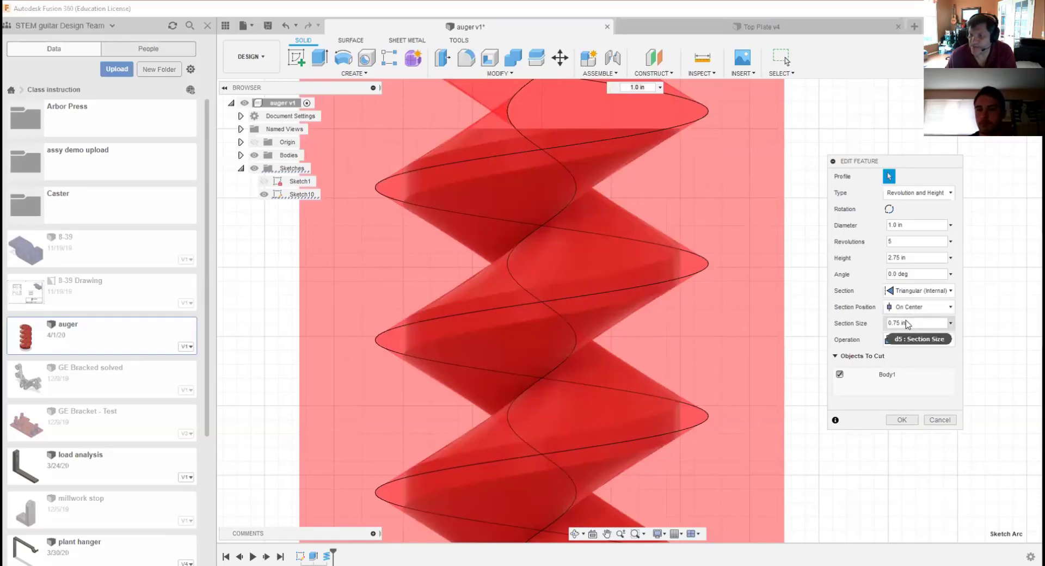
Step: Set the coil cut's angle to 5 deg and apply the edit
left_click(897, 273)
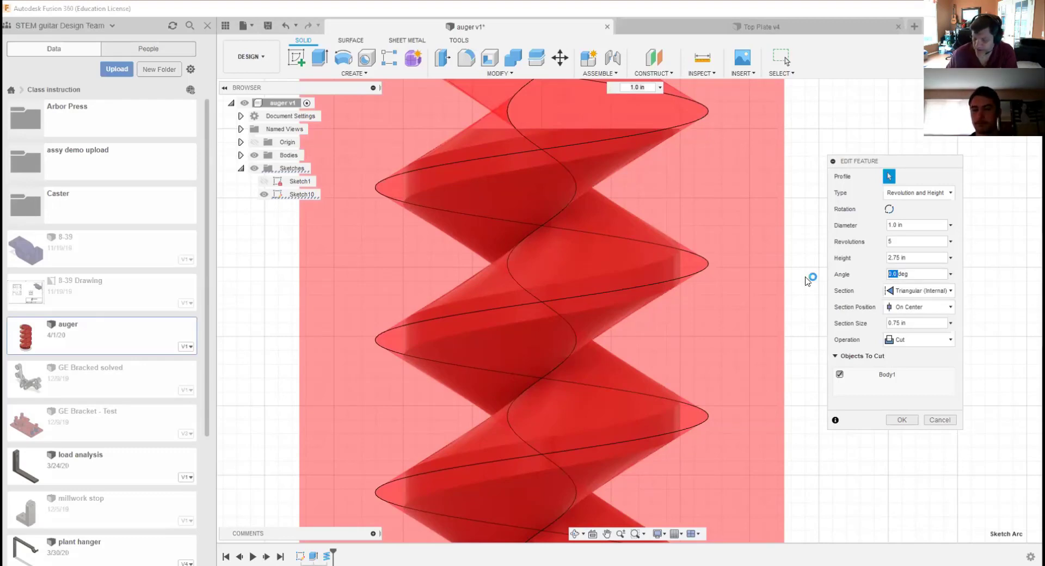
type("5")
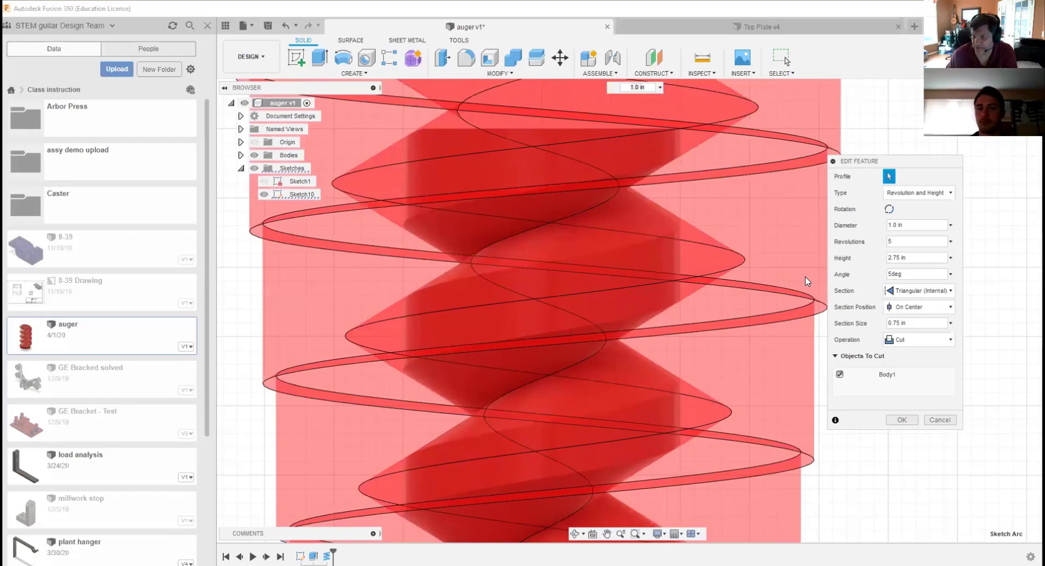
left_click(899, 421)
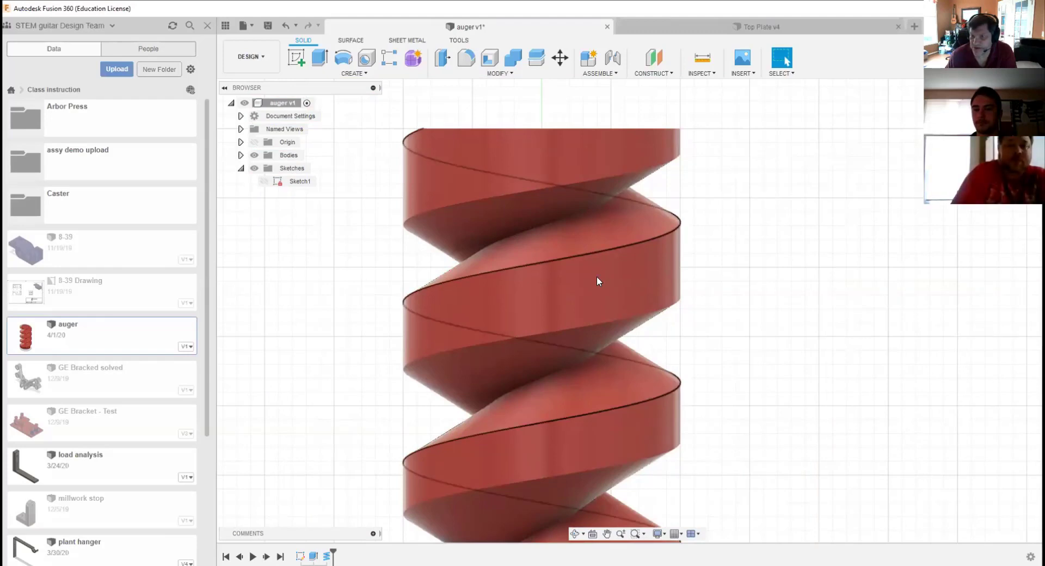
Step: Reopen the coil cut for editing, try an angle of 2 deg, and set the angle to 0 deg
right_click(327, 555)
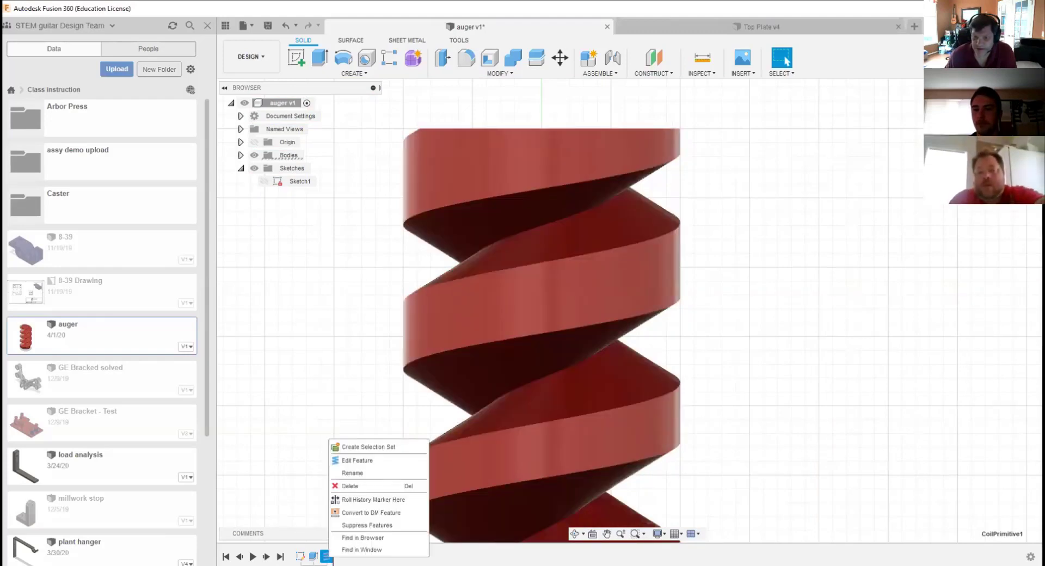
left_click(360, 461)
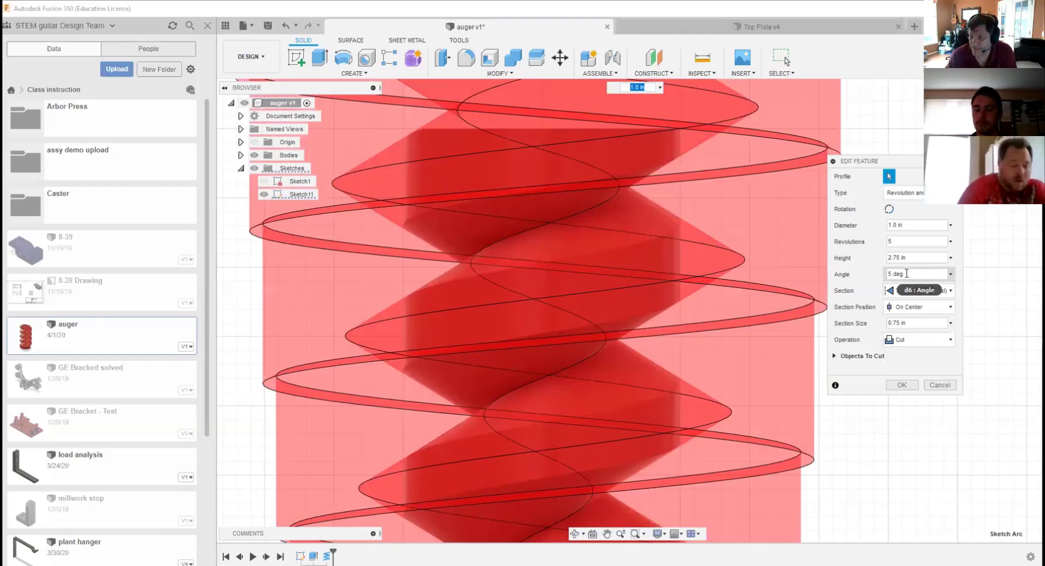
left_click(907, 274)
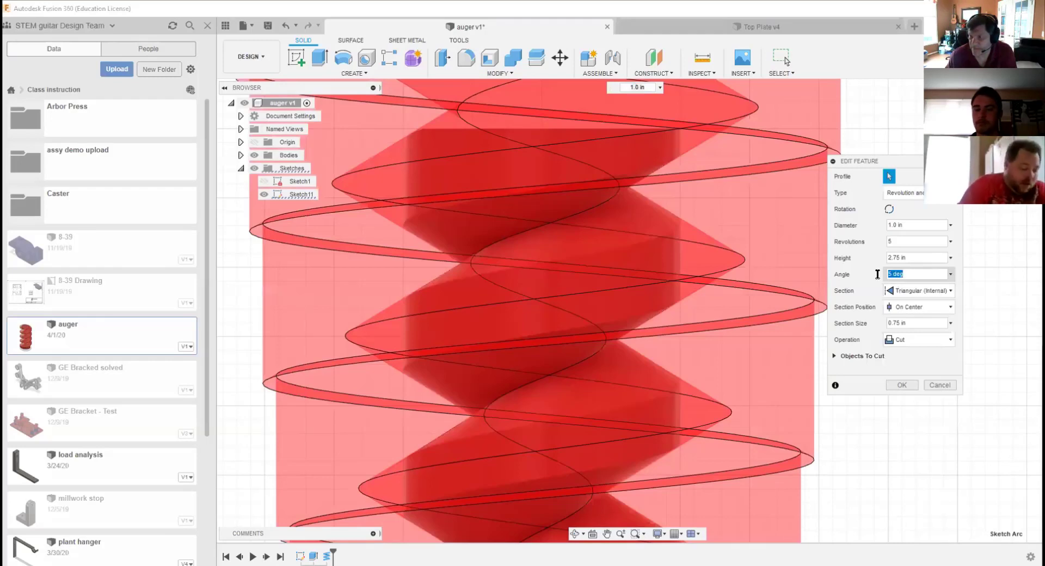
type("2")
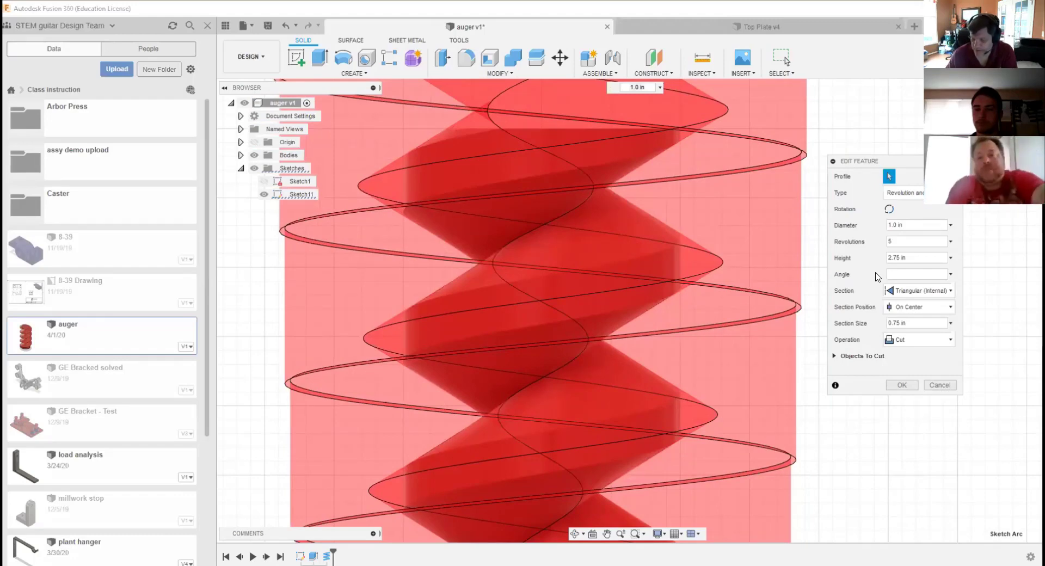
type("12")
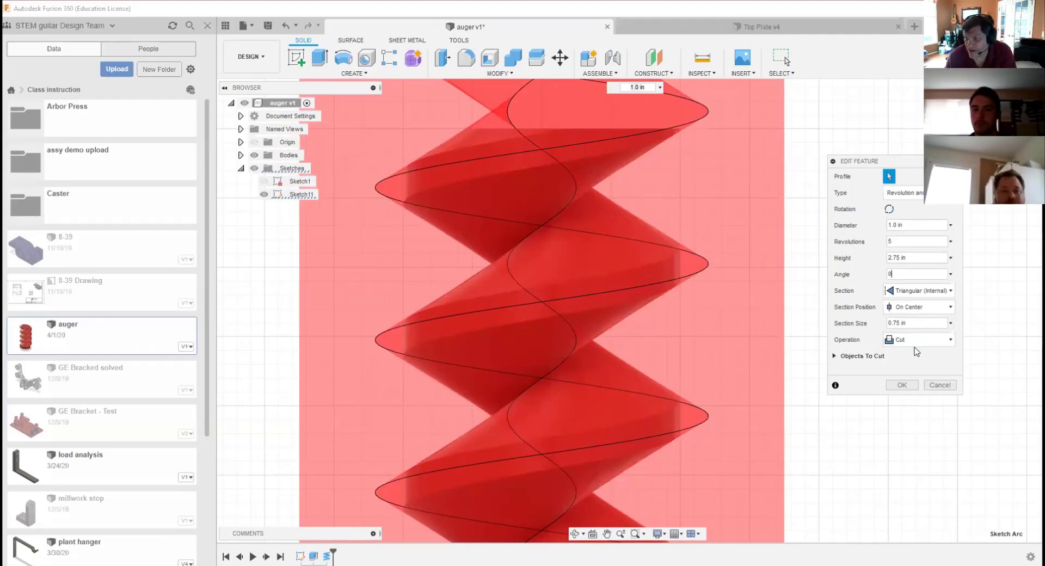
left_click(939, 289)
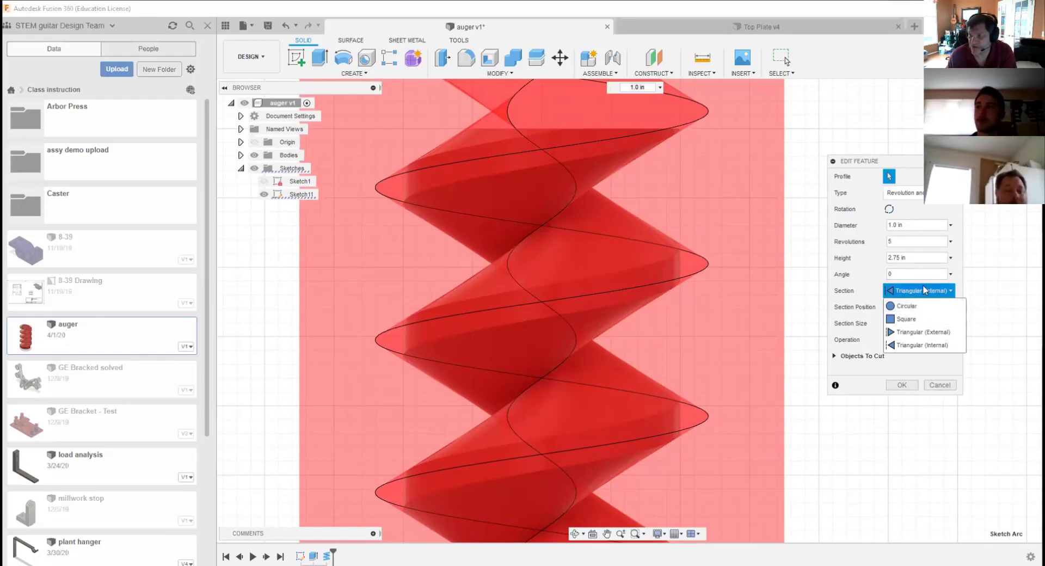
left_click(919, 293)
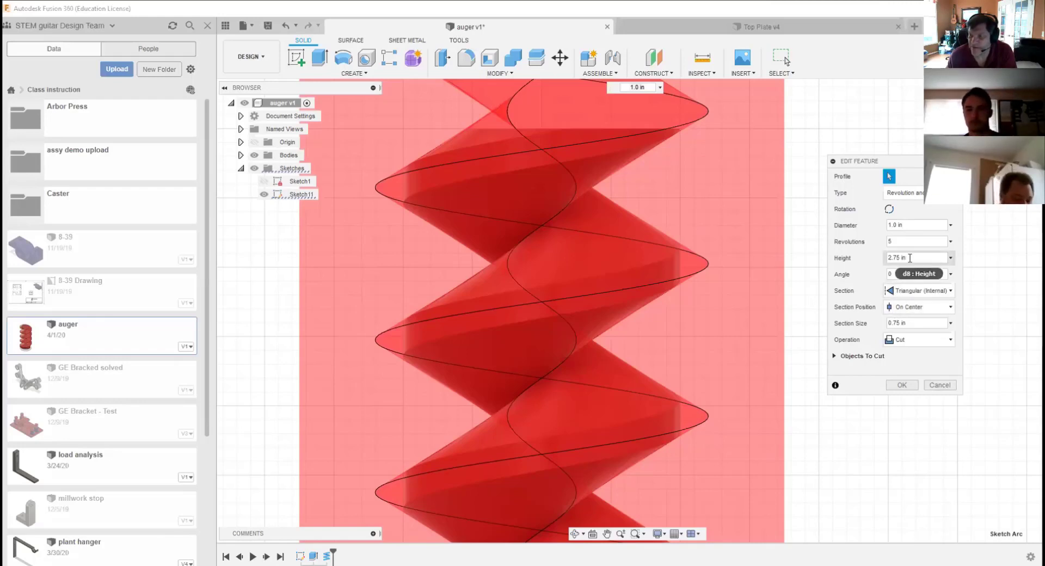
Step: Try 6 revolutions for the coil cut, and set its revolutions to 4
double_click(914, 240)
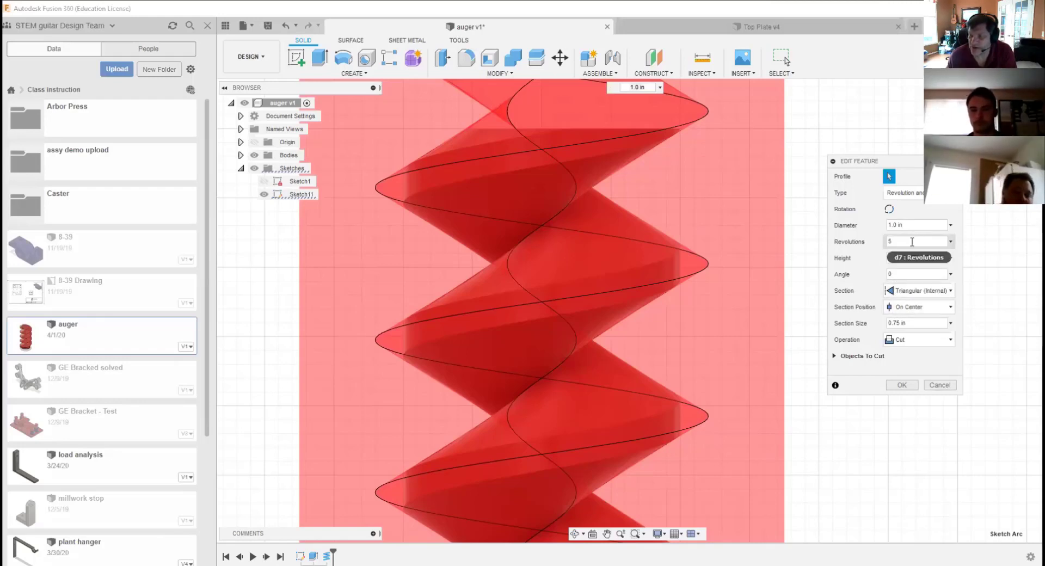
type("6")
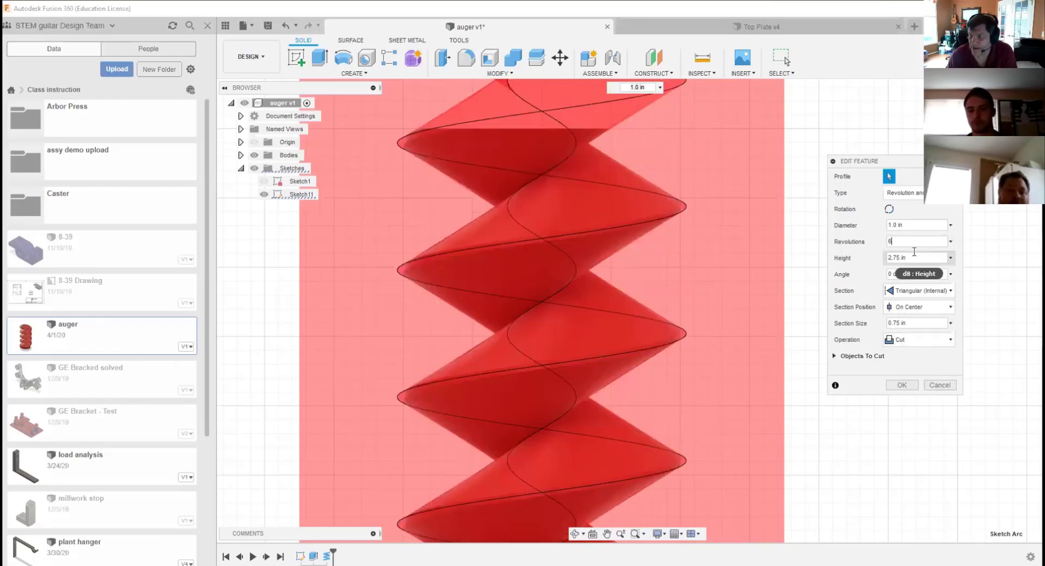
type("4")
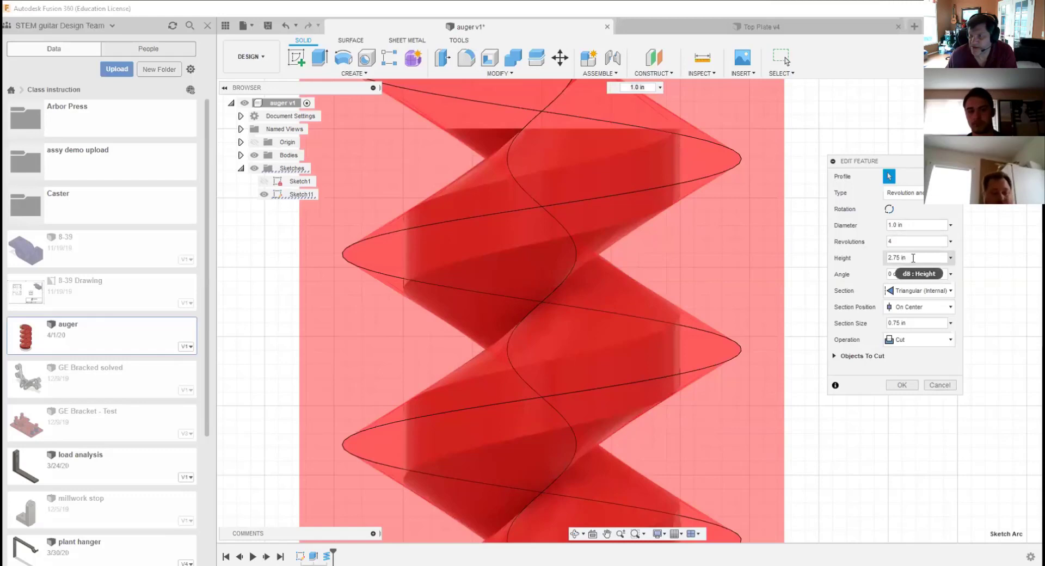
Step: Try a section size of 1 in, set the coil's section size to 0.50 in, and apply the edit
left_click(917, 323)
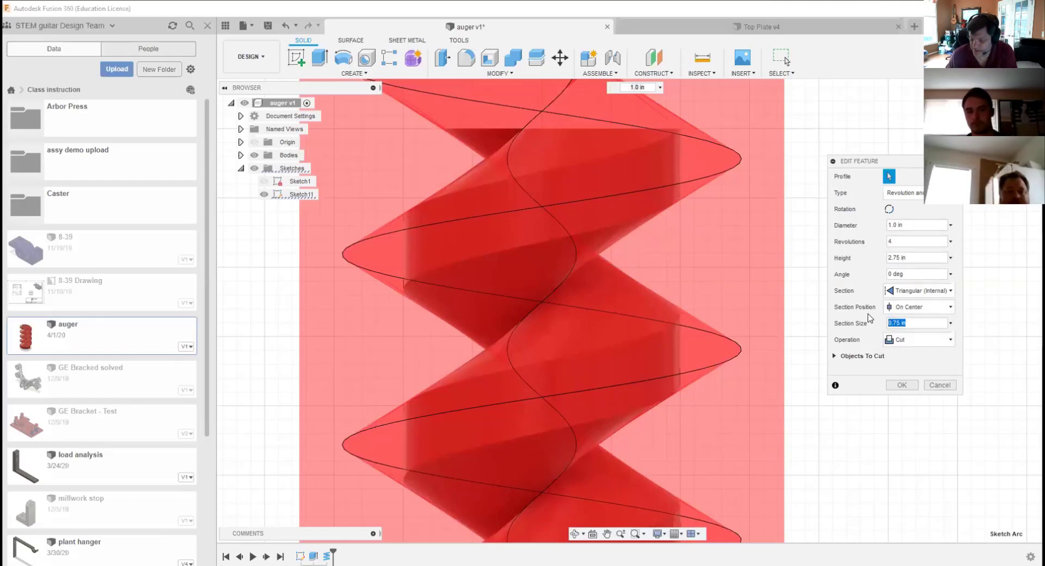
type("1")
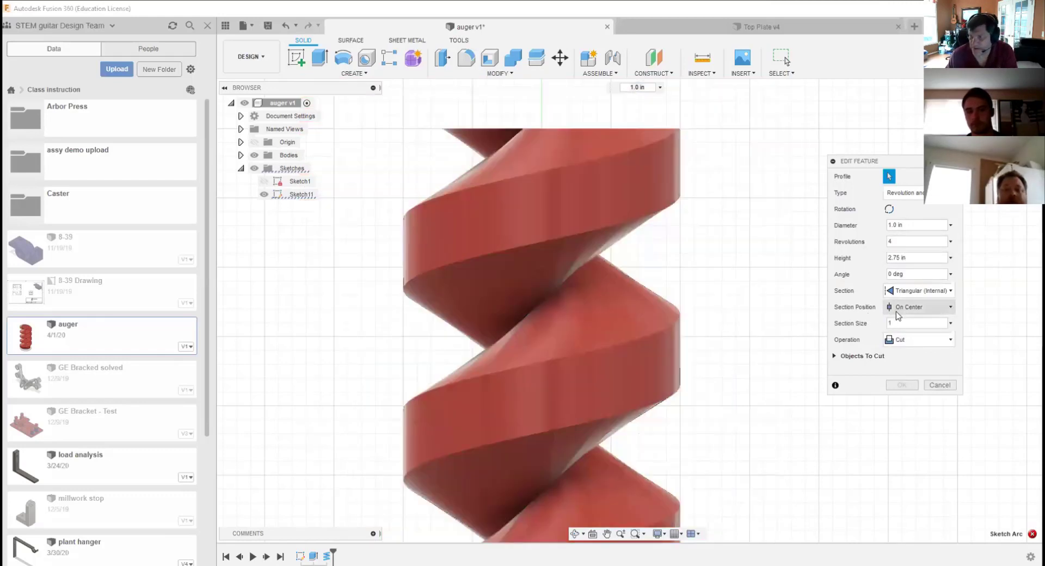
key("BackSpace")
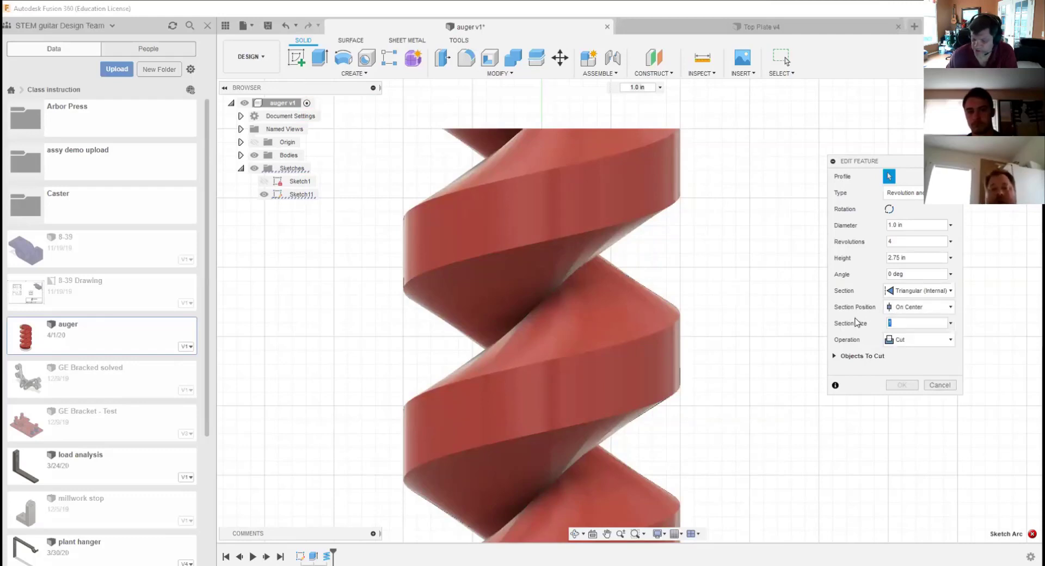
type(".50")
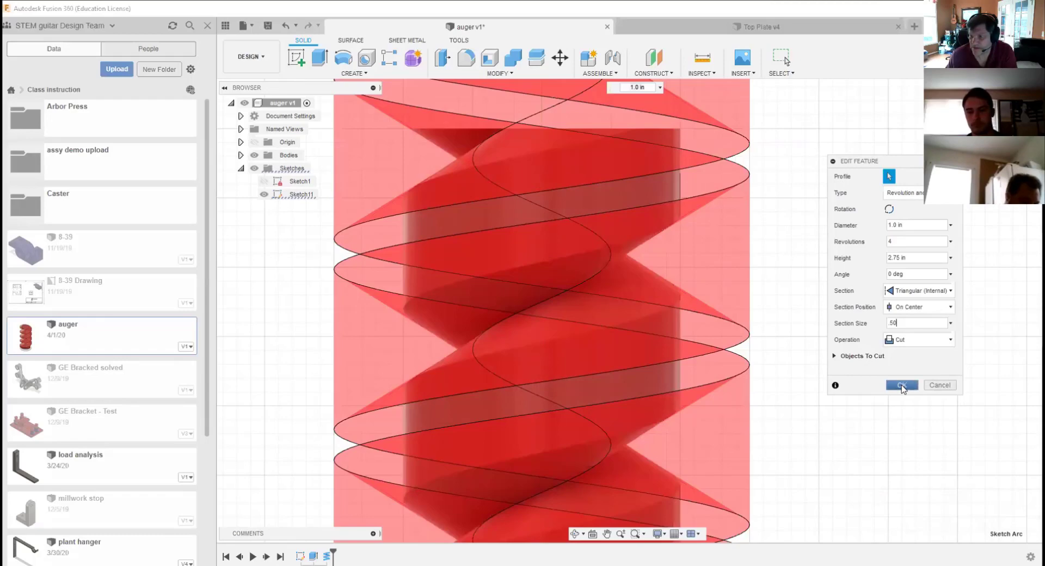
left_click(901, 385)
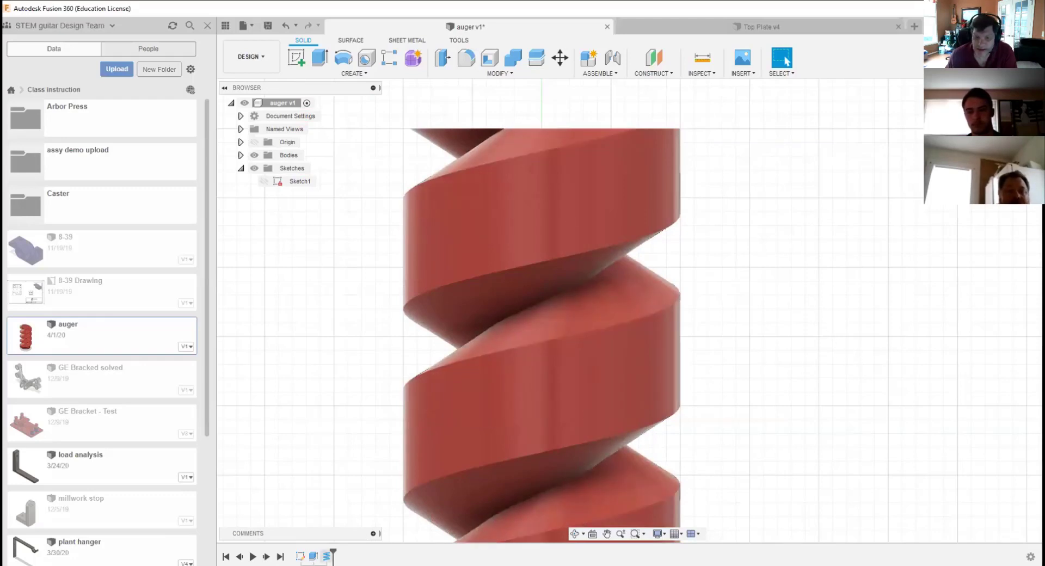
Step: Reopen the coil cut, try a diameter of 0.50 in, set the diameter to 0.80 in, and apply the edit
right_click(326, 555)
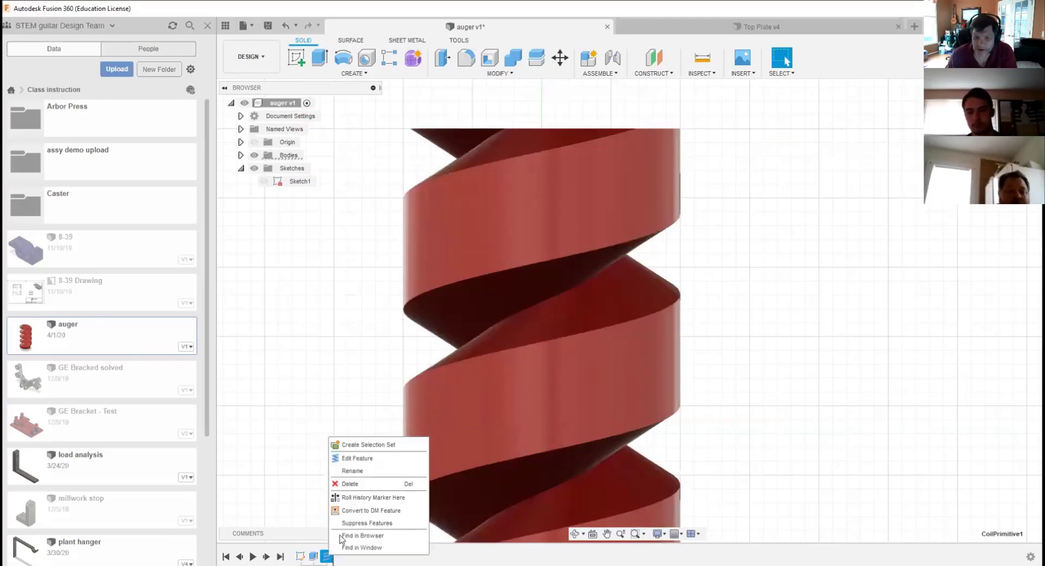
left_click(364, 461)
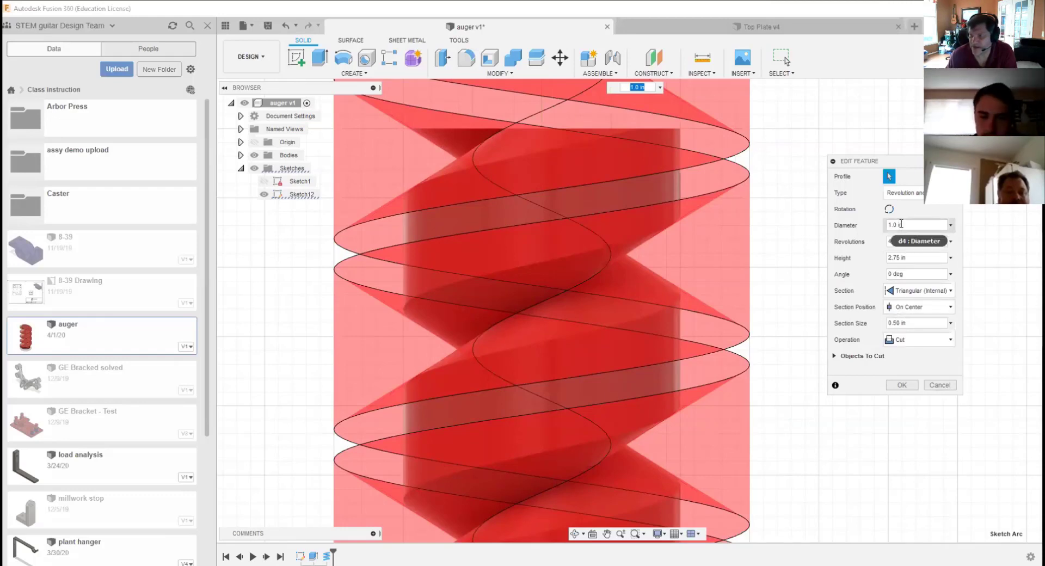
left_click_drag(903, 224, 874, 229)
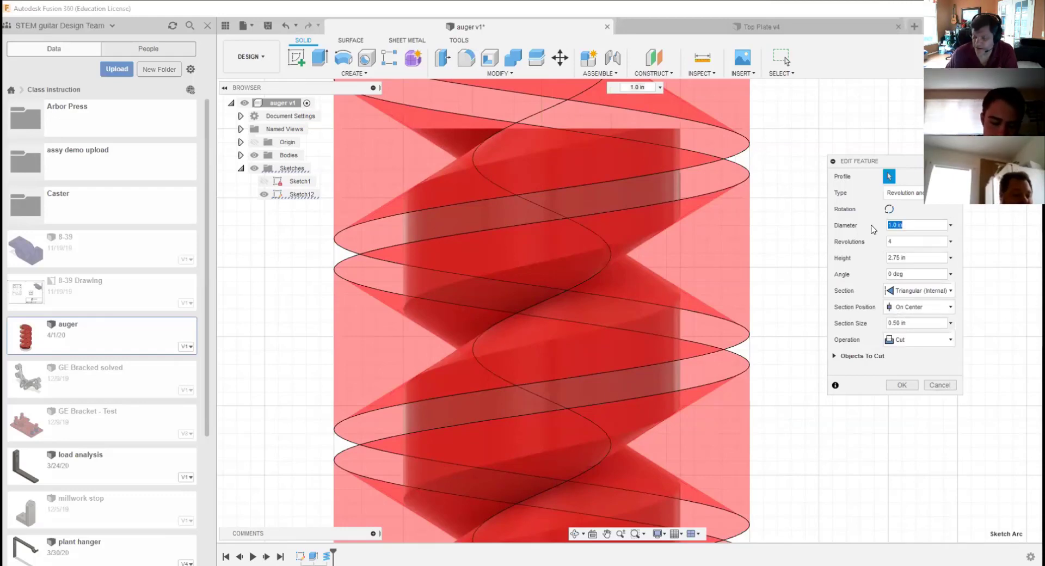
key("BackSpace")
type(".50")
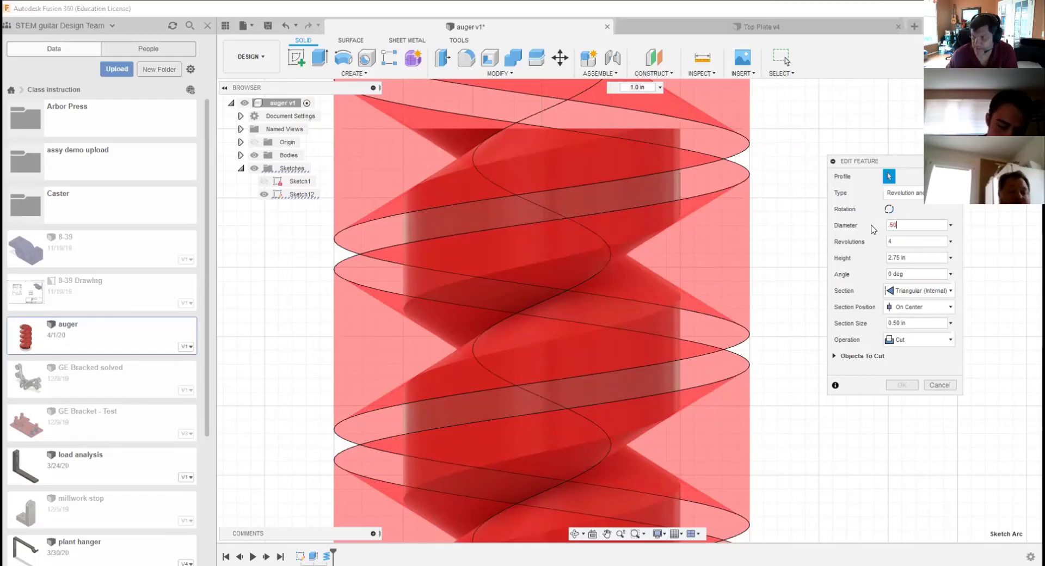
left_click_drag(909, 228, 853, 231)
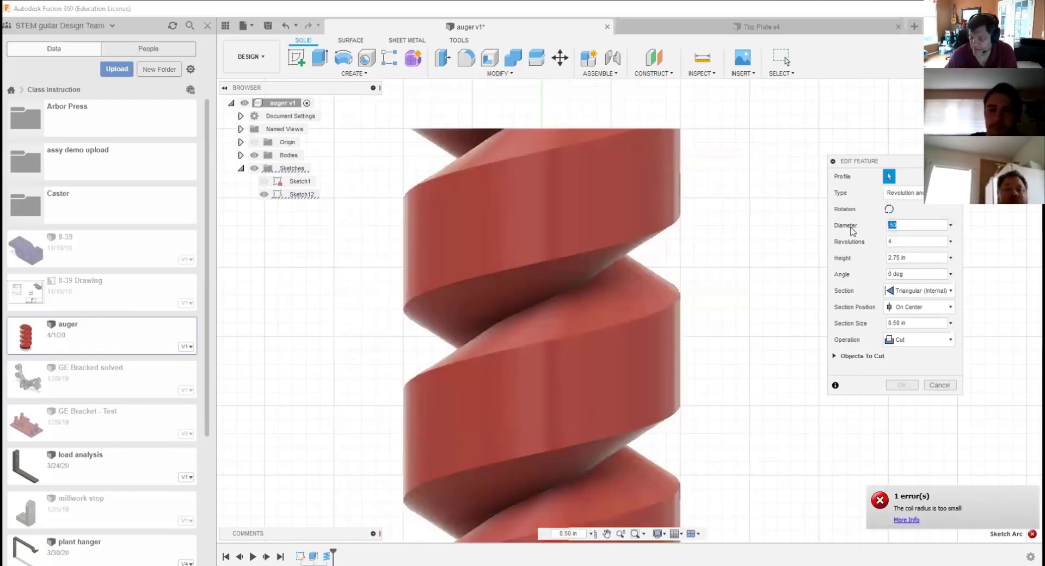
type(".80")
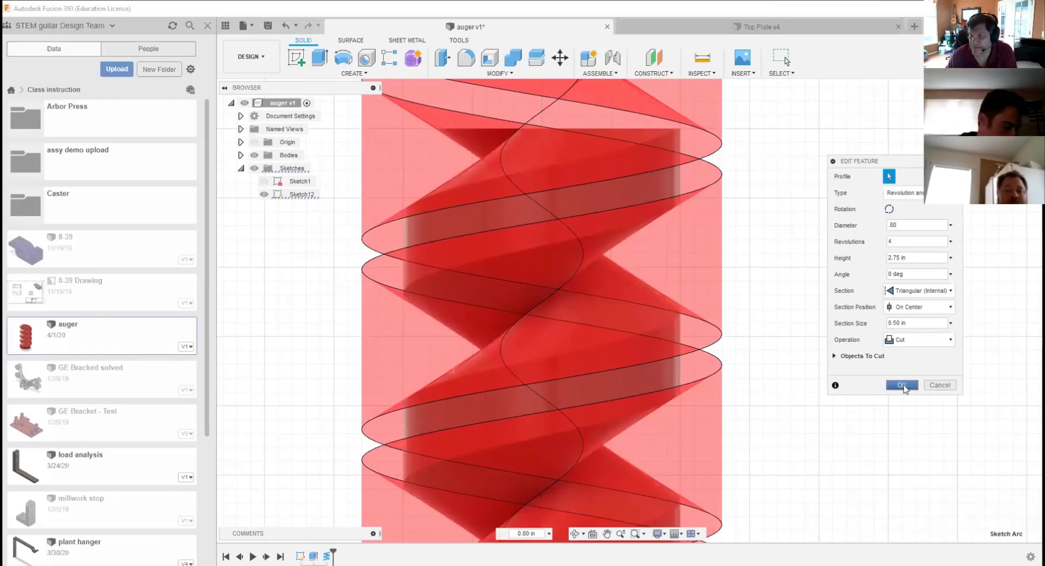
key("Return")
Step: Sketch a circle about 1.41 in in diameter to the left of the auger on the vertical origin plane, and finish the sketch
scroll(758, 358, "down", 6)
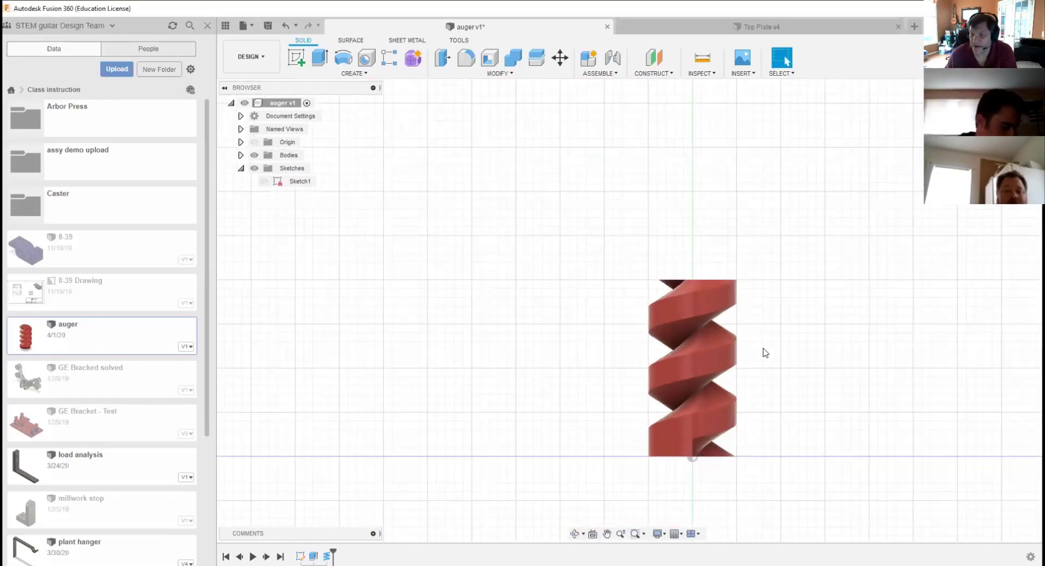
middle_click_drag(772, 362, 621, 354)
scroll(625, 356, "down", 2)
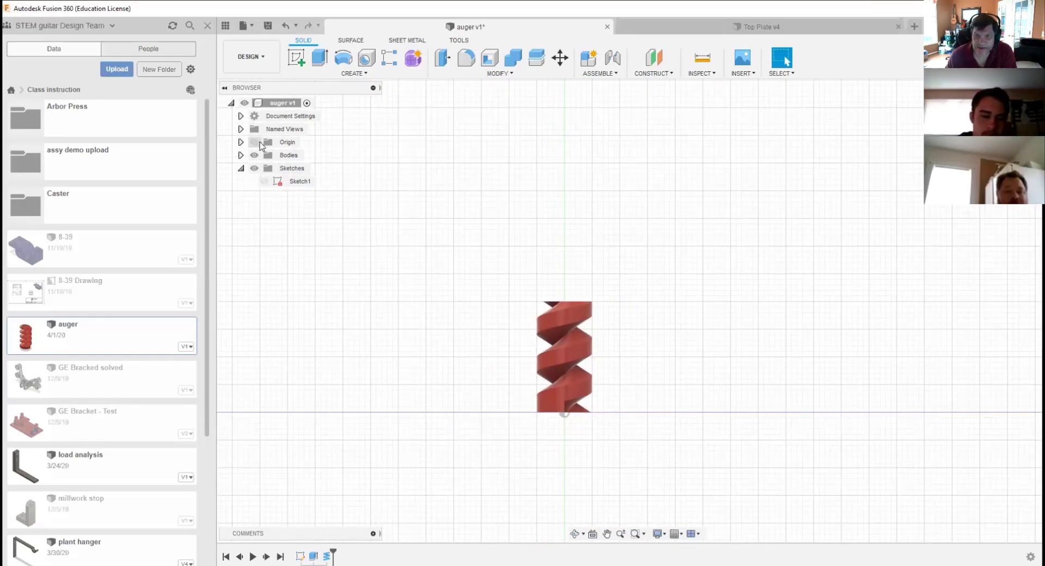
left_click(301, 58)
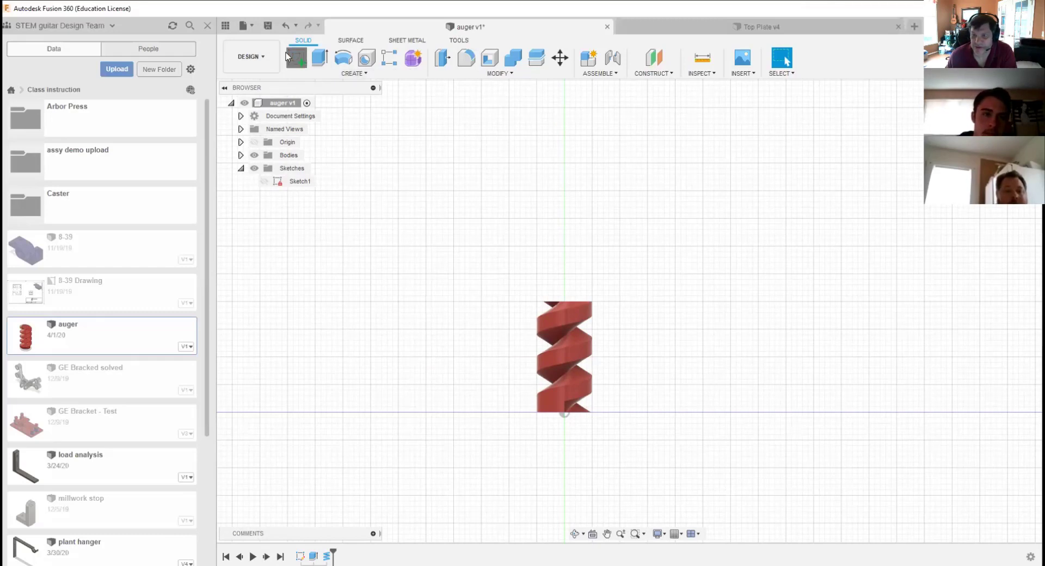
left_click(521, 390)
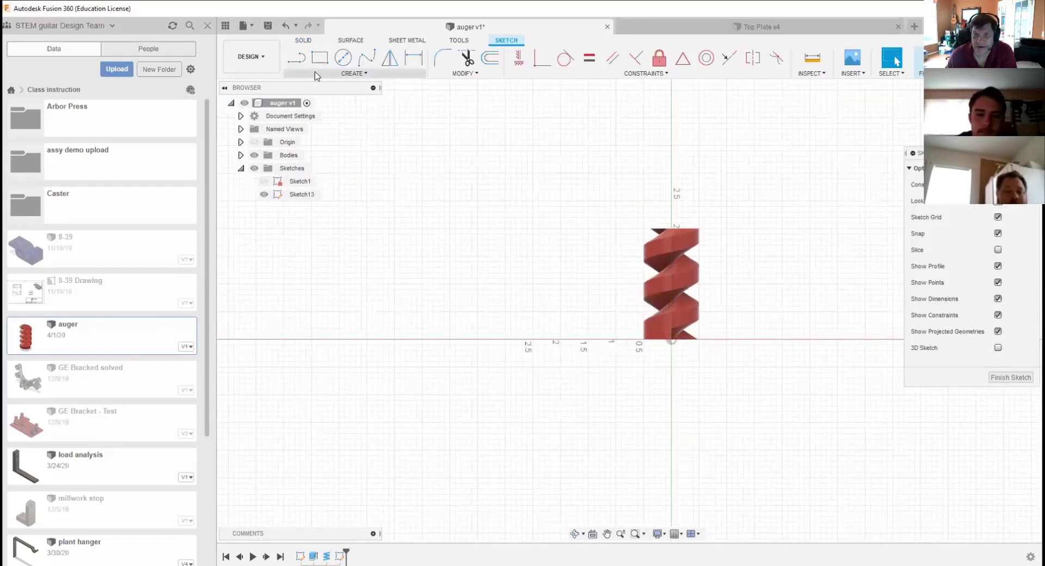
left_click(343, 57)
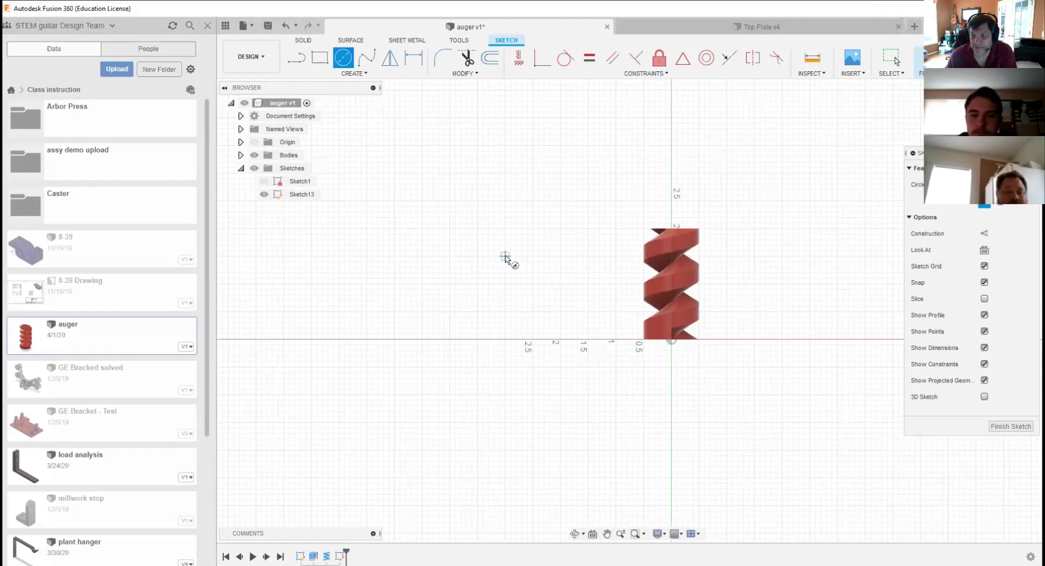
left_click(505, 256)
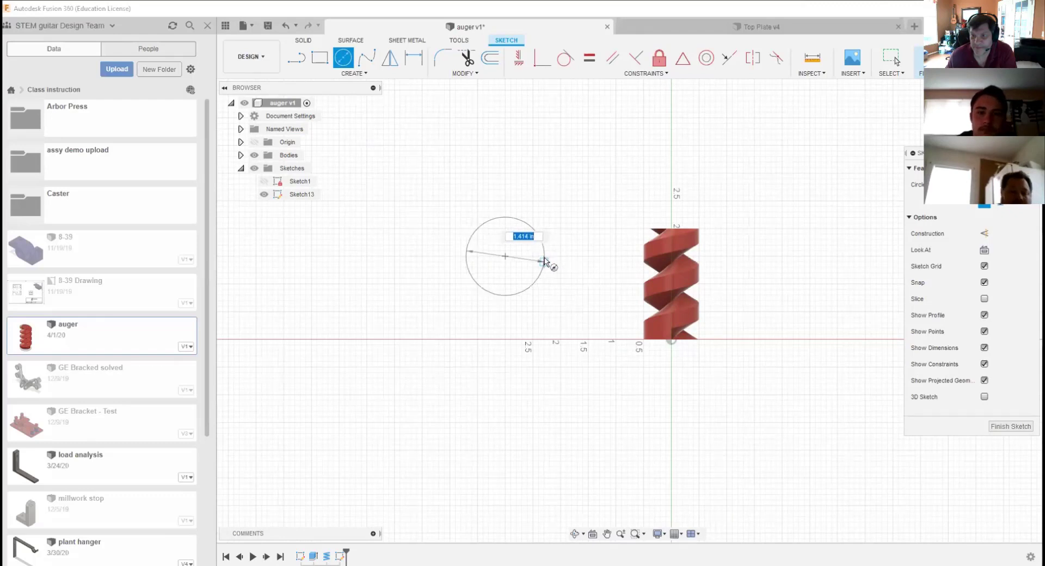
left_click(544, 260)
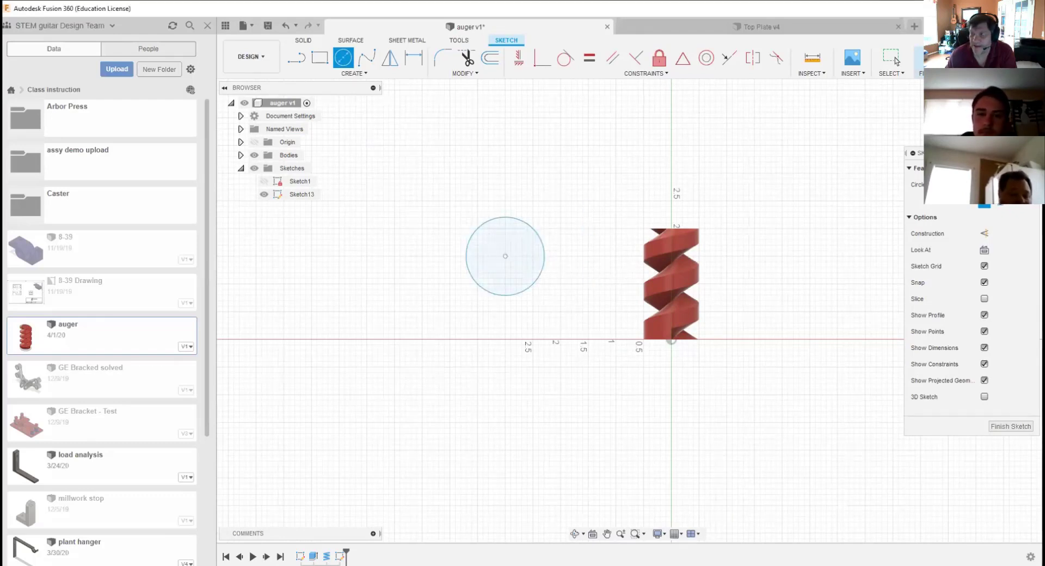
left_click(943, 59)
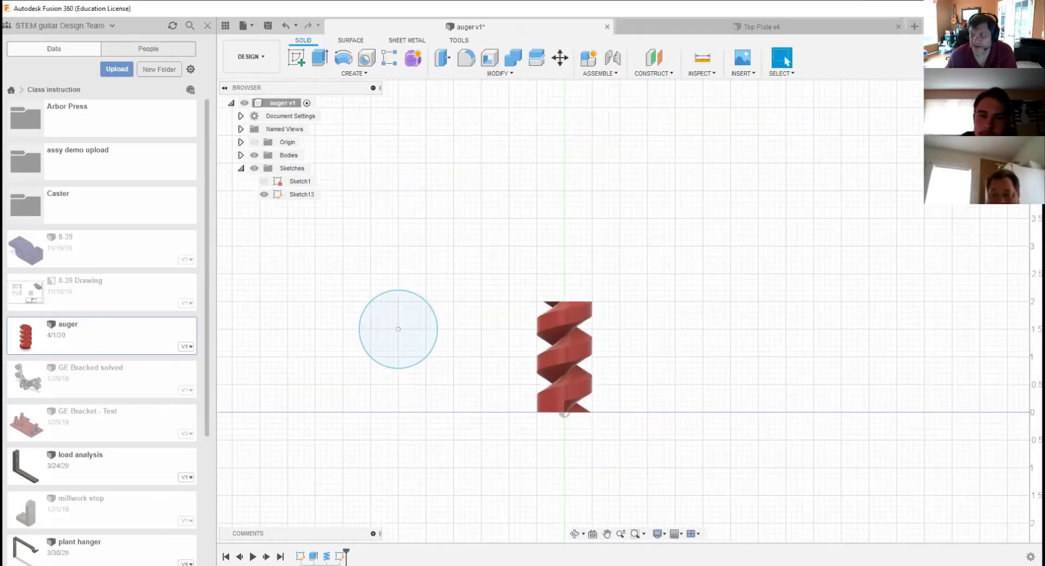
Step: Start a coil on the sketched circle's plane, centred on the circle, with a diameter of about 1.456 in
left_click(354, 73)
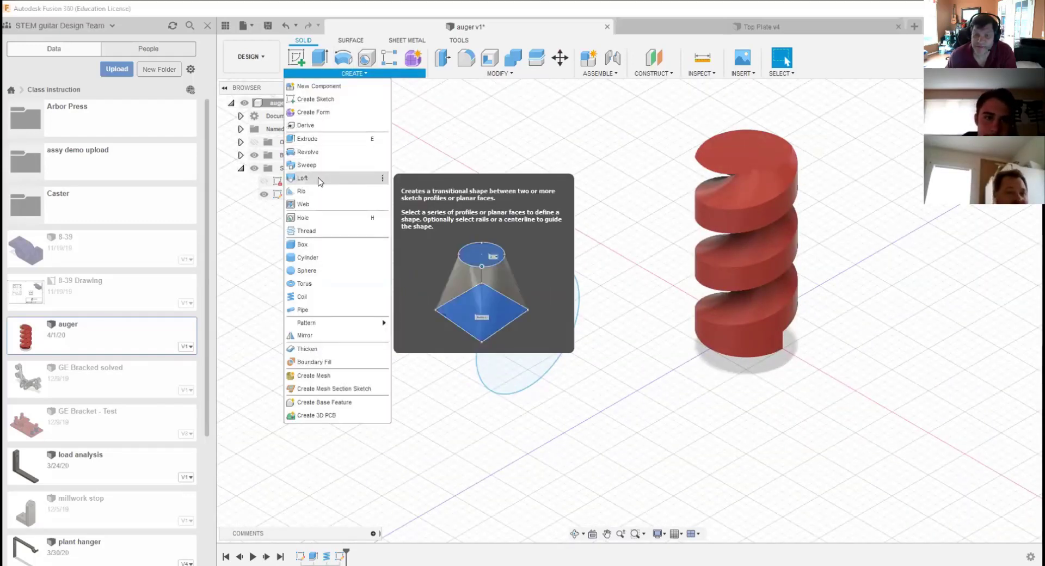
left_click(301, 298)
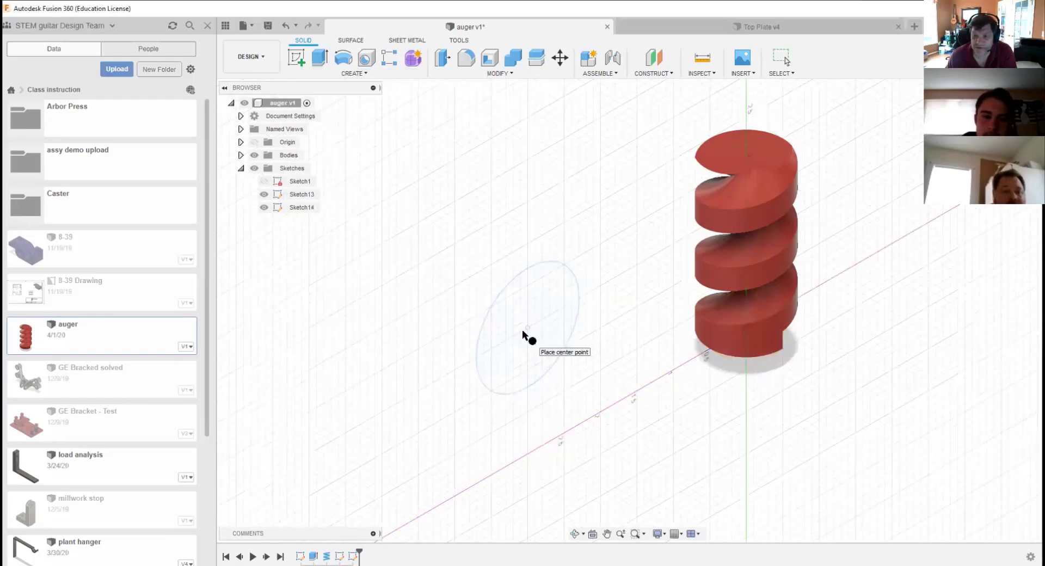
left_click(528, 329)
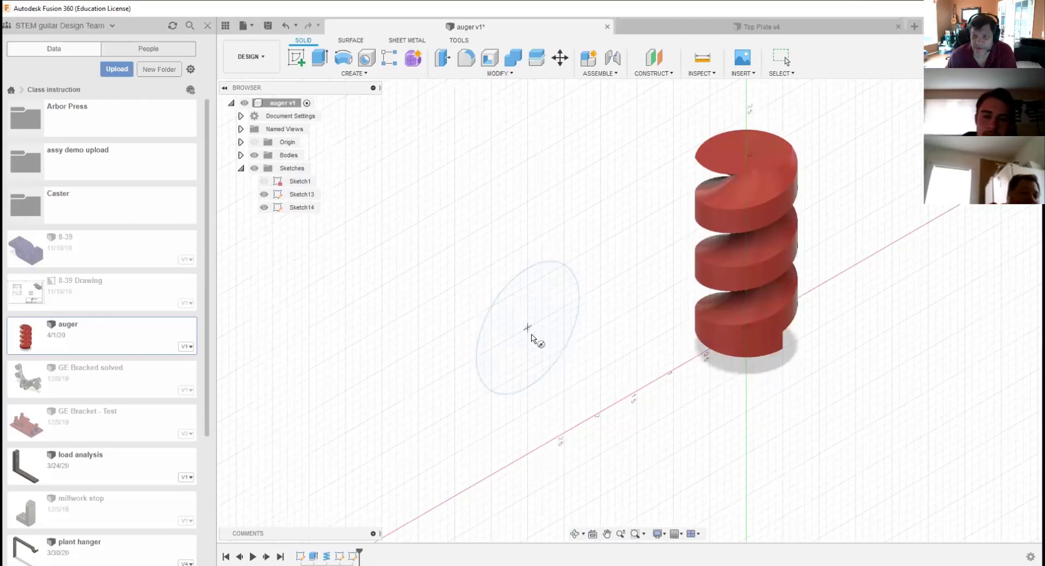
left_click(542, 379)
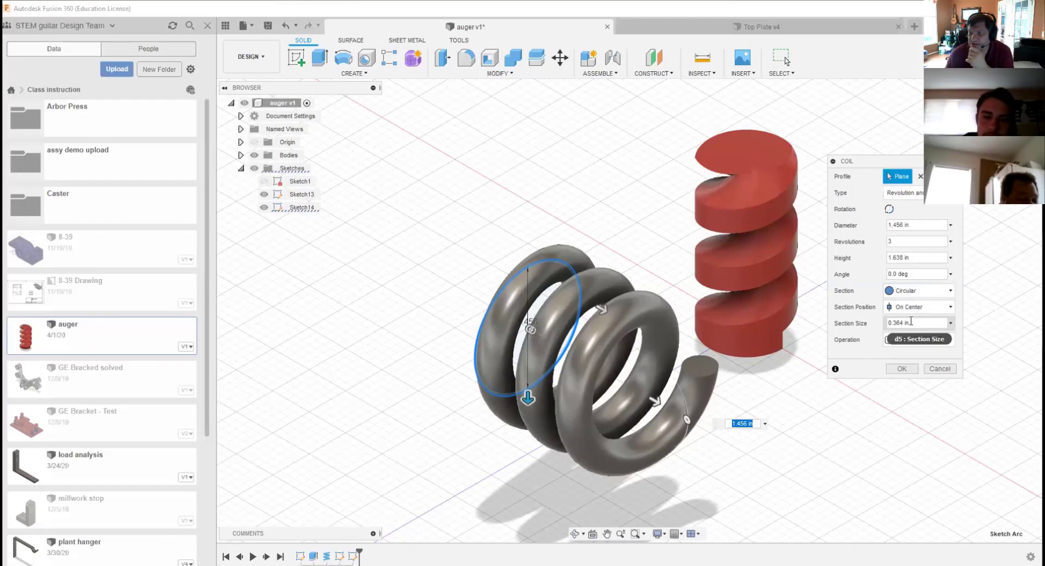
Step: Try a section size of 0.25 in for the new coil, and set its section size to 0.125 in
left_click_drag(911, 321, 884, 323)
key("BackSpace")
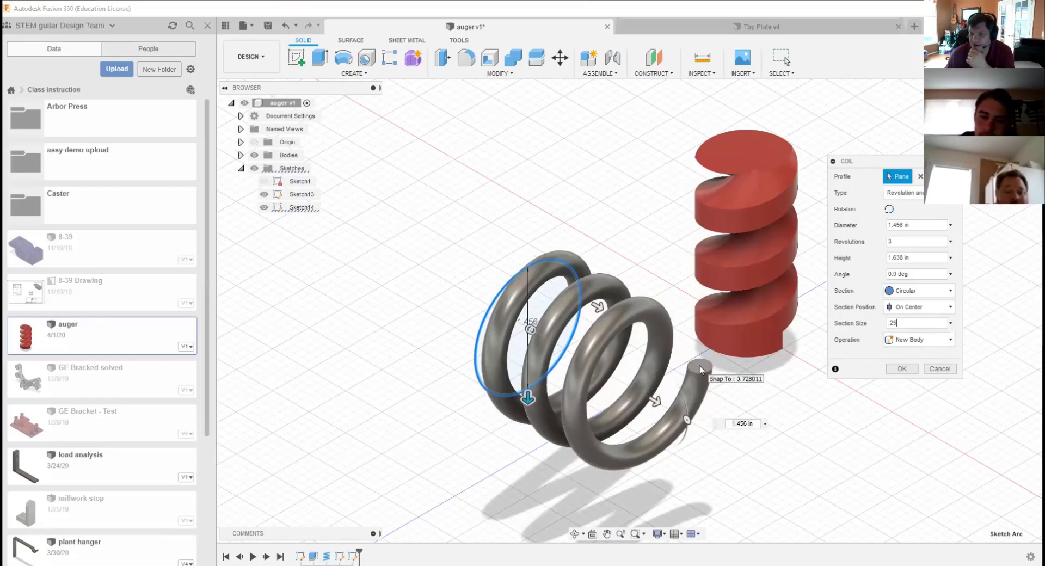
left_click_drag(905, 323, 872, 332)
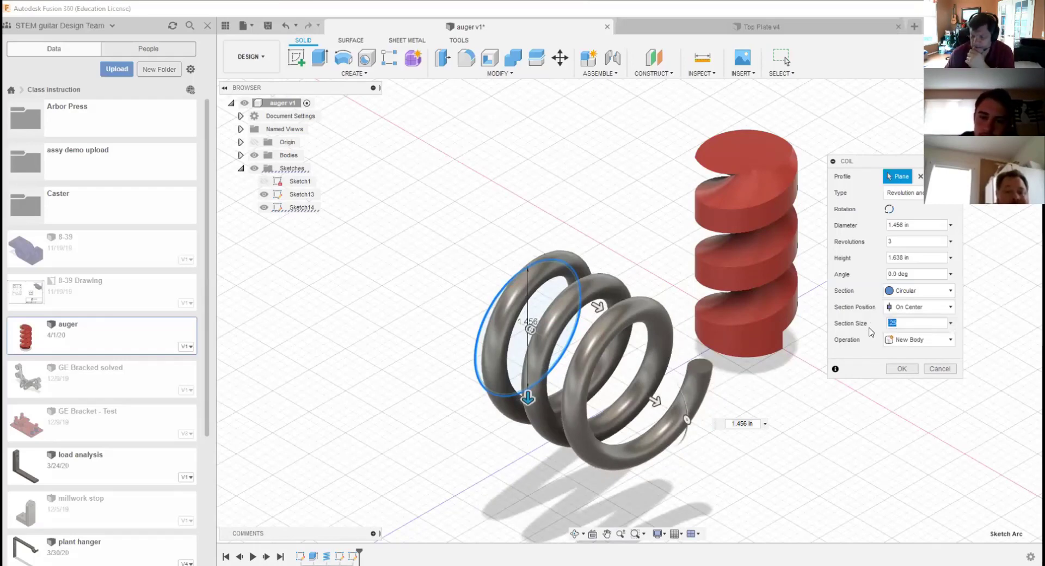
type(".")
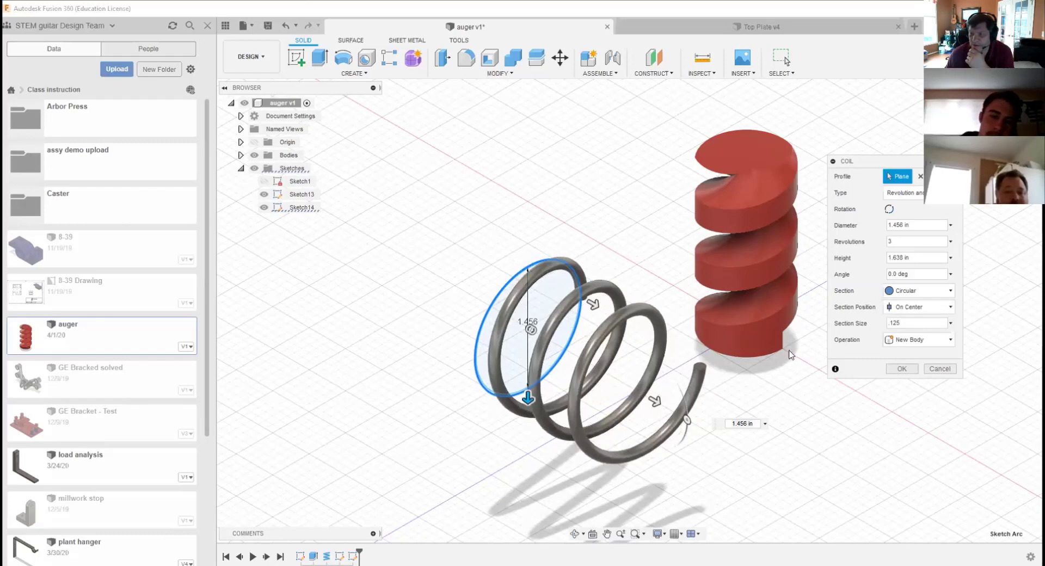
Step: Try 4 revolutions for the new coil, and cancel the coil
double_click(908, 242)
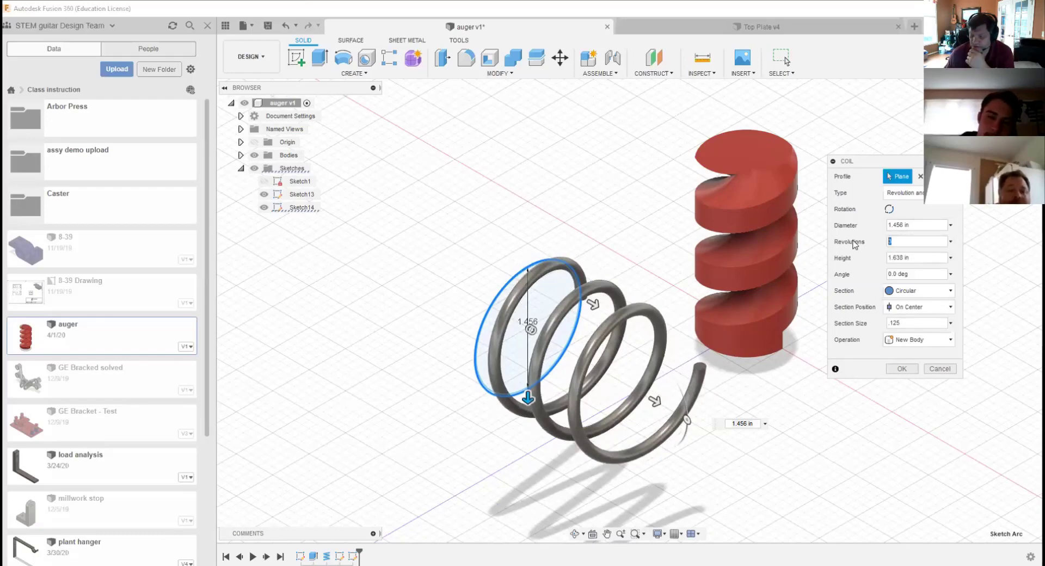
type("4")
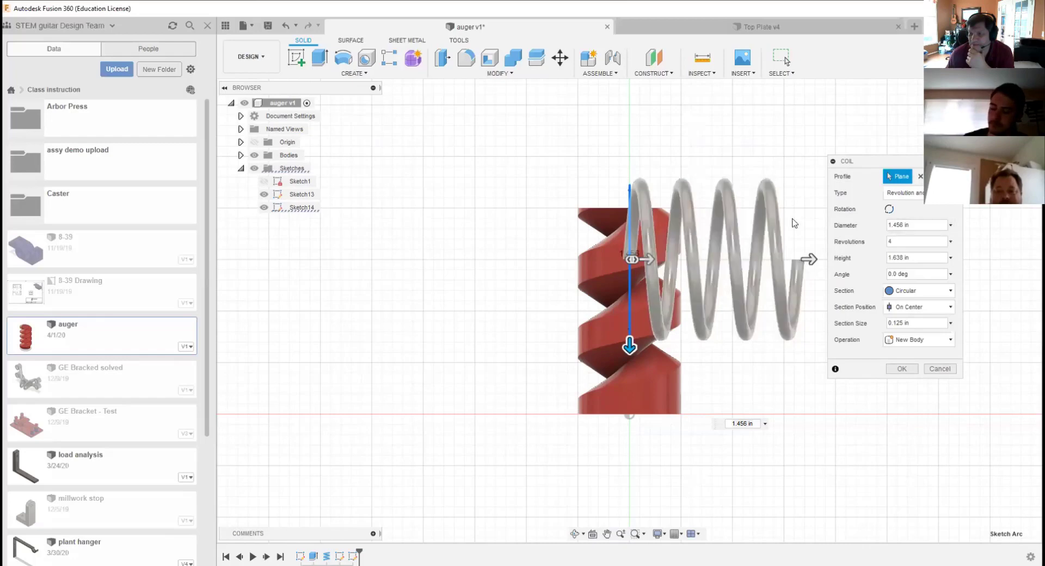
left_click(990, 93)
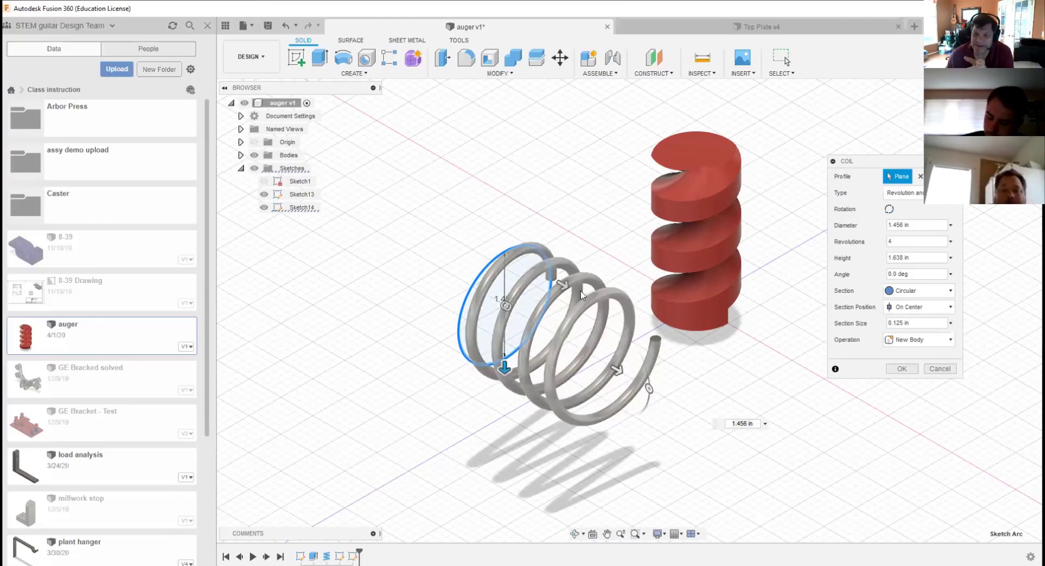
left_click(563, 284)
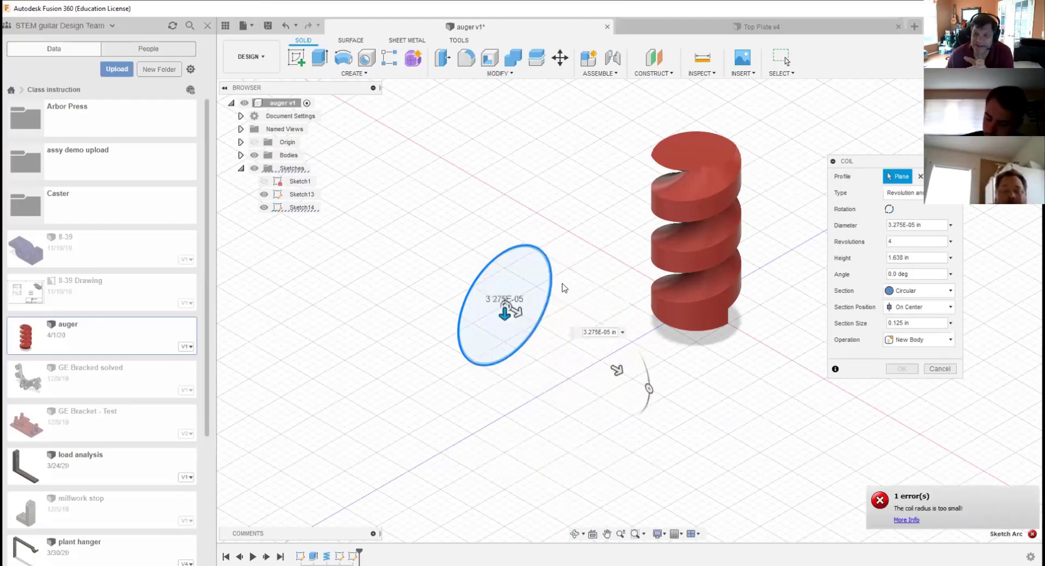
left_click(933, 370)
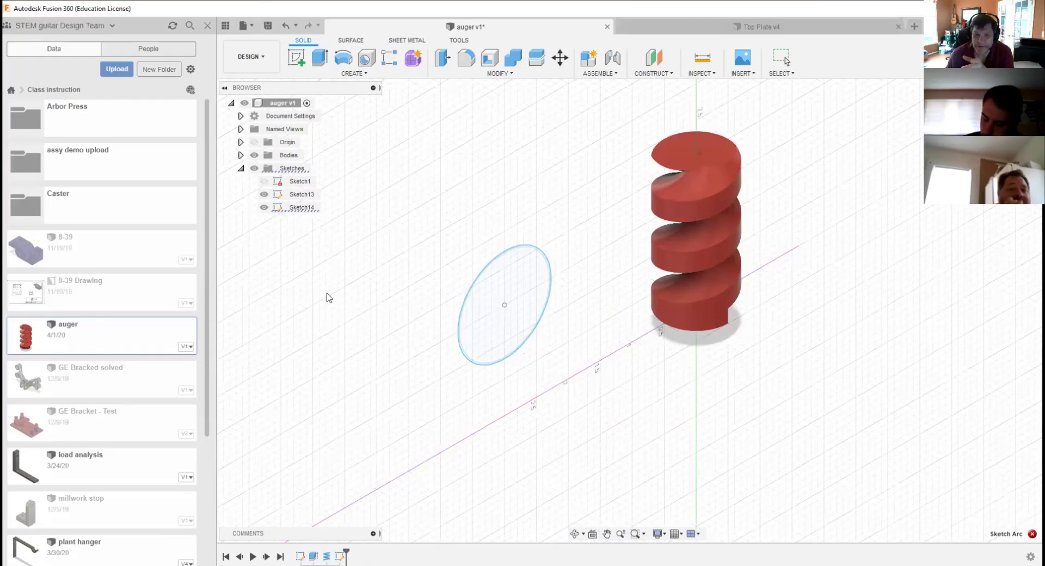
left_click(345, 64)
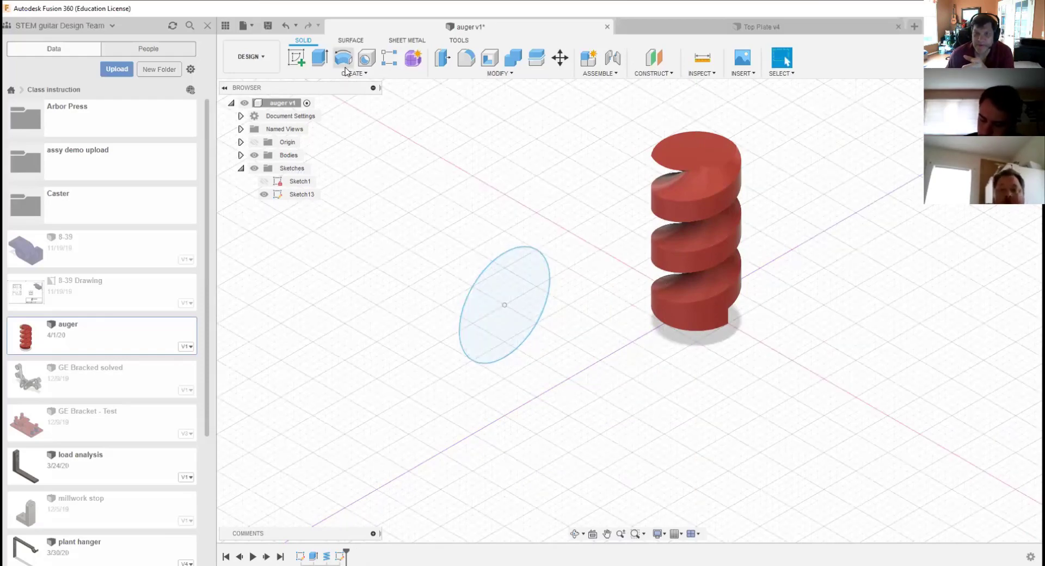
left_click(355, 74)
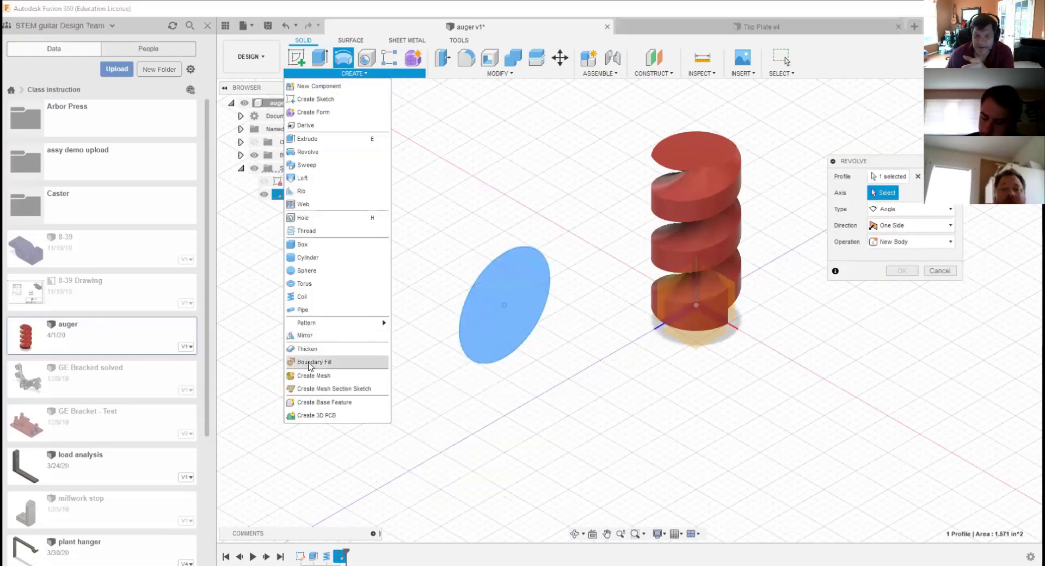
left_click(312, 300)
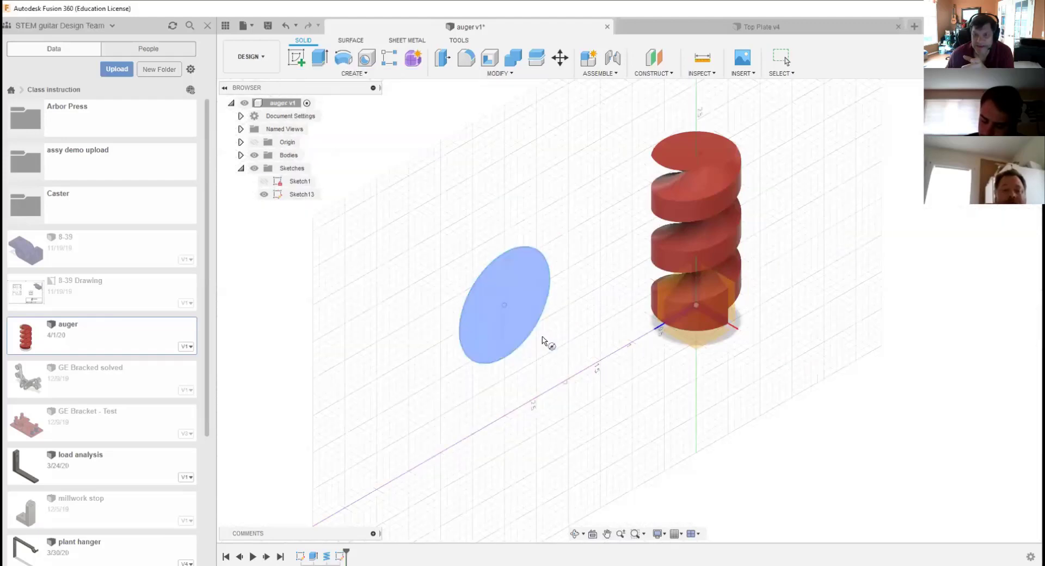
left_click(504, 305)
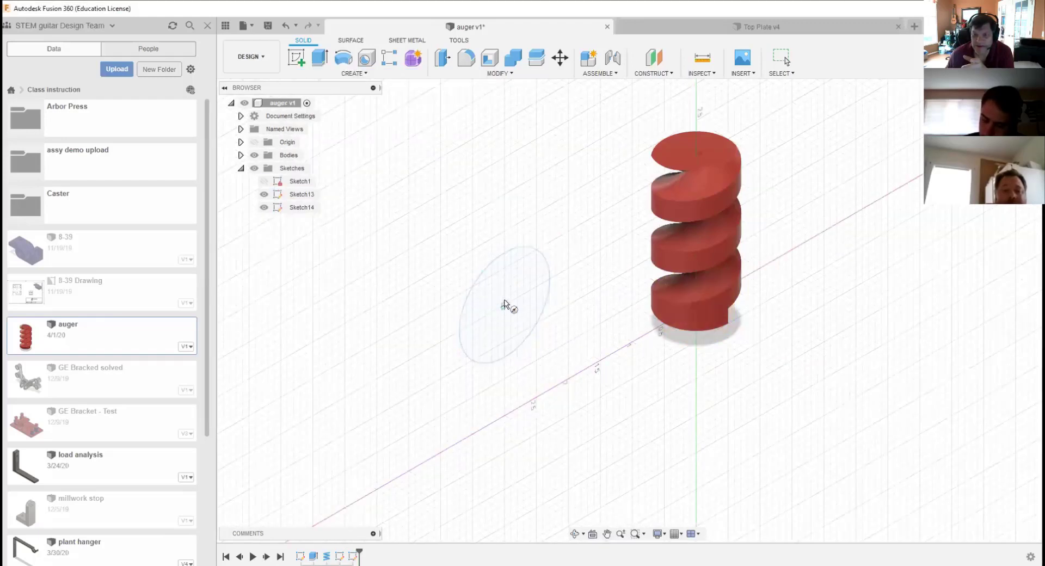
left_click(505, 305)
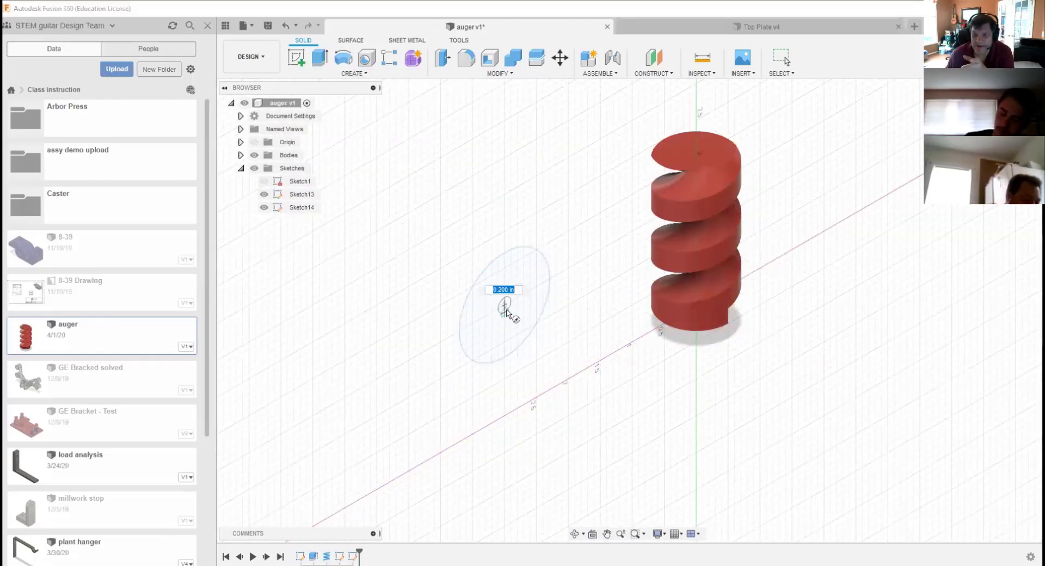
left_click(507, 308)
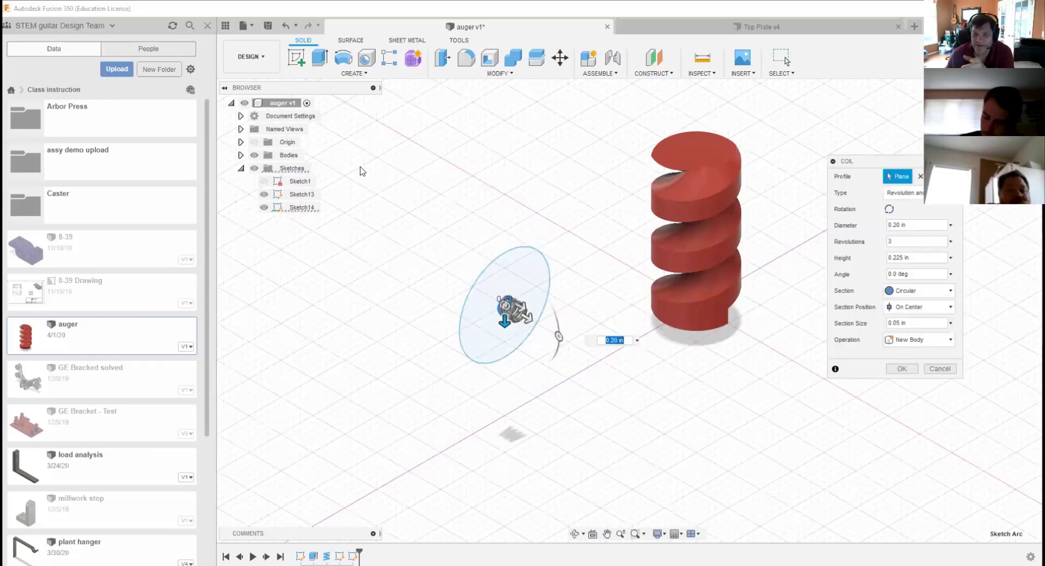
left_click(284, 28)
Step: Start a coil on the sketched circle's plane, centred on the circle, with a diameter of about 1.40 in
left_click(359, 77)
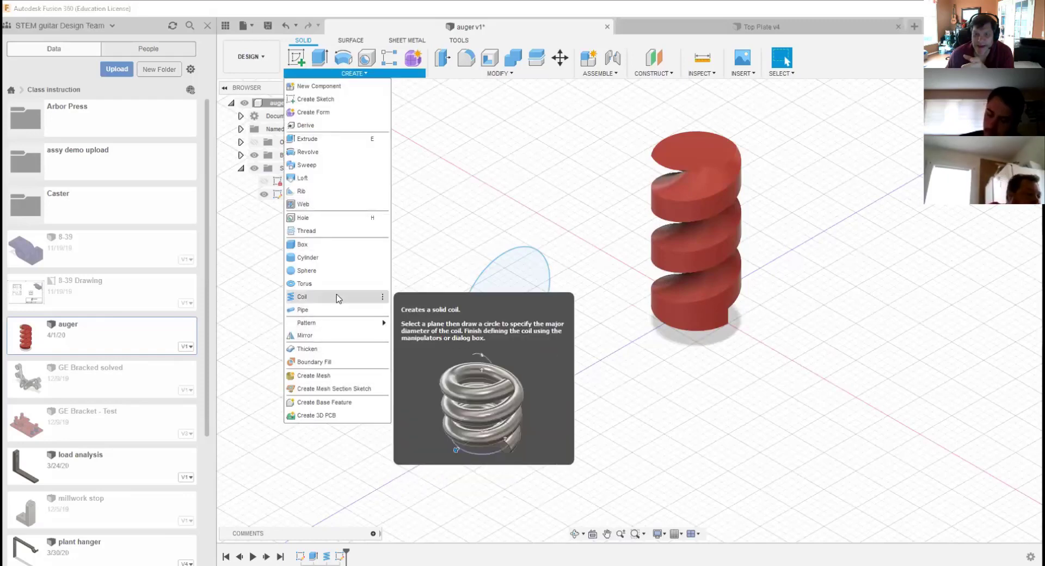
left_click(337, 298)
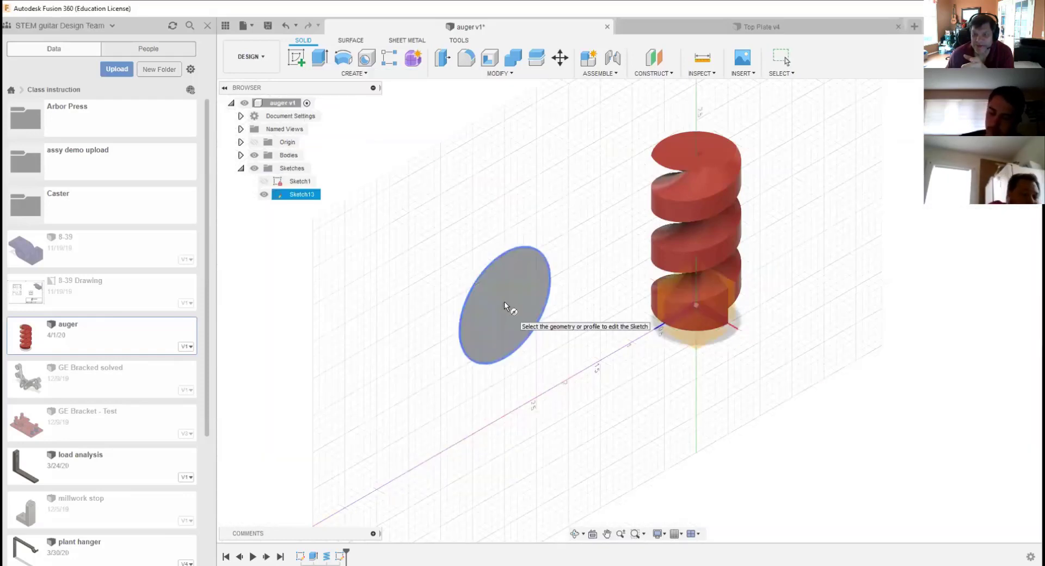
left_click(504, 303)
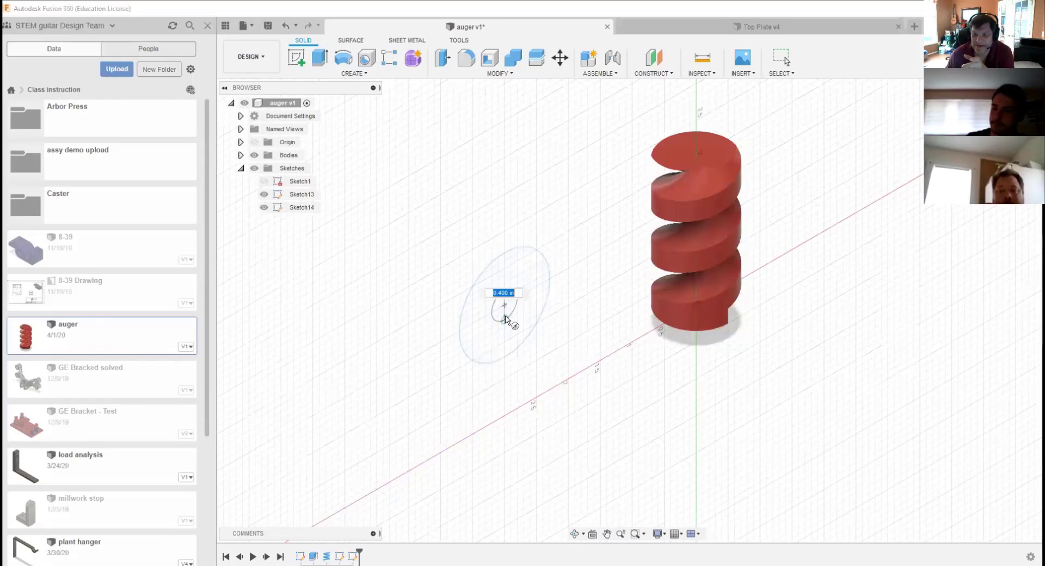
left_click(509, 356)
Step: Set the new coil's section size to 0.125 in and its revolutions to 4
left_click(911, 321)
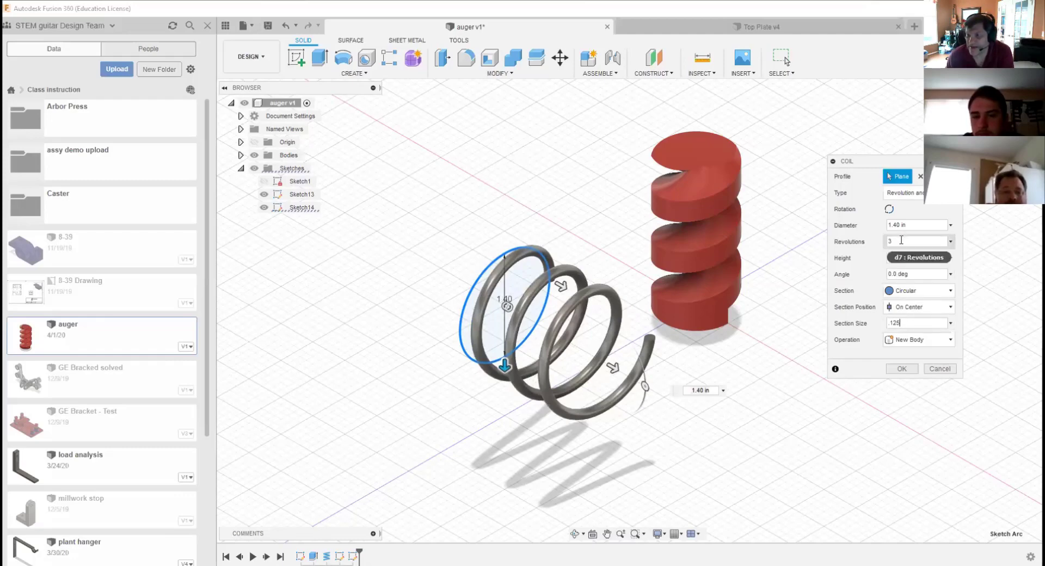
key("BackSpace")
type("4")
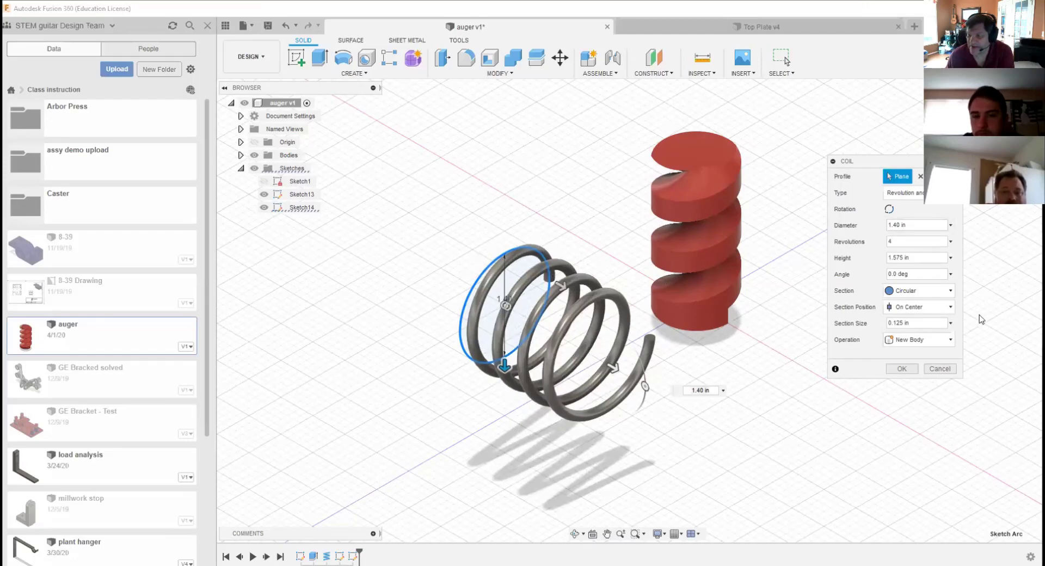
Step: Try the Inside section position for the coil, and set the section position to Outside
left_click(924, 310)
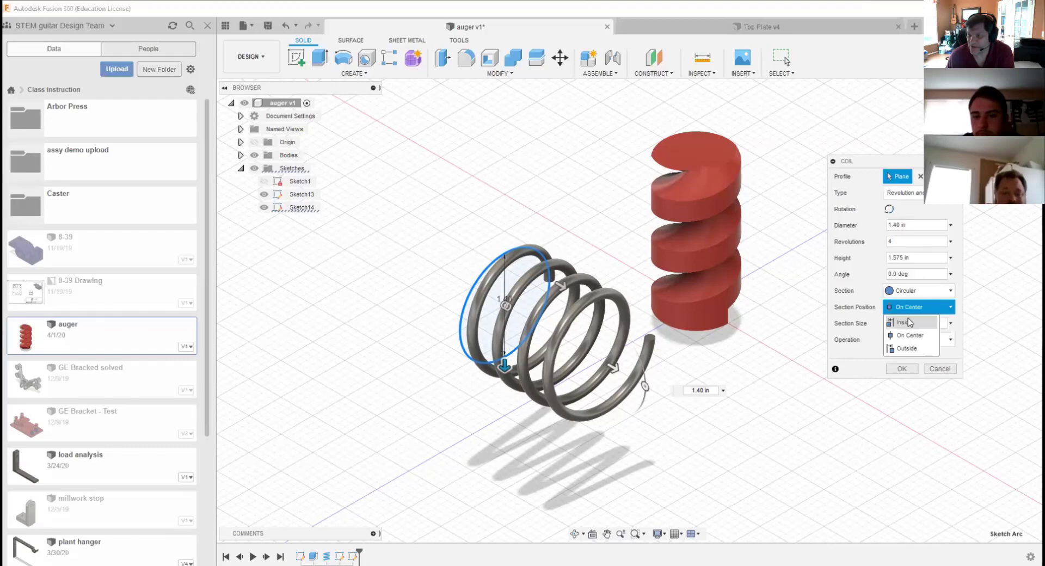
left_click(908, 322)
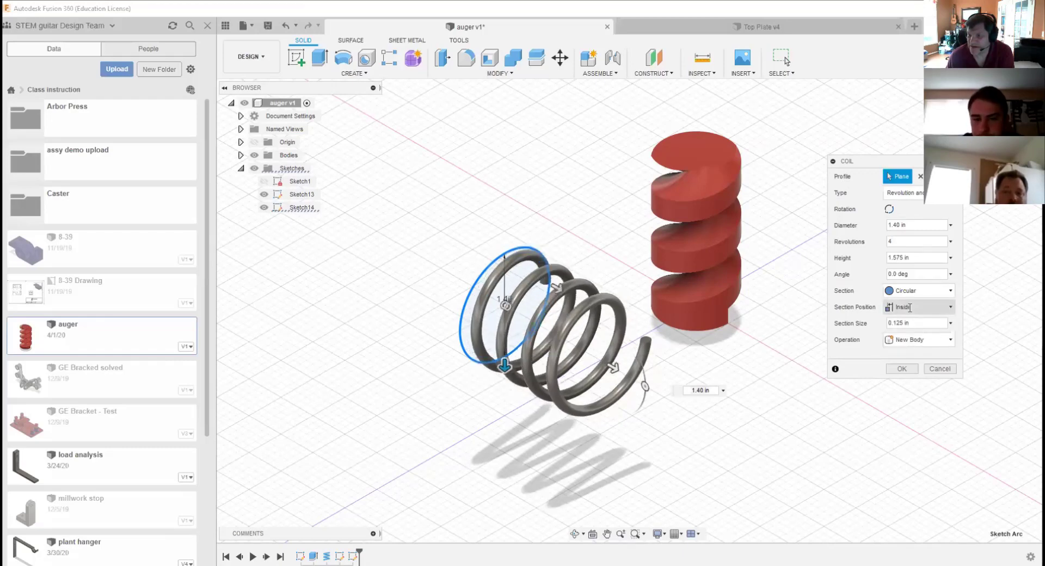
left_click(910, 308)
left_click(914, 348)
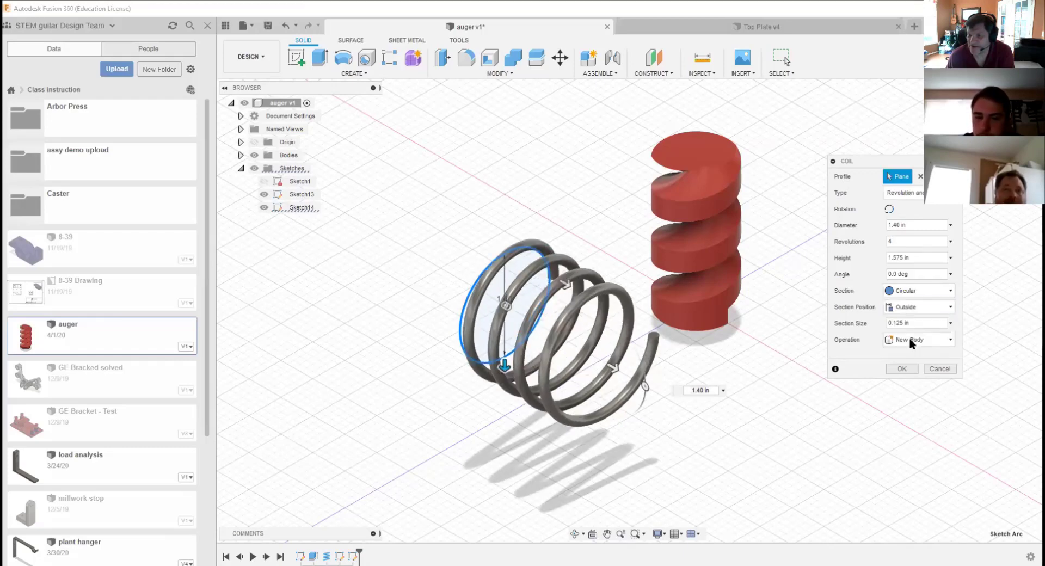
Step: Try the Triangular (External) section on the coil and examine its profile up close from the side
left_click(908, 294)
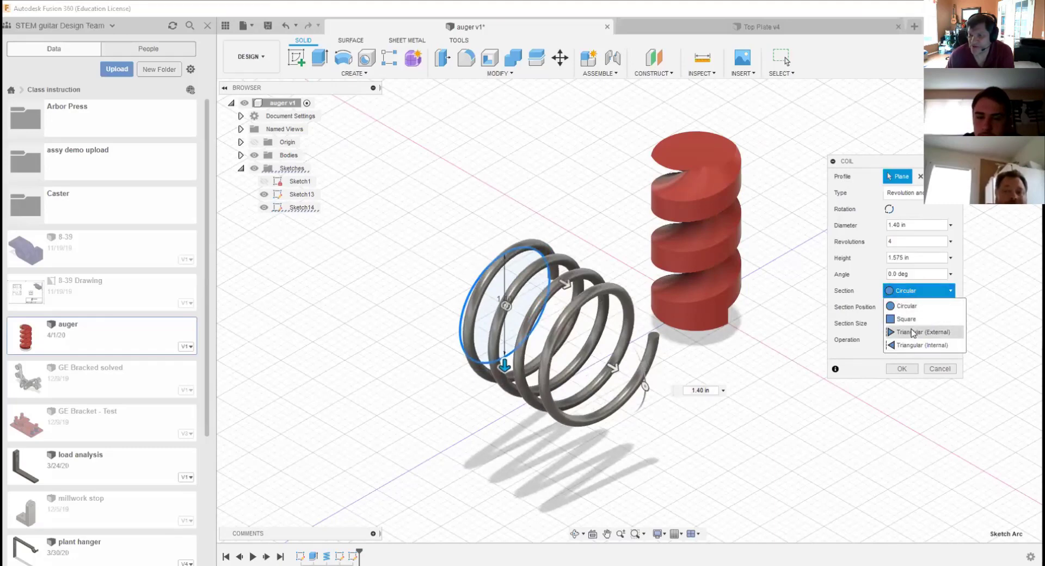
left_click(914, 332)
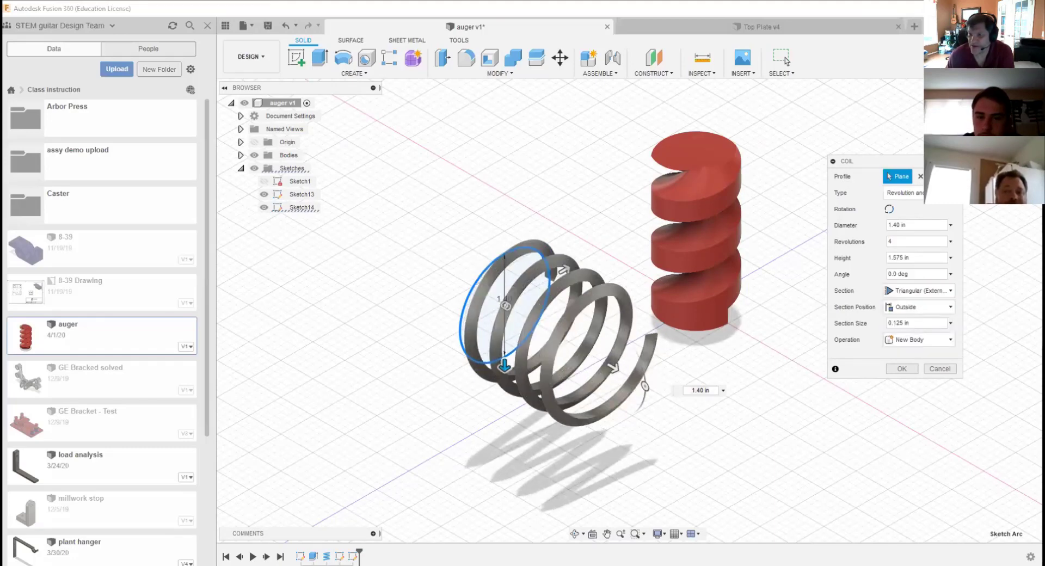
mouse_move(629, 311)
middle_mouse_down("shift")
mouse_move(656, 228)
mouse_move(689, 201)
mouse_move(724, 201)
mouse_move(682, 197)
mouse_move(704, 198)
middle_mouse_up("shift")
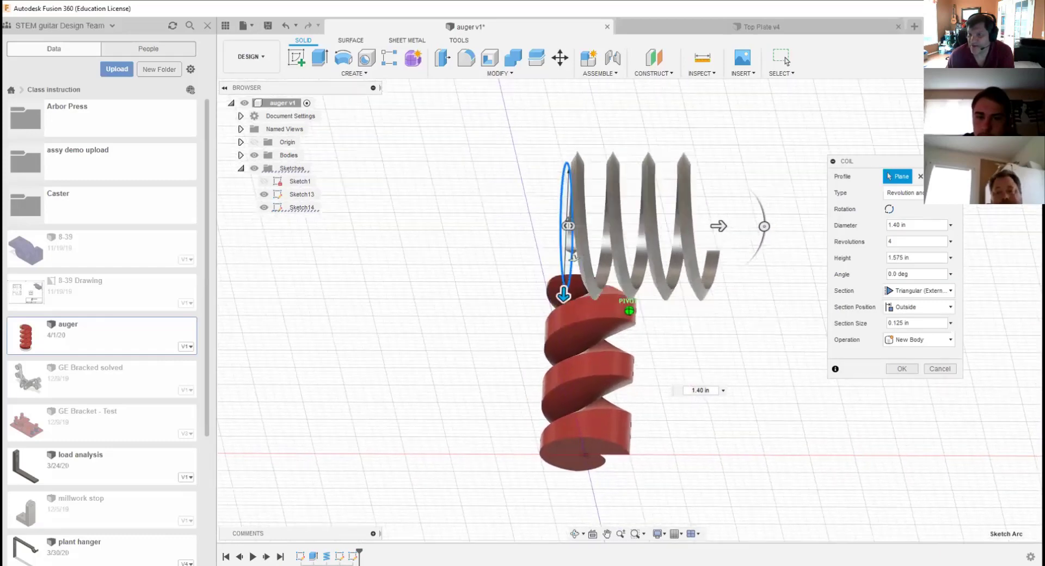
scroll(726, 165, "up", 5)
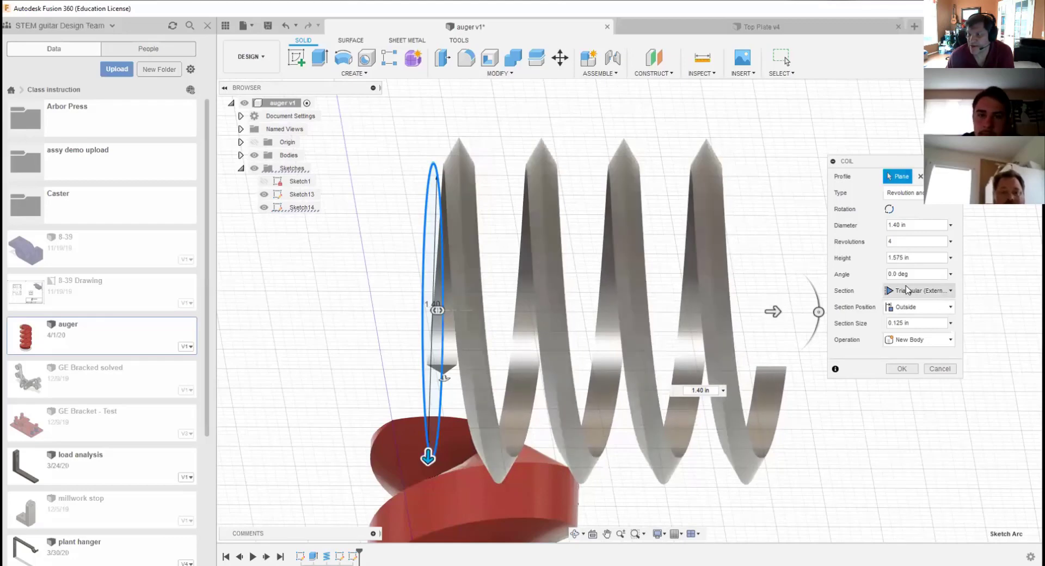
Step: Change the coil's section to Triangular (Internal) and set its section position to On Center
left_click(913, 293)
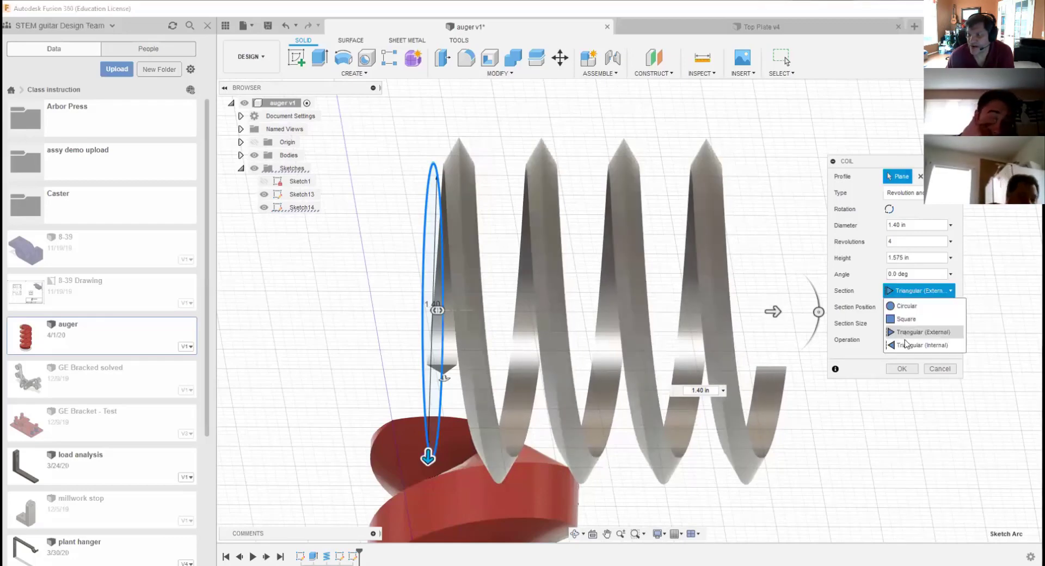
left_click(905, 346)
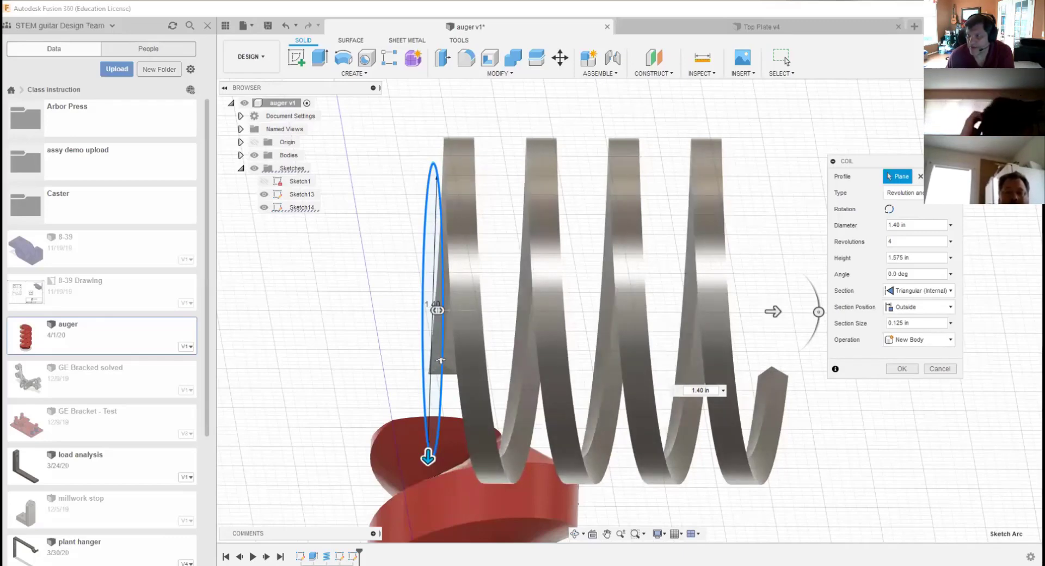
middle_click_drag(629, 310, 499, 223, "shift")
mouse_move(515, 396)
middle_mouse_down("shift")
mouse_move(486, 532)
mouse_move(607, 492)
mouse_move(752, 324)
mouse_move(765, 288)
mouse_move(774, 320)
middle_mouse_up("shift")
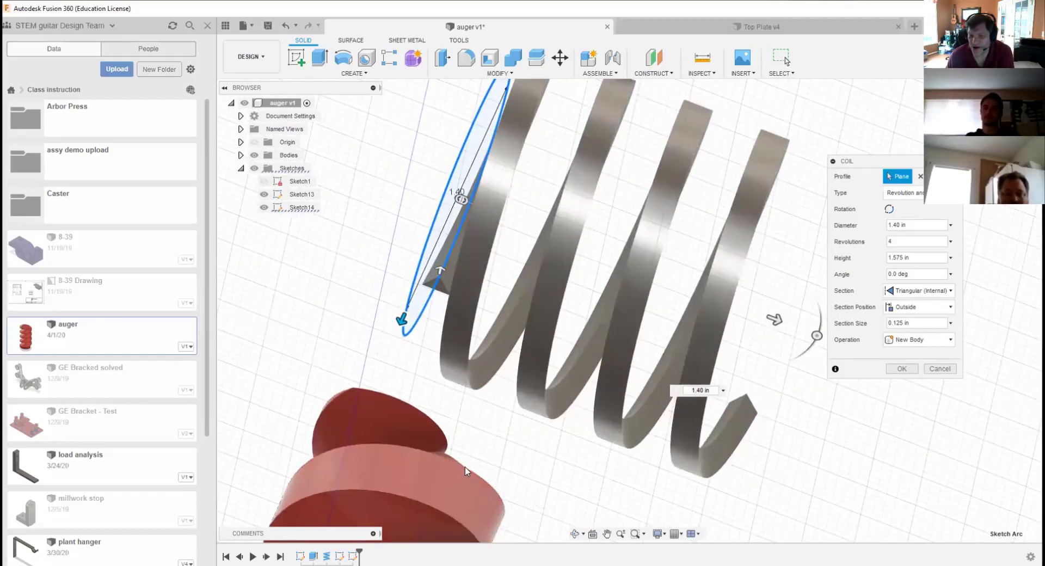
scroll(463, 471, "down", 5)
middle_click_drag(510, 479, 463, 425)
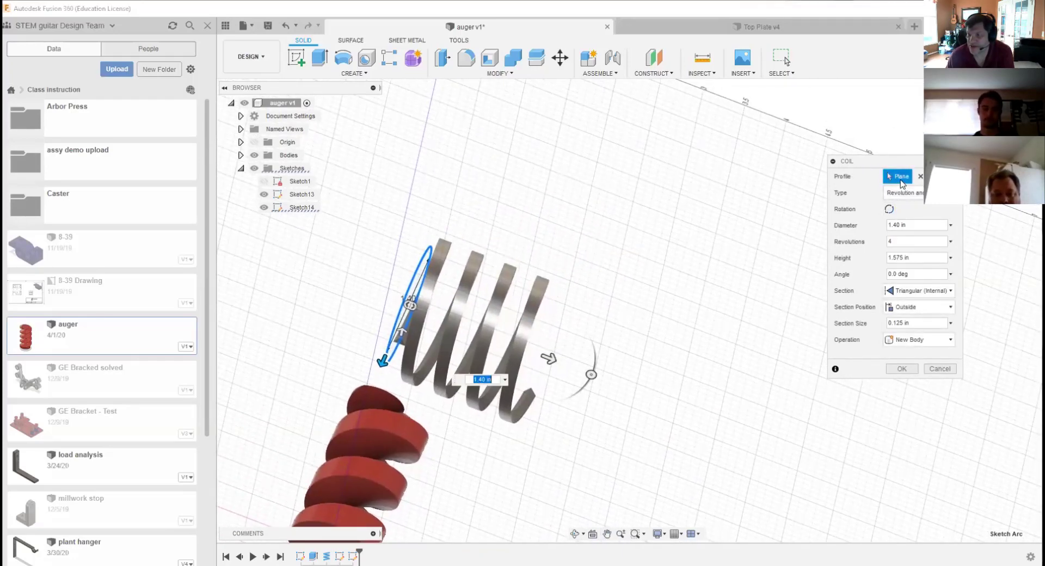
left_click(901, 308)
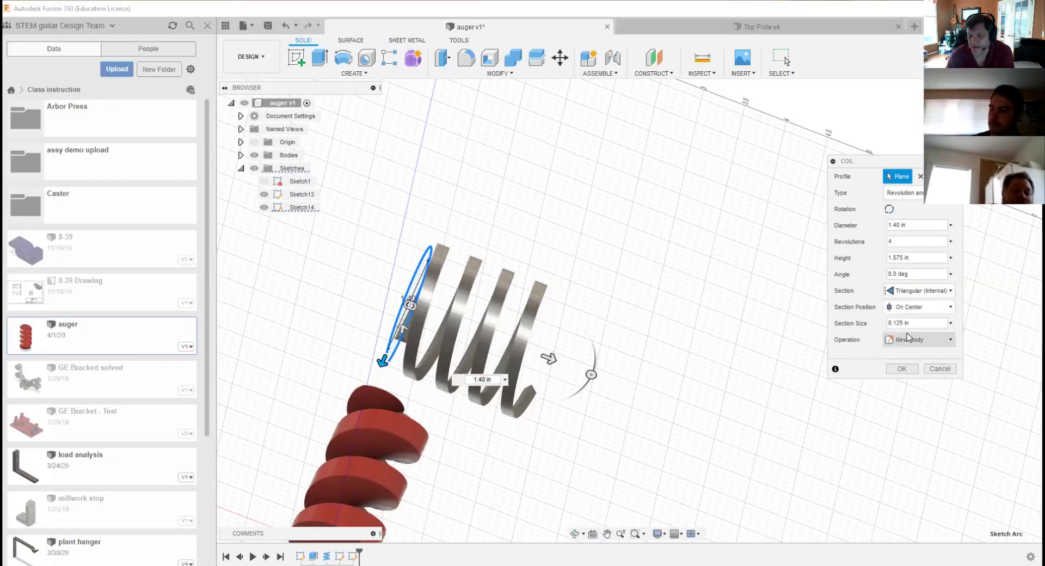
Step: Examine the Triangular (Internal) coil preview and the neighbouring auger from several angles and close up
left_click(908, 335)
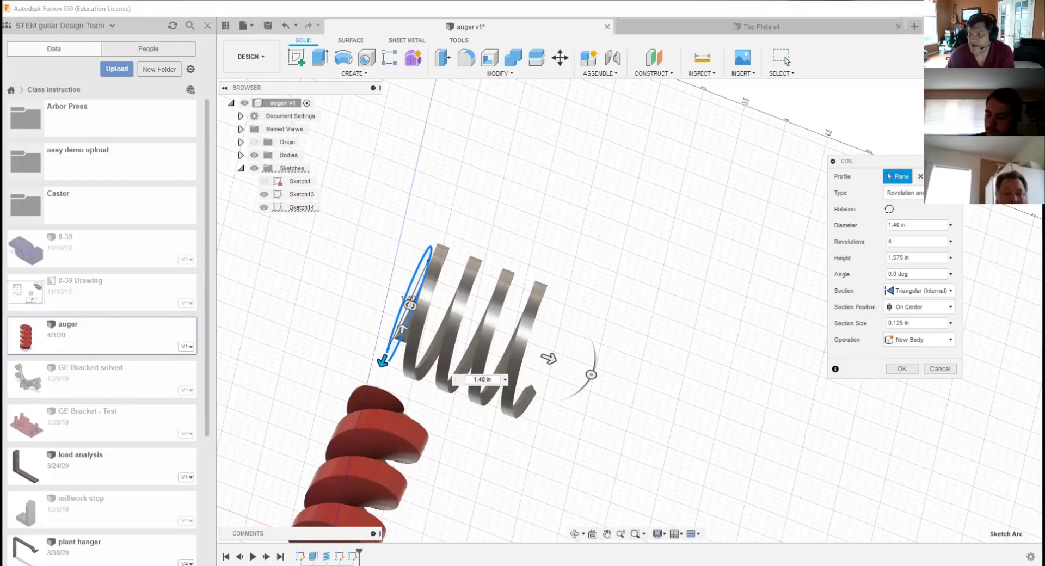
mouse_move(626, 326)
middle_mouse_down("shift")
mouse_move(523, 311)
mouse_move(506, 343)
mouse_move(506, 381)
mouse_move(509, 311)
mouse_move(452, 286)
middle_mouse_up("shift")
middle_click_drag(651, 215, 629, 238, "shift")
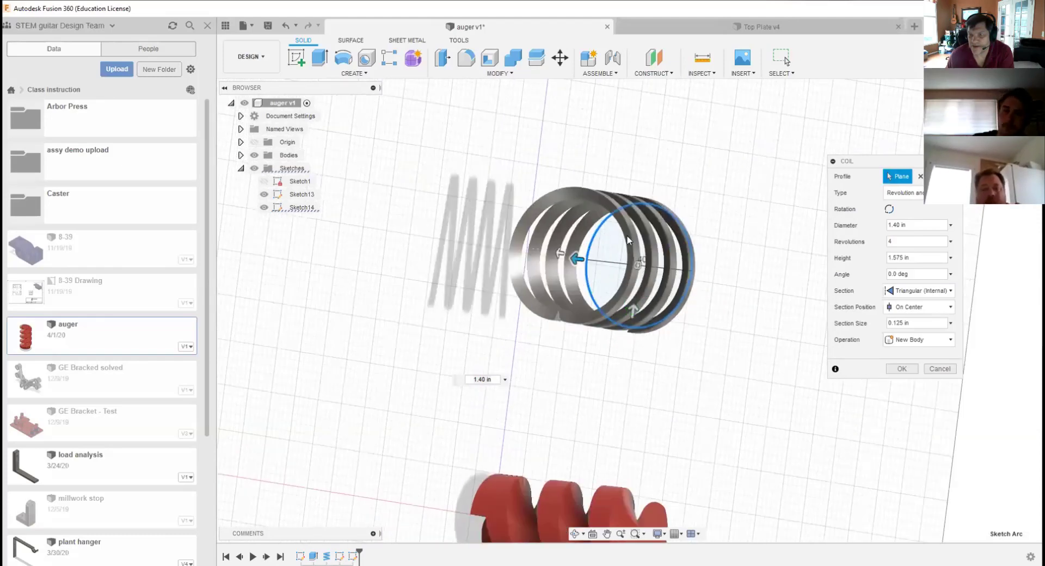
scroll(600, 418, "down", 4)
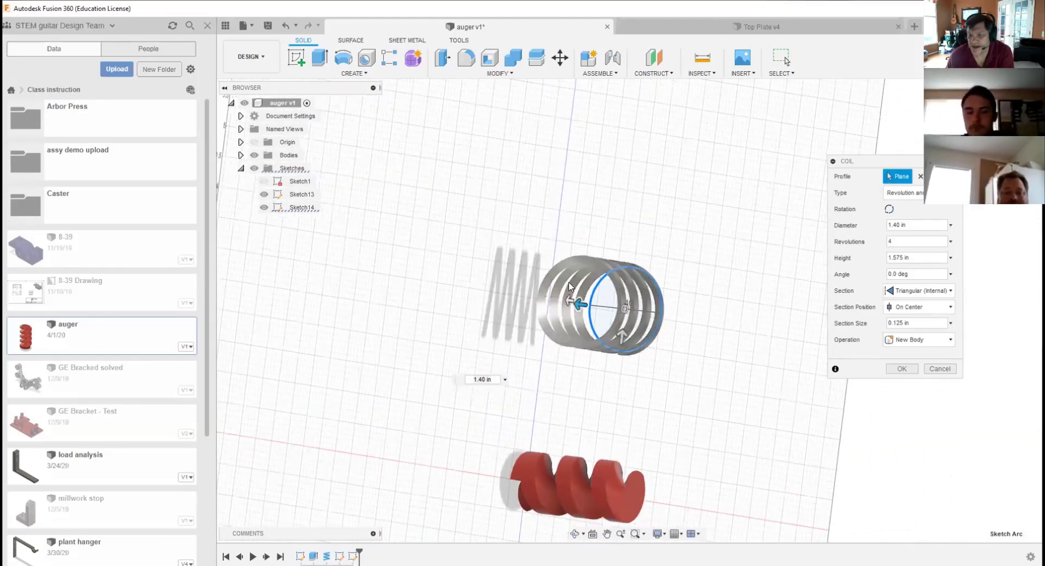
scroll(594, 306, "up", 3)
scroll(593, 305, "up", 1)
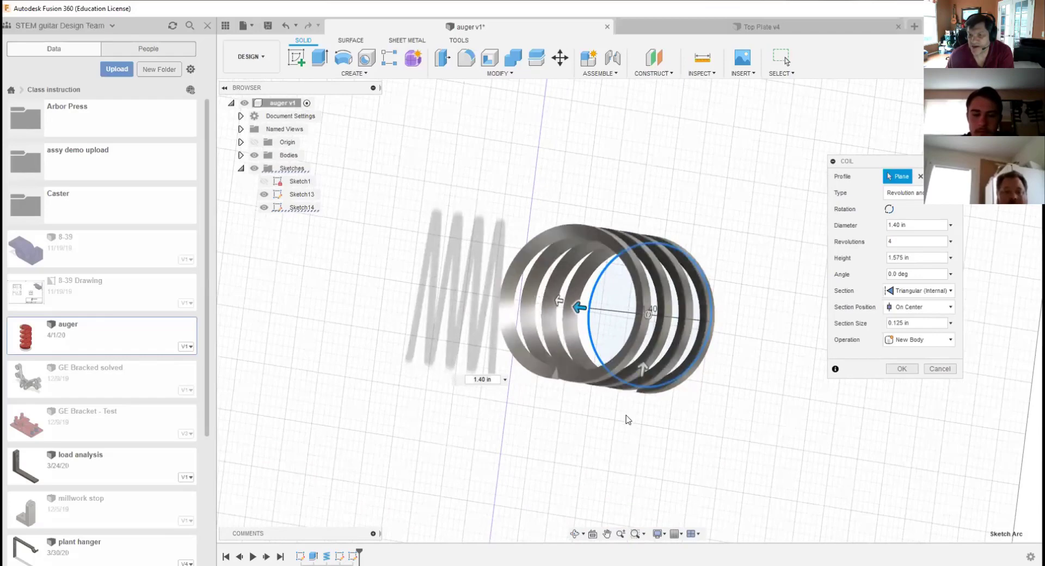
middle_click_drag(623, 456, 639, 280)
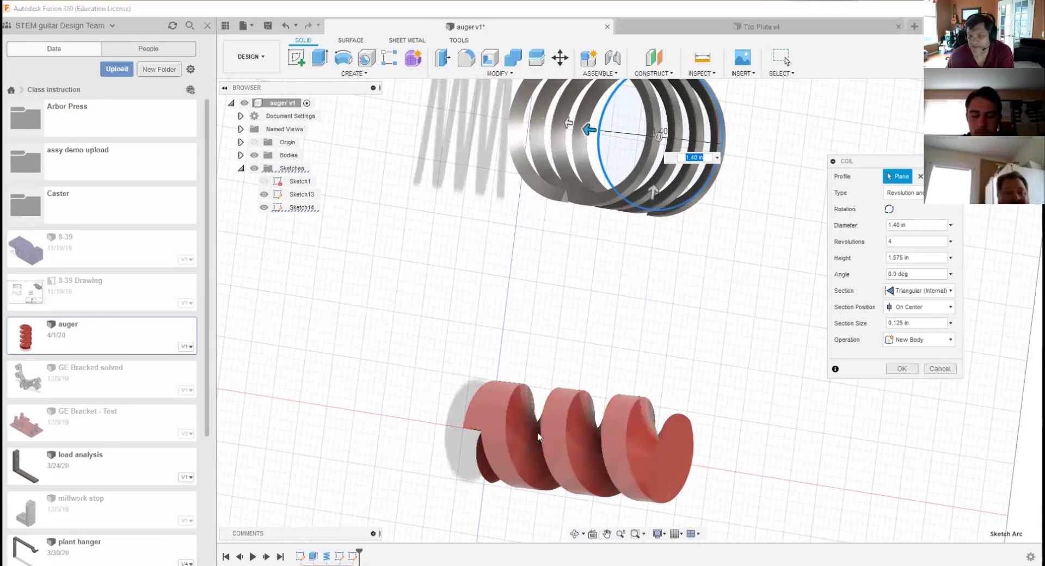
middle_click_drag(672, 310, 590, 313, "shift")
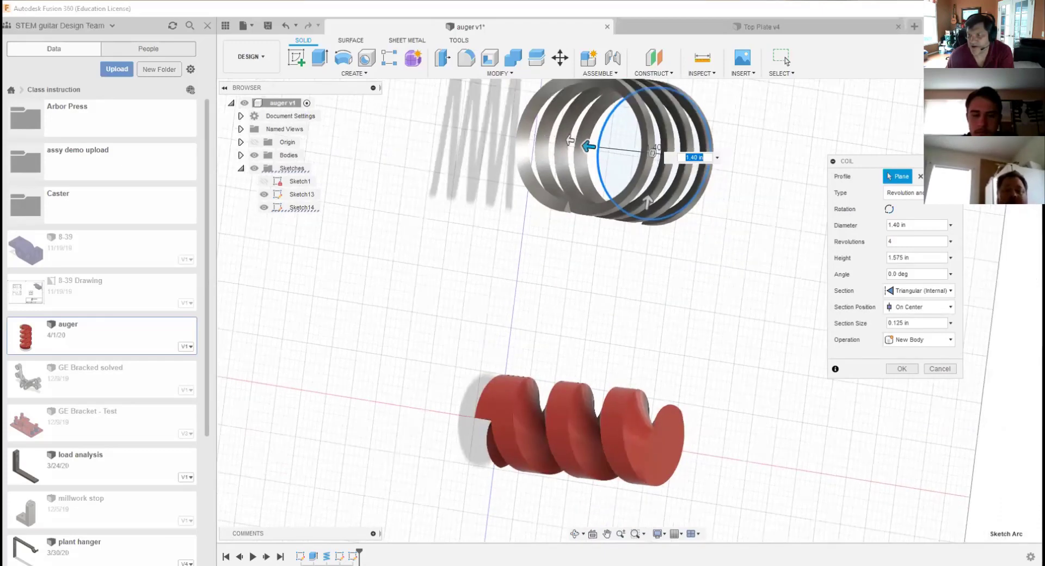
left_click(978, 95)
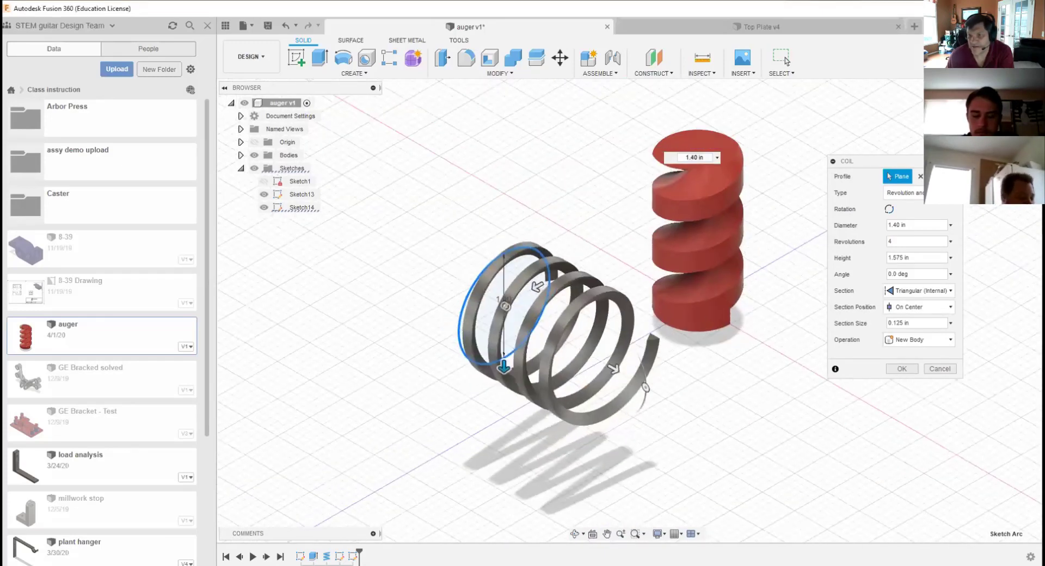
scroll(606, 331, "up", 4)
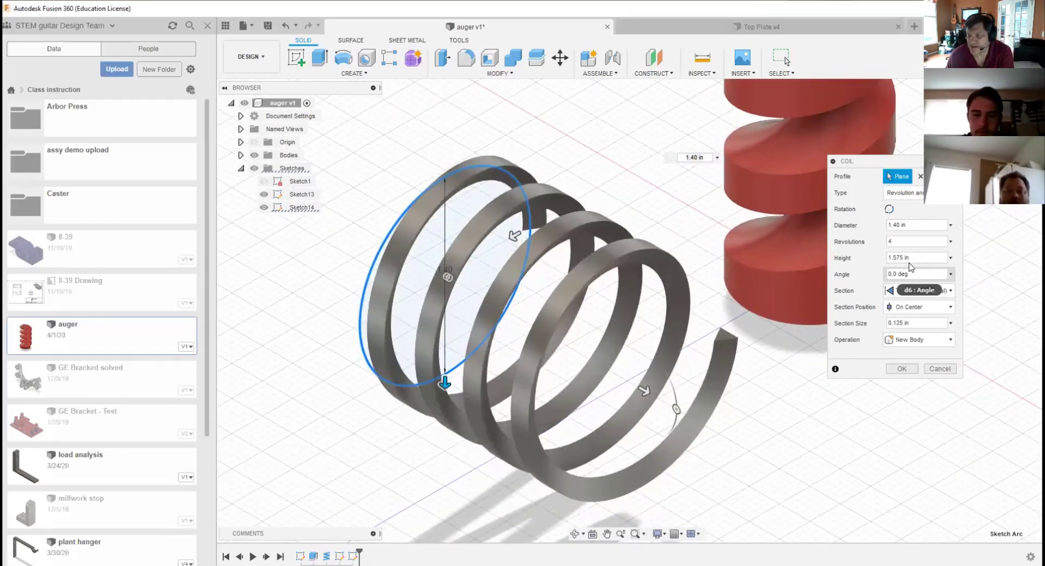
Step: Try a coil section size of 0.5 in, and set the section size to 0.4 in
left_click(910, 322)
type(".12")
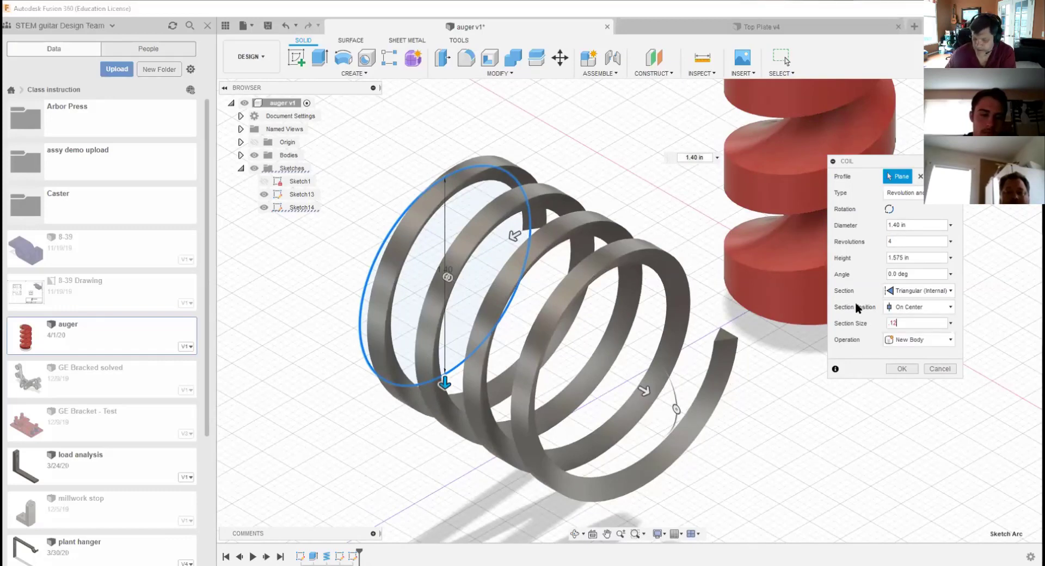
key("BackSpace")
key("BackSpace")
key("BackSpace")
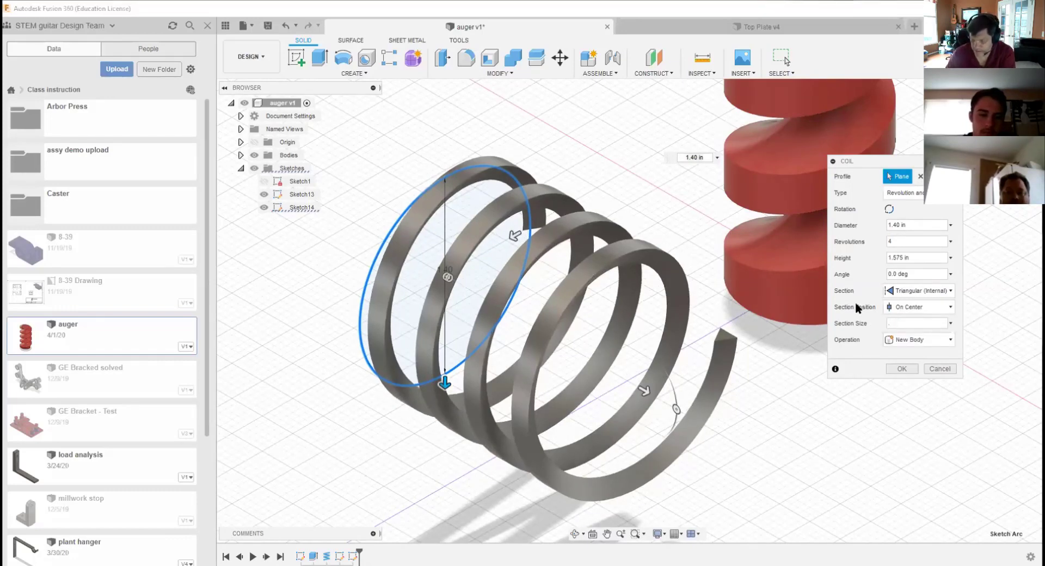
type(".5")
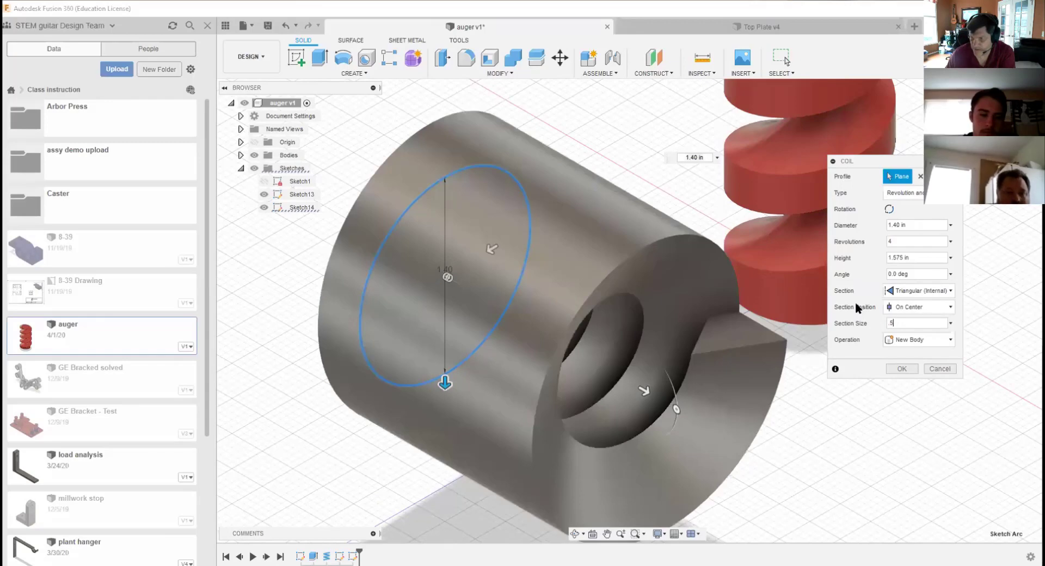
key("BackSpace")
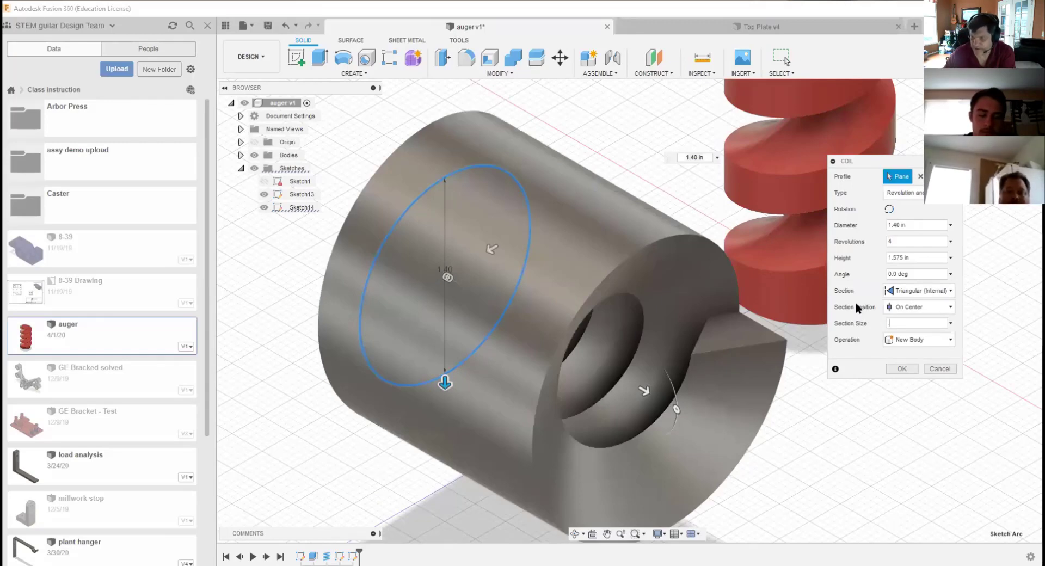
type("4")
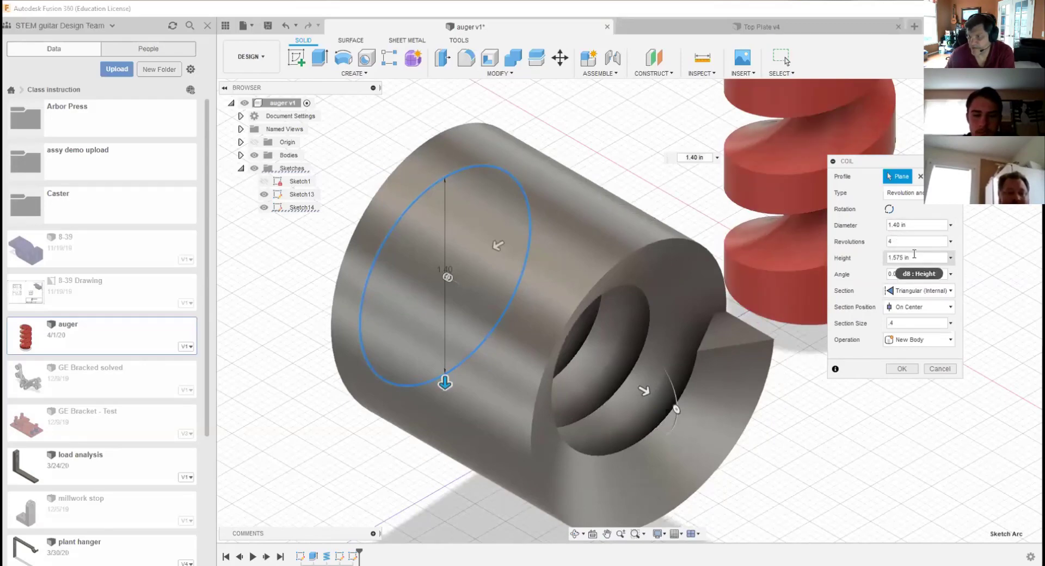
Step: Set the coil's revolutions to 2 and create it as a new body
left_click(885, 241)
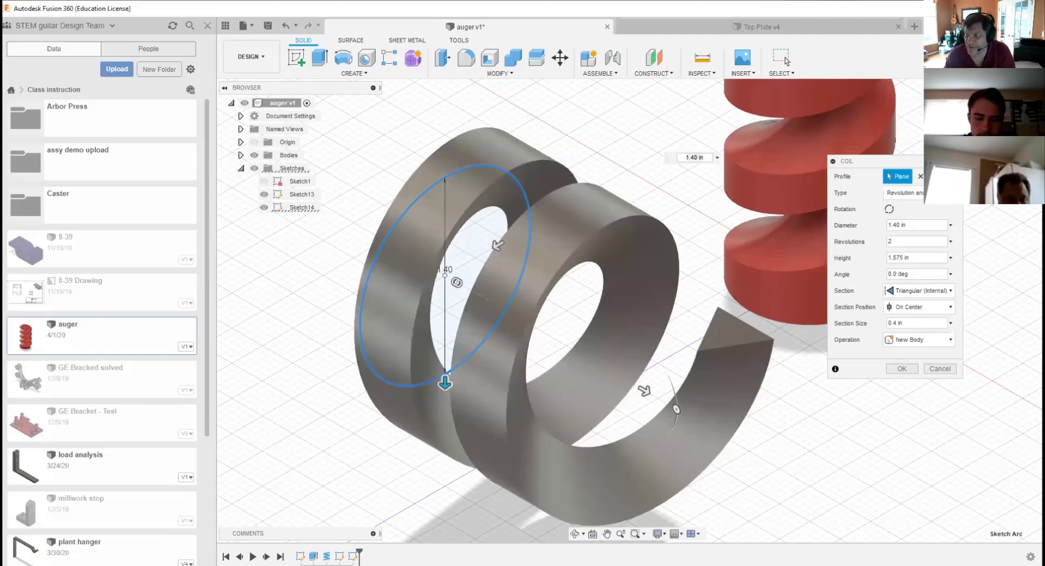
scroll(584, 337, "down", 3)
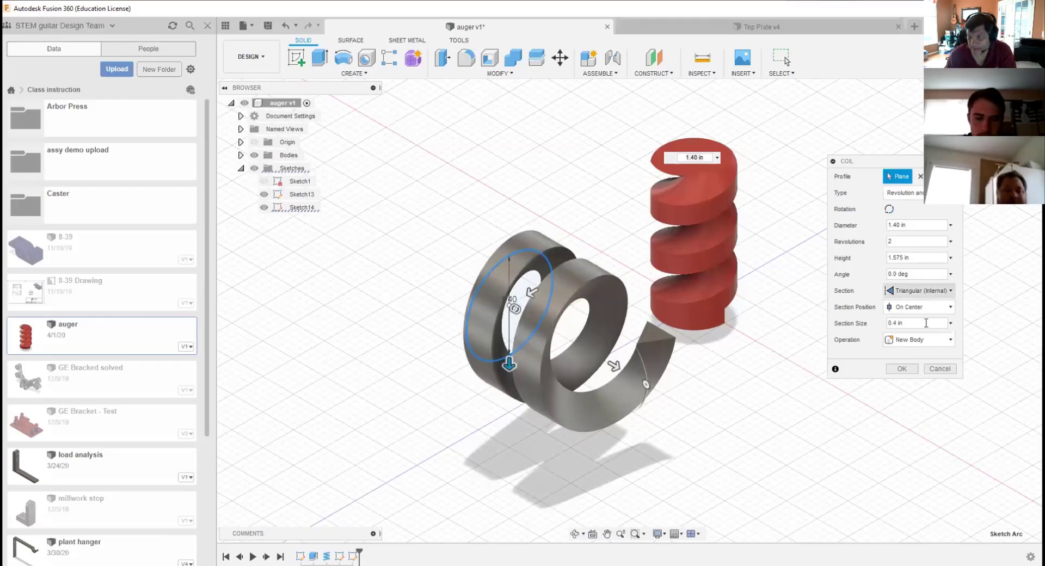
left_click(904, 369)
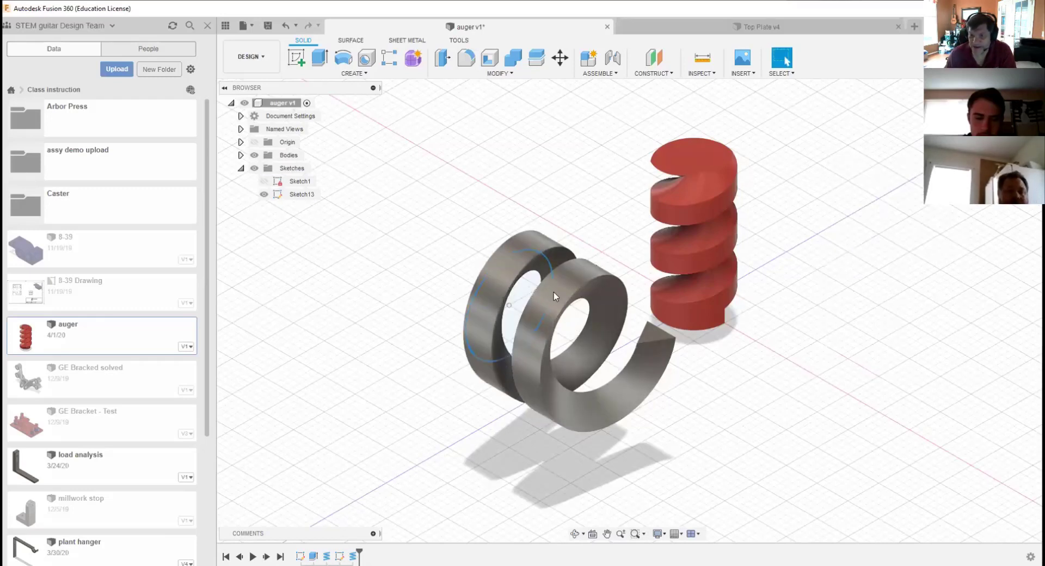
Step: Extrude the coil's original sketch circle 3.80 in along the coil axis as a cut through its inner side
left_click(288, 185)
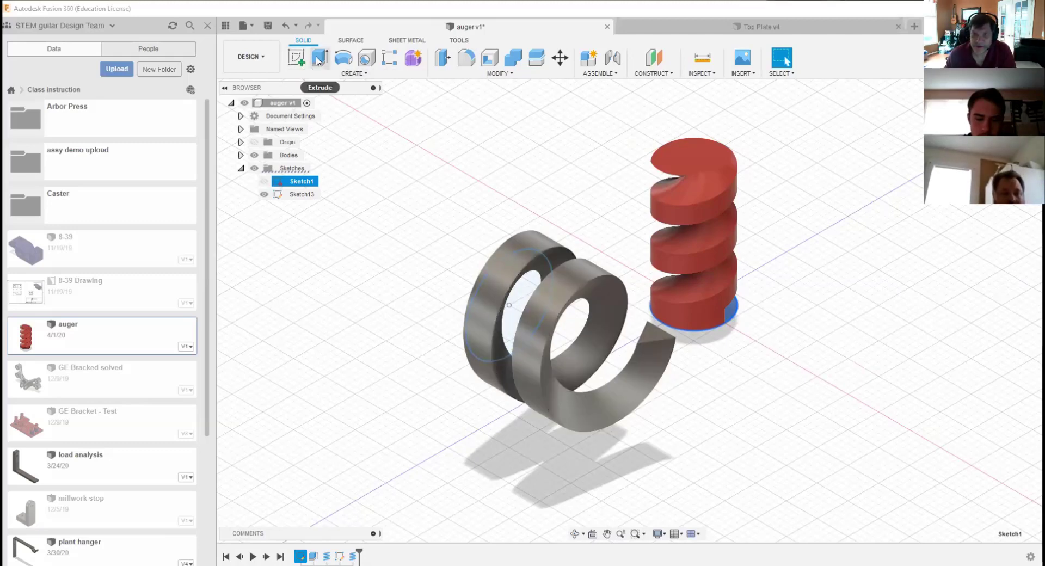
left_click(496, 286)
left_click_drag(518, 311, 776, 469)
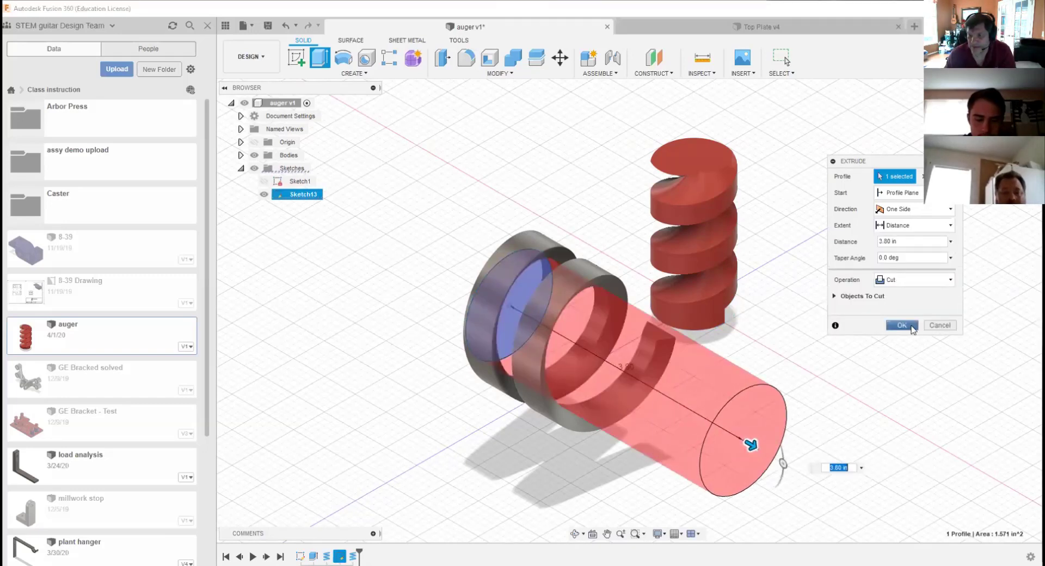
left_click(913, 328)
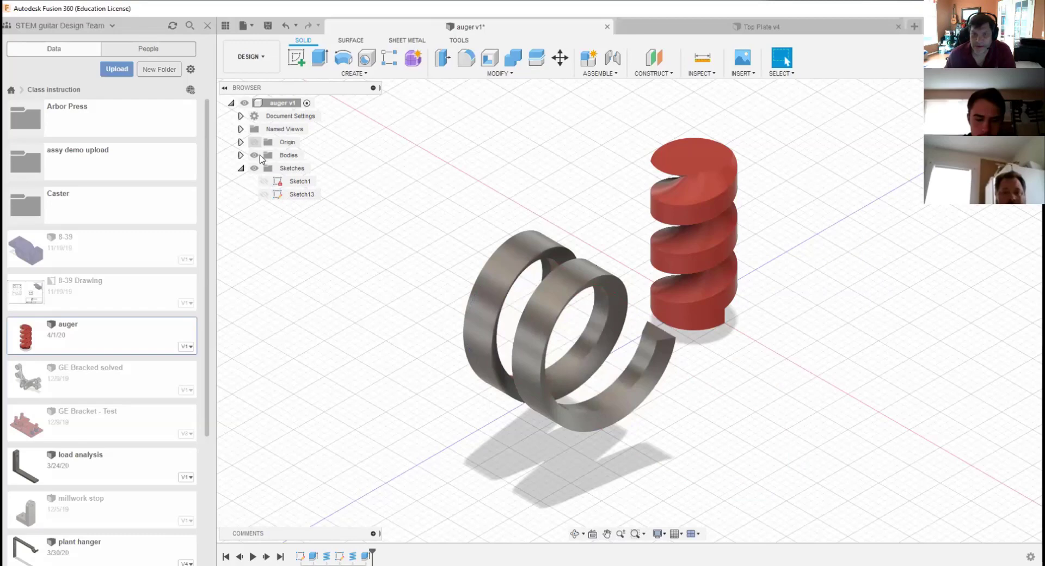
Step: Sketch a circle about 1.61 in in diameter, centred on the coil, on the vertical origin plane facing the coil's end
left_click(296, 57)
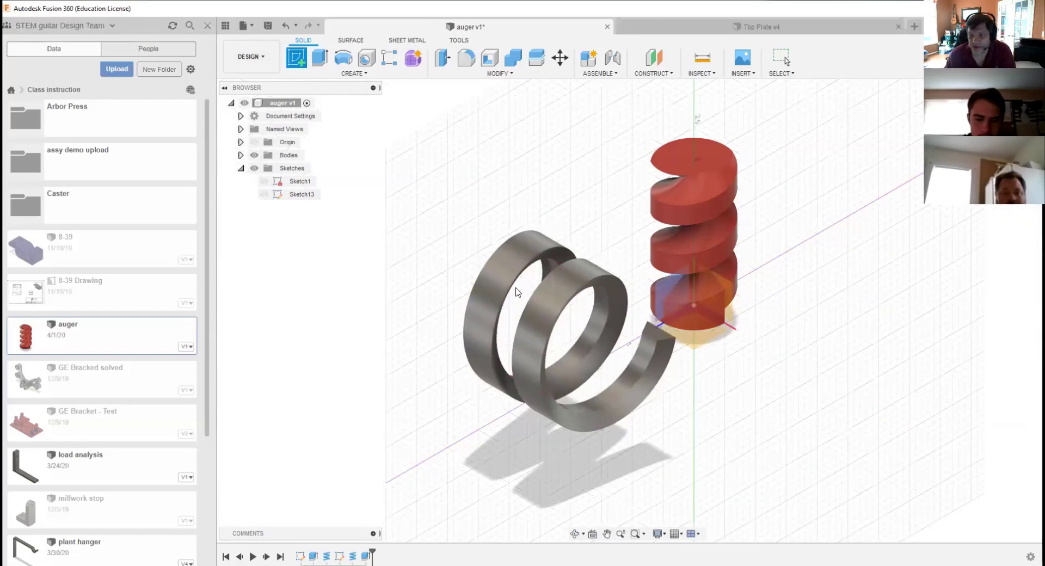
left_click(663, 290)
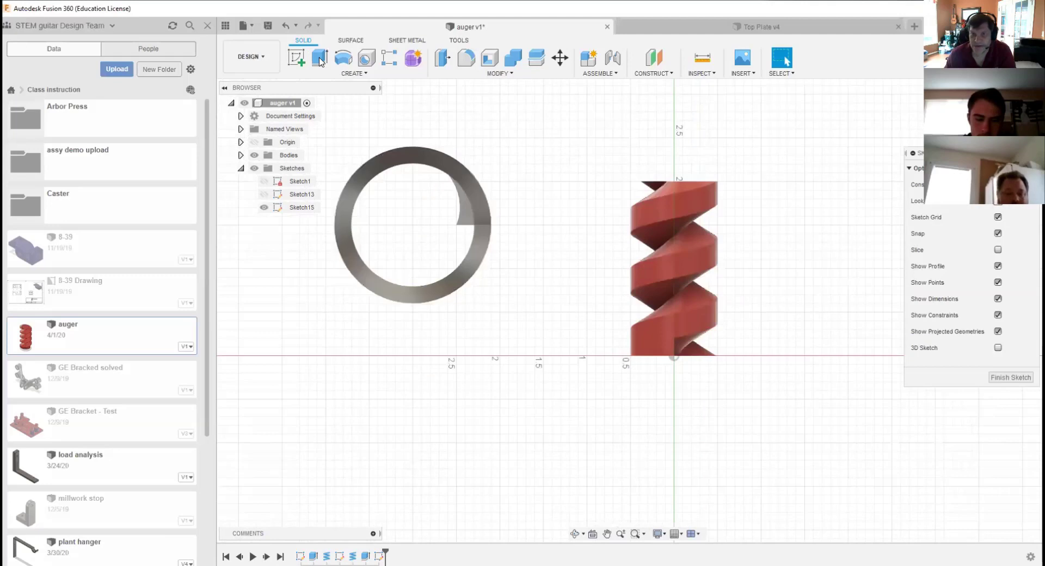
left_click(344, 57)
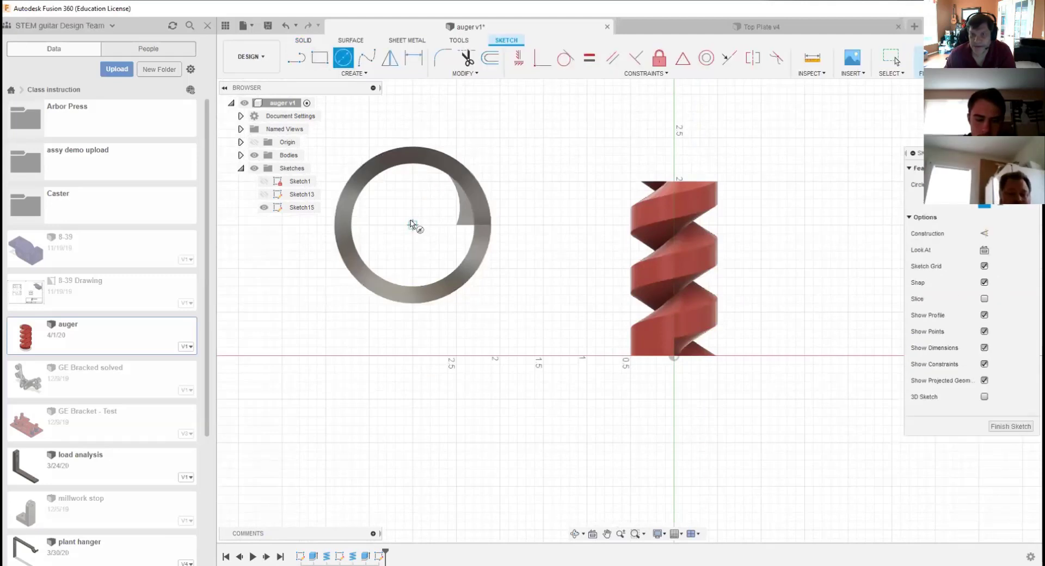
left_click(413, 225)
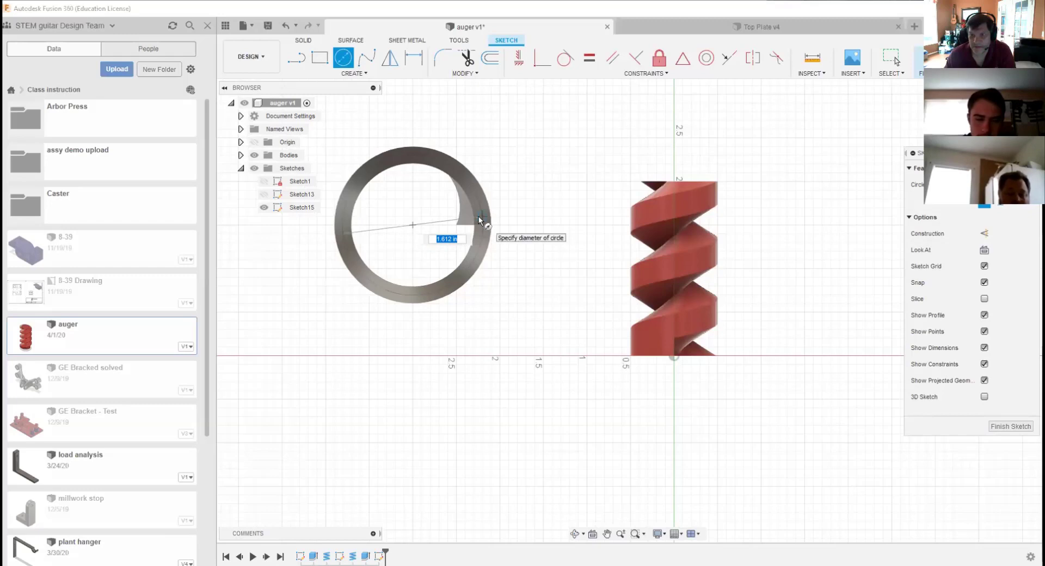
left_click(479, 215)
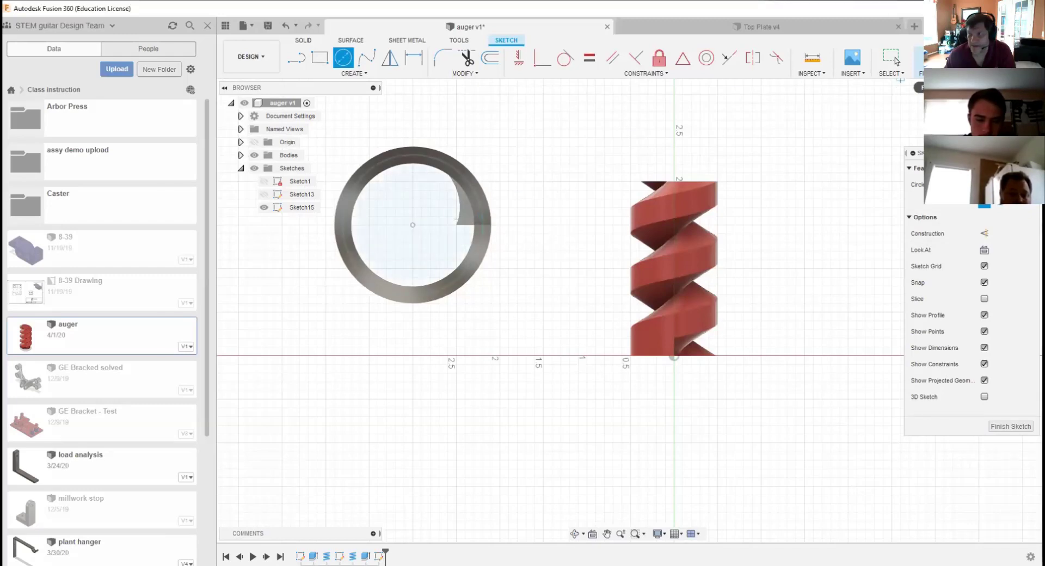
left_click(926, 89)
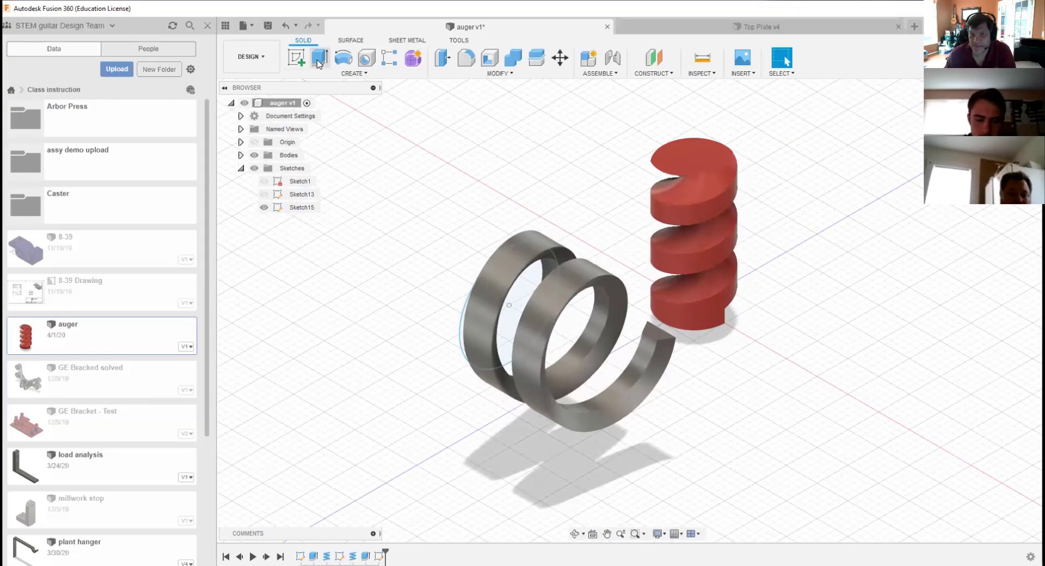
Step: Extrude the new, larger circle 3.70 in as a cut through the coil to thin its band
left_click(320, 59)
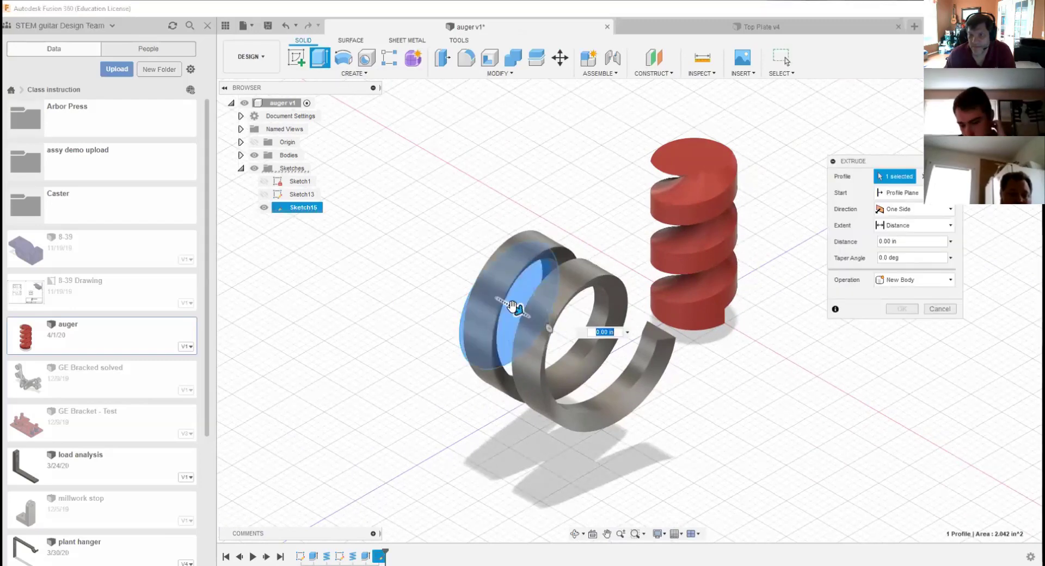
left_click_drag(509, 307, 735, 447)
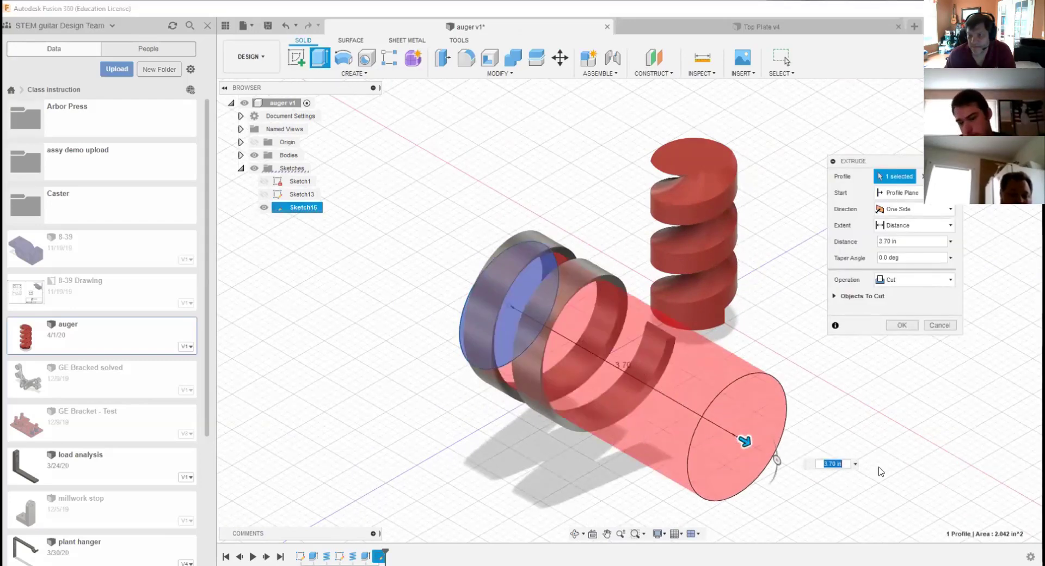
key("Return")
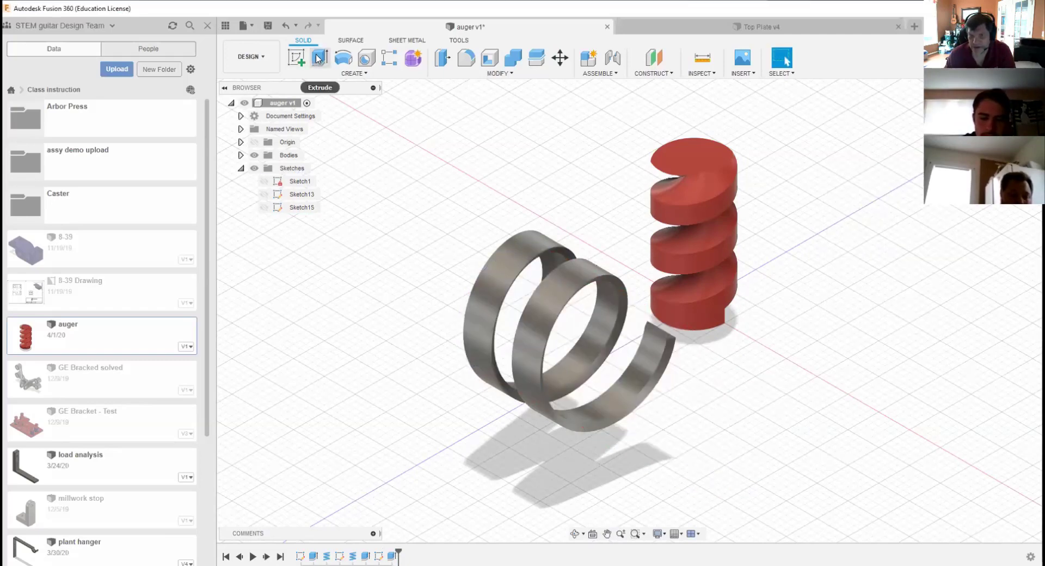
Step: Display the sketch containing the larger circle while setting up a new extrusion
double_click(302, 207)
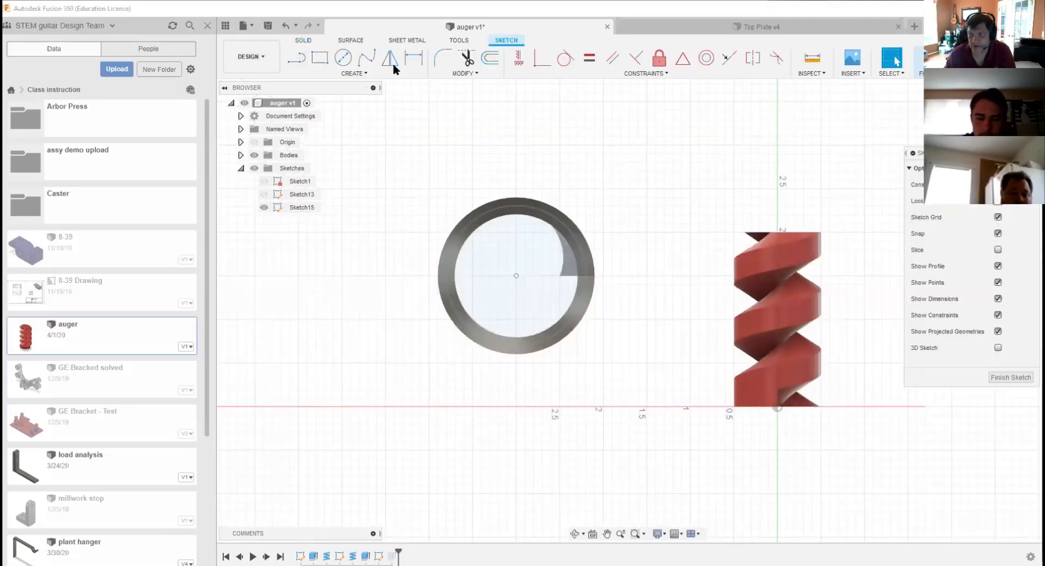
left_click(941, 58)
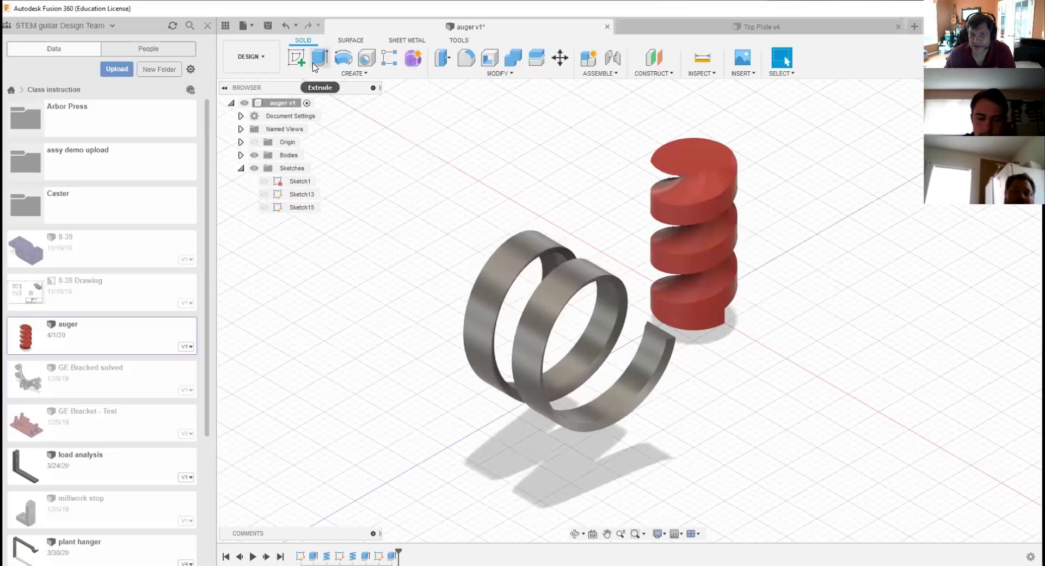
left_click(314, 62)
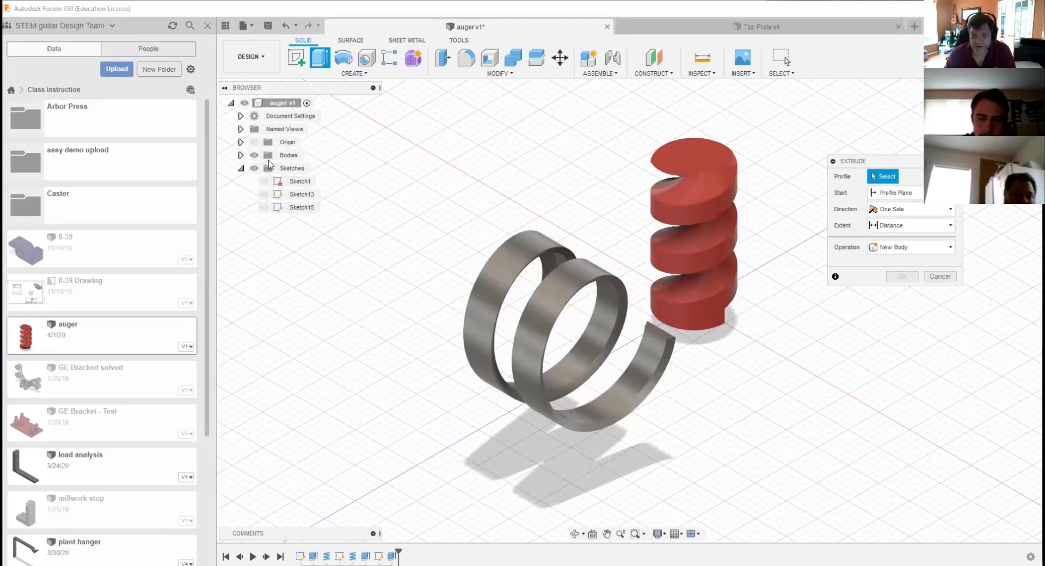
left_click(241, 155)
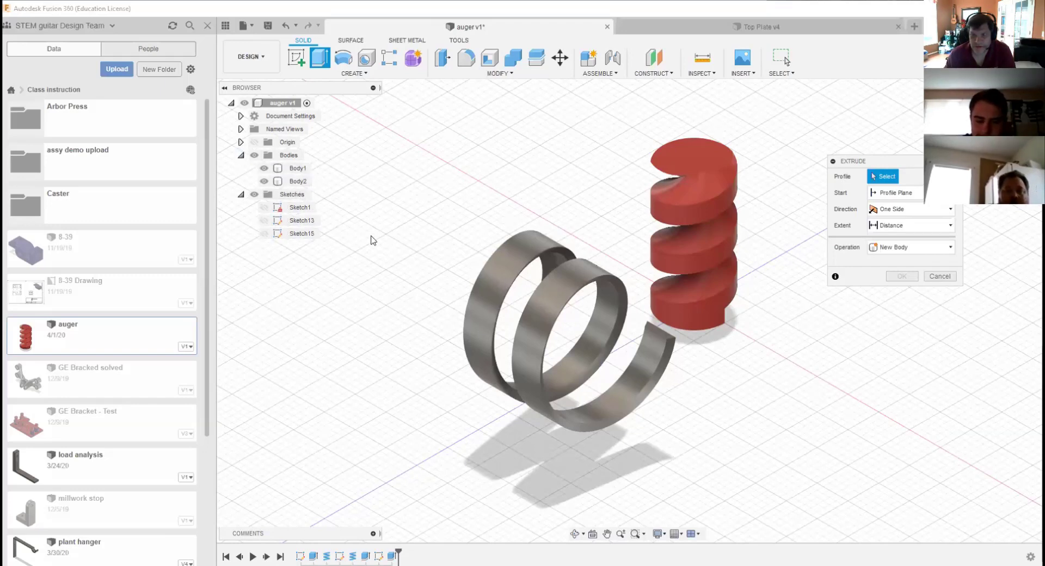
left_click(265, 234)
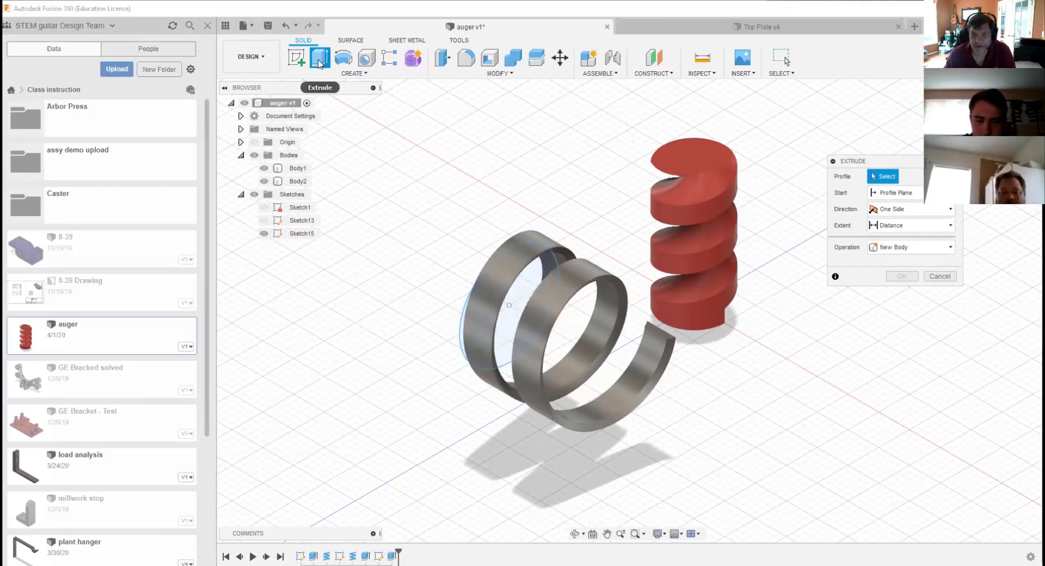
left_click(264, 234)
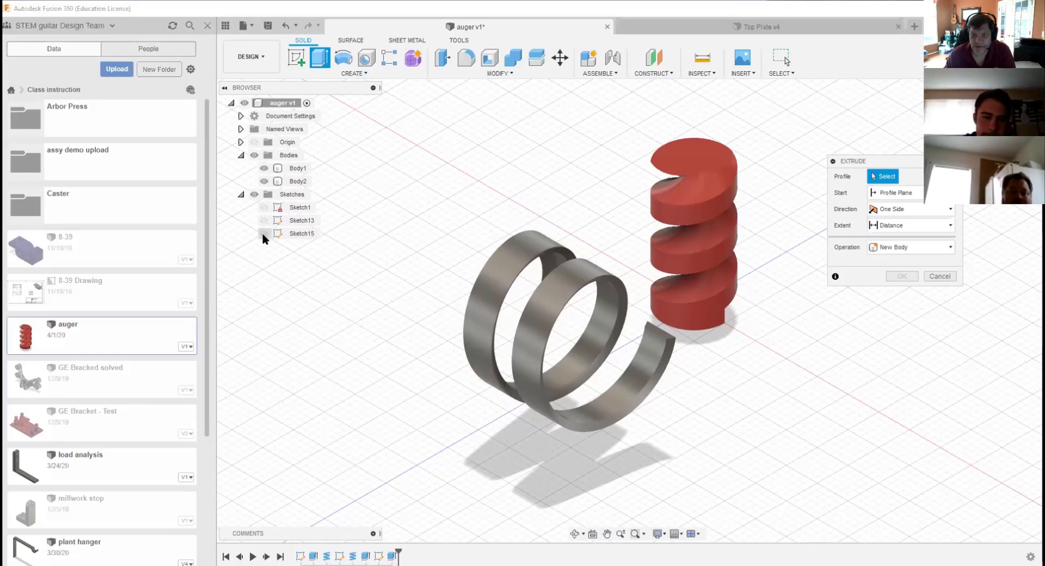
left_click(264, 234)
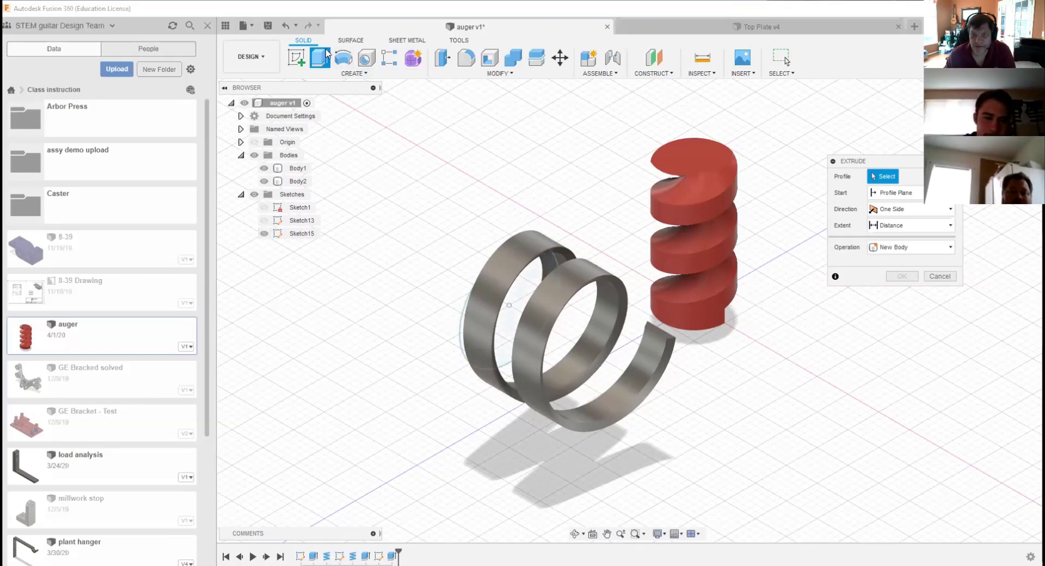
Step: Extrude the larger circle 2.50 in along the coil axis as a new body
left_click(518, 317)
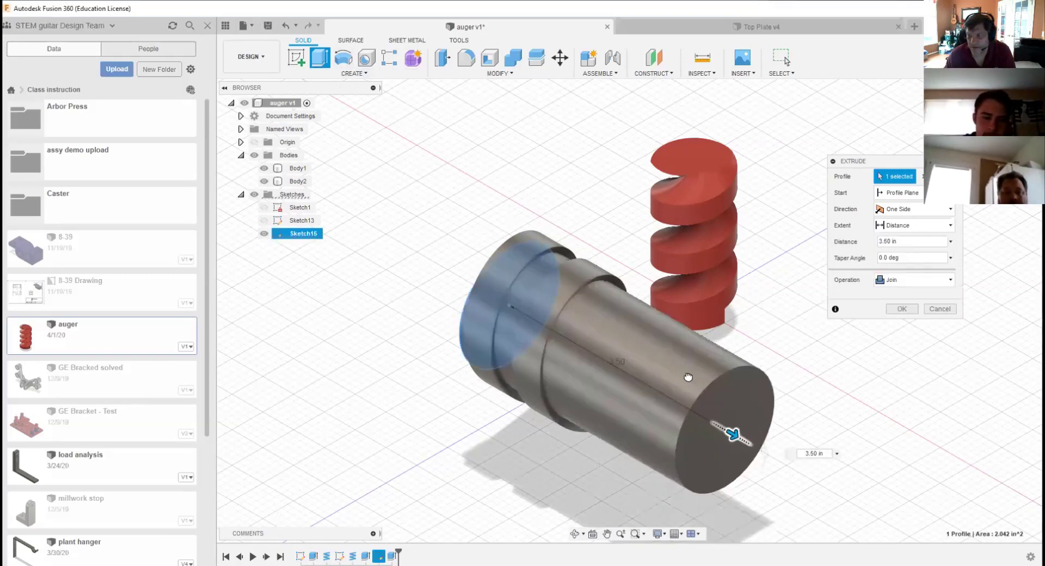
left_click_drag(734, 434, 671, 398)
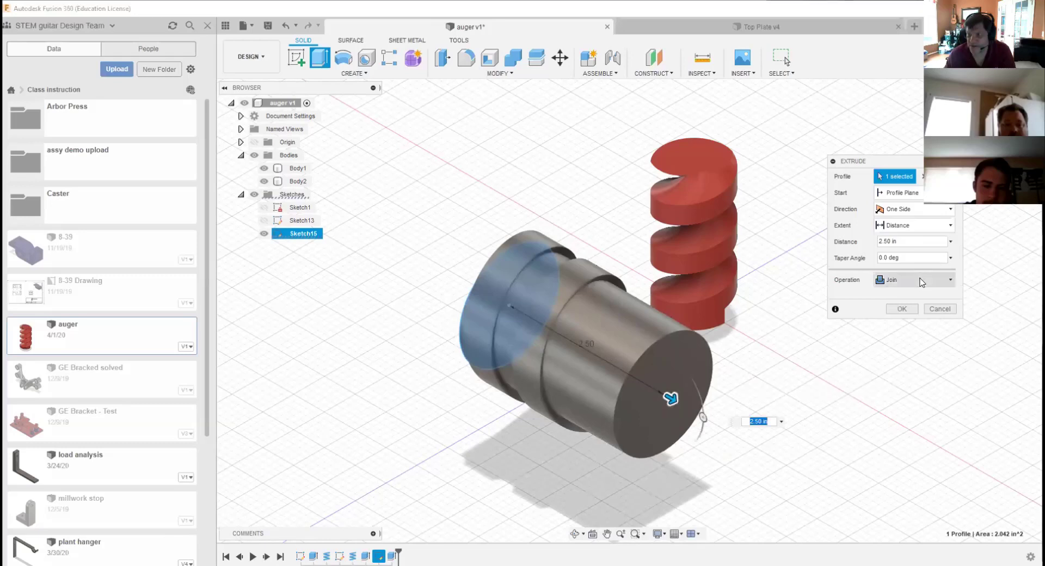
left_click(922, 281)
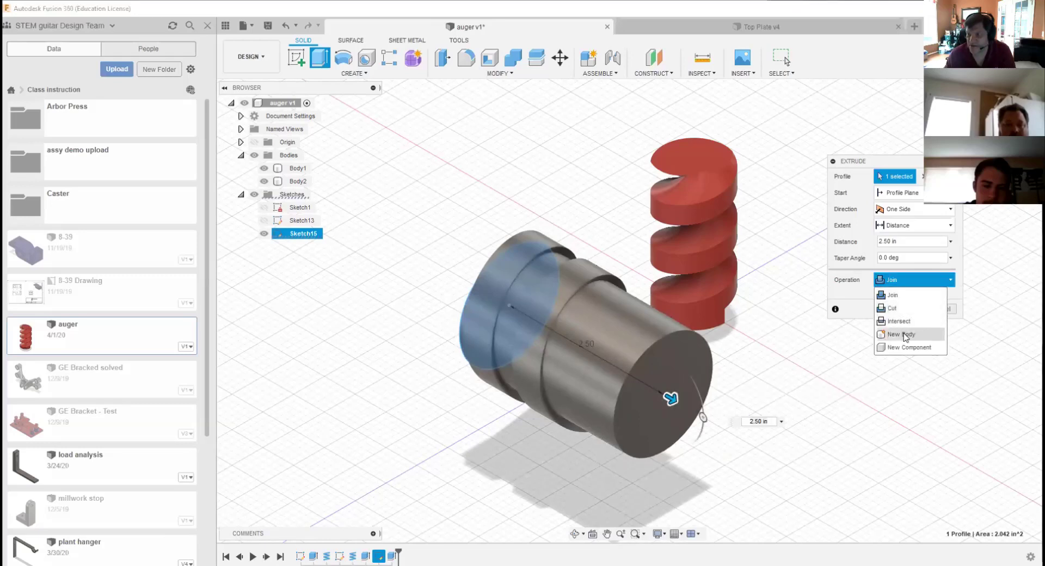
left_click(905, 335)
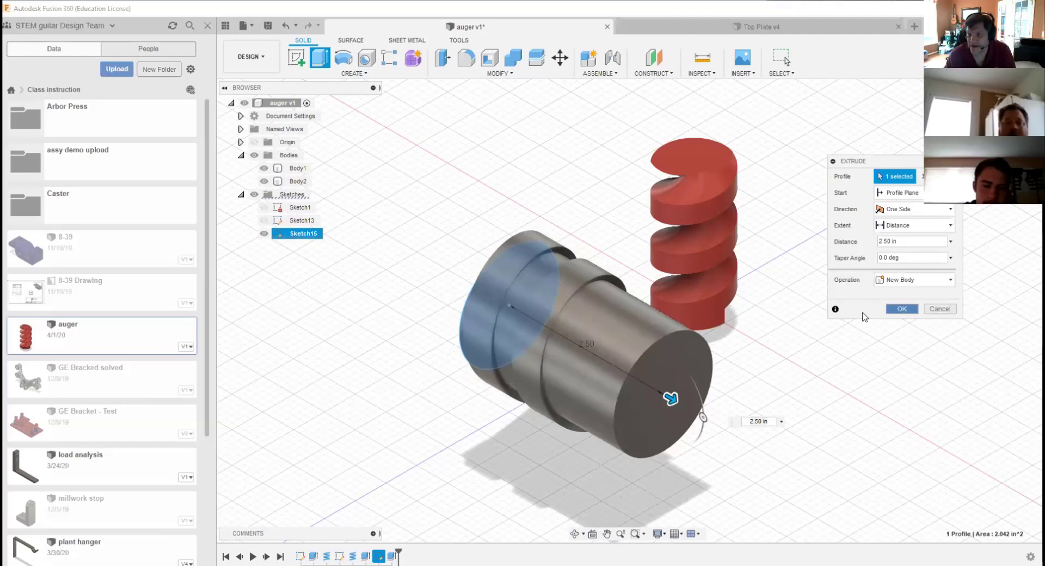
left_click(902, 309)
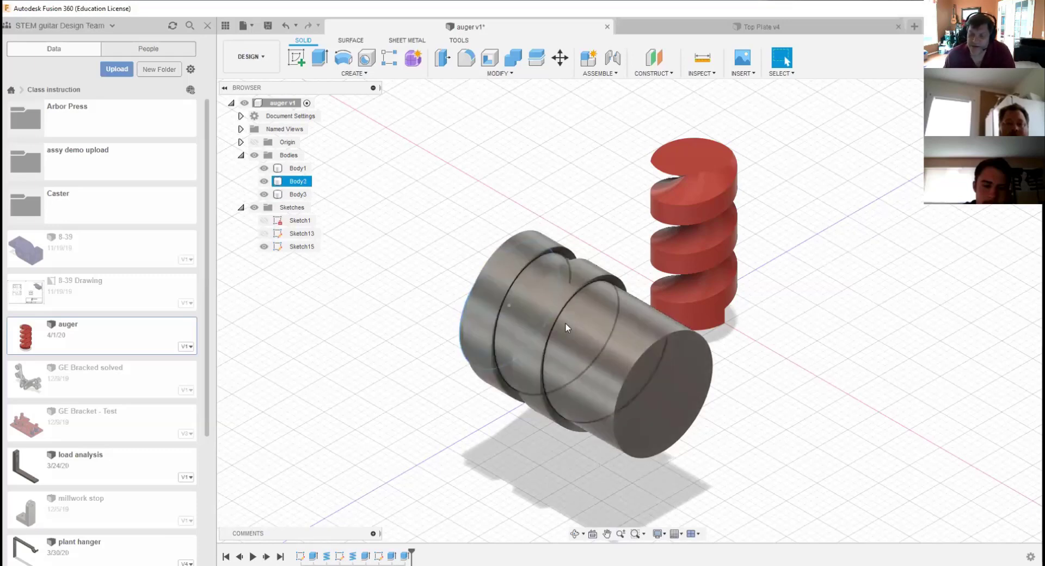
left_click(622, 337)
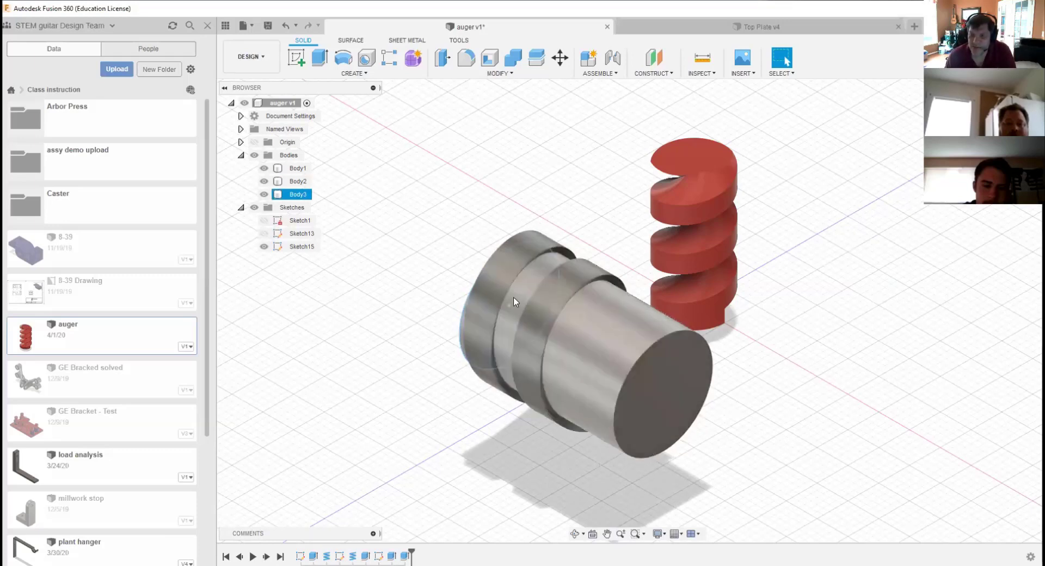
left_click(532, 305)
left_click(537, 303)
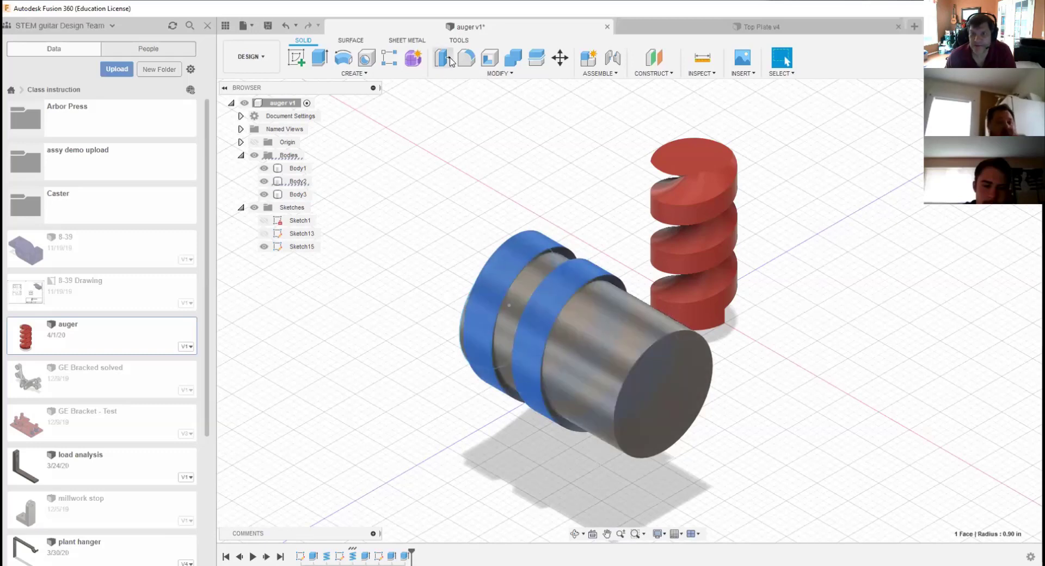
left_click(498, 74)
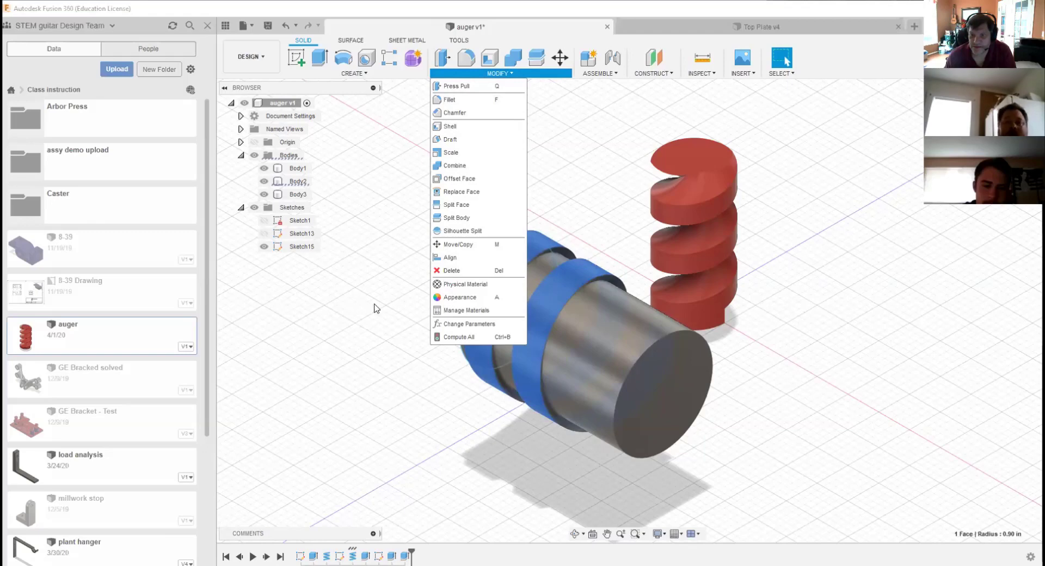
left_click(606, 117)
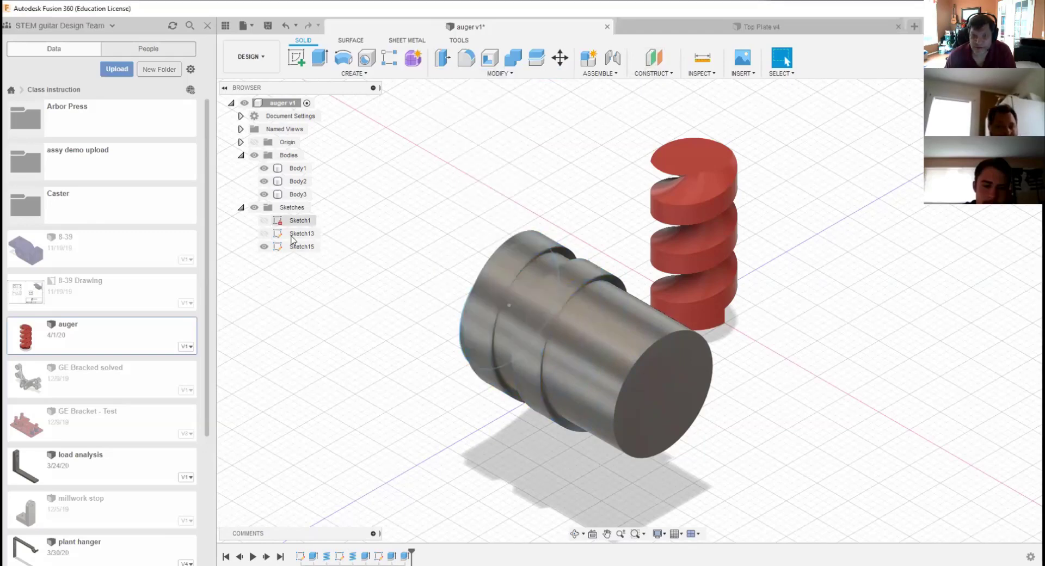
Step: Delete the two circular extrude cuts that thinned the coil from the timeline, keeping the new cylinder extrusion
left_click(405, 556)
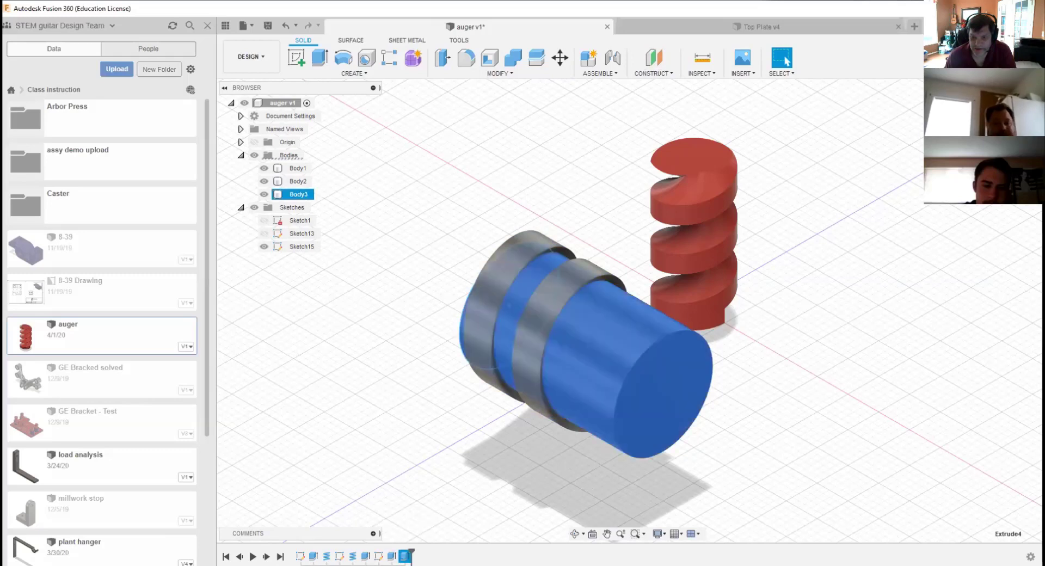
left_click(392, 556)
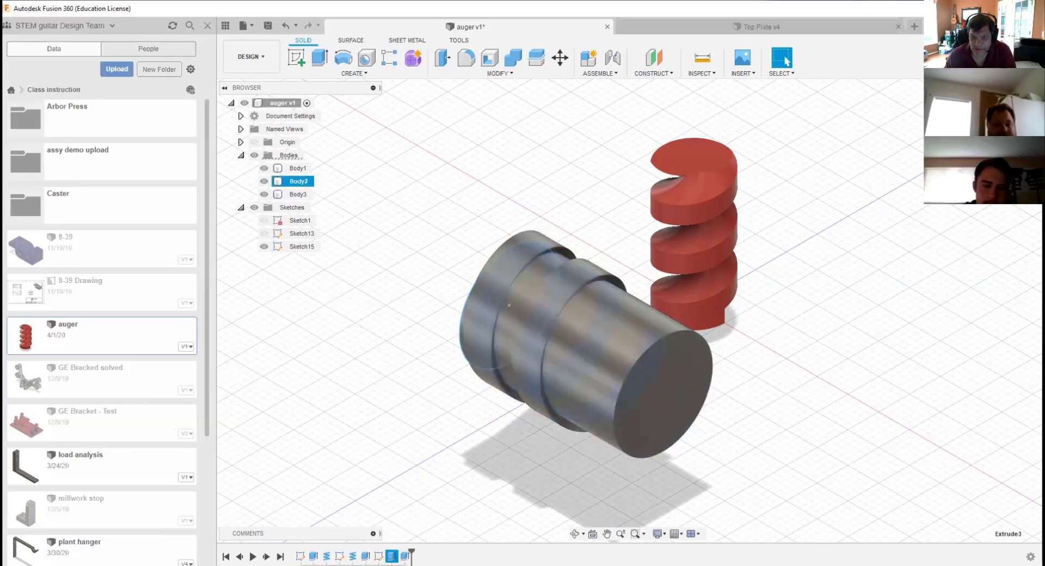
right_click(392, 556)
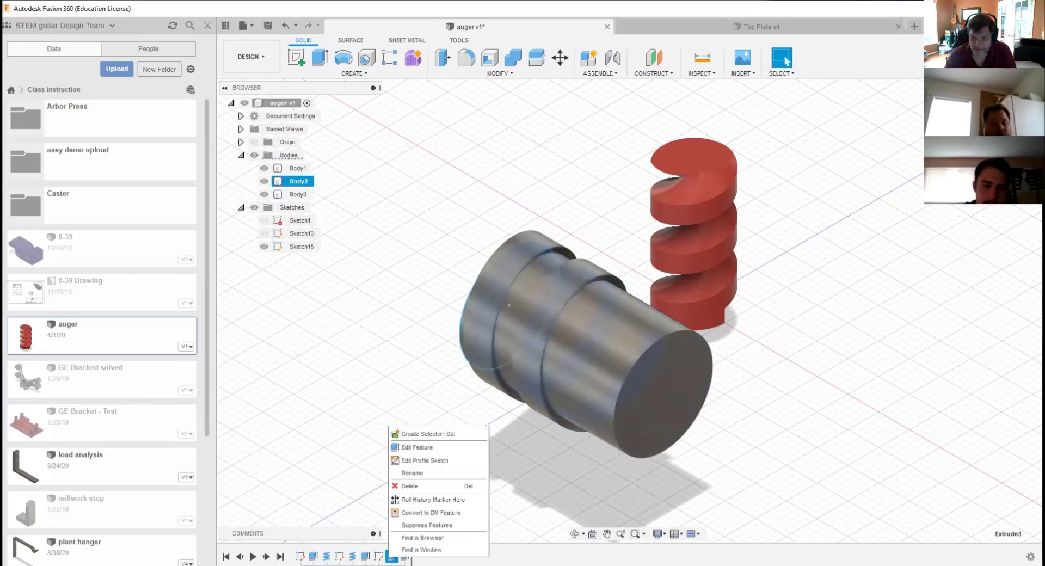
left_click(410, 486)
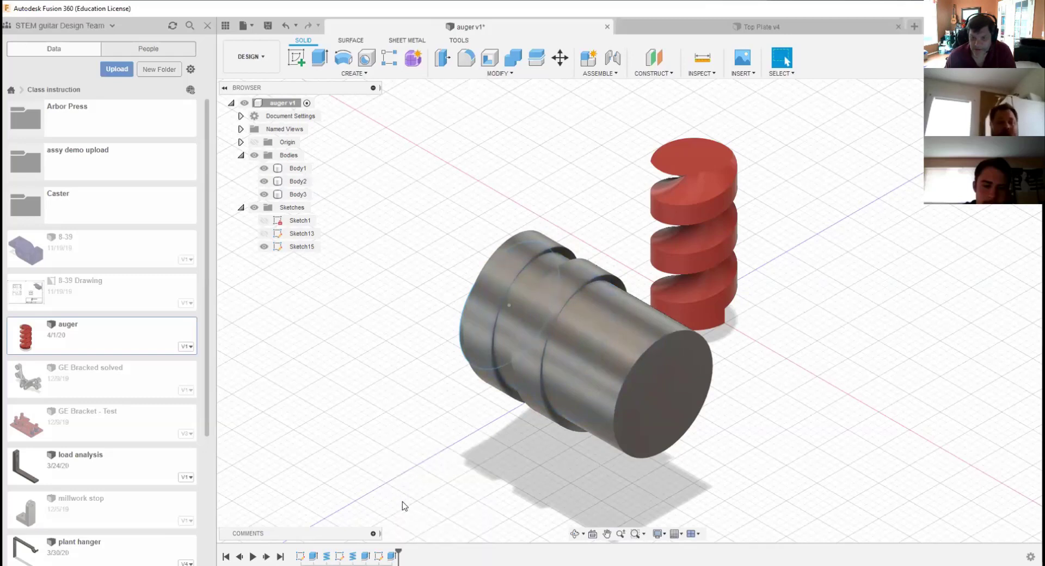
left_click(365, 556)
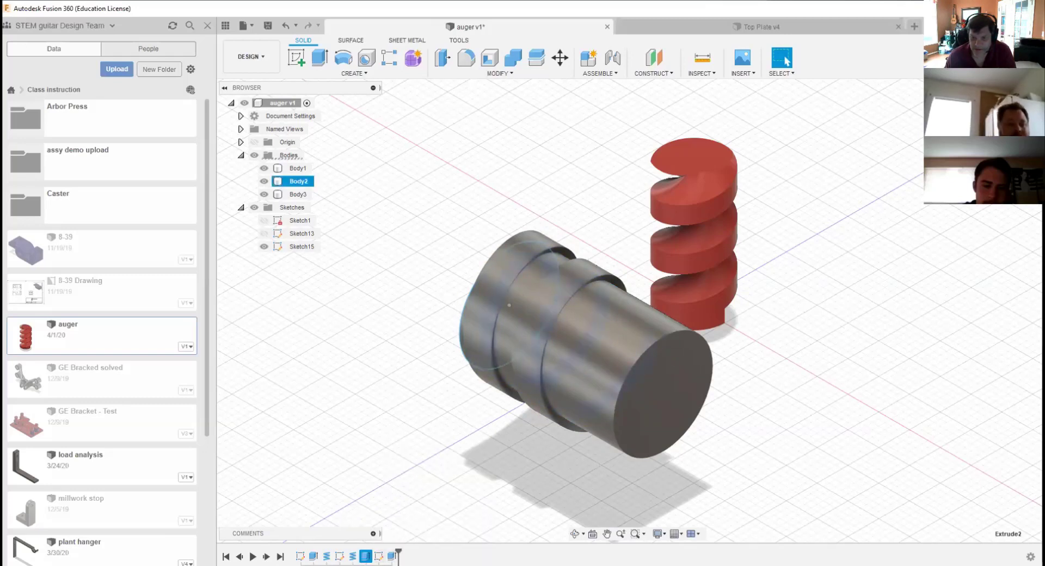
right_click(365, 556)
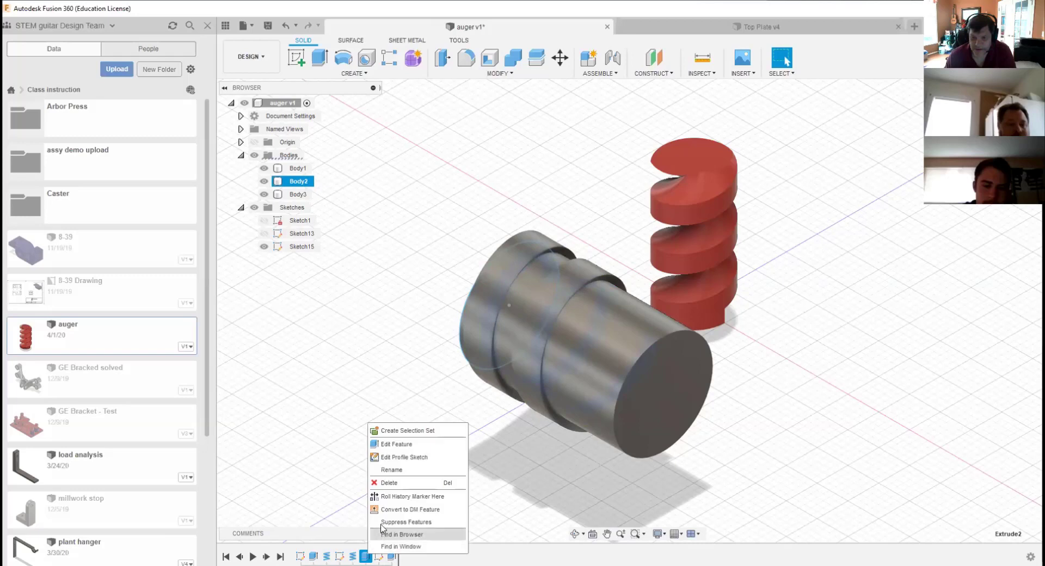
left_click(389, 484)
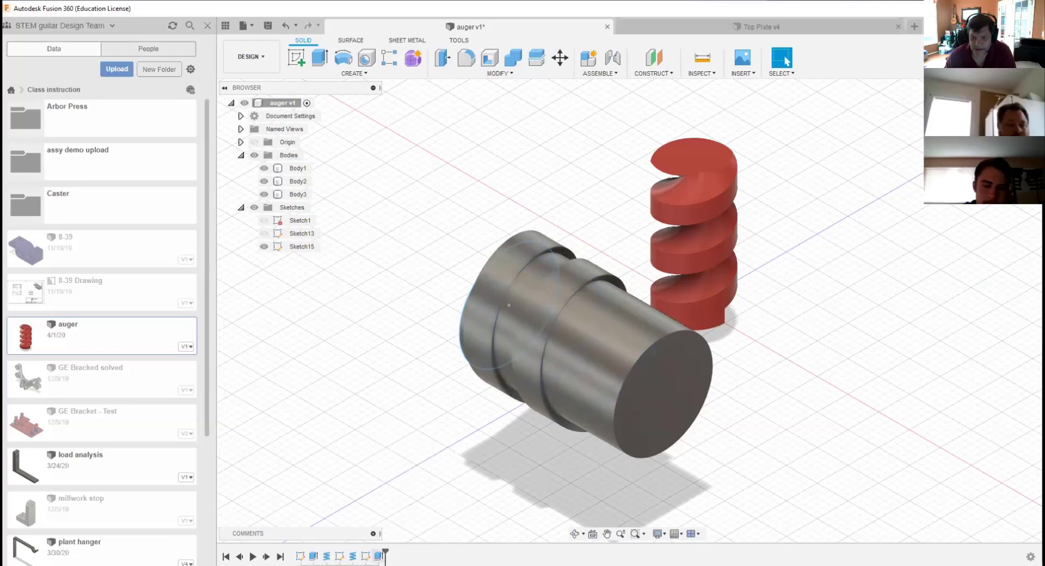
Step: Move the cylinder's sketch and extrusion ahead of the second coil in the timeline, and change that coil's operation to Cut through the cylinder
left_click(379, 556)
left_click_drag(378, 556, 347, 556)
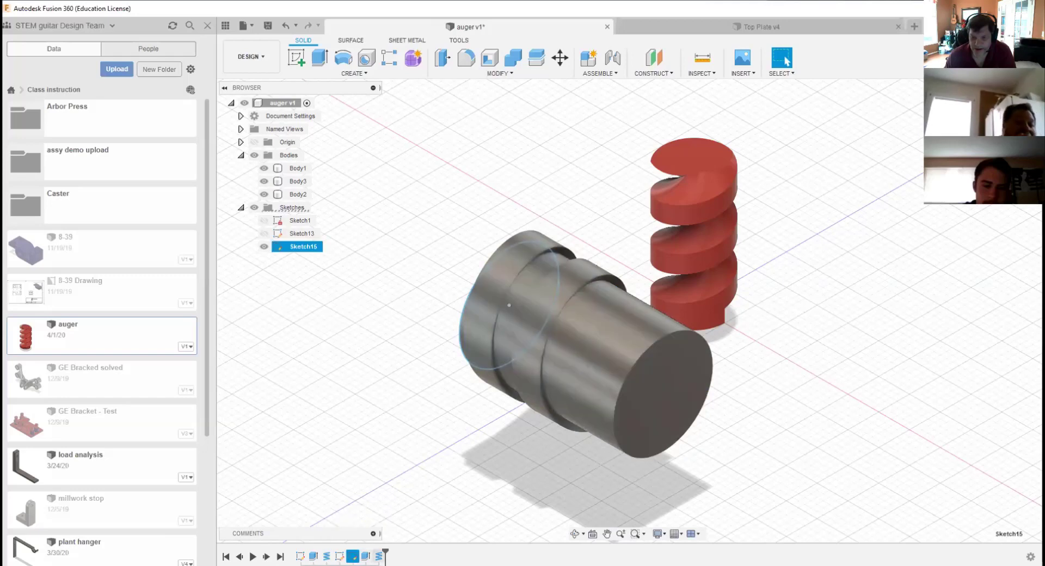
left_click(379, 556)
right_click(379, 556)
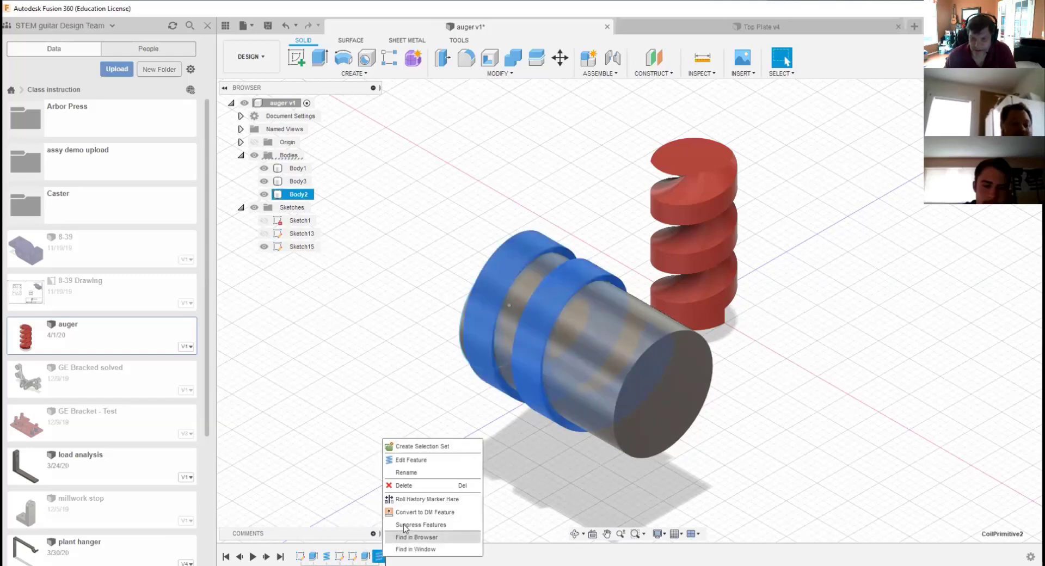
left_click(407, 460)
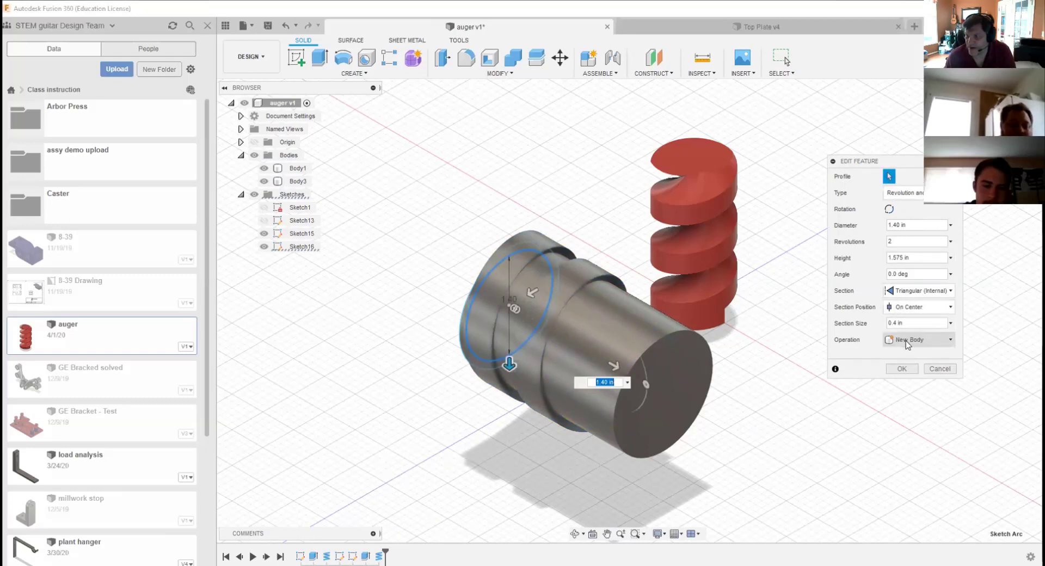
left_click(908, 342)
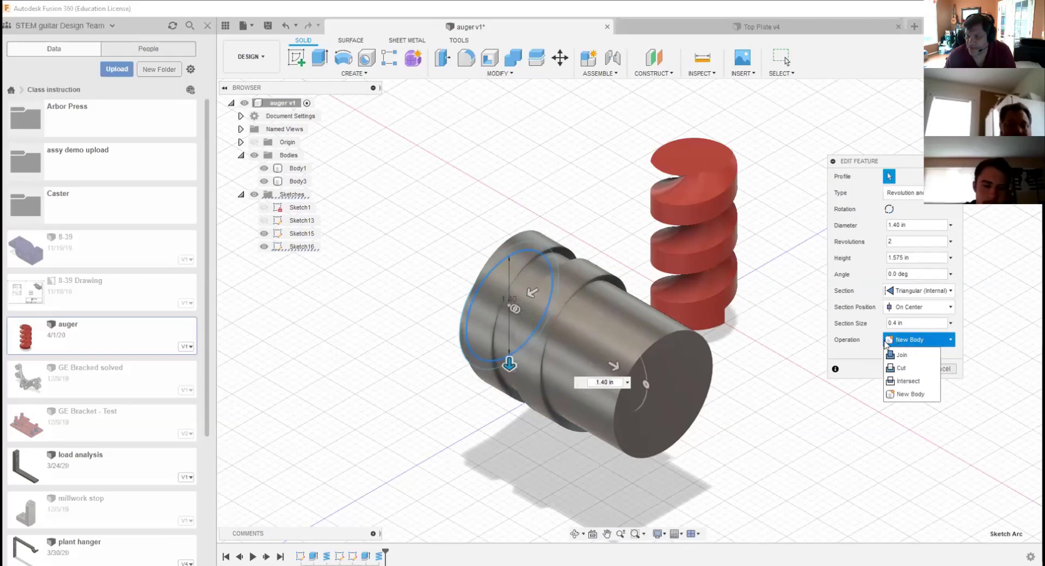
left_click(902, 369)
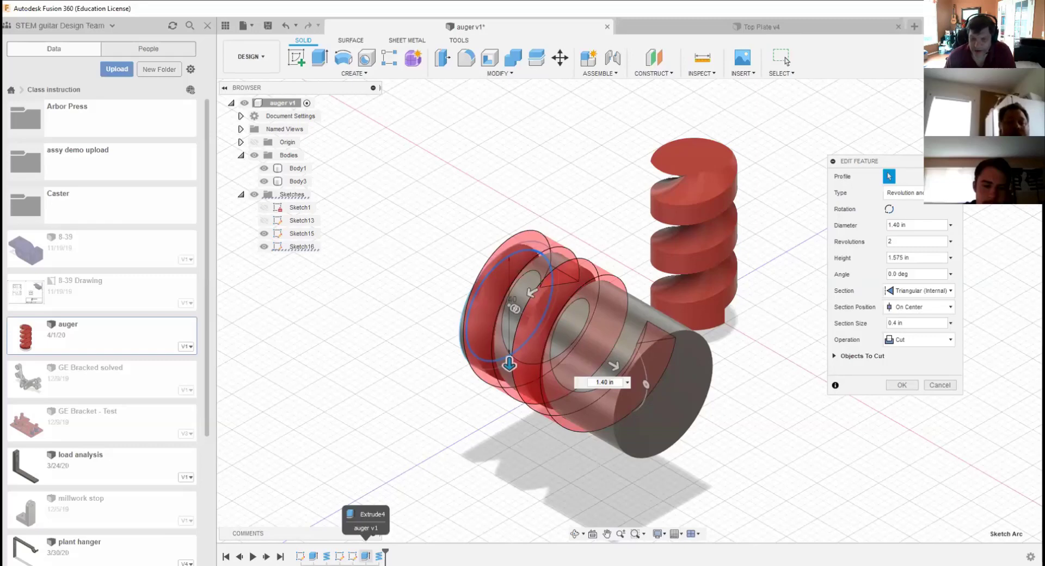
left_click(479, 312)
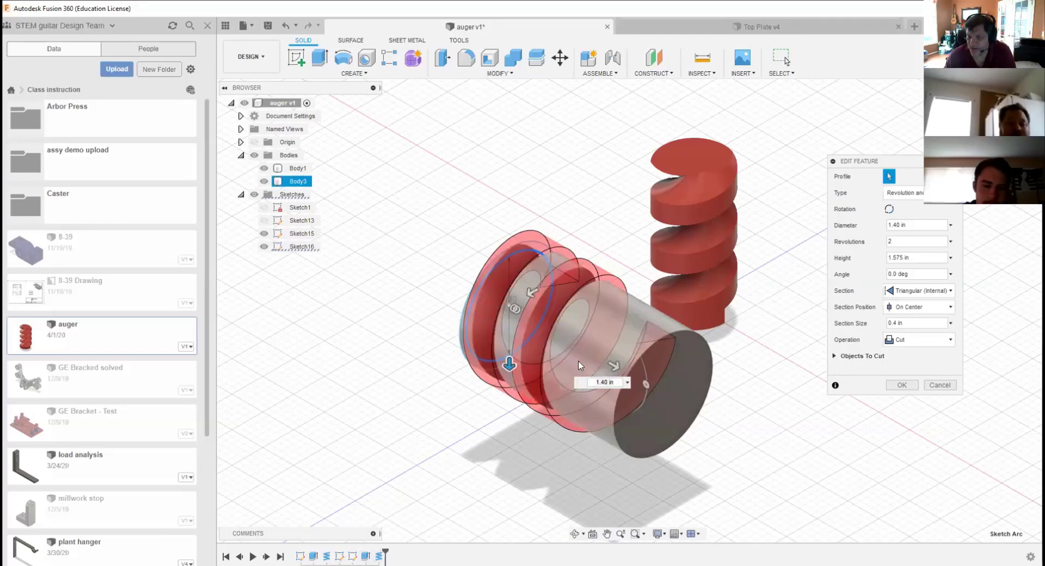
left_click(920, 340)
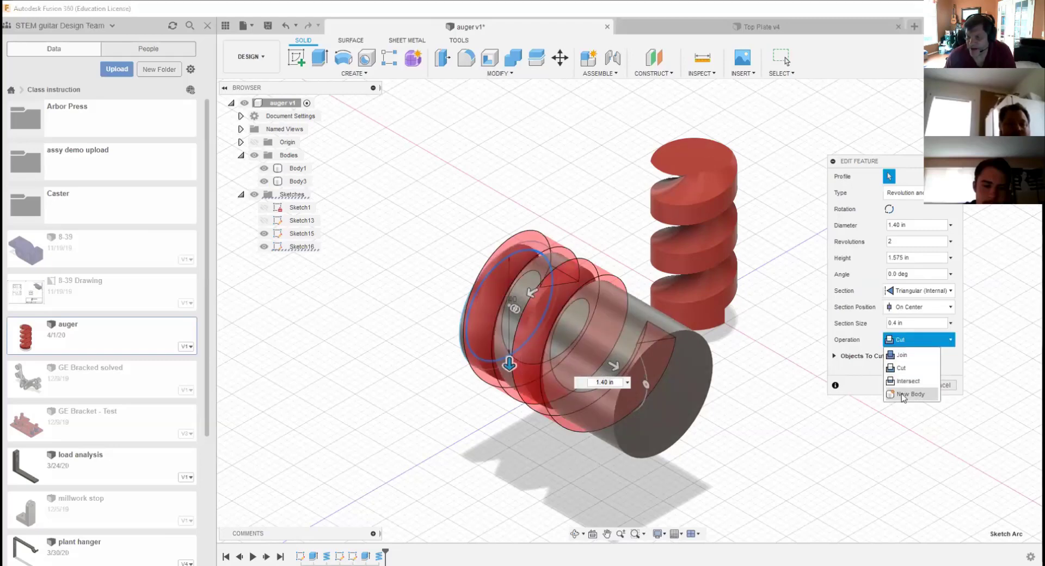
left_click(907, 374)
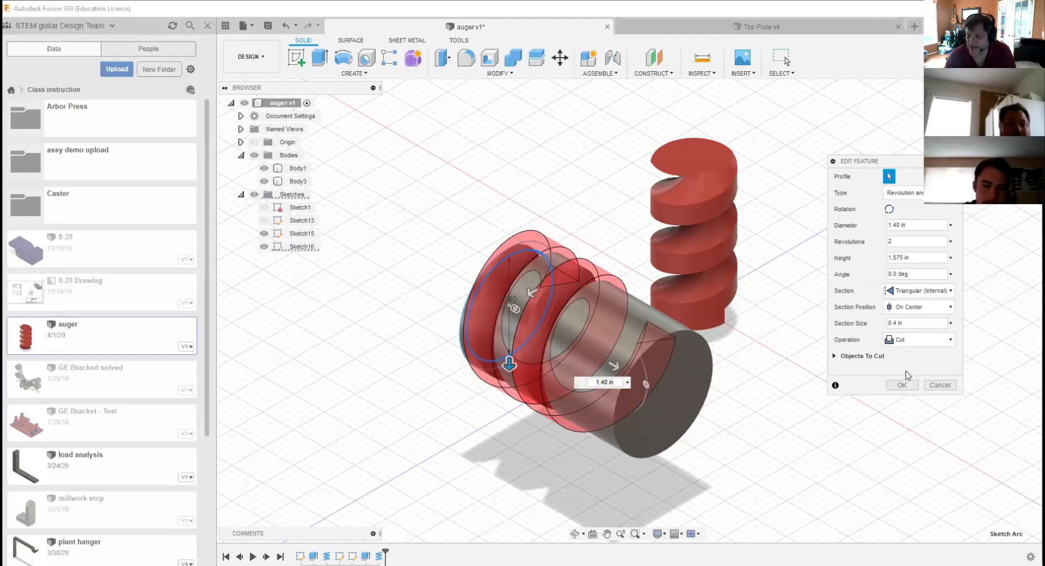
left_click(902, 388)
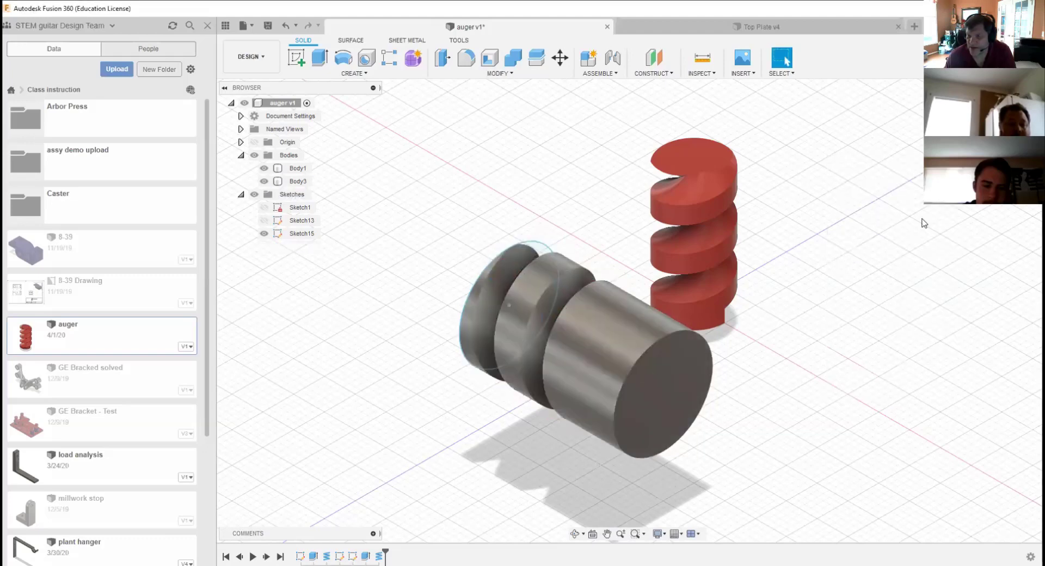
mouse_move(585, 359)
middle_mouse_down("shift")
mouse_move(702, 381)
mouse_move(645, 374)
middle_mouse_up("shift")
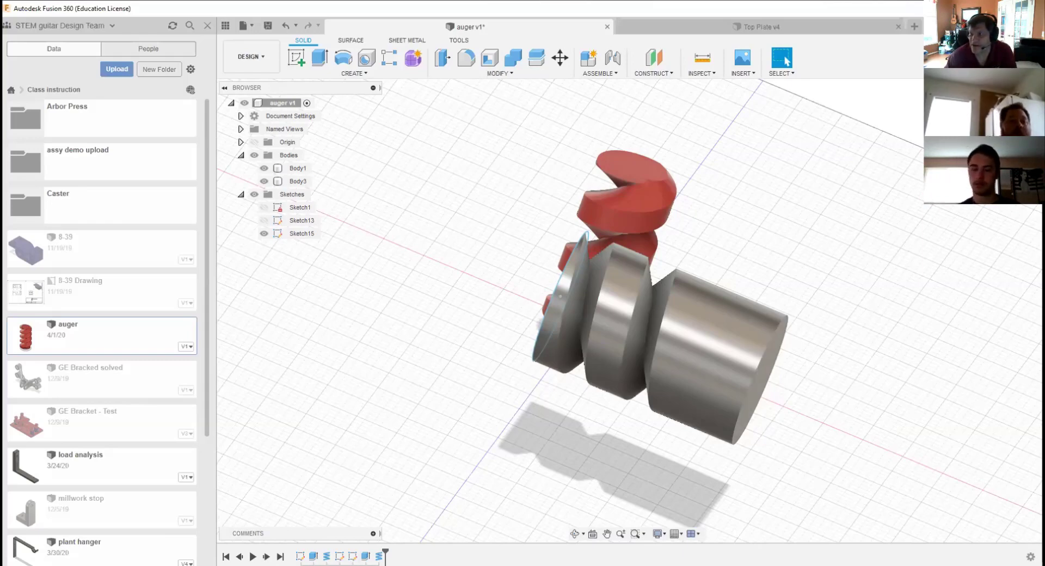
Step: Switch to the web browser with the Autodesk Education Community home page
left_click(987, 91)
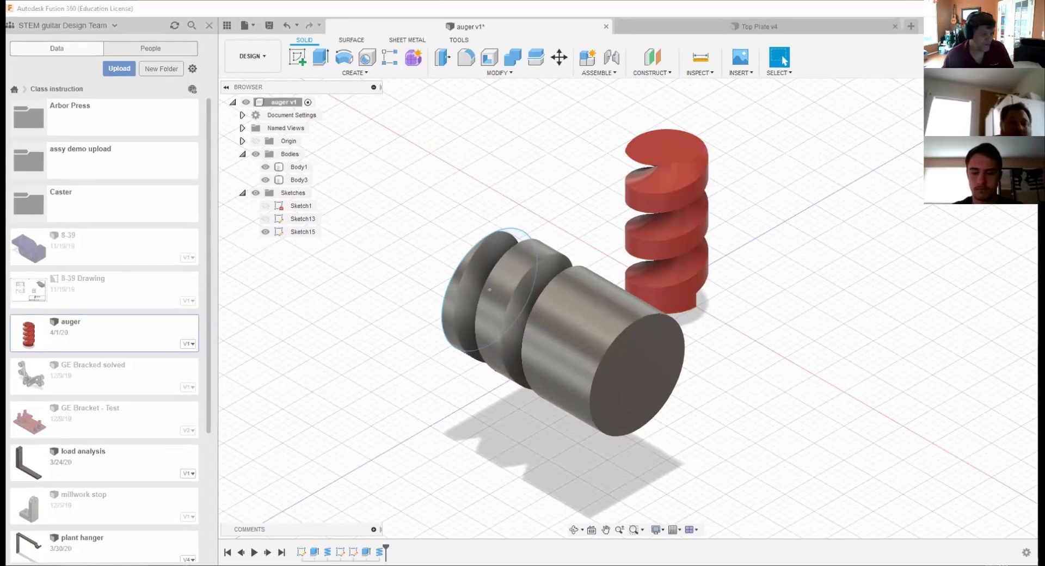
key("alt+Tab")
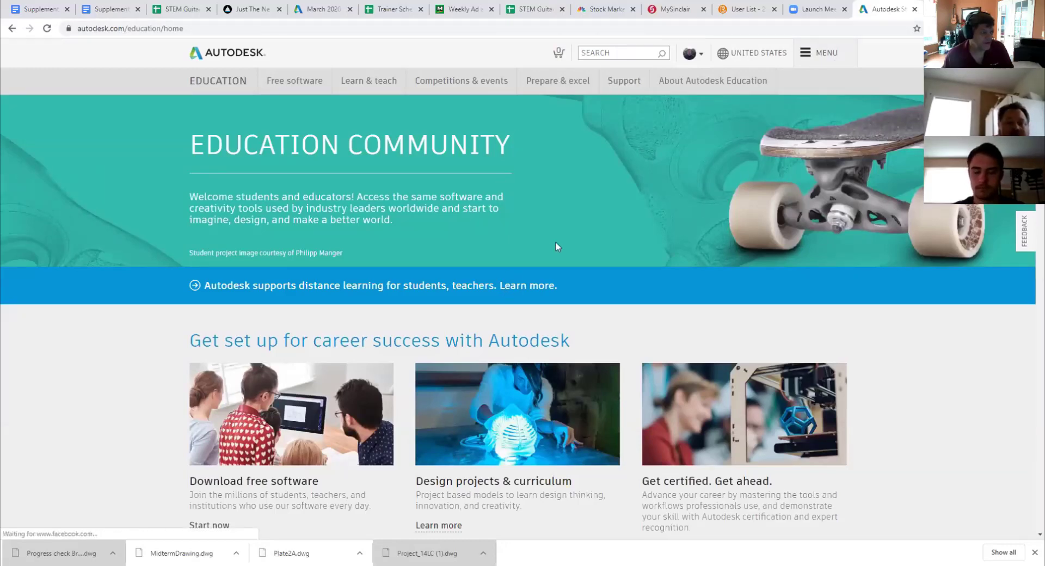
Step: Open the Customer Service contact page from the Autodesk Education site's Support section
left_click(492, 10)
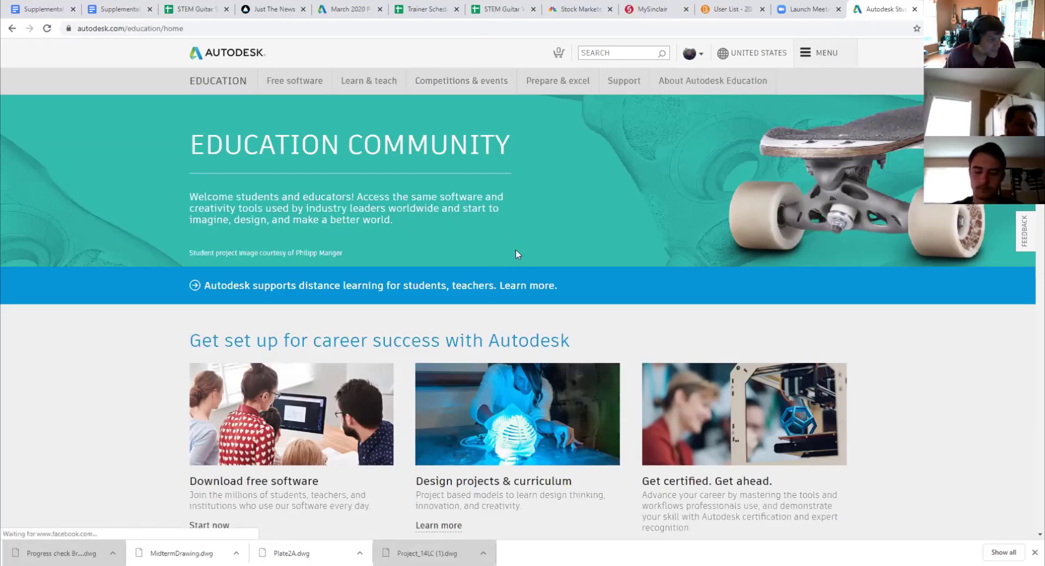
scroll(545, 261, "down", 1)
scroll(551, 254, "up", 1)
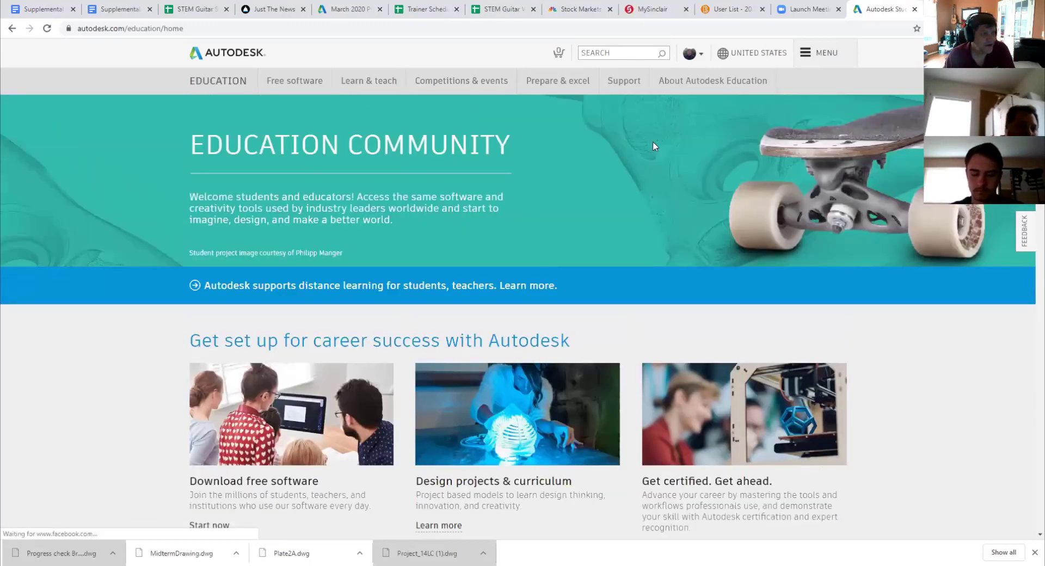
left_click(623, 82)
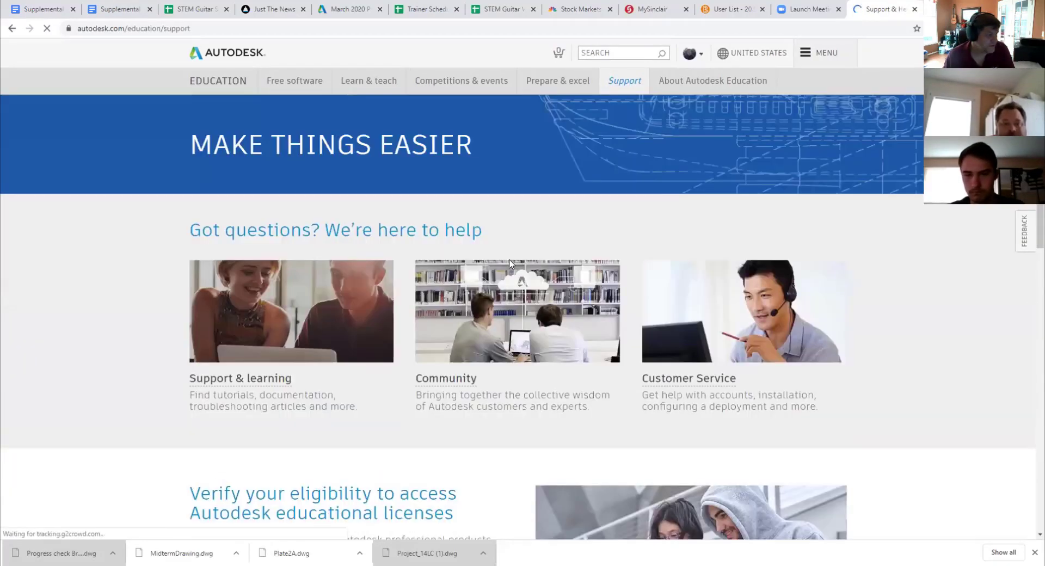
left_click(683, 379)
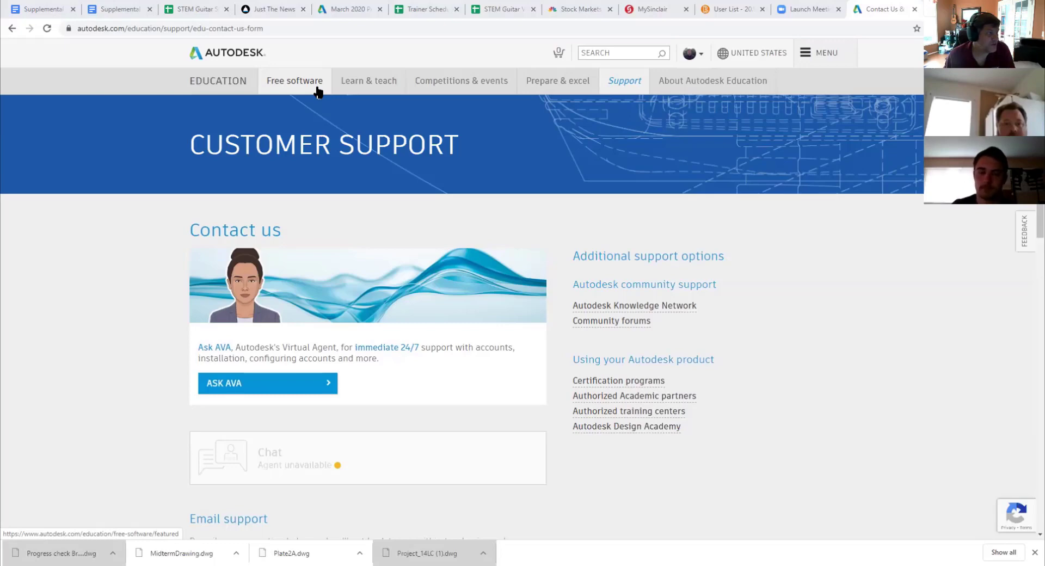
Step: Examine the contact options and the email support form on the Customer Support page
scroll(414, 251, "down", 1)
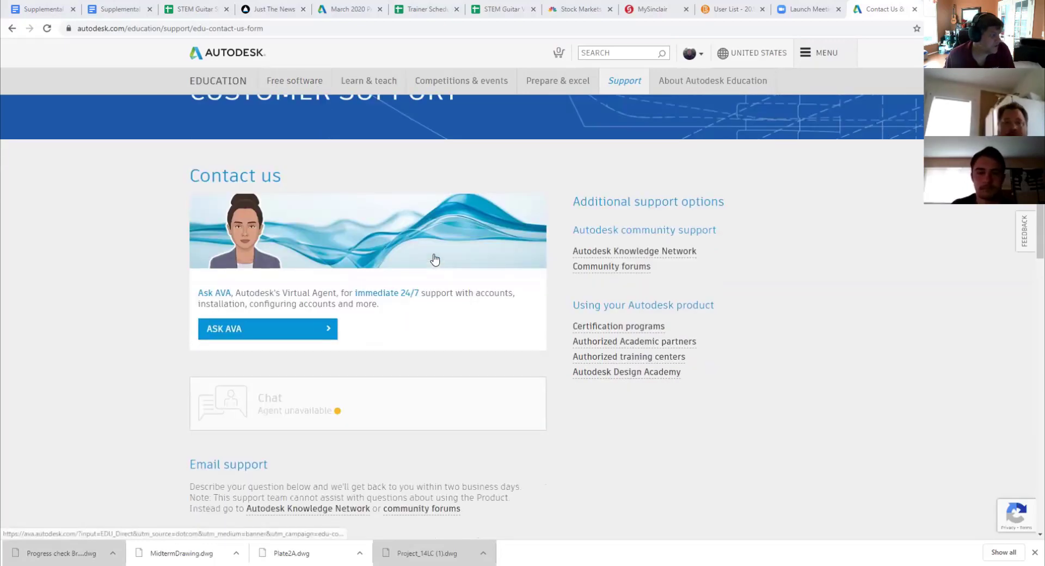
scroll(435, 259, "up", 1)
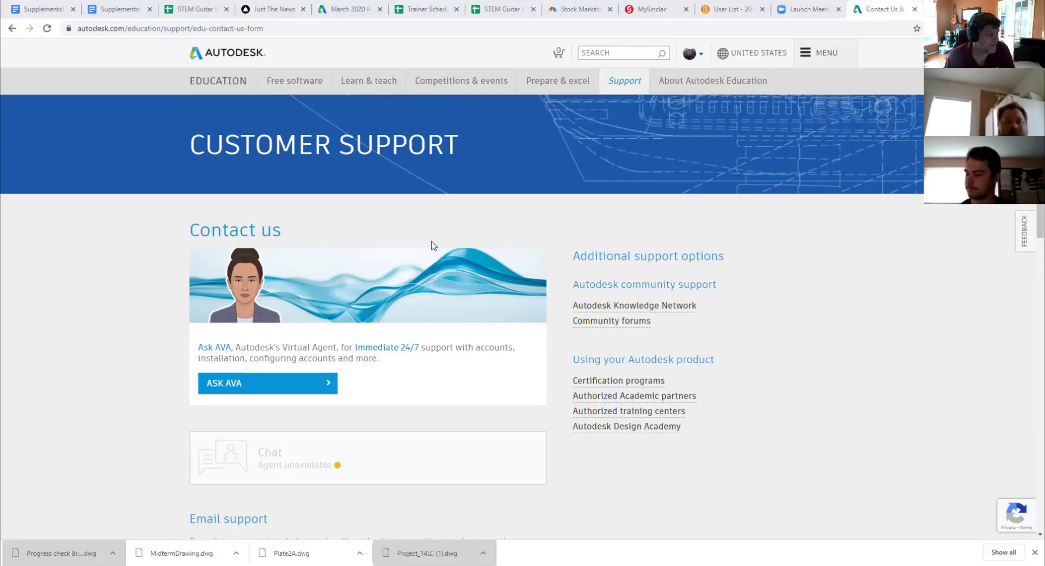
scroll(433, 248, "down", 4)
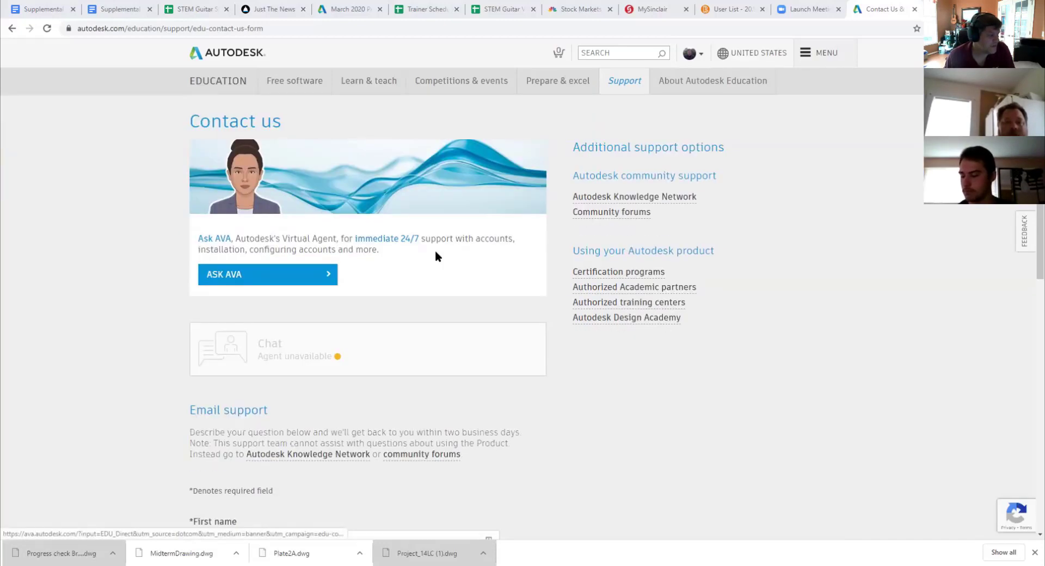
scroll(437, 253, "up", 4)
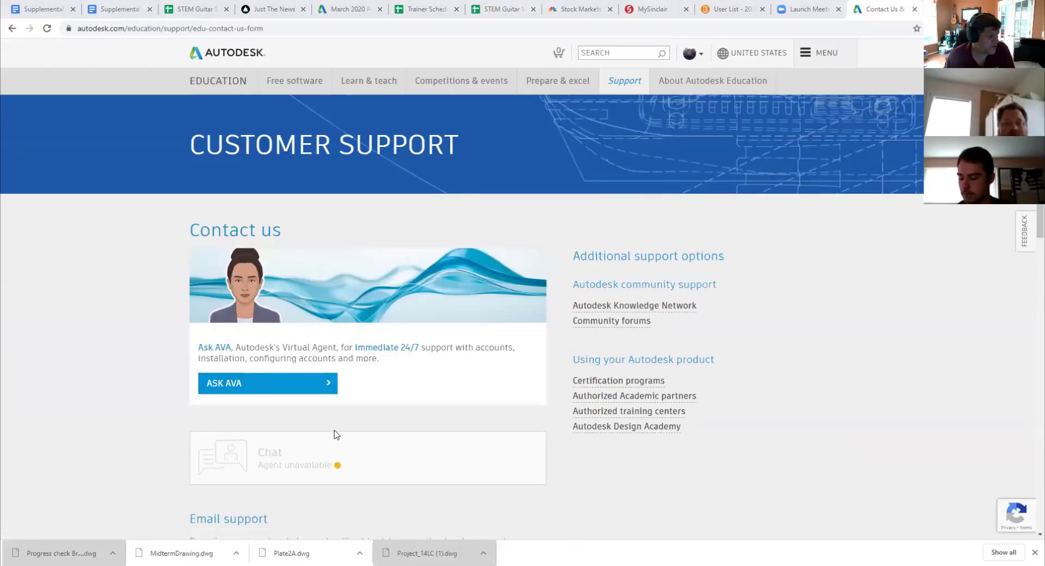
scroll(297, 472, "down", 2)
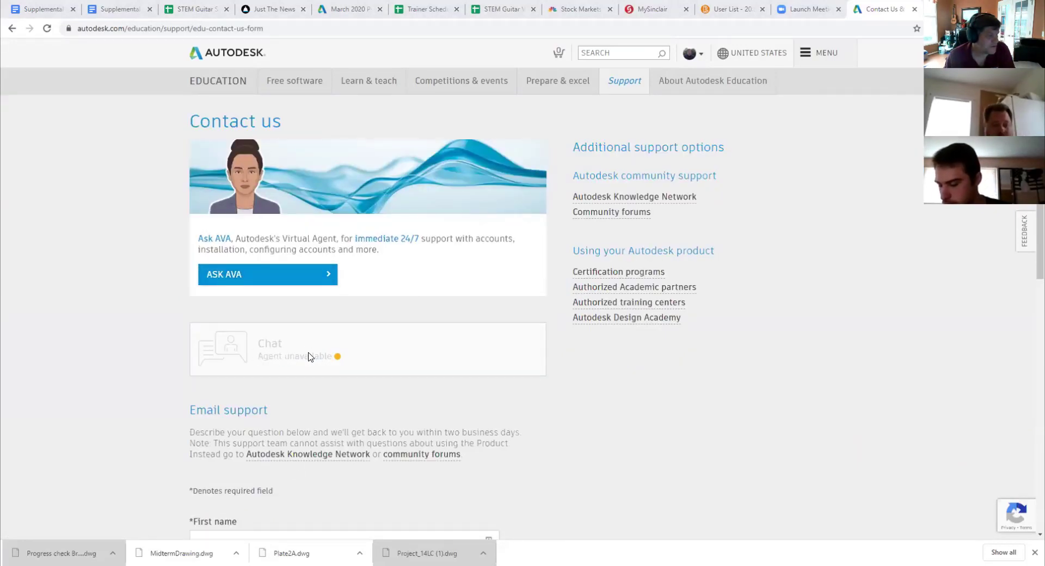
scroll(308, 357, "down", 5)
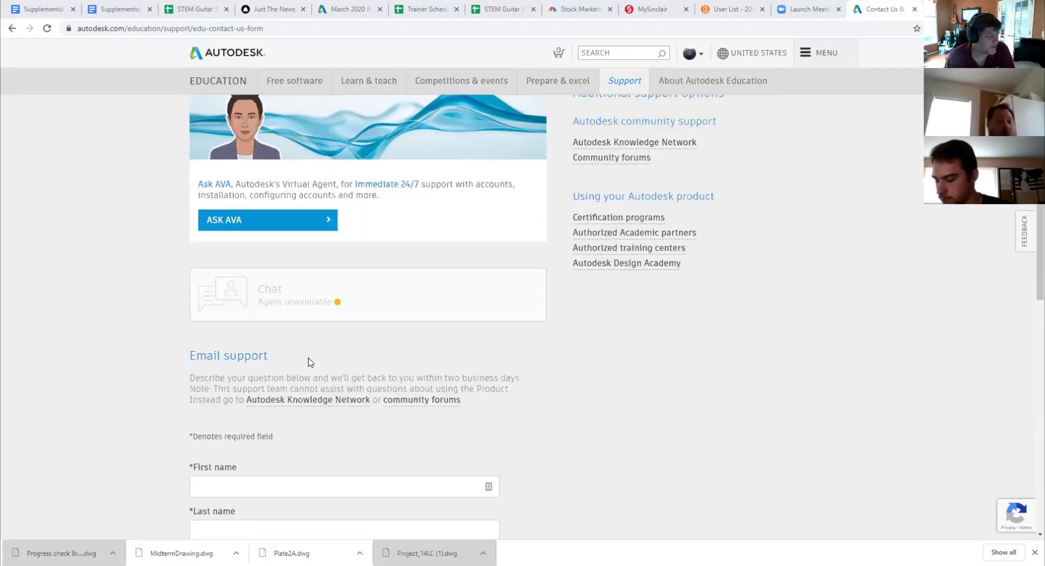
scroll(350, 396, "down", 1)
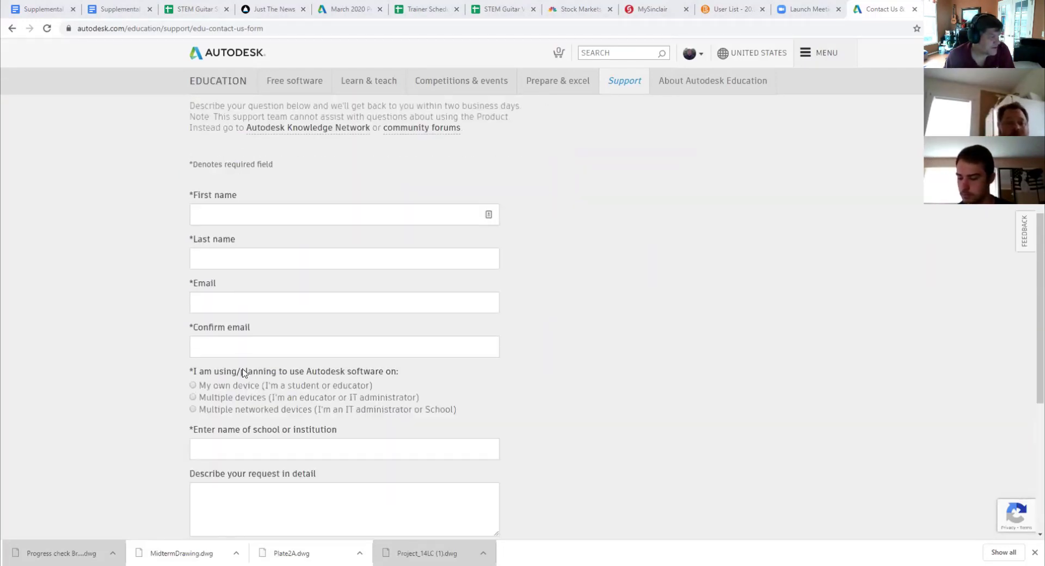
scroll(246, 435, "down", 2)
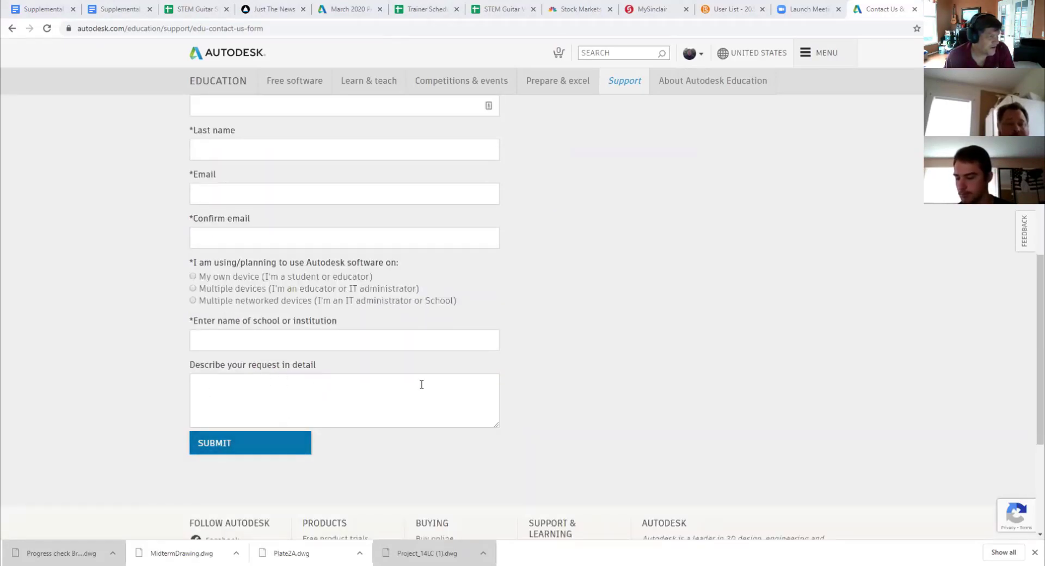
scroll(465, 368, "up", 4)
scroll(467, 371, "up", 6)
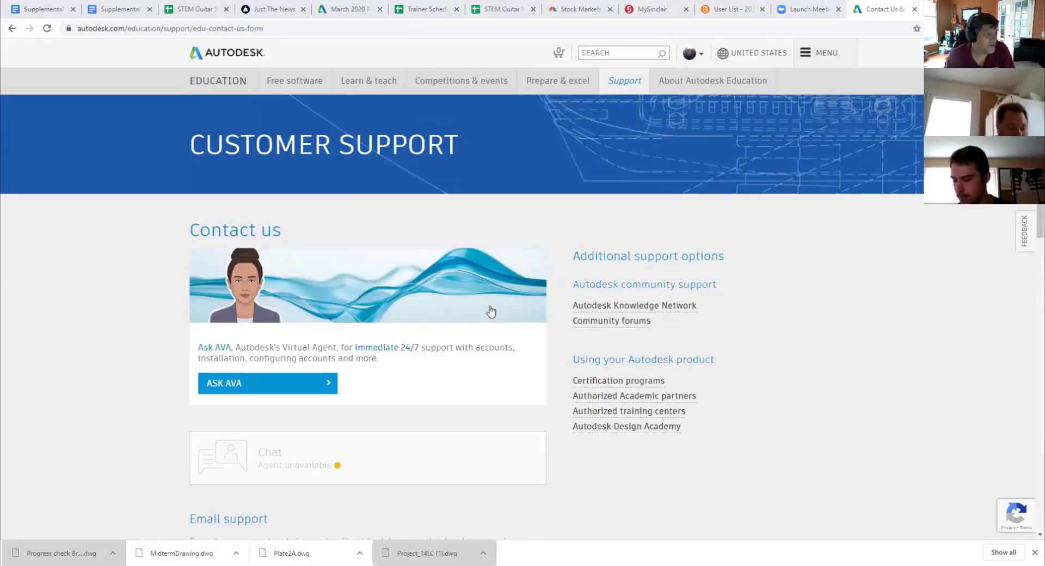
Step: Open the Fusion 360 individual education license page from the free software listing and dismiss the survey invitation
left_click(291, 82)
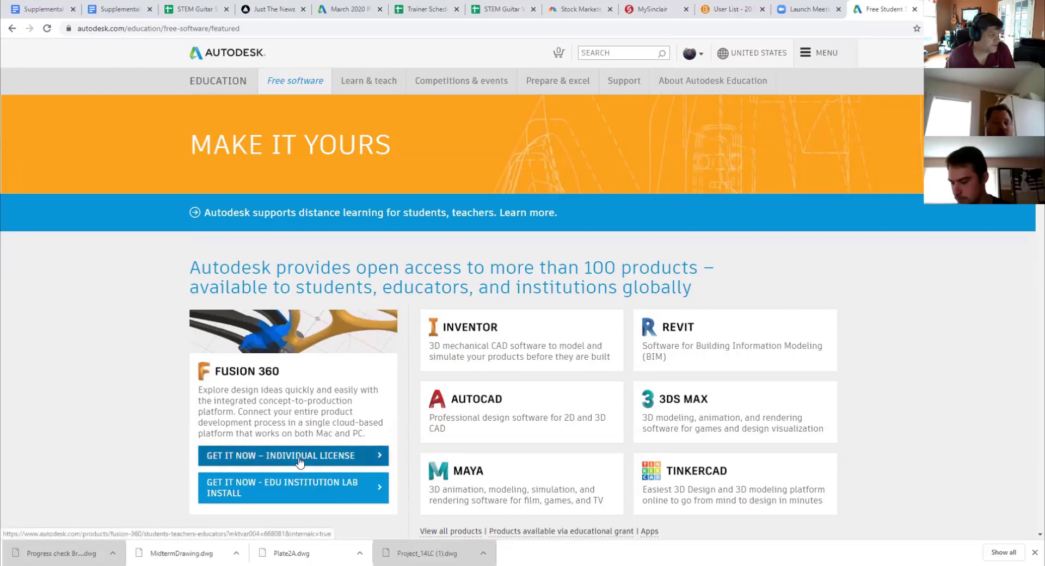
left_click(299, 459)
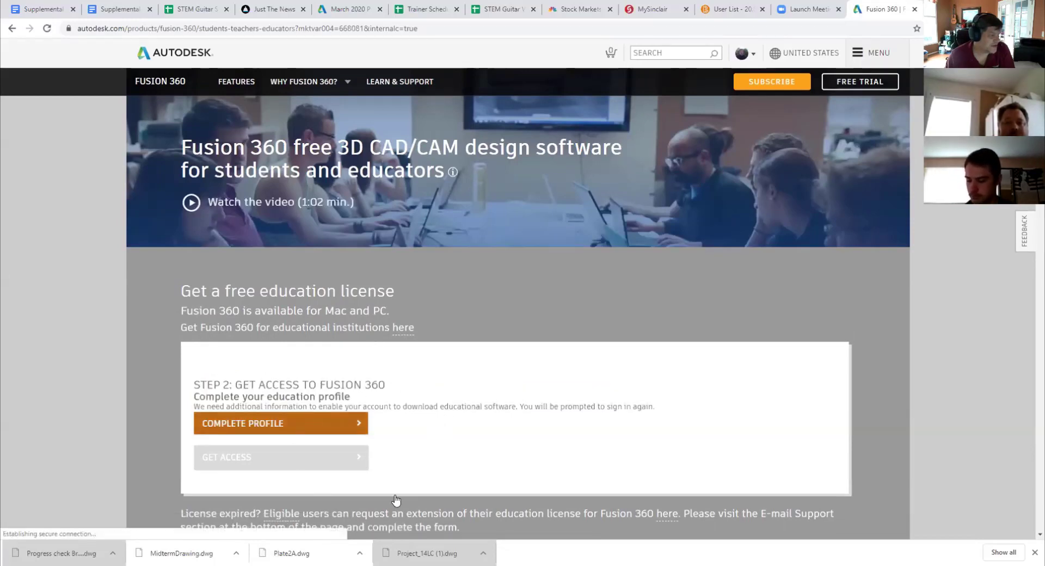
scroll(436, 408, "down", 4)
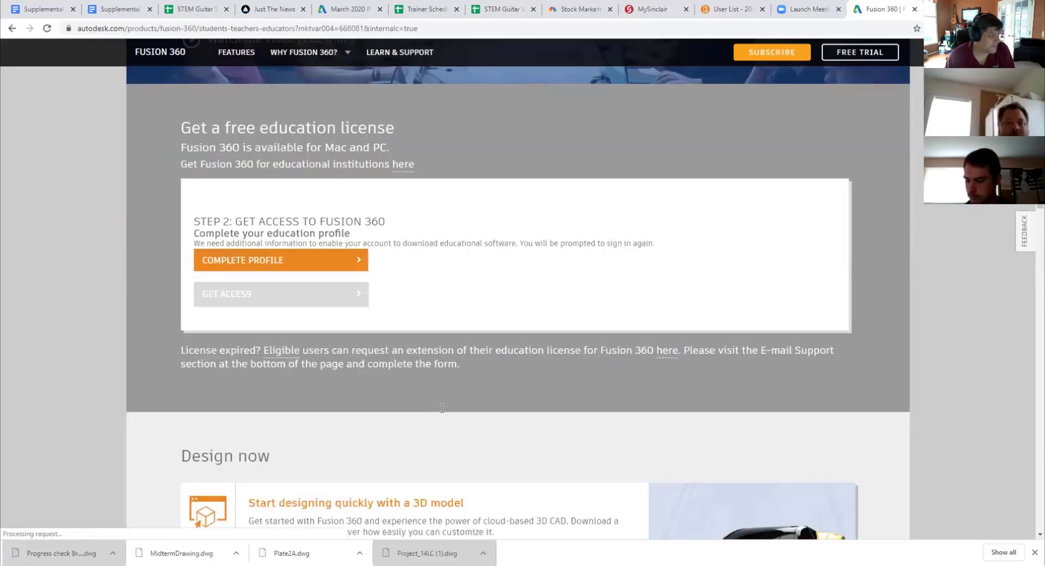
scroll(457, 408, "up", 2)
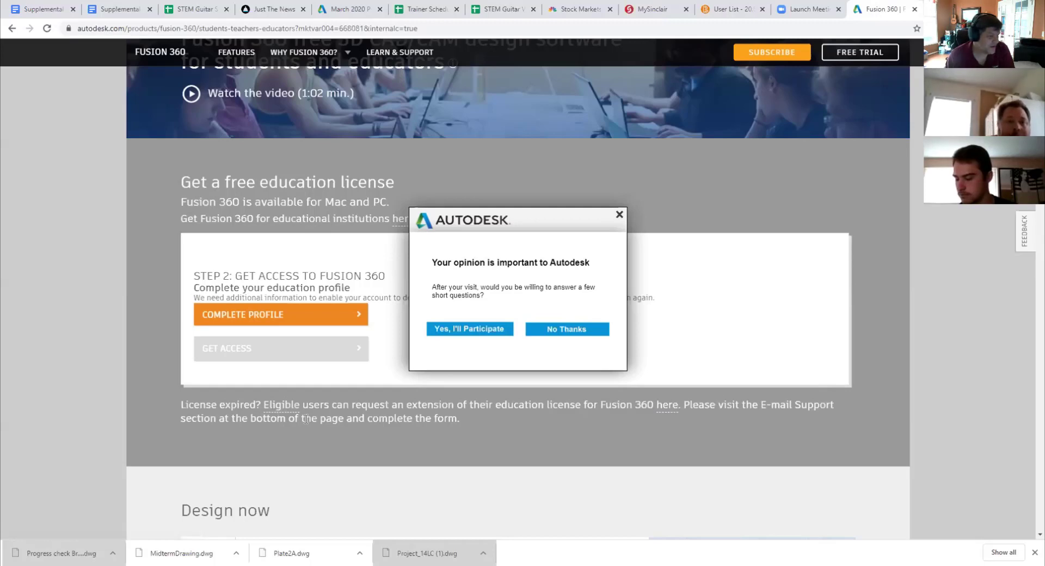
left_click(620, 214)
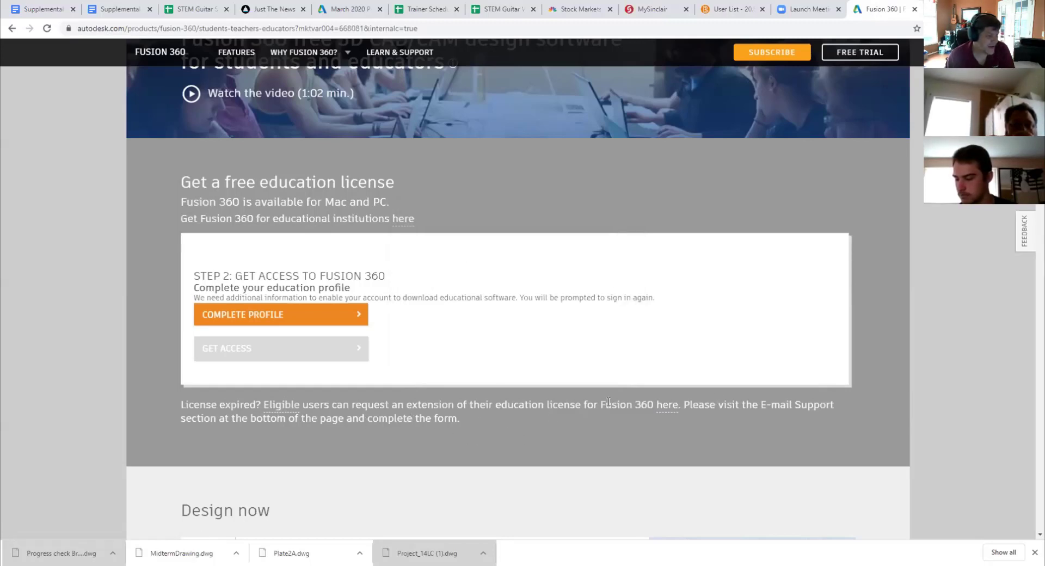
Step: Look through the whole Fusion 360 students and educators page, including the footer's support and learning links
scroll(550, 410, "down", 2)
scroll(550, 410, "down", 10)
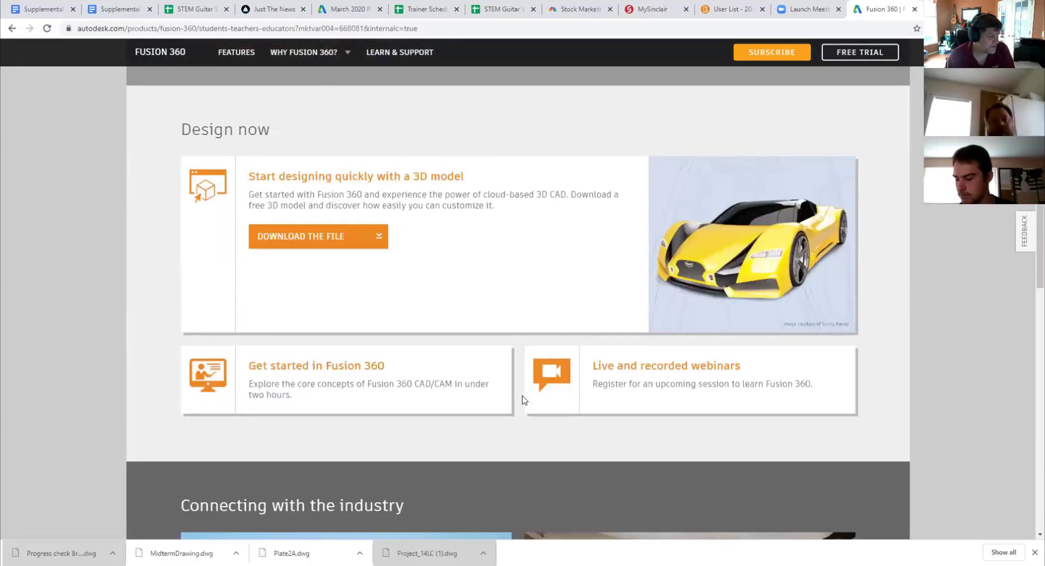
scroll(535, 409, "down", 10)
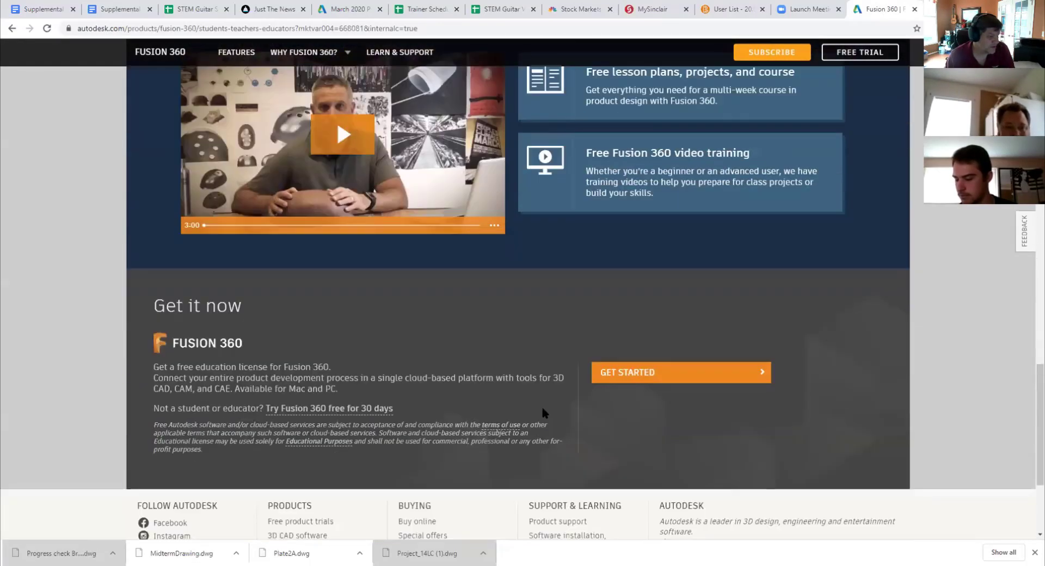
scroll(542, 408, "down", 1)
scroll(543, 408, "up", 1)
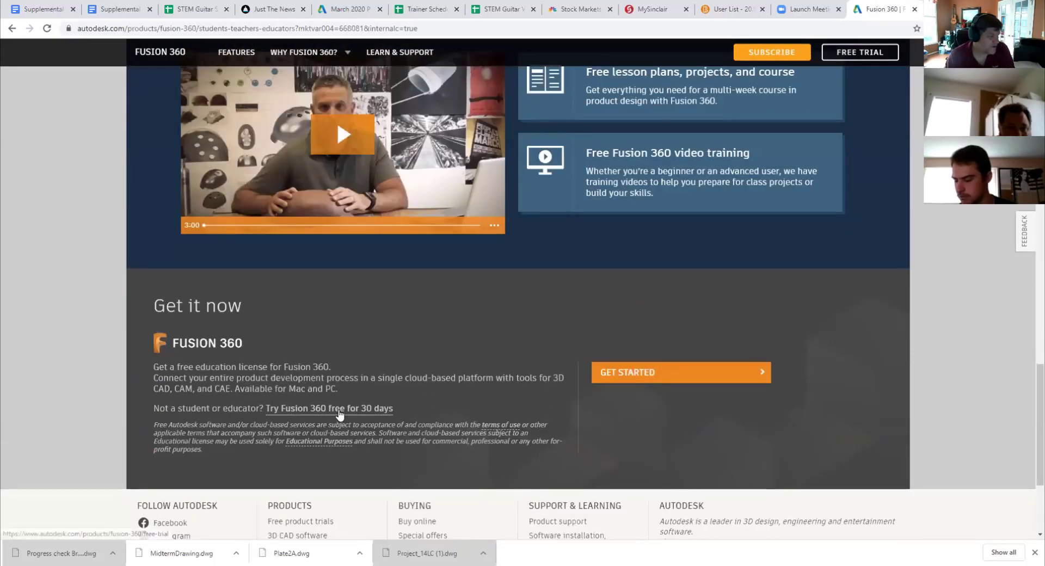
scroll(351, 441, "down", 1)
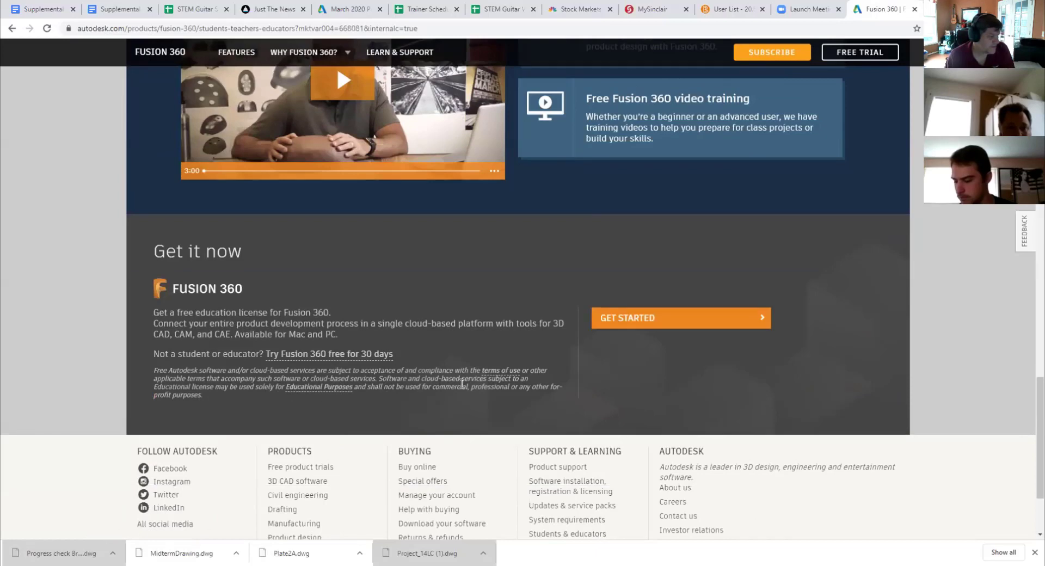
scroll(505, 393, "down", 3)
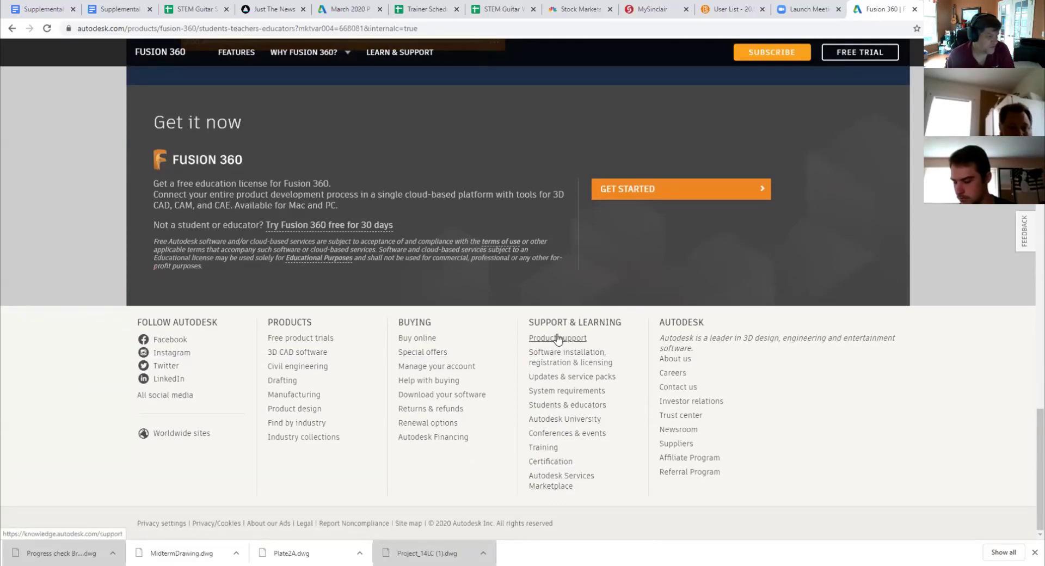
scroll(554, 341, "up", 2)
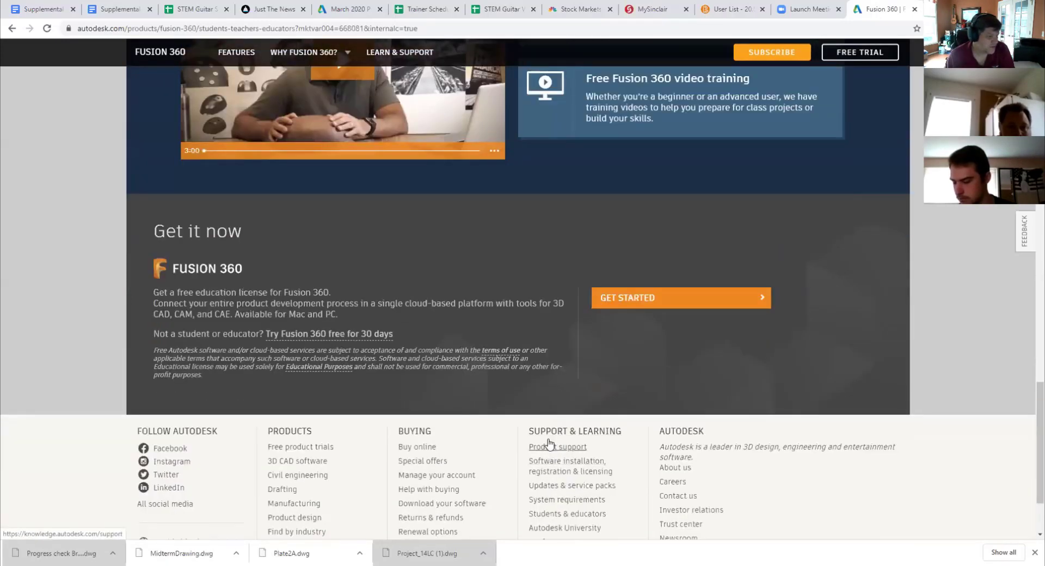
scroll(560, 389, "up", 8)
scroll(544, 228, "up", 3)
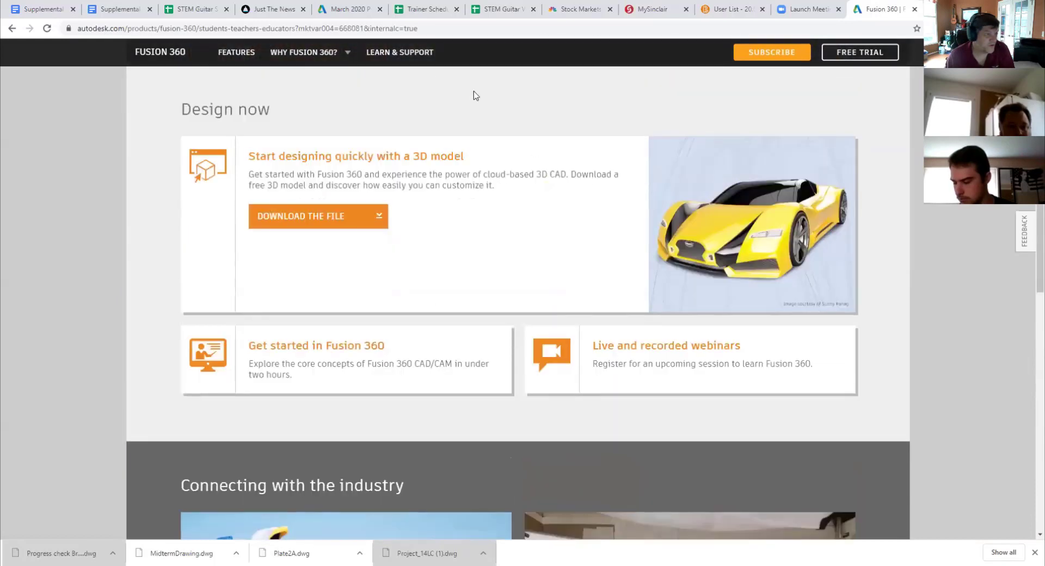
scroll(401, 51, "up", 10)
scroll(403, 53, "up", 2)
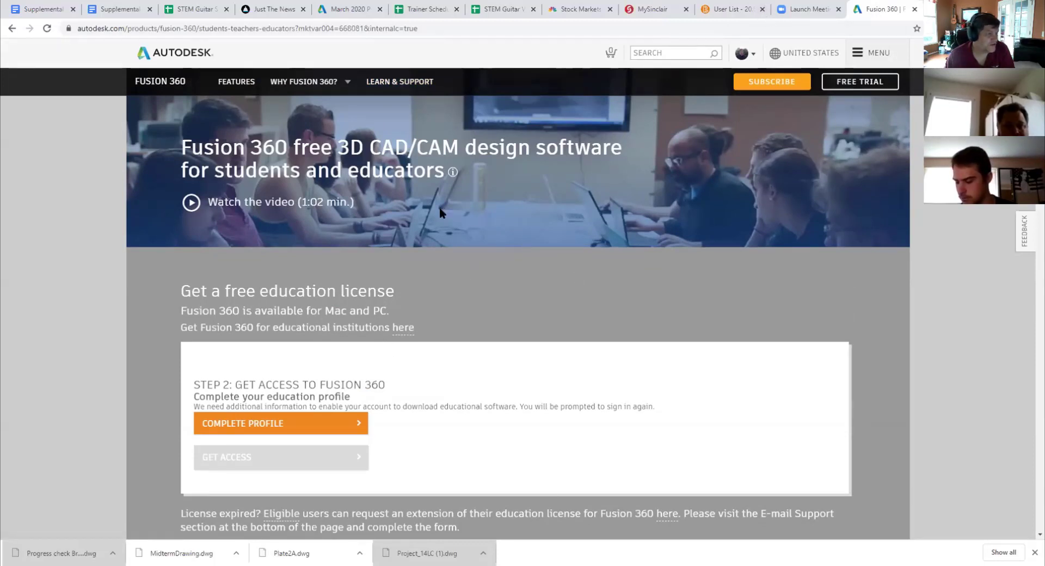
Step: Return to the Customer Support page, open its Community forums link and decline the feedback survey
left_click(12, 28)
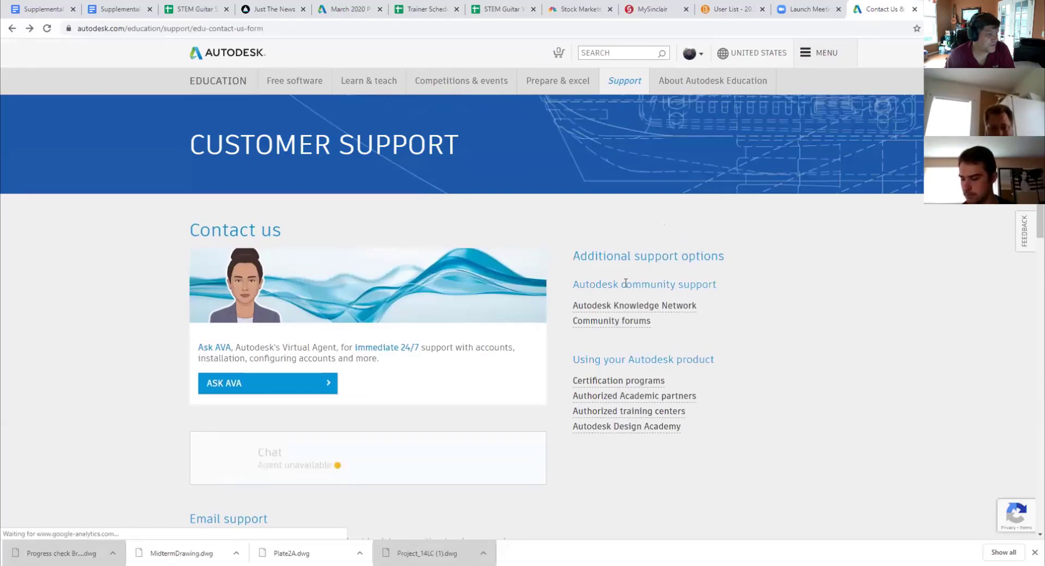
left_click(603, 320)
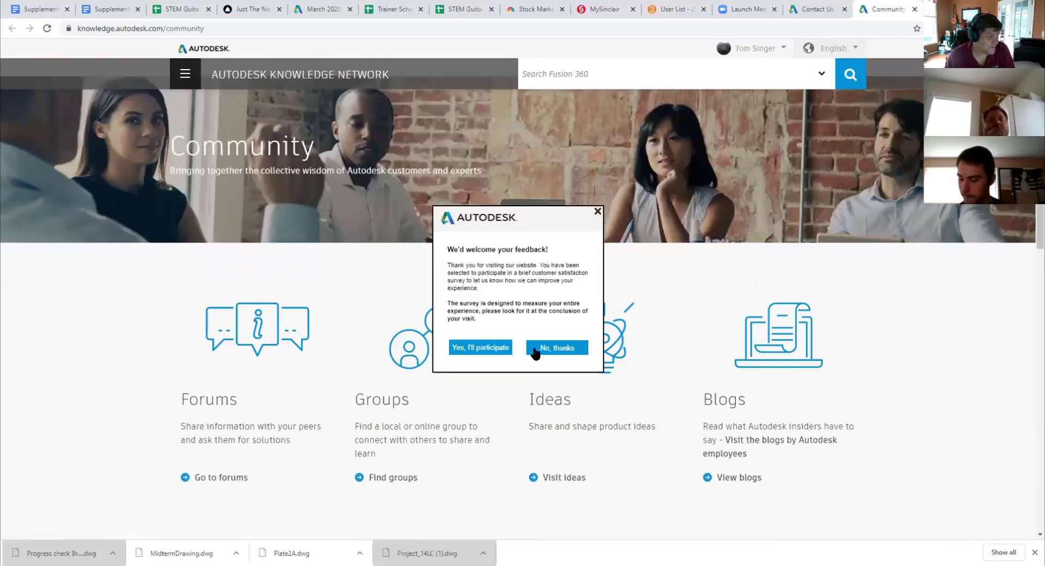
left_click(535, 351)
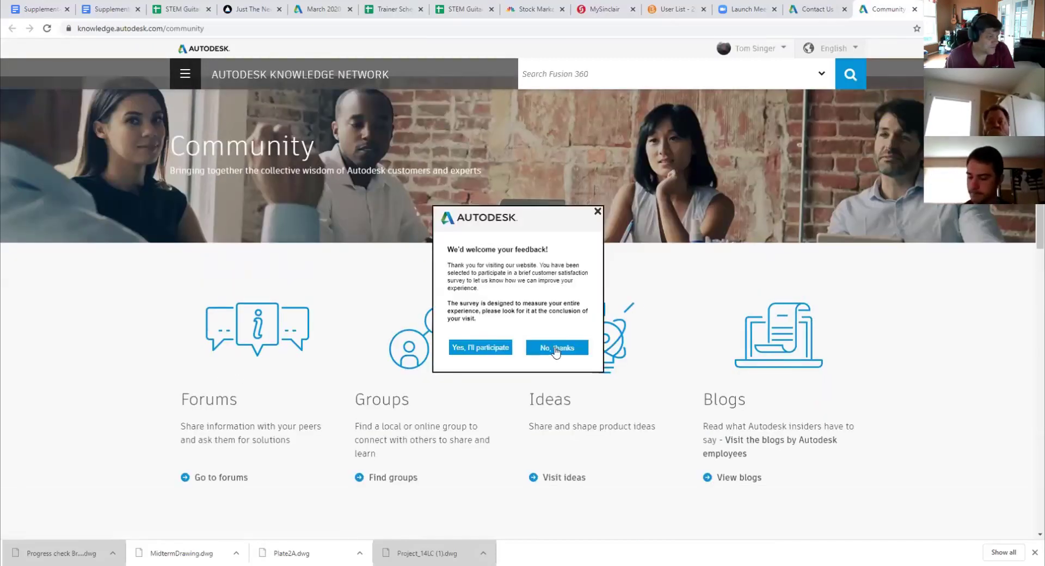
Step: Go to the Autodesk forums from the Community page and open the Fusion 360 product forum
left_click(213, 479)
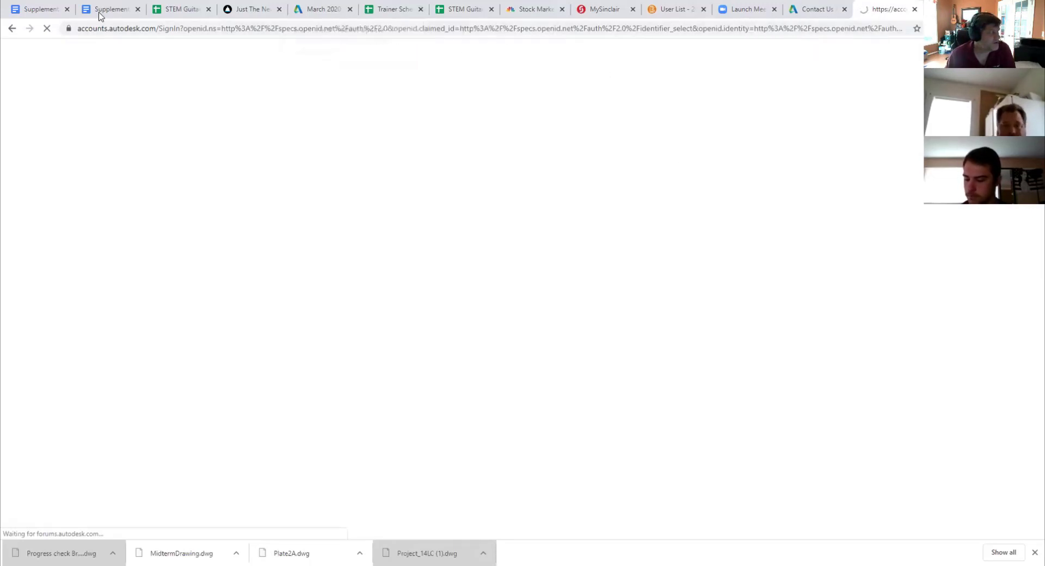
left_click(13, 28)
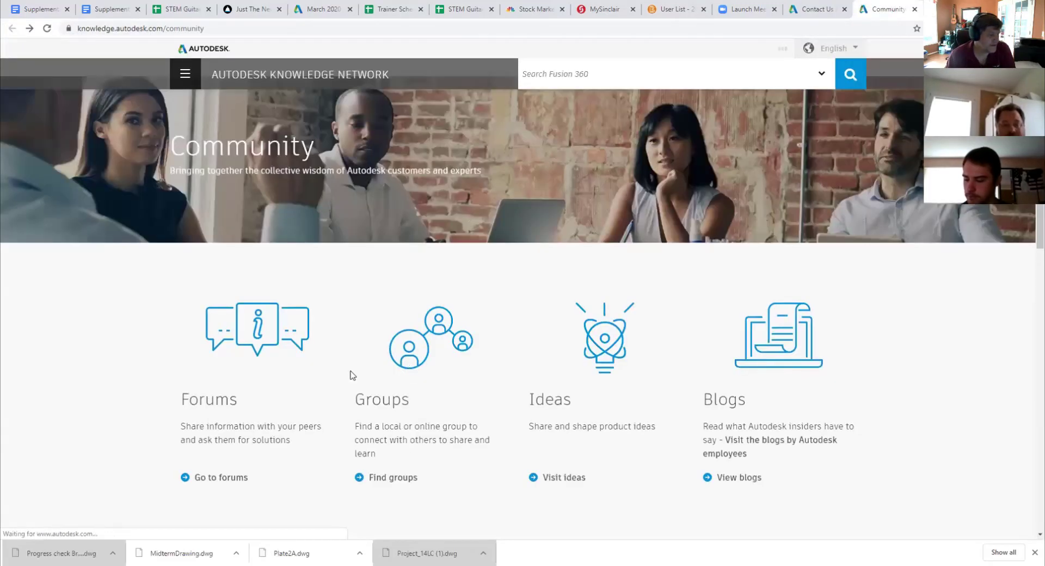
left_click(216, 478)
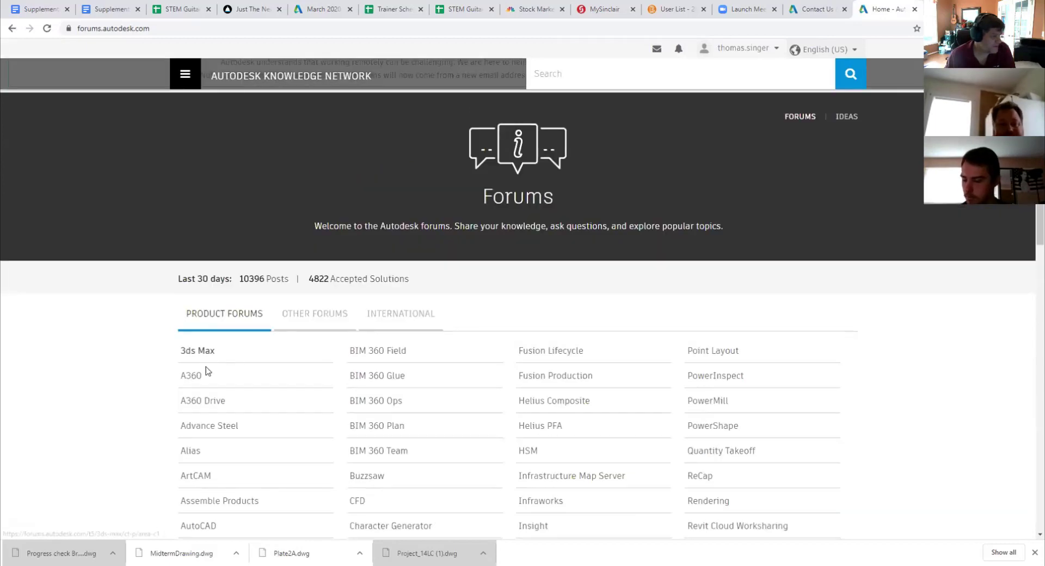
scroll(205, 426, "down", 4)
scroll(221, 448, "down", 5)
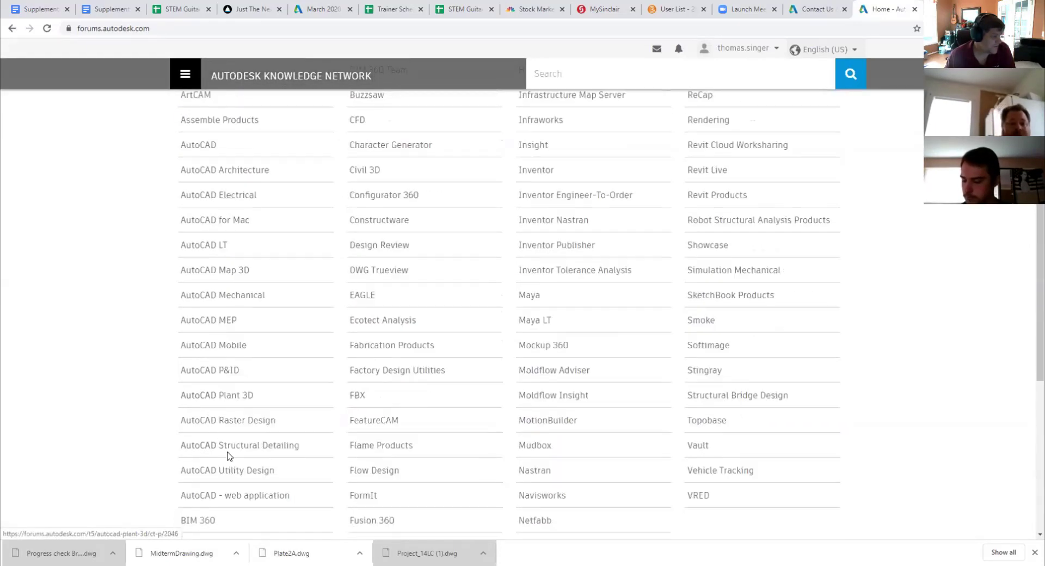
scroll(220, 448, "up", 1)
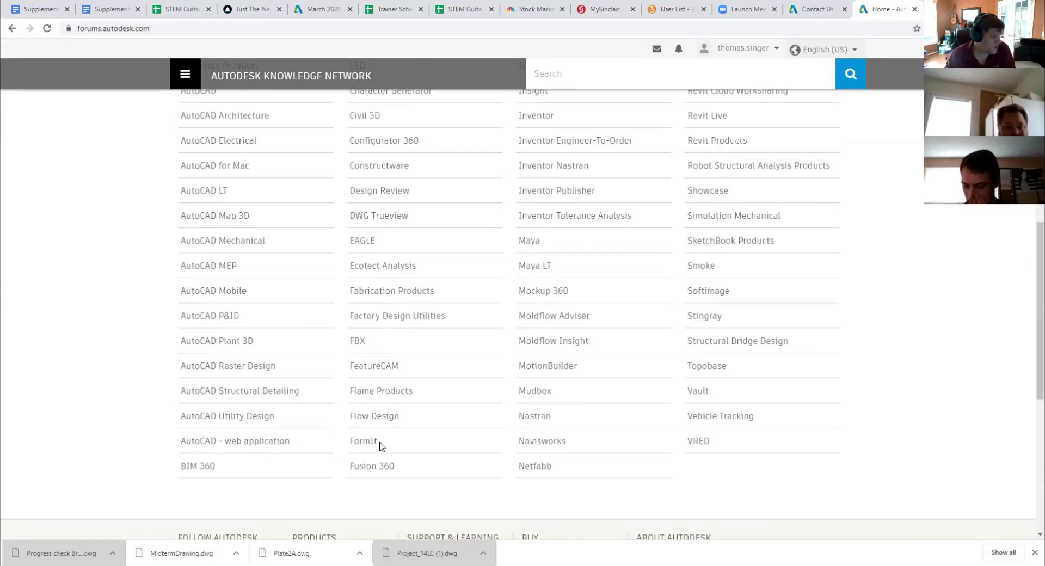
left_click(371, 469)
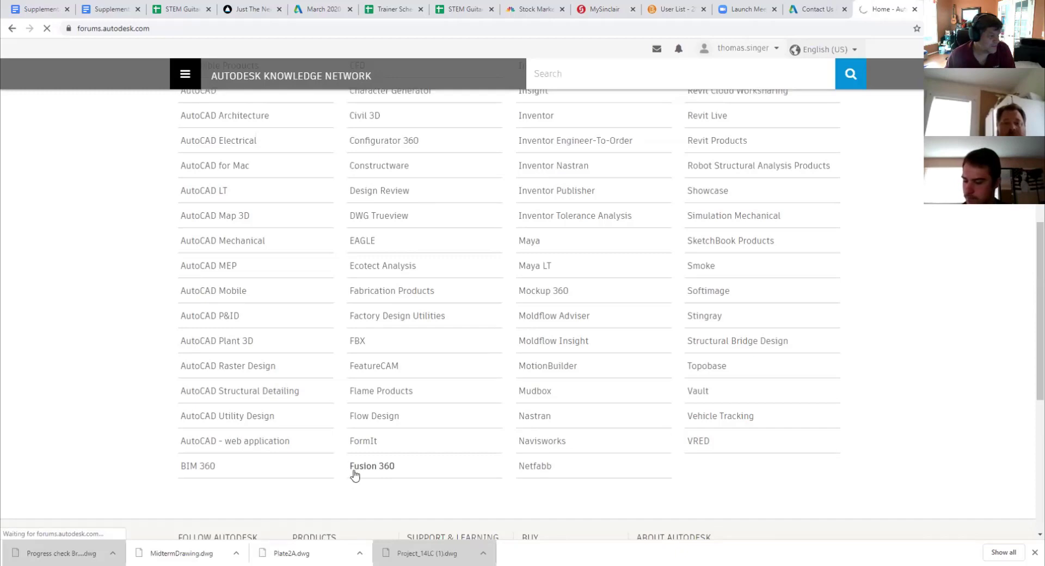
Step: Try to open the Fusion 360 product forum from the forums list, and return to the Customer Support page's contact options
left_click(374, 466)
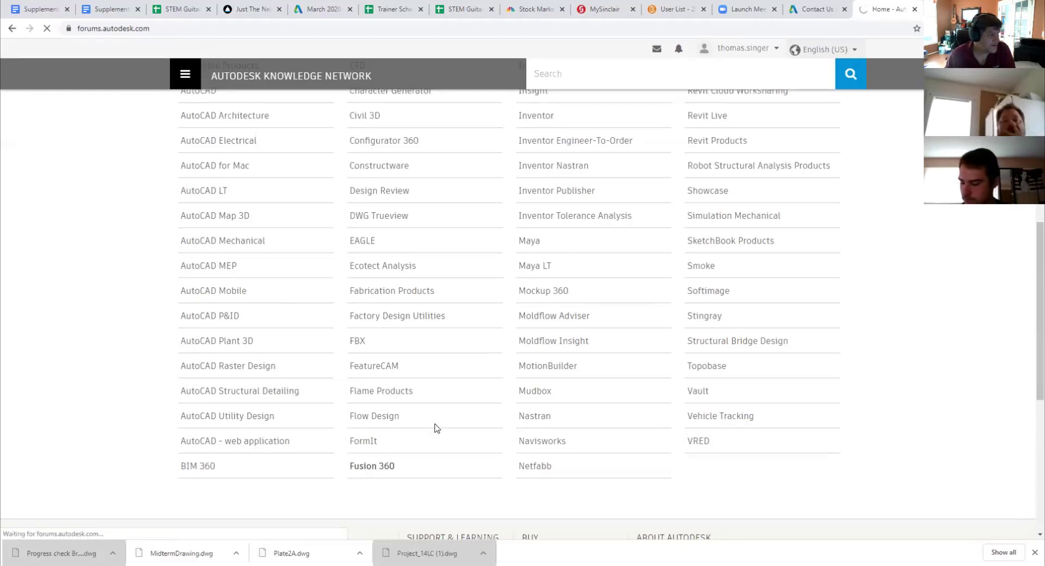
scroll(435, 428, "up", 6)
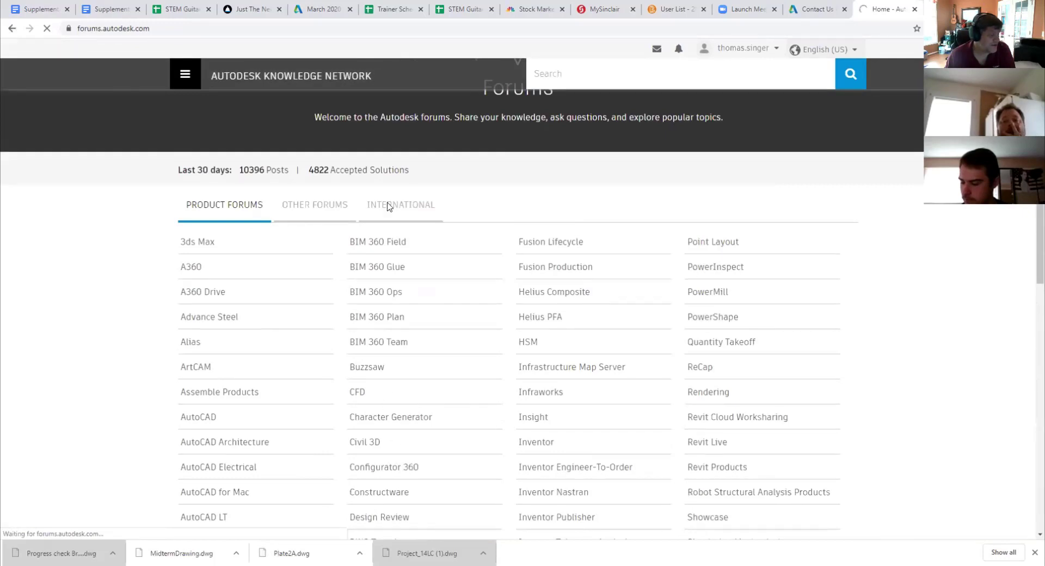
scroll(381, 272, "down", 6)
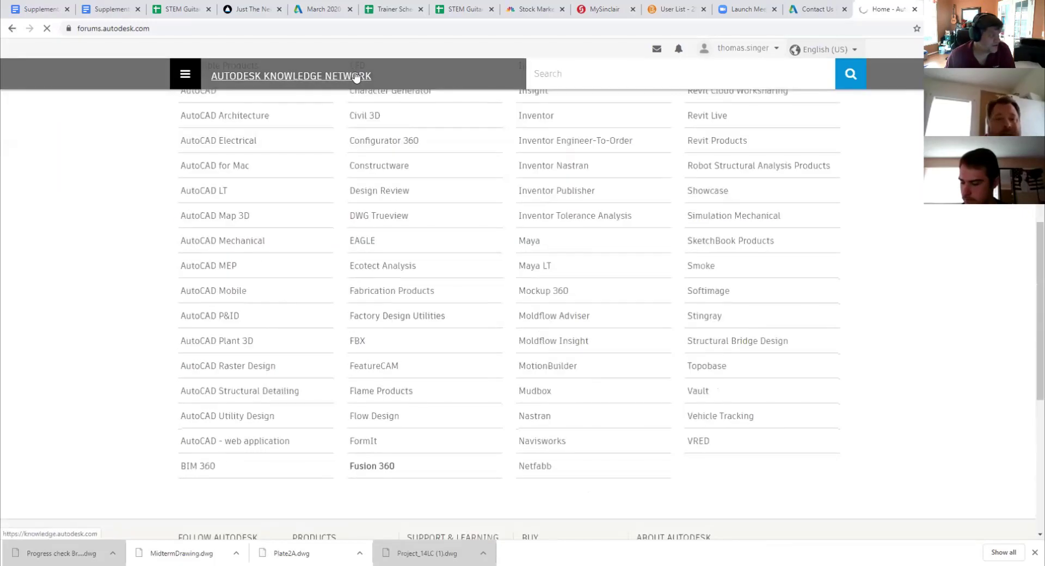
scroll(463, 180, "up", 9)
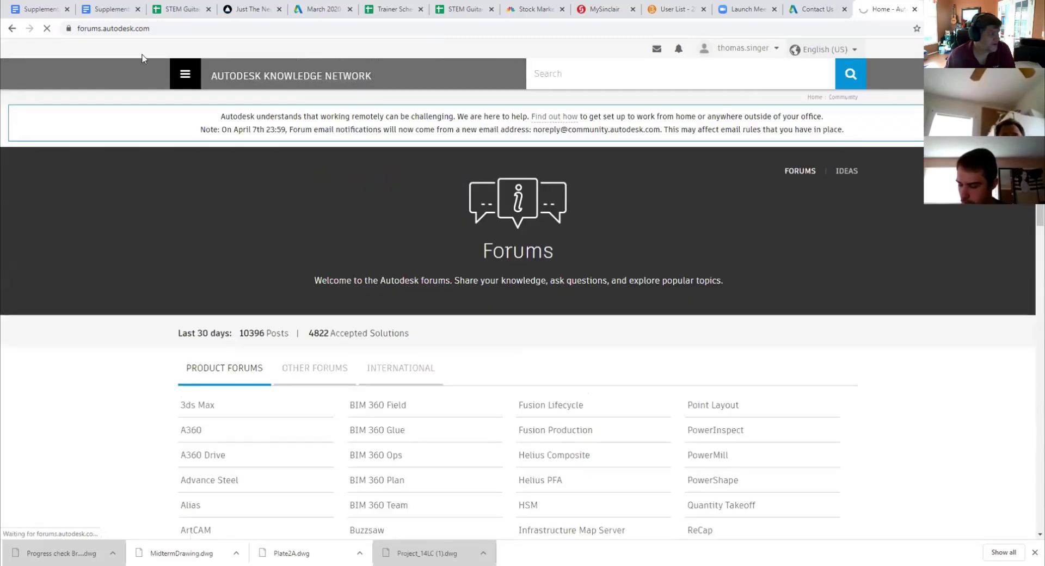
left_click(13, 27)
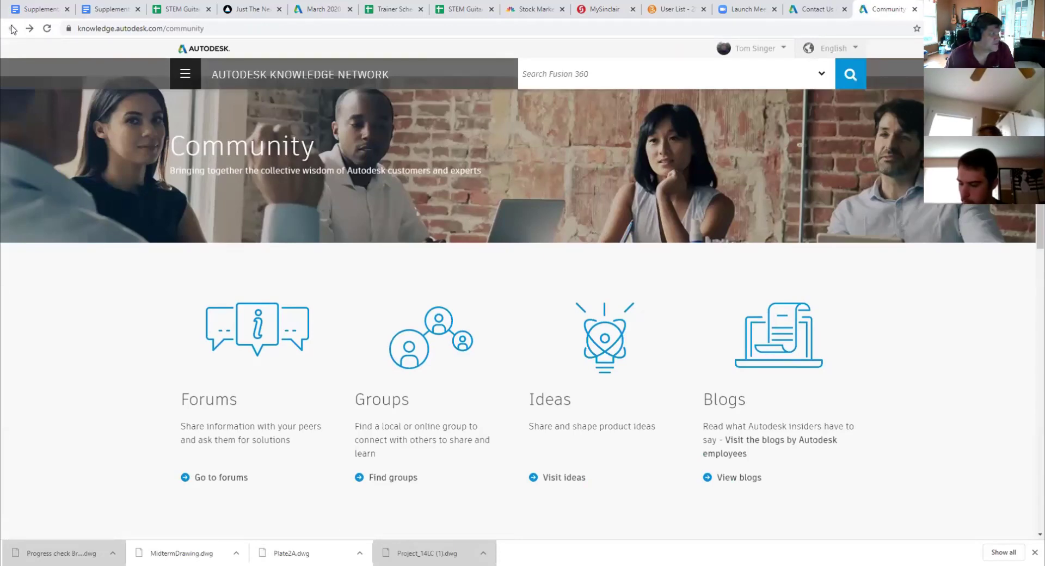
left_click(825, 9)
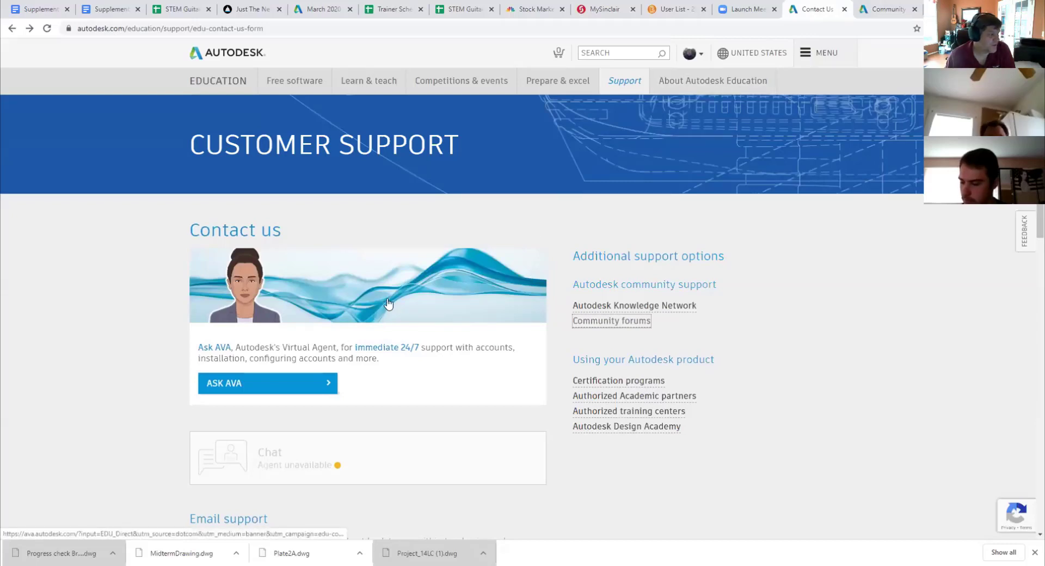
scroll(407, 202, "down", 1)
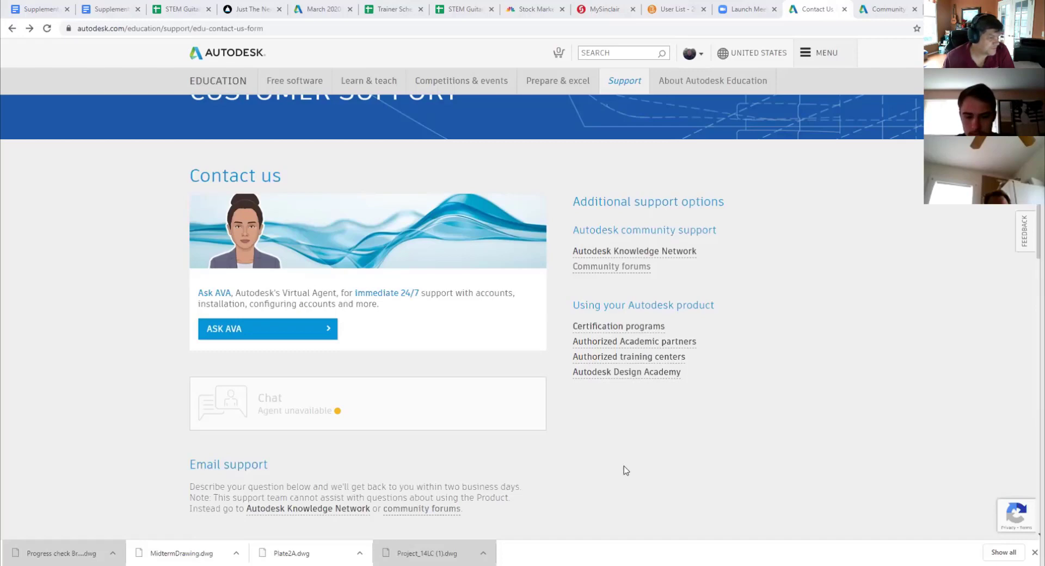
Step: Switch to Fusion 360 and create a new design alongside the open auger model
key("alt+Tab")
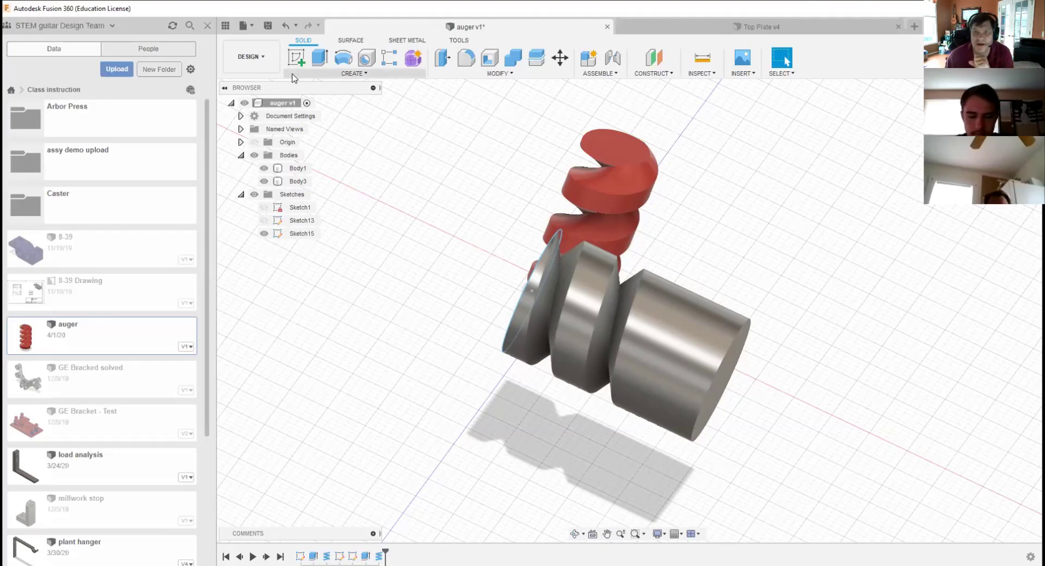
left_click(342, 74)
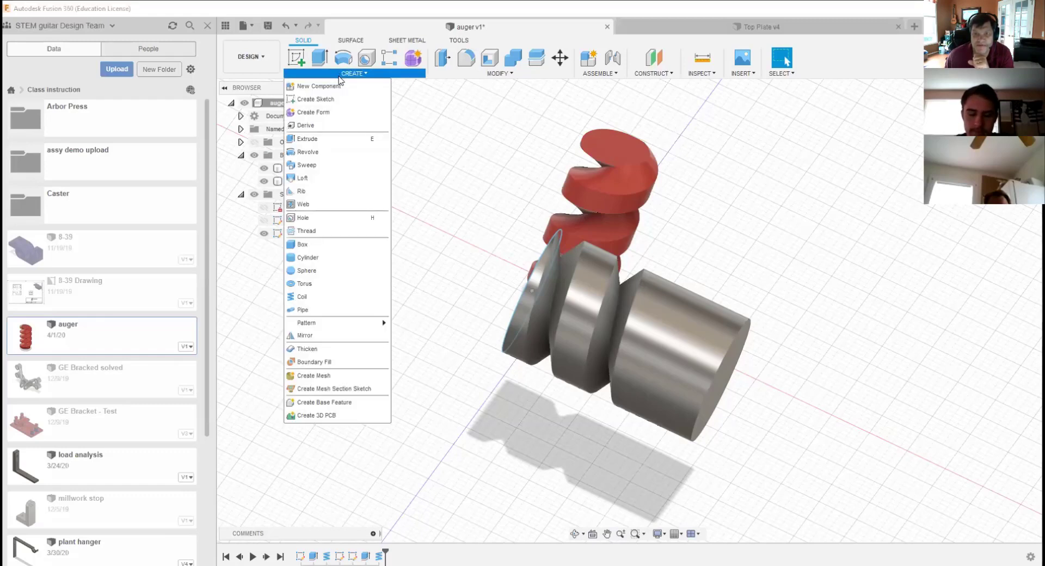
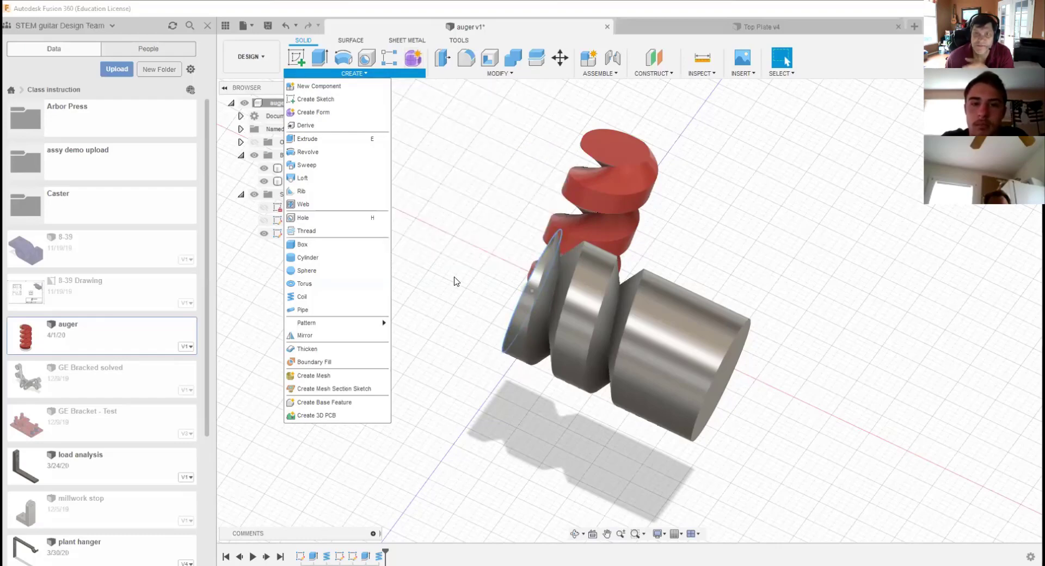
left_click(601, 73)
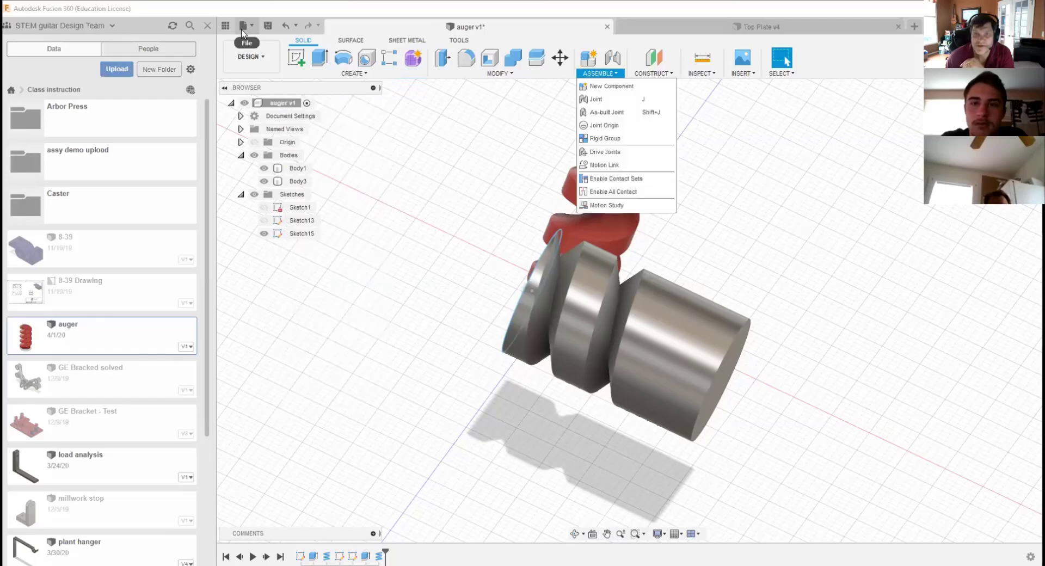
left_click(250, 25)
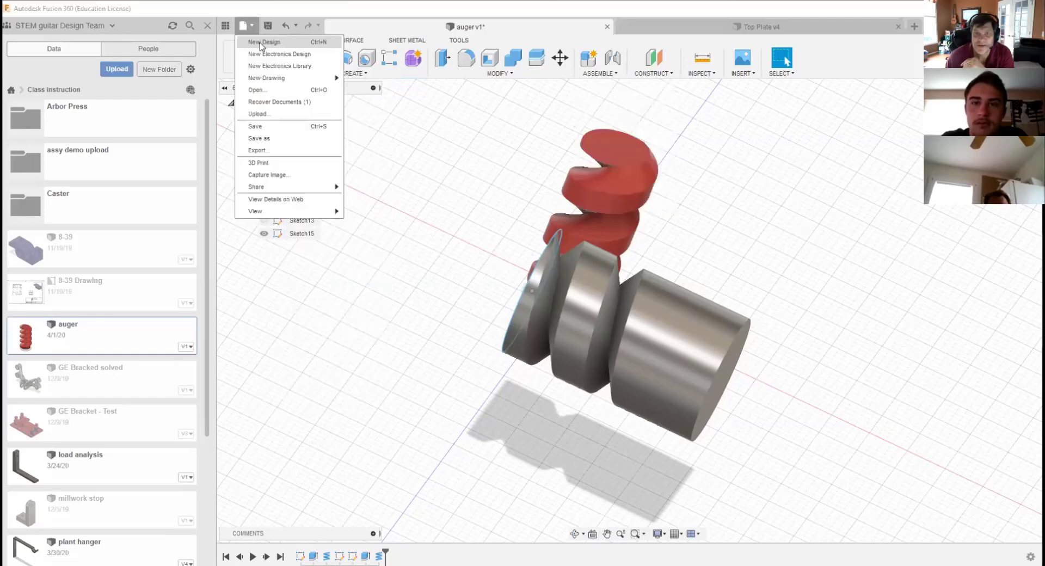
left_click(261, 43)
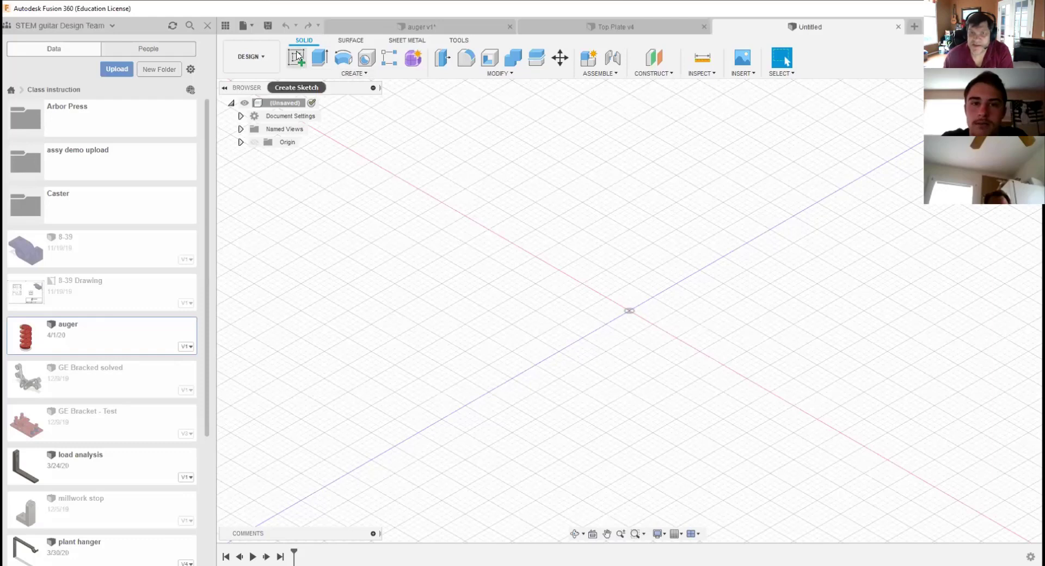
Step: Start a sketch on the horizontal XZ plane and draw a two-point rectangle from the origin, about 2.1 in high
left_click(297, 58)
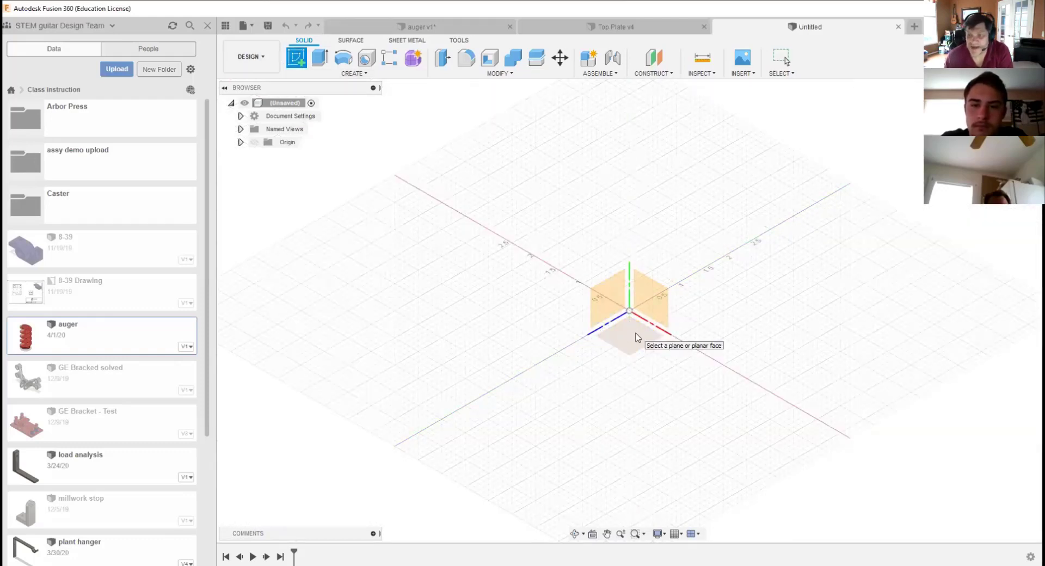
left_click(637, 335)
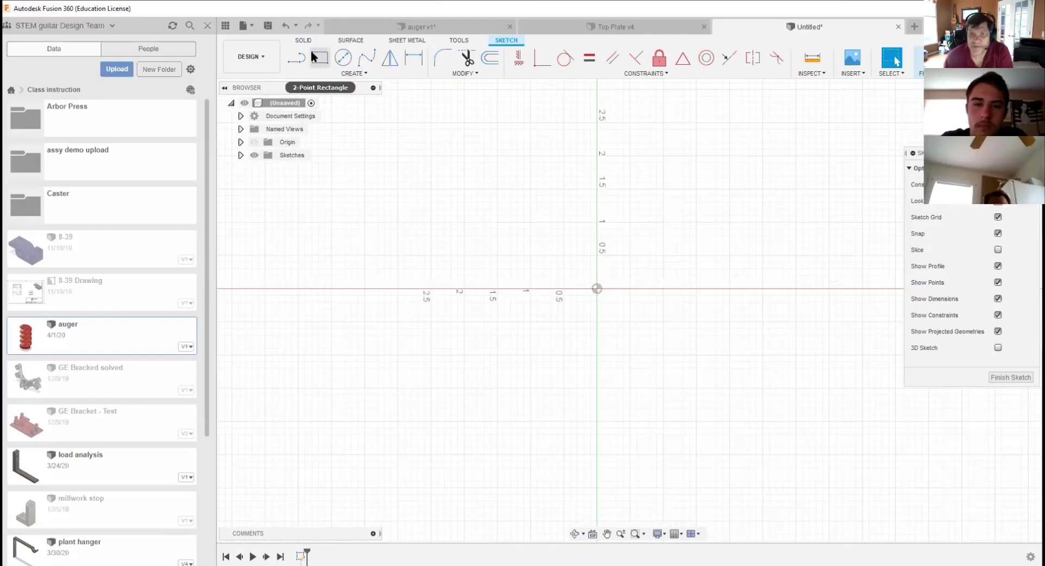
left_click(320, 57)
left_click(596, 287)
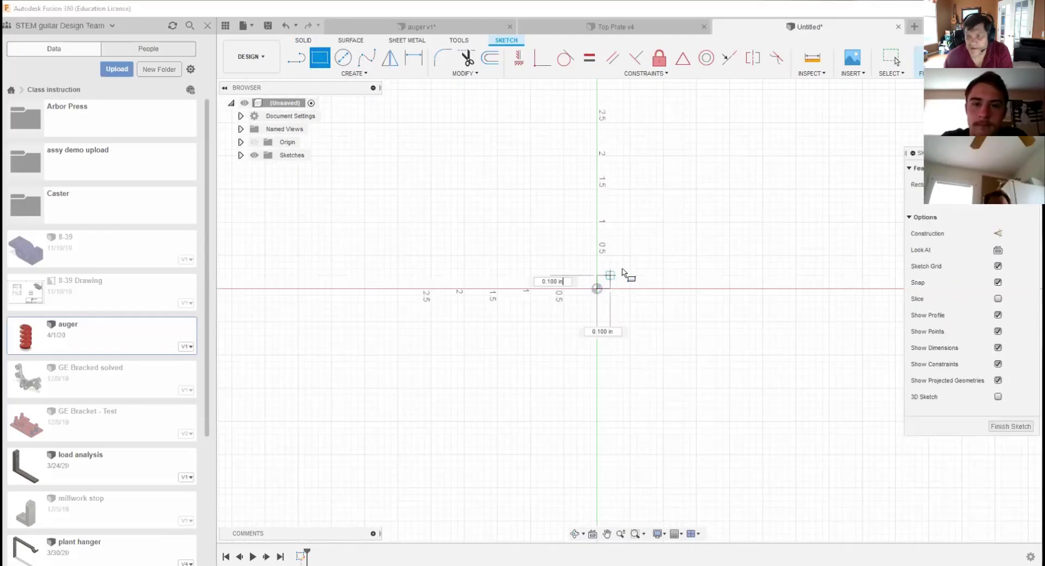
left_click(784, 151)
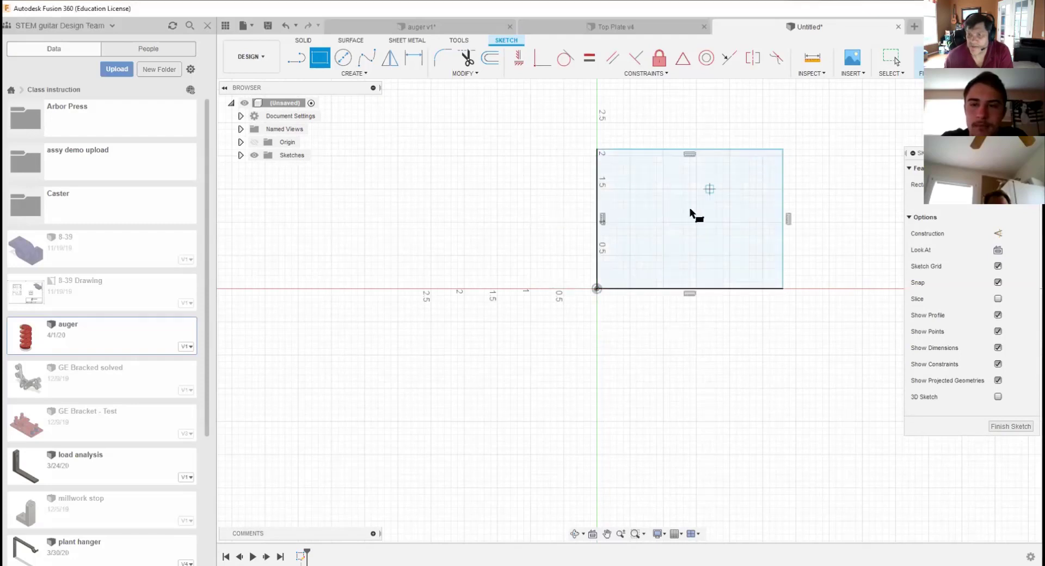
Step: Dimension the rectangle to 3.00 in high and 2.00 in wide, and finish the sketch
left_click(414, 57)
left_click(597, 208)
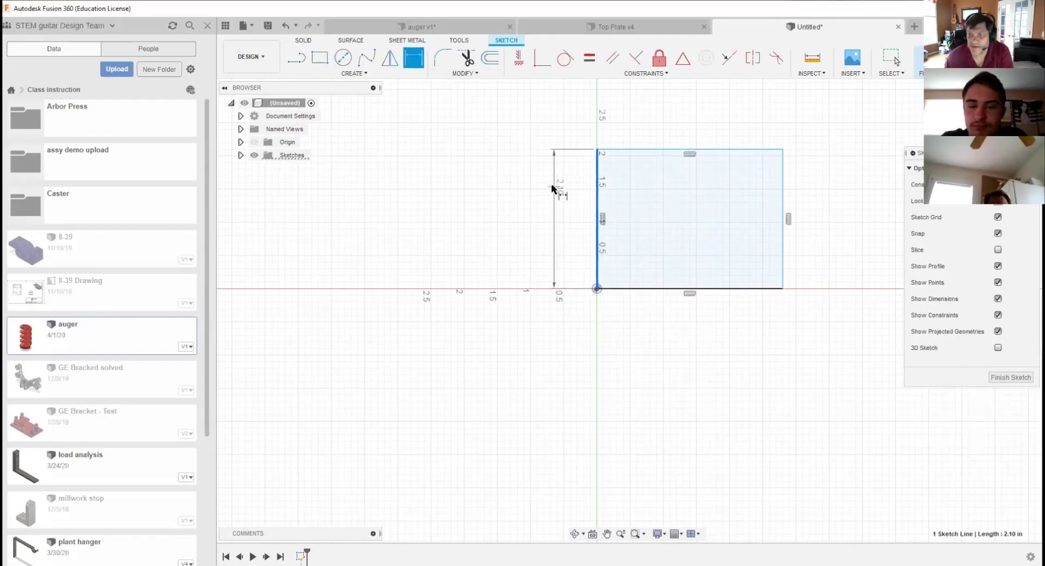
left_click(546, 206)
type("3")
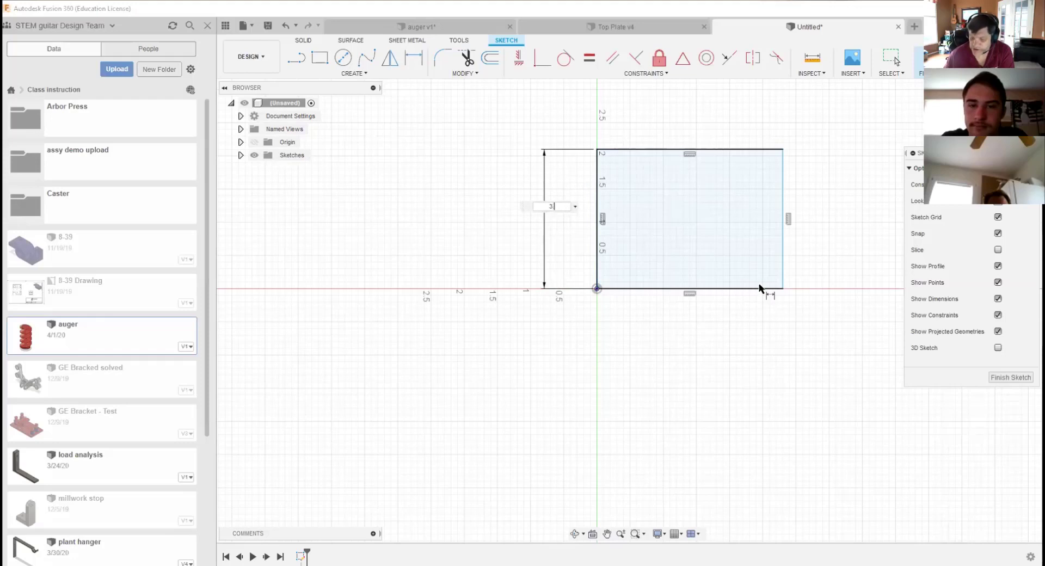
type(".0")
key("Return")
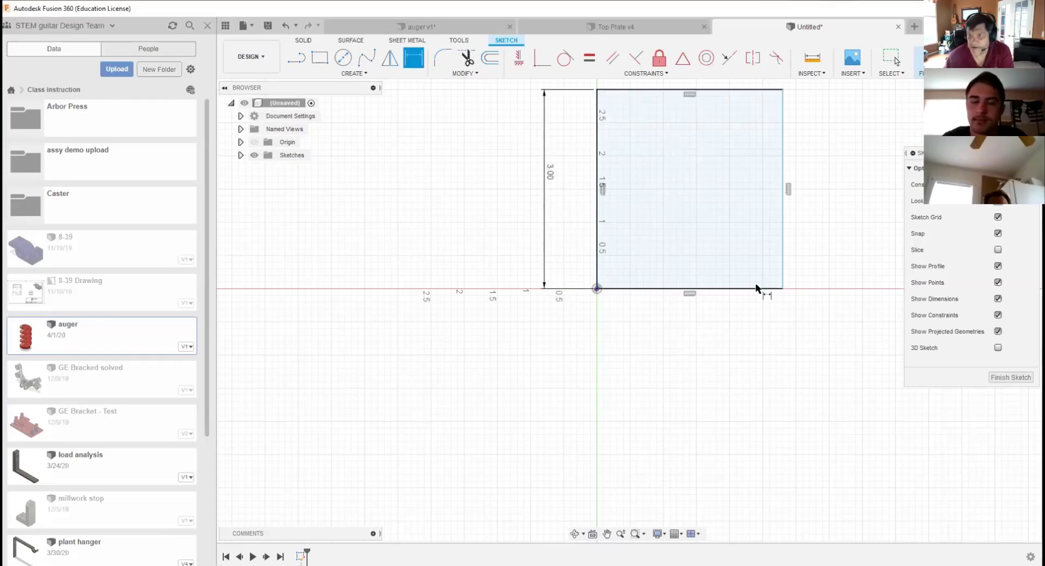
left_click(700, 289)
left_click(702, 342)
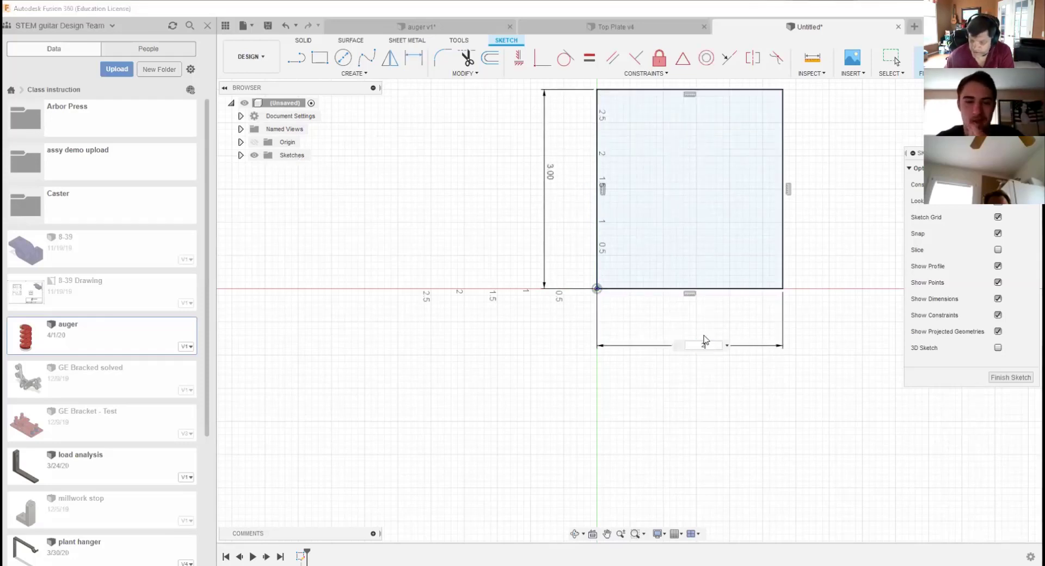
key("Return")
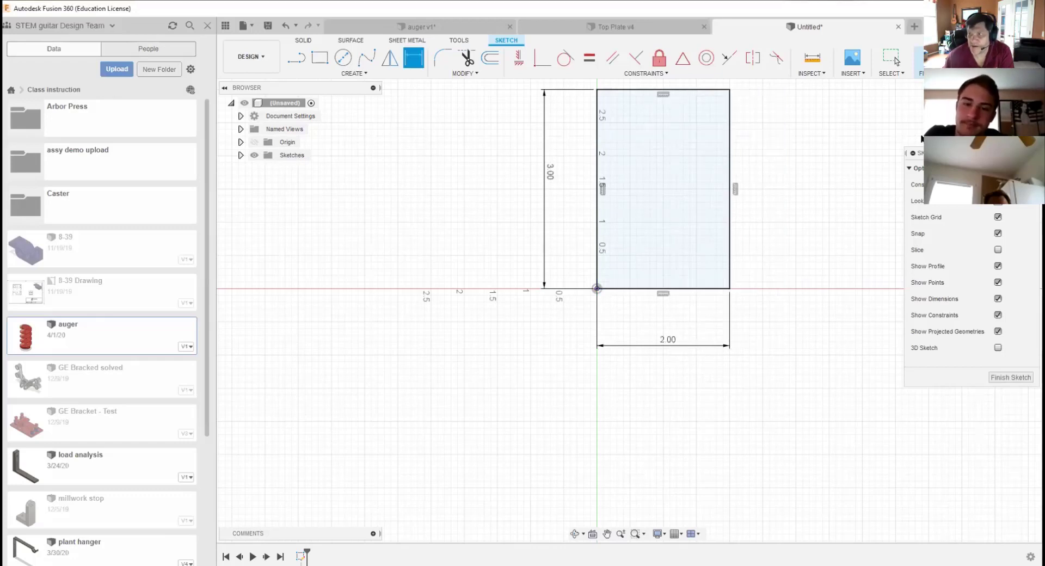
left_click(933, 59)
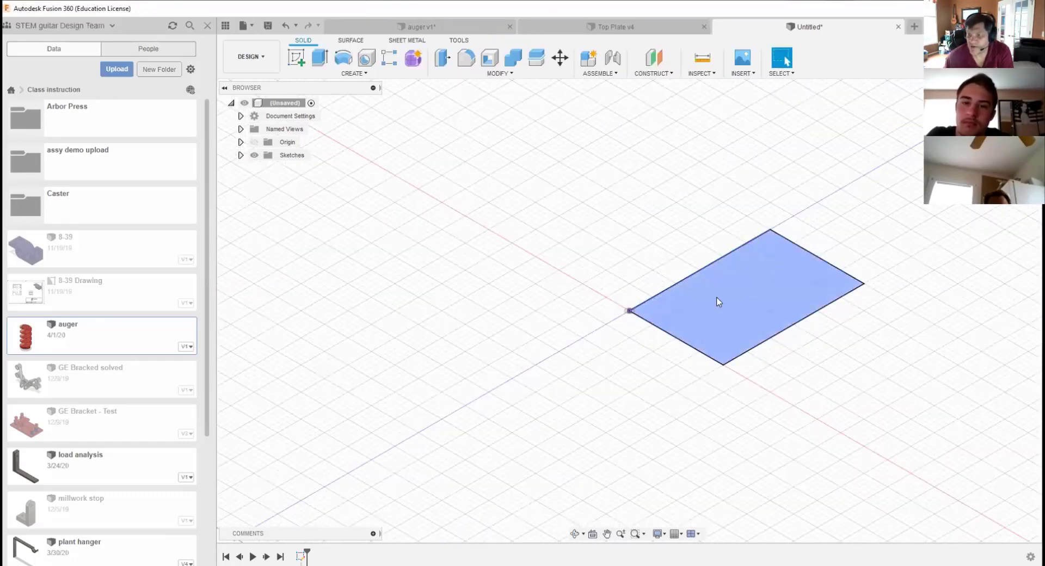
Step: Construct an offset plane 4.50 in above the horizontal XZ origin plane
left_click(655, 62)
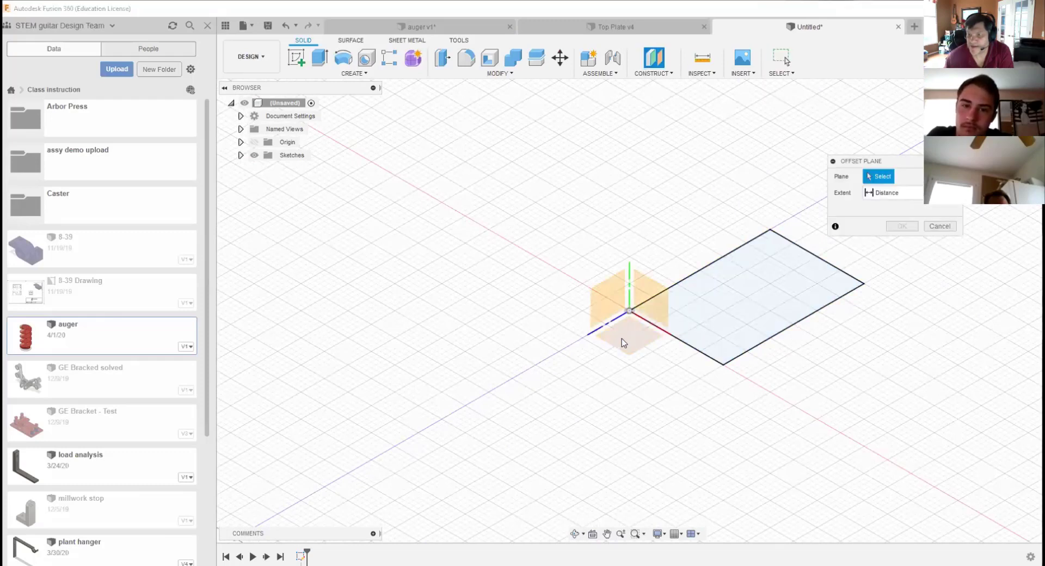
left_click(624, 344)
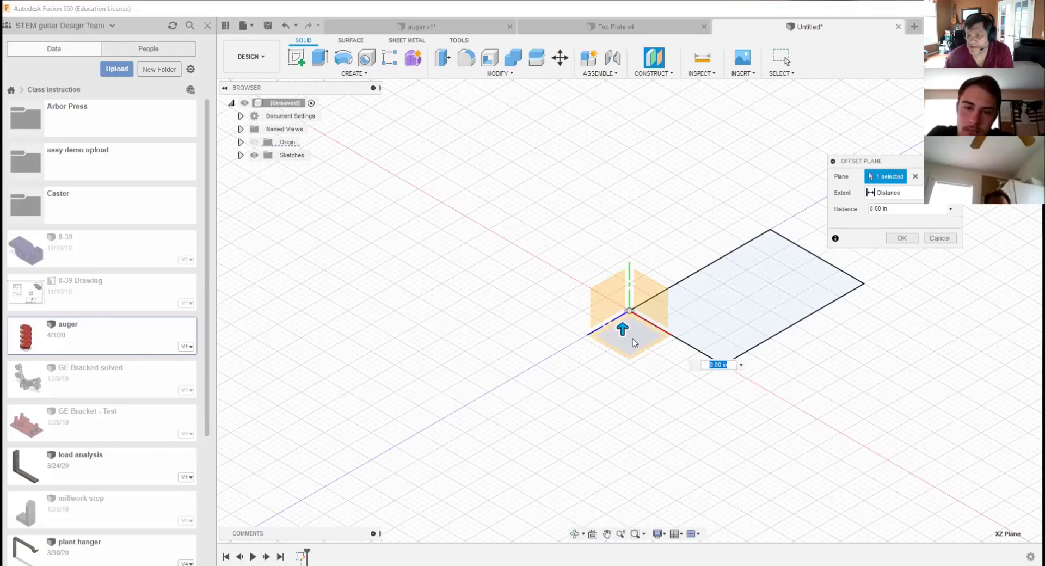
left_click_drag(622, 331, 613, 152)
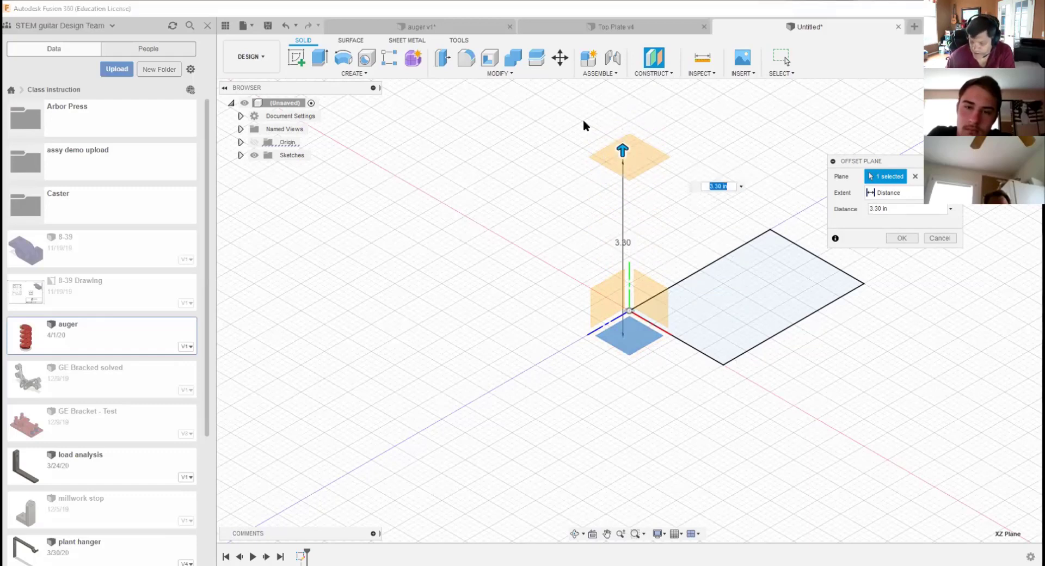
type("4.50")
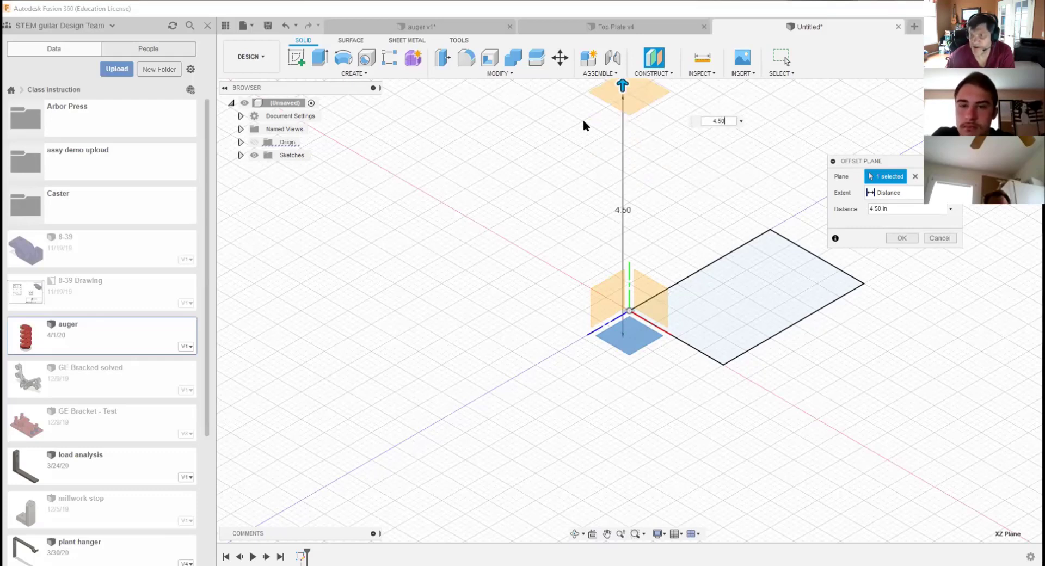
key("Return")
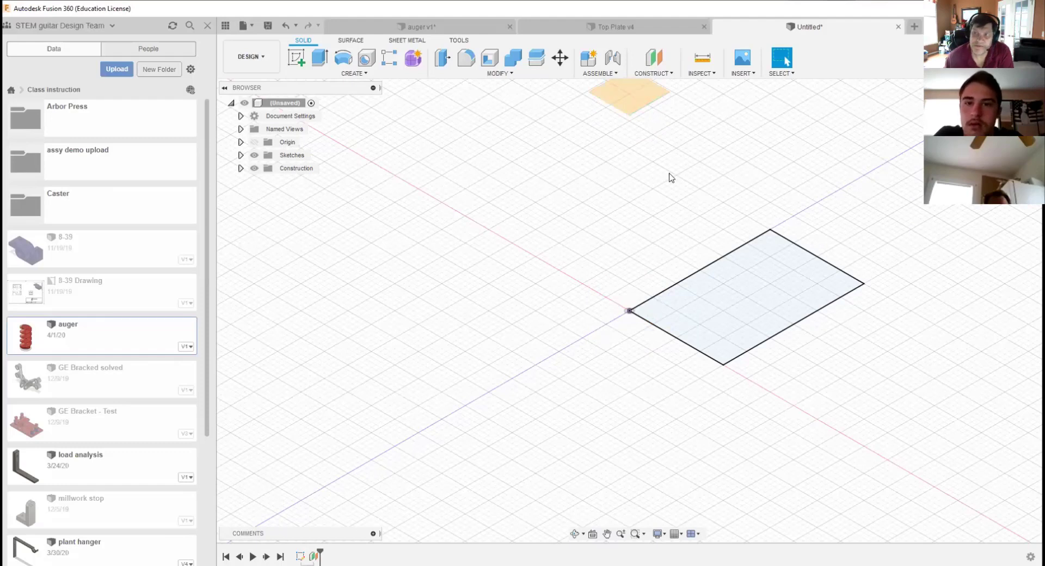
scroll(660, 145, "down", 3)
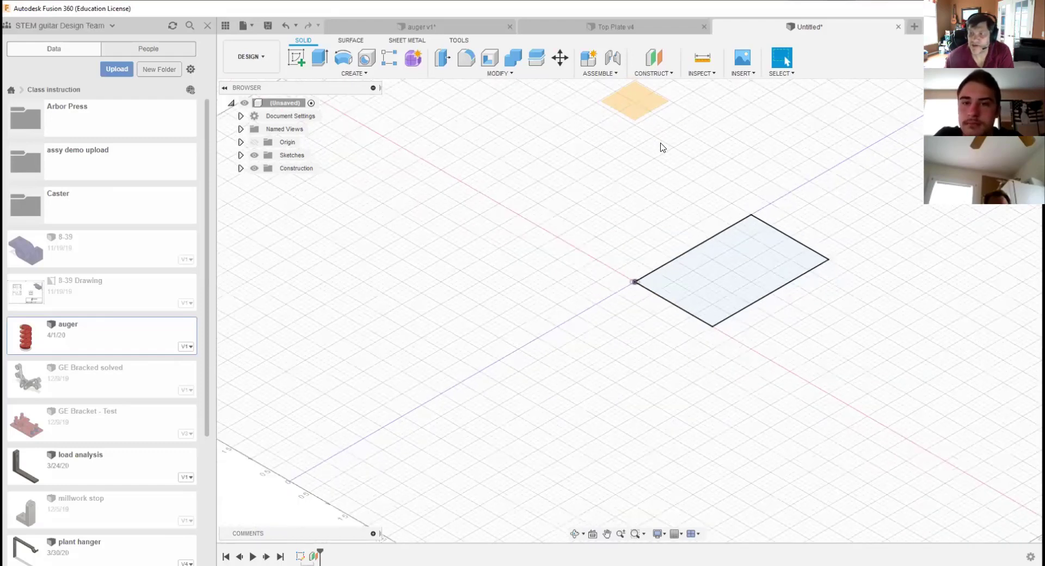
middle_click_drag(661, 147, 668, 238)
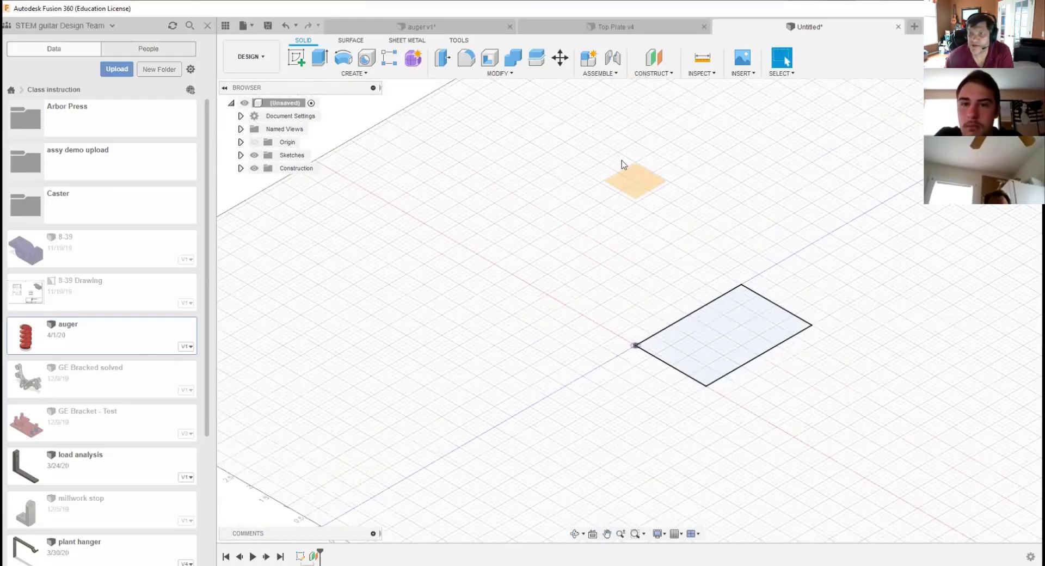
left_click(295, 58)
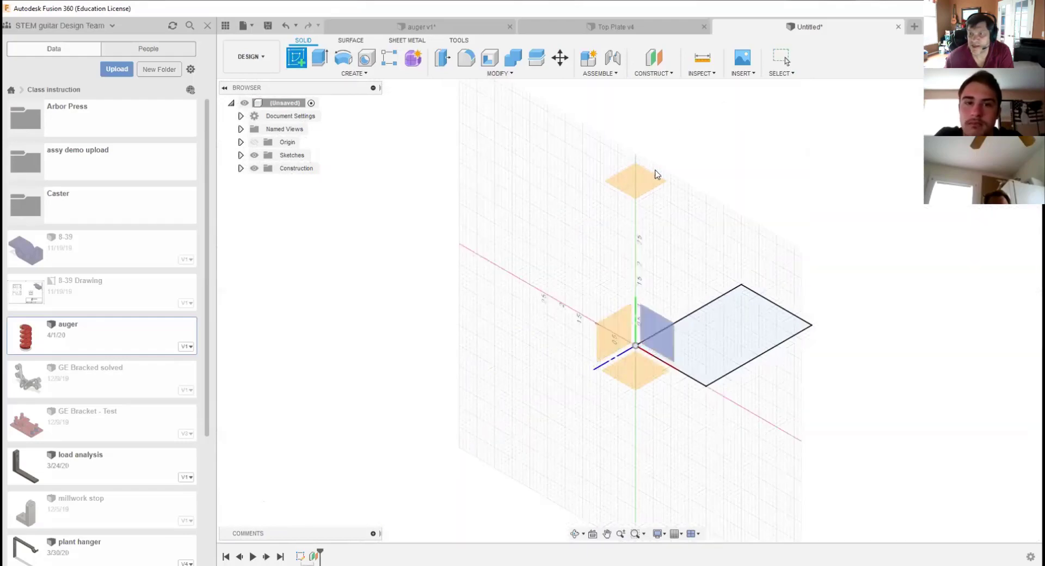
left_click(639, 182)
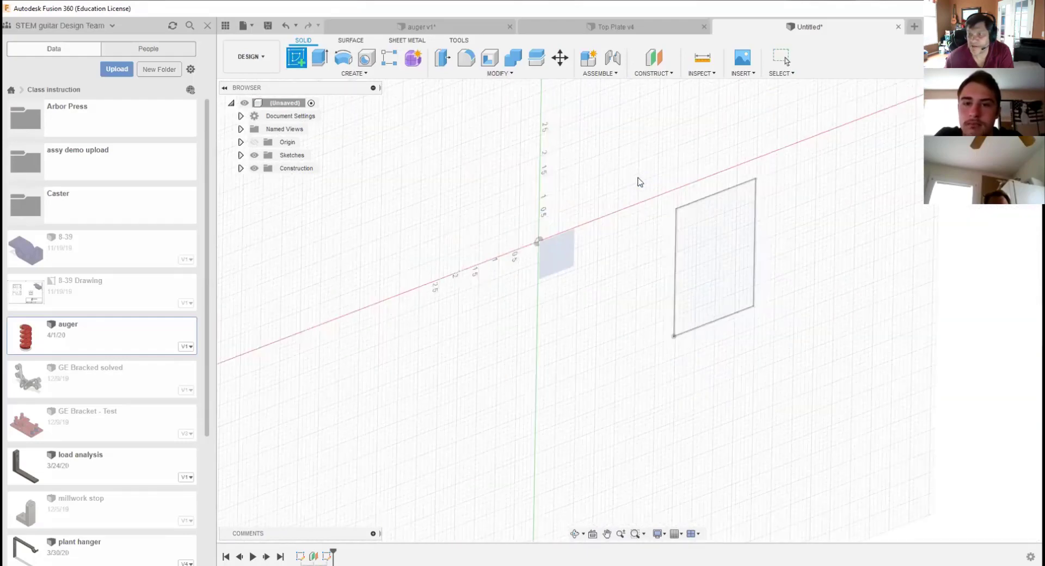
left_click(1002, 120)
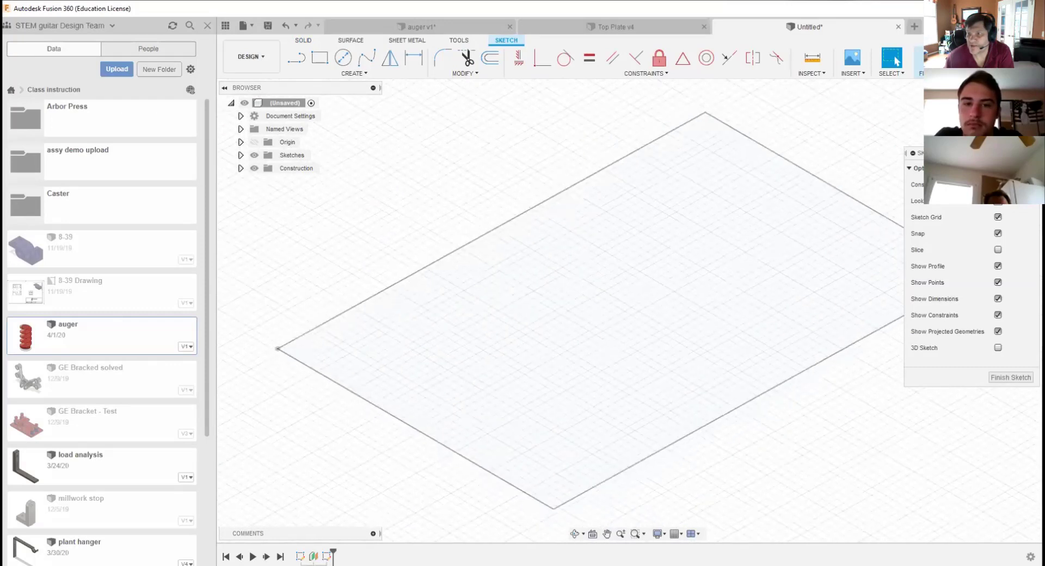
scroll(733, 204, "down", 3)
scroll(730, 198, "down", 5)
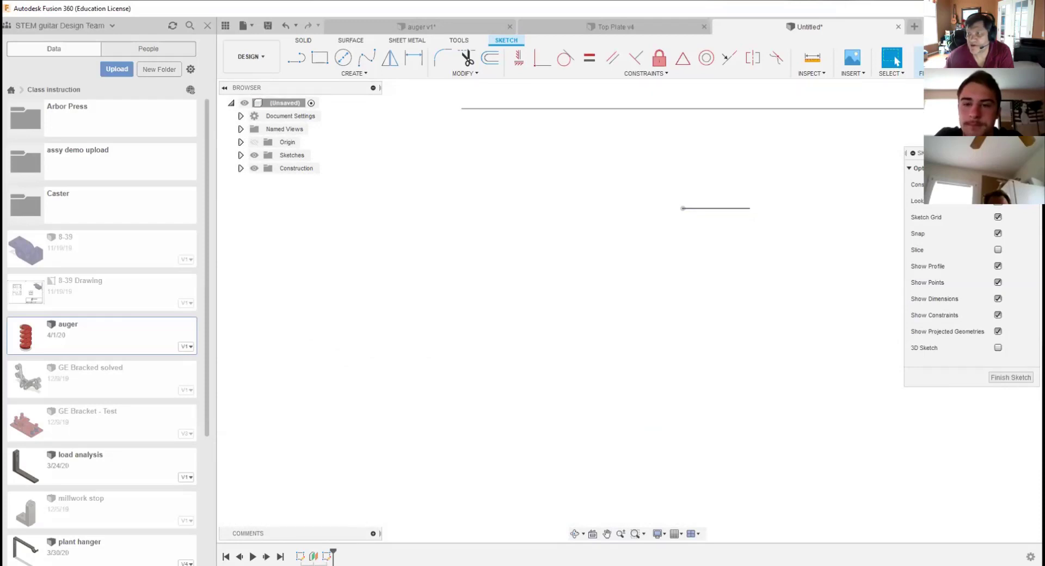
left_click(979, 92)
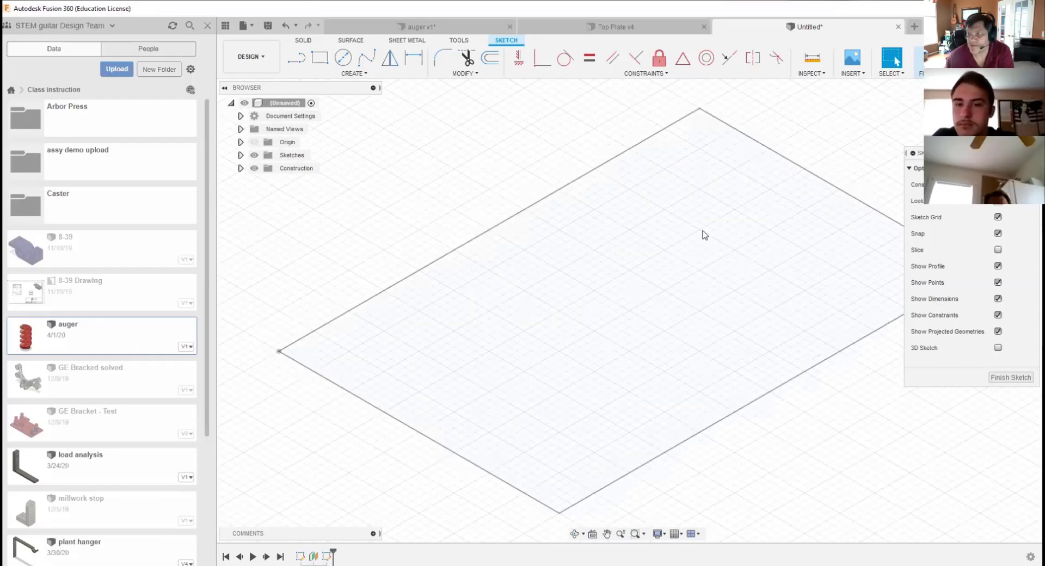
scroll(706, 235, "up", 1)
scroll(706, 235, "down", 2)
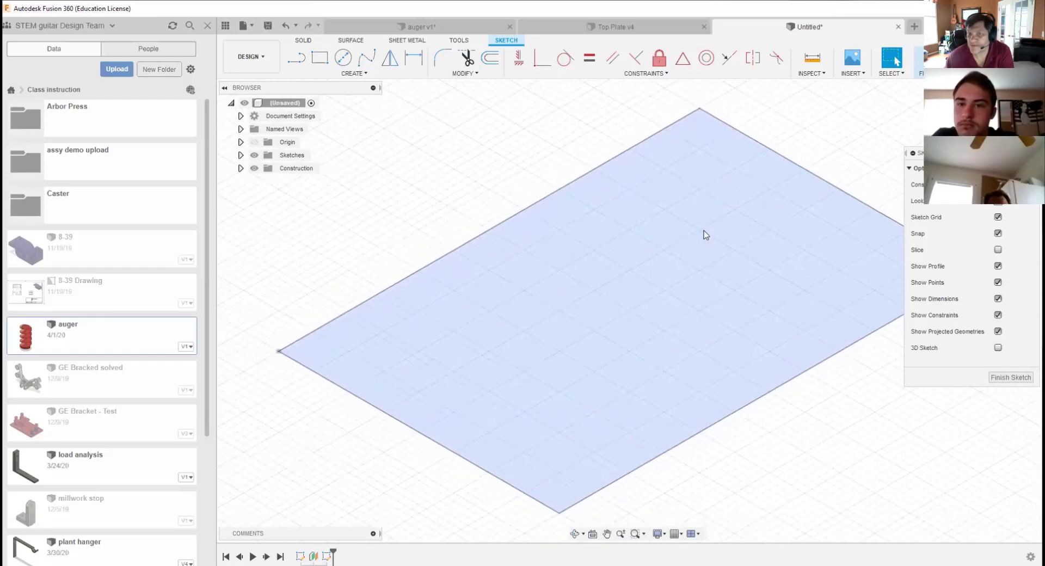
scroll(386, 177, "down", 2)
scroll(411, 171, "down", 6)
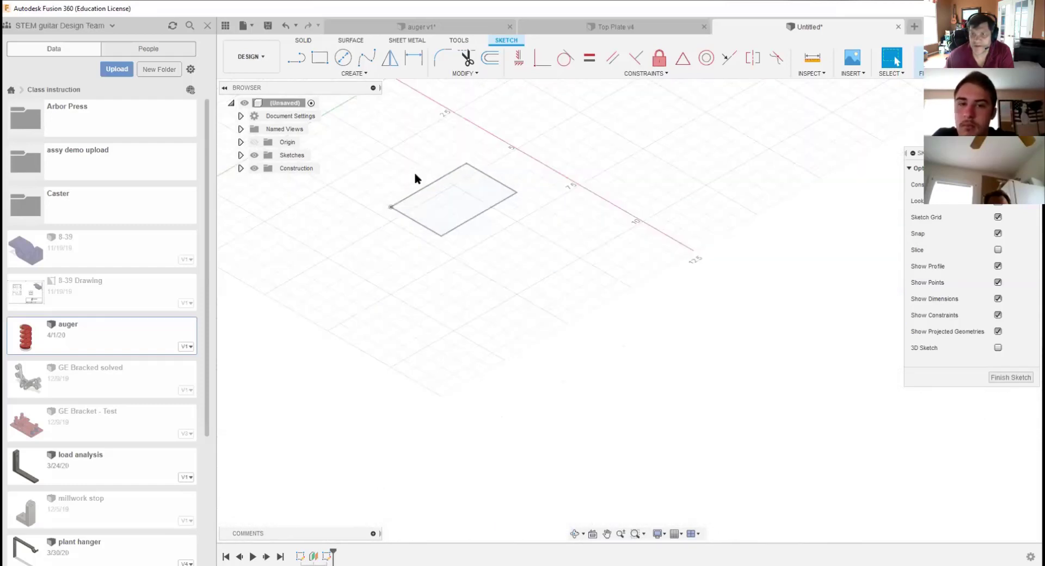
mouse_move(416, 172)
middle_mouse_down()
mouse_move(504, 358)
mouse_move(504, 347)
middle_mouse_up()
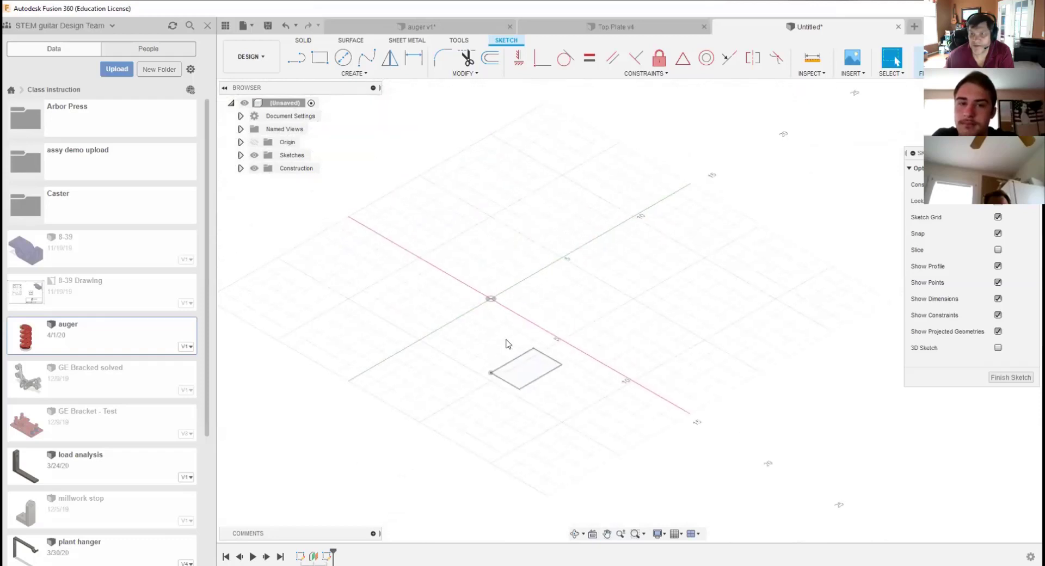
scroll(505, 346, "up", 4)
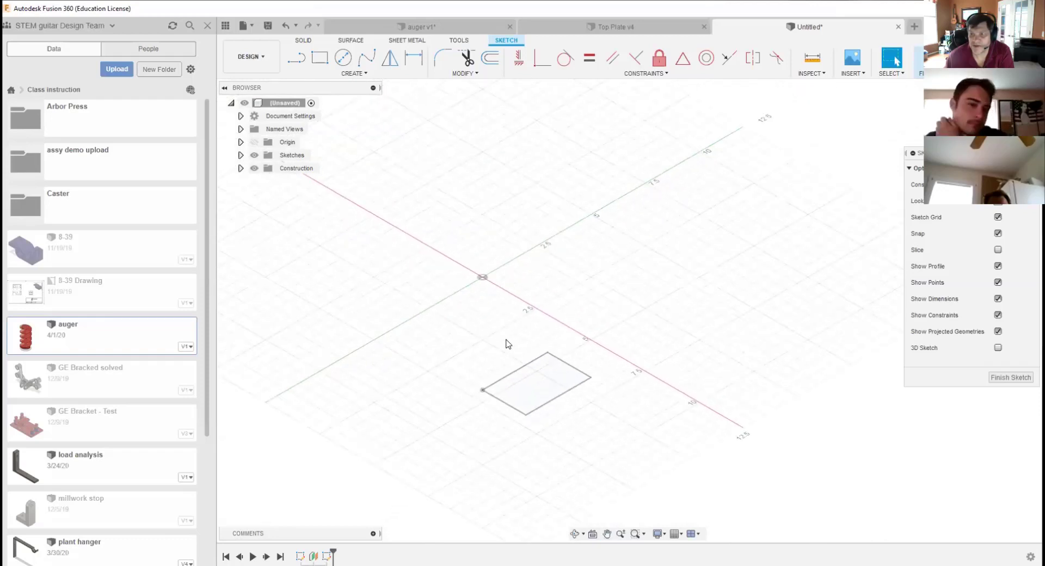
left_click(285, 26)
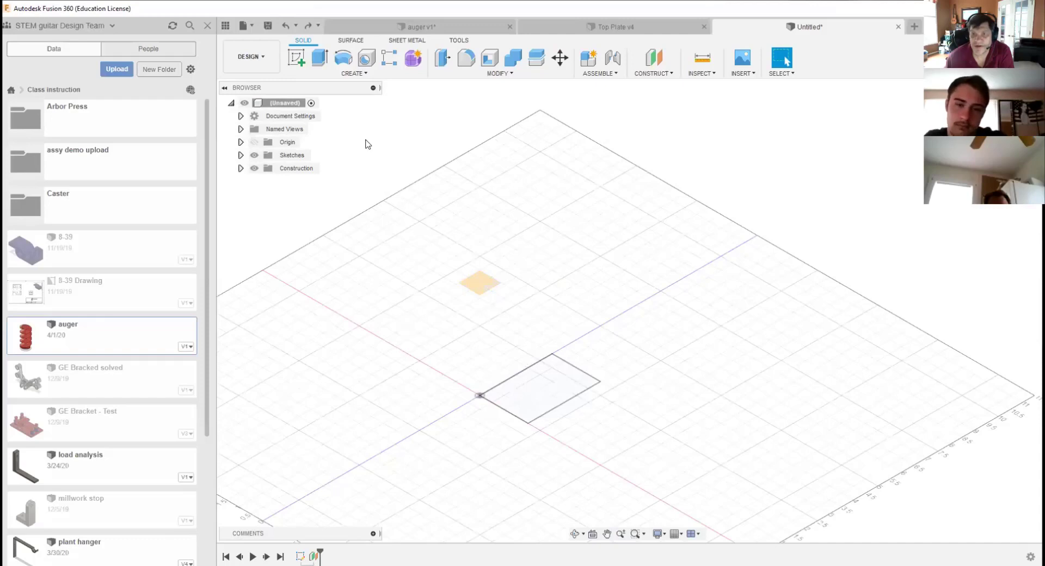
Step: Start a sketch on the offset plane, draw a circle about 1.55 in in diameter centred over the rectangle, and finish the sketch
left_click(296, 58)
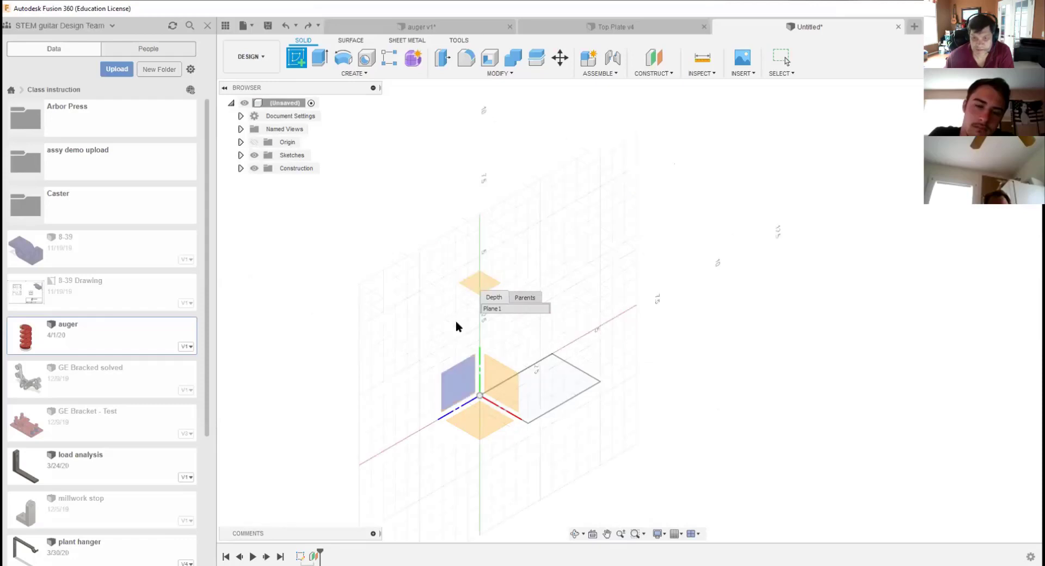
left_click(482, 283)
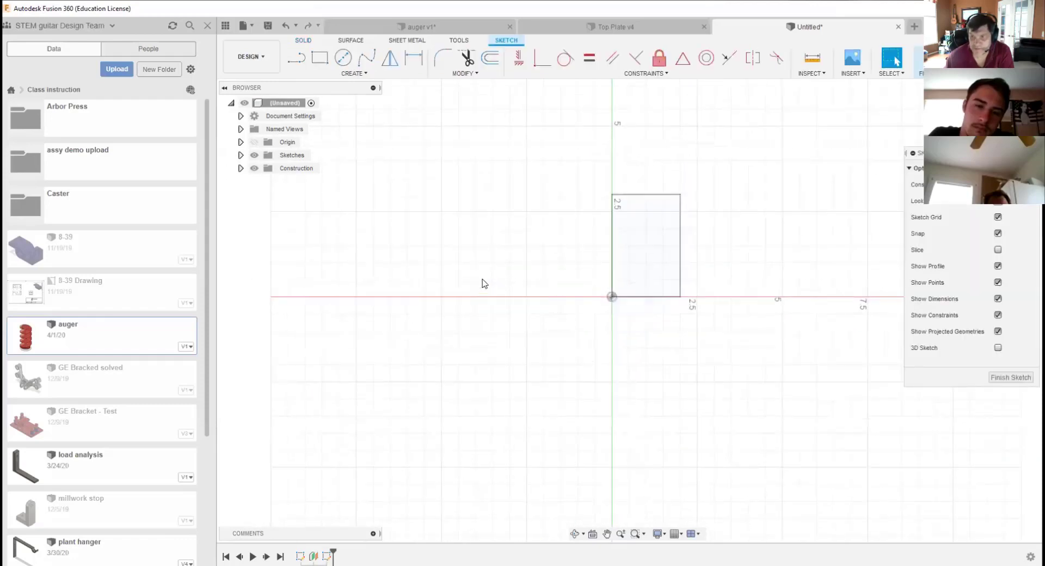
left_click(343, 57)
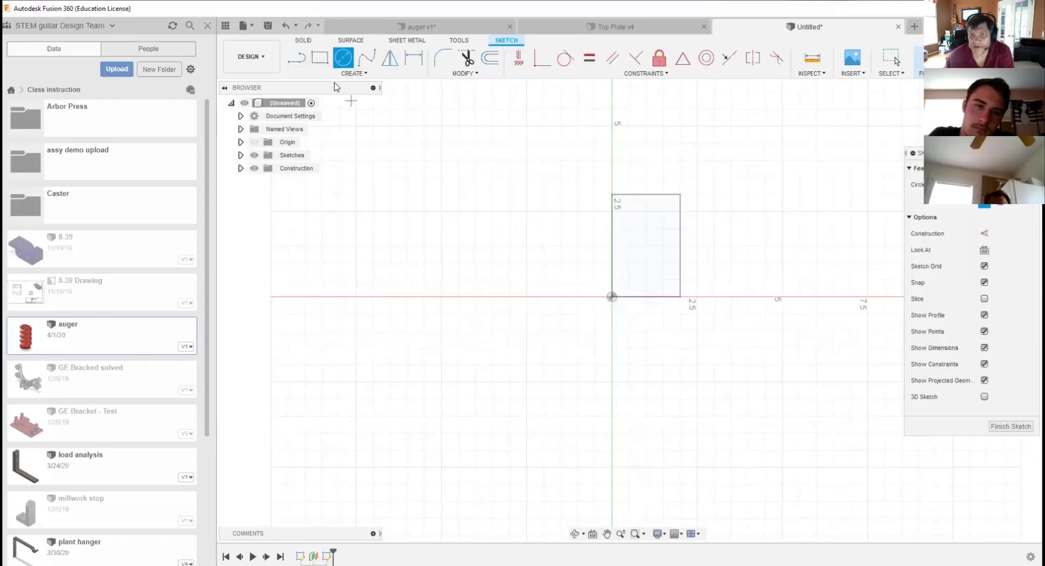
left_click(647, 247)
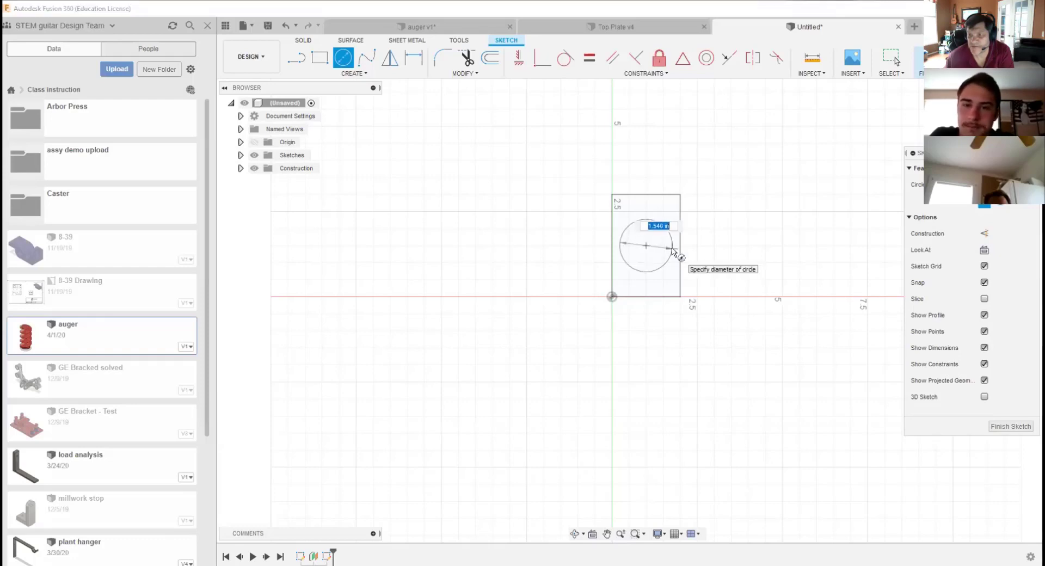
left_click(674, 251)
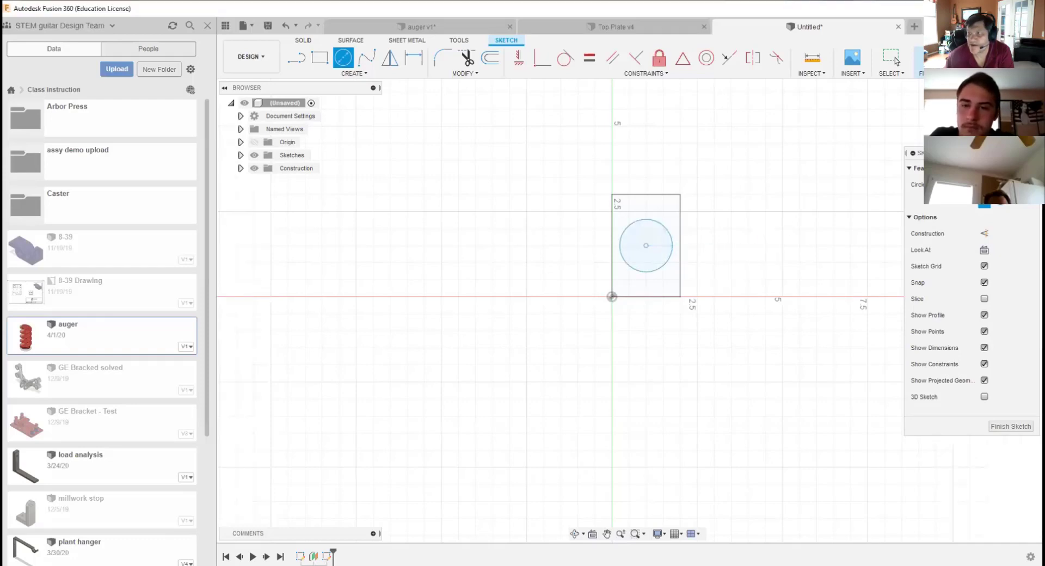
left_click(925, 57)
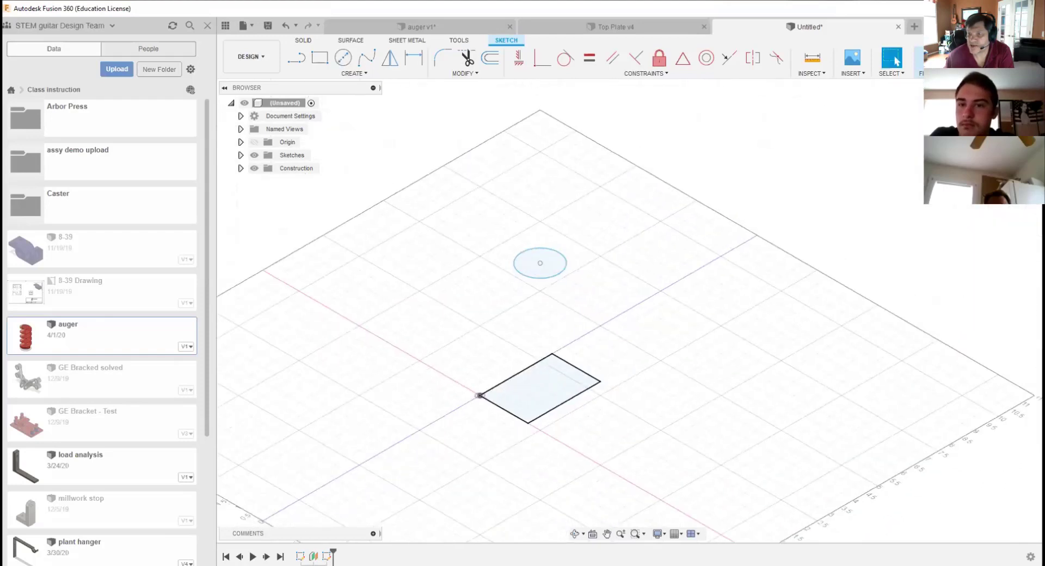
left_click(540, 402)
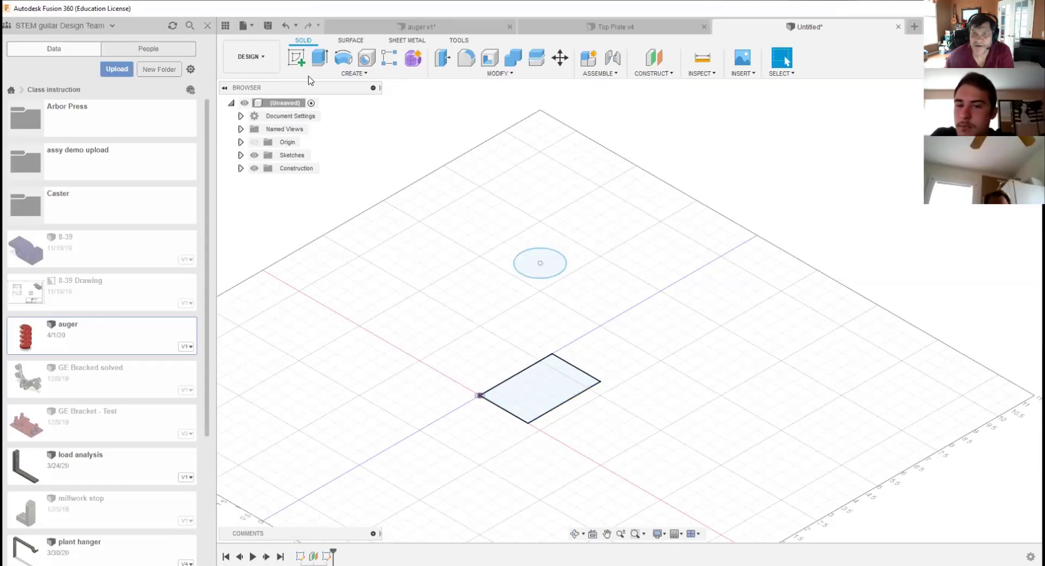
Step: Start a Loft with the base rectangle as the first profile
left_click(365, 75)
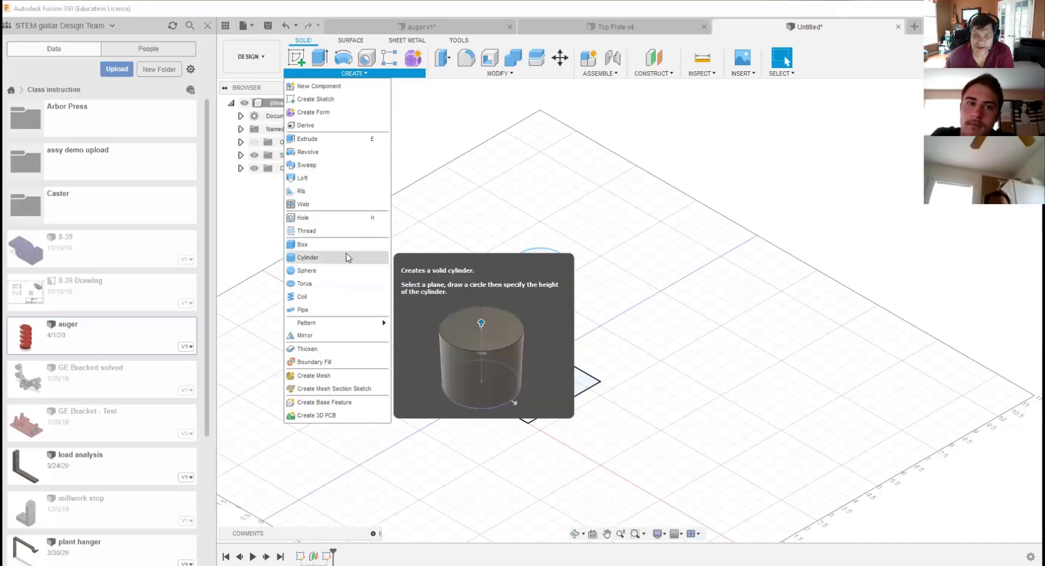
left_click(318, 181)
left_click(553, 392)
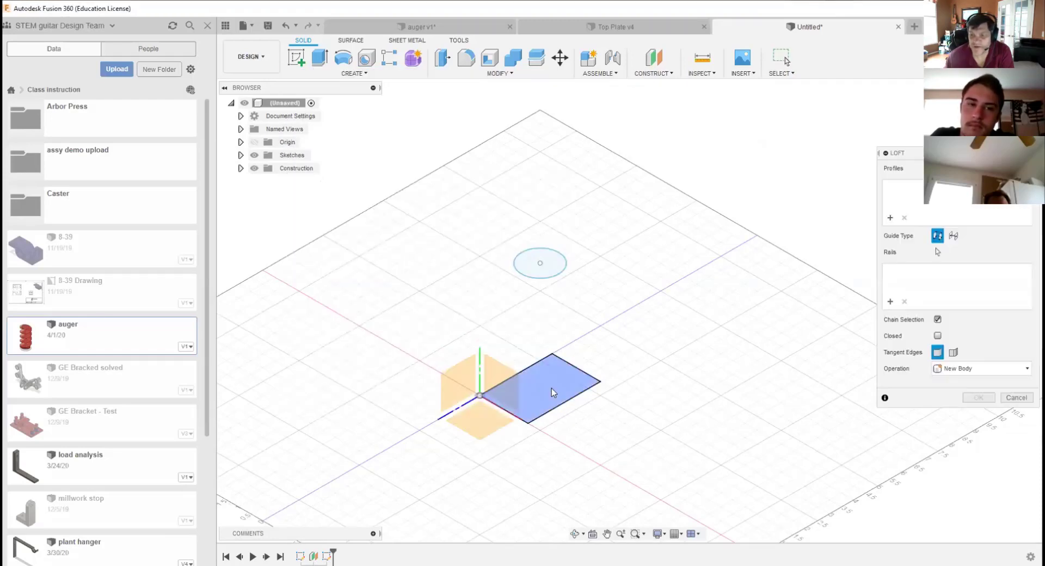
left_click(540, 264)
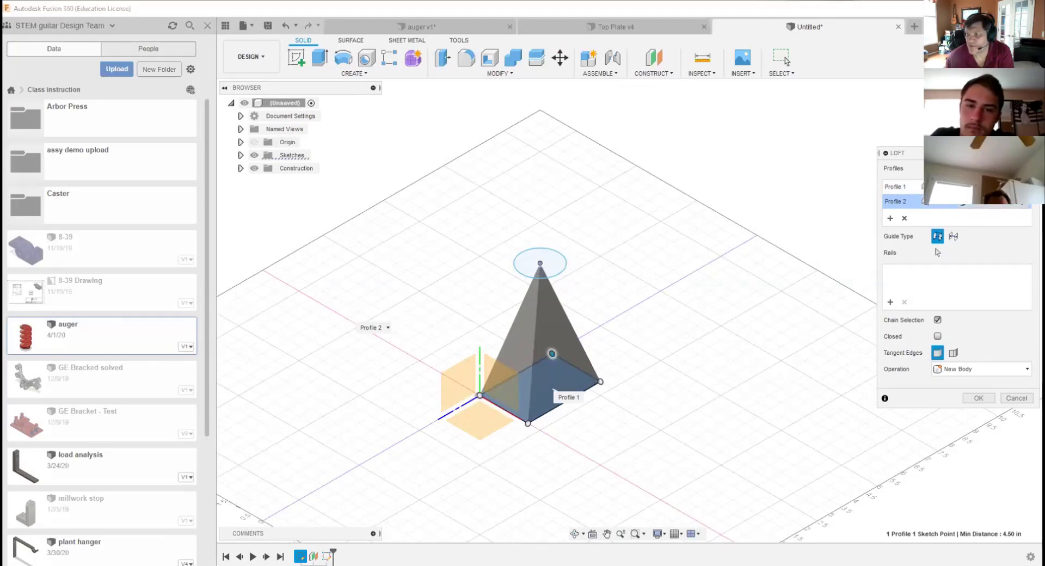
left_click(990, 205)
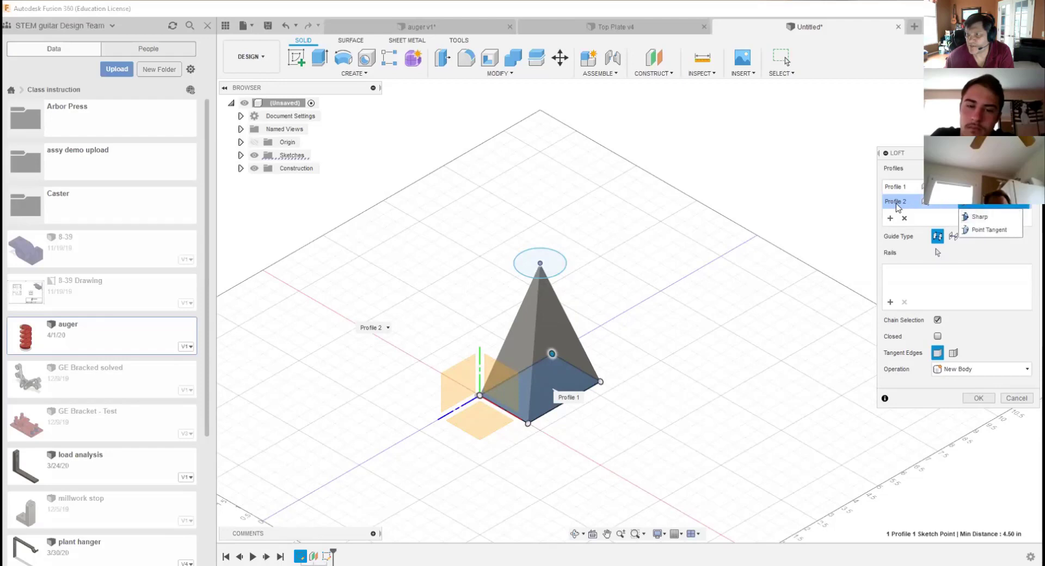
left_click(906, 219)
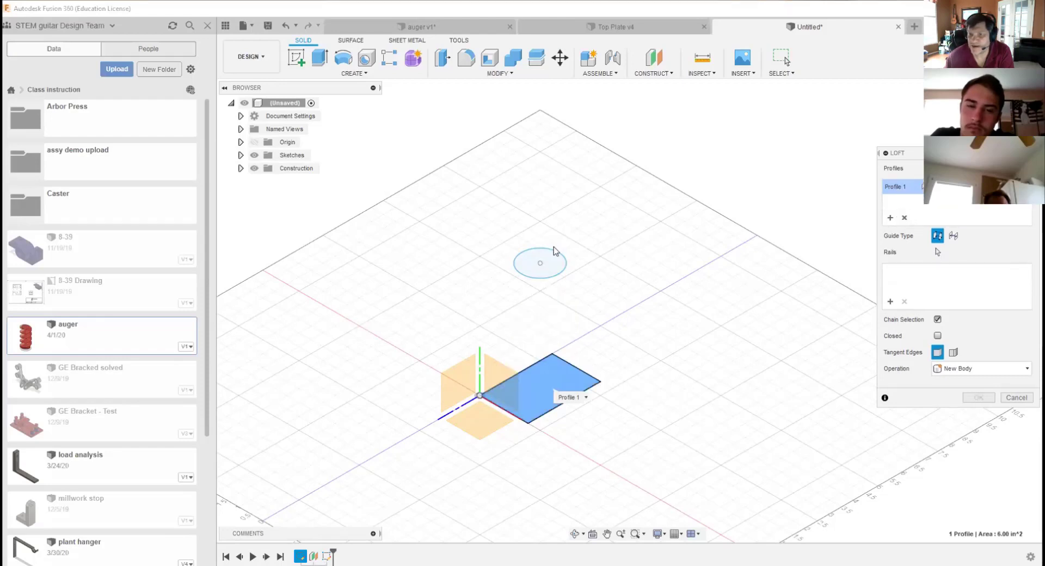
Step: Add the circle's area as the second loft profile and create the loft as a new body
left_click(558, 260)
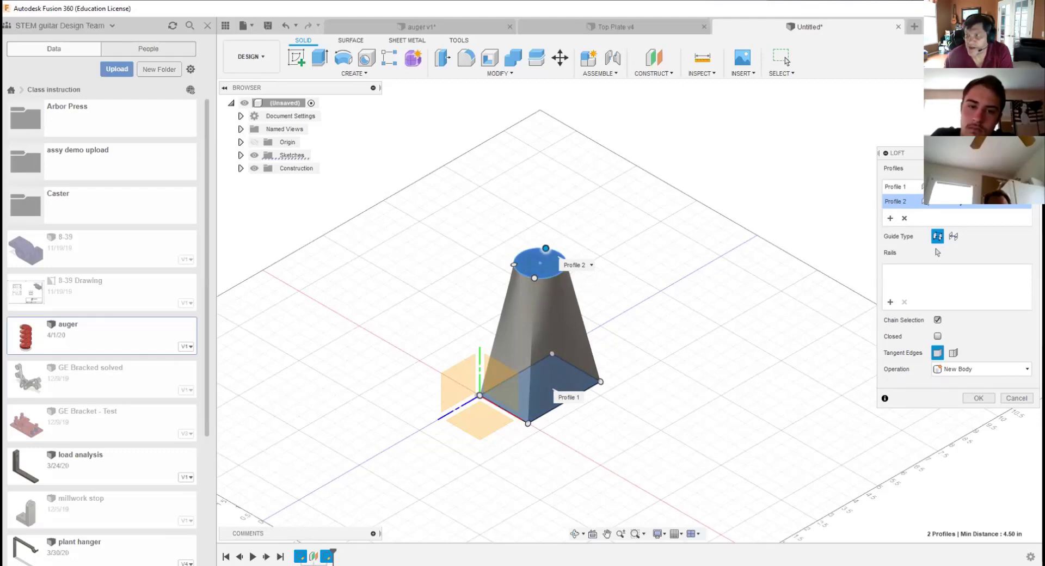
mouse_move(630, 311)
middle_mouse_down("shift")
mouse_move(602, 269)
mouse_move(572, 259)
mouse_move(588, 326)
mouse_move(577, 352)
mouse_move(627, 266)
middle_mouse_up("shift")
middle_click_drag(702, 221, 755, 275, "shift")
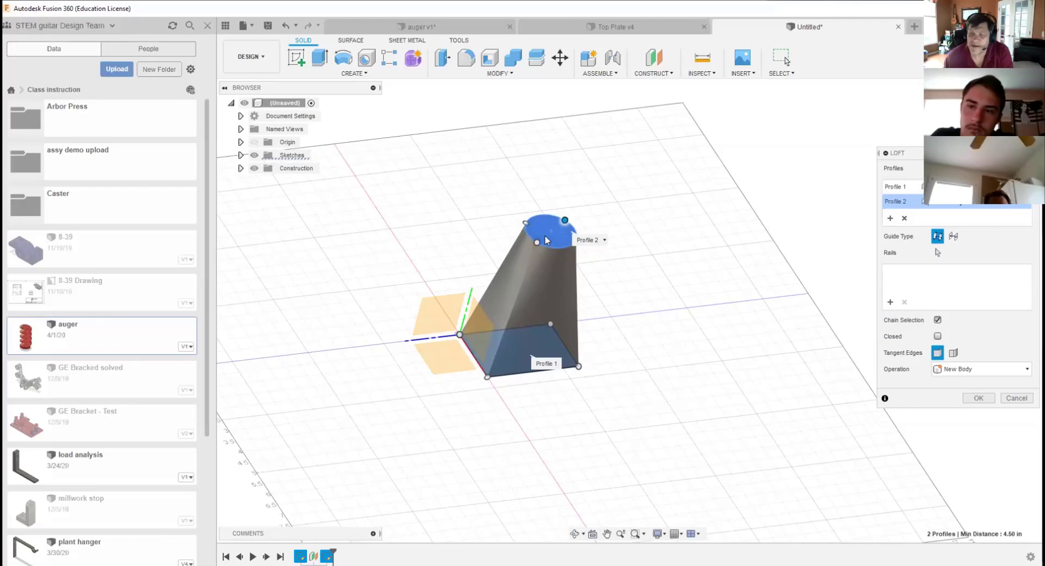
left_click(978, 399)
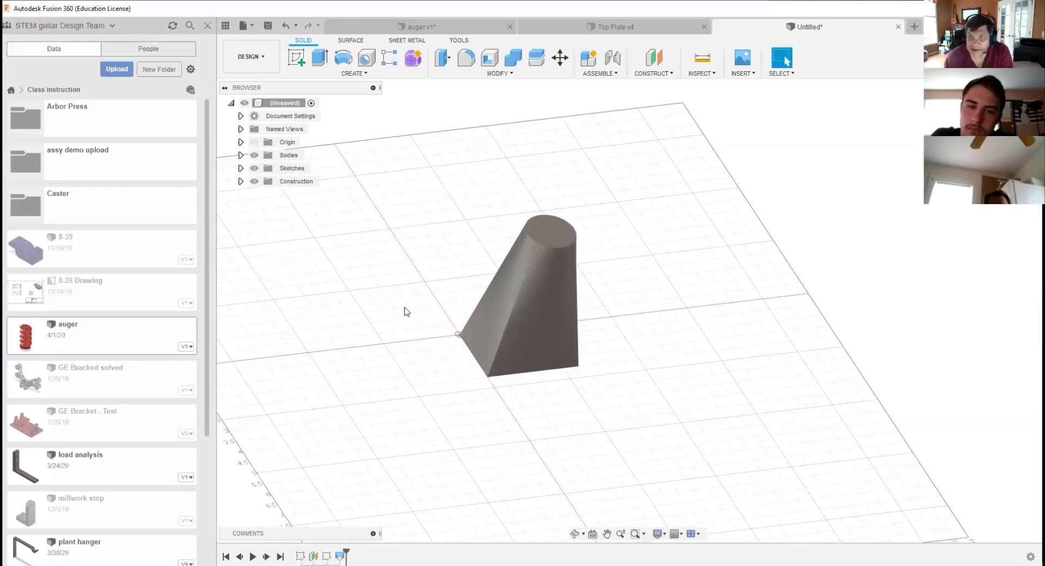
Step: Set up a Shell that removes the lofted body's circular top and rectangular bottom faces, with an inside thickness of 0.125 in
left_click(490, 60)
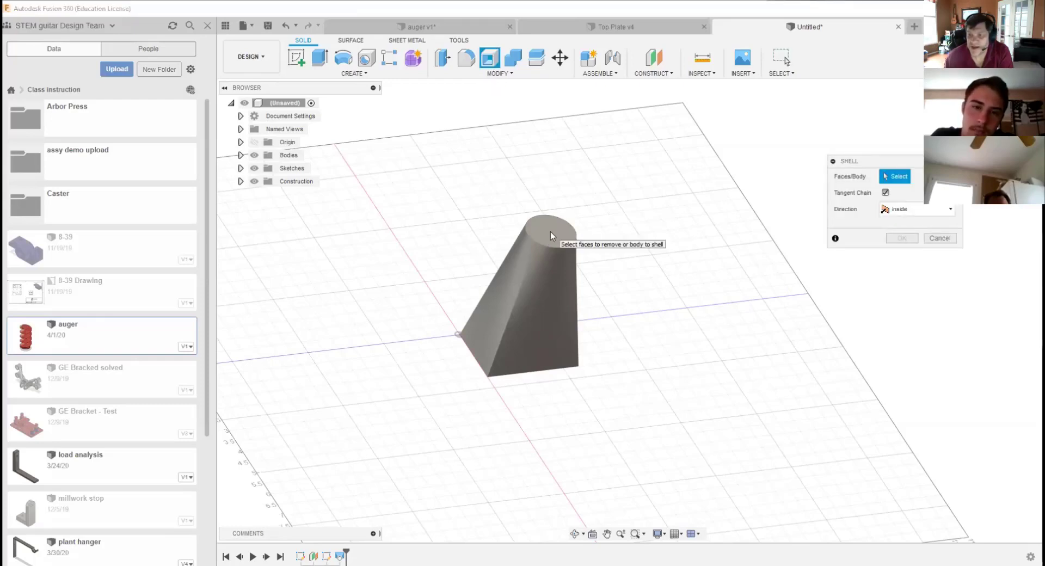
left_click(550, 231)
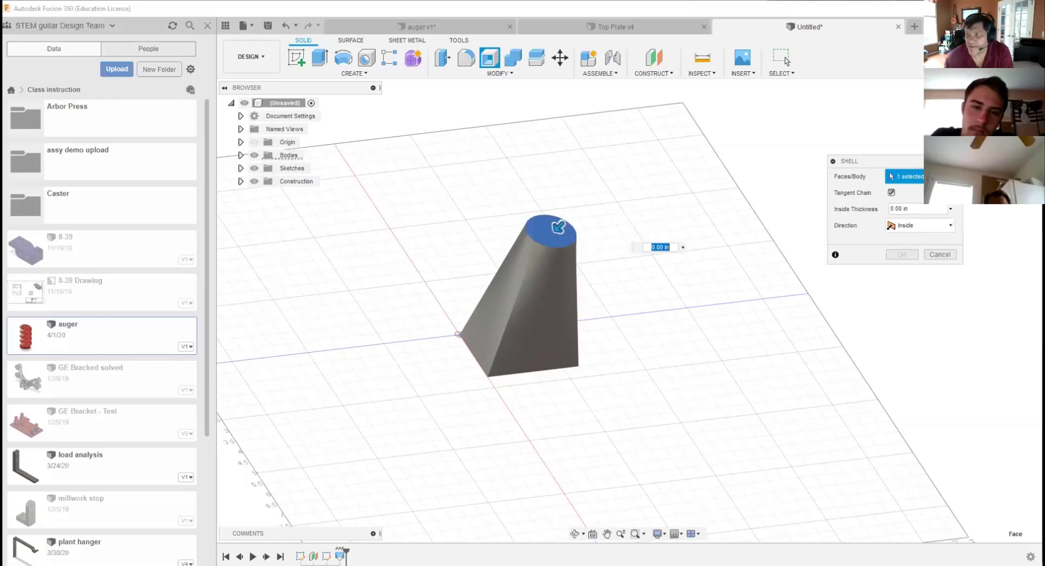
left_click_drag(1005, 128, 1004, 65)
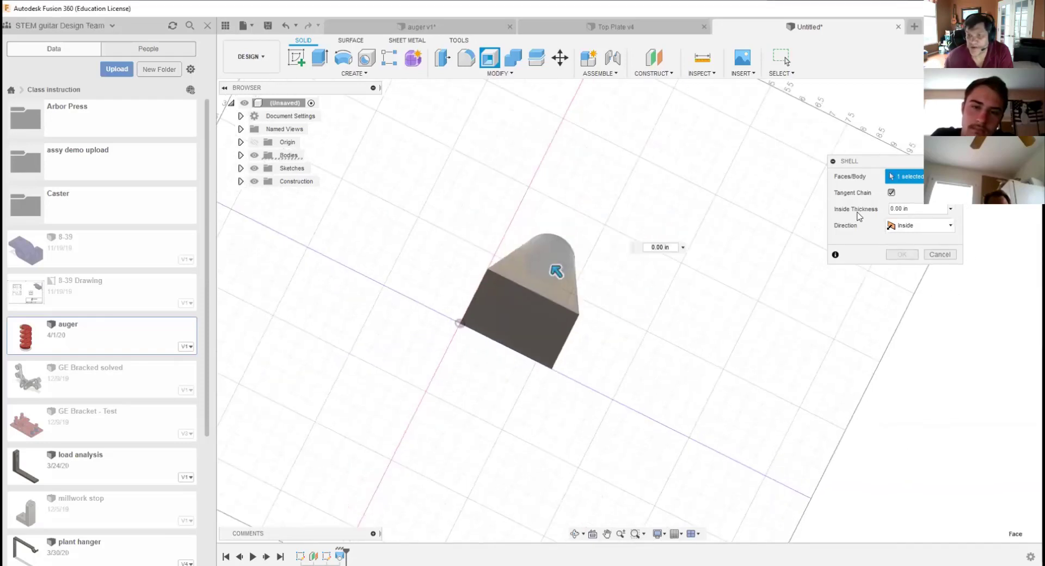
left_click(522, 342)
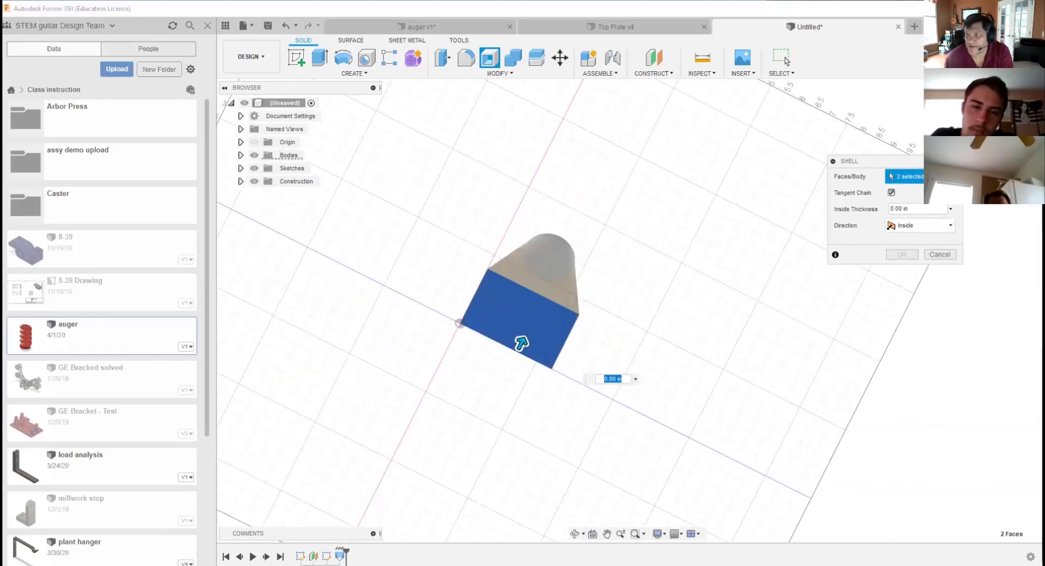
left_click_drag(1004, 65, 1005, 131)
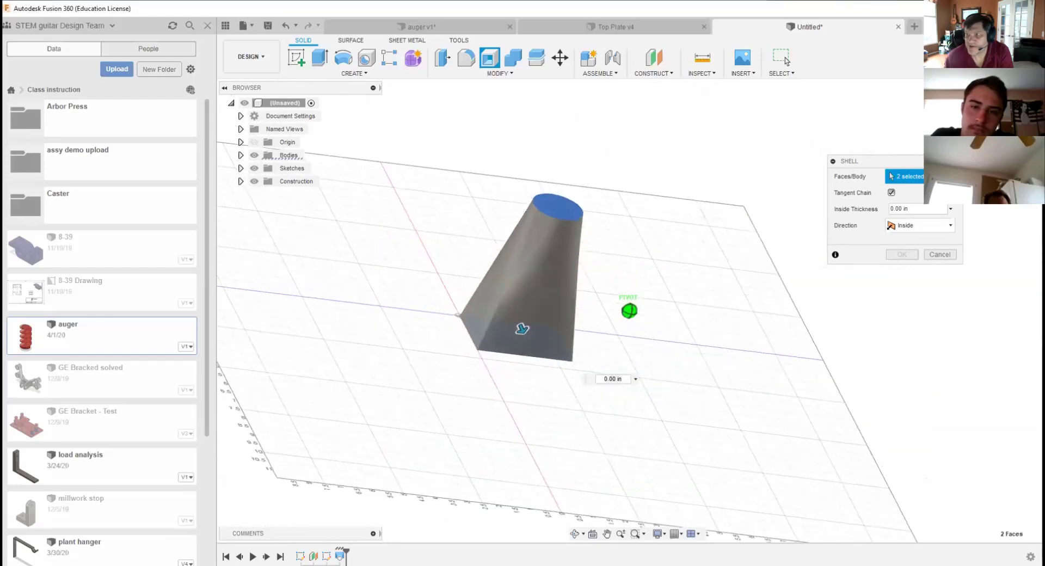
left_click(913, 209)
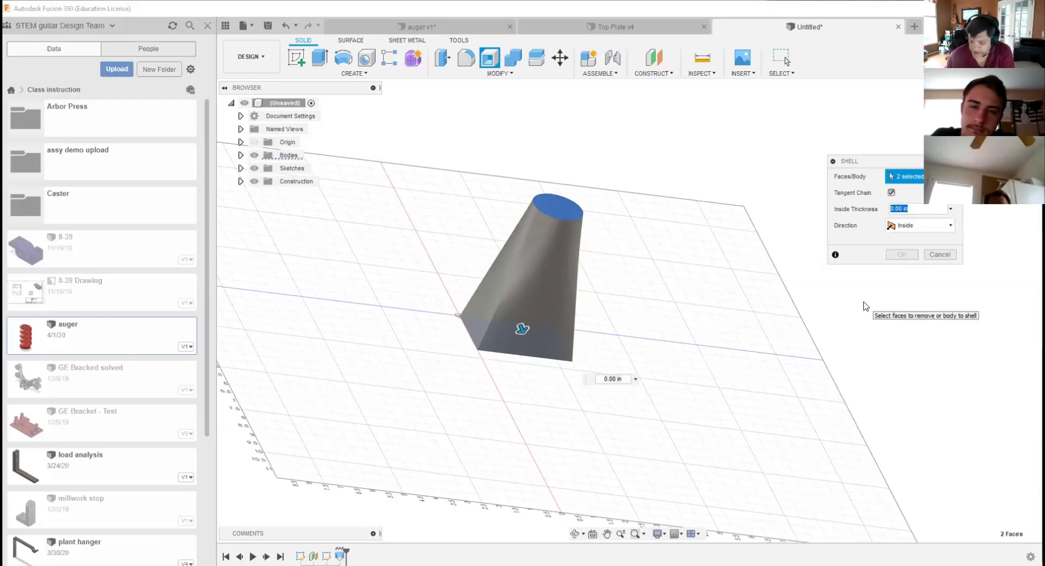
type(".125")
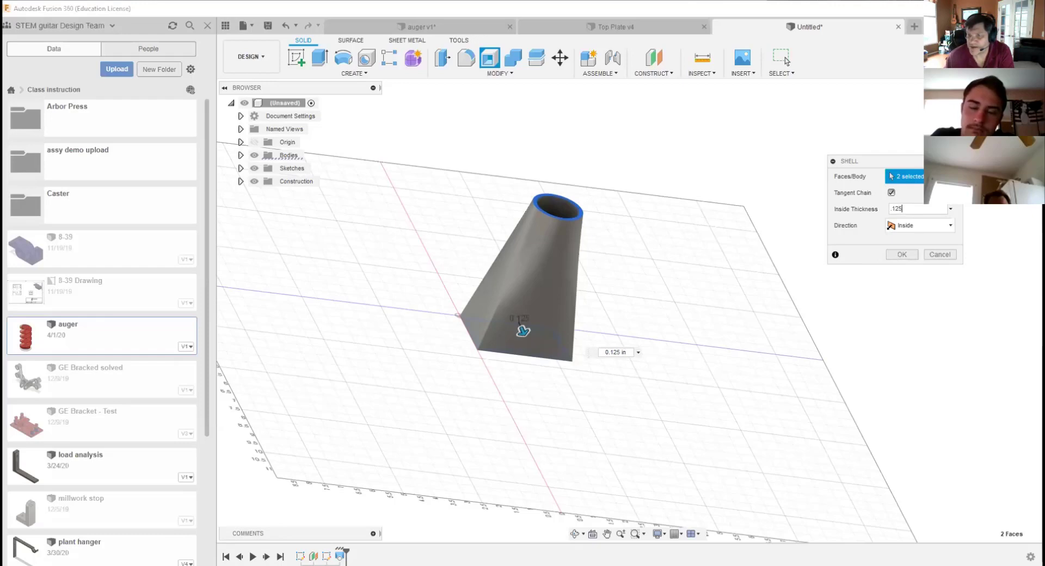
mouse_move(630, 311)
middle_mouse_down("shift")
mouse_move(653, 393)
mouse_move(624, 324)
middle_mouse_up("shift")
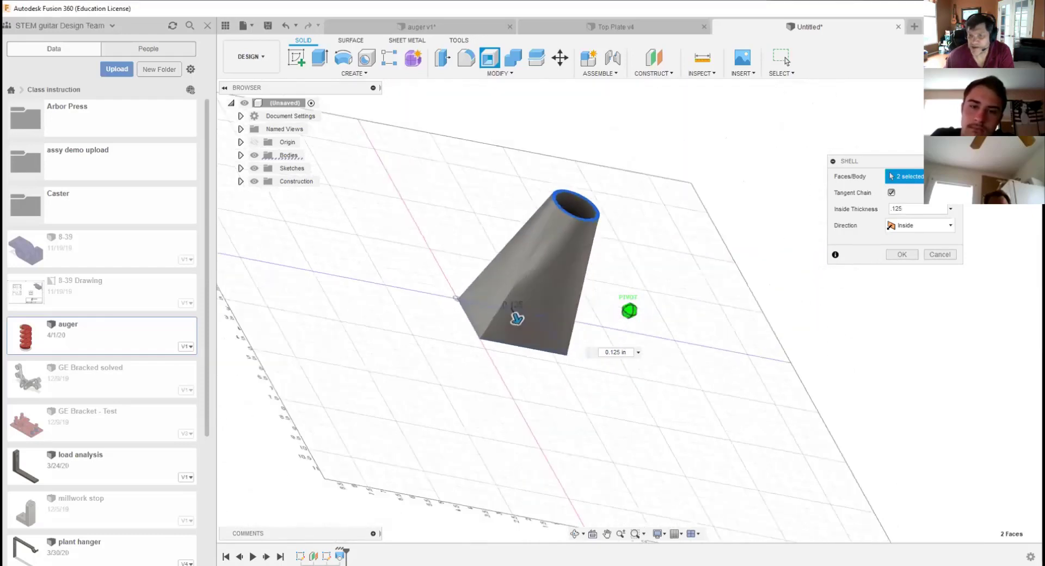
middle_click_drag(518, 318, 743, 211, "shift")
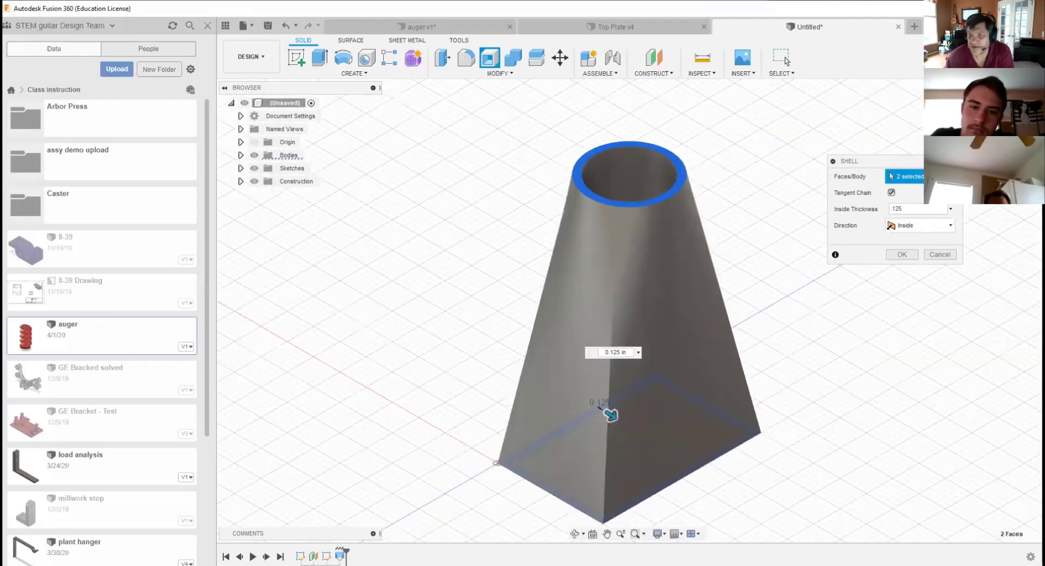
scroll(662, 360, "down", 4)
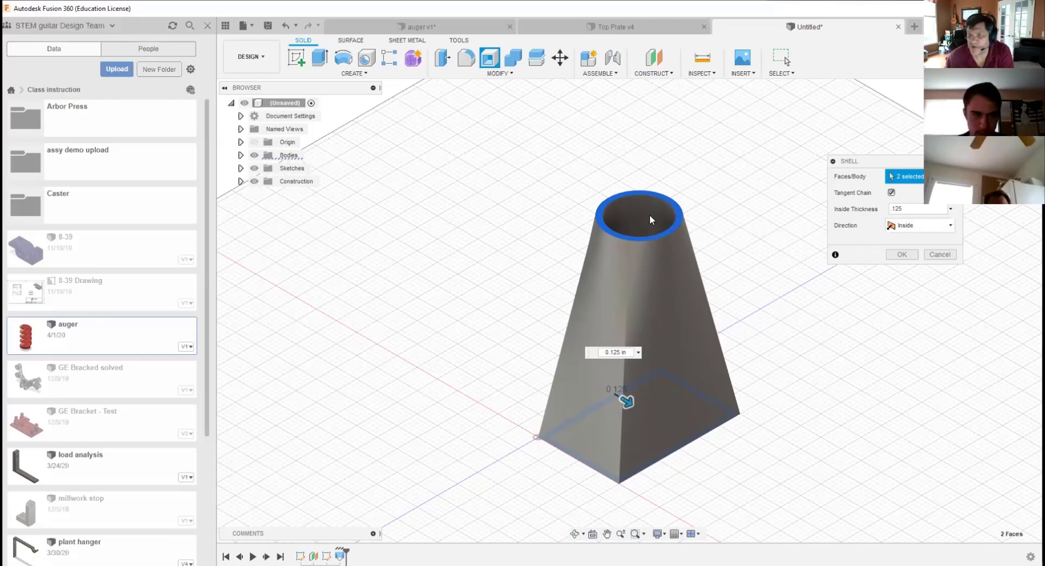
Step: Try the Both and Outside shell directions, and return the direction to Inside
left_click(905, 228)
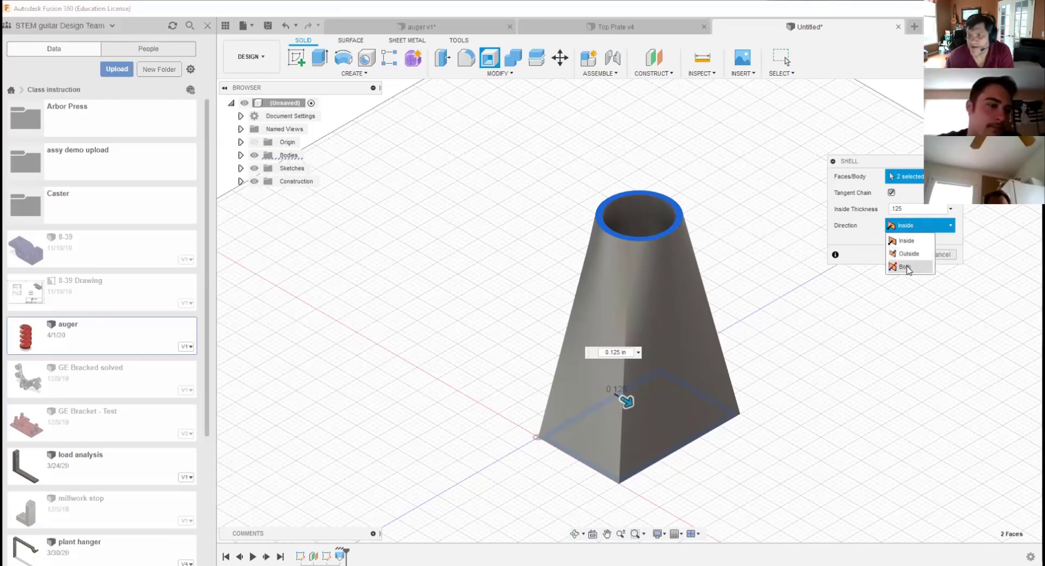
left_click(906, 266)
left_click(911, 246)
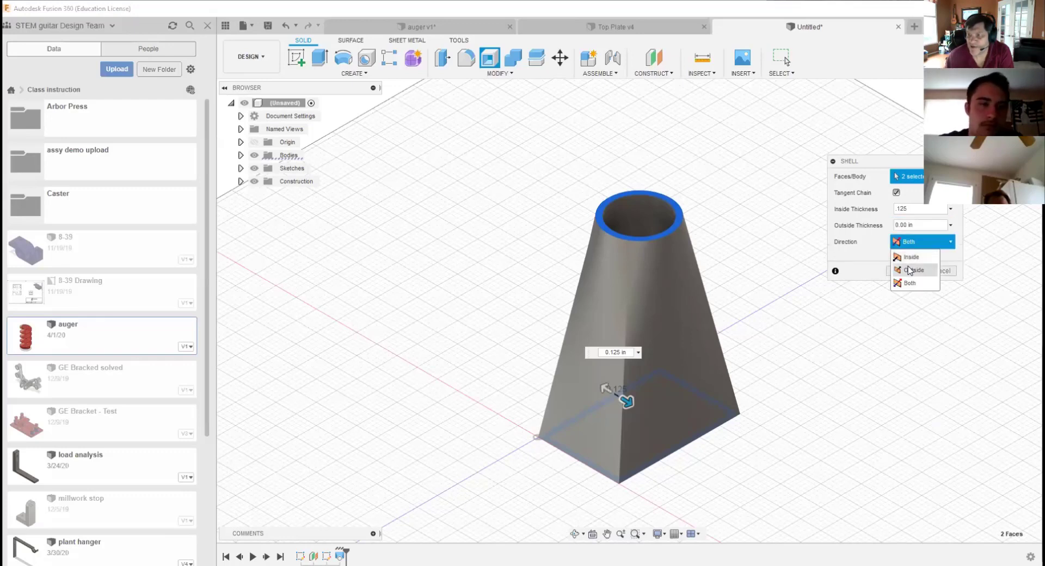
left_click(908, 271)
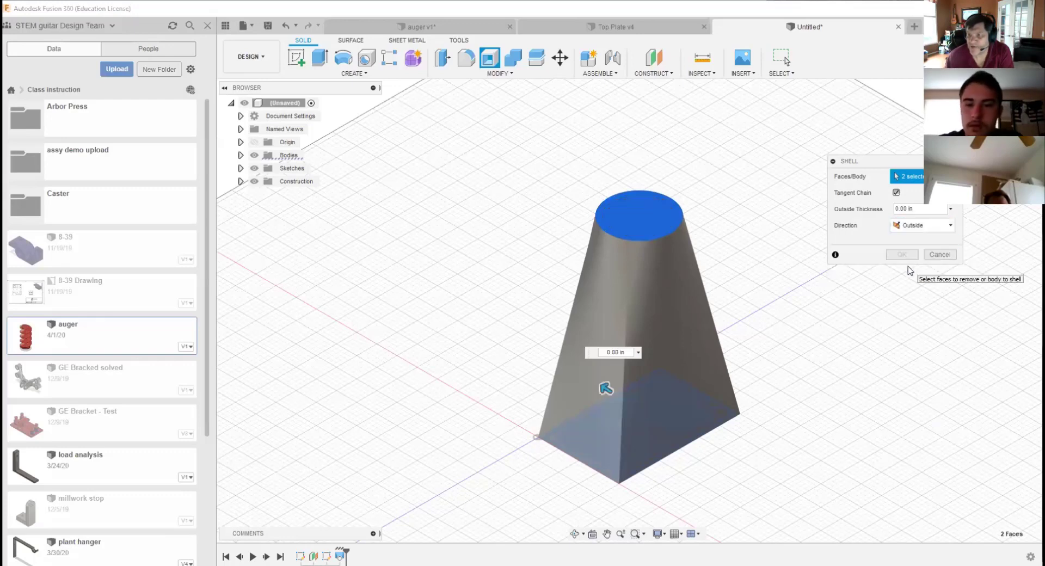
left_click(913, 229)
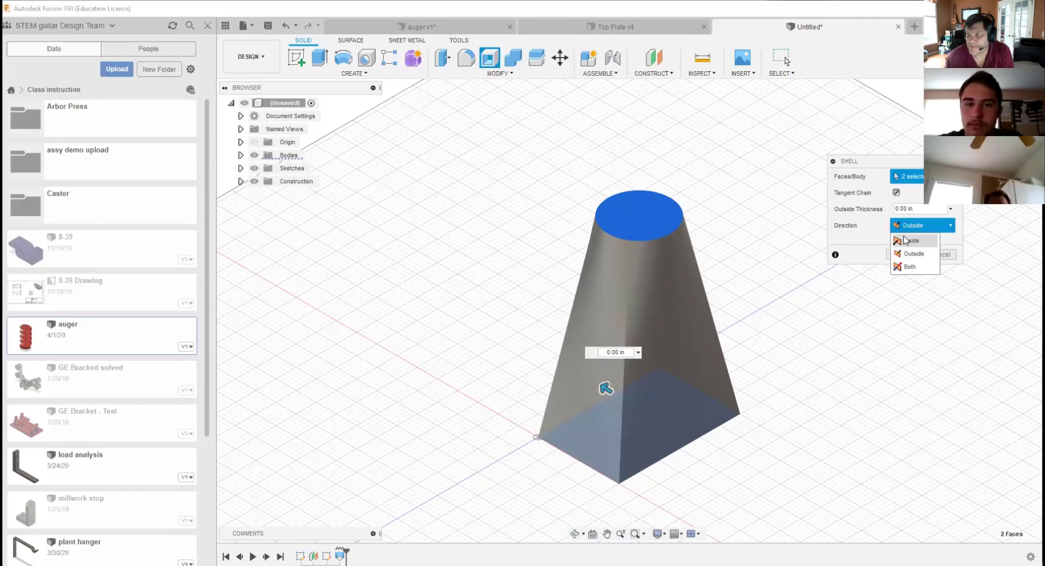
left_click(905, 240)
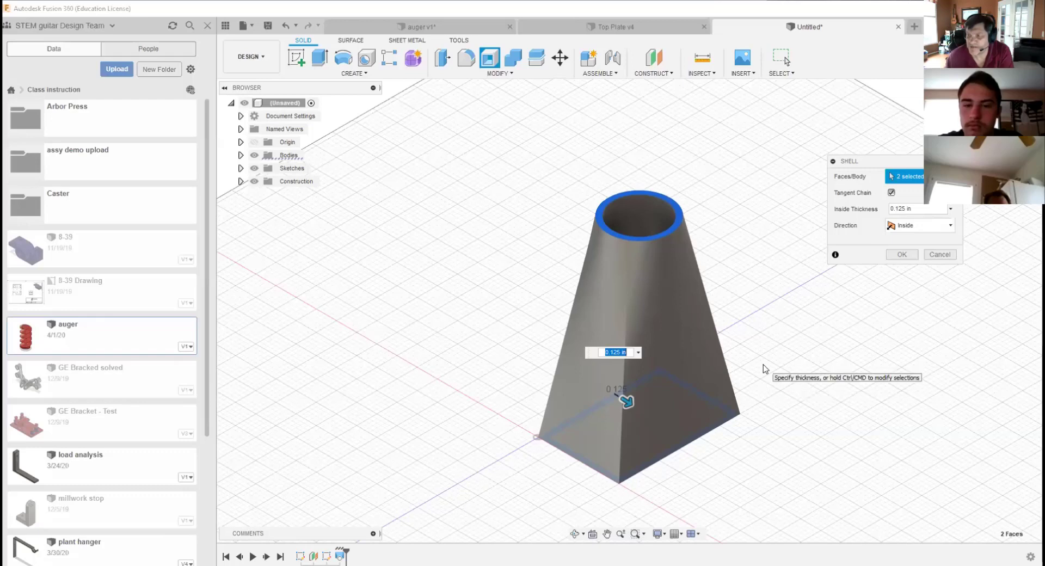
Step: Create the shell on the lofted body with the current settings
left_click(912, 254)
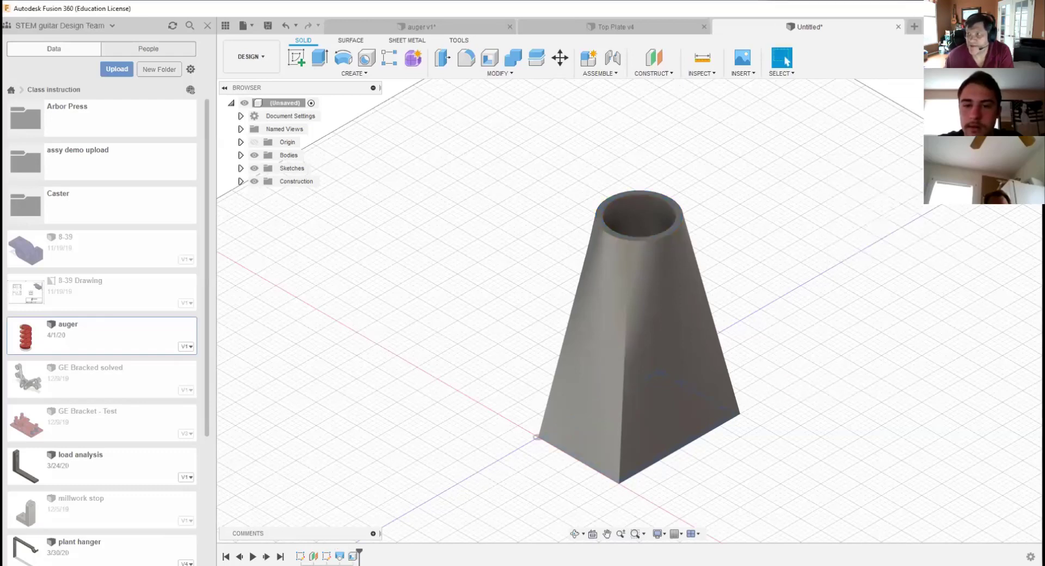
scroll(669, 350, "up", 3)
scroll(678, 254, "down", 6)
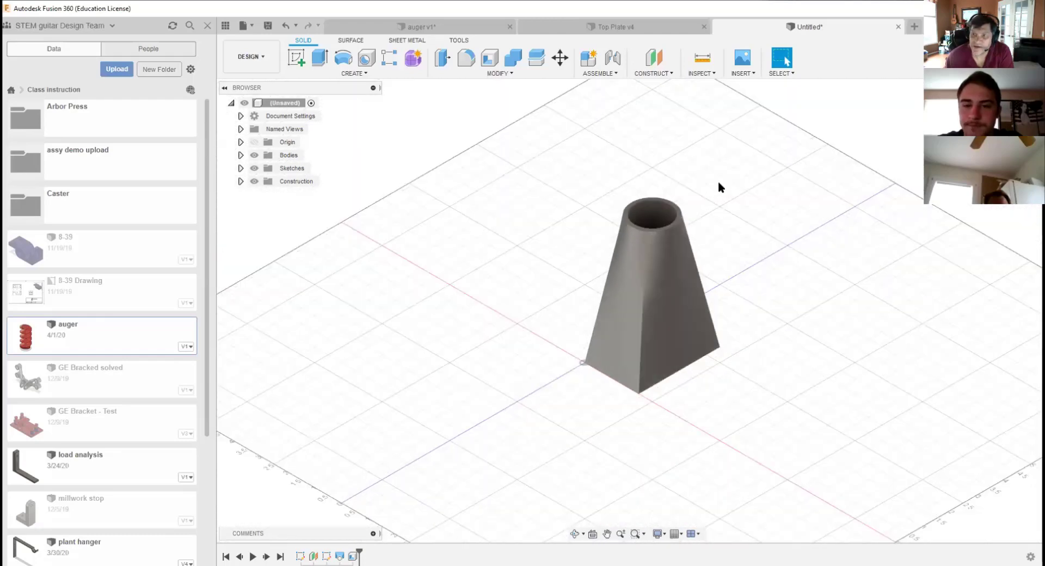
Step: Select the entire shelled body and open the physical material library for it
left_click_drag(728, 181, 549, 417)
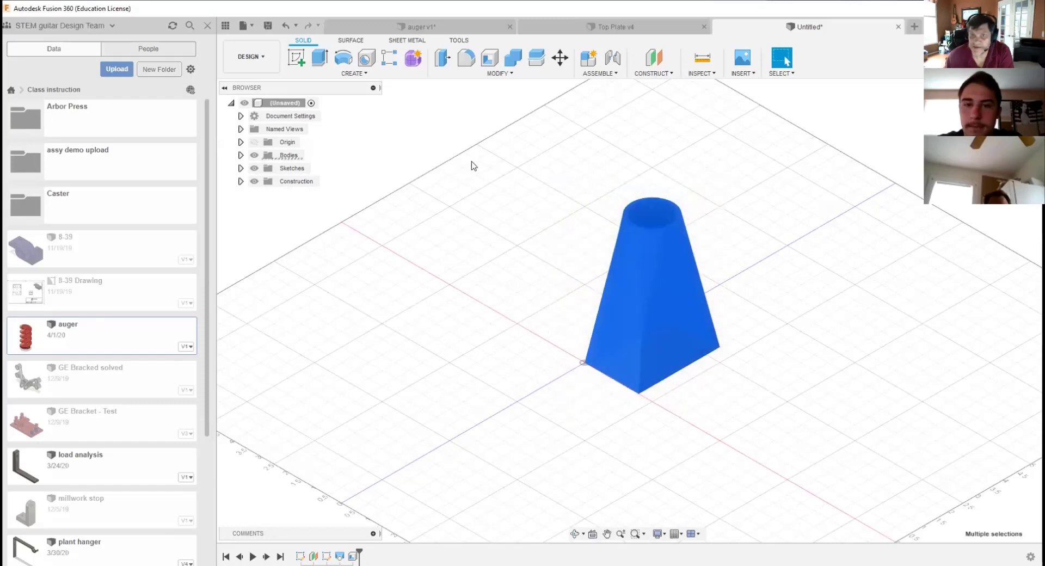
right_click(662, 286)
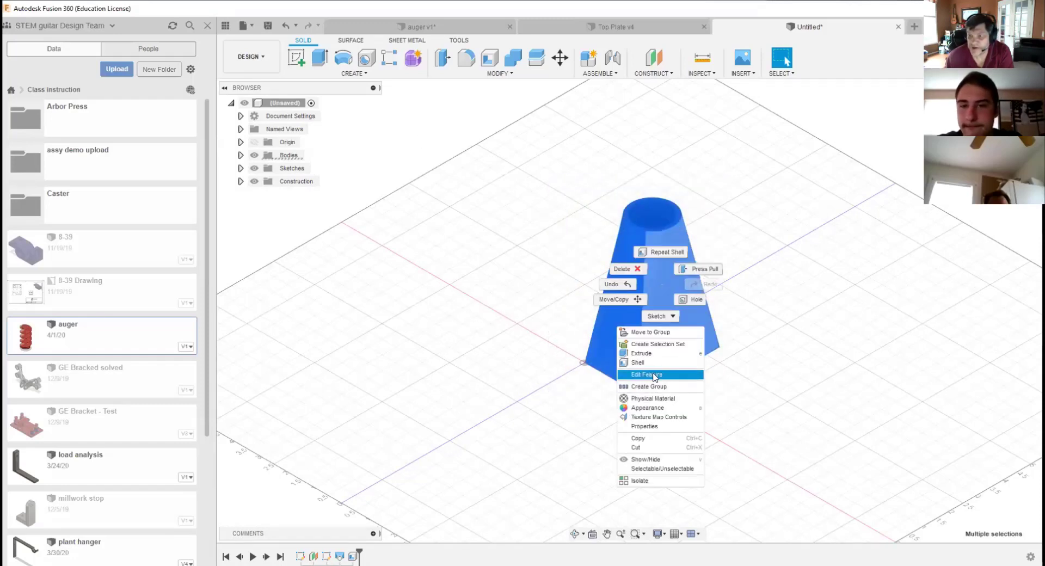
key("Escape")
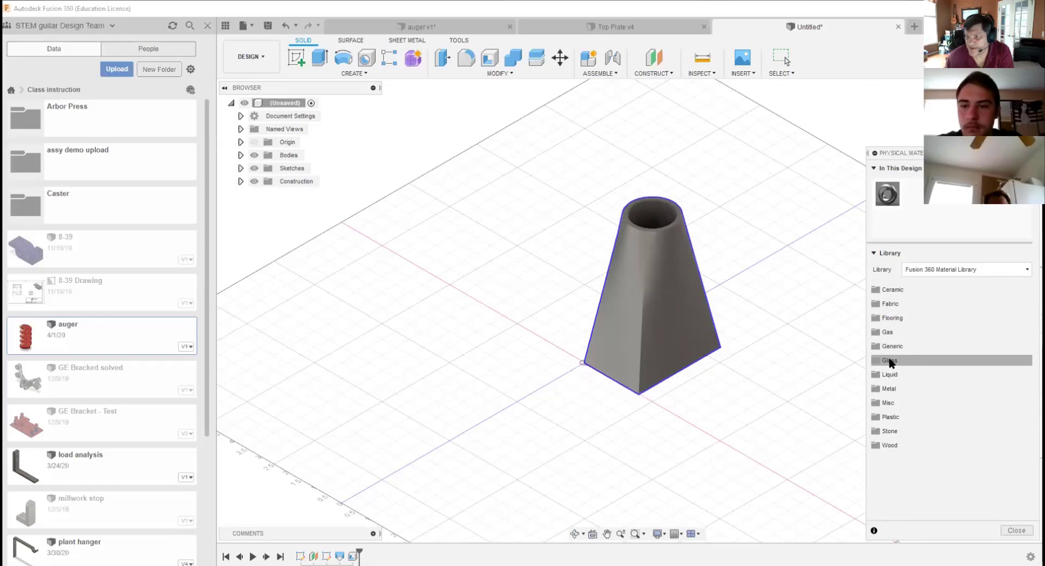
Step: Apply the Acrylic, Clear plastic material to the shelled body and collapse the material library
left_click(889, 418)
scroll(942, 403, "down", 3)
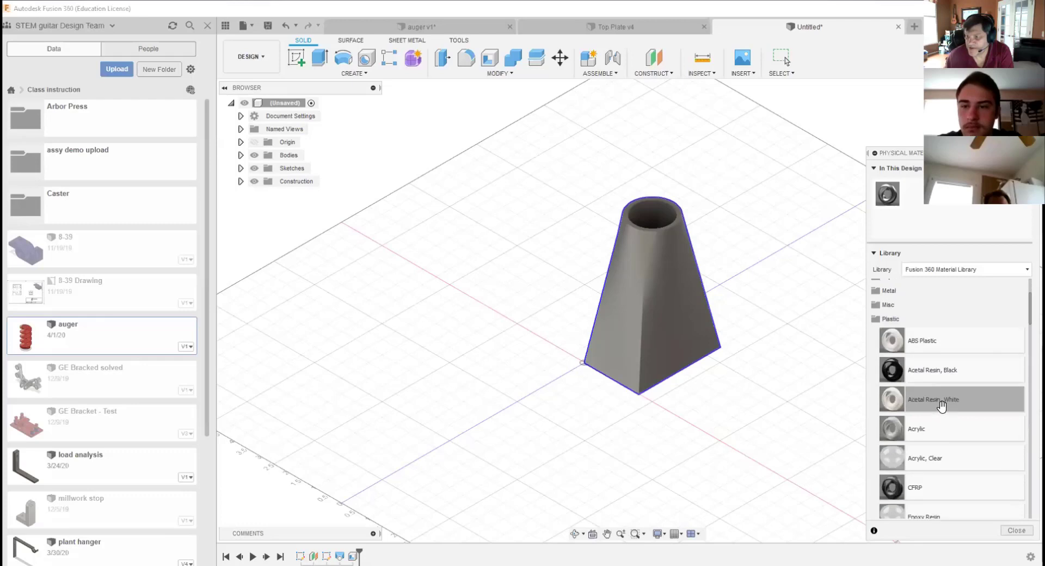
scroll(942, 406, "down", 1)
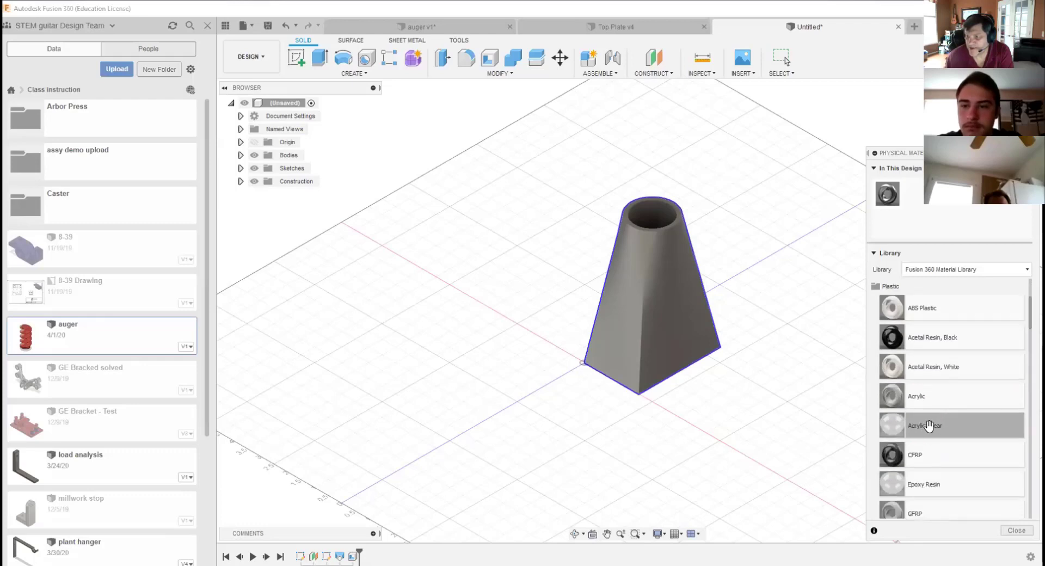
left_click_drag(929, 426, 679, 294)
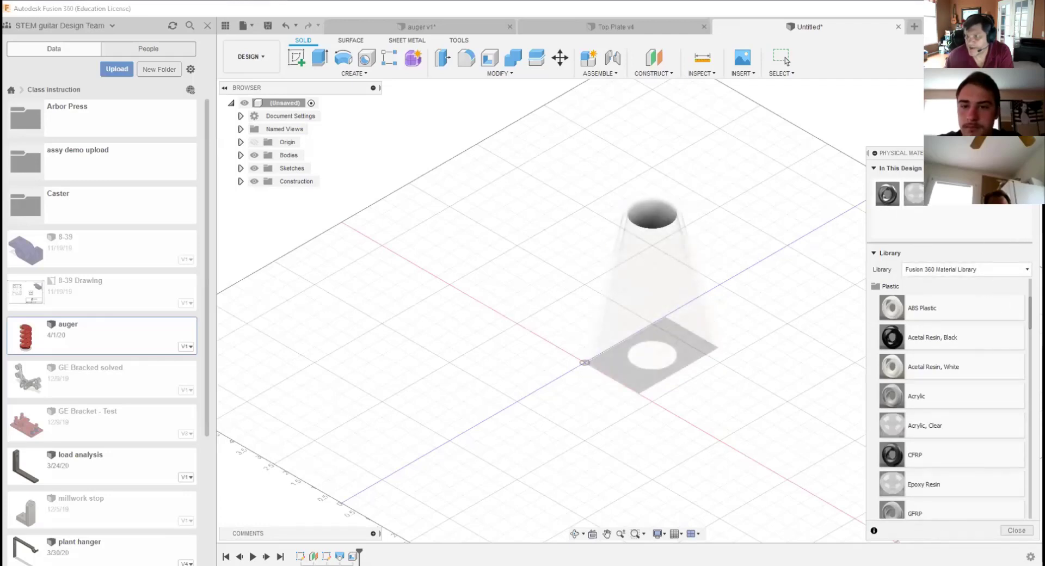
left_click(1033, 153)
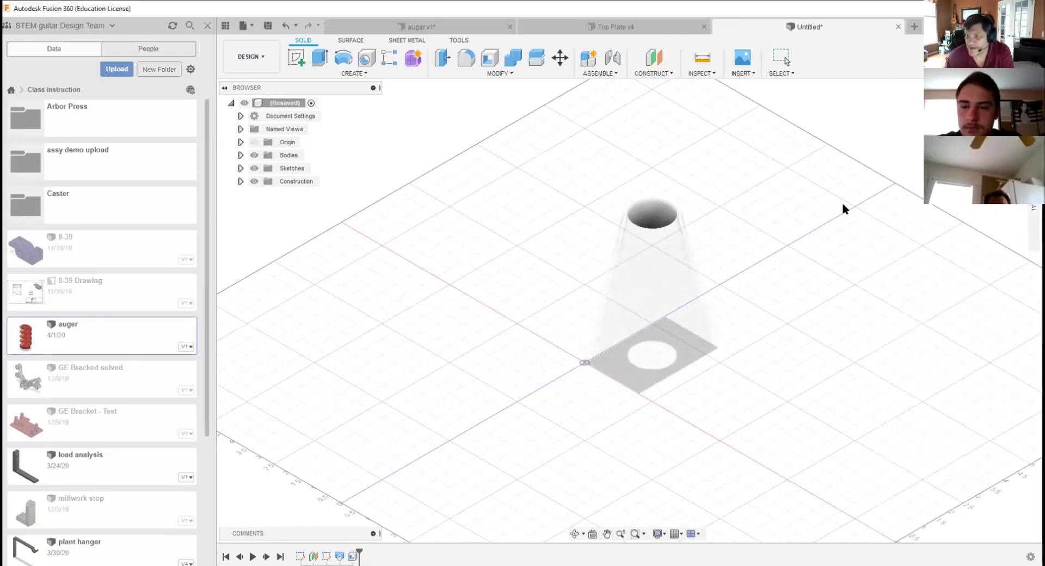
scroll(707, 168, "up", 4)
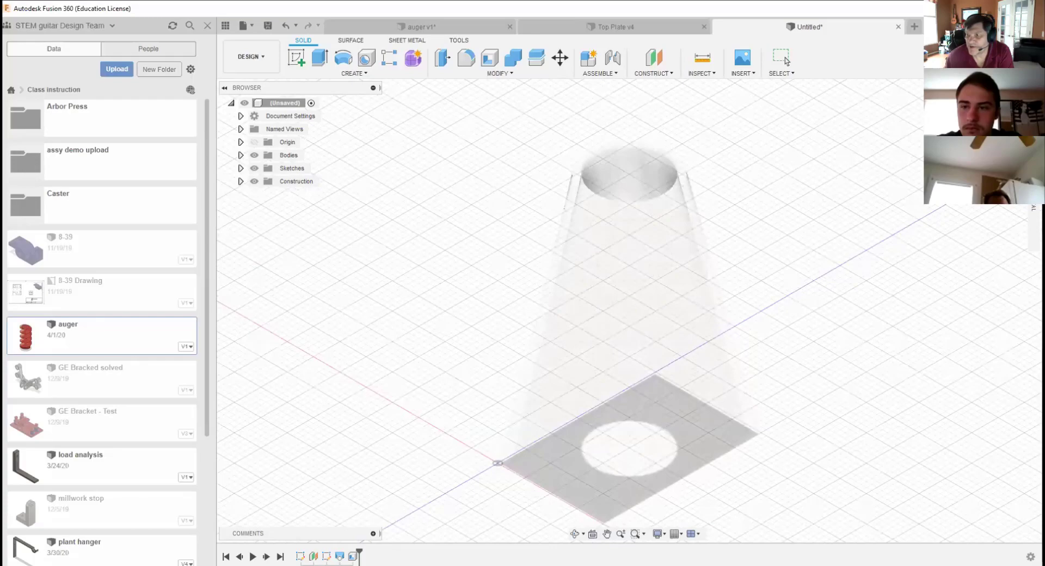
mouse_move(629, 327)
middle_mouse_down("shift")
mouse_move(654, 218)
mouse_move(642, 305)
mouse_move(577, 343)
mouse_move(556, 235)
mouse_move(550, 294)
mouse_move(522, 348)
mouse_move(544, 305)
middle_mouse_up("shift")
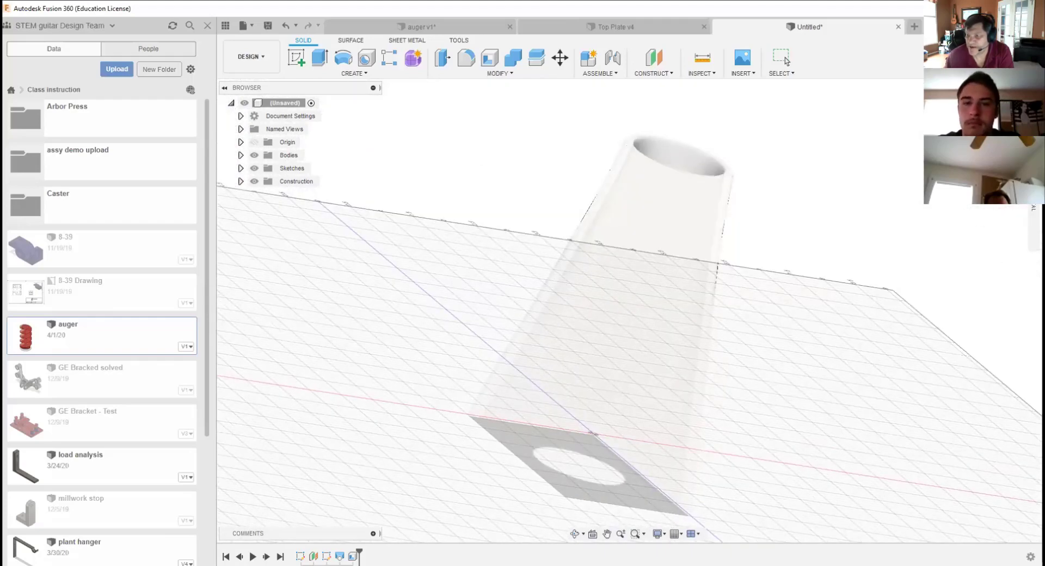
Step: Browse the plastic materials in the Fusion 360 Material Library for an alternative to the clear acrylic
mouse_move(1034, 230)
scroll(950, 411, "down", 3)
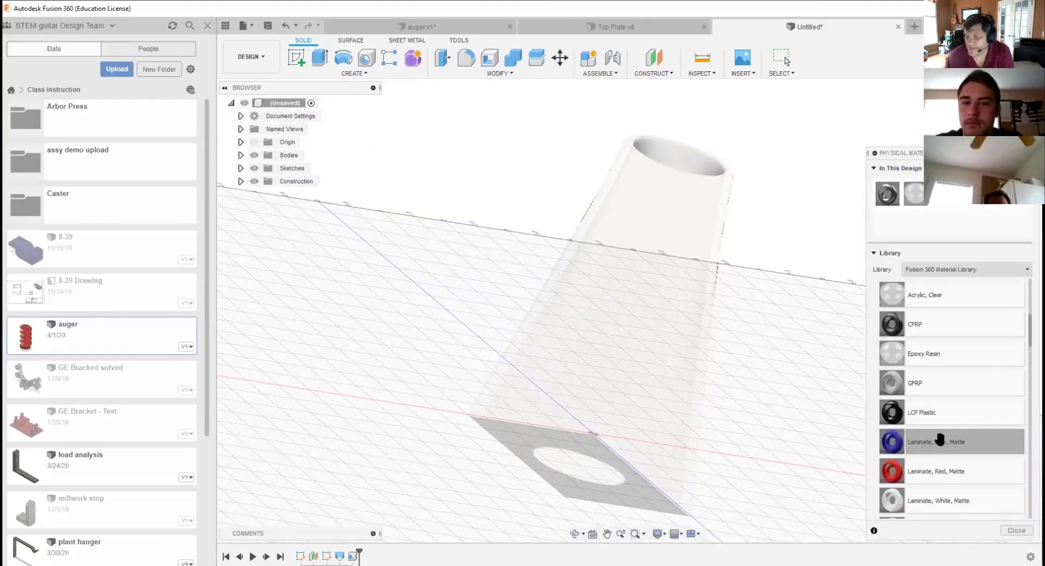
scroll(940, 439, "down", 10)
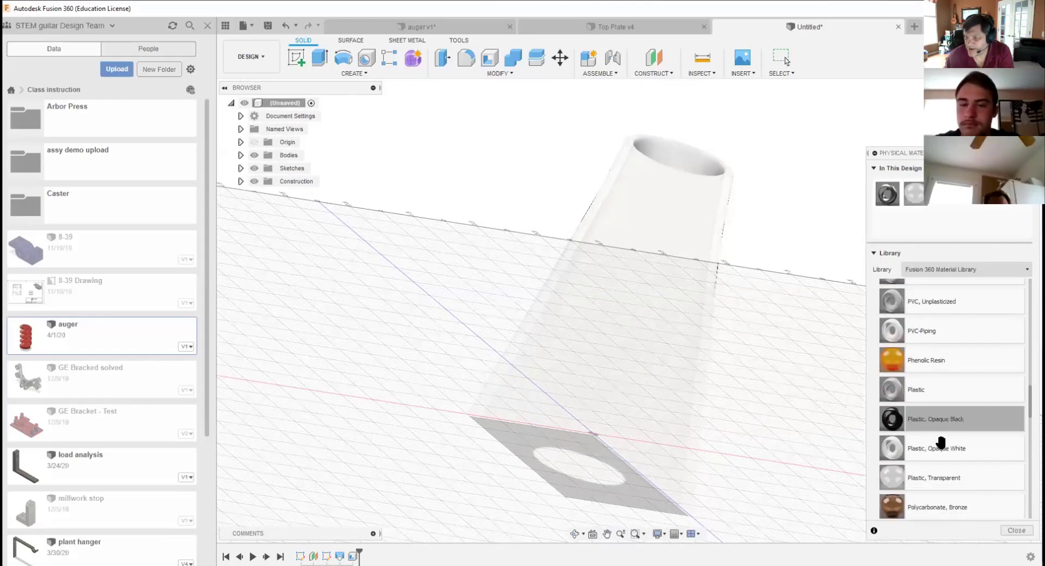
scroll(942, 436, "down", 4)
scroll(947, 346, "up", 8)
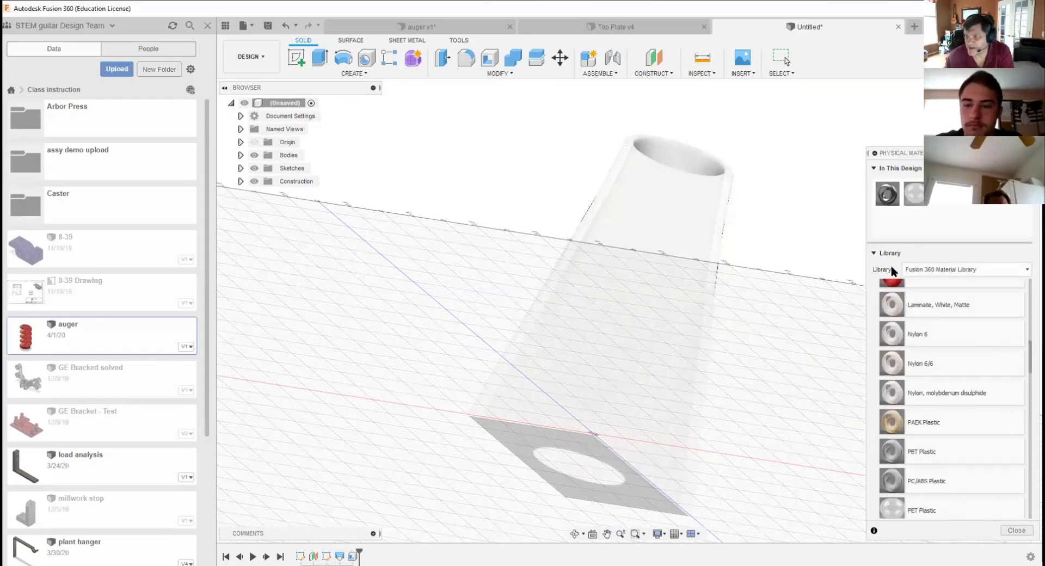
left_click(873, 246)
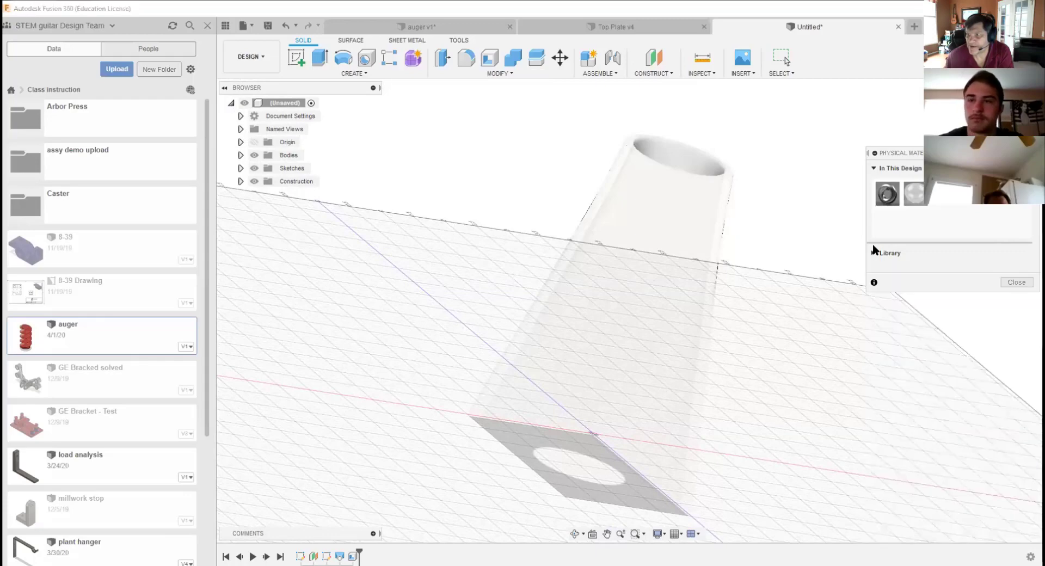
left_click(874, 254)
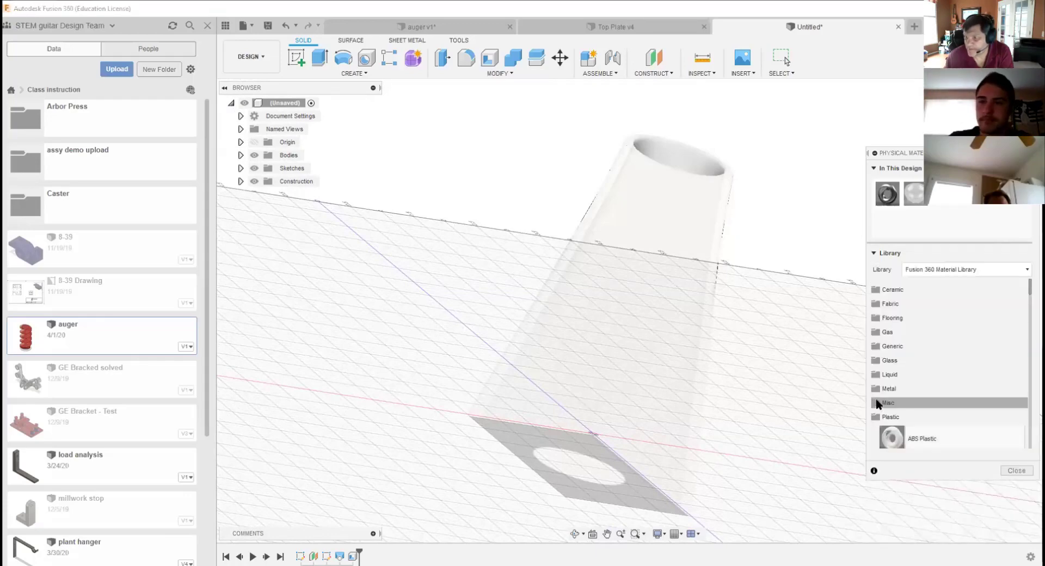
Step: Apply the Glass, Cast, Gray material to the shelled body and collapse the material library
left_click(889, 360)
scroll(920, 388, "down", 5)
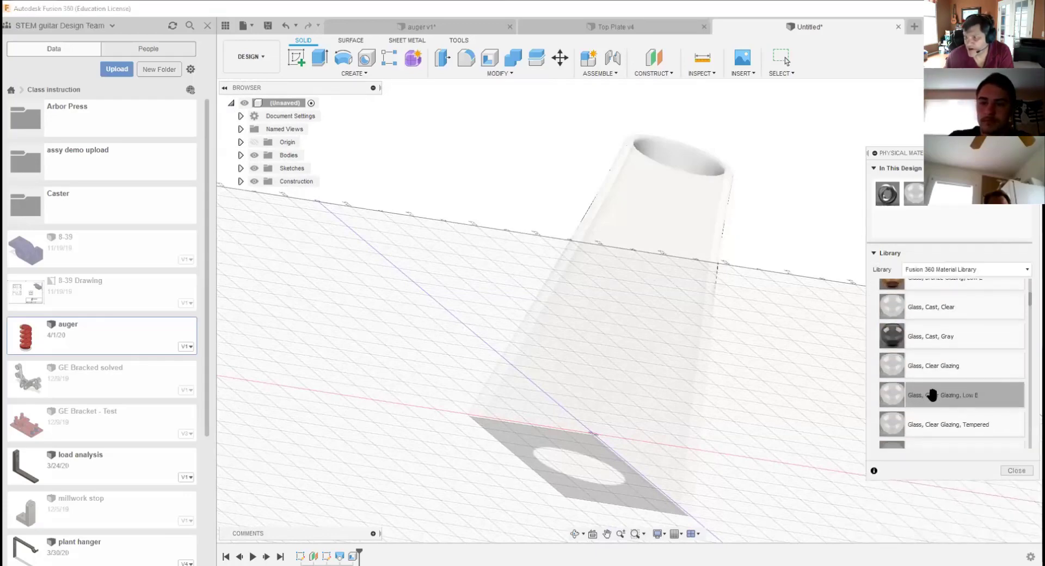
scroll(932, 394, "up", 3)
scroll(932, 393, "up", 3)
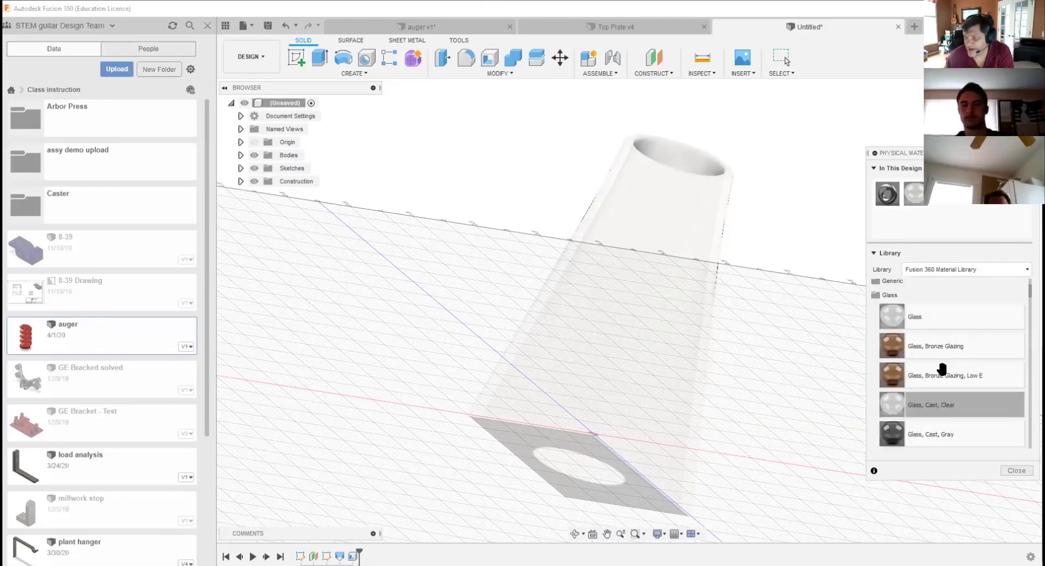
scroll(942, 370, "down", 1)
left_click_drag(926, 402, 681, 296)
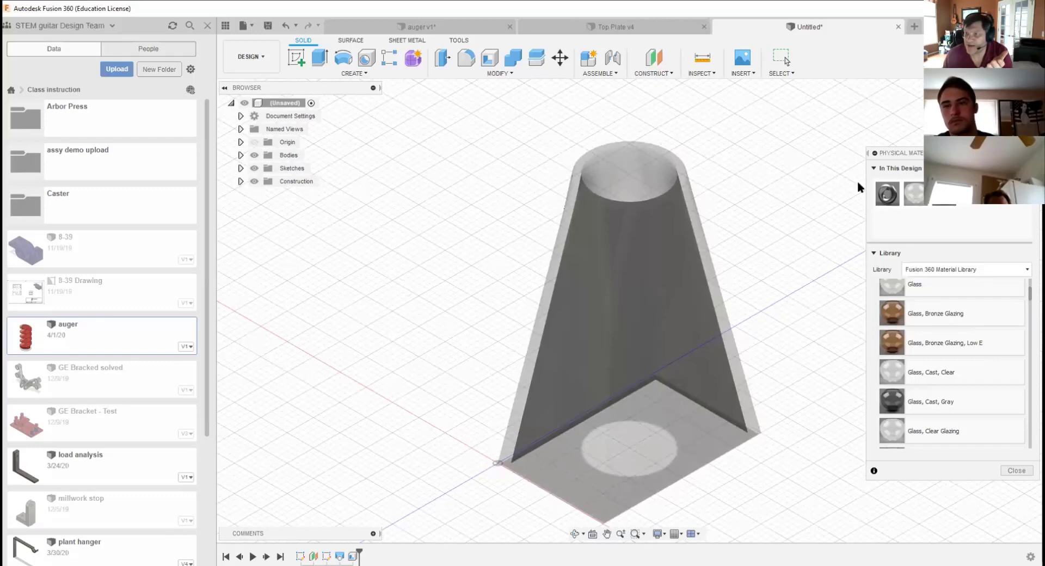
left_click(874, 154)
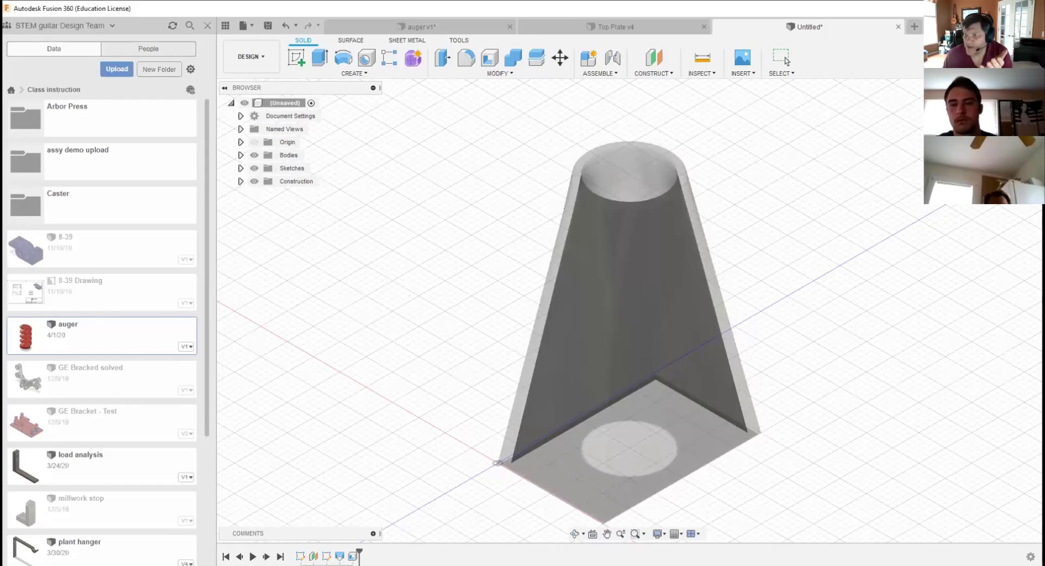
Step: Sketch a closed irregular eight-sided polygon with a V-notch in its upper side on a vertical origin plane, beside the shelled body
scroll(845, 266, "down", 3)
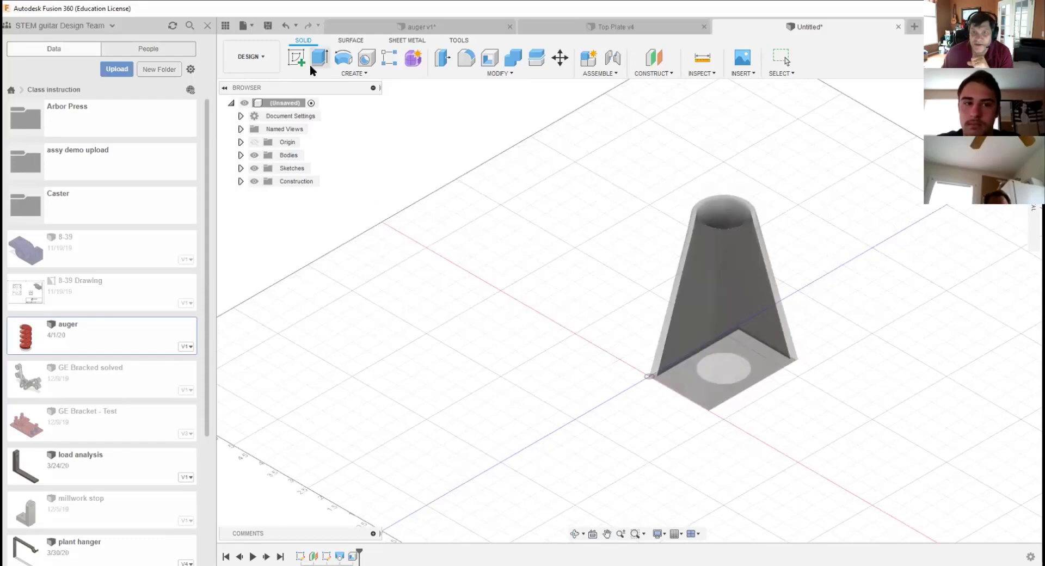
left_click(296, 57)
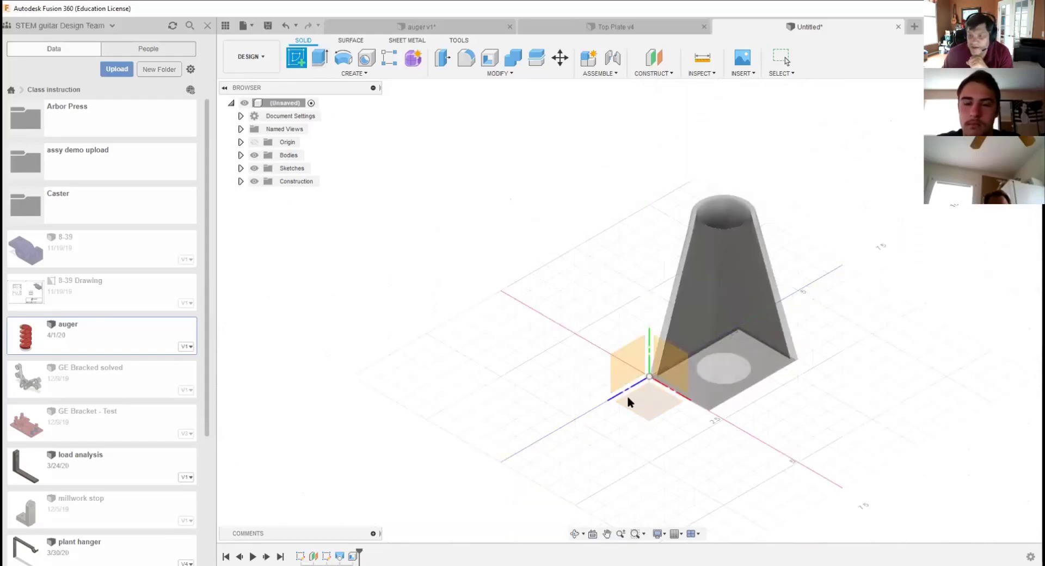
left_click(623, 371)
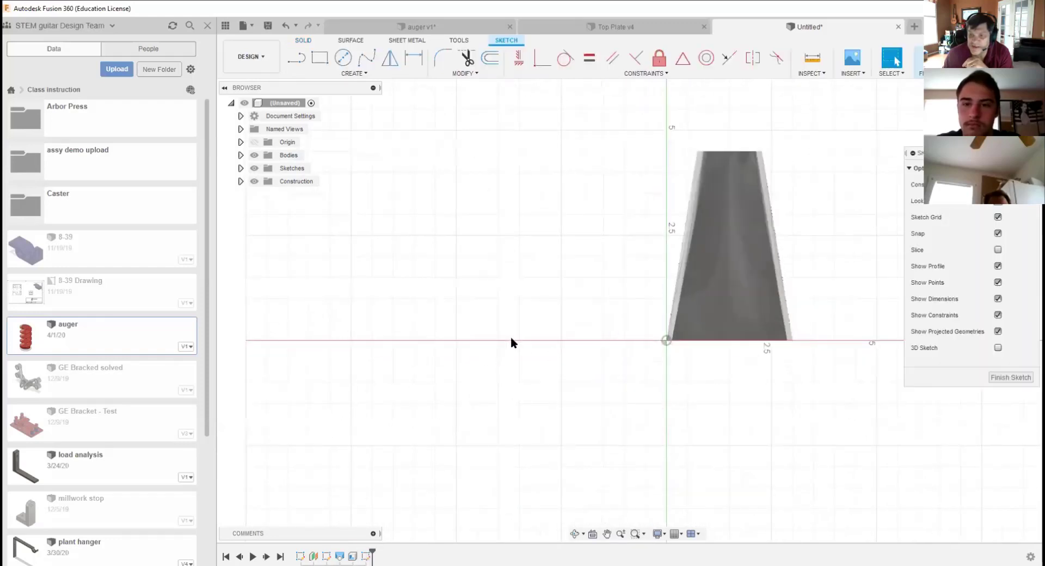
left_click(297, 58)
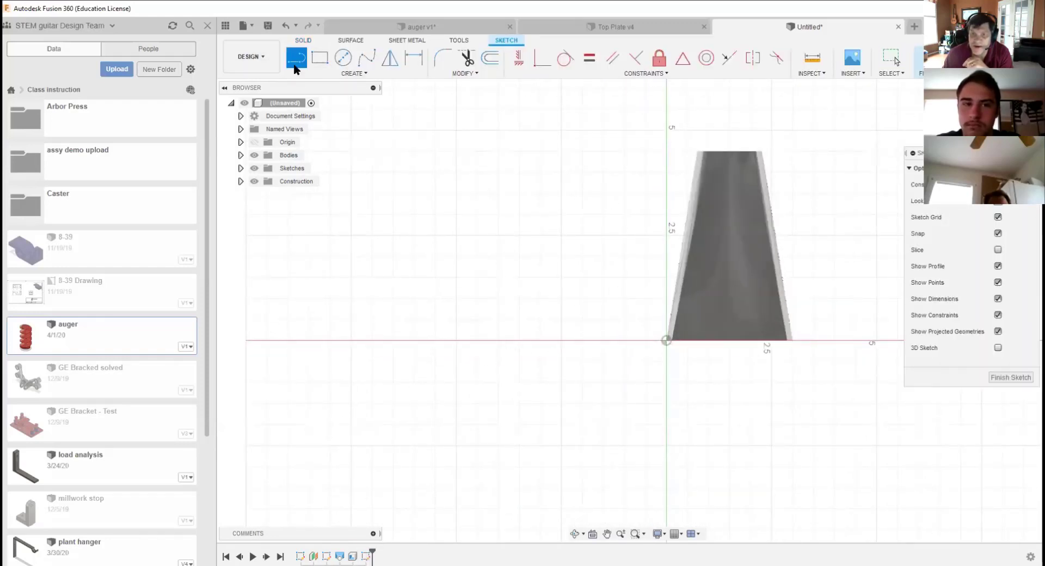
left_click(394, 151)
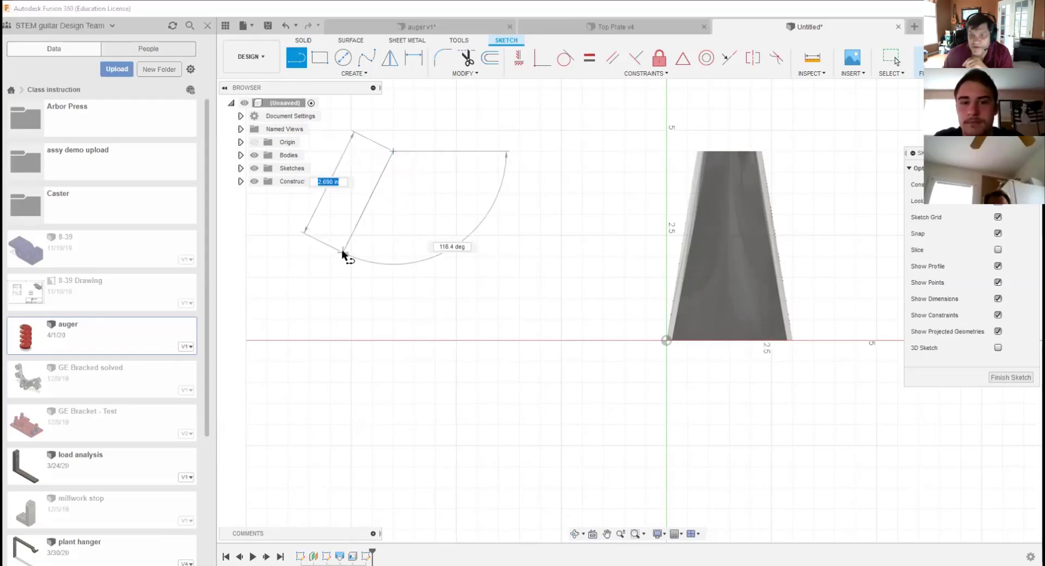
left_click(343, 251)
left_click(411, 330)
left_click(556, 299)
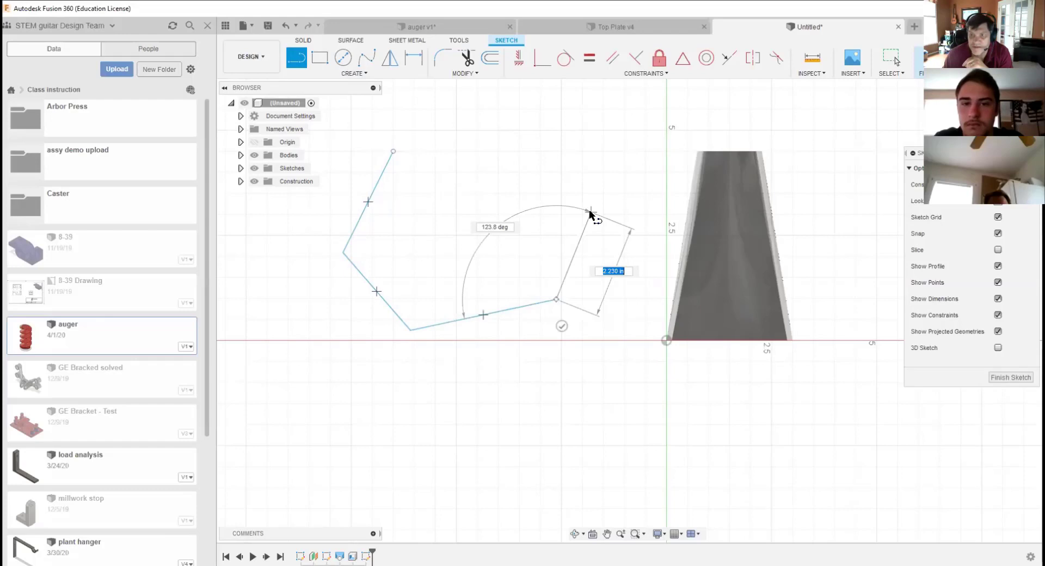
left_click(590, 213)
left_click(540, 131)
left_click(498, 193)
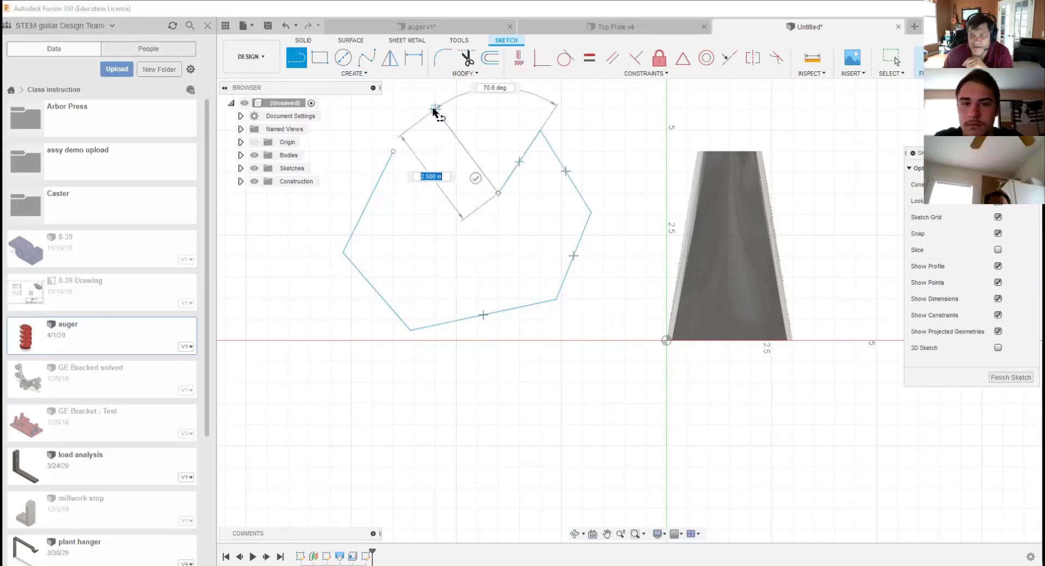
left_click(435, 111)
left_click(393, 151)
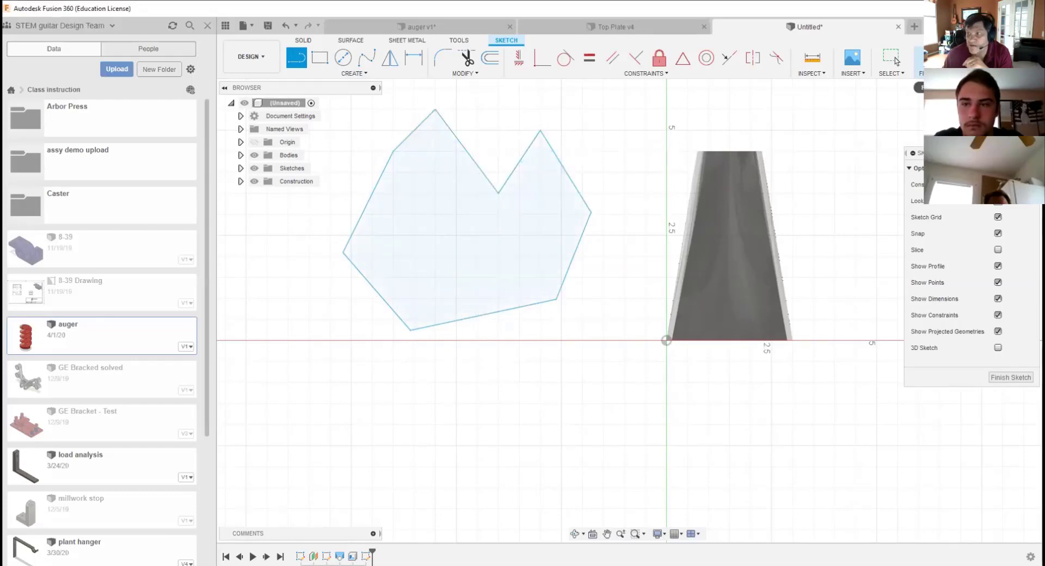
left_click(940, 59)
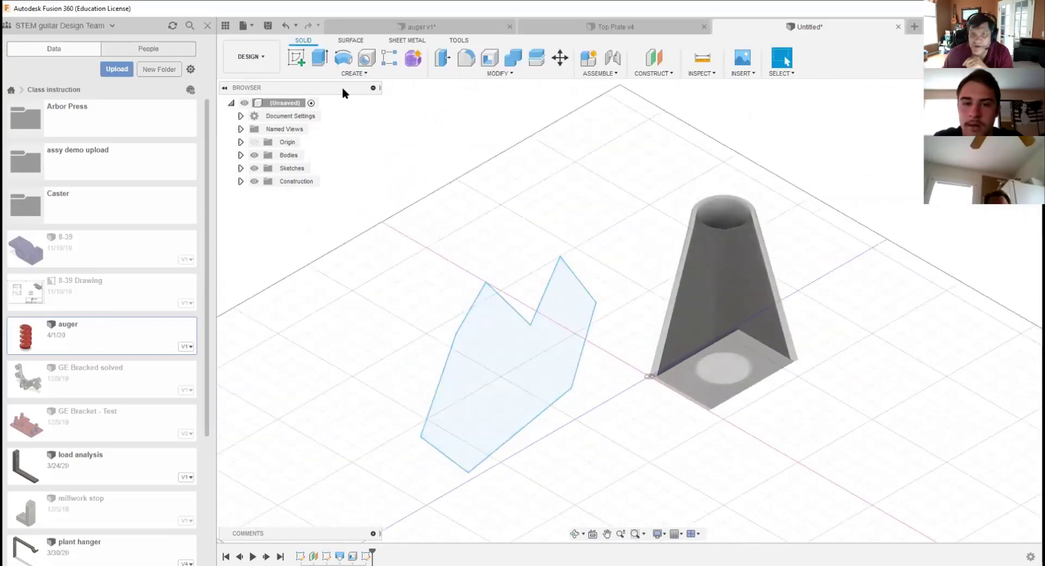
Step: Create a construction plane offset 4 in from the notched polygon profile, towards the positive side of its sketch plane
left_click(653, 58)
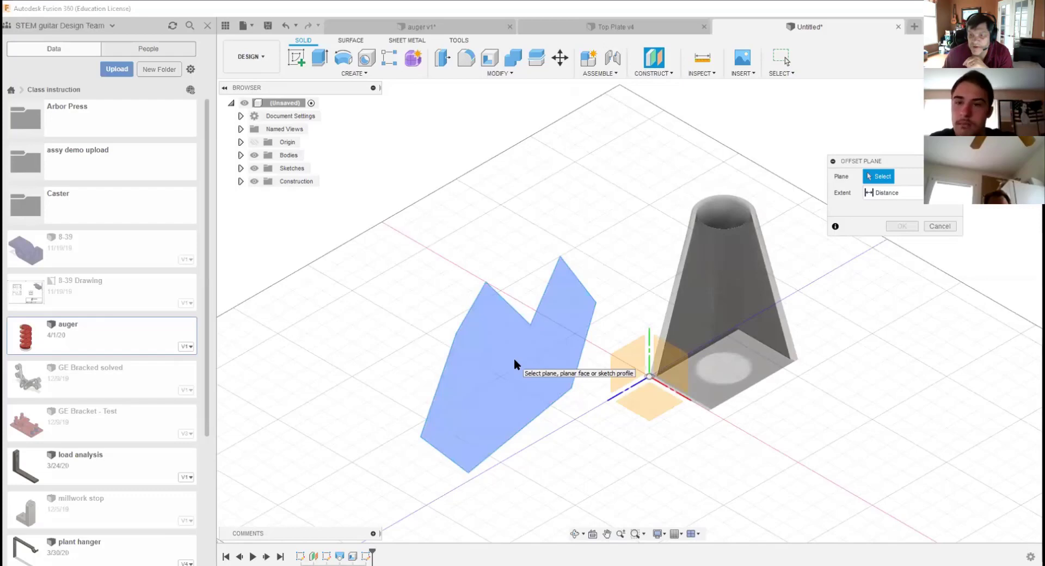
left_click(516, 364)
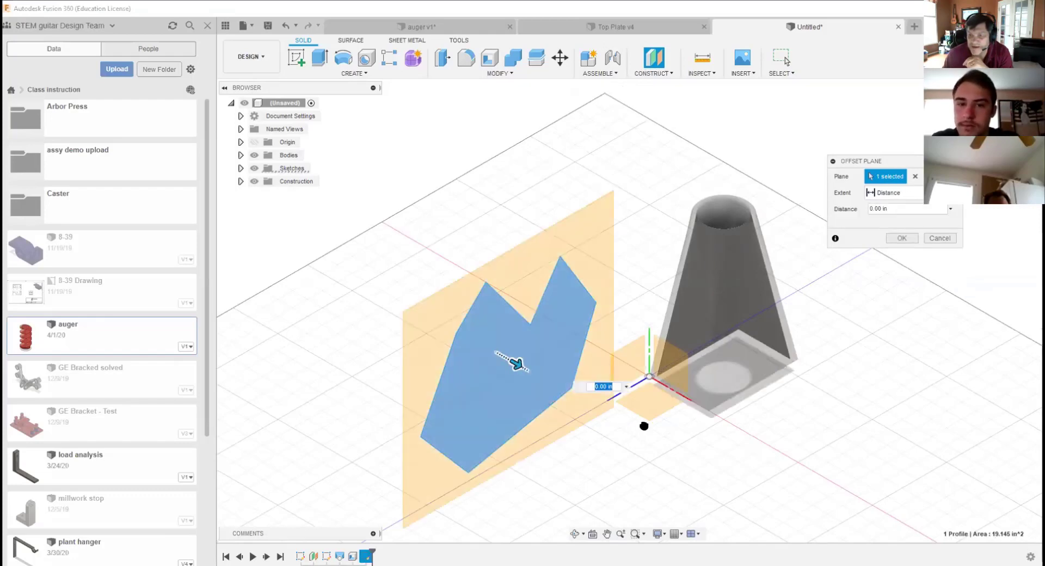
left_click_drag(516, 364, 711, 477)
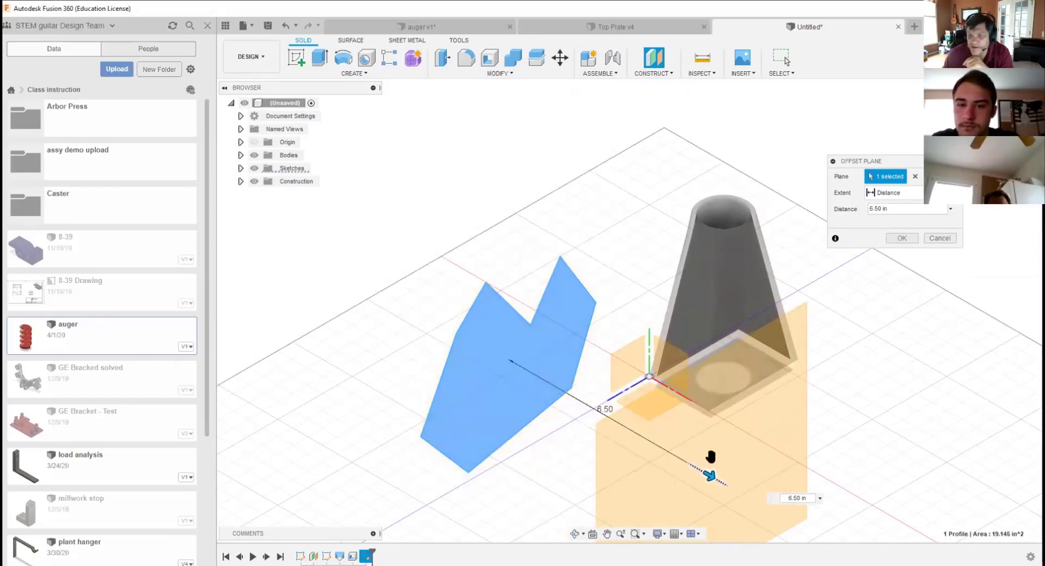
left_click(798, 498)
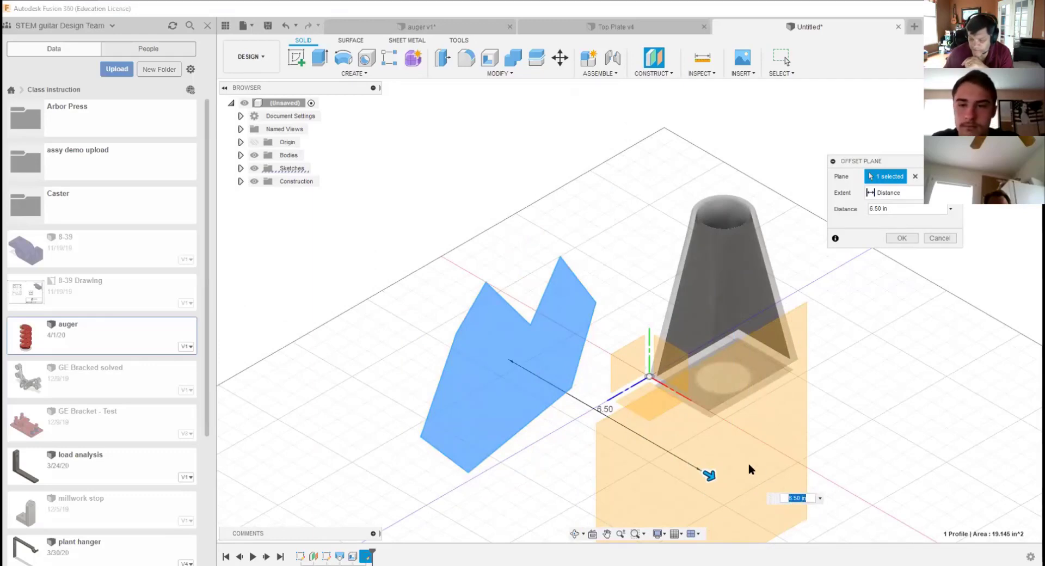
type("4")
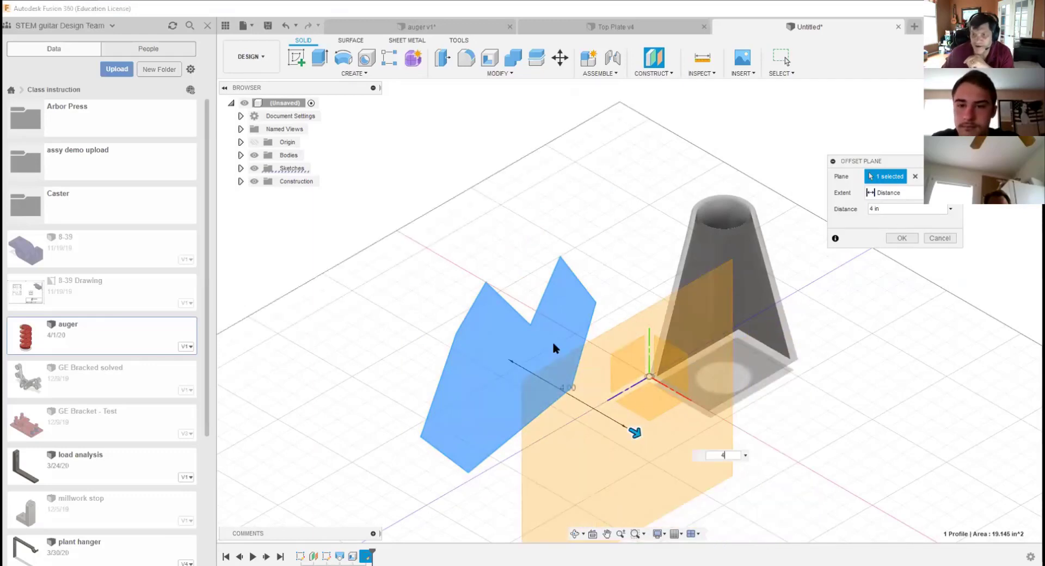
key("Return")
Step: Sketch a smaller closed five-sided polygon on the new offset plane, within the outline of the notched polygon, and finish the sketch
left_click(294, 56)
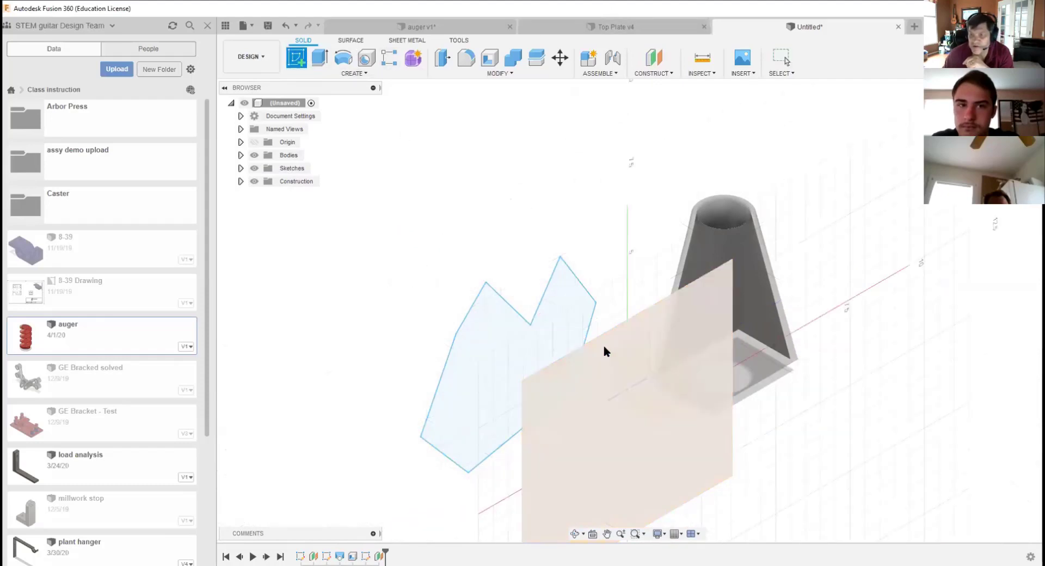
left_click(613, 346)
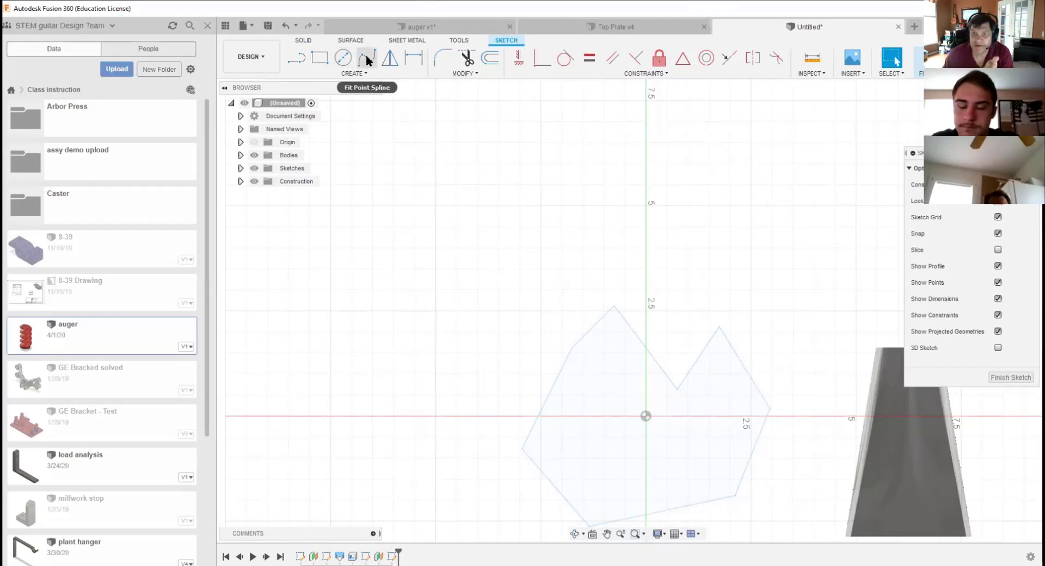
key("l")
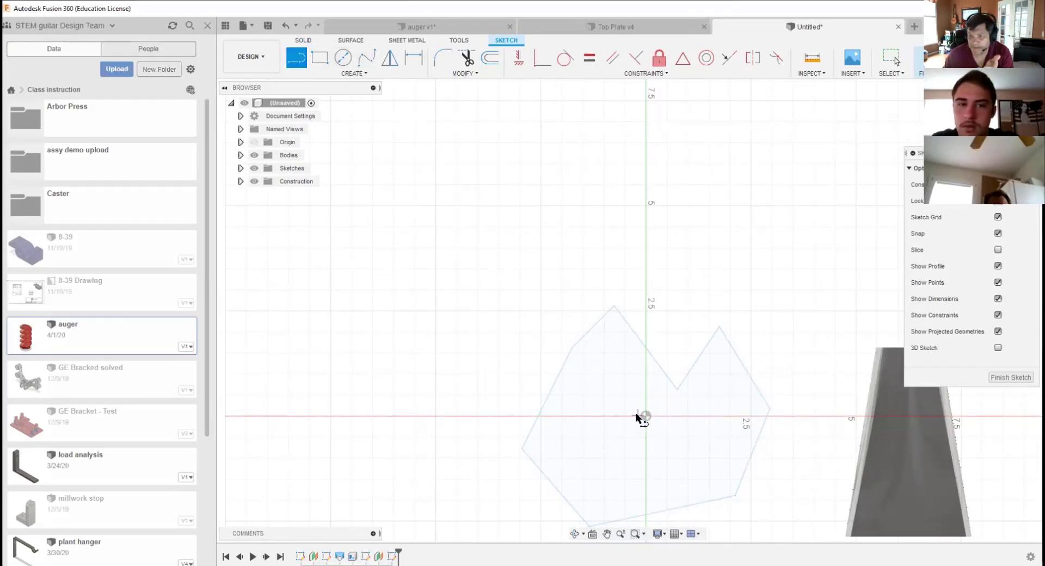
left_click(623, 383)
left_click(713, 379)
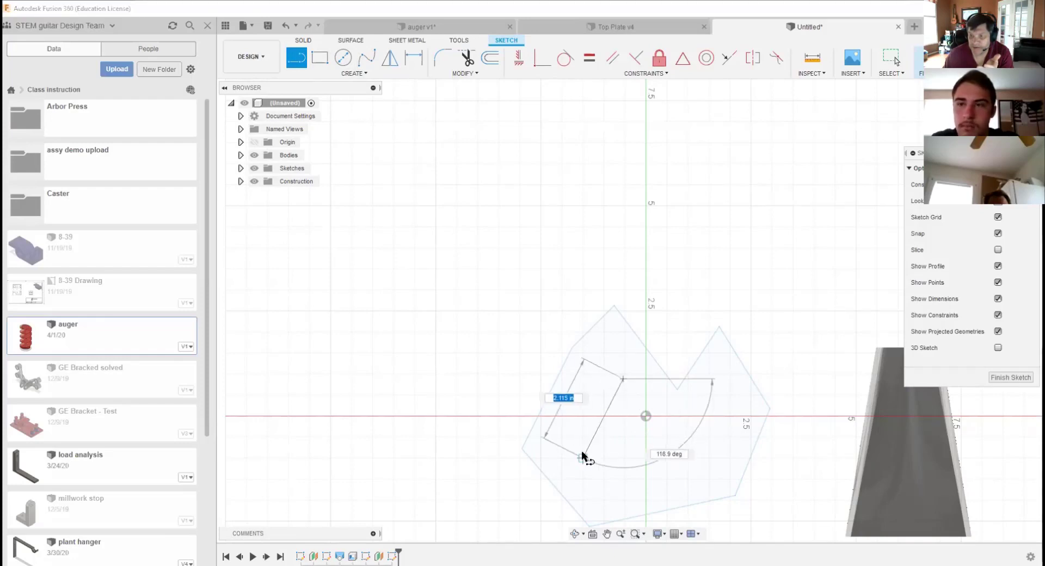
left_click(583, 457)
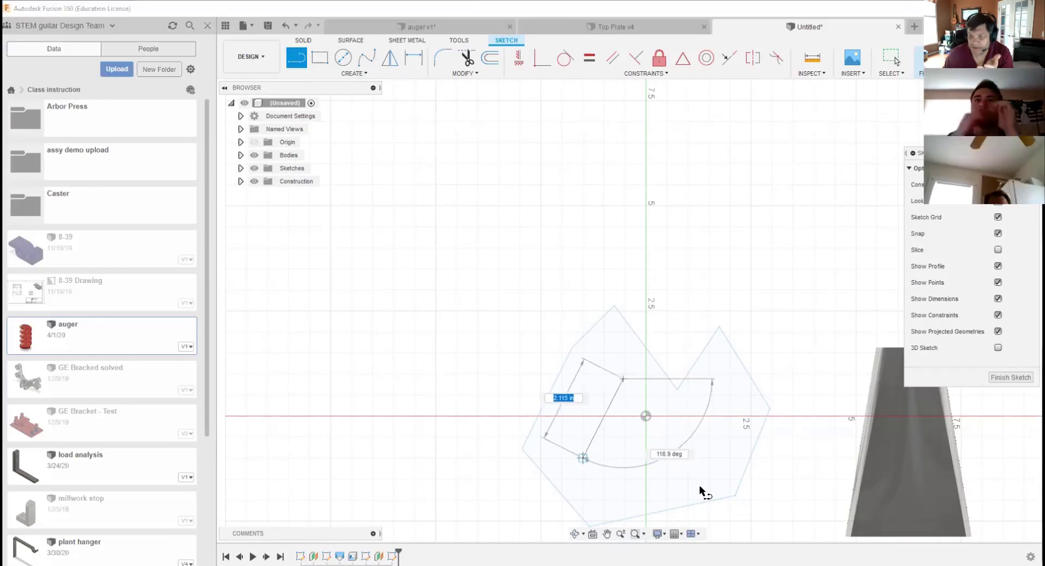
left_click(625, 381)
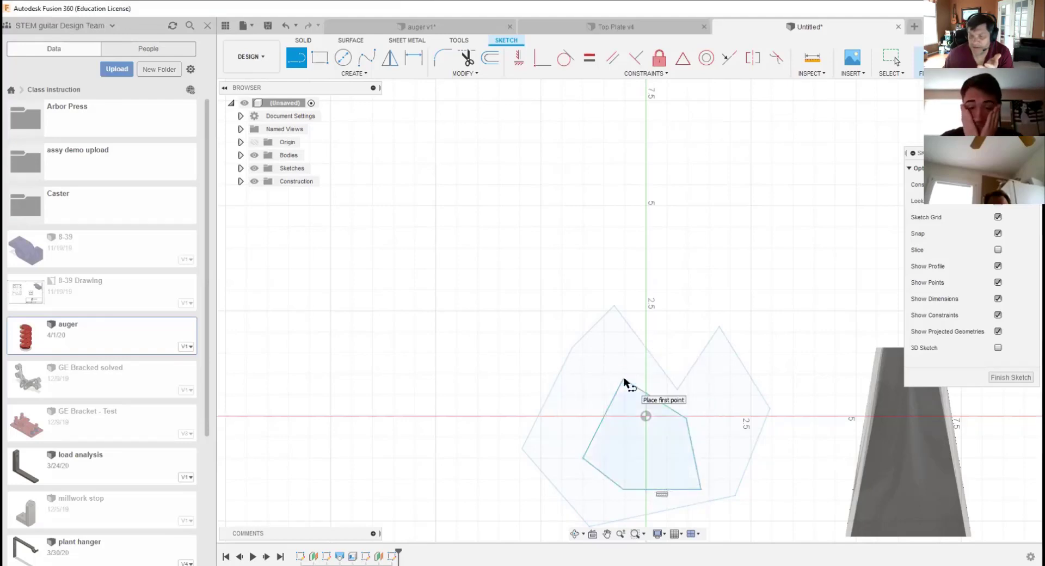
left_click(941, 58)
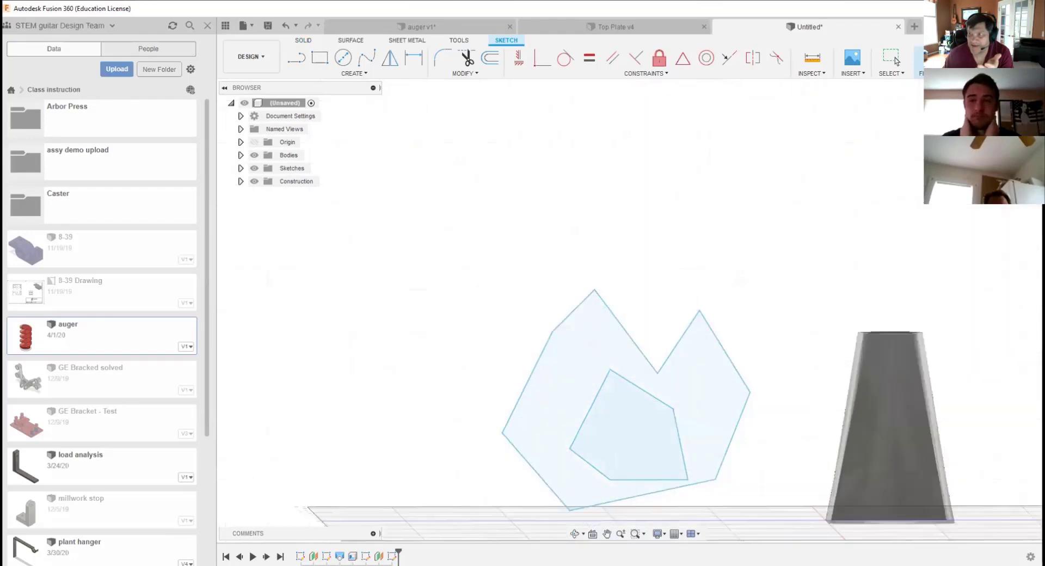
Step: Create another construction plane offset 4.00 in from the five-sided profile, on the side away from the notched polygon
scroll(858, 401, "down", 3)
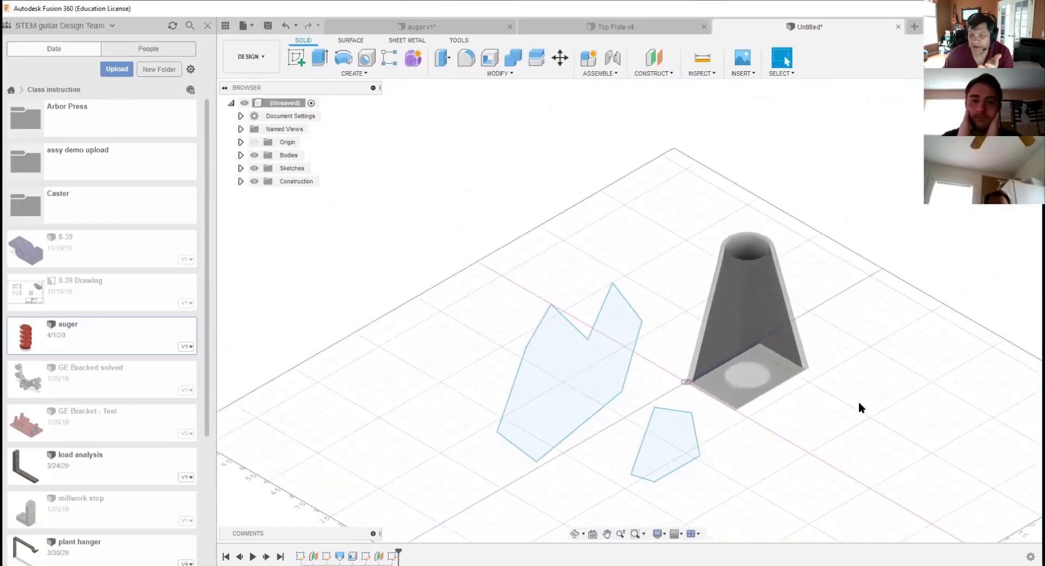
middle_click_drag(867, 403, 752, 320)
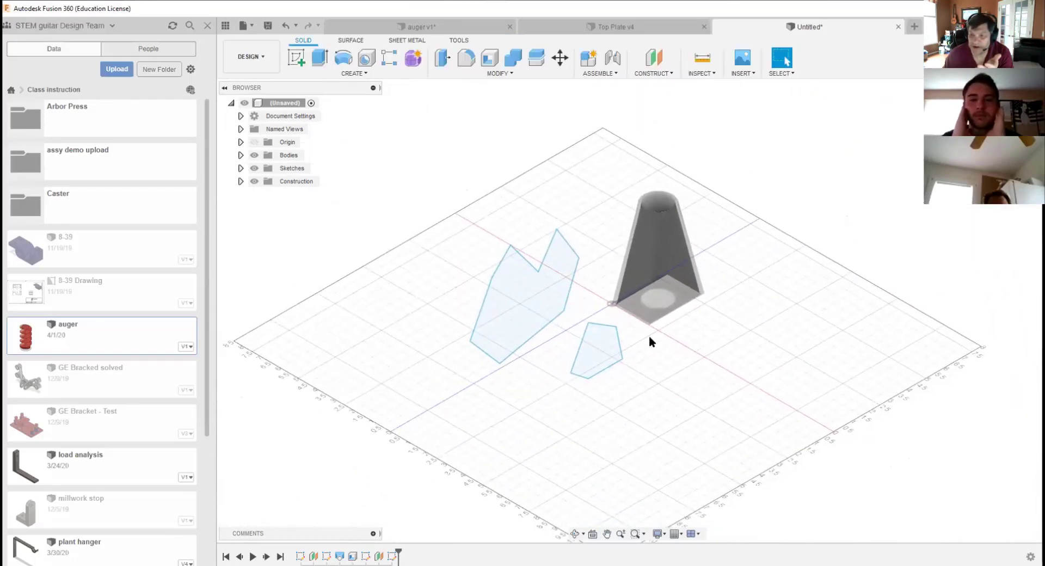
left_click(656, 56)
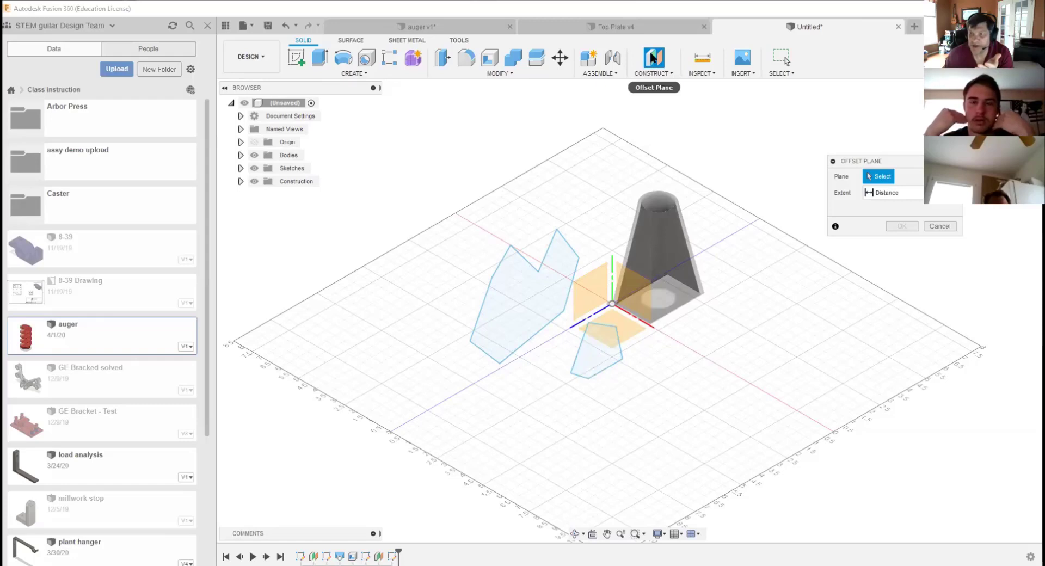
left_click(604, 363)
mouse_move(605, 353)
left_mouse_down()
mouse_move(697, 403)
mouse_move(681, 395)
left_mouse_up()
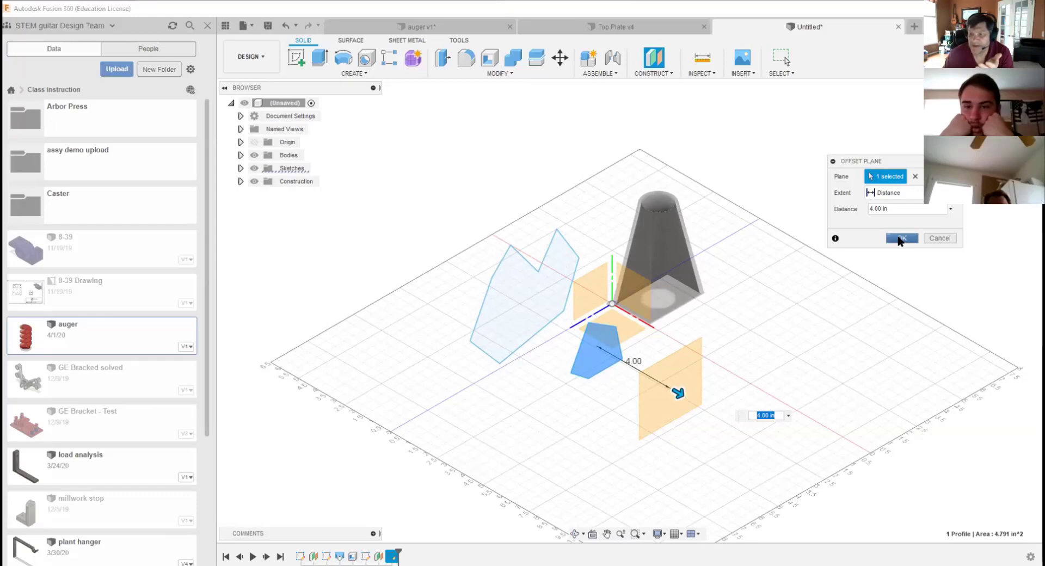
left_click(901, 239)
Step: Sketch a circle about 3.78 in in diameter, centred on the sketch origin, on the newest offset plane and finish the sketch
left_click(297, 57)
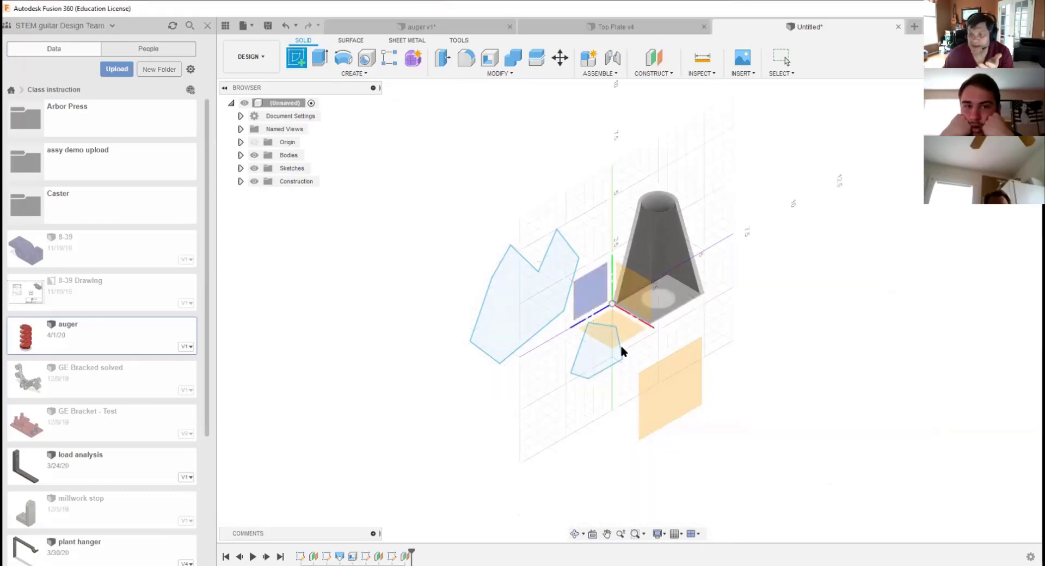
left_click(674, 392)
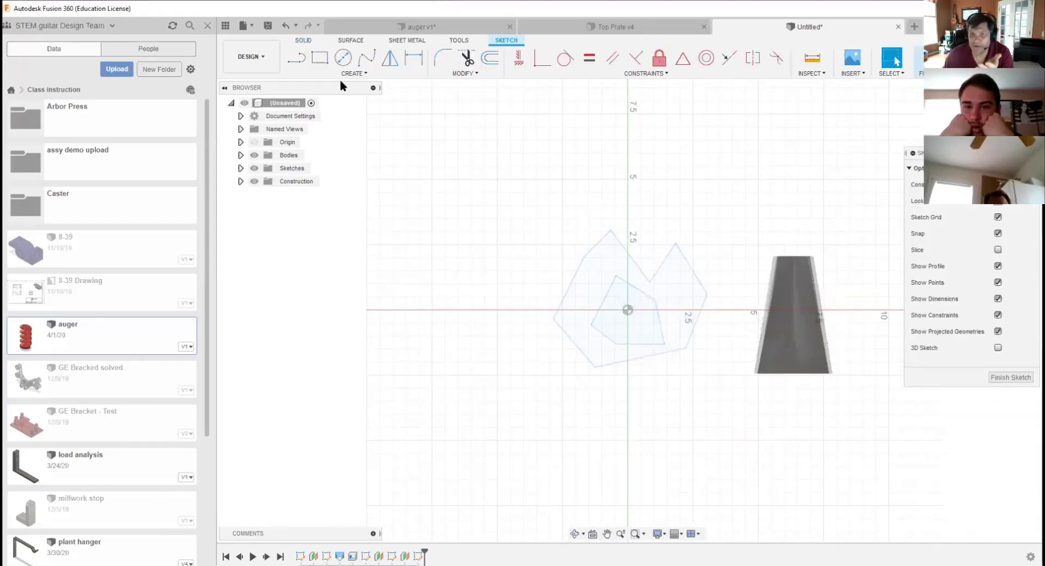
left_click(343, 57)
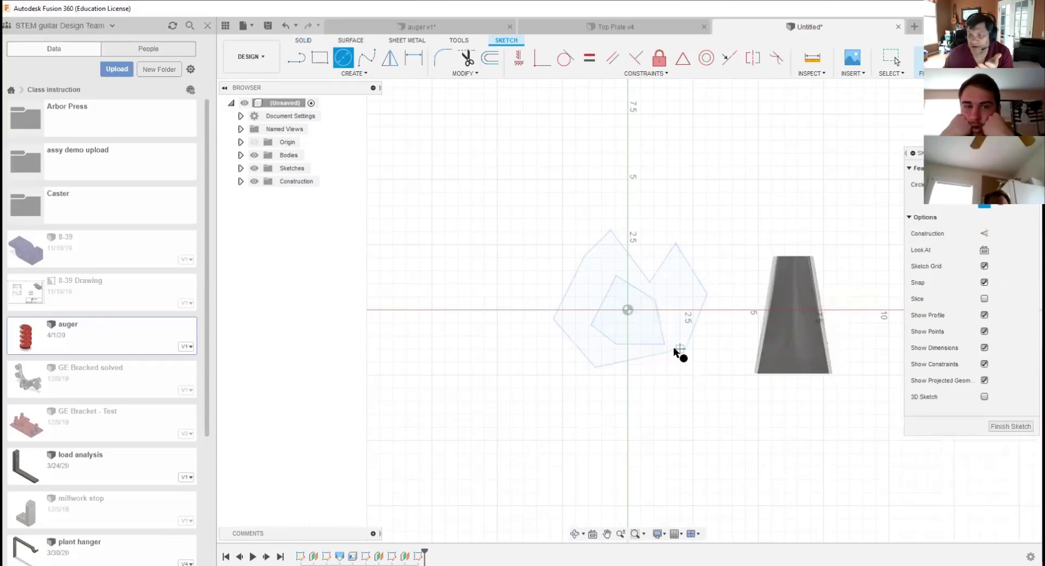
left_click(627, 311)
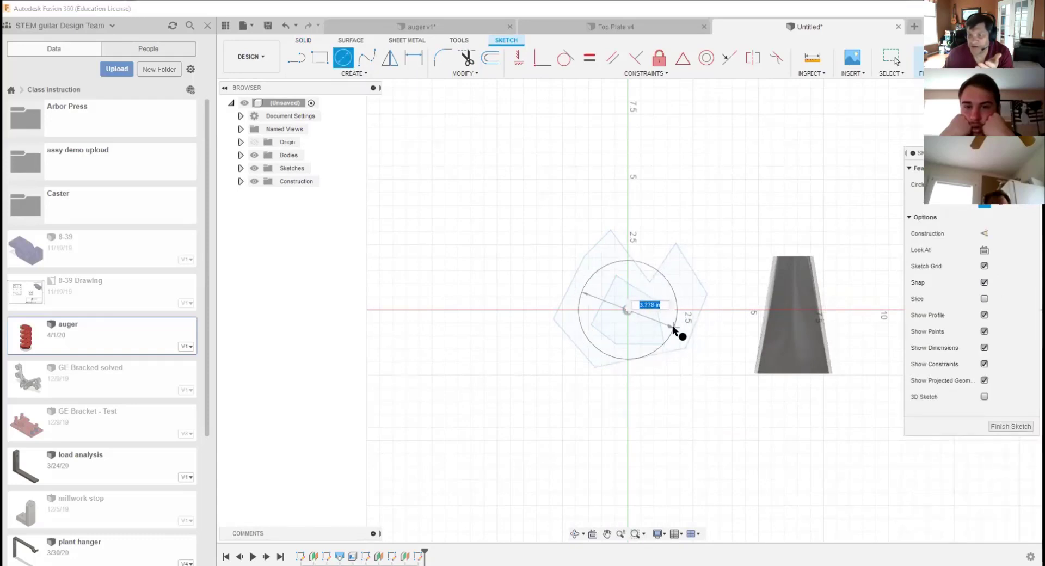
left_click(675, 329)
left_click(926, 57)
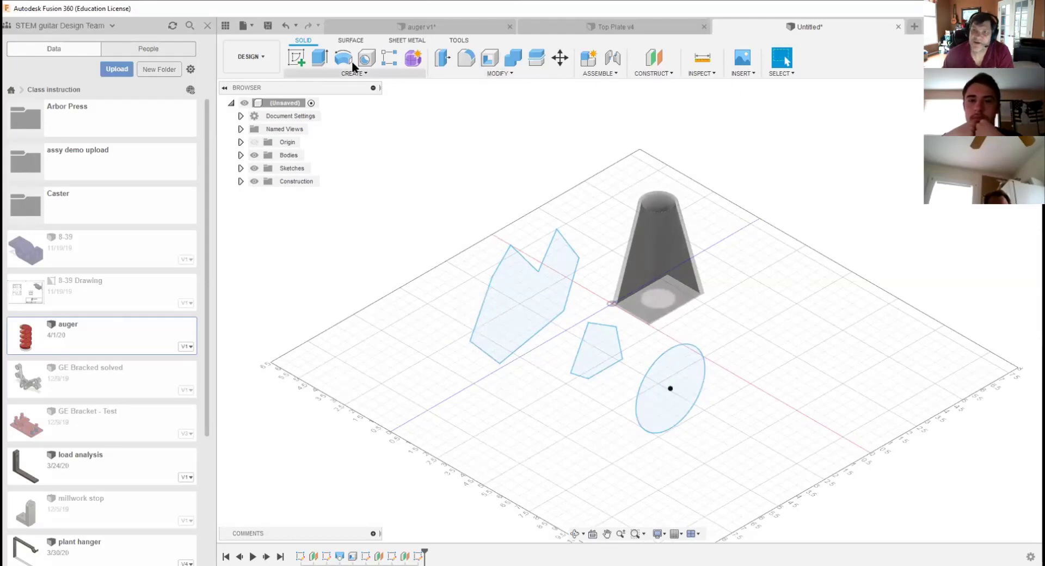
Step: Loft a new body through the notched polygon, the small polygon and the circle profiles, in that order
left_click(359, 75)
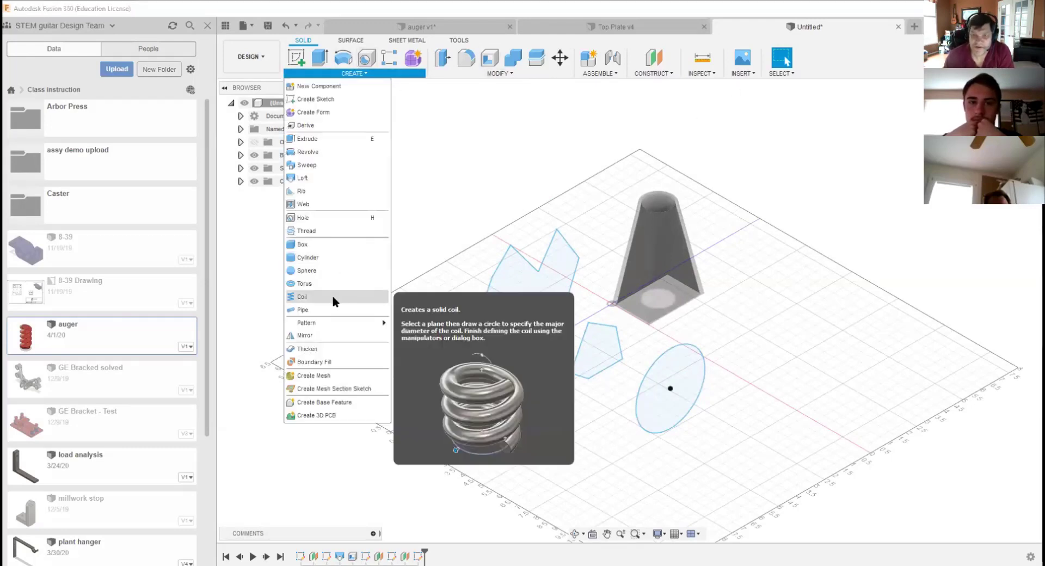
left_click(309, 180)
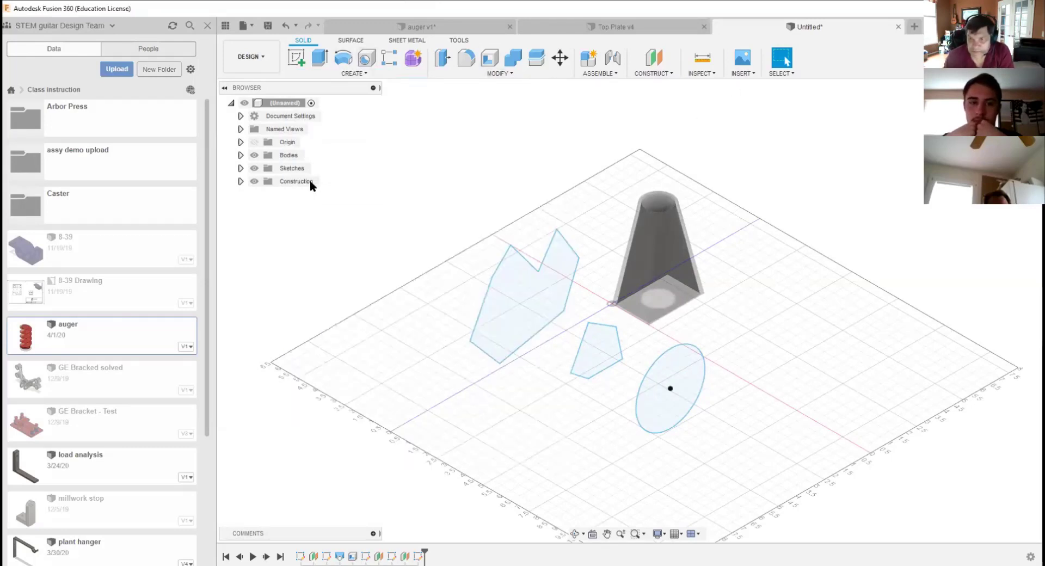
left_click(525, 300)
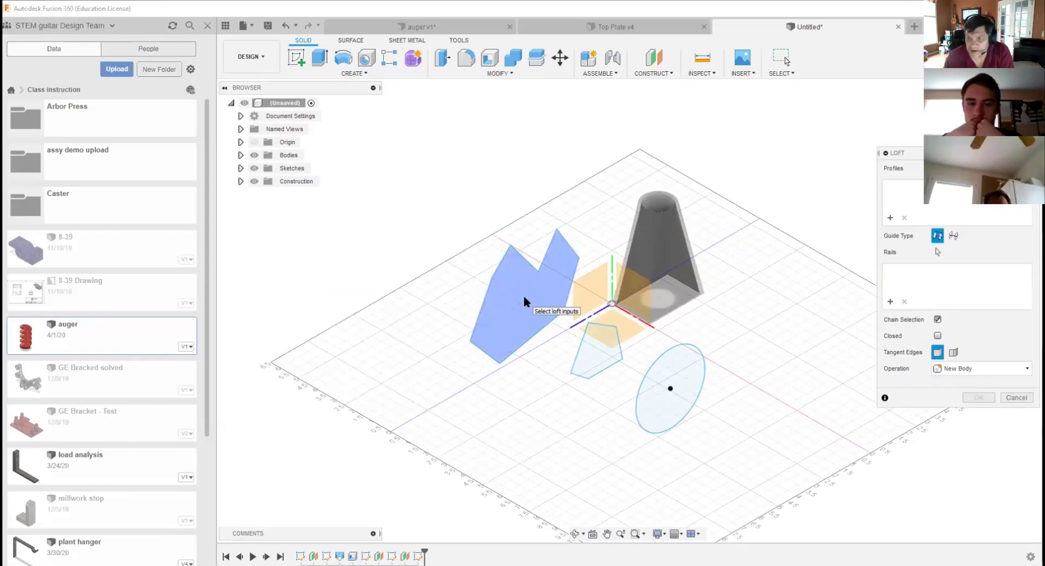
left_click(604, 352)
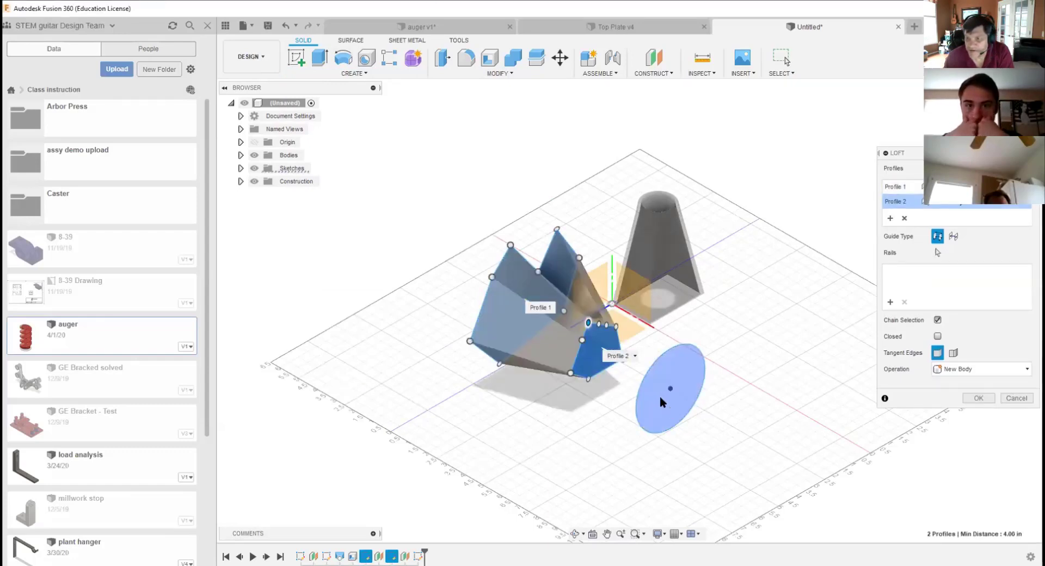
left_click(663, 403)
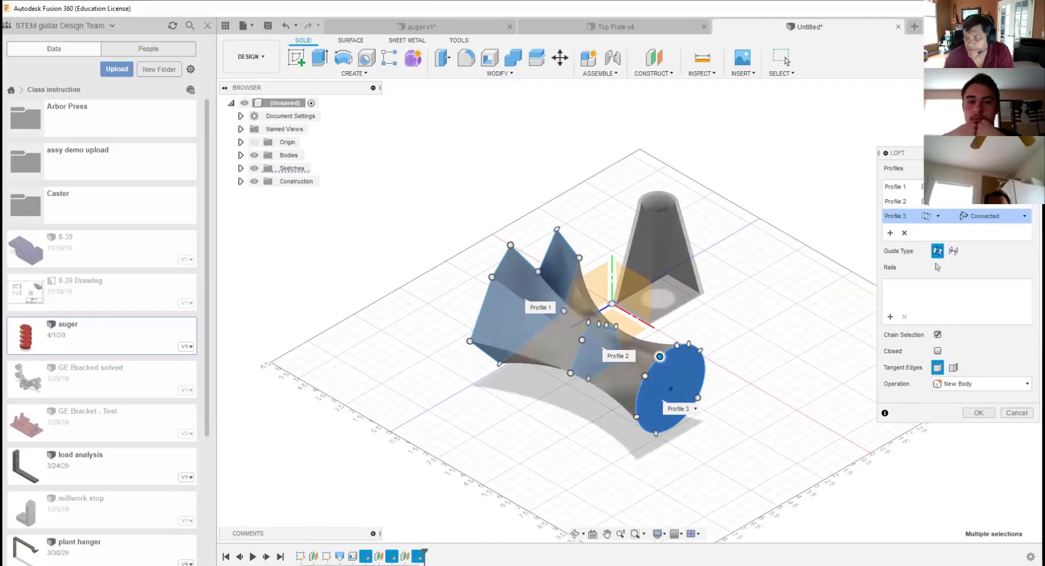
mouse_move(604, 425)
middle_mouse_down("shift")
mouse_move(681, 362)
mouse_move(738, 354)
mouse_move(771, 378)
mouse_move(797, 365)
mouse_move(809, 335)
mouse_move(721, 359)
mouse_move(637, 322)
mouse_move(591, 324)
mouse_move(569, 349)
middle_mouse_up("shift")
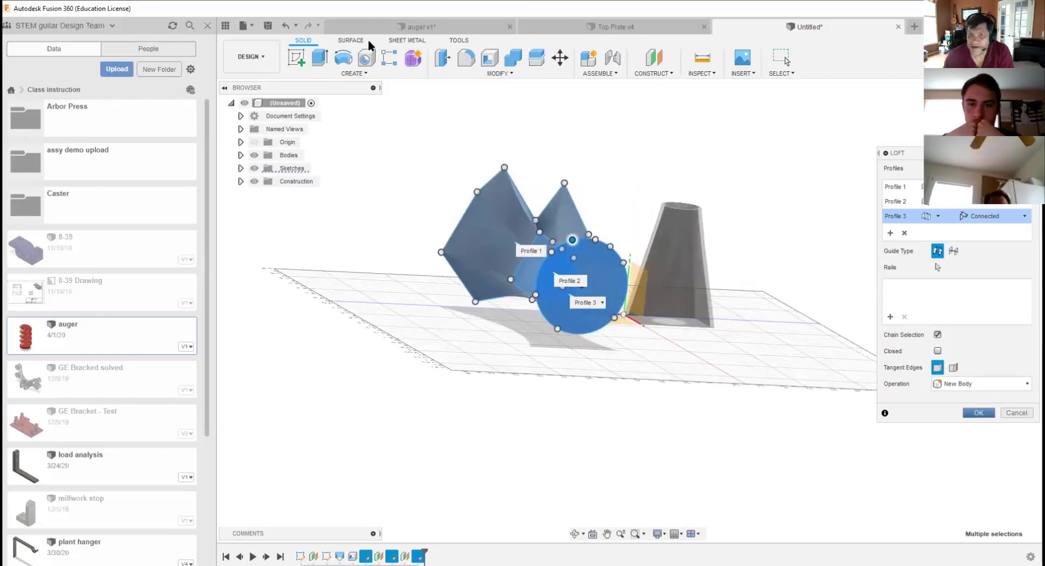
Step: Shell the lofted body with a 0.125 in inside thickness, removing the circular and notched end faces
left_click(491, 61)
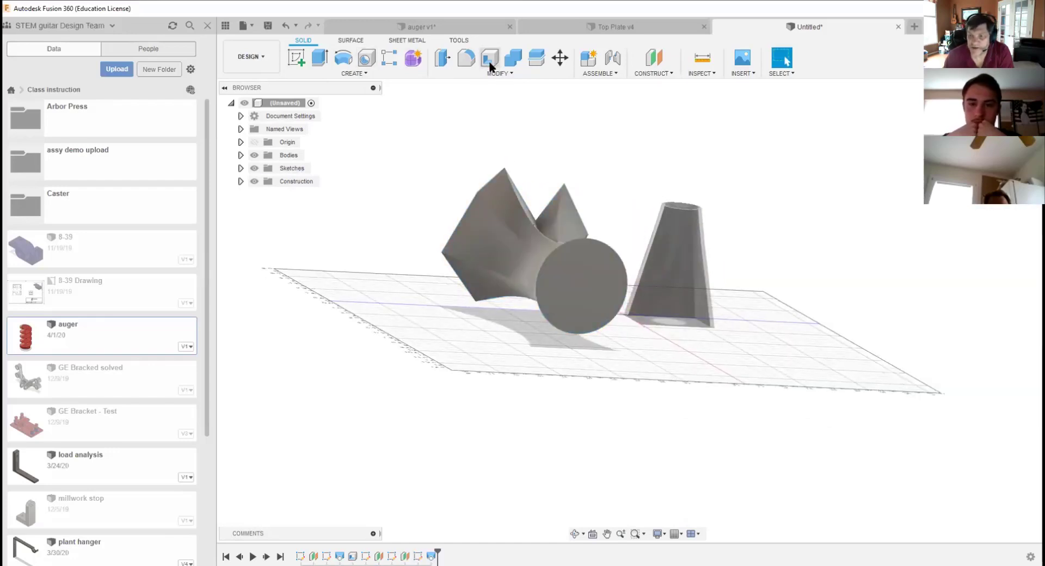
left_click(584, 289)
left_click(983, 94)
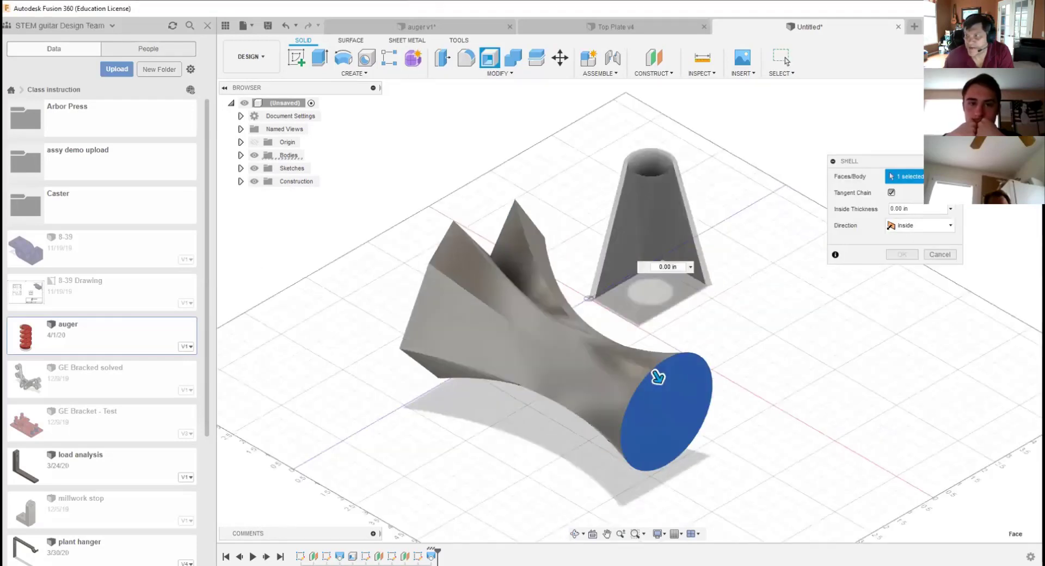
middle_click_drag(658, 377, 675, 451, "shift")
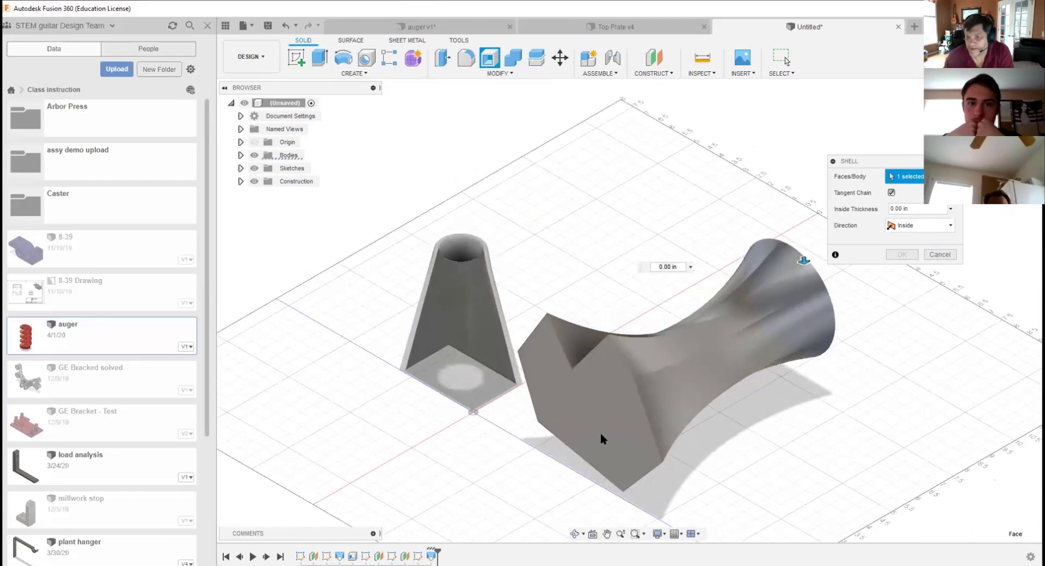
left_click(559, 407)
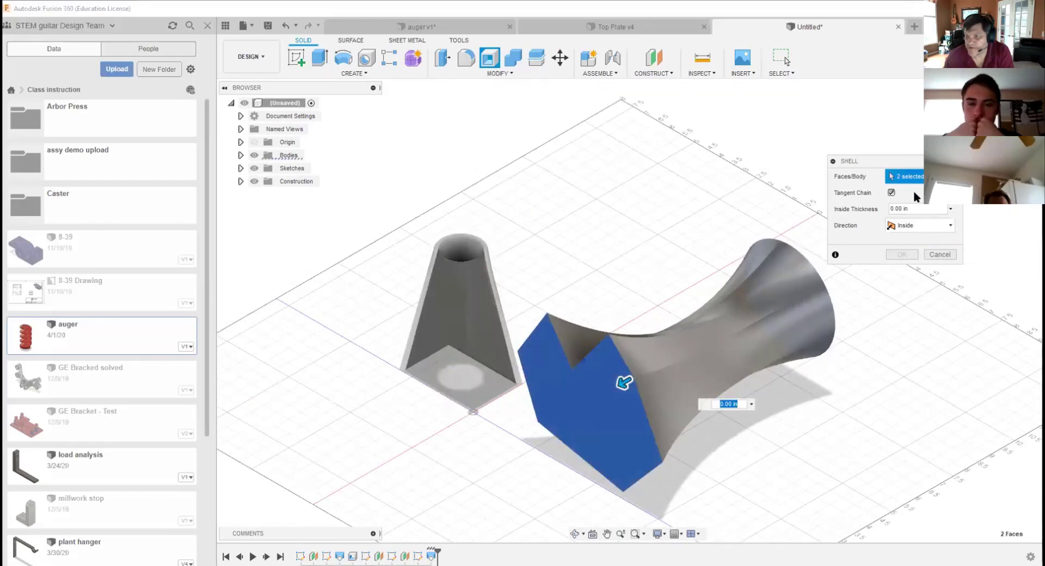
left_click(907, 208)
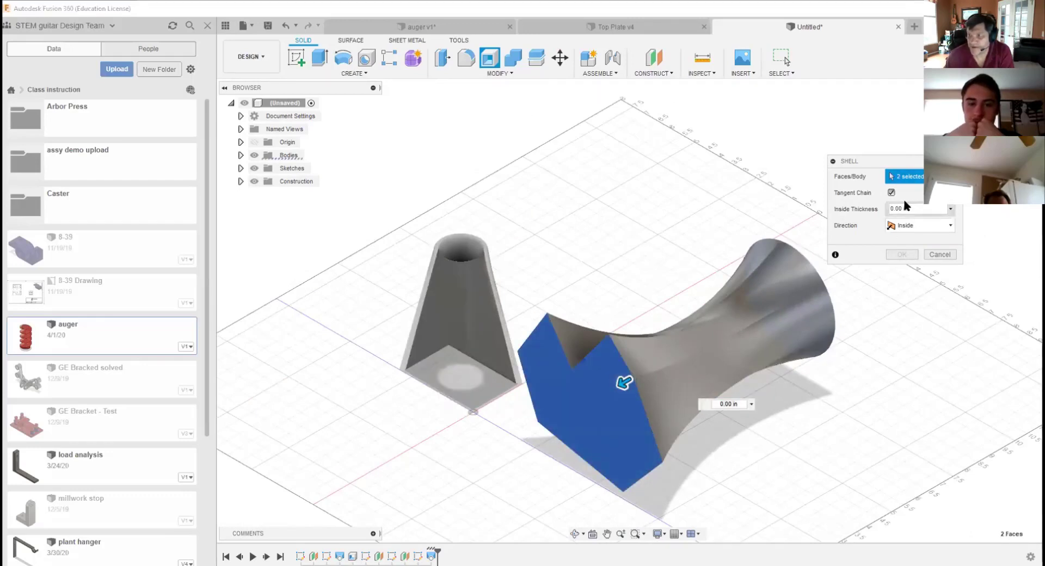
double_click(911, 207)
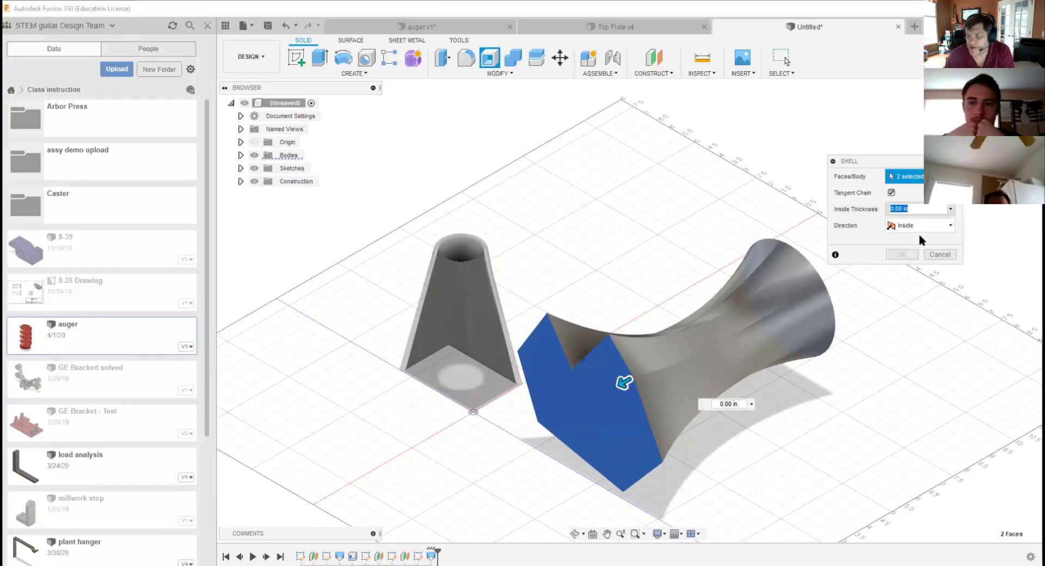
left_click(952, 209)
left_click(918, 225)
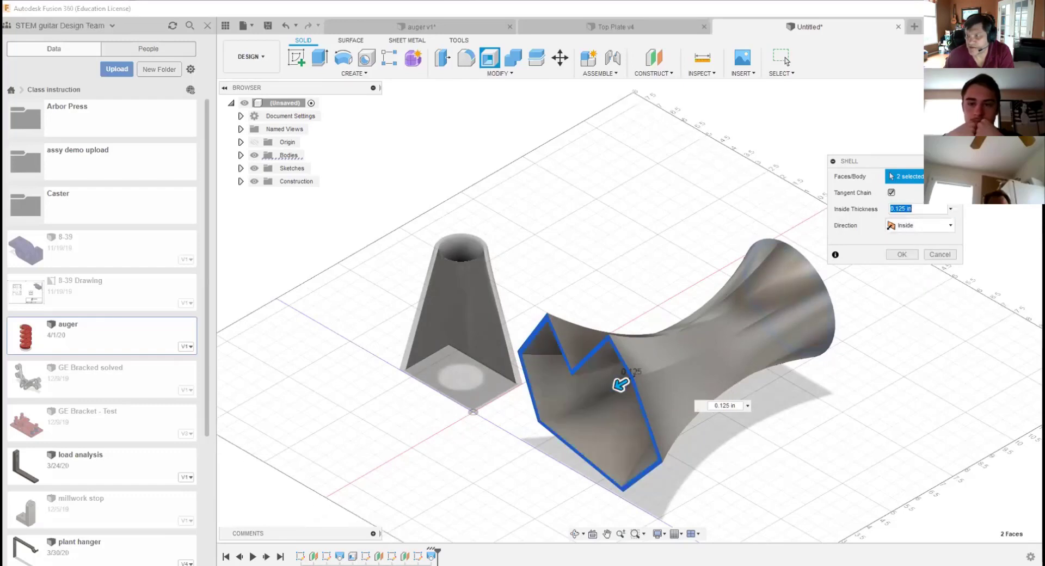
mouse_move(626, 381)
middle_mouse_down("shift")
mouse_move(640, 360)
mouse_move(719, 310)
mouse_move(733, 273)
mouse_move(721, 316)
mouse_move(700, 340)
mouse_move(708, 245)
mouse_move(680, 207)
mouse_move(512, 223)
middle_mouse_up("shift")
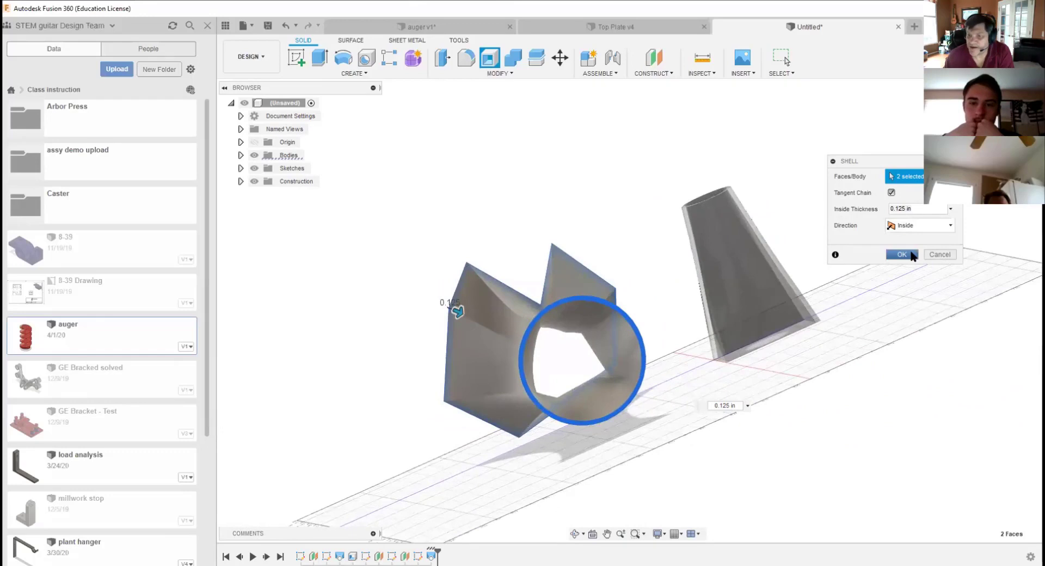
left_click(902, 254)
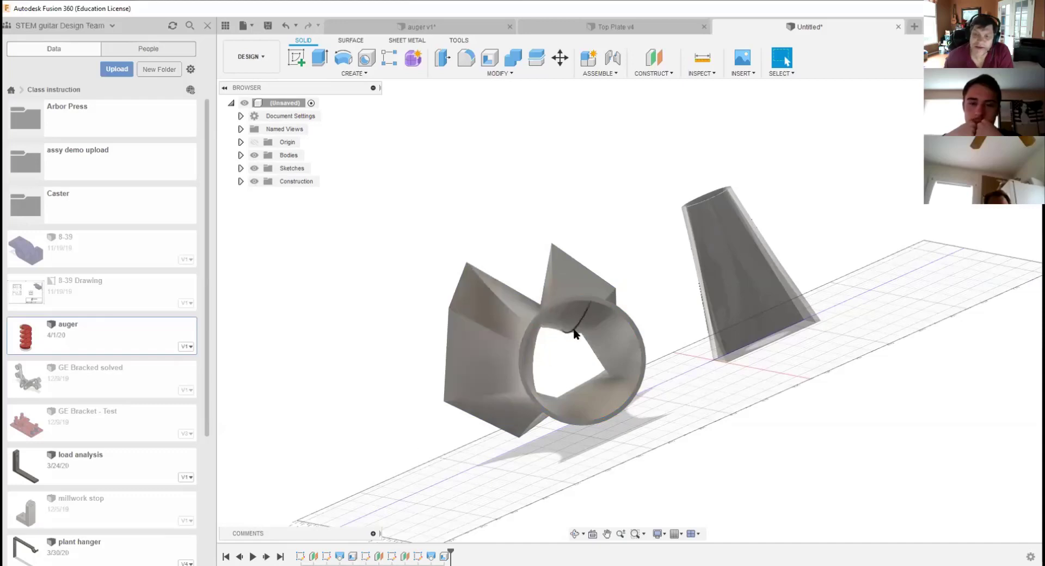
Step: Edit the sketch of the loft's circular end, enlarging the circle to a radius of about 3.02 in, and finish the sketch
left_click(981, 94)
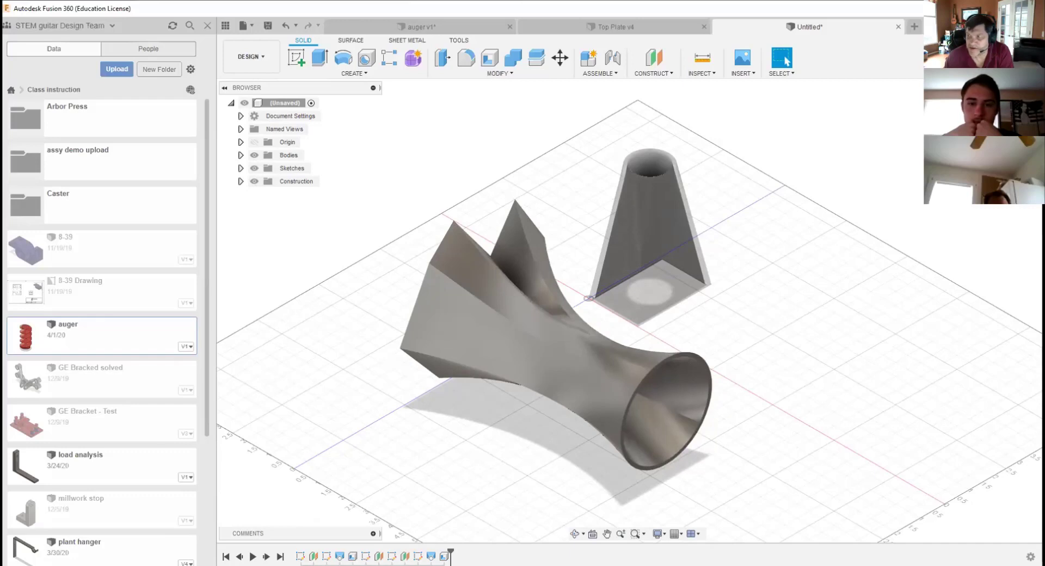
left_click(1023, 106)
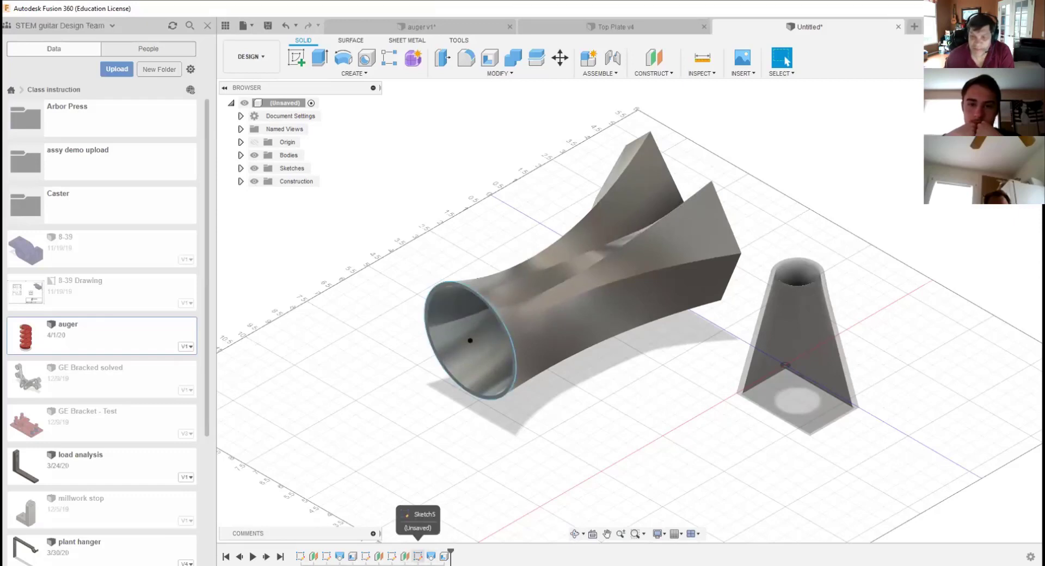
left_click(417, 556)
right_click(418, 556)
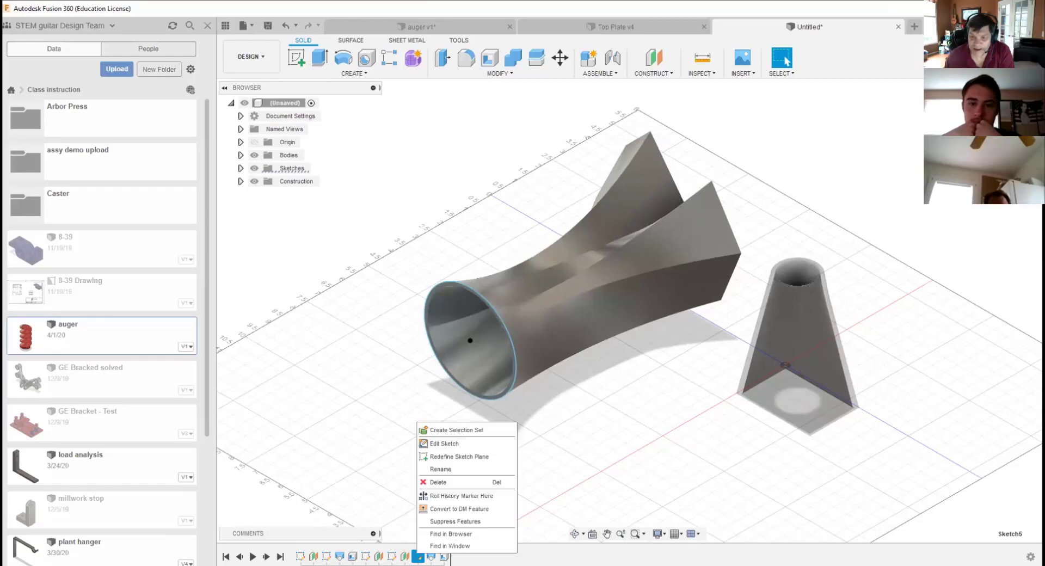
left_click(434, 442)
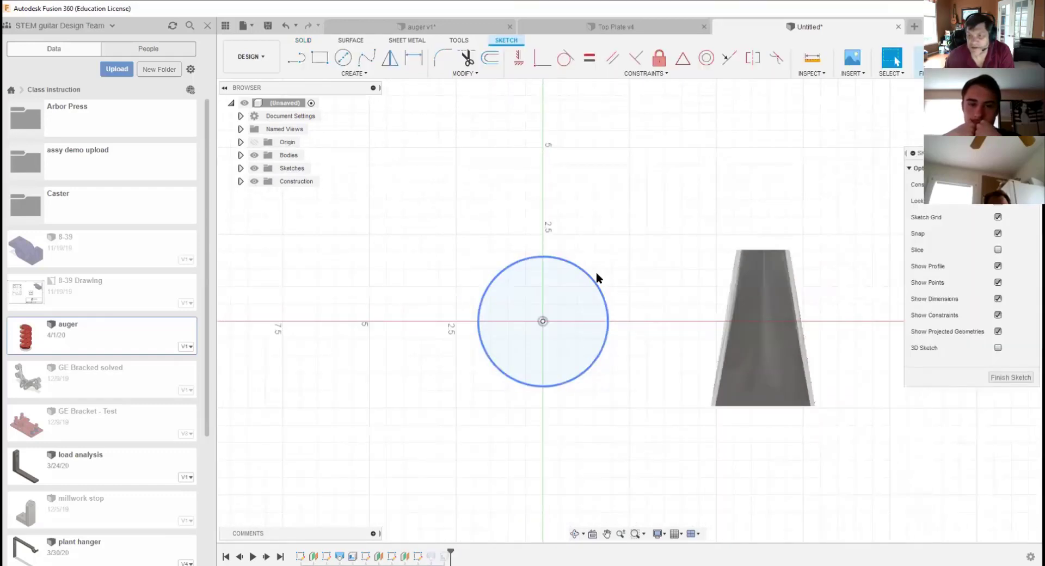
mouse_move(594, 276)
left_mouse_down()
mouse_move(635, 252)
mouse_move(623, 257)
left_mouse_up()
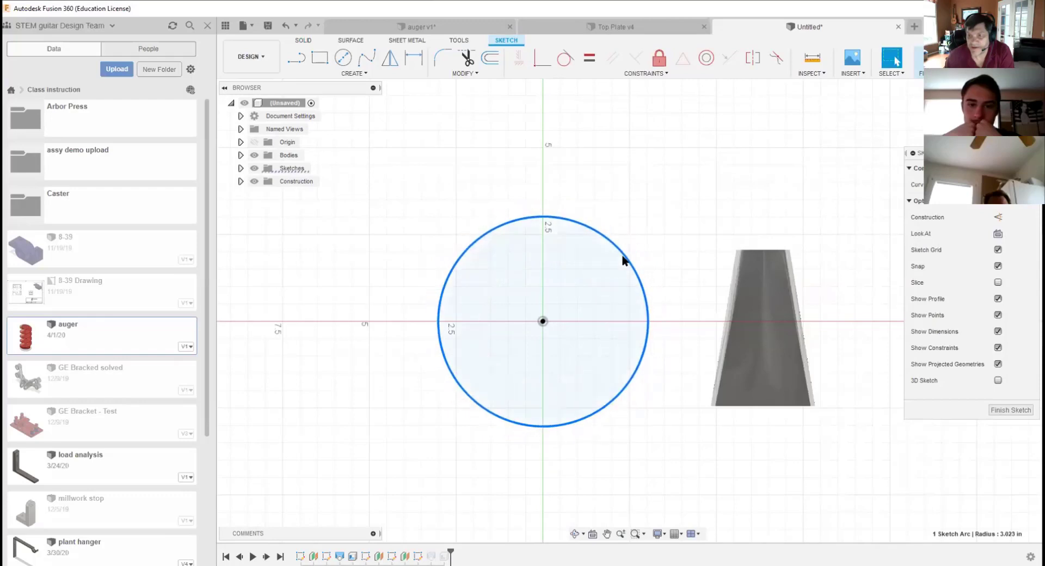
left_click(920, 57)
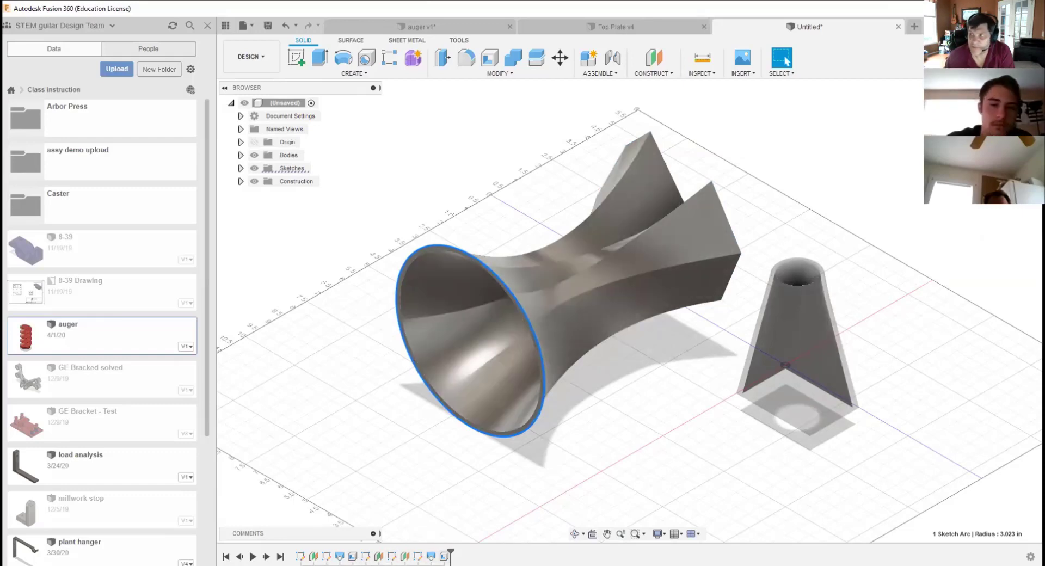
mouse_move(629, 310)
middle_mouse_down("shift")
mouse_move(648, 311)
mouse_move(618, 294)
mouse_move(673, 308)
mouse_move(721, 277)
mouse_move(749, 308)
mouse_move(653, 294)
mouse_move(697, 283)
mouse_move(577, 299)
mouse_move(618, 264)
mouse_move(561, 275)
mouse_move(553, 305)
mouse_move(831, 192)
middle_mouse_up("shift")
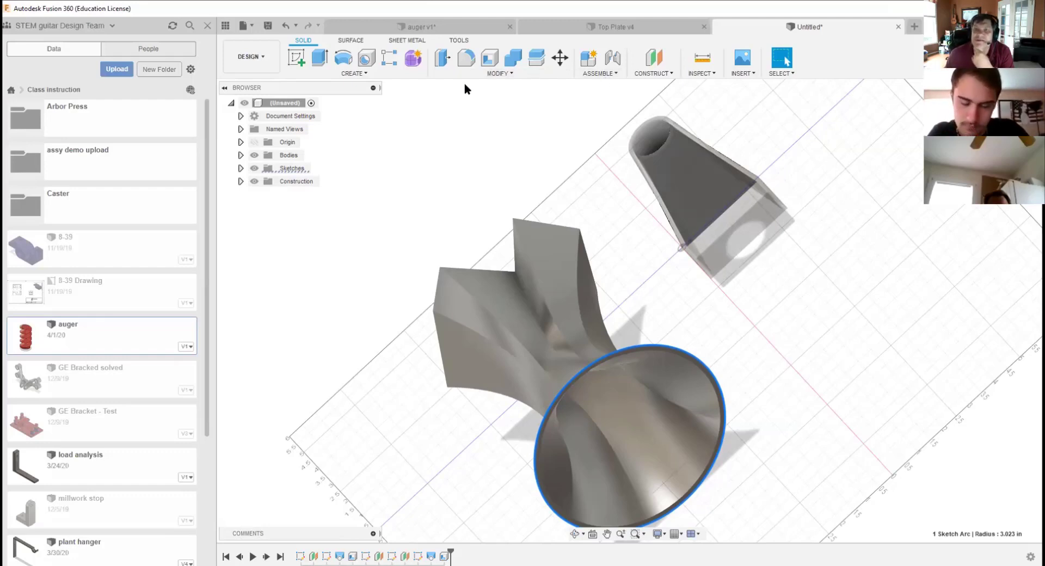
Step: Open the Fusion 360 App Store from the add-in tools and switch to its page in the web browser
left_click(457, 41)
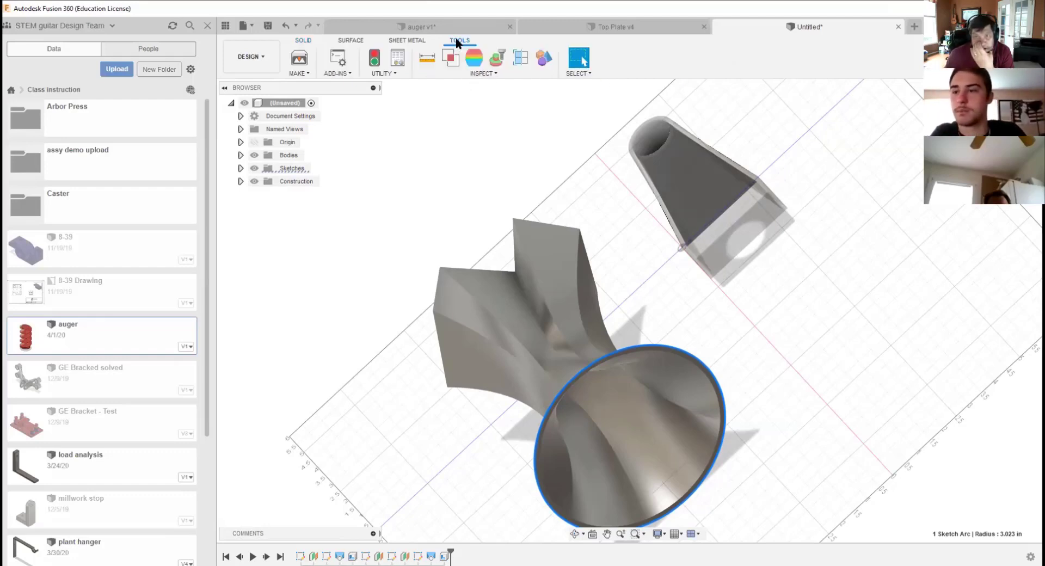
left_click(345, 70)
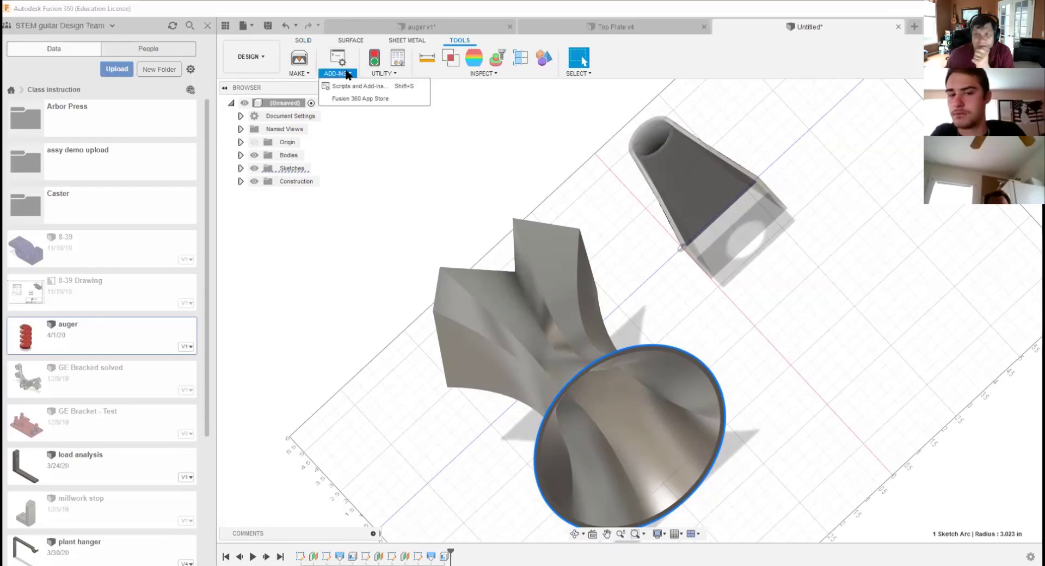
left_click(383, 72)
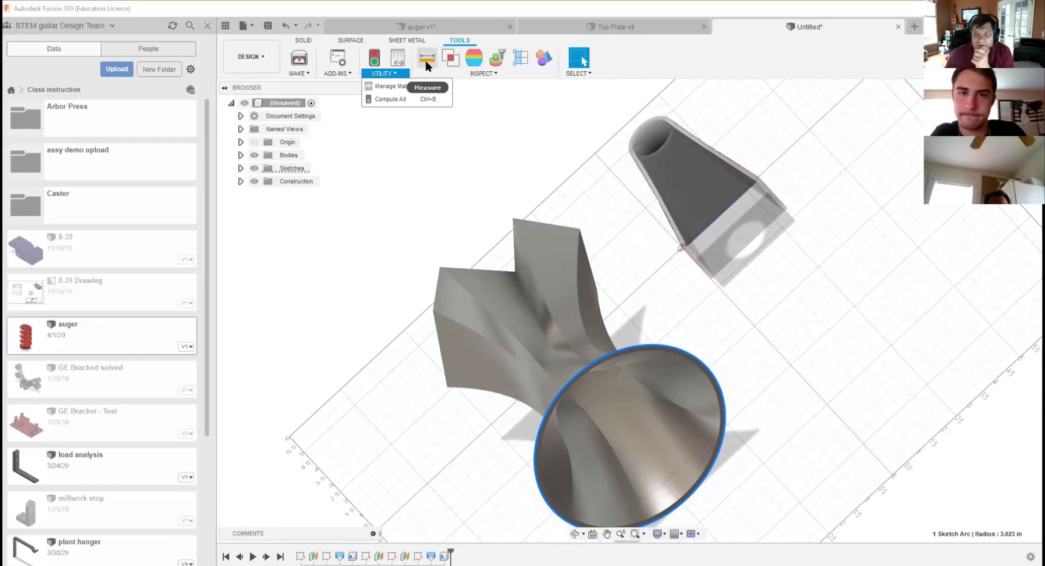
left_click(348, 70)
left_click(349, 71)
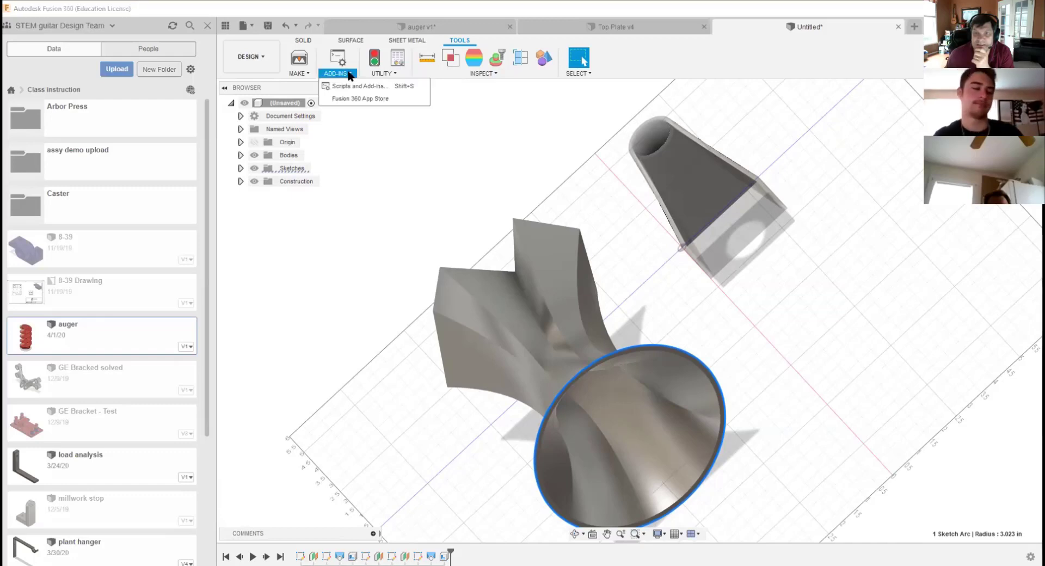
left_click(368, 99)
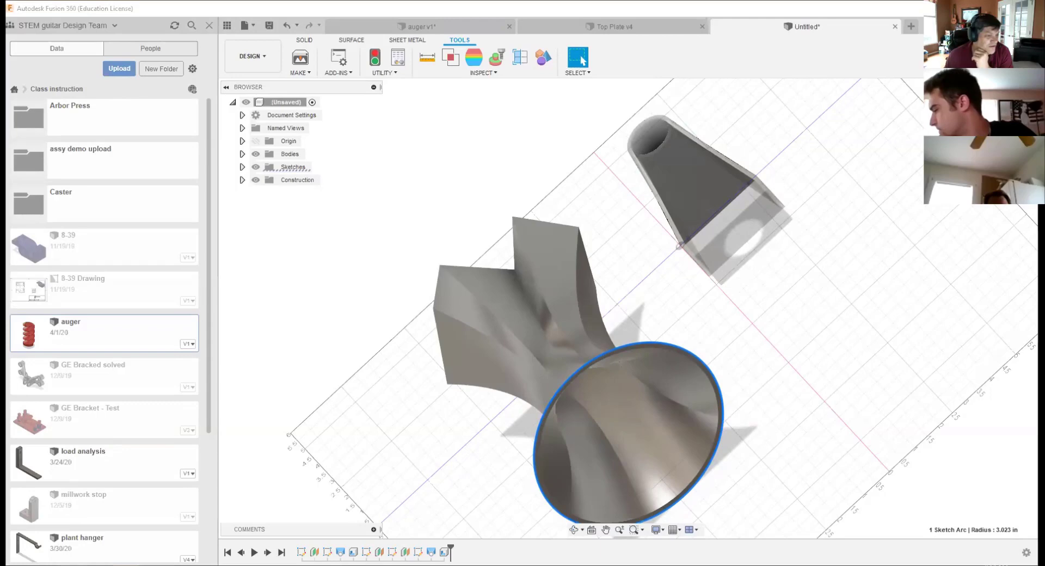
key("alt+Tab")
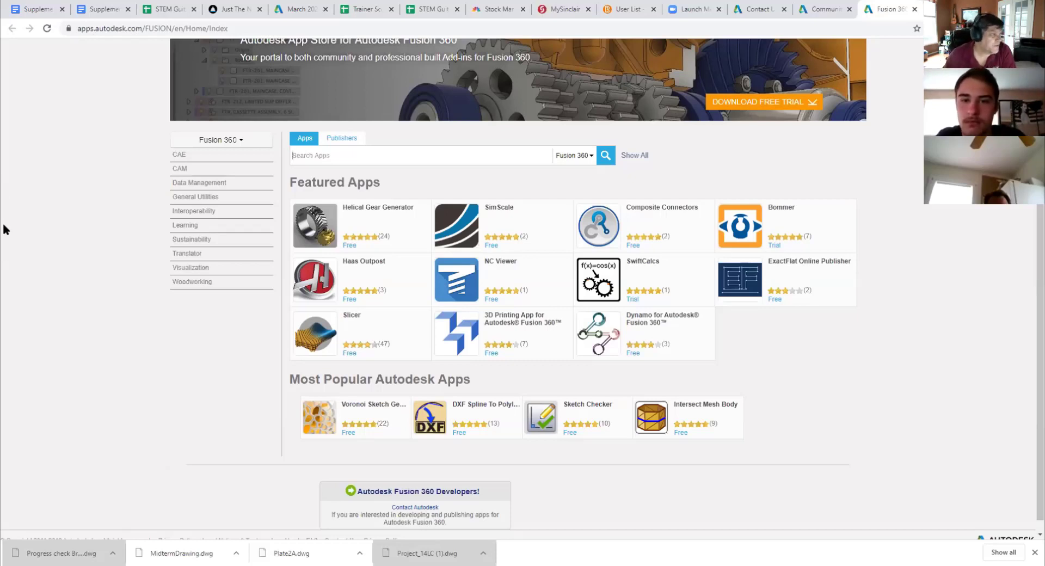
Step: Search the Fusion 360 app store for "gear"
left_click(191, 105)
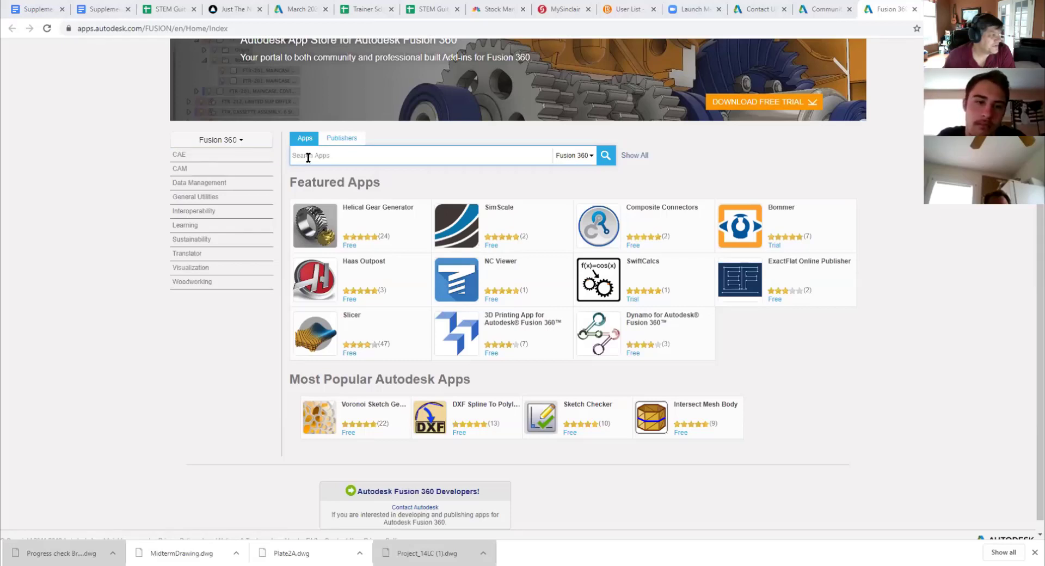
type("gear")
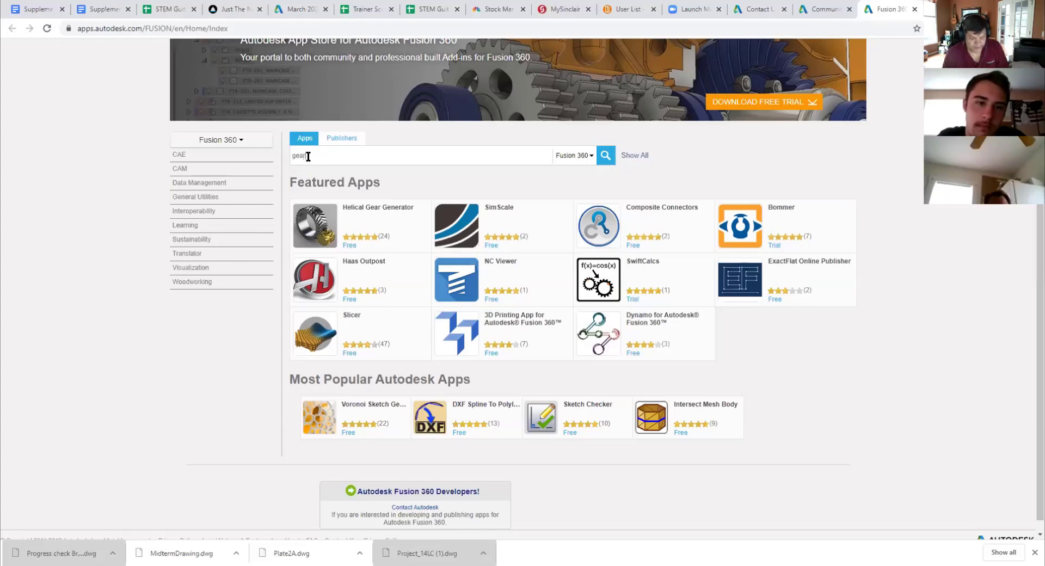
key("Return")
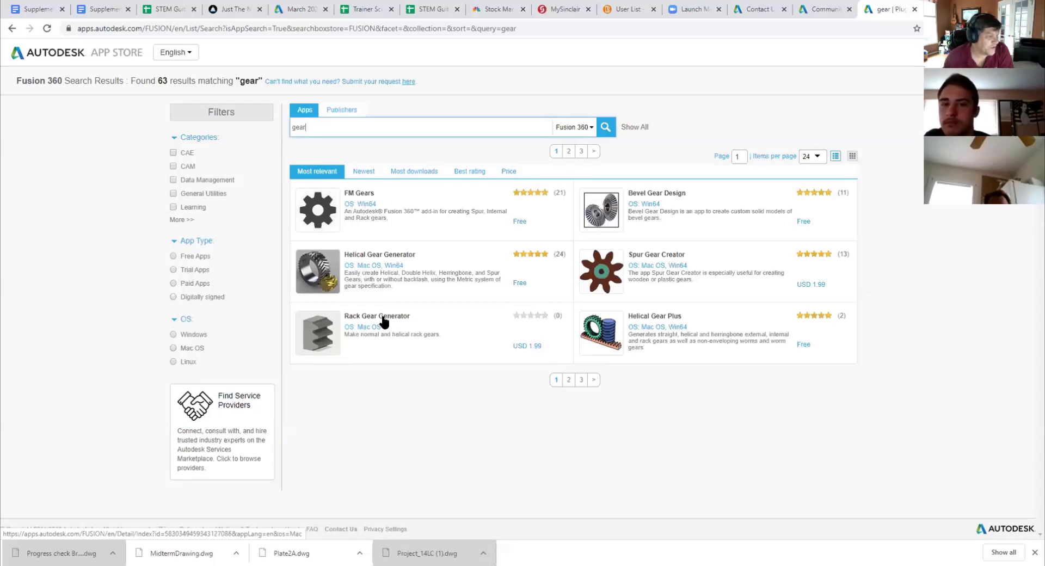
Step: View the Rack Gear Generator app's details, and return to the gear search results to sort them by most downloads
right_click(362, 329)
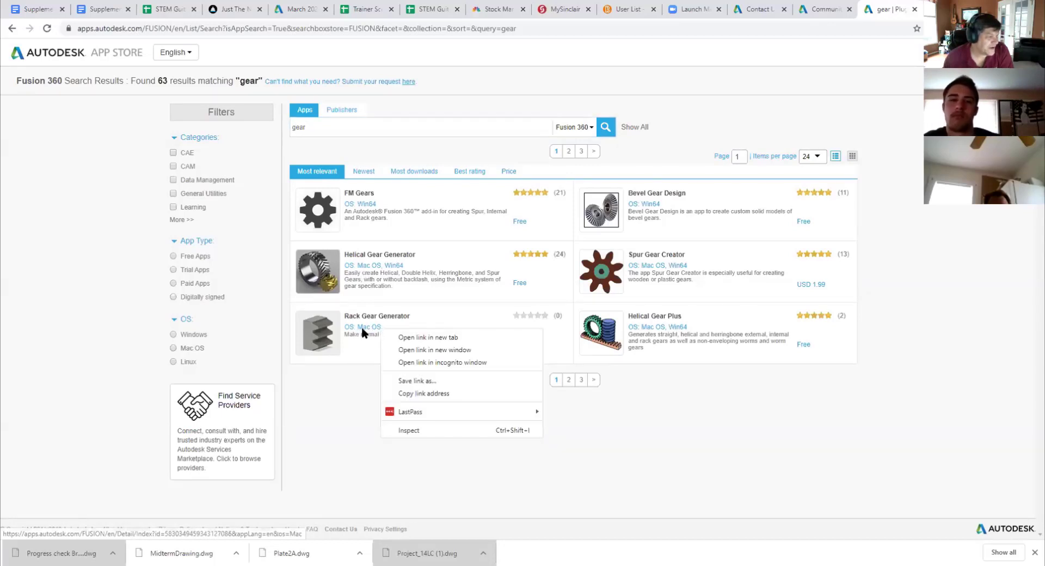
left_click(409, 326)
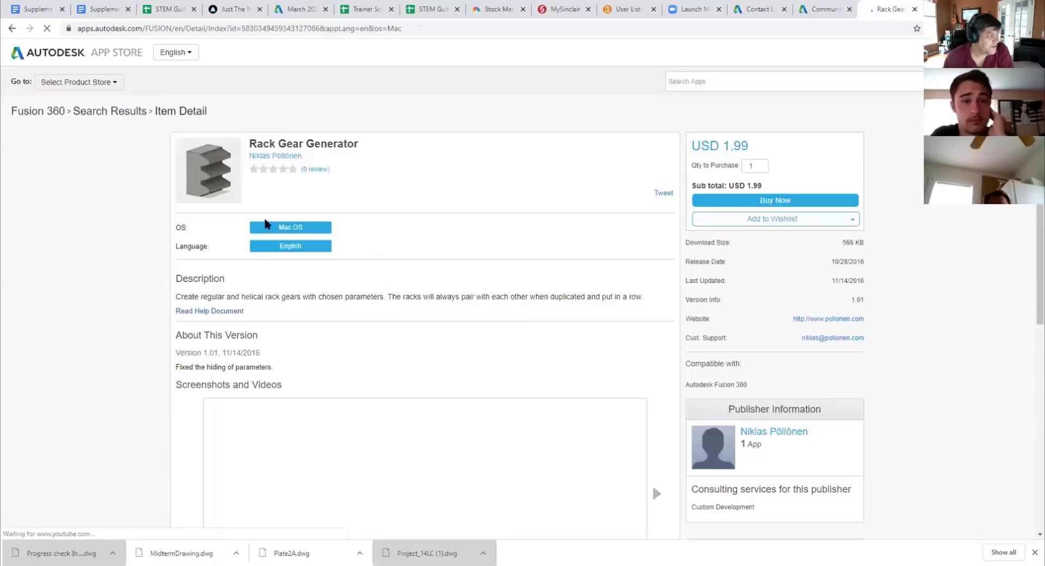
left_click(9, 29)
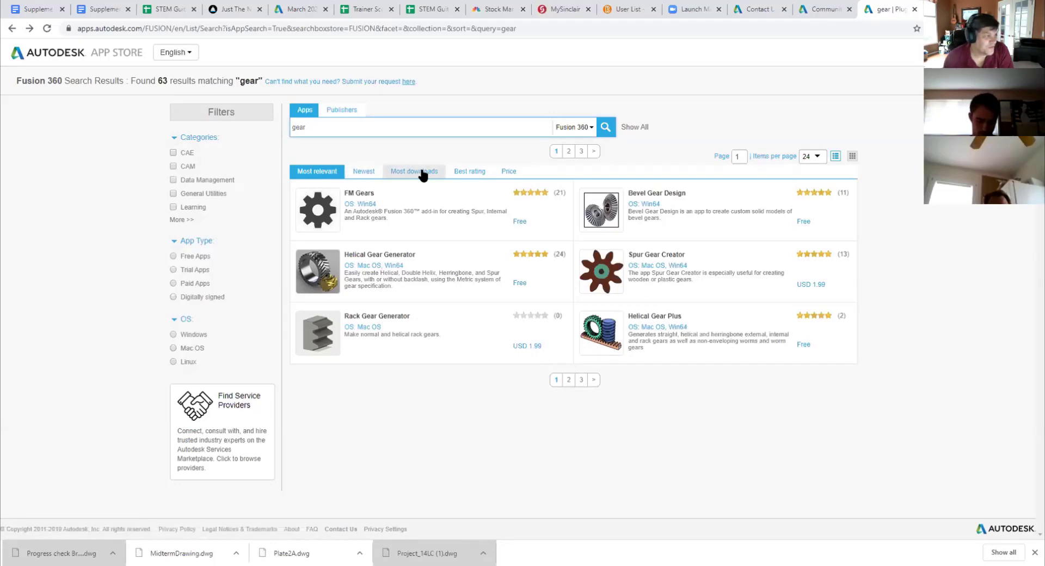
left_click(411, 175)
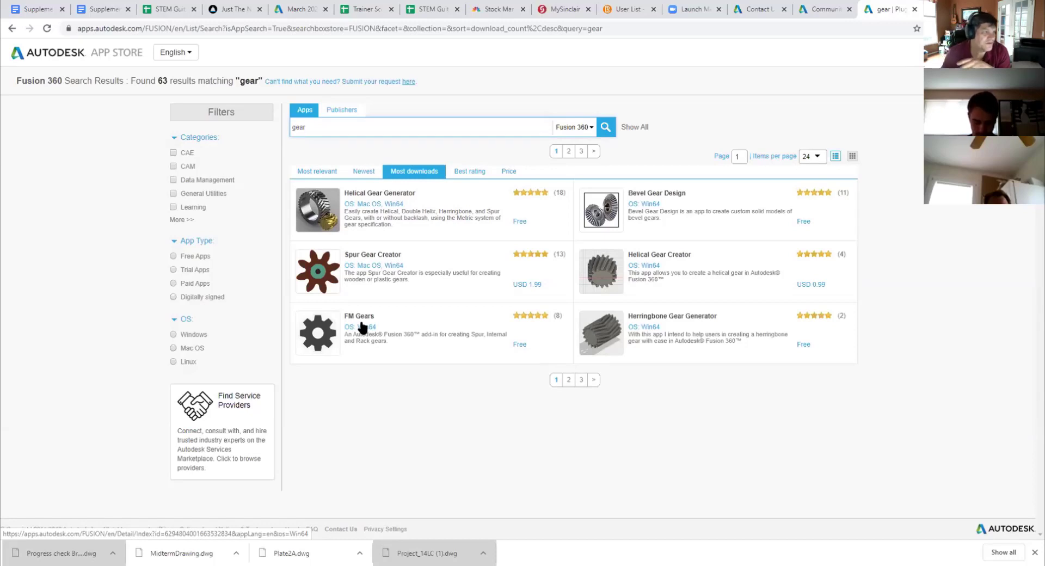
Step: Browse the second and third pages of the gear search results for further add-ins
left_click(567, 152)
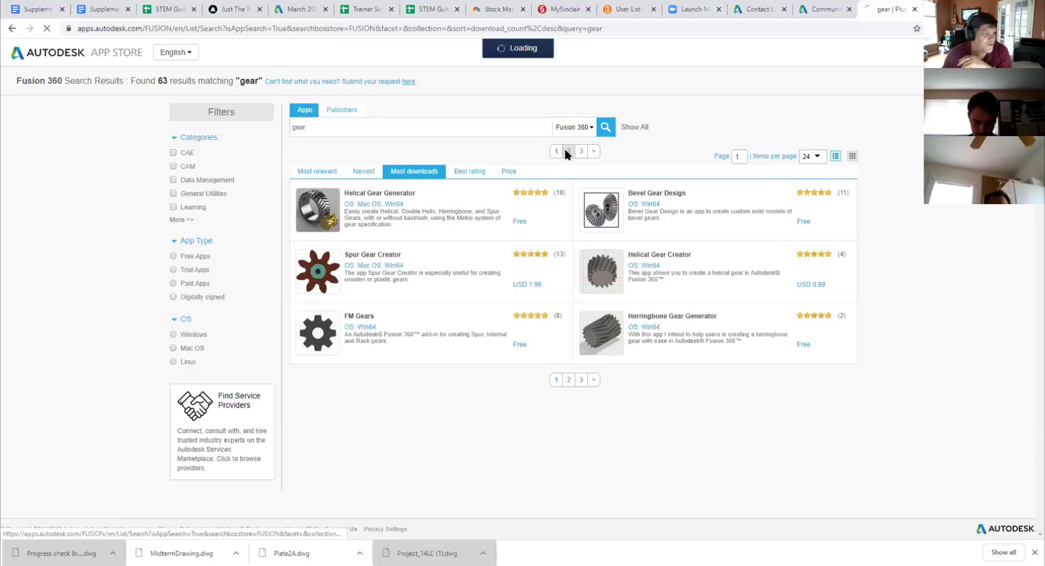
scroll(534, 272, "down", 1)
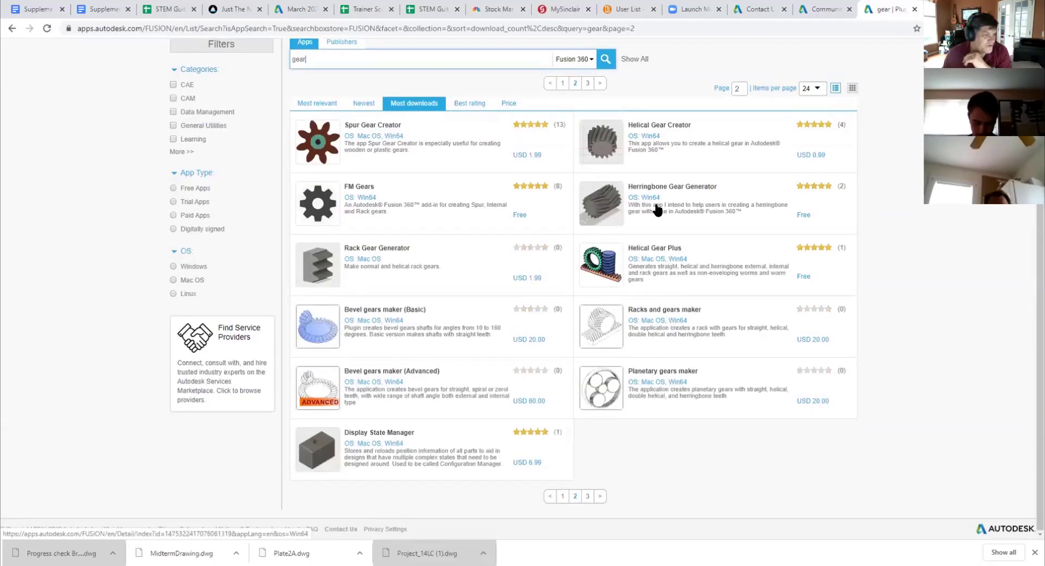
scroll(678, 235, "up", 1)
left_click(598, 152)
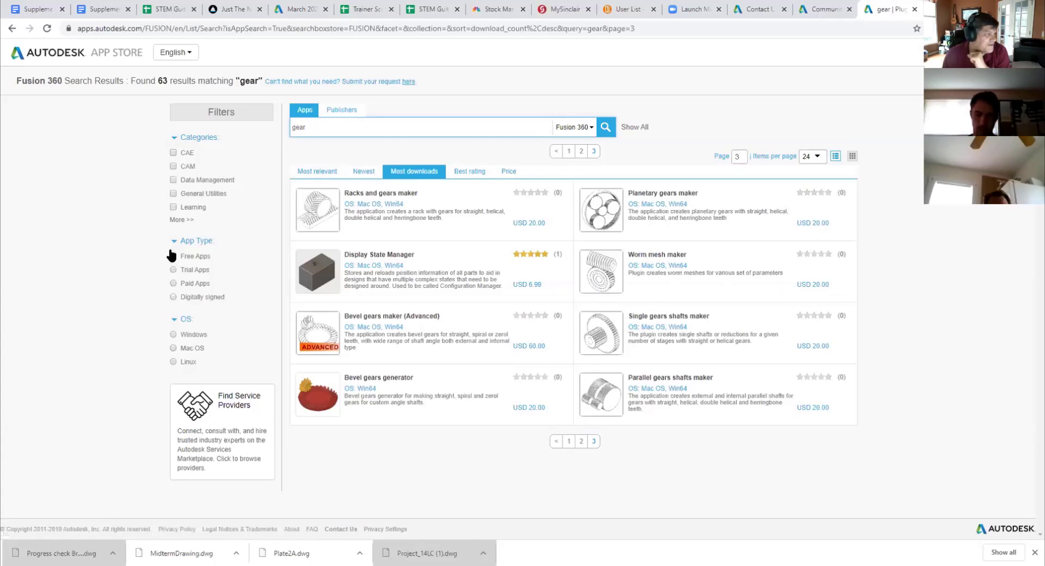
Step: Filter the gear search results to free apps and sort them by best rating
left_click(173, 257)
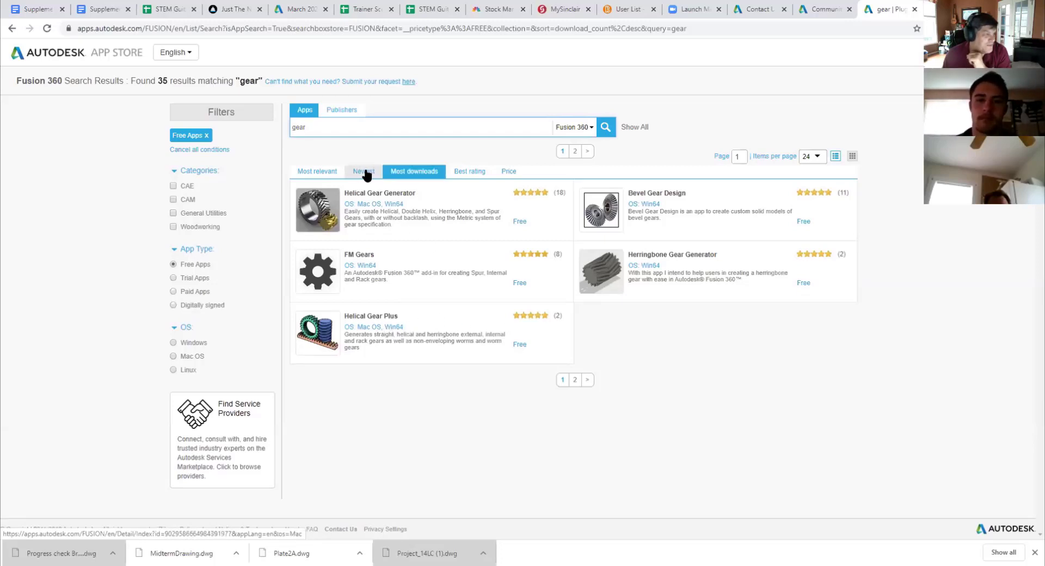
left_click(472, 174)
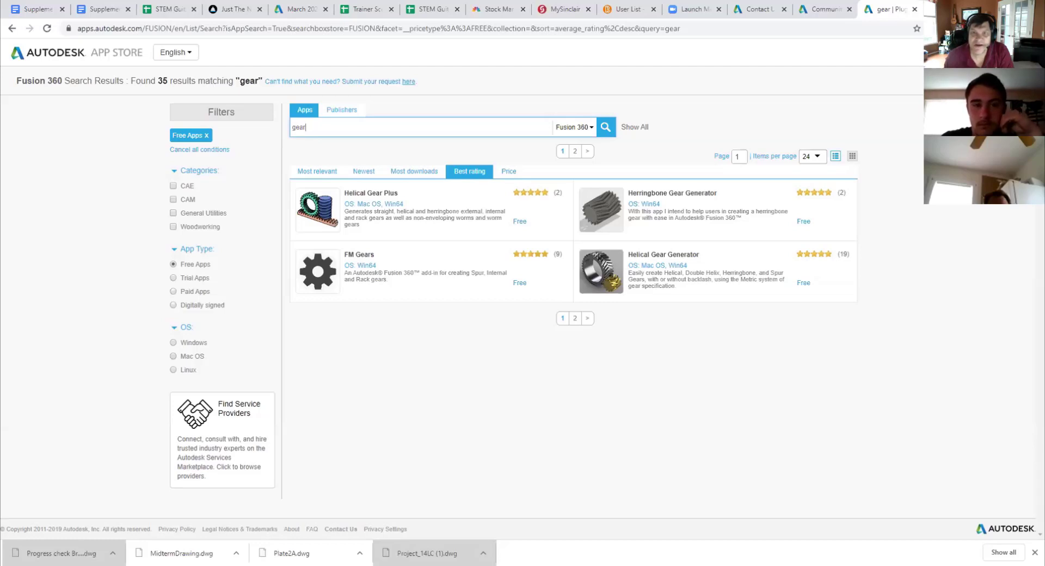
Step: Switch back to Fusion 360, examine the 3D Print mesh preview of the two bodies up close, and cancel the print
key("alt+Tab")
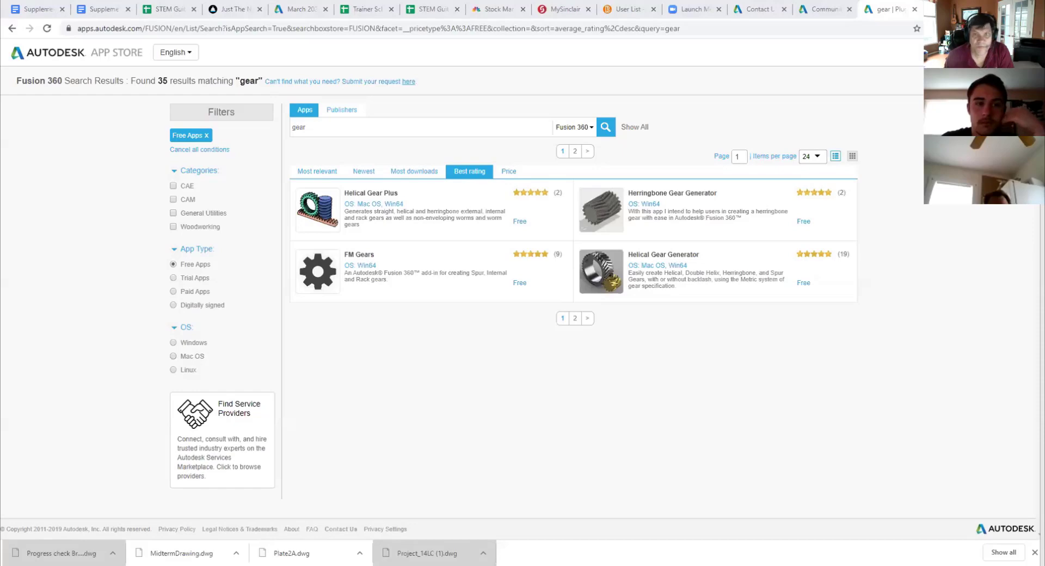
key("alt+Tab")
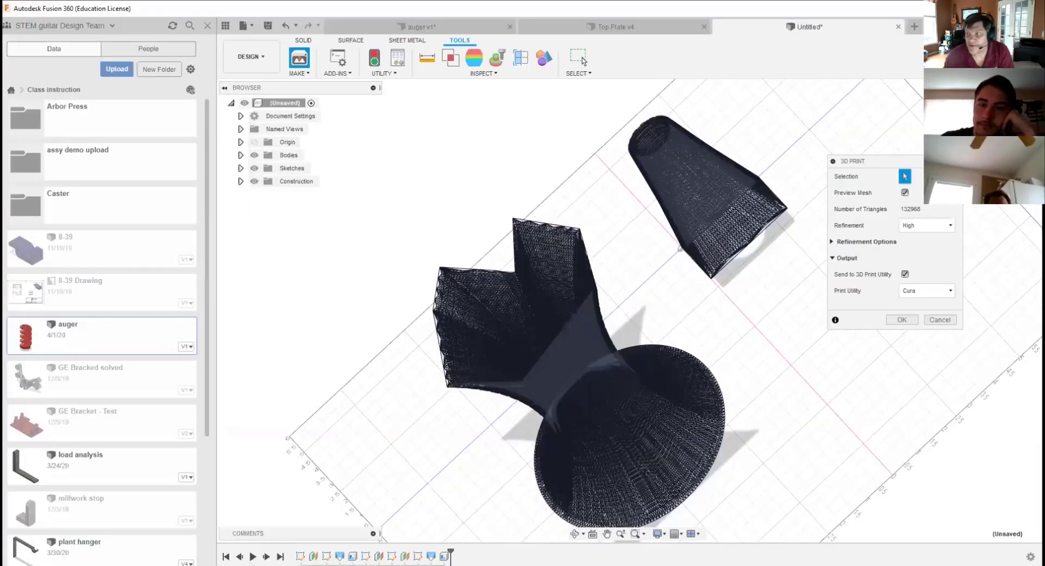
mouse_move(629, 311)
middle_mouse_down("shift")
mouse_move(741, 323)
mouse_move(719, 416)
mouse_move(707, 311)
mouse_move(718, 463)
mouse_move(708, 411)
mouse_move(667, 362)
mouse_move(662, 422)
mouse_move(658, 365)
middle_mouse_up("shift")
scroll(681, 140, "up", 6)
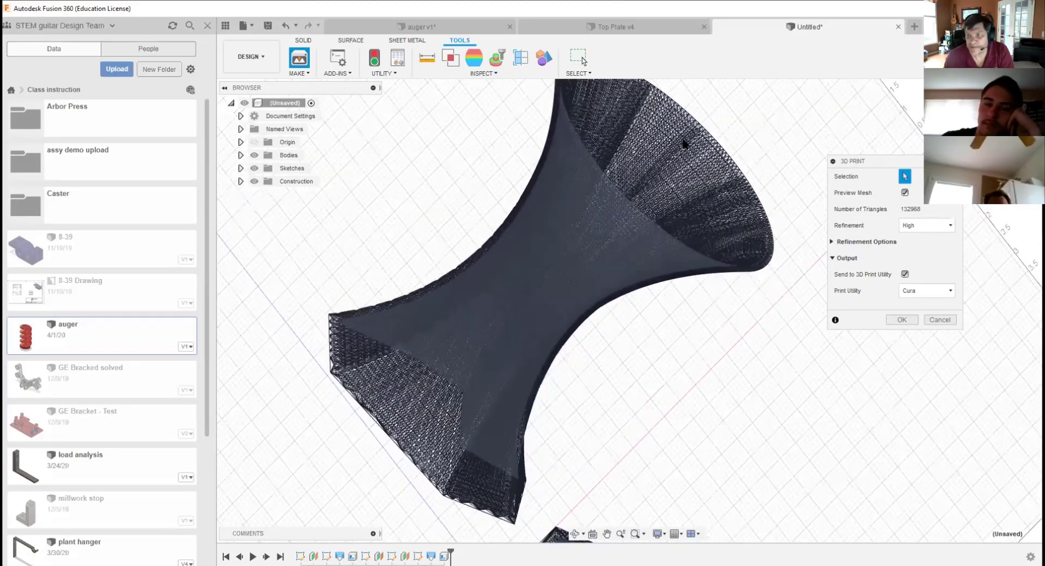
scroll(707, 141, "up", 3)
scroll(703, 163, "up", 2)
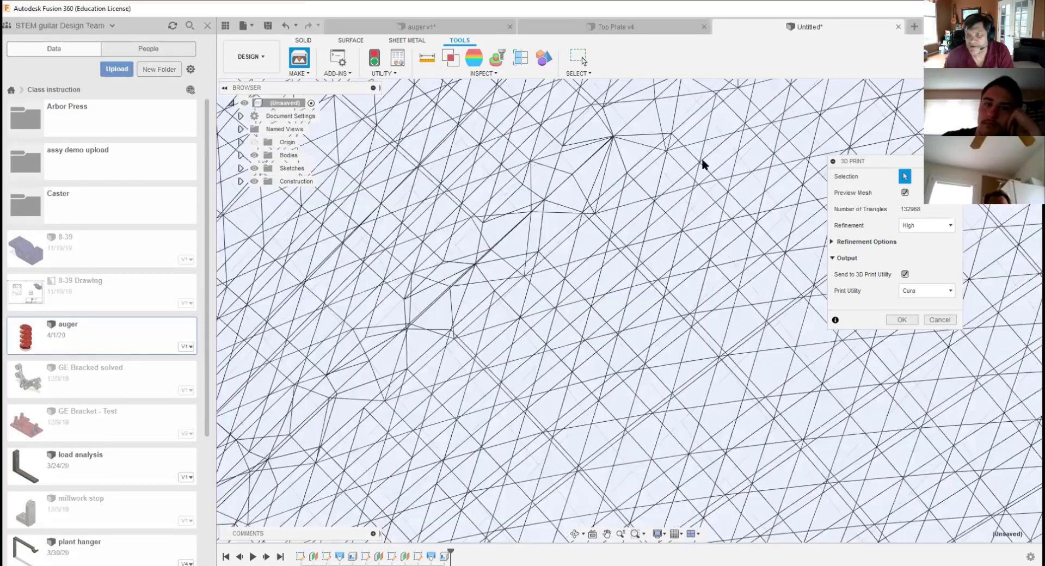
scroll(709, 171, "down", 10)
scroll(677, 187, "down", 5)
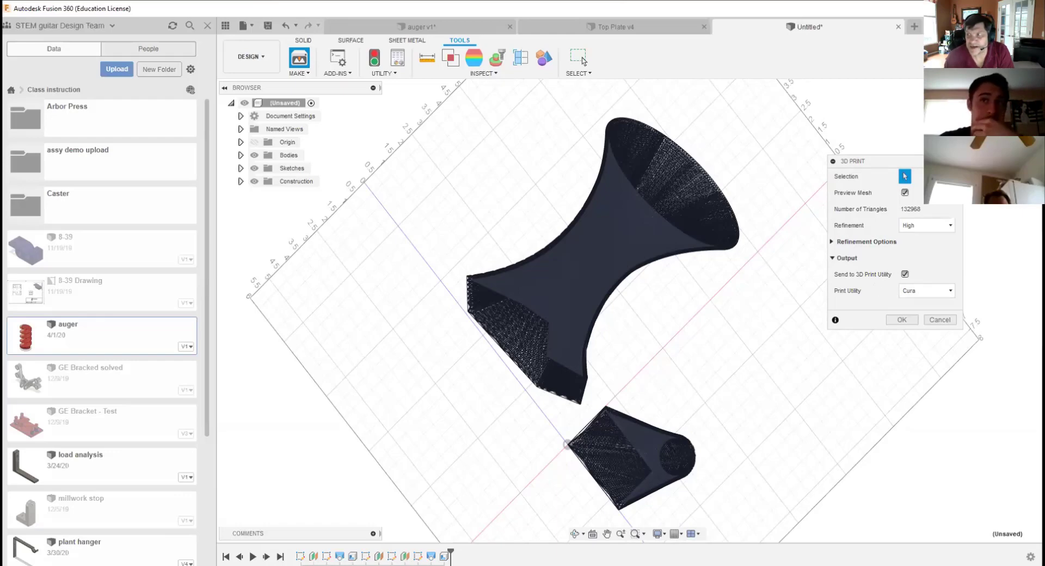
left_click(989, 92)
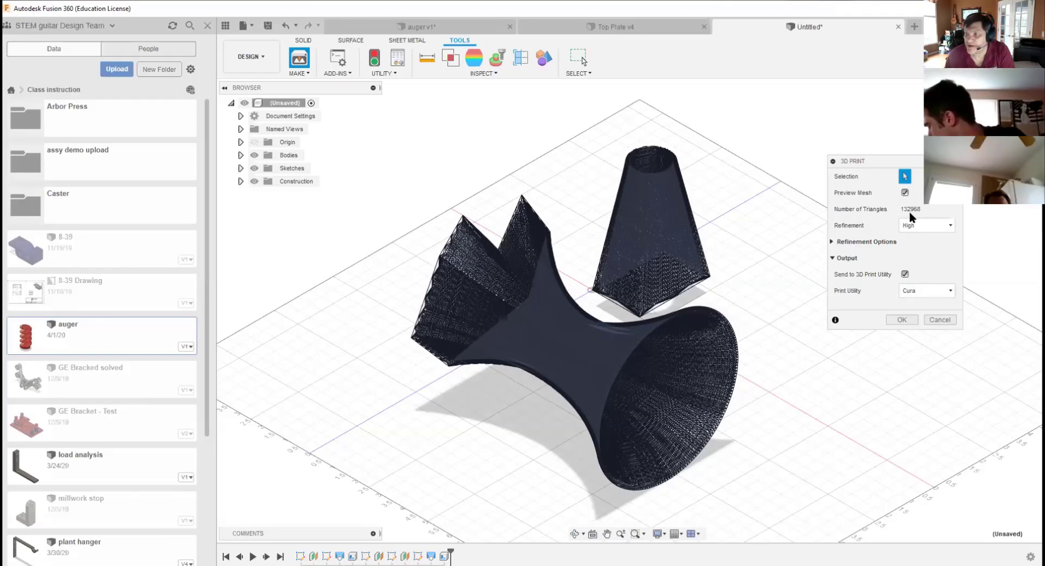
left_click(947, 321)
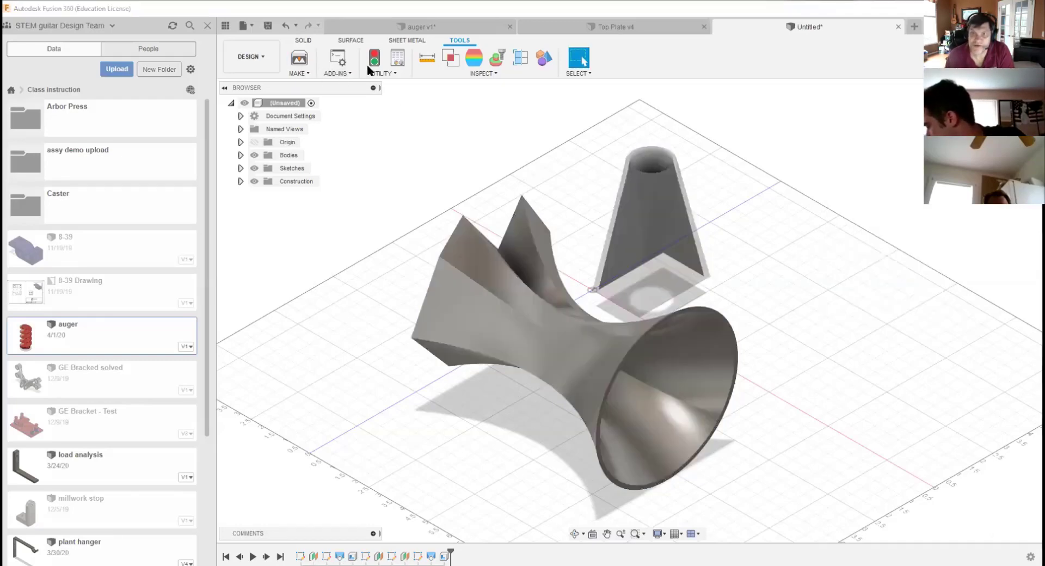
Step: Measure the distance between the circular top edge and a base edge of the tapered loft body
left_click(390, 72)
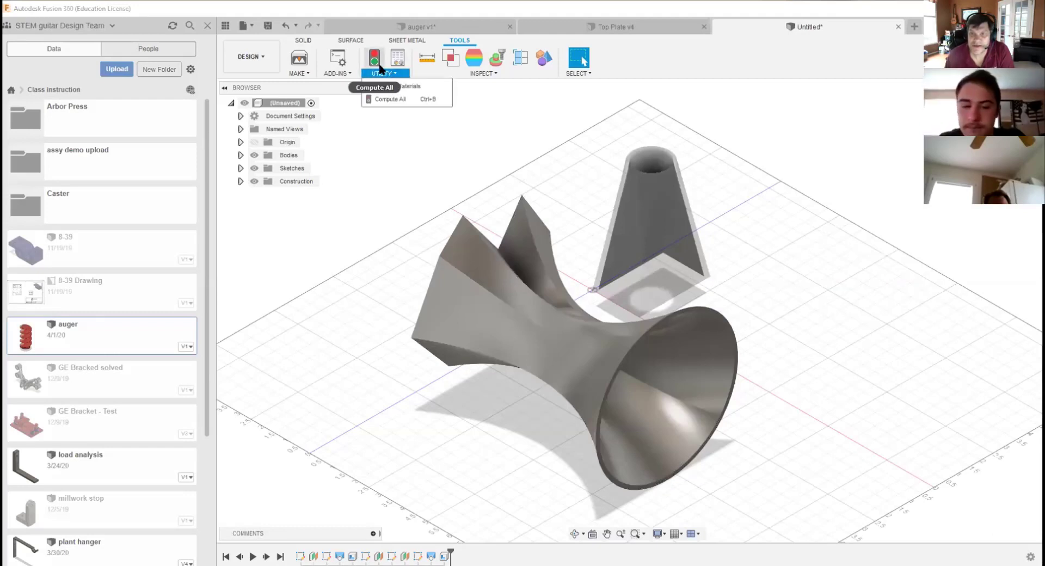
left_click(427, 59)
left_click(700, 289)
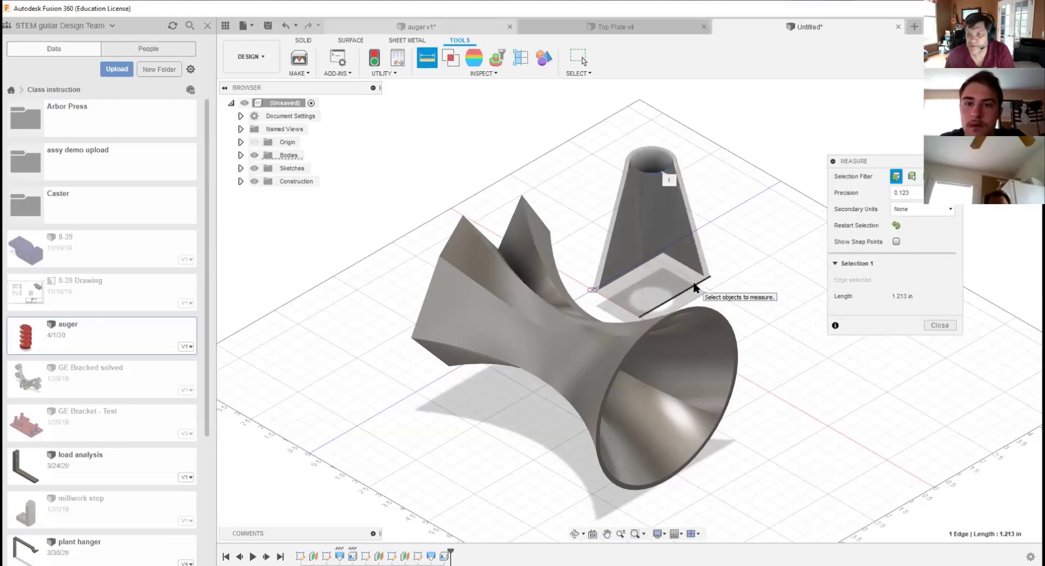
left_click(697, 293)
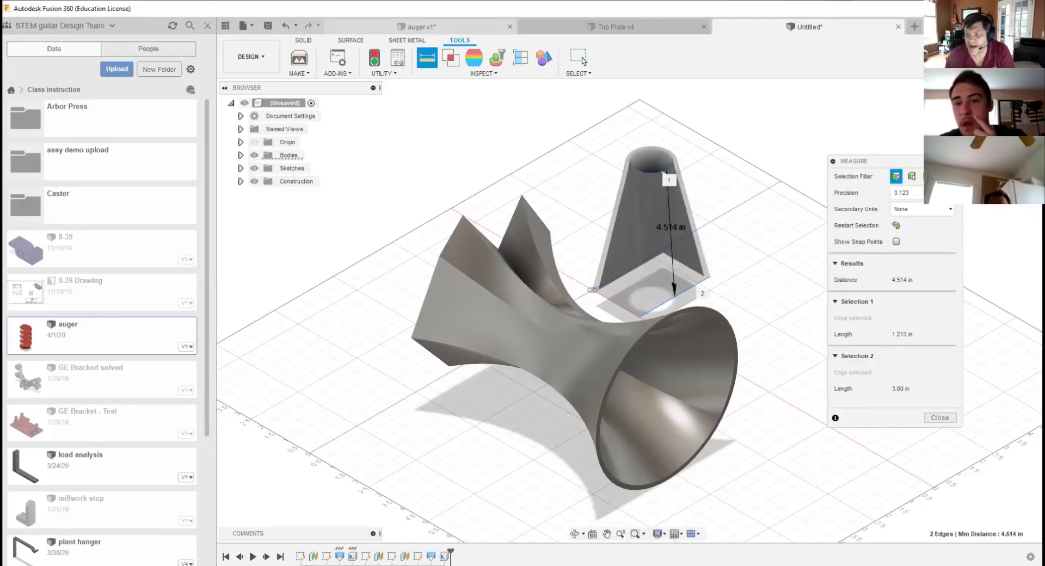
mouse_move(661, 334)
middle_mouse_down("shift")
mouse_move(714, 272)
mouse_move(727, 289)
mouse_move(672, 268)
mouse_move(678, 321)
middle_mouse_up("shift")
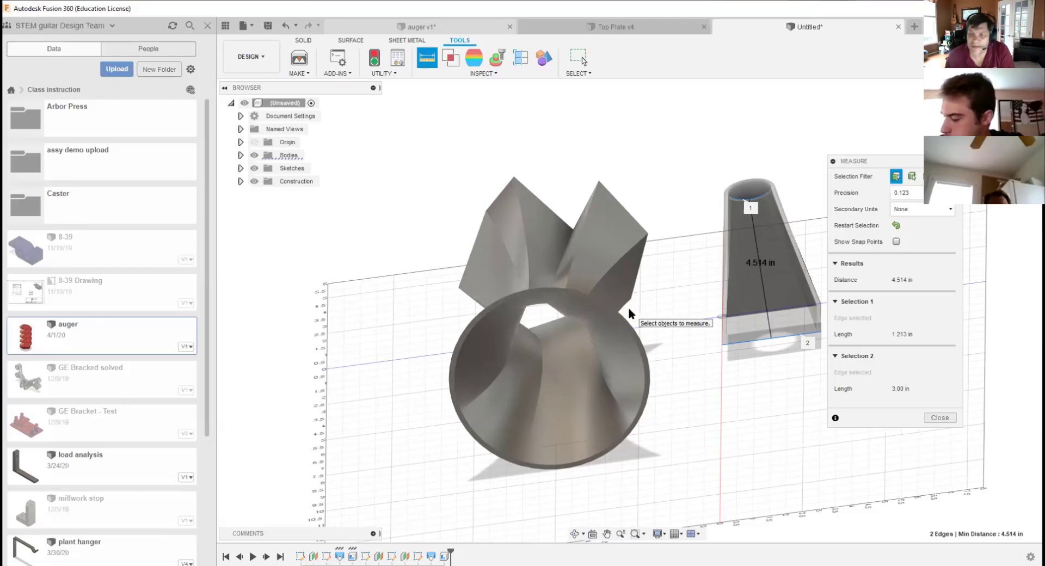
Step: Try a draft analysis on the tapered loft body and cancel it
left_click(472, 57)
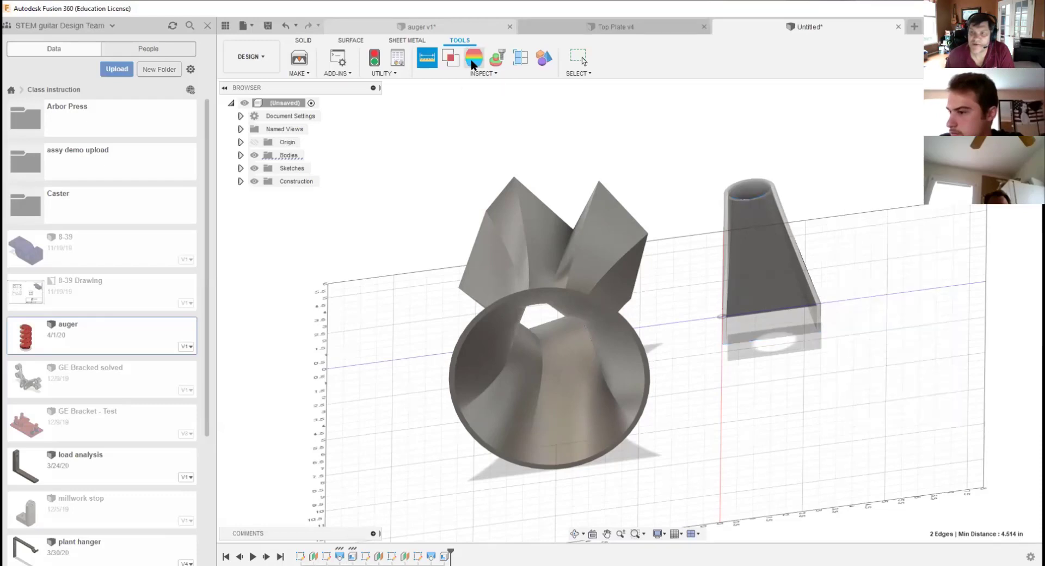
left_click(766, 224)
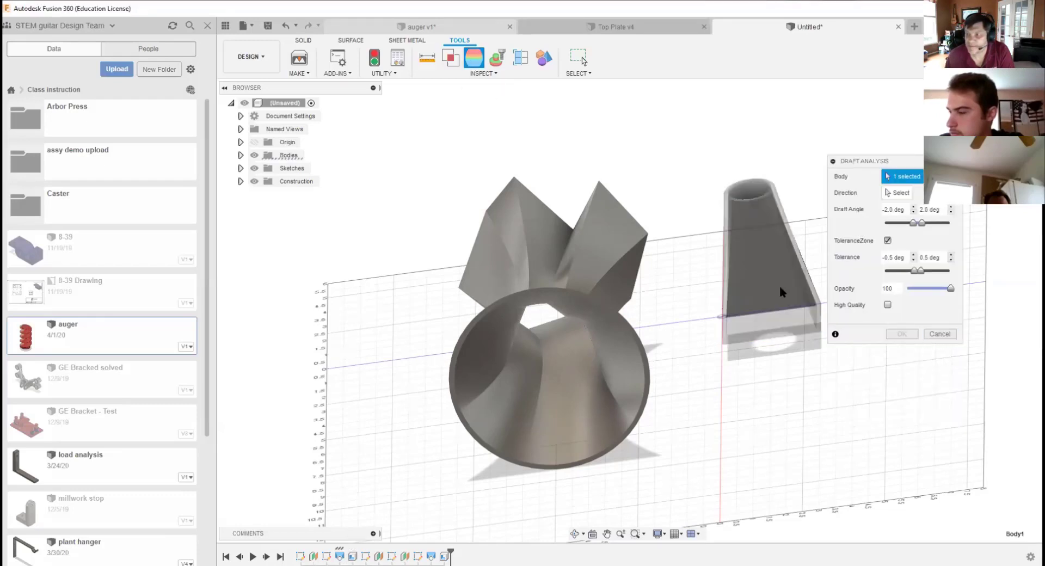
left_click(769, 324)
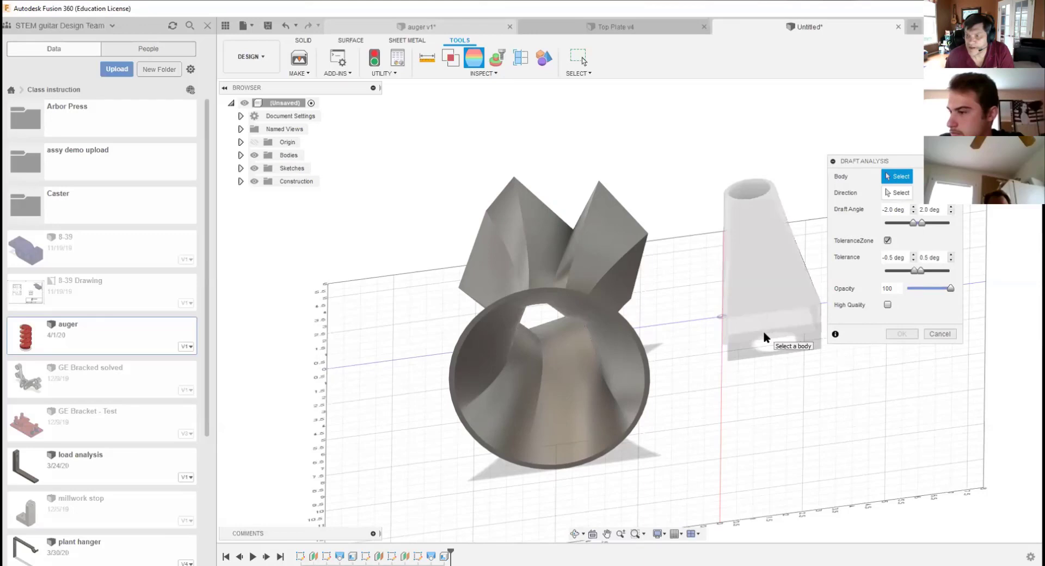
left_click(764, 331)
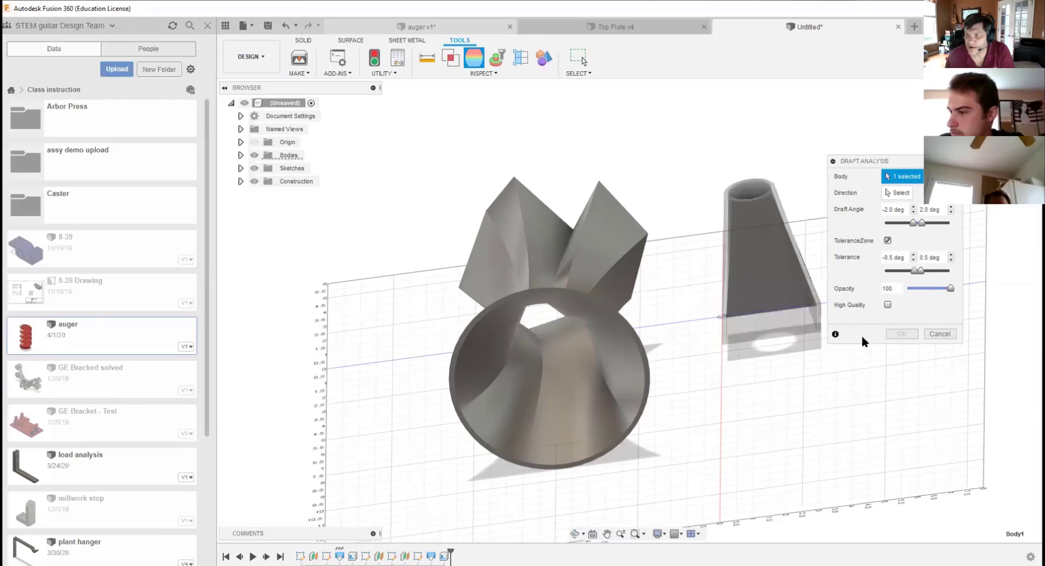
left_click(940, 334)
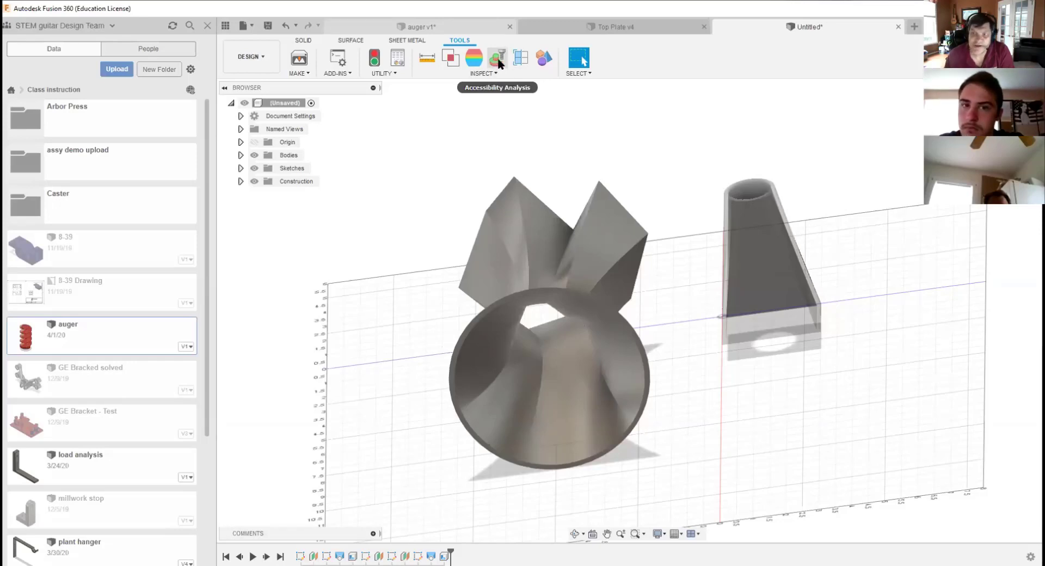
Step: Turn on component color cycling for the design and return to the home view
mouse_move(497, 58)
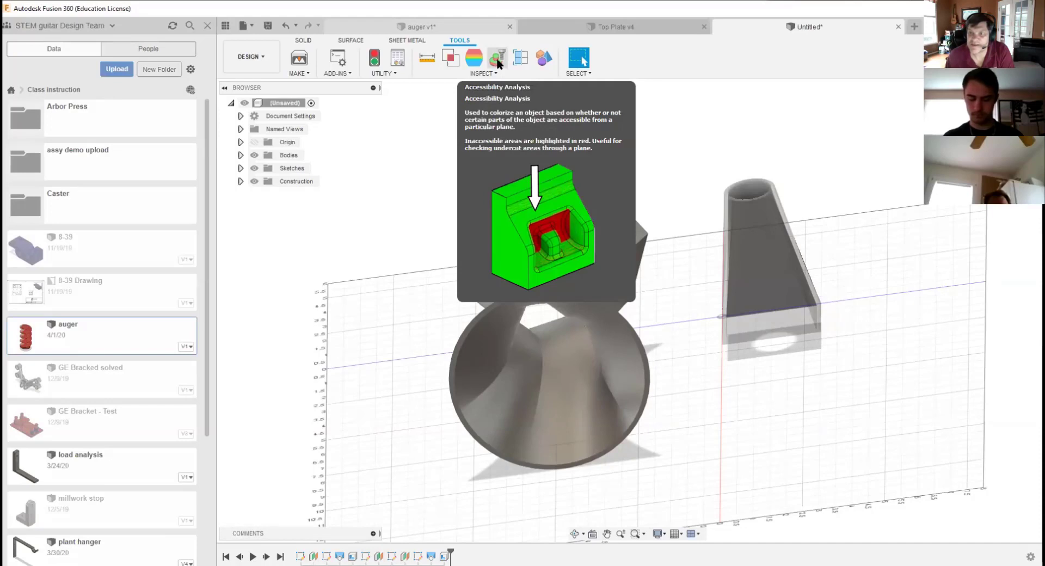
left_click(544, 58)
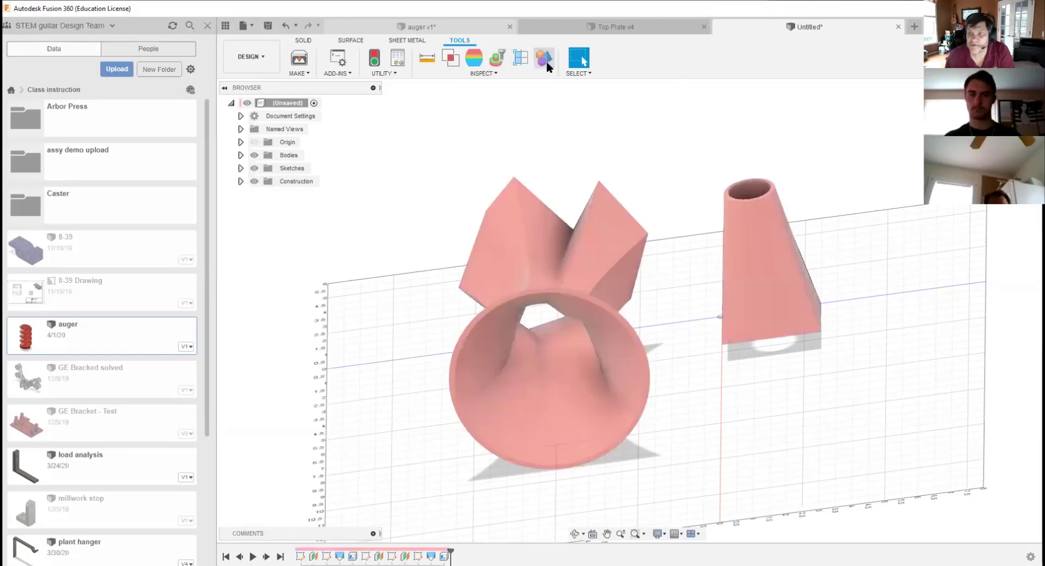
left_click(545, 58)
left_click(545, 58)
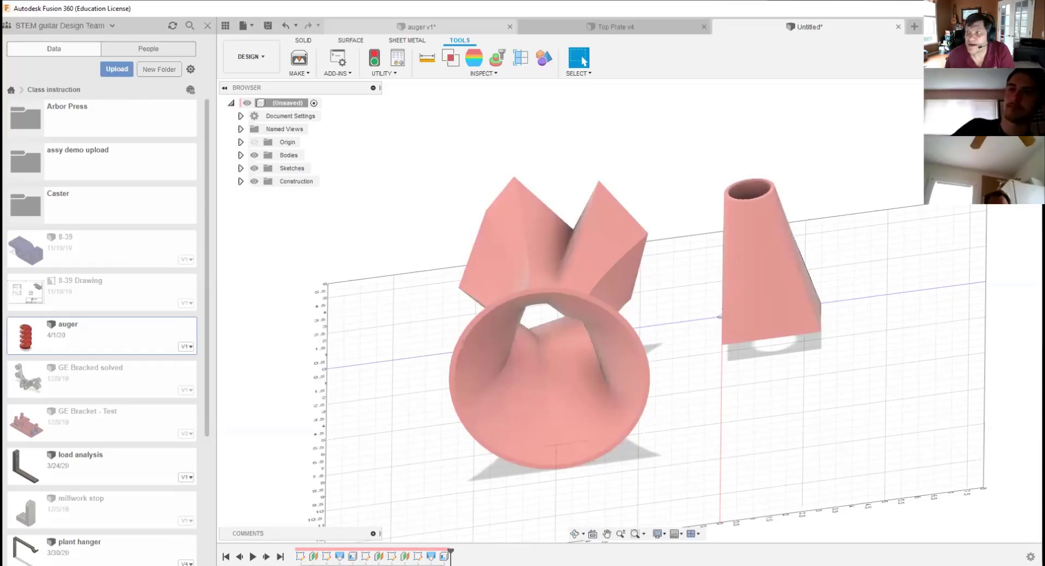
left_click(981, 91)
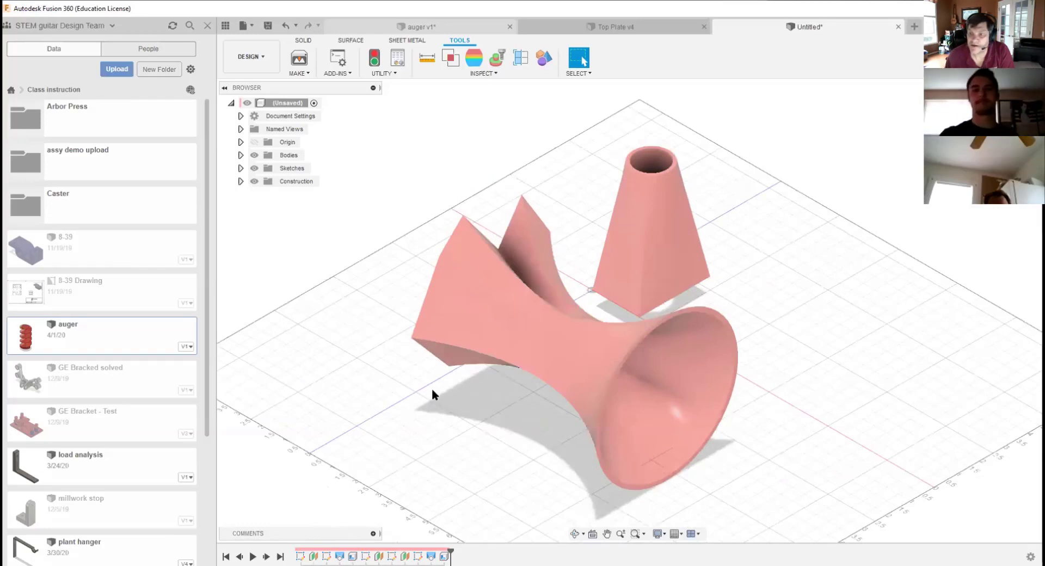
scroll(439, 412, "down", 4)
scroll(447, 413, "up", 3)
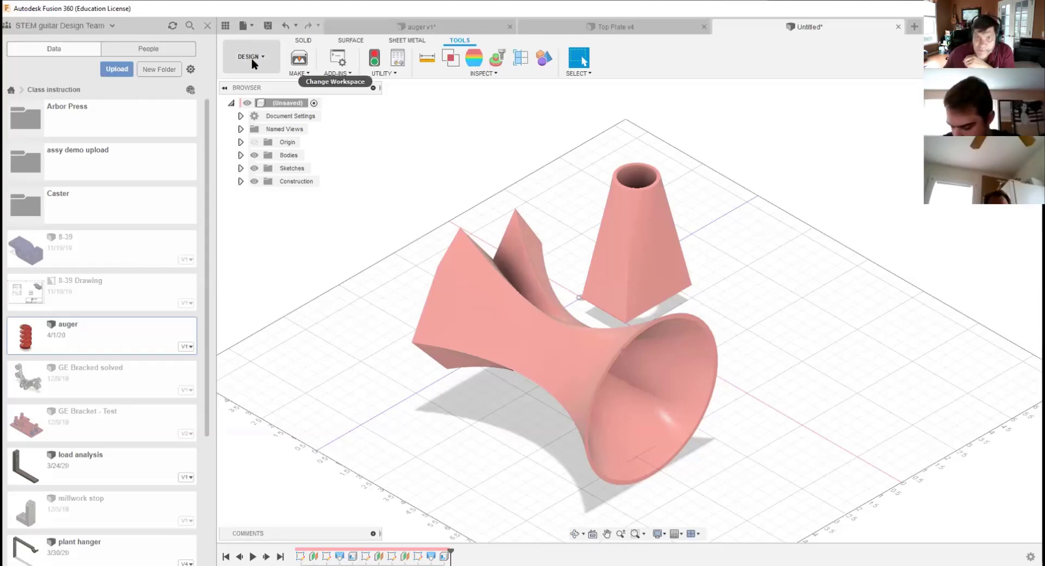
left_click(304, 40)
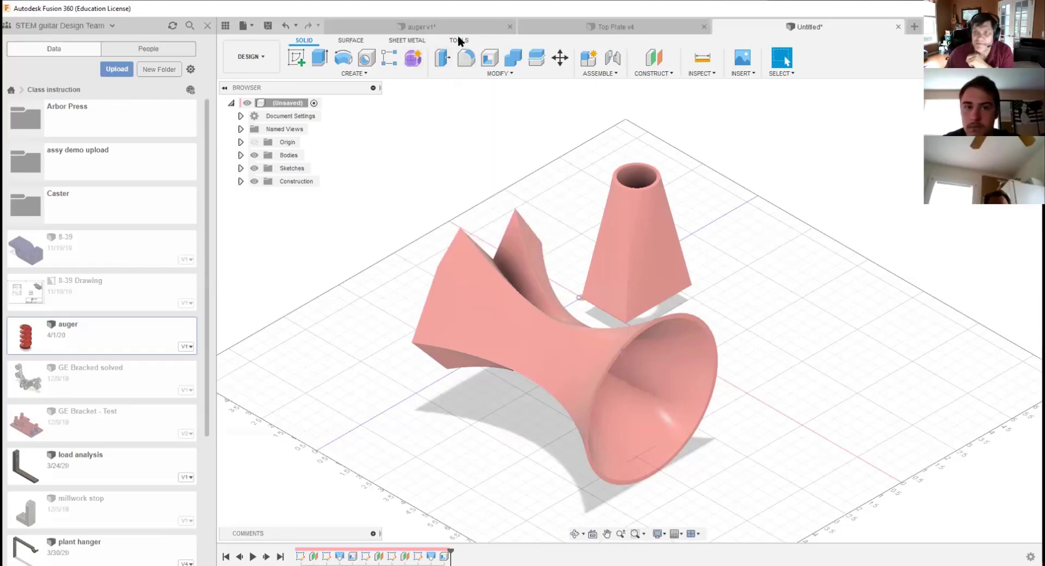
left_click(504, 73)
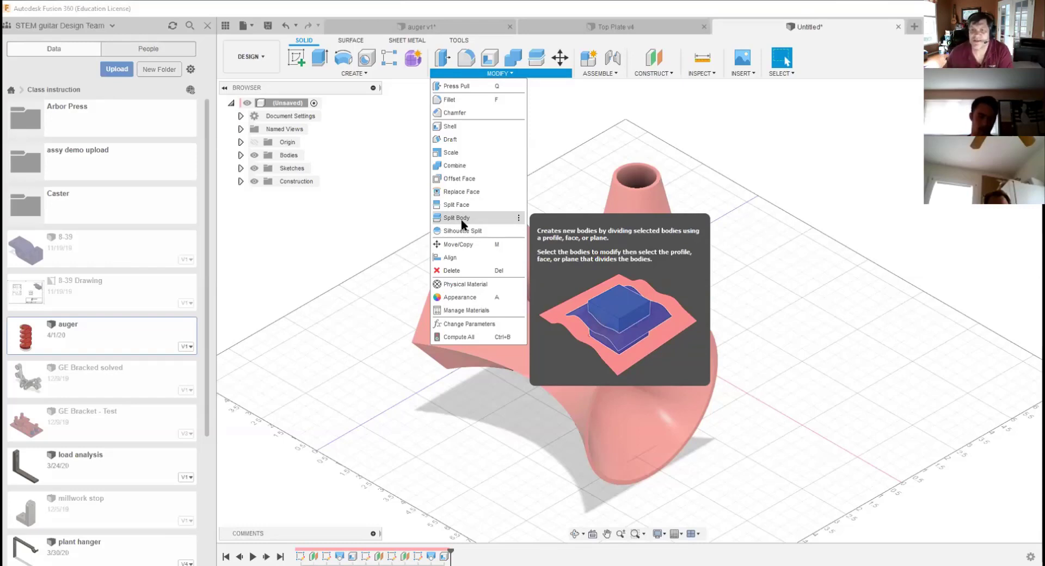
left_click(667, 71)
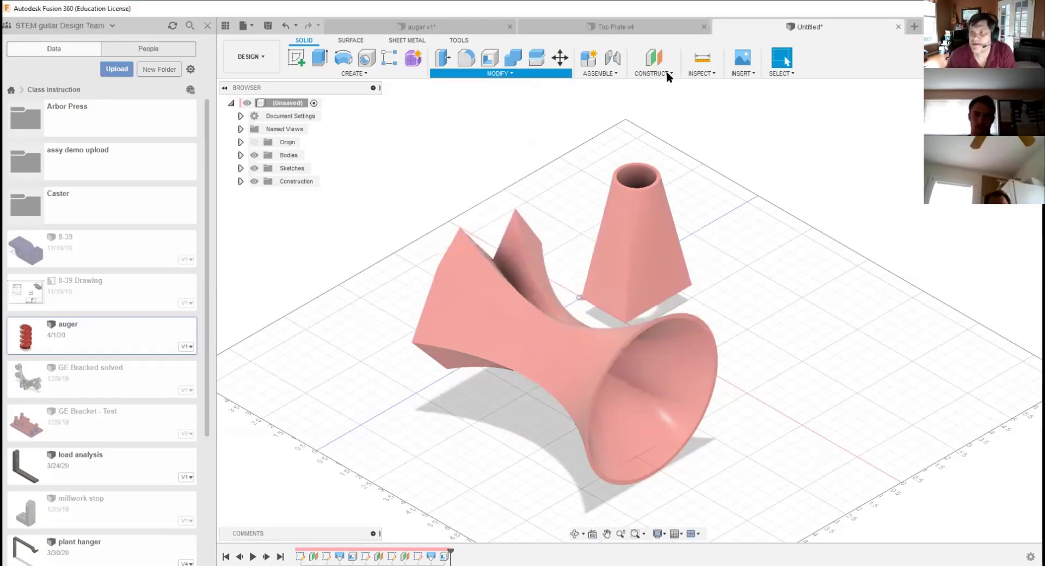
left_click(666, 71)
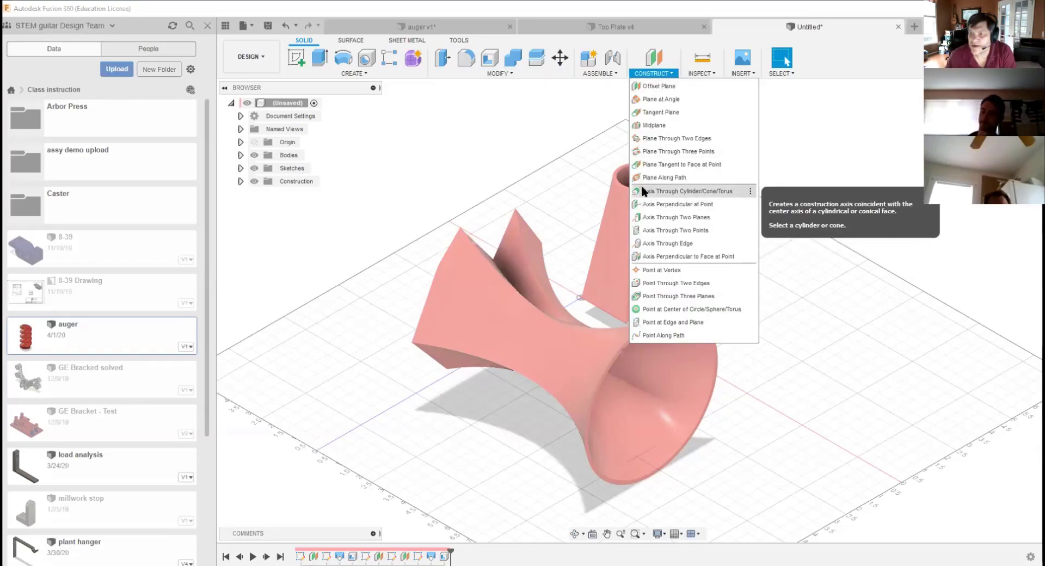
left_click(691, 191)
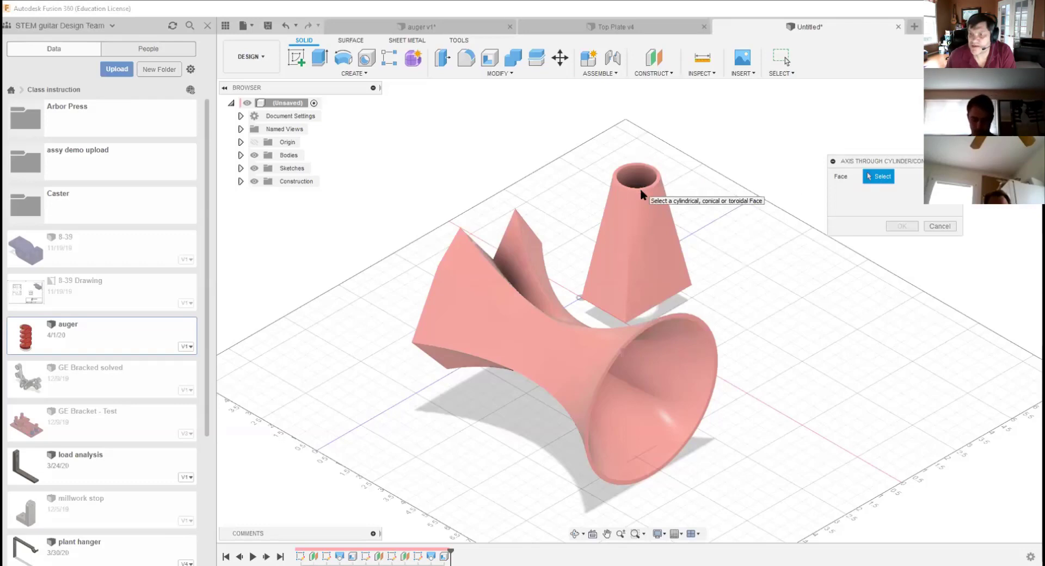
key("Escape")
left_click(657, 65)
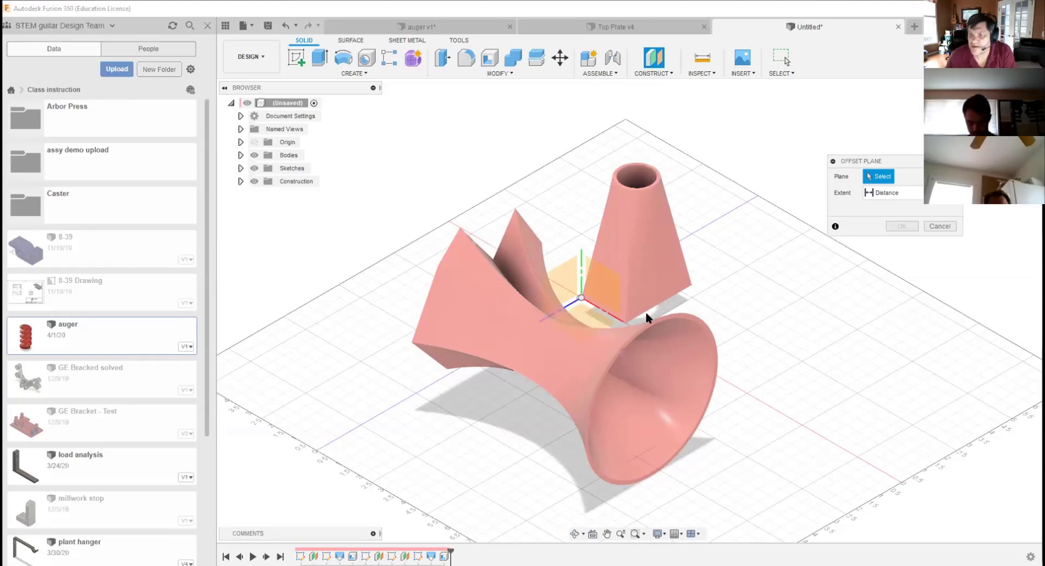
left_click(655, 72)
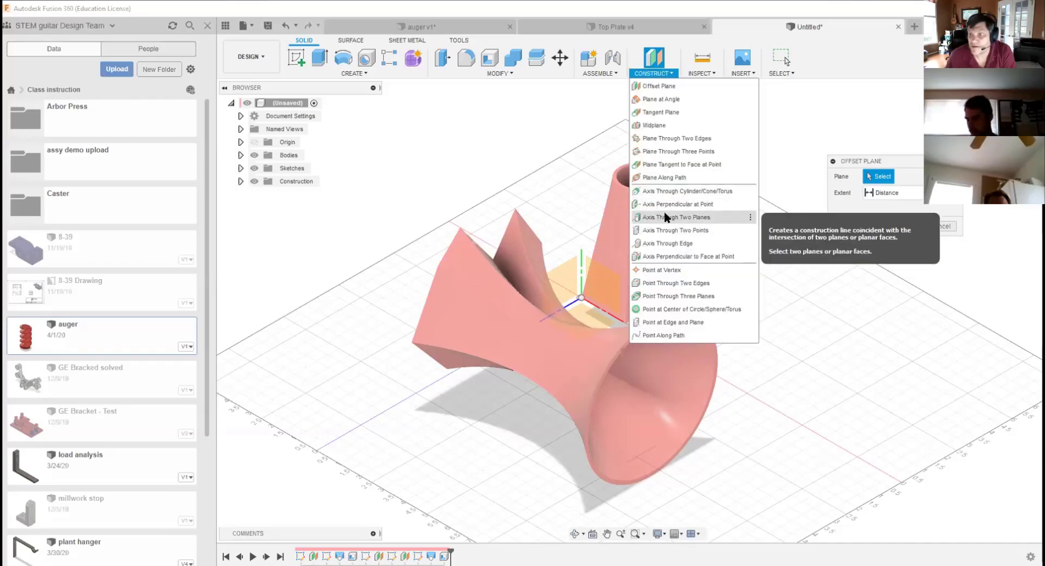
left_click(660, 192)
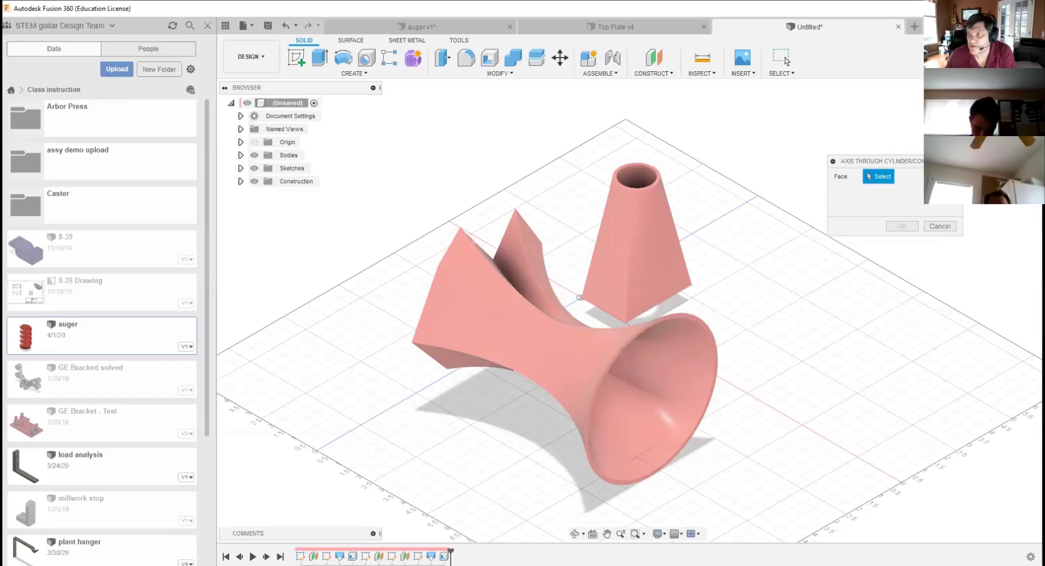
middle_click_drag(727, 96, 758, 143, "shift")
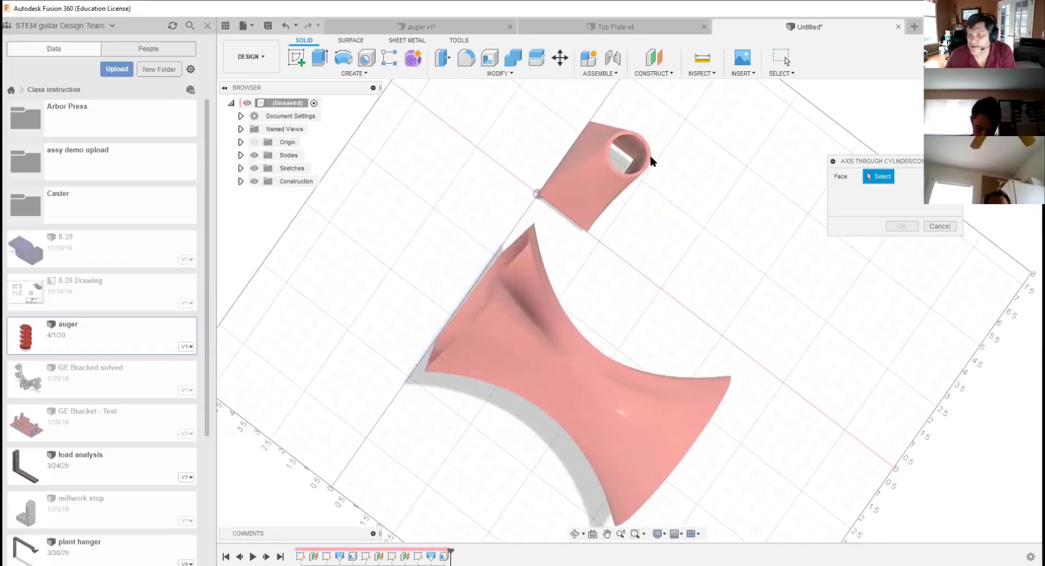
Step: Try a construction plane through two opposite base edges of the tapered loft body and cancel it
left_click(669, 76)
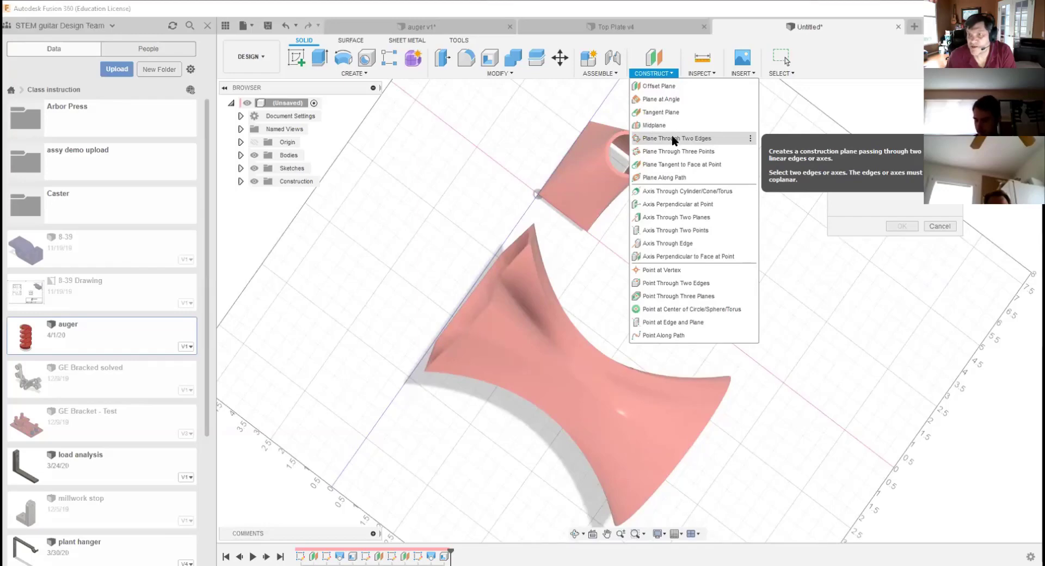
left_click(674, 139)
left_click(600, 217)
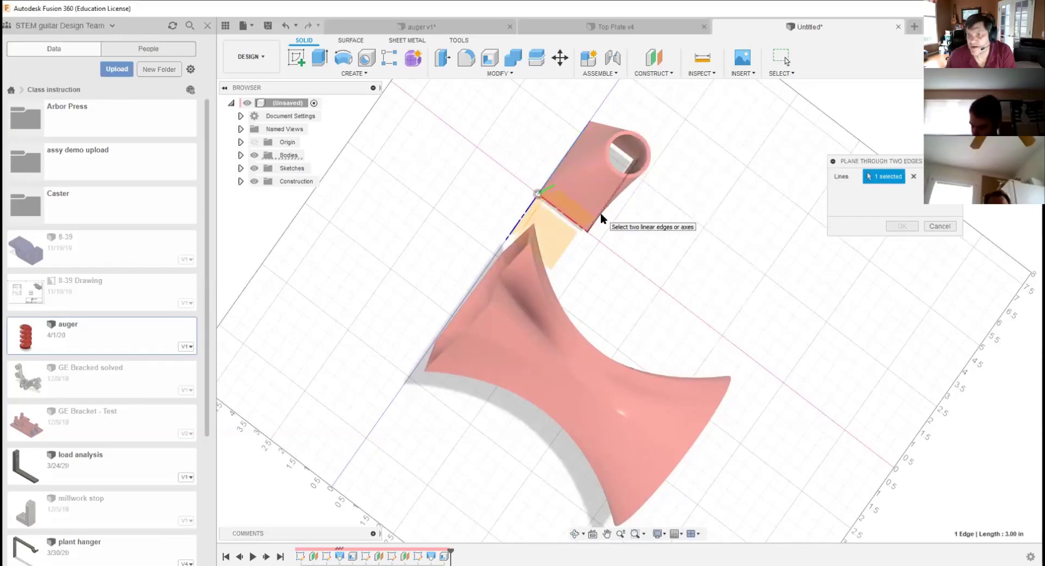
left_click(601, 218)
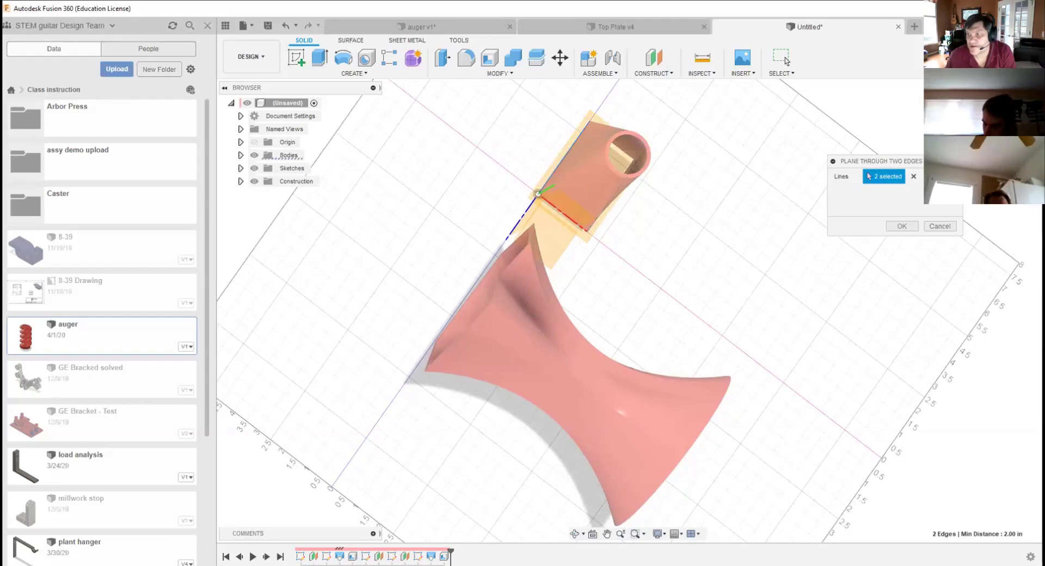
mouse_move(629, 311)
middle_mouse_down("shift")
mouse_move(598, 199)
mouse_move(599, 267)
middle_mouse_up("shift")
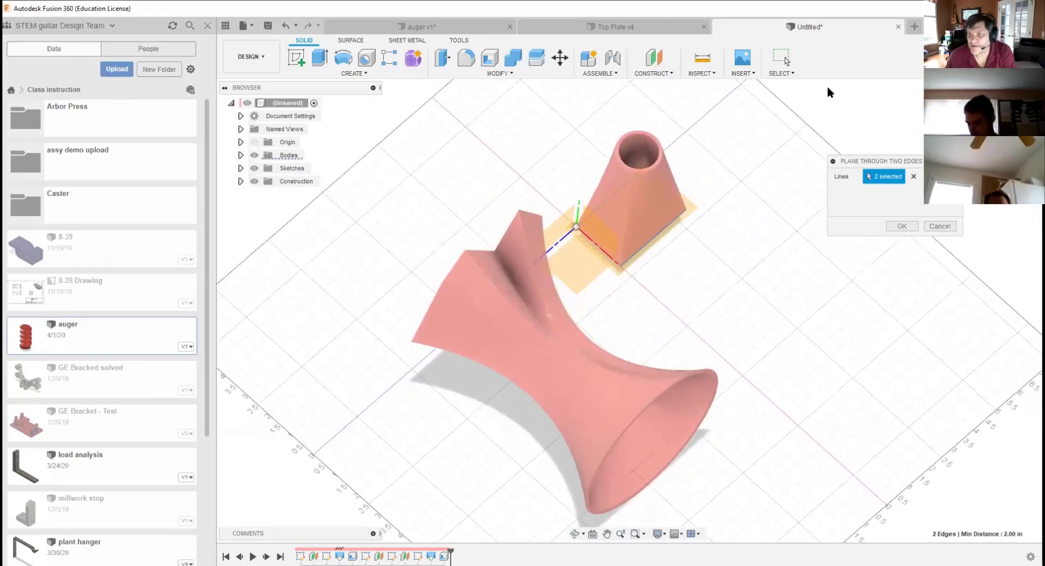
key("Escape")
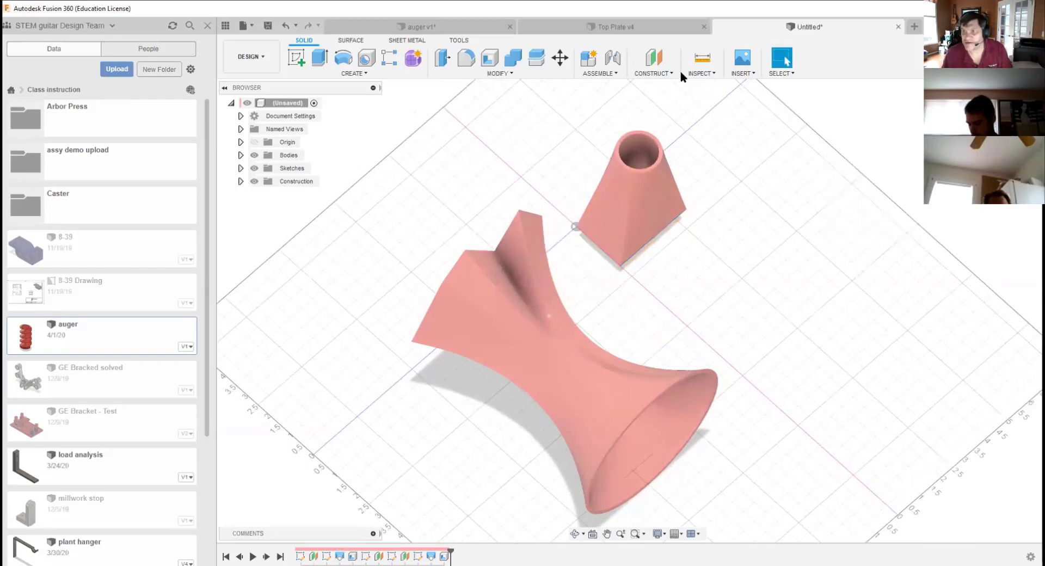
Step: Create a midplane between the tapered loft body's circular top face and its rectangular base face
left_click(672, 73)
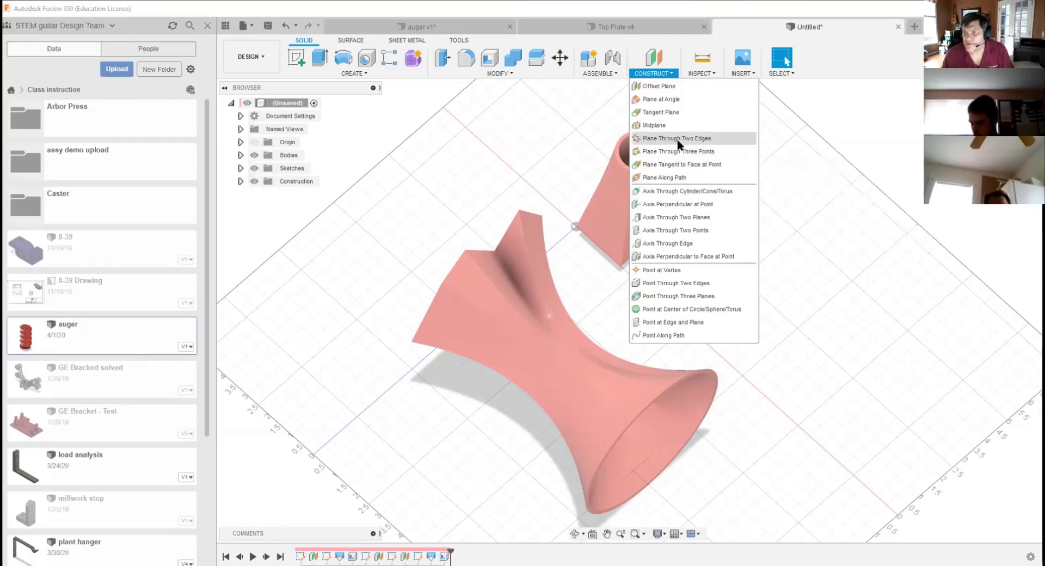
left_click(643, 126)
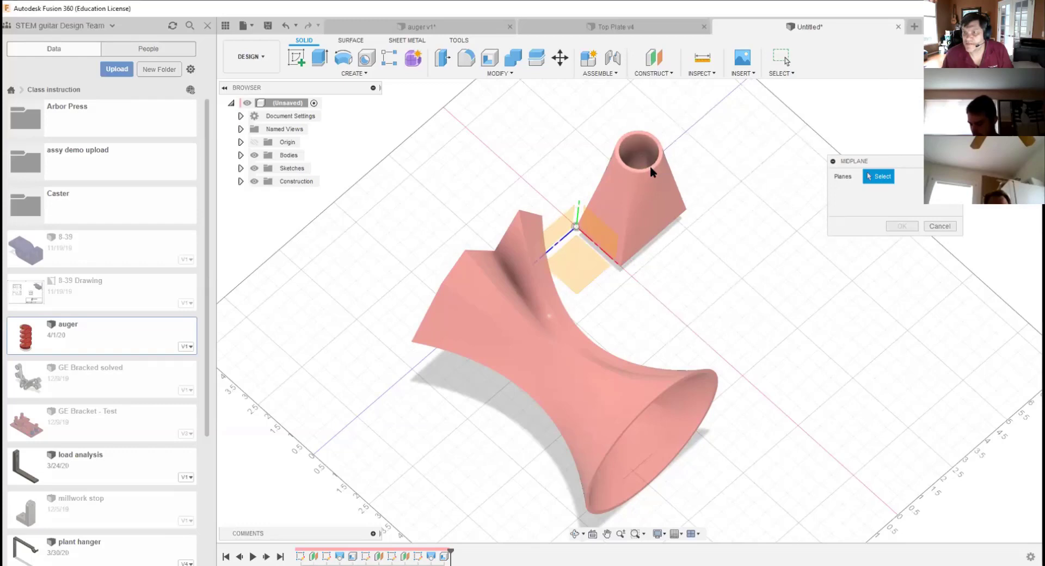
left_click(652, 170)
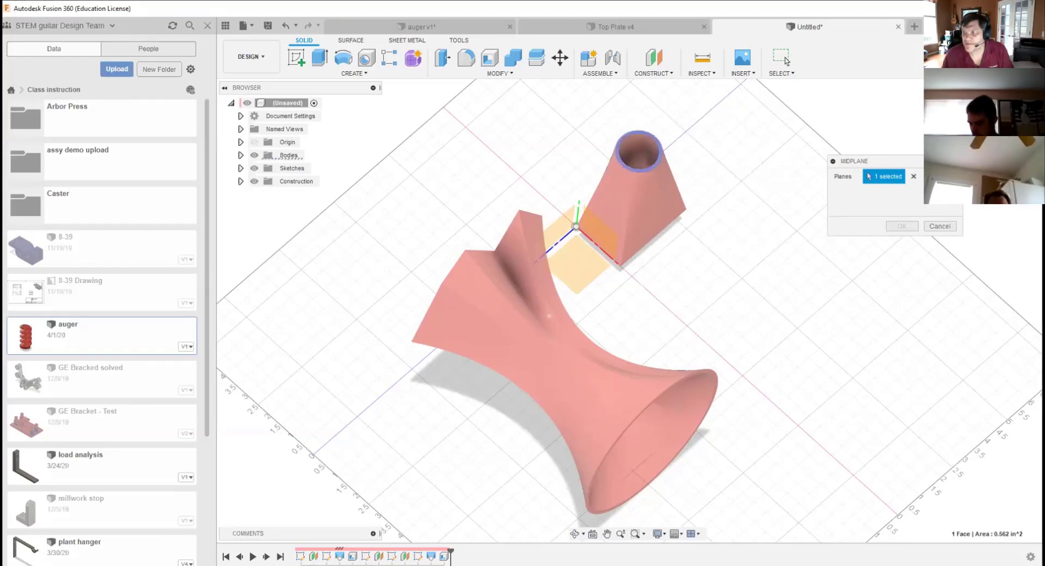
middle_click_drag(675, 512, 709, 419, "shift")
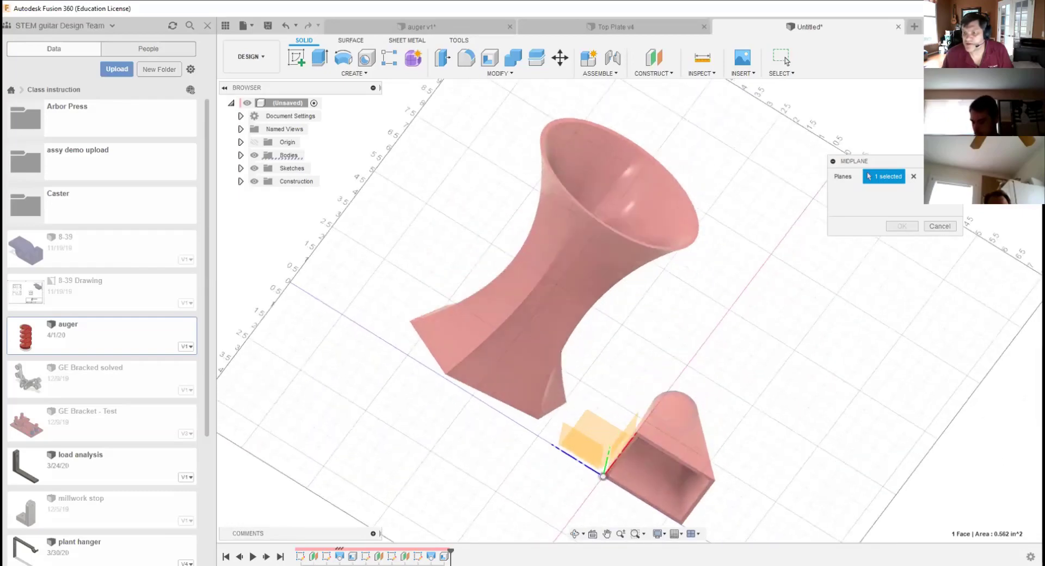
left_click(675, 456)
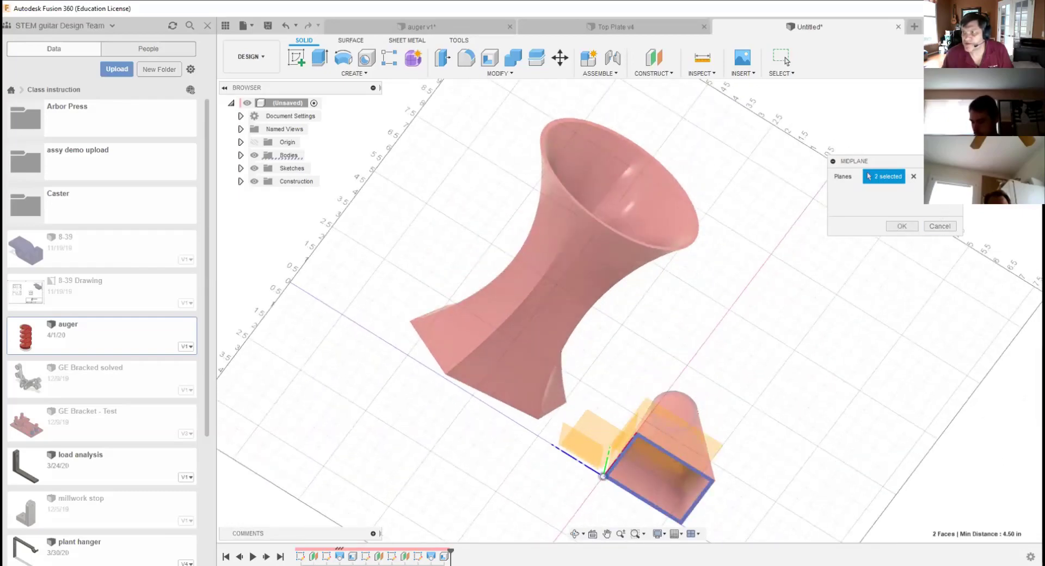
left_click(982, 97)
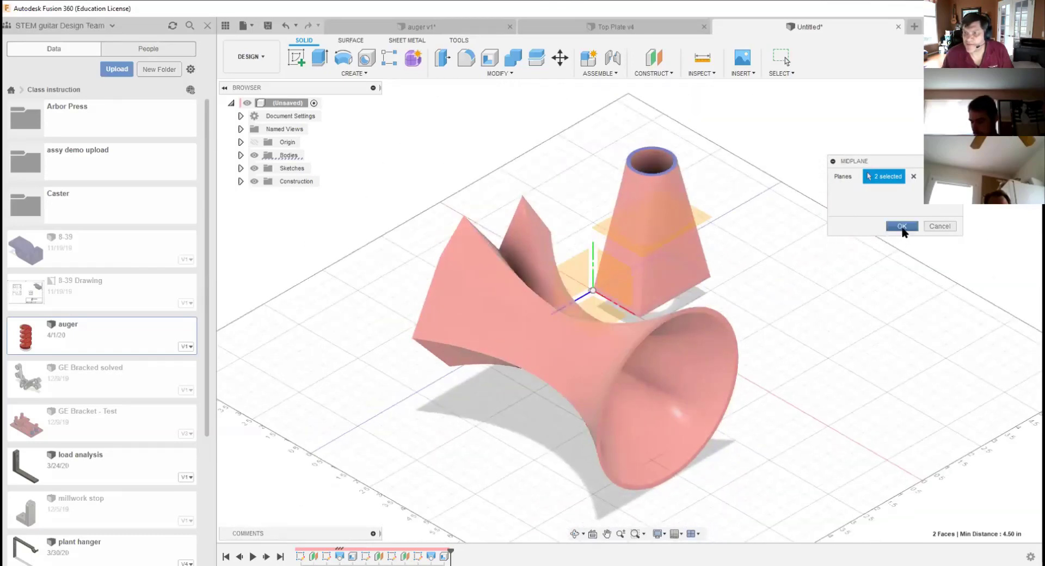
left_click(903, 226)
Step: Split the tapered loft body into two bodies, using the midplane as the splitting tool
scroll(693, 235, "up", 6)
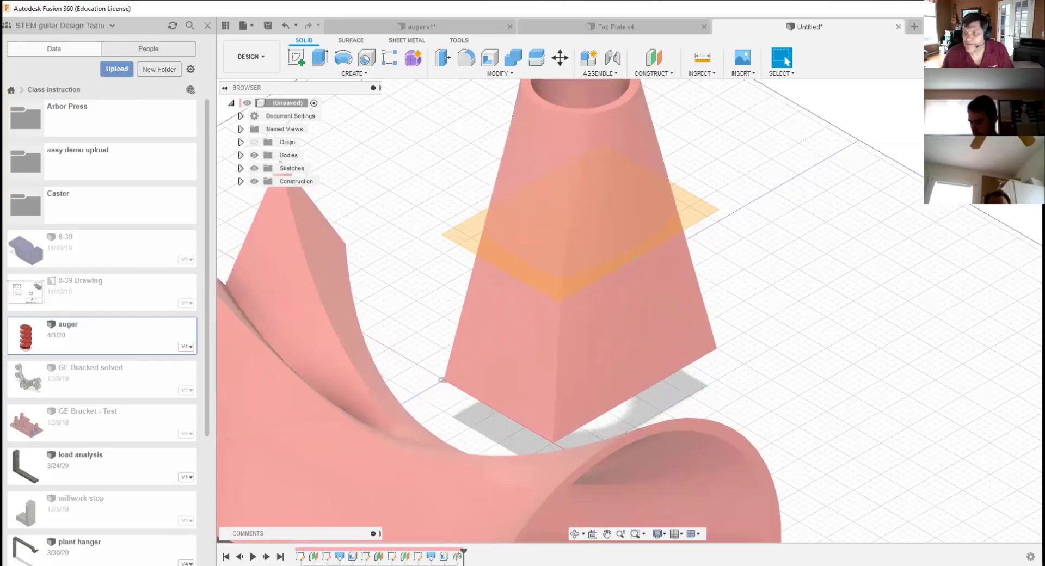
left_click(1004, 100)
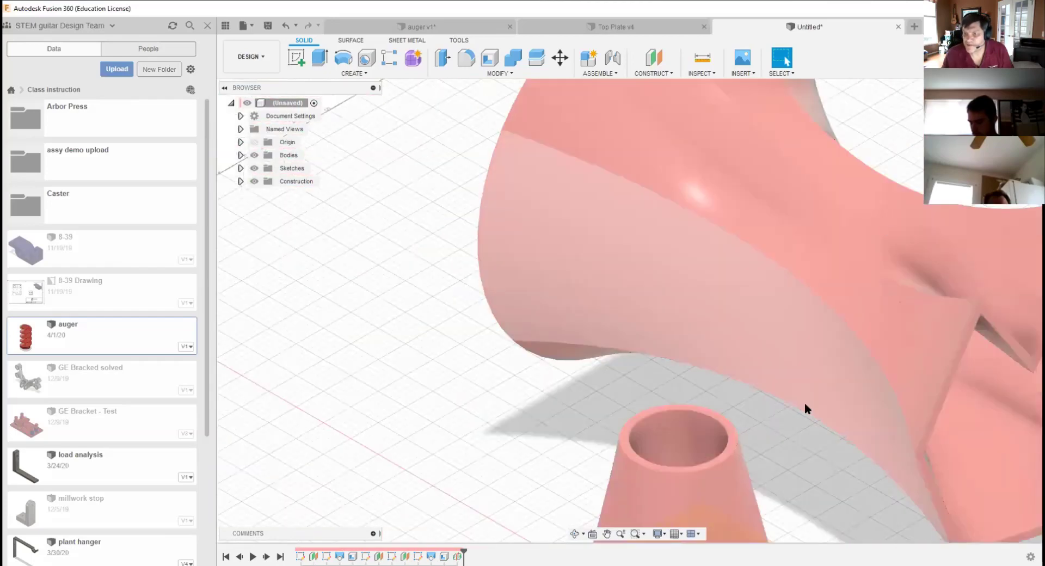
scroll(812, 414, "down", 1)
scroll(821, 427, "up", 2)
middle_click_drag(814, 422, 793, 139)
key("Escape")
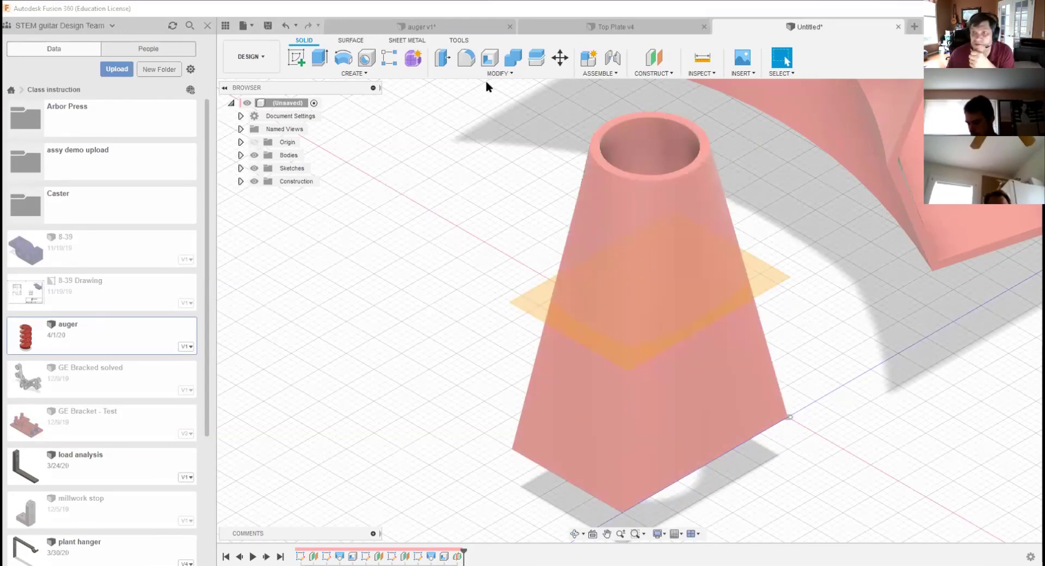
left_click(496, 70)
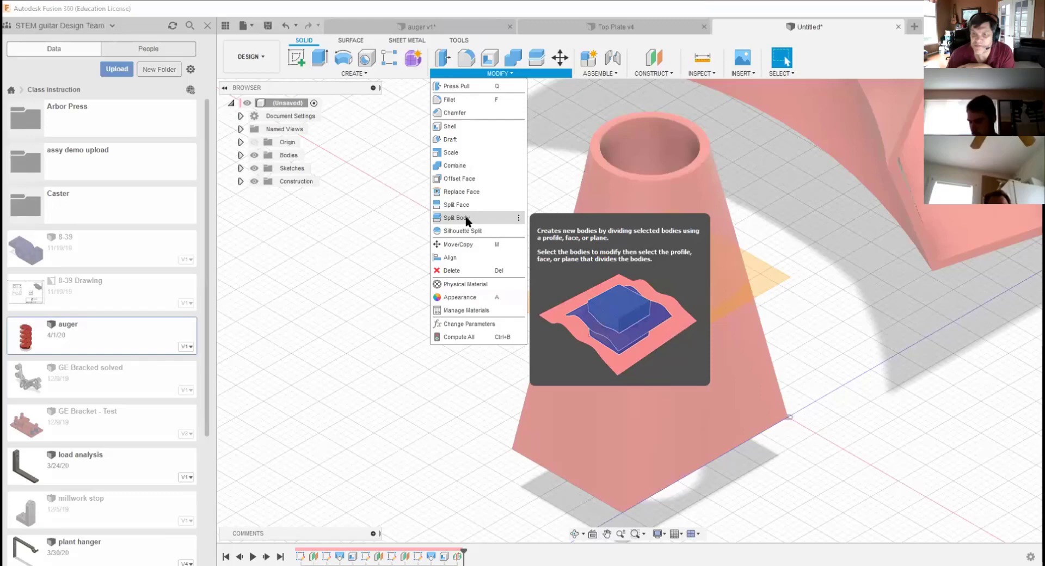
left_click(466, 218)
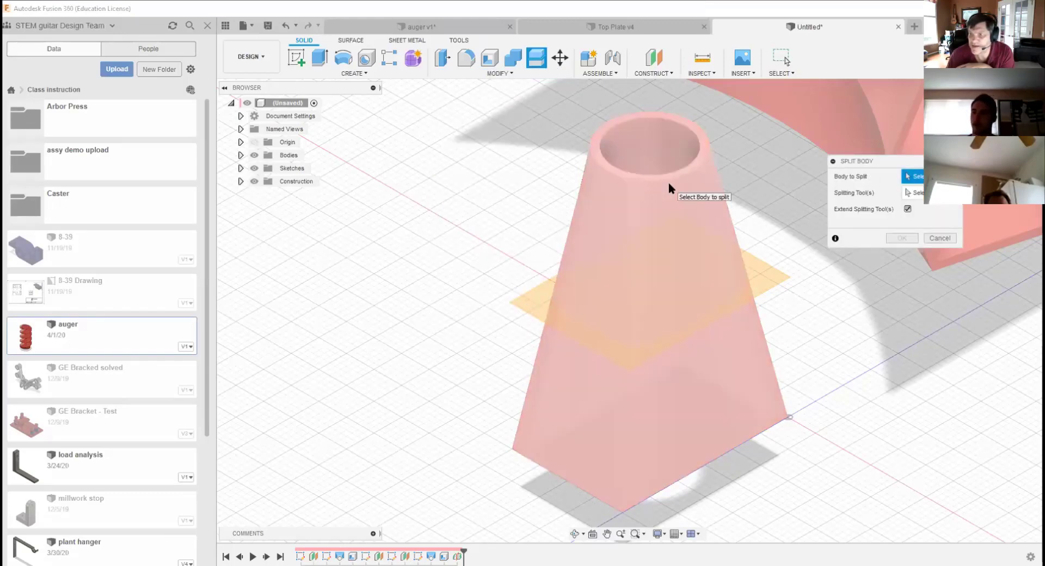
left_click(616, 186)
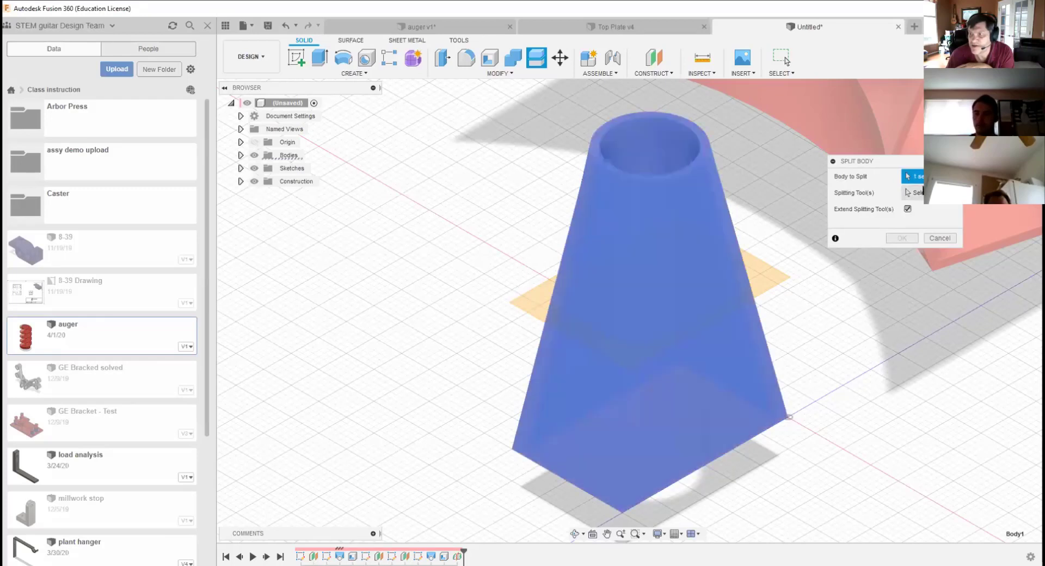
left_click(913, 193)
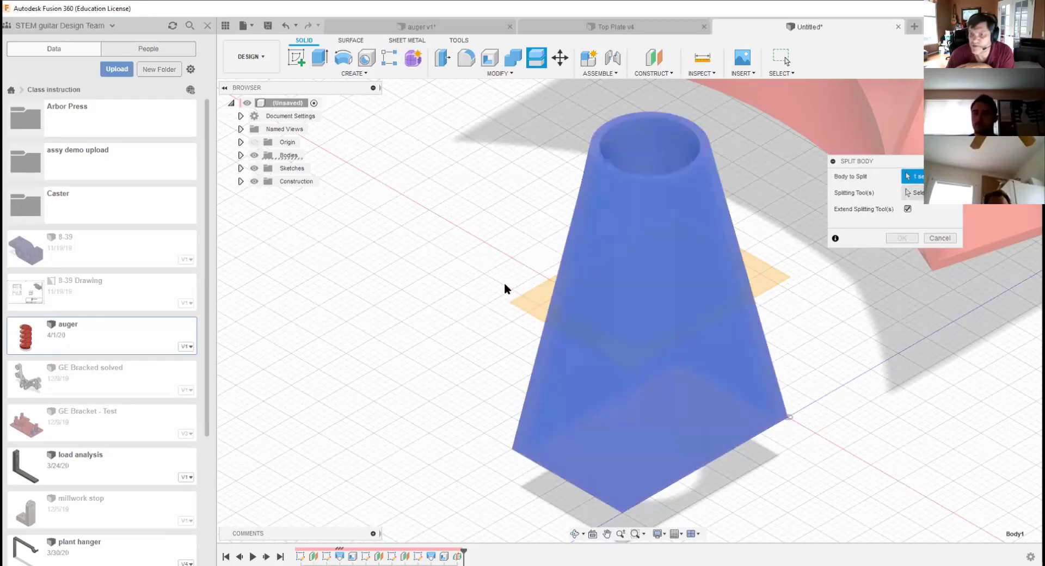
left_click(520, 308)
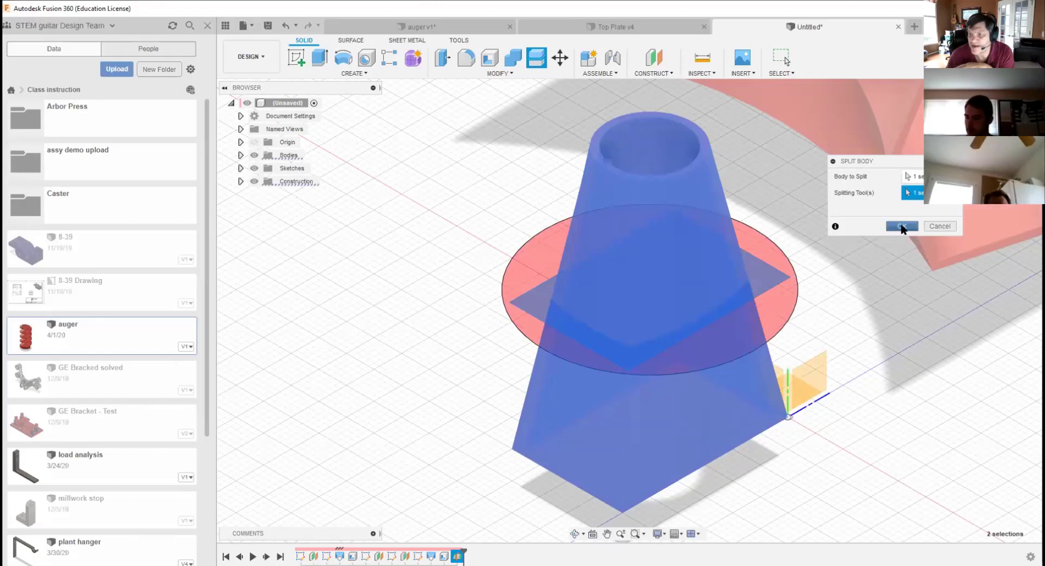
left_click(902, 227)
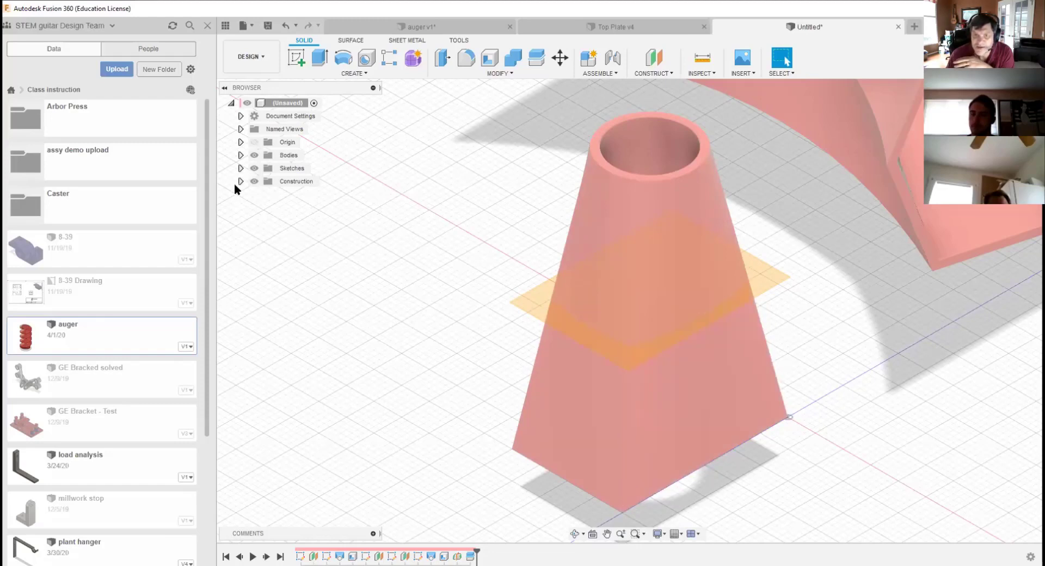
Step: Examine the upper and lower halves of the split body by selecting them individually, and clear the selection
left_click(240, 156)
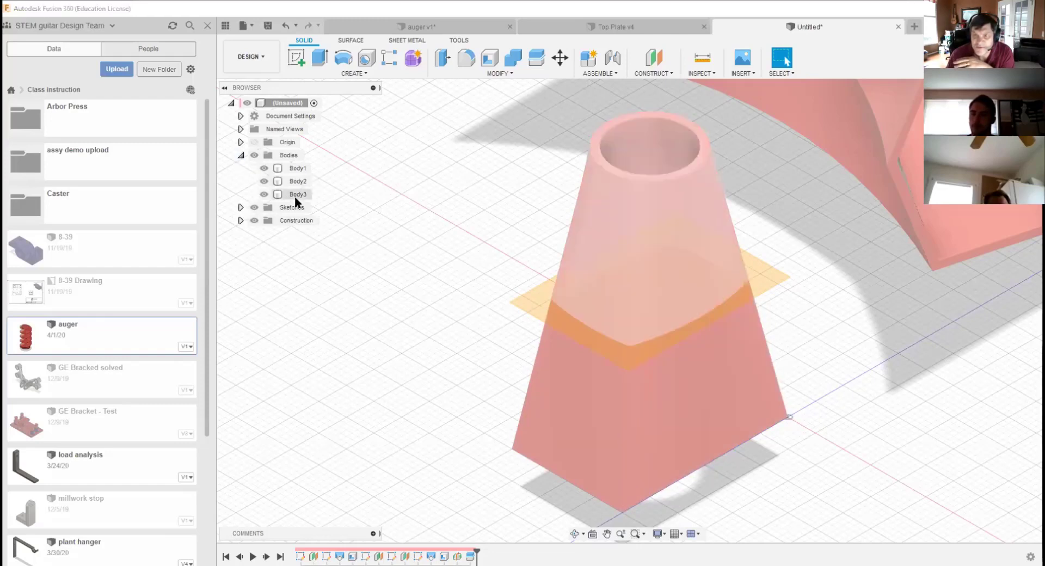
left_click(295, 195)
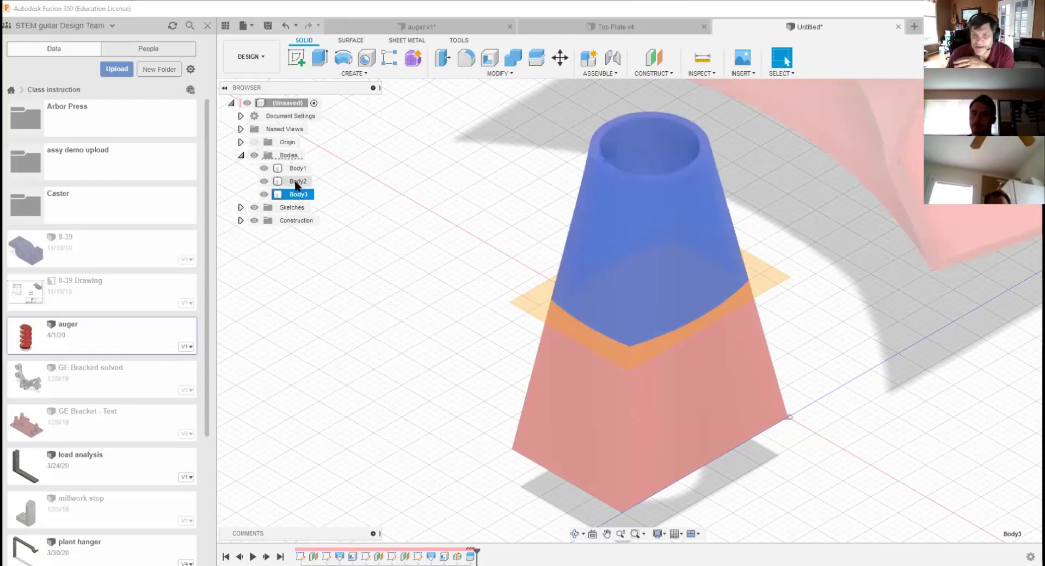
left_click(295, 183)
left_click(292, 194)
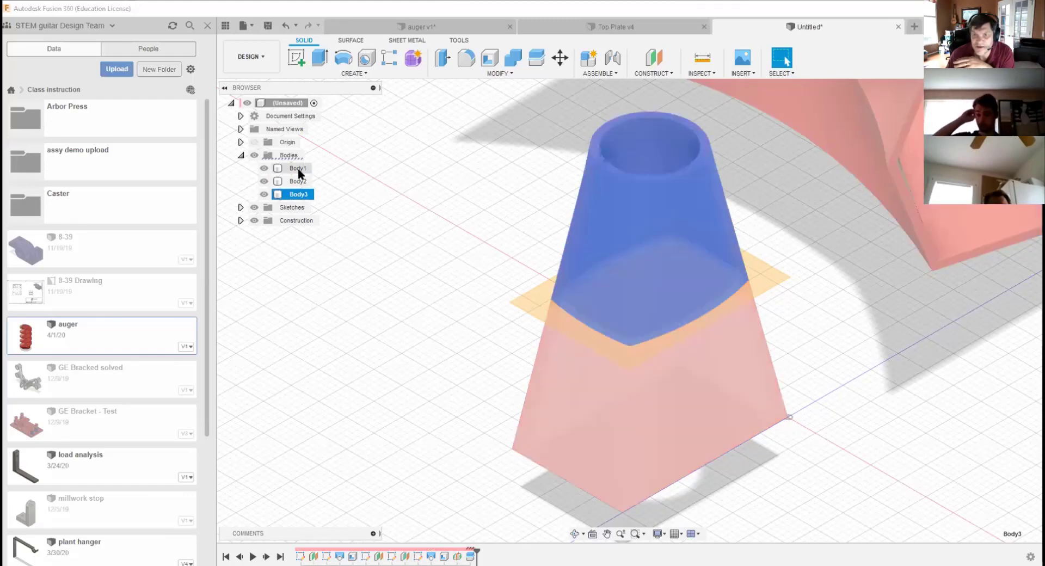
left_click(299, 169)
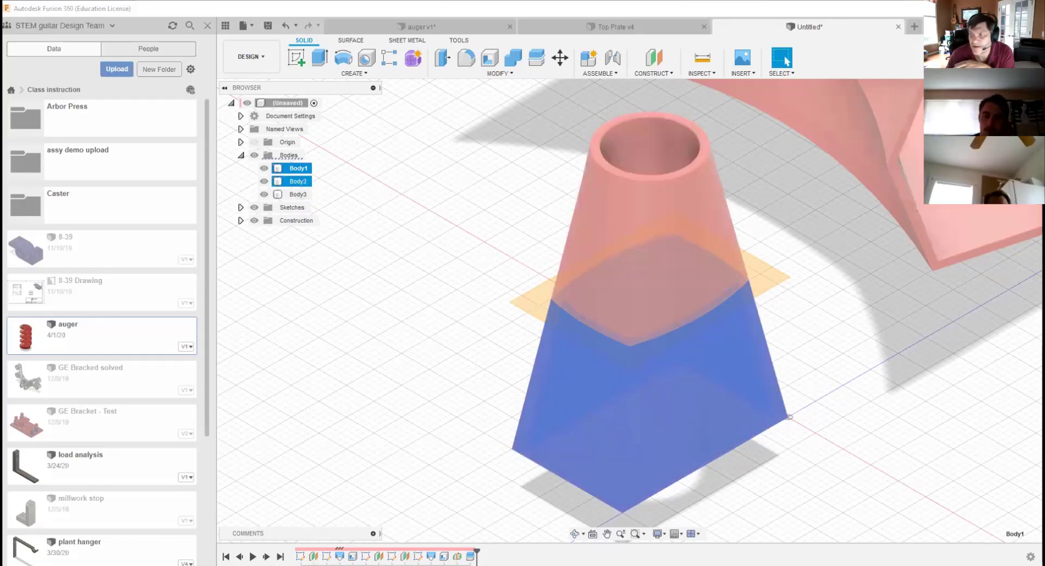
mouse_move(630, 311)
middle_mouse_down("shift")
mouse_move(566, 223)
mouse_move(555, 233)
mouse_move(593, 245)
middle_mouse_up("shift")
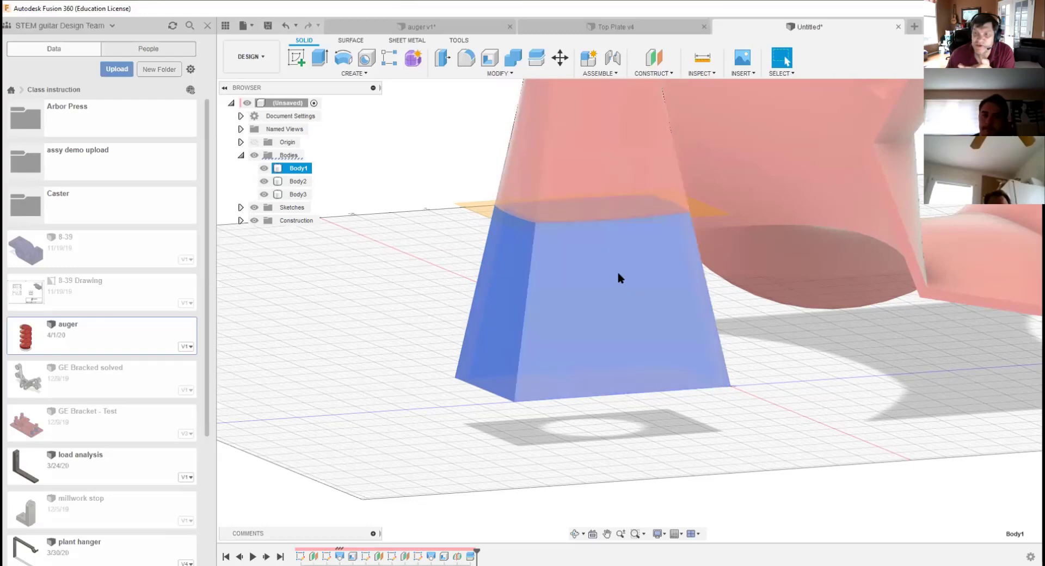
left_click(527, 193, "ctrl")
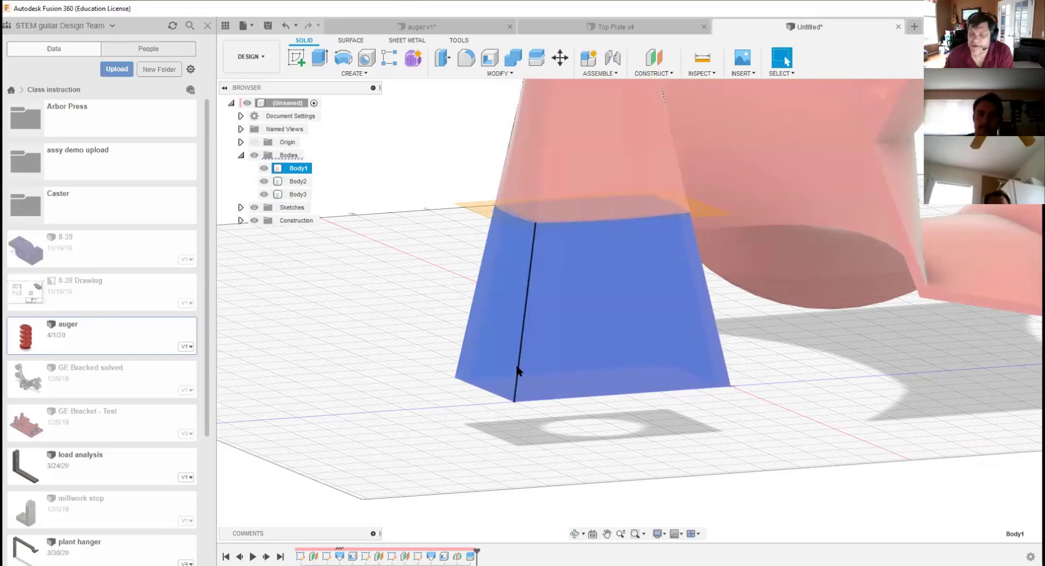
left_click(576, 179, "ctrl")
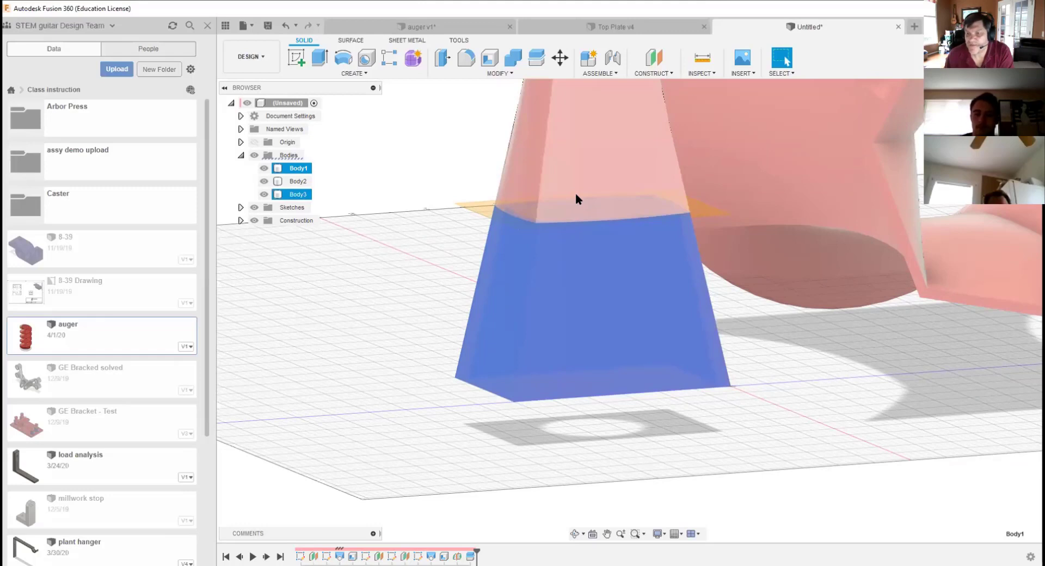
left_click(576, 199, "ctrl")
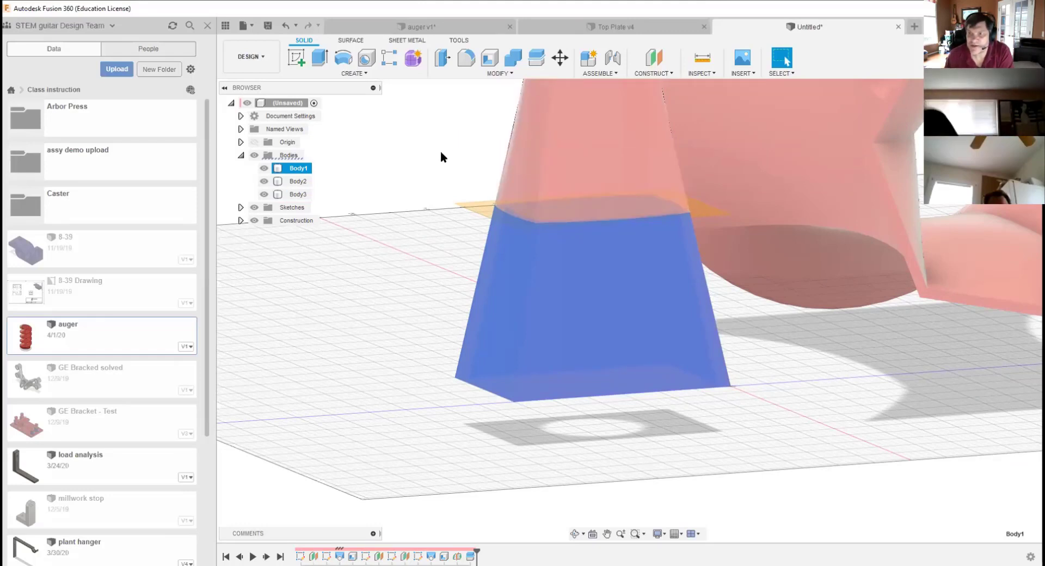
left_click(497, 73)
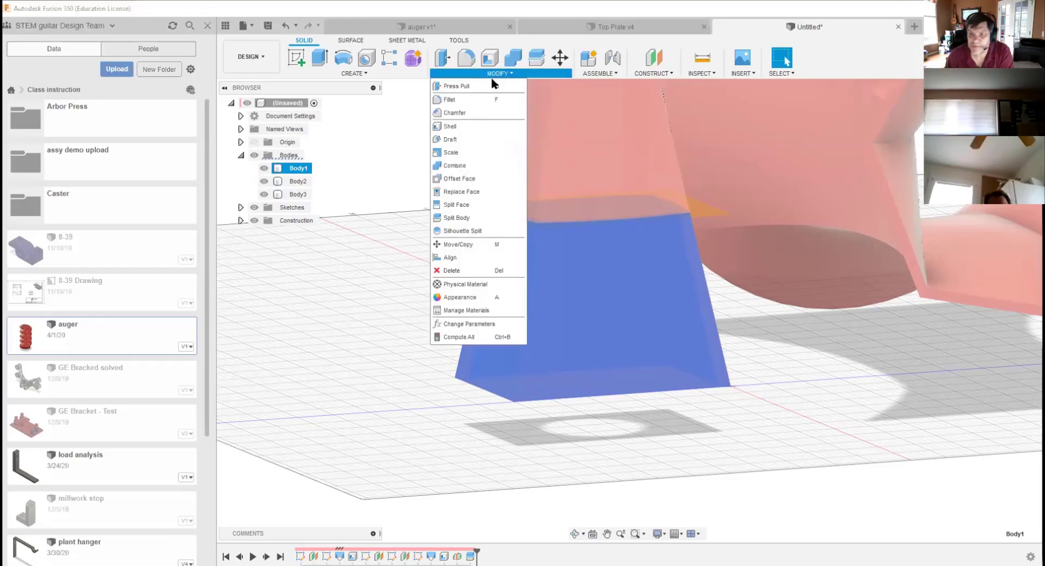
left_click(403, 230)
left_click(404, 229)
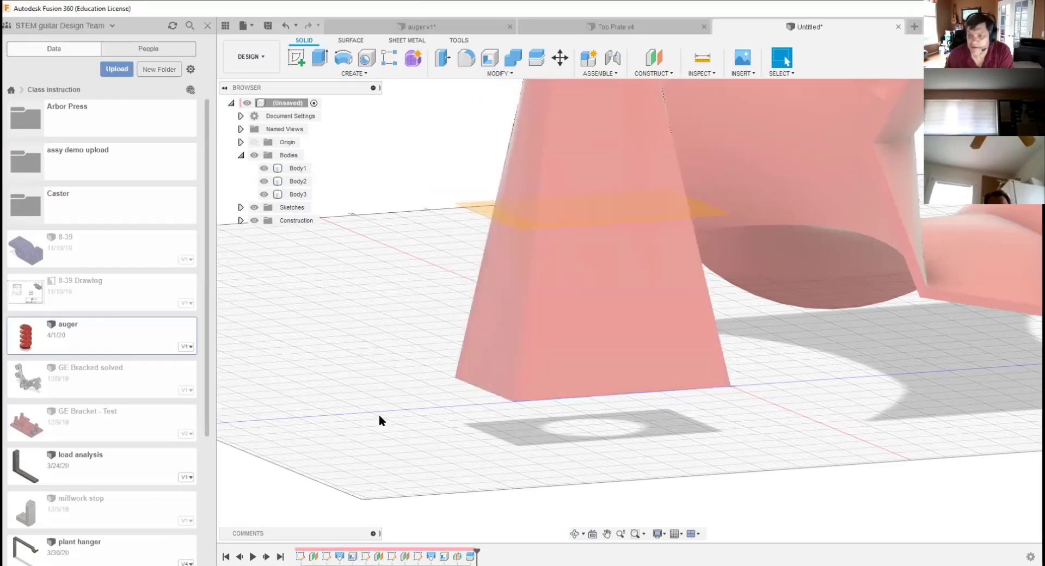
Step: Return to the home view and start a new empty design
left_click(984, 91)
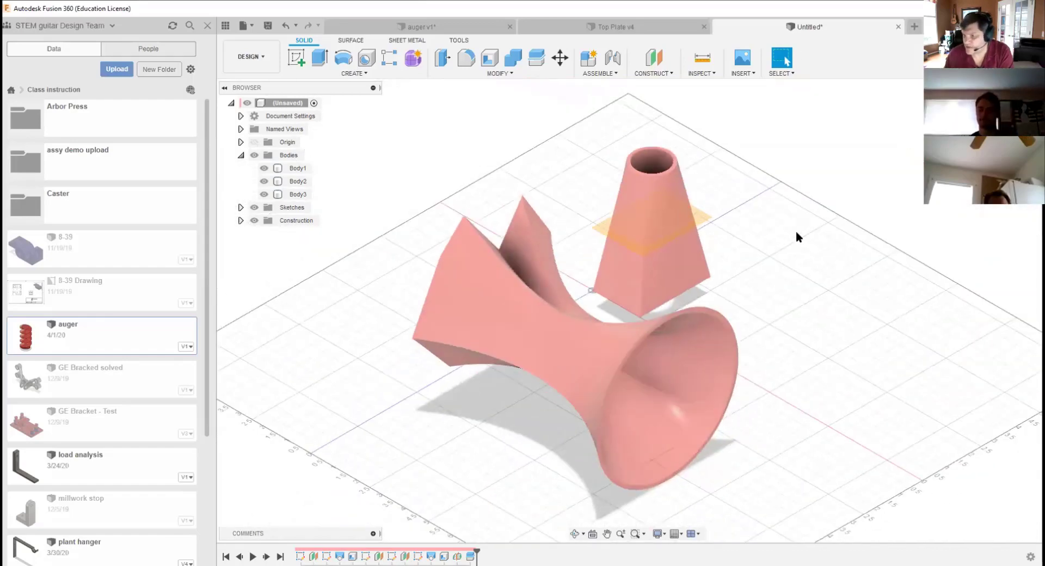
left_click(915, 26)
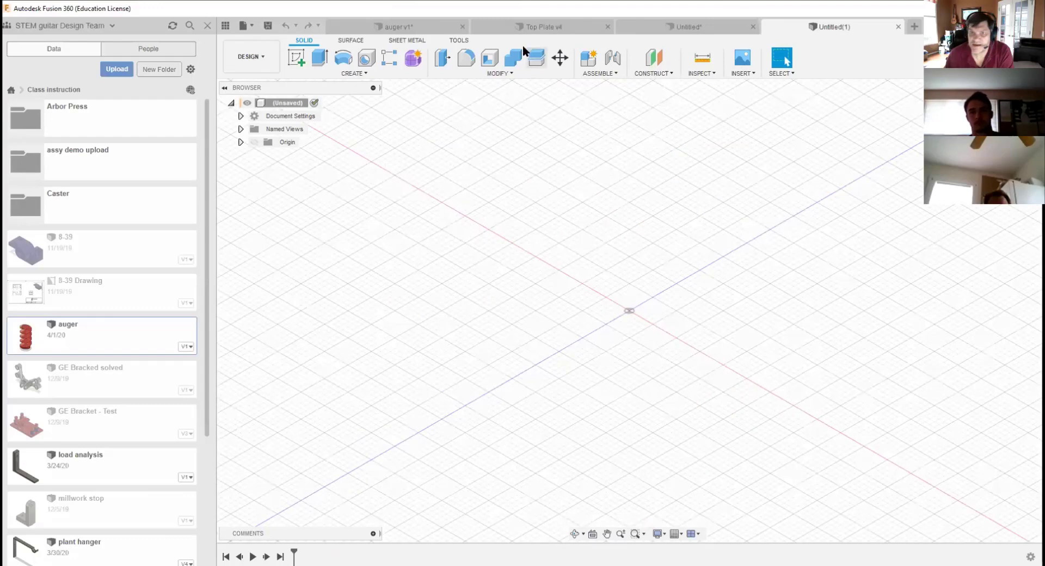
Step: Create a T-spline form box centred on the origin on the ground plane, about 2 by 1.4 in and 1.4 in high
left_click(413, 57)
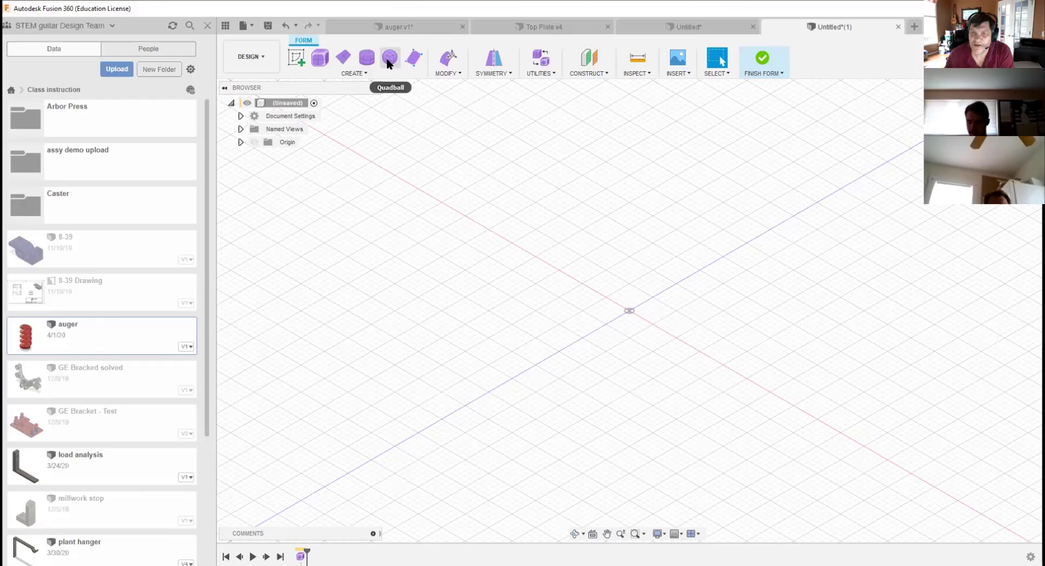
left_click(321, 58)
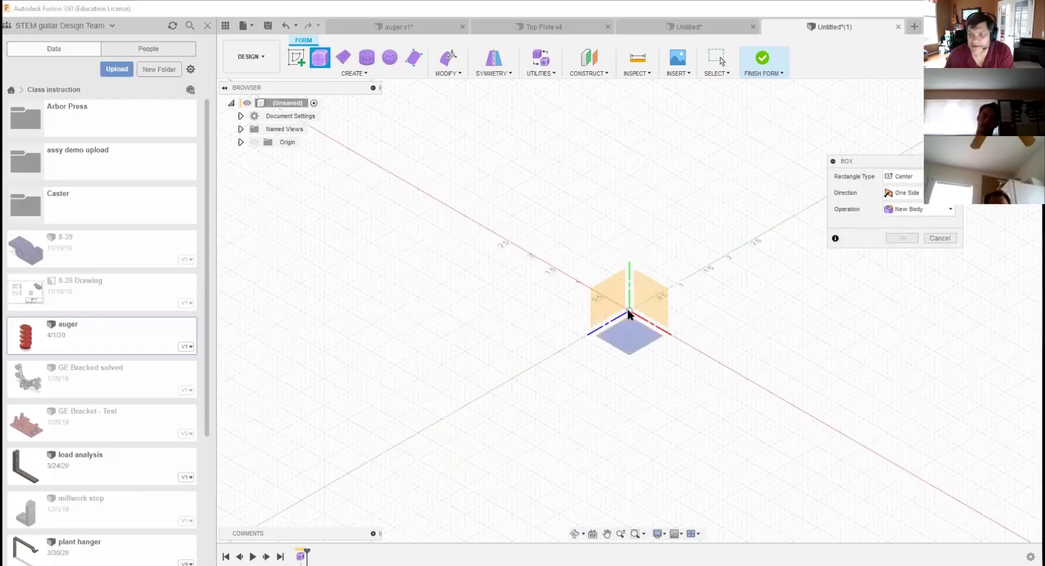
left_click(626, 326)
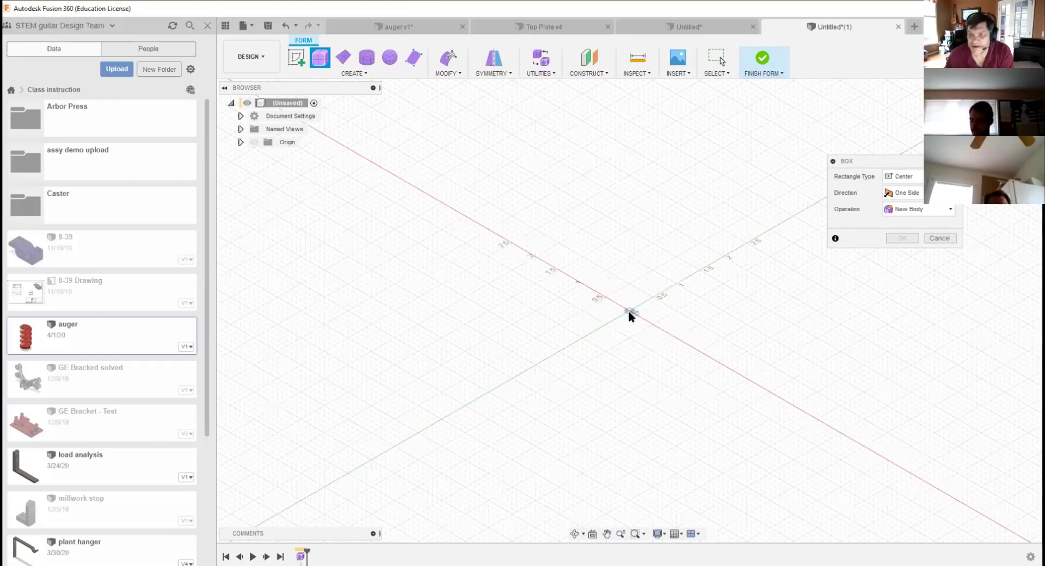
left_click(630, 311)
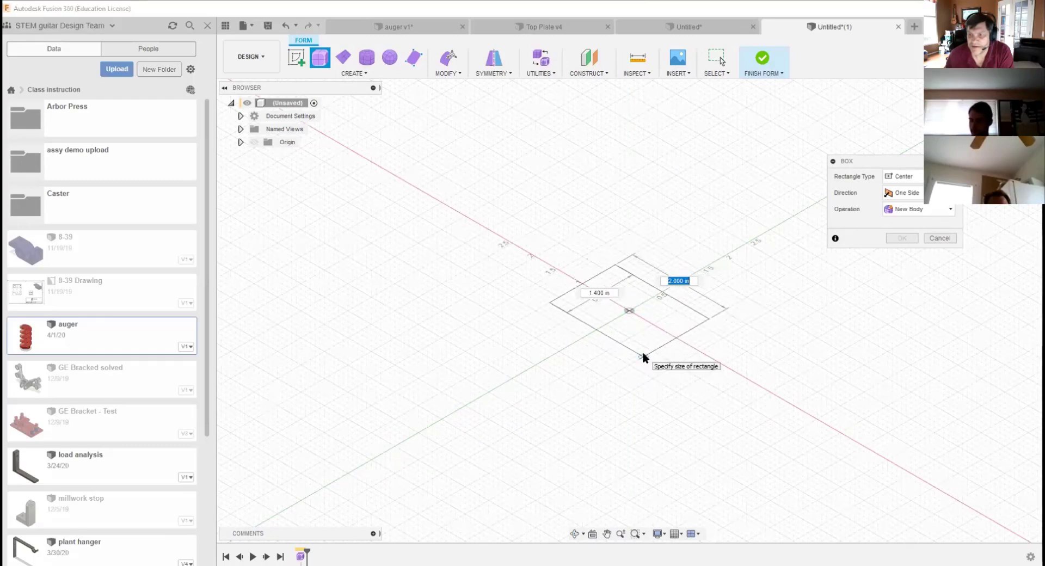
left_click(643, 354)
left_click_drag(629, 265, 635, 227)
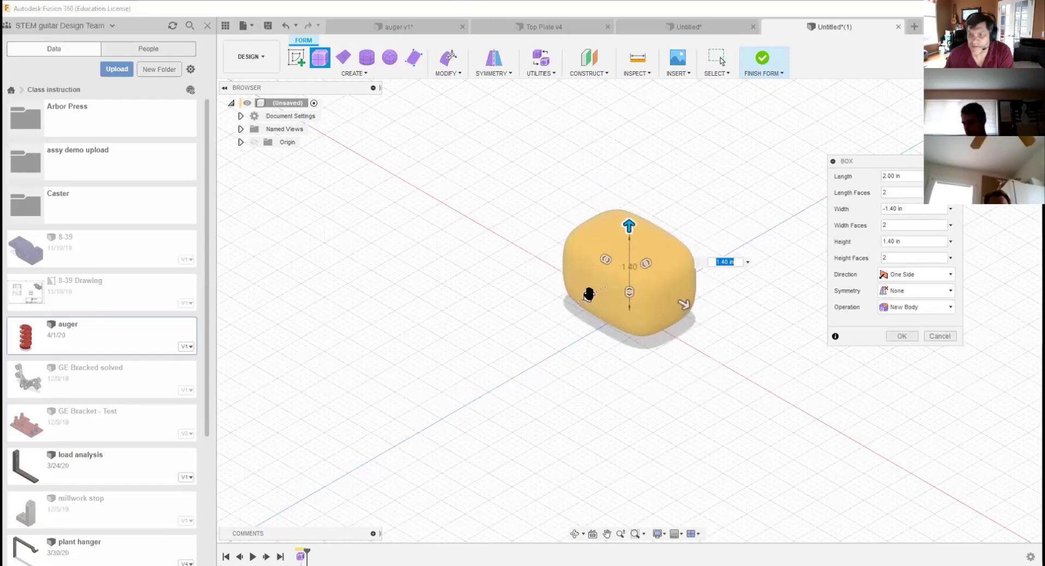
Step: Stretch the form box to a width of 2.80 in and a length of 2.60 in, and accept it
left_click_drag(589, 294, 546, 318)
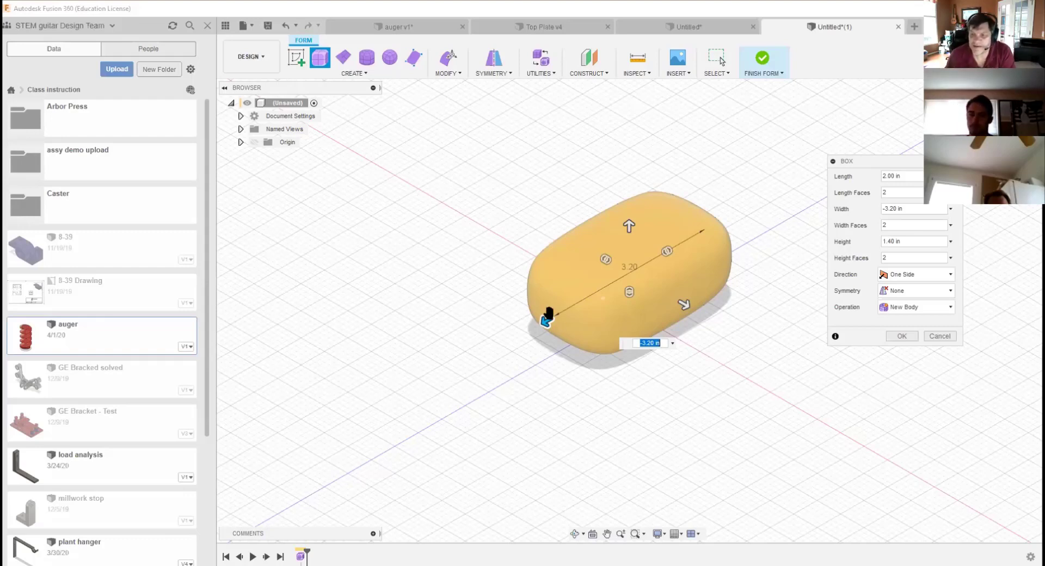
mouse_move(547, 321)
left_mouse_down()
mouse_move(565, 306)
mouse_move(525, 326)
mouse_move(551, 305)
mouse_move(554, 314)
left_mouse_up()
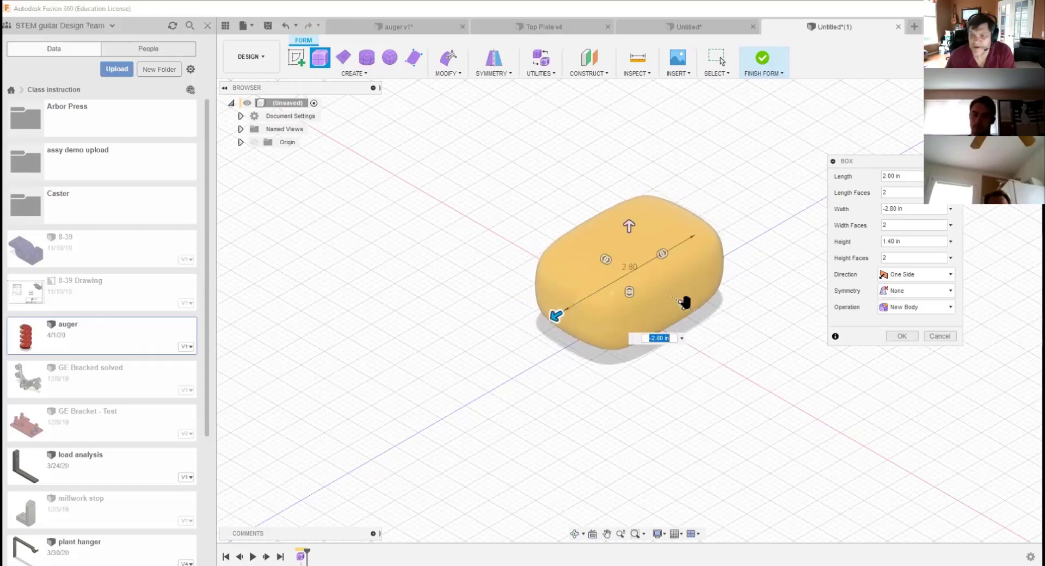
left_click_drag(684, 303, 699, 313)
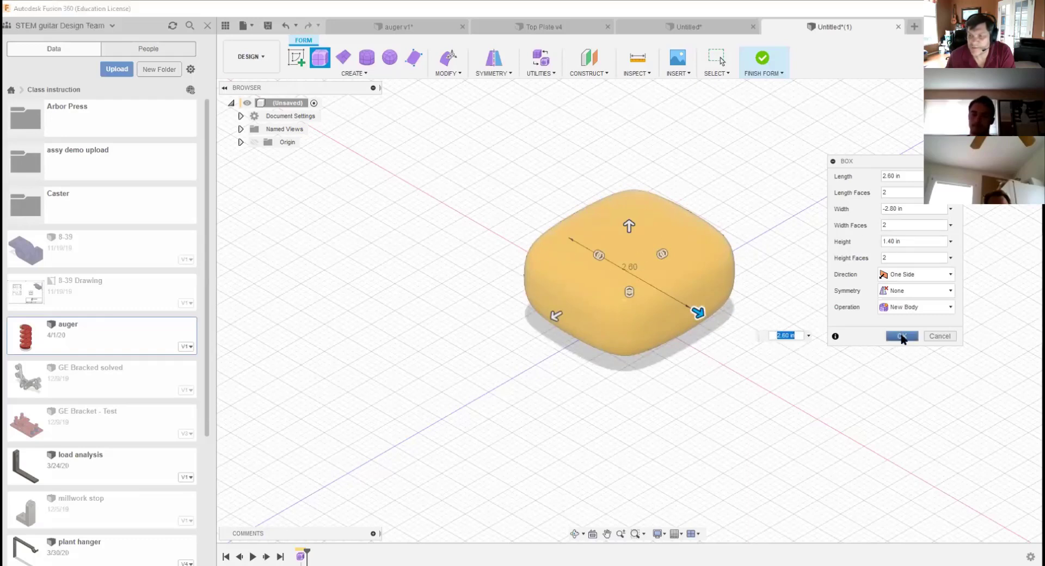
left_click(902, 336)
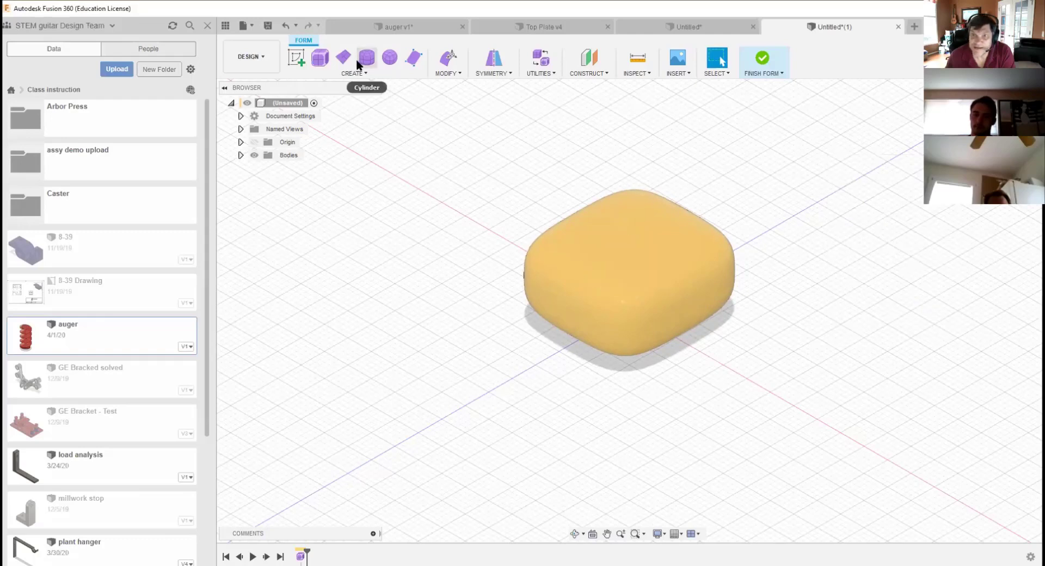
left_click(449, 73)
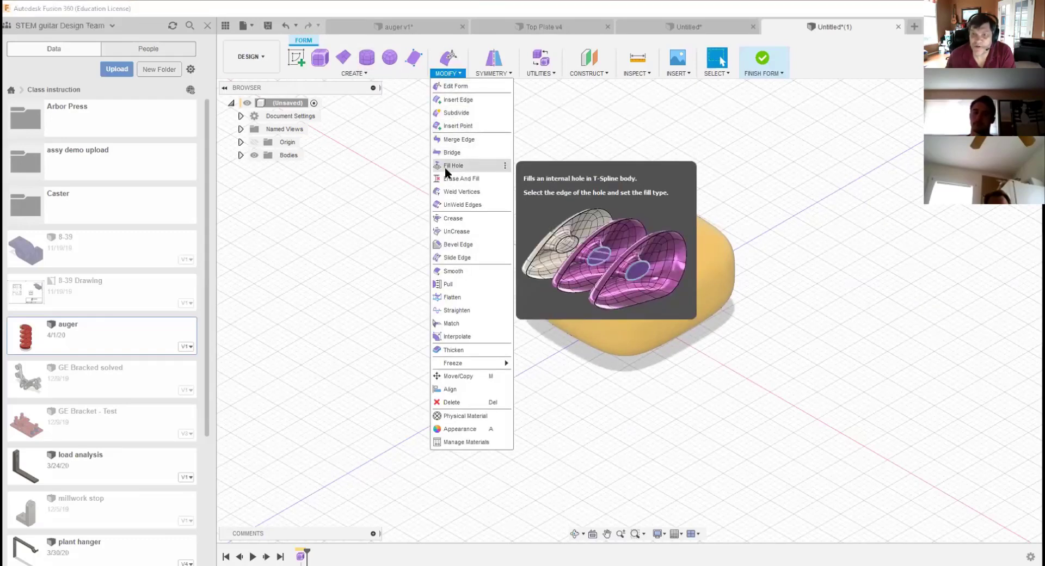
left_click(442, 283)
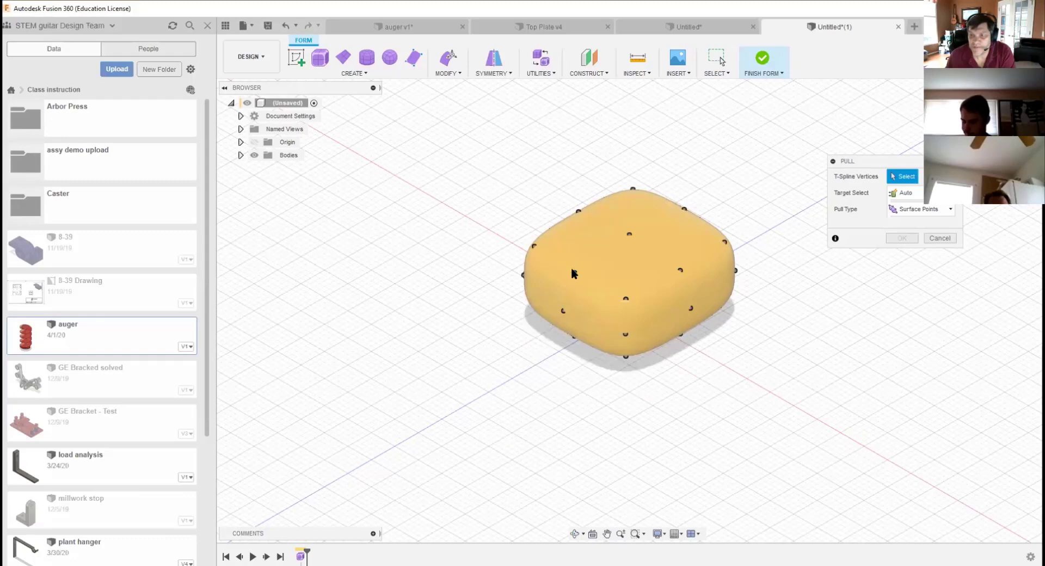
left_click(572, 271)
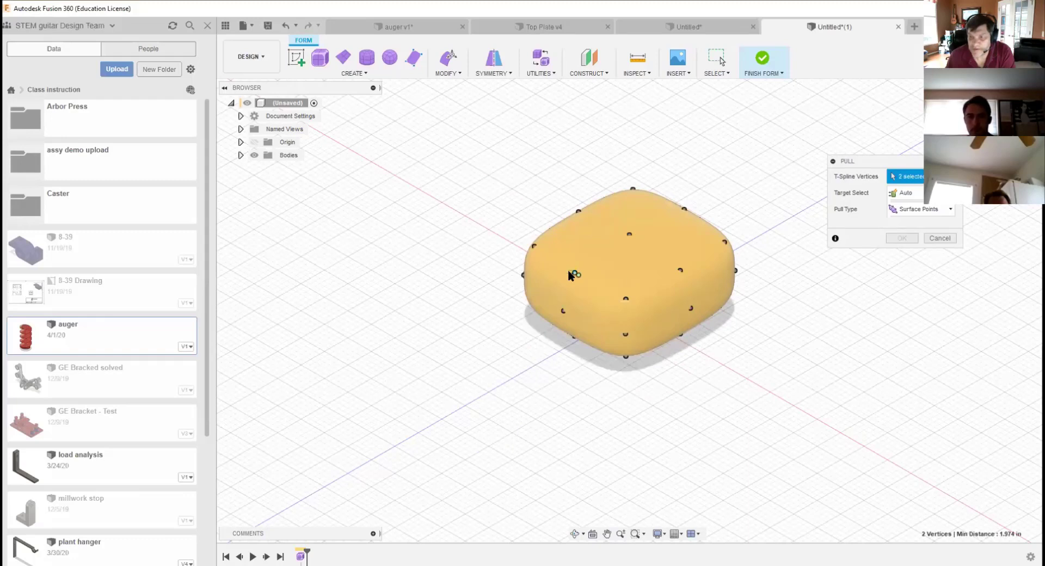
left_click(569, 271)
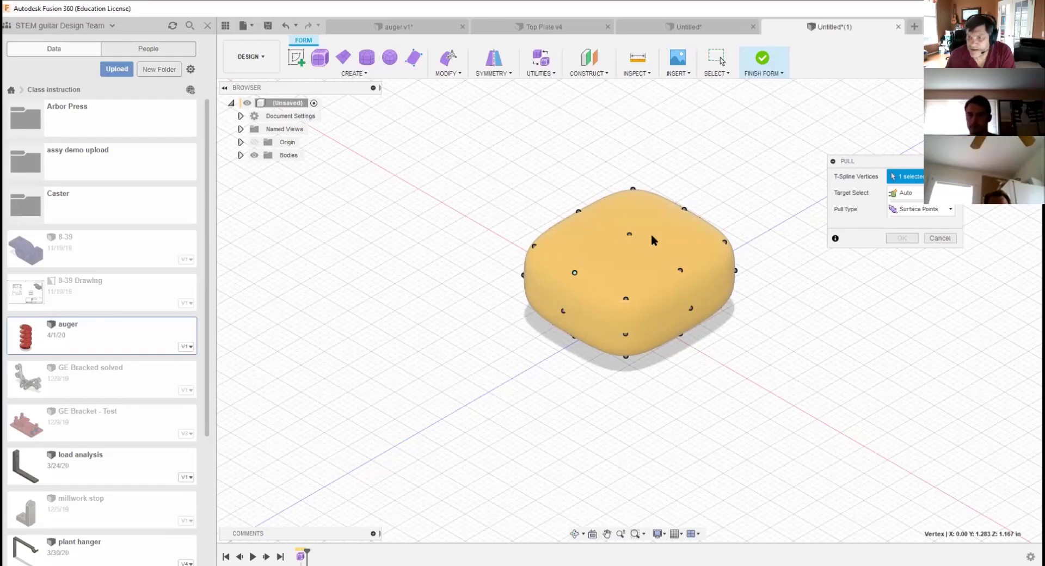
left_click(630, 236)
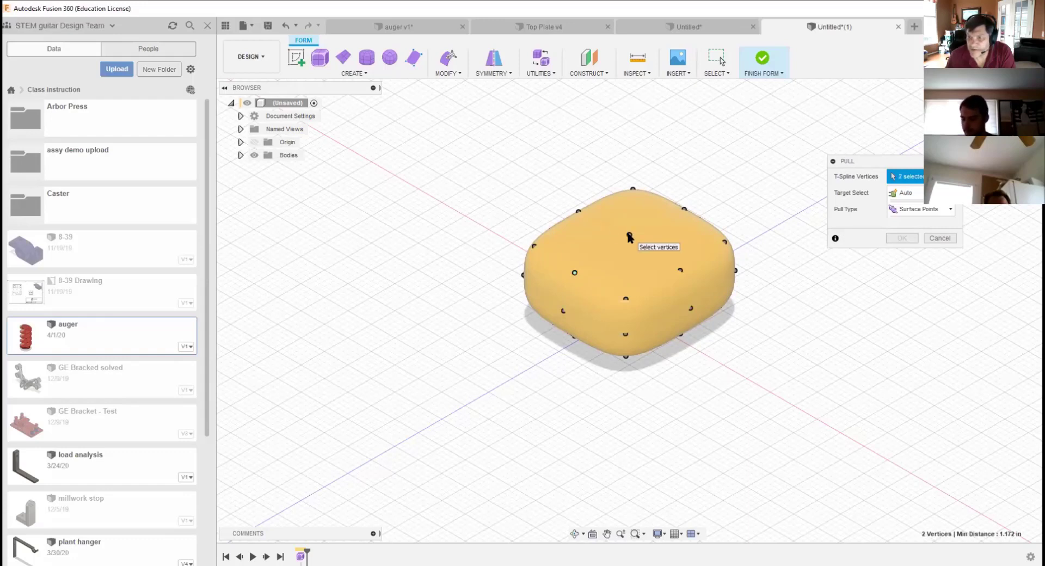
left_click(680, 269)
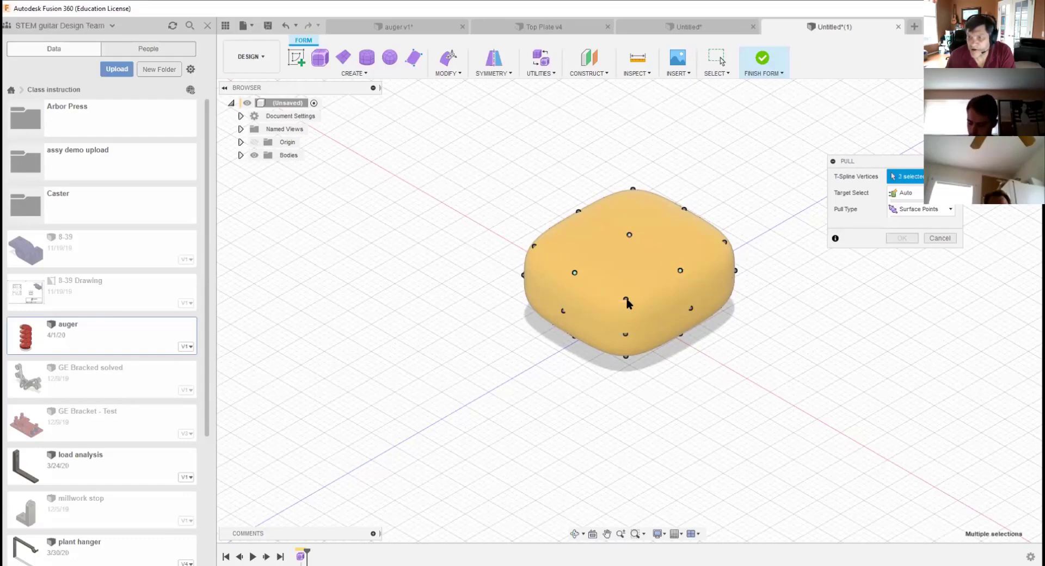
left_click(626, 300)
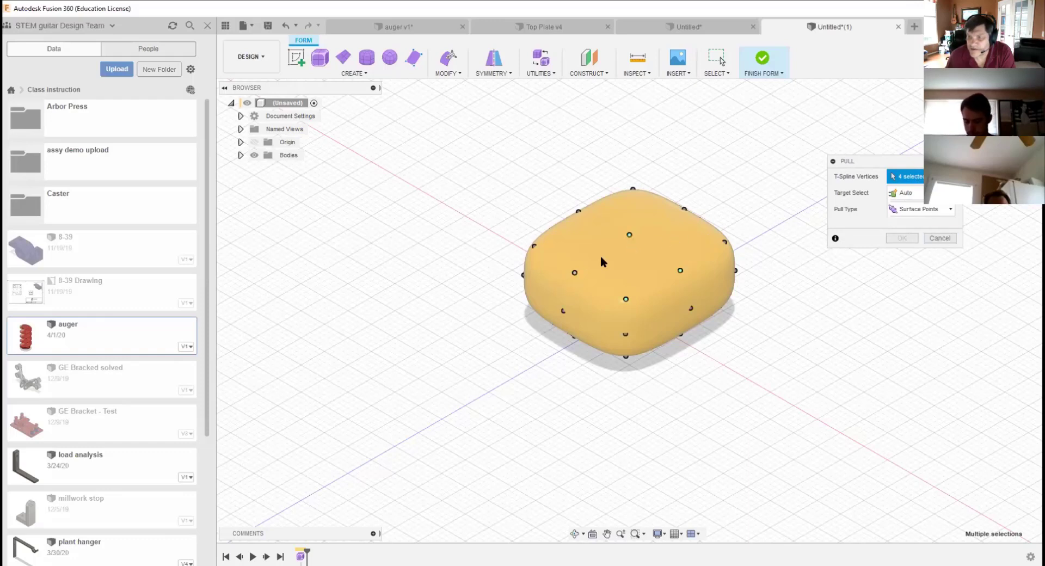
right_click(617, 255)
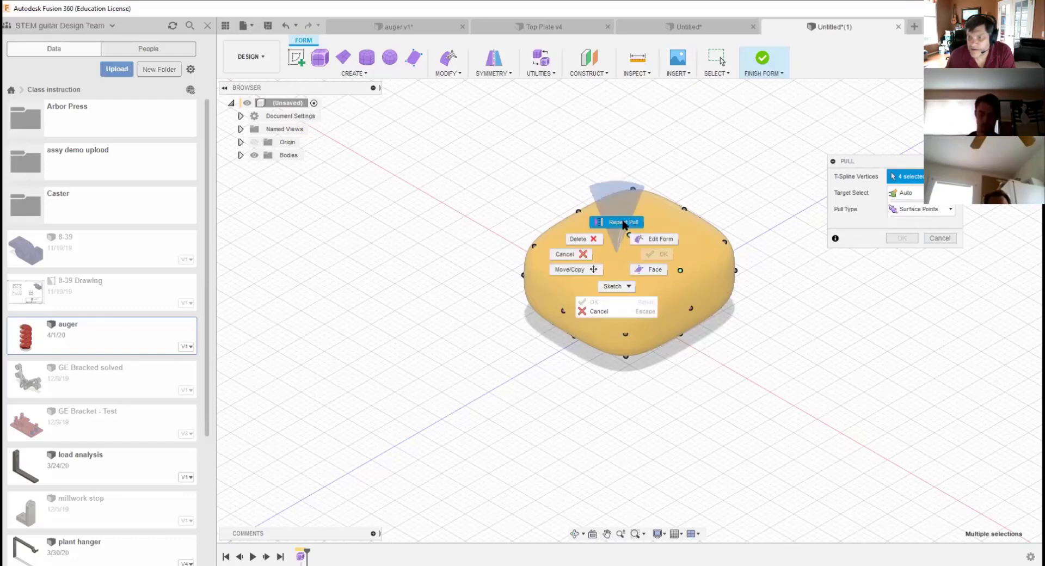
left_click(570, 254)
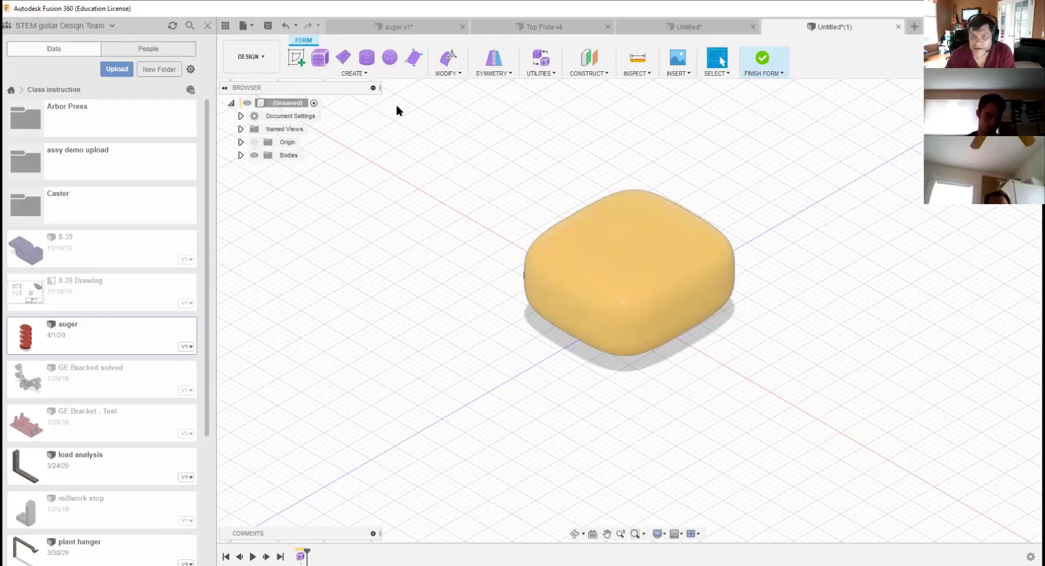
left_click(449, 74)
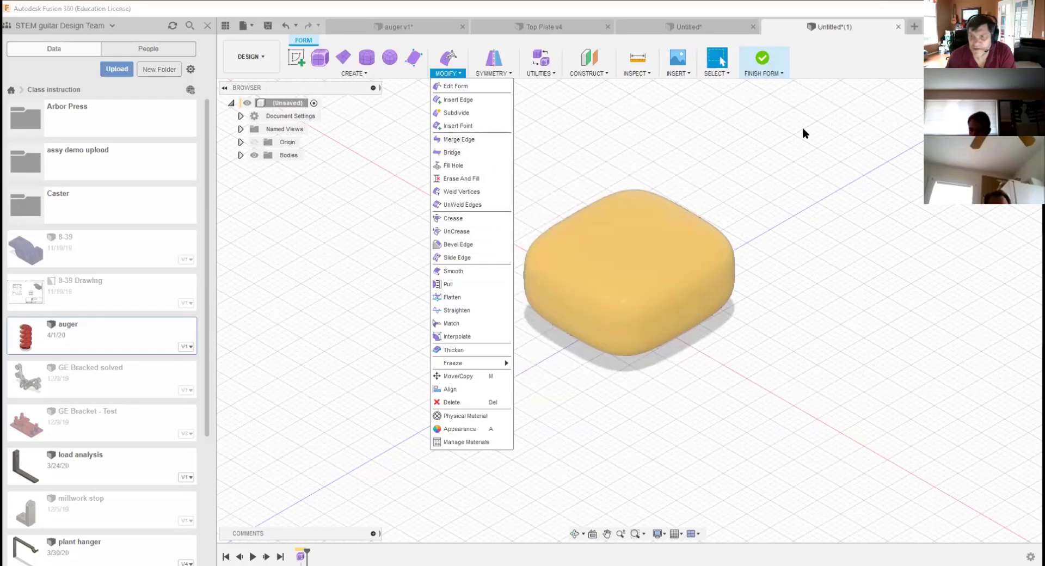
left_click(692, 240)
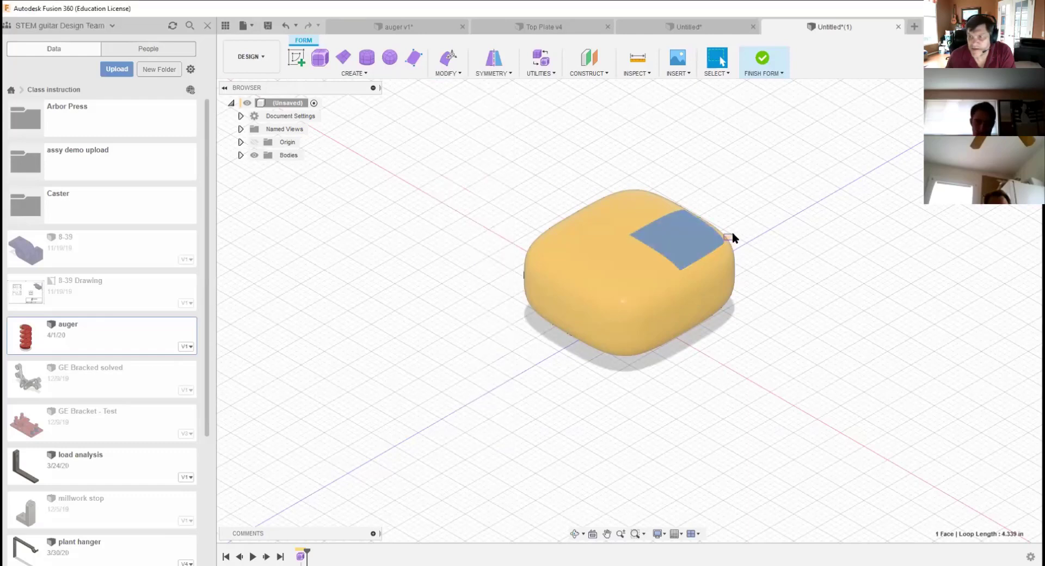
left_click(740, 226)
left_click(718, 244)
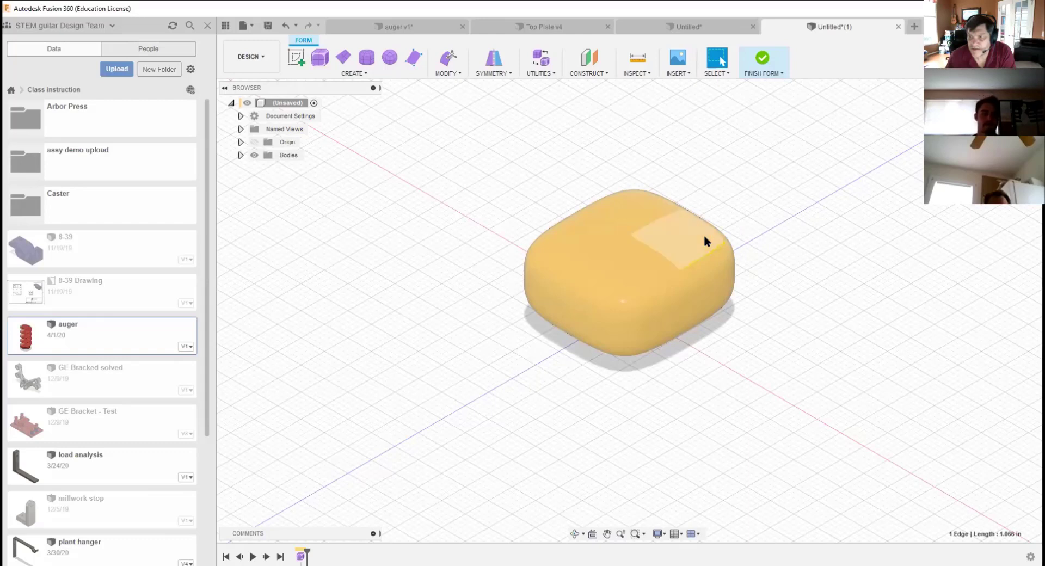
double_click(688, 246)
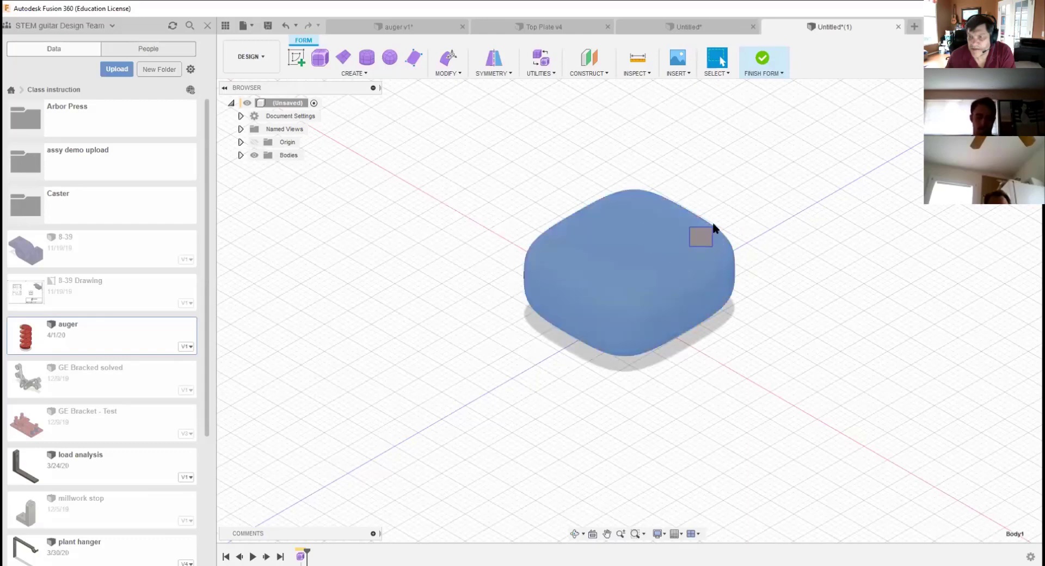
Step: Start Flatten on one quarter of the form's top face and change the selection to five vertices around that face and its adjoining side
left_click(688, 231)
right_click(688, 236)
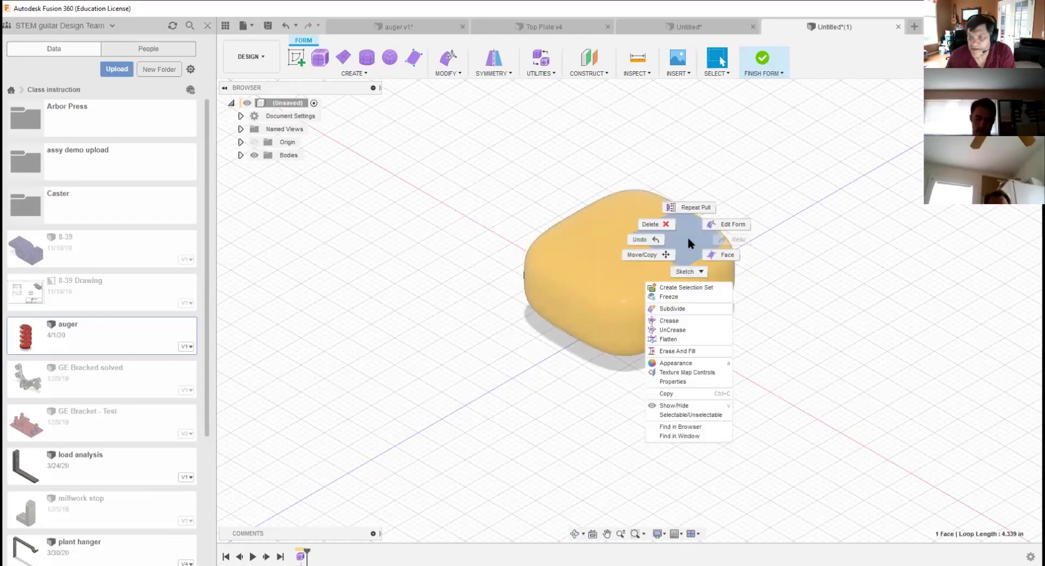
left_click(674, 339)
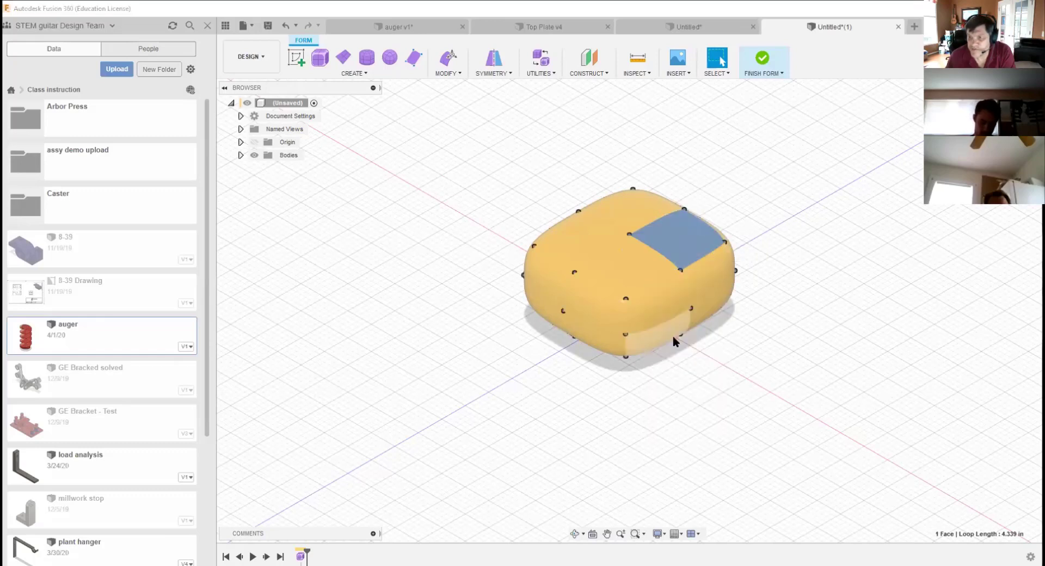
left_click(680, 270)
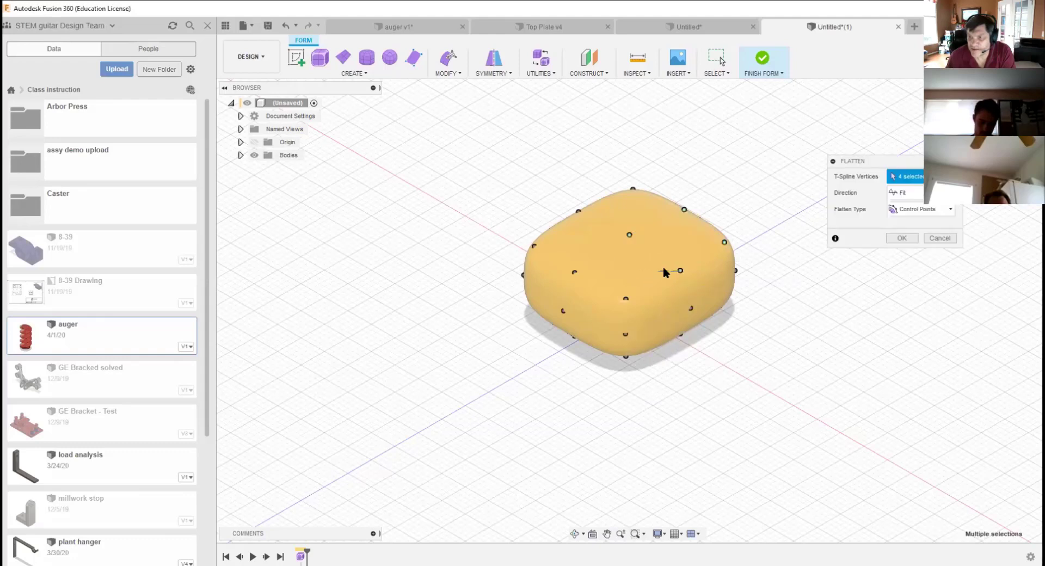
left_click(688, 306)
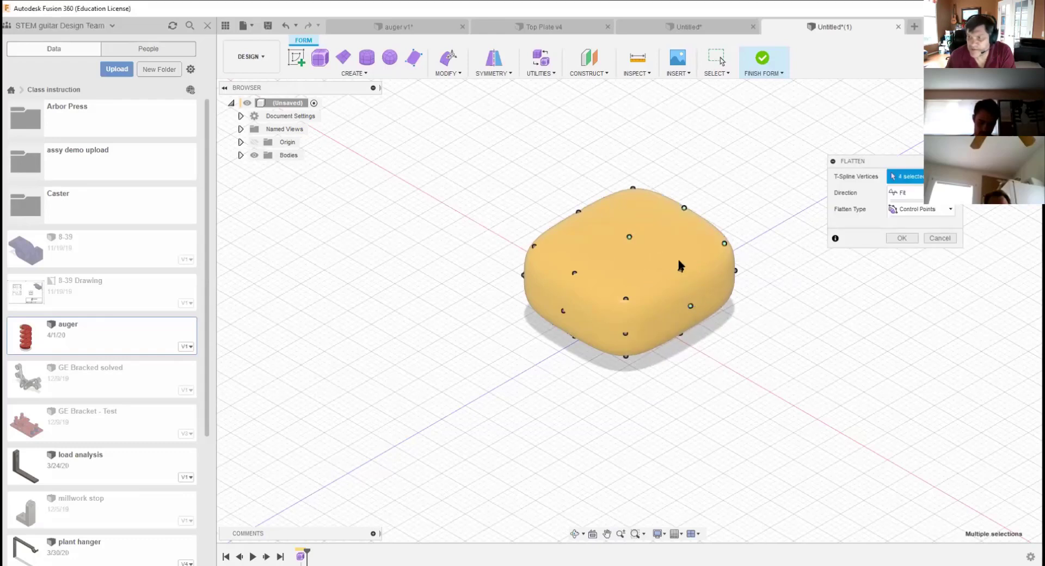
left_click(630, 238)
left_click(626, 300)
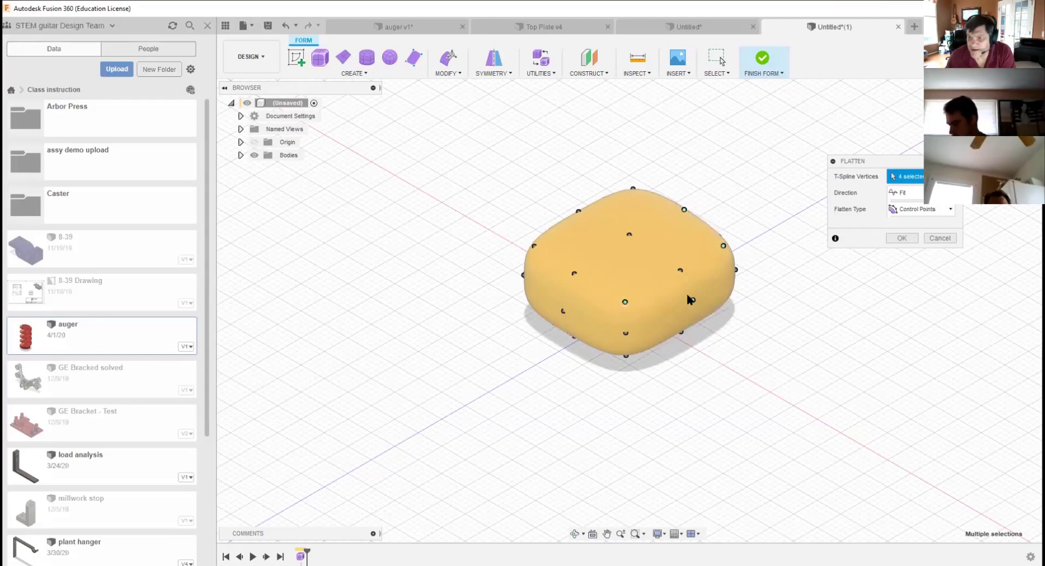
left_click(681, 271)
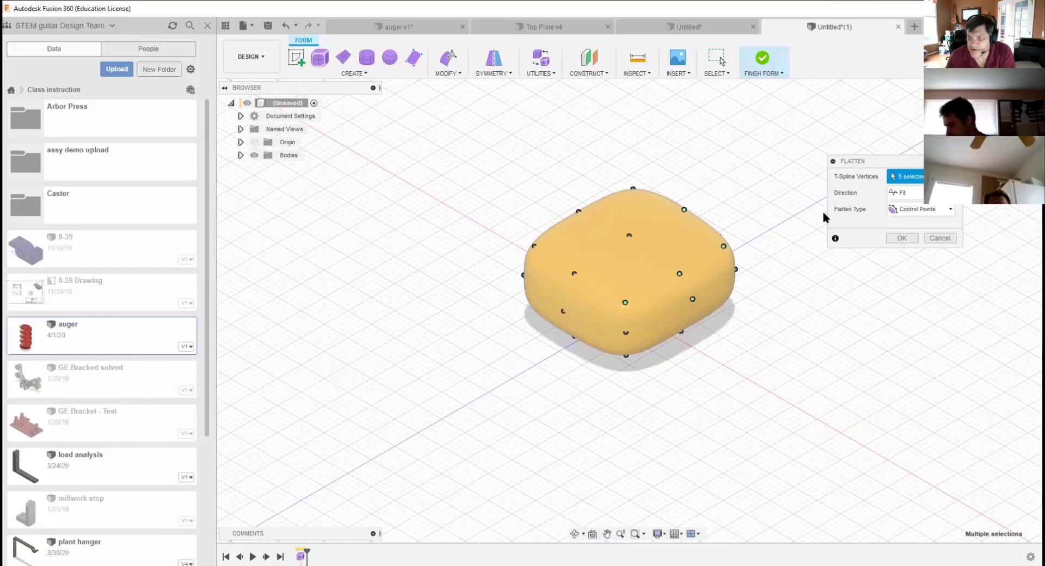
Step: Add the top-centre vertex to the Flatten selection and flatten the six vertices with the Fit direction and Control Points type
left_click_drag(1002, 119, 1014, 111)
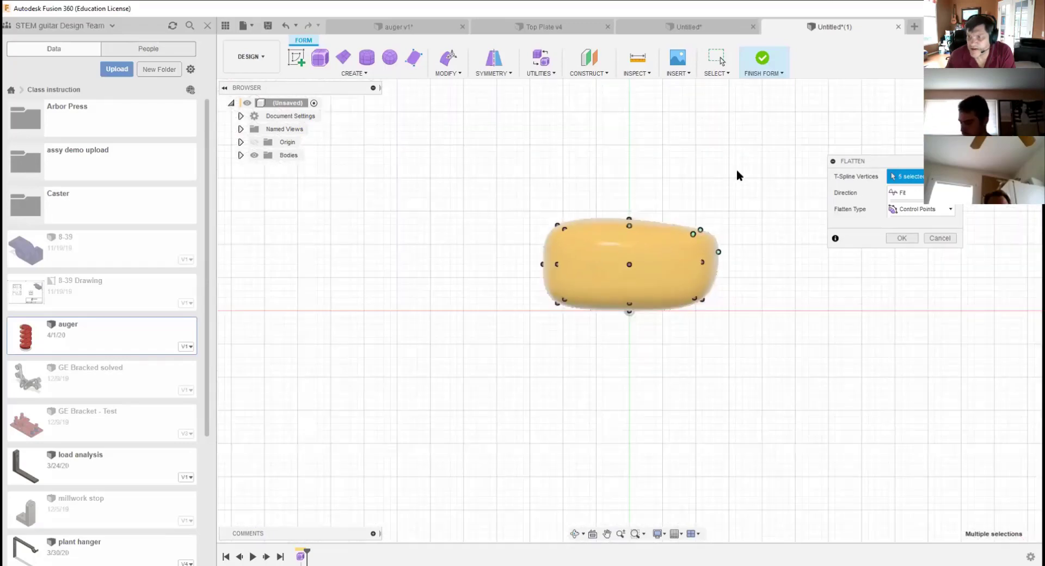
left_click(695, 230, "ctrl")
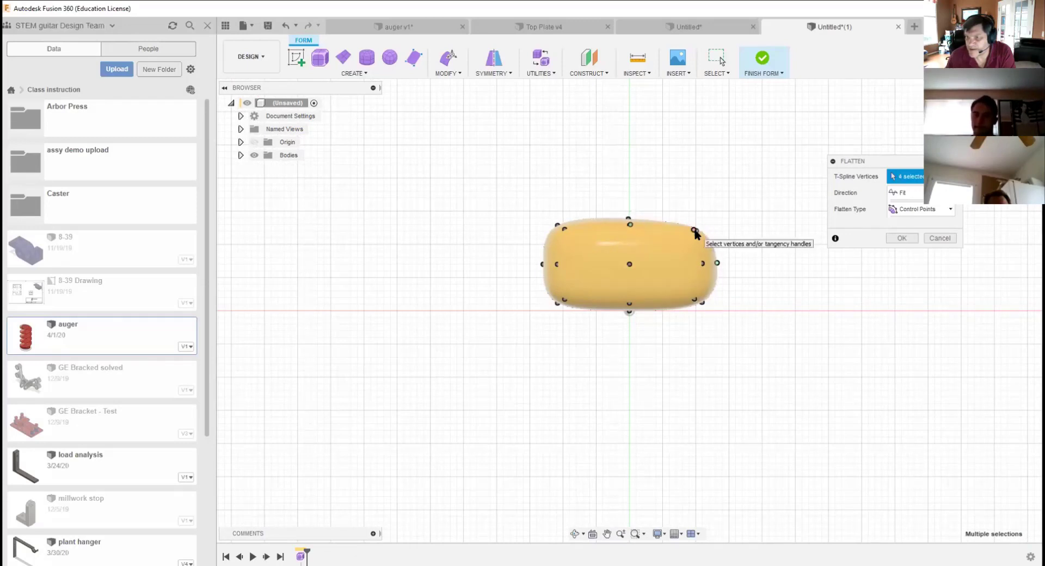
left_click(695, 230)
left_click(702, 225)
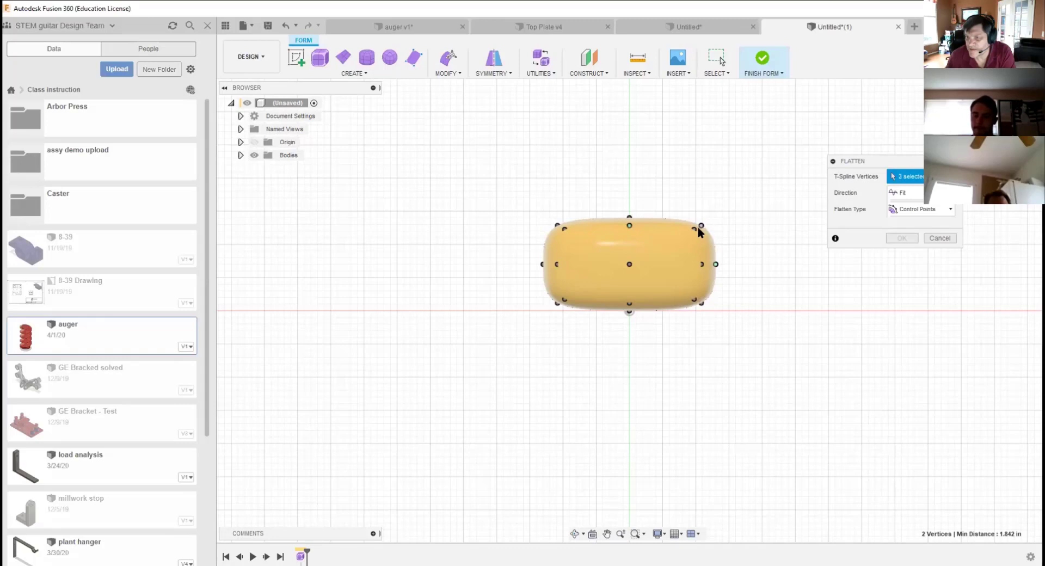
left_click(702, 226)
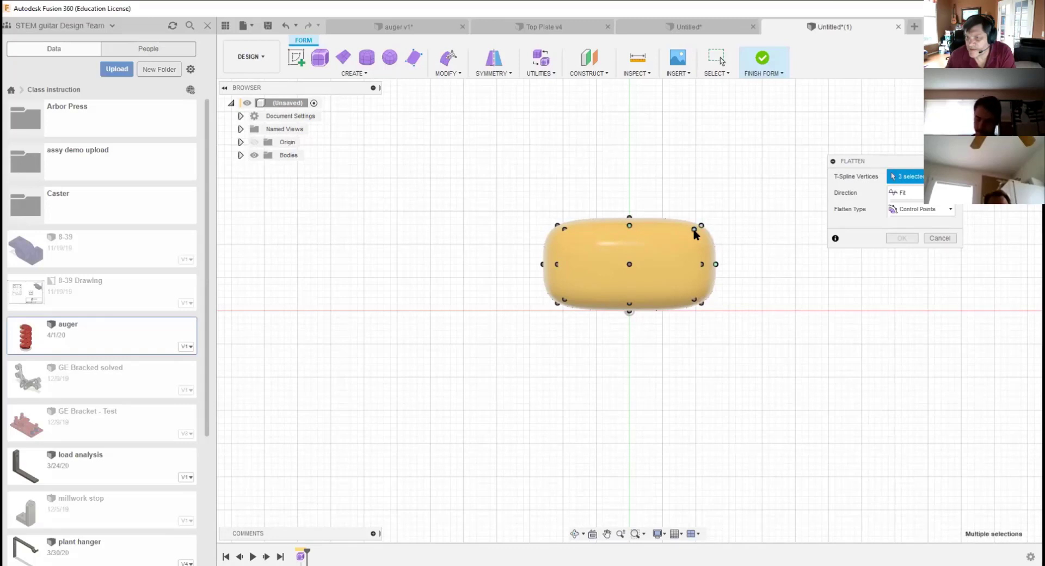
left_click(693, 229)
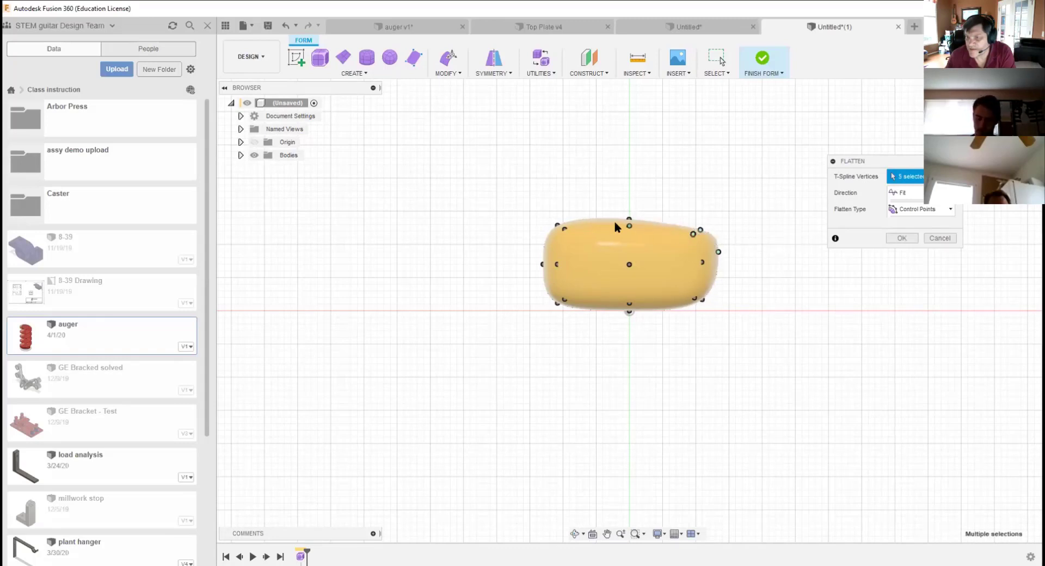
left_click(629, 225)
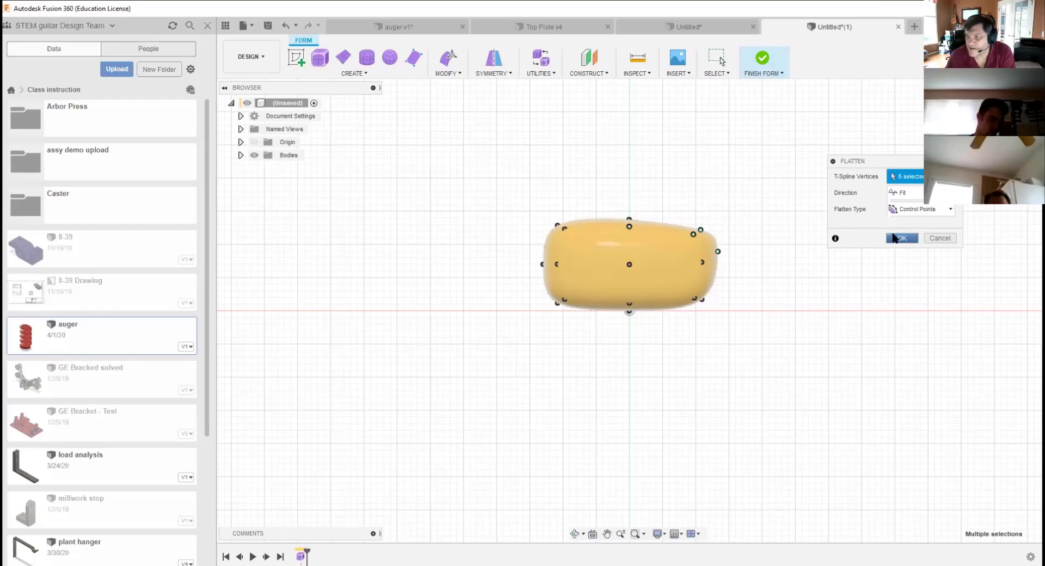
left_click(899, 238)
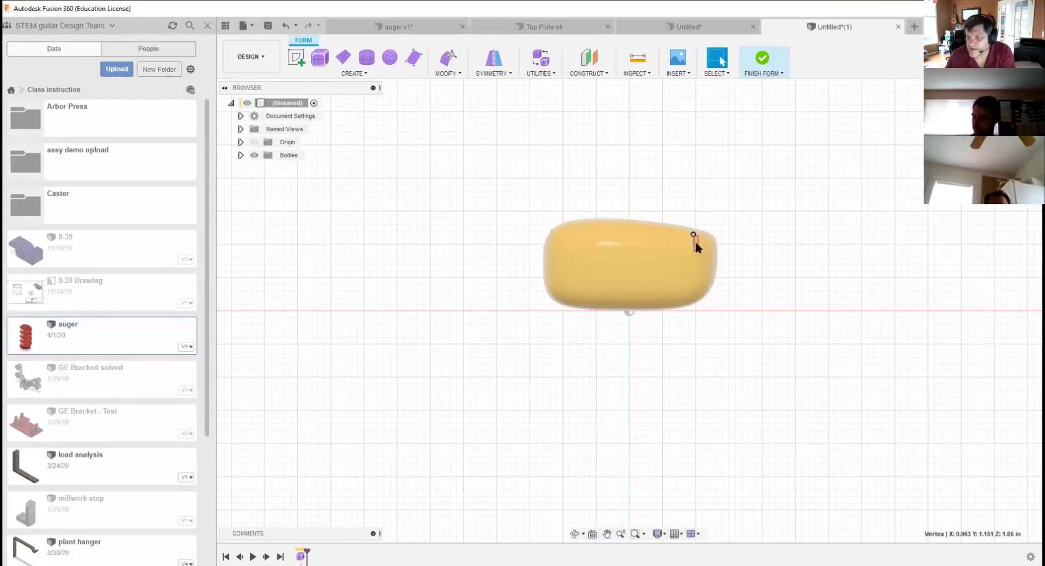
right_click(694, 234)
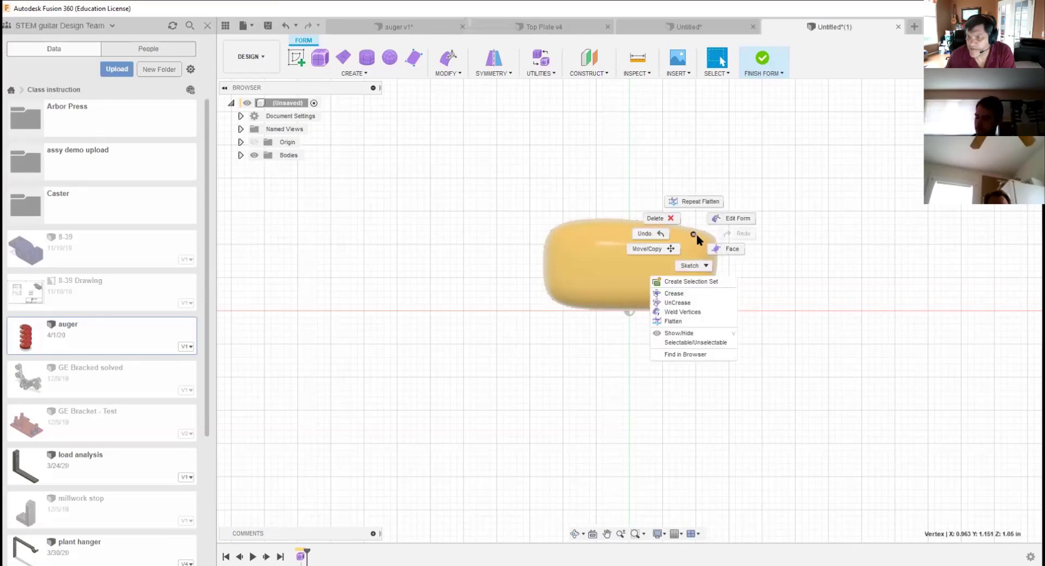
key("Escape")
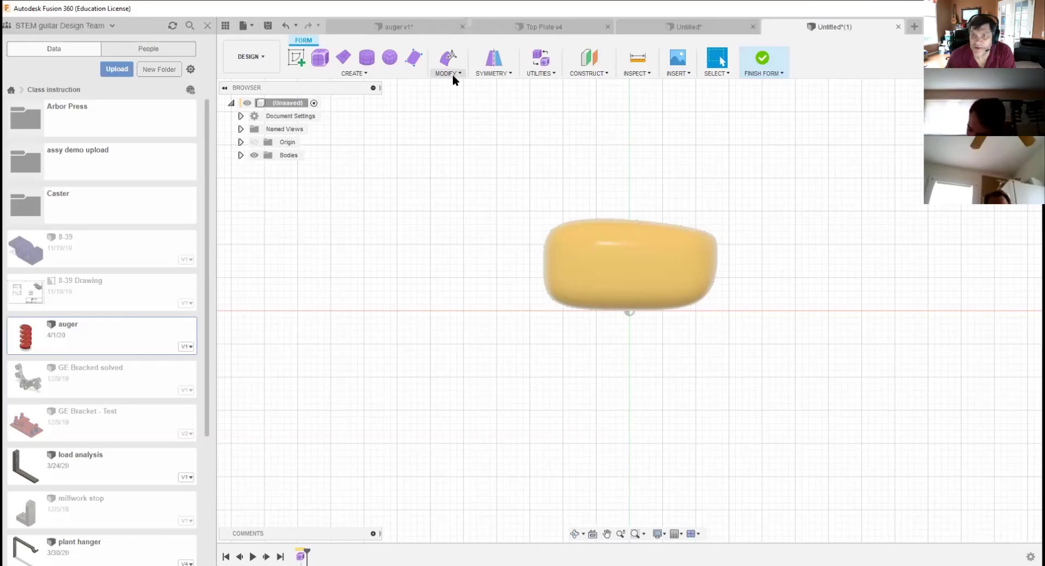
Step: Create a T-spline cylinder centred on the origin on the ground plane, about 0.894 in in diameter, extending 1.00 in downward as a new body
left_click(384, 75)
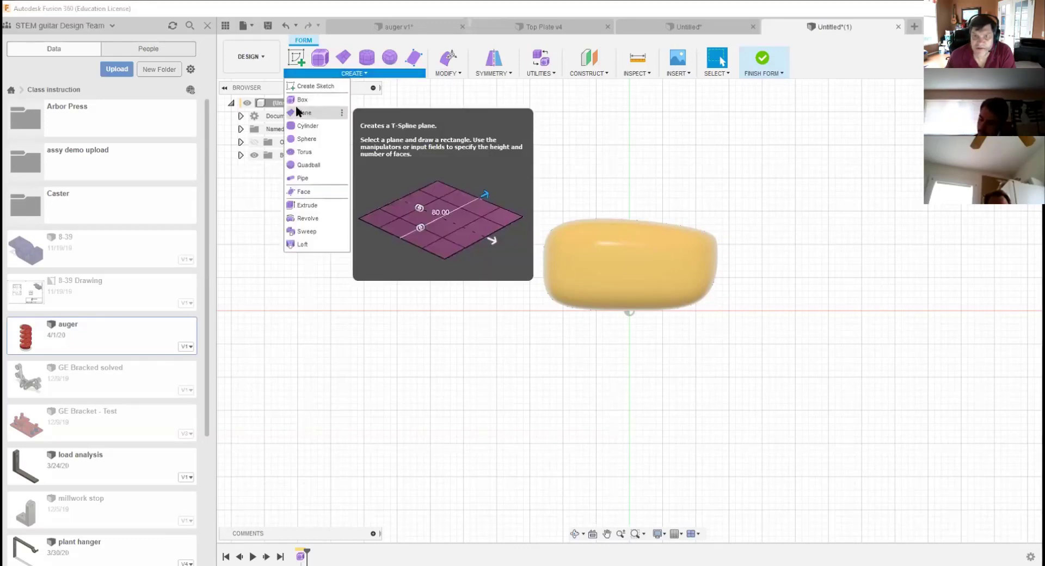
left_click(305, 126)
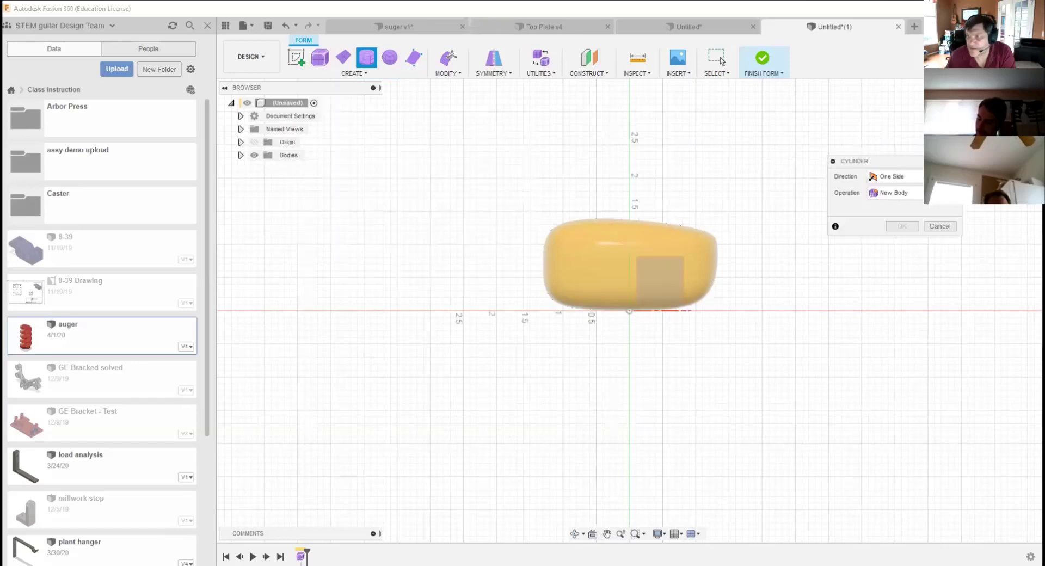
left_click(987, 90)
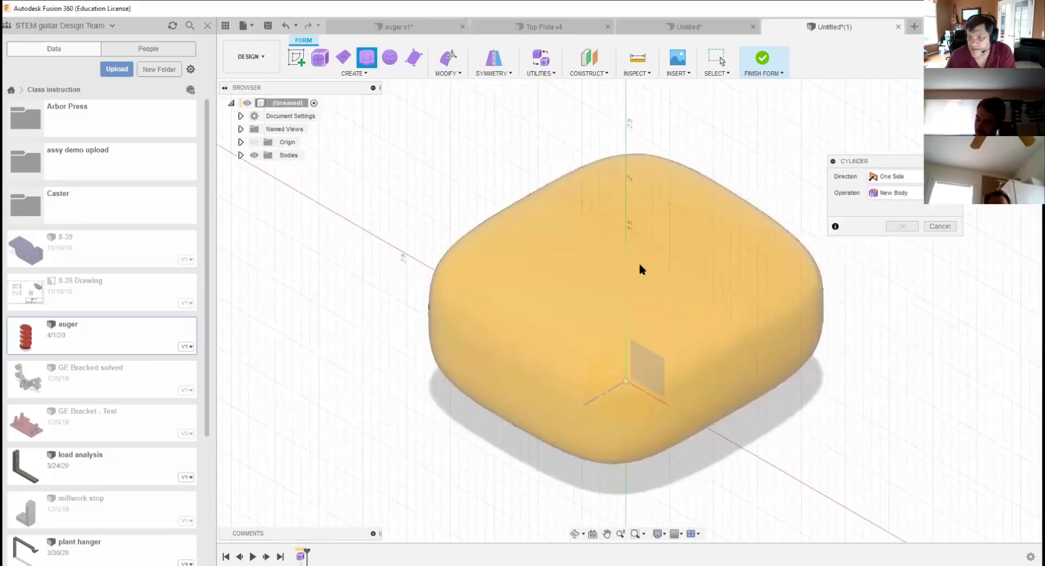
left_click(626, 390)
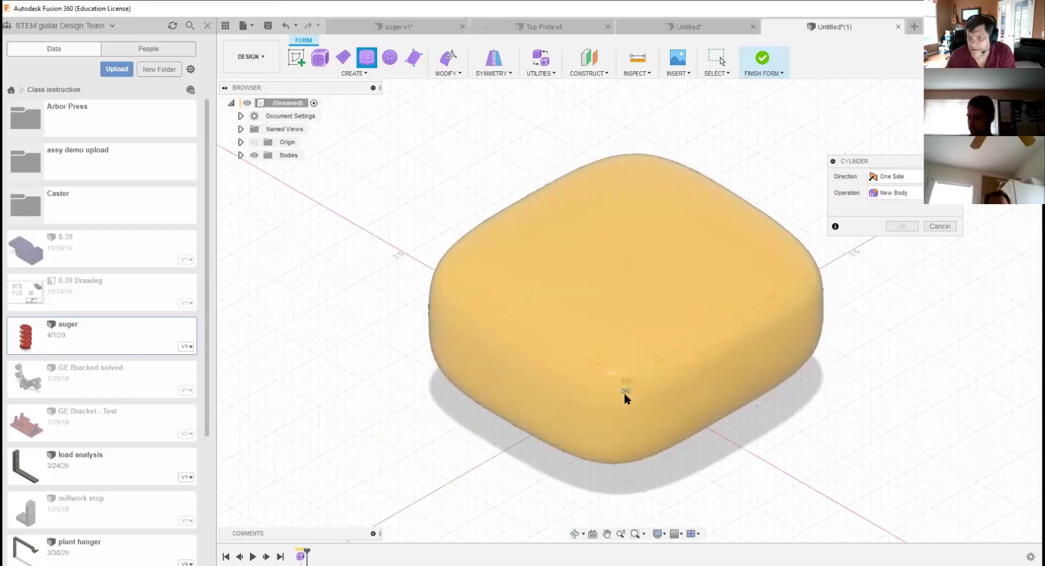
left_click(626, 391)
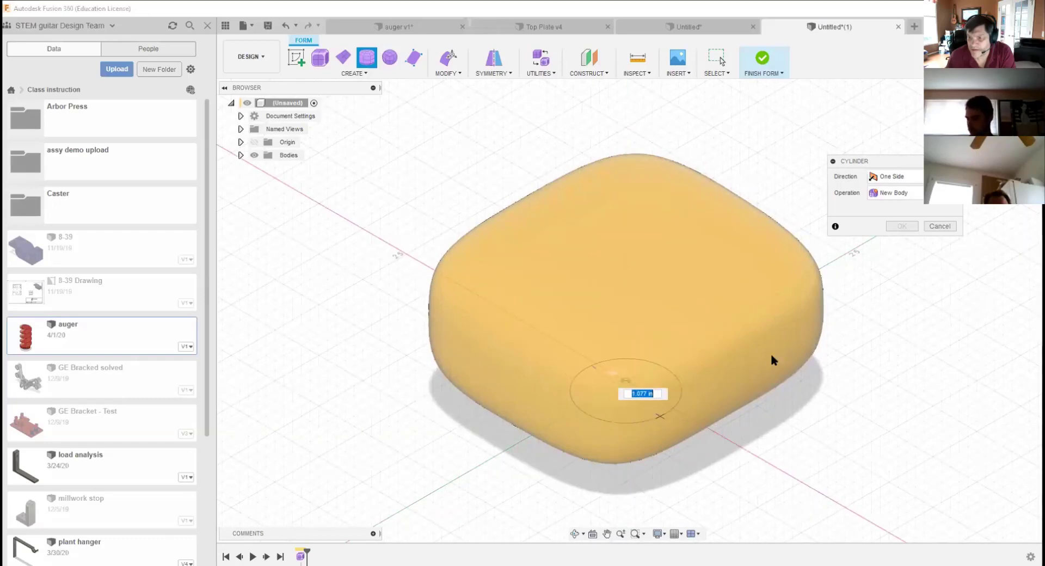
left_click(679, 381)
left_click_drag(624, 338, 626, 498)
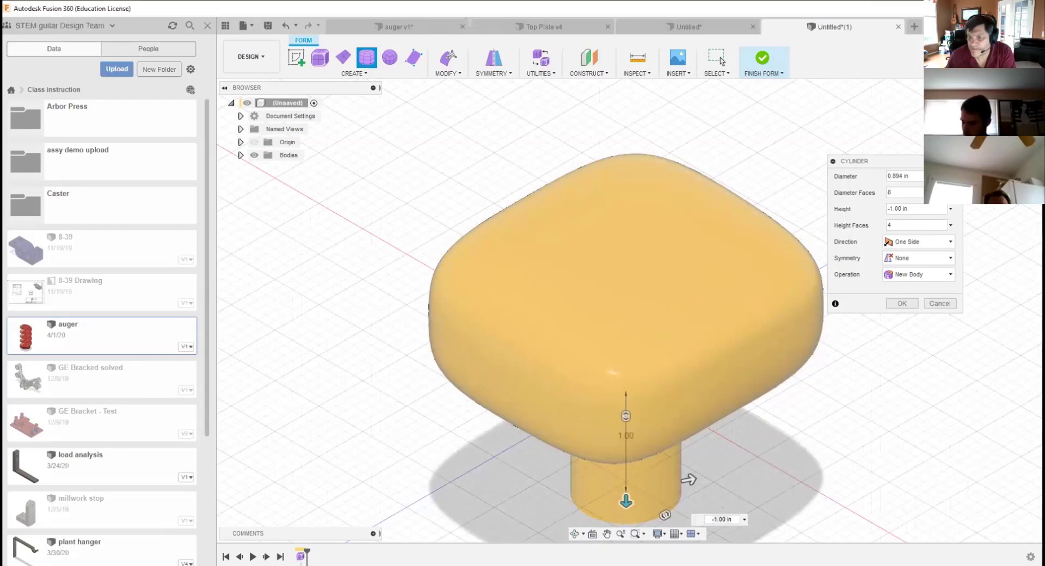
middle_click_drag(626, 498, 629, 307, "shift")
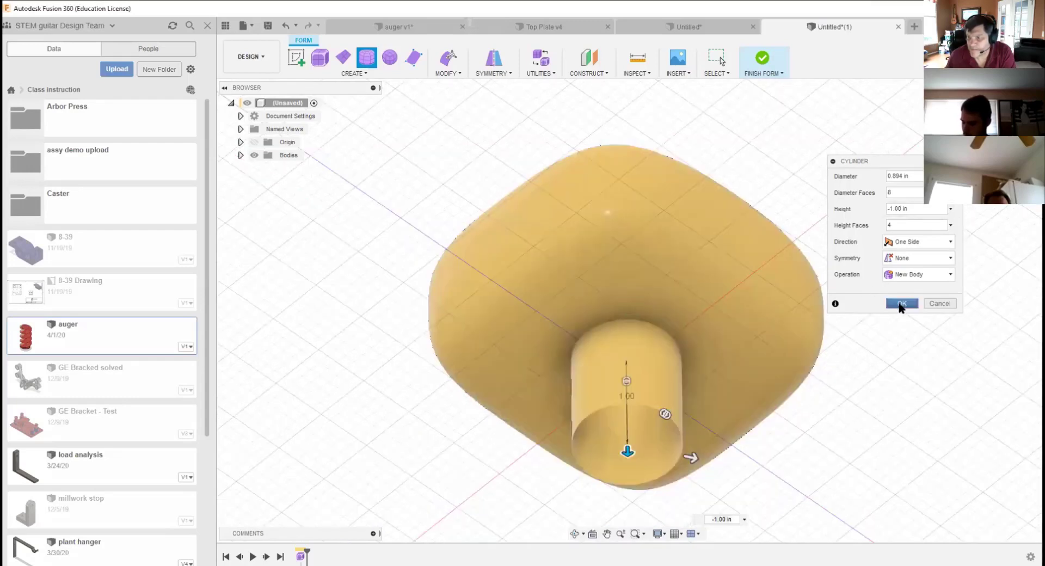
left_click(901, 304)
Step: Crease several connected edges on the underside of the form box, beside the cylinder
left_click(631, 320)
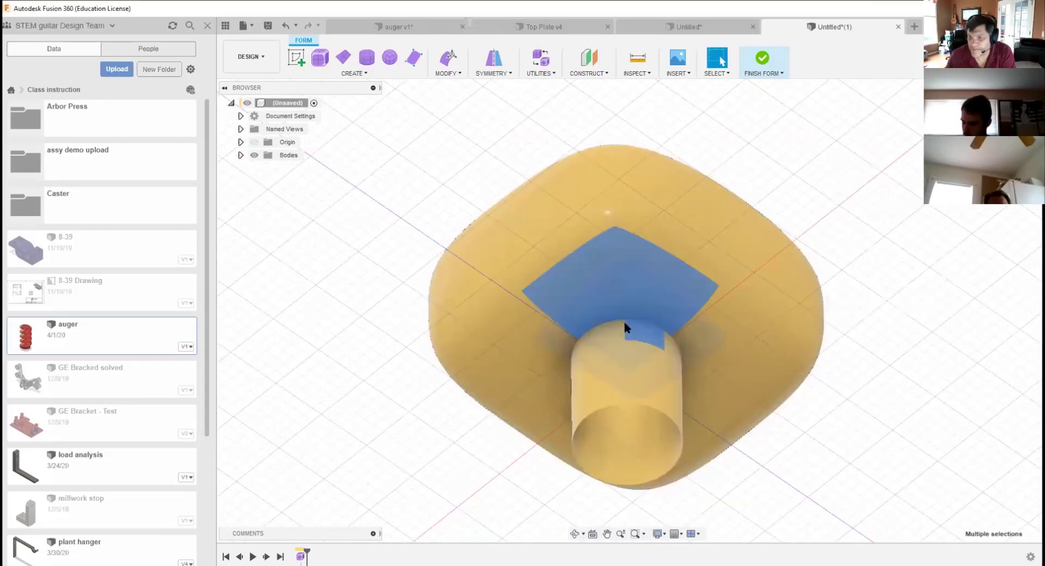
left_click(632, 321)
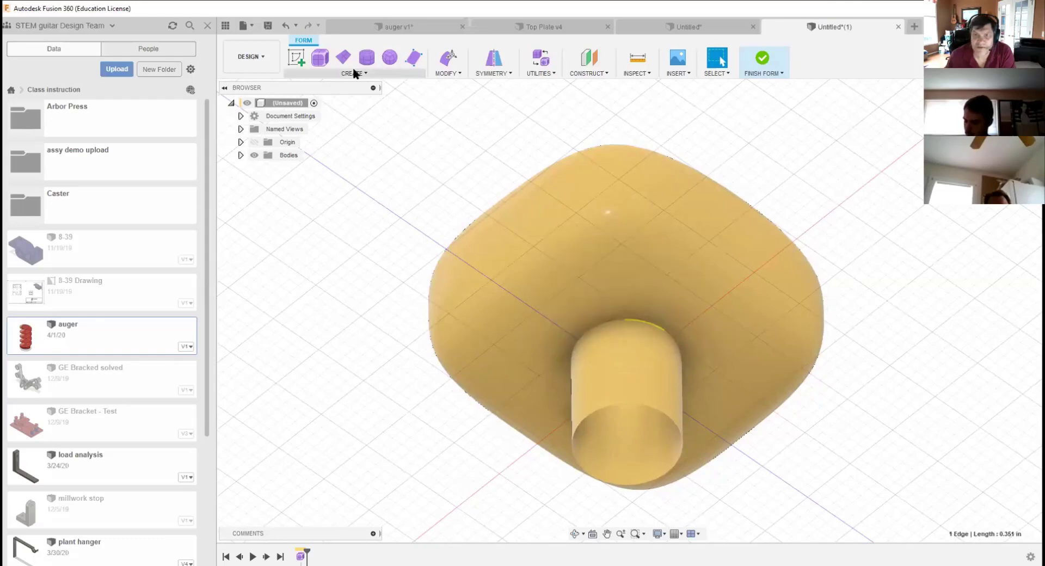
left_click(443, 67)
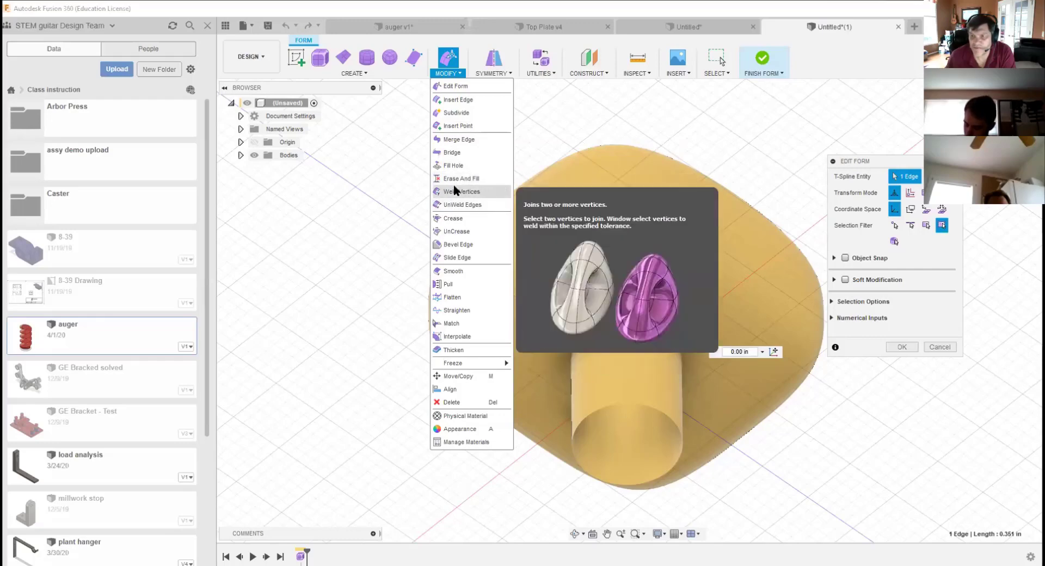
left_click(448, 219)
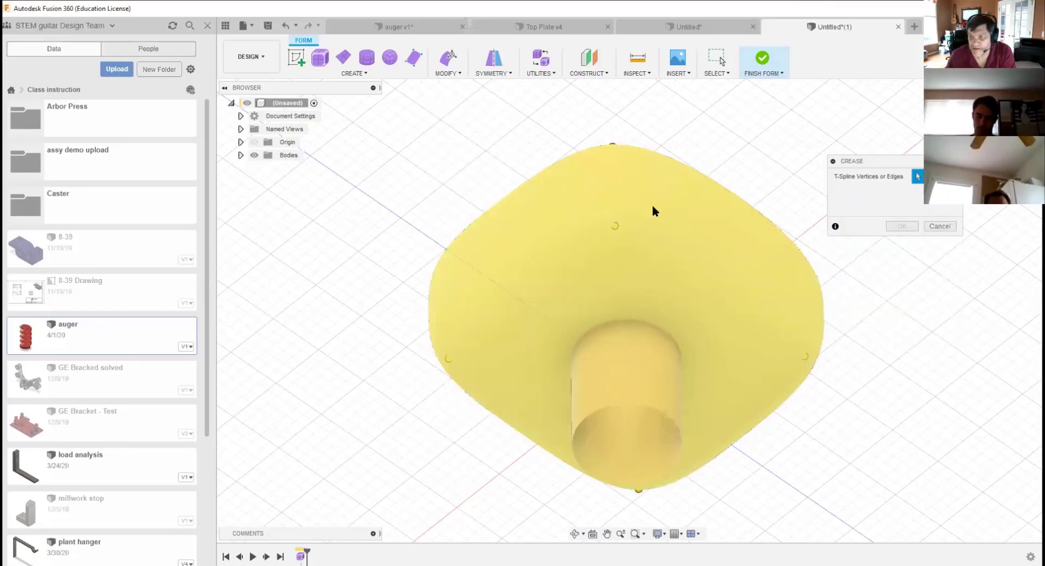
left_click(629, 227)
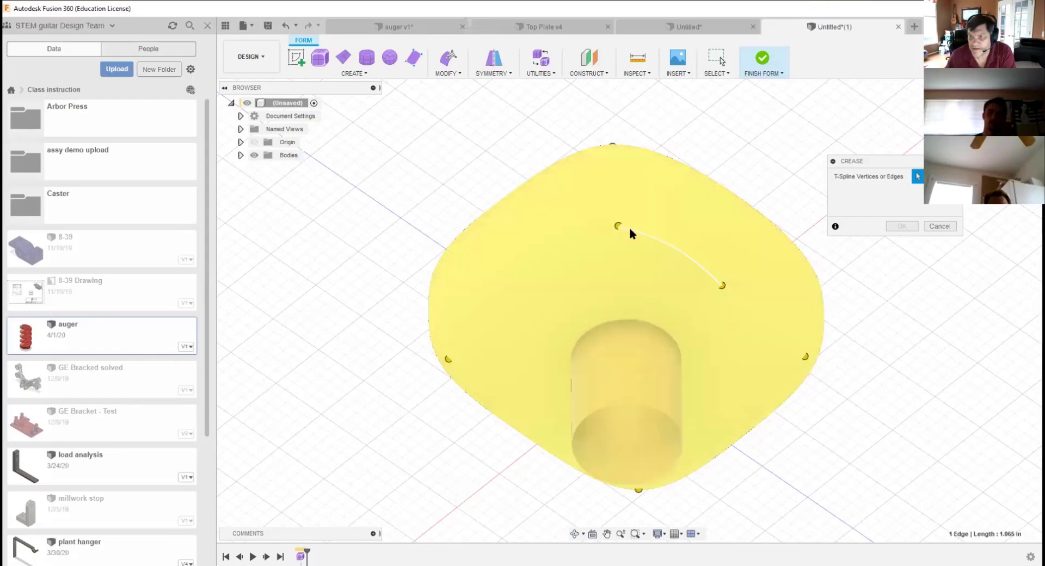
left_click(532, 281)
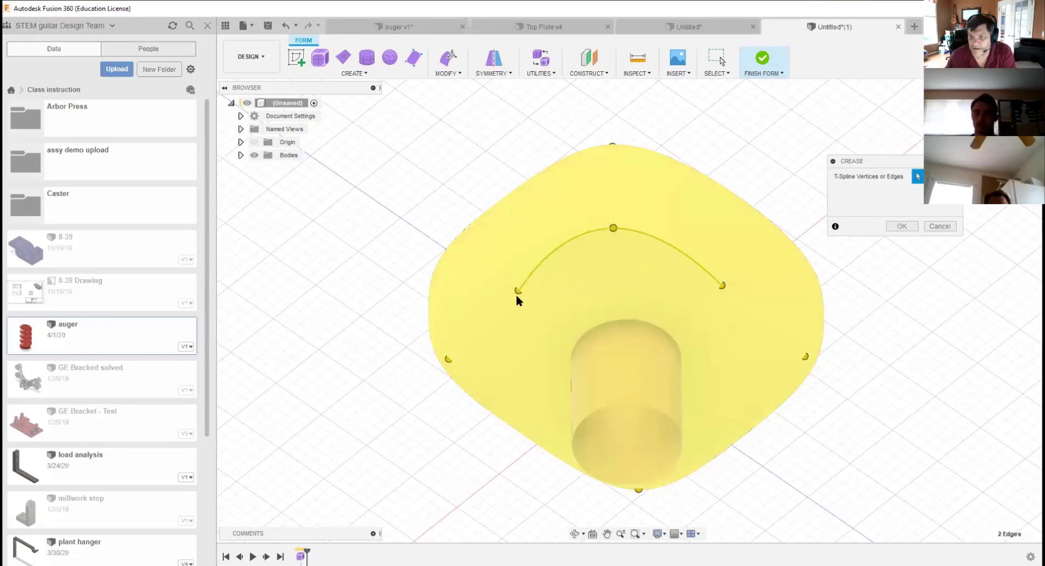
left_click(491, 308)
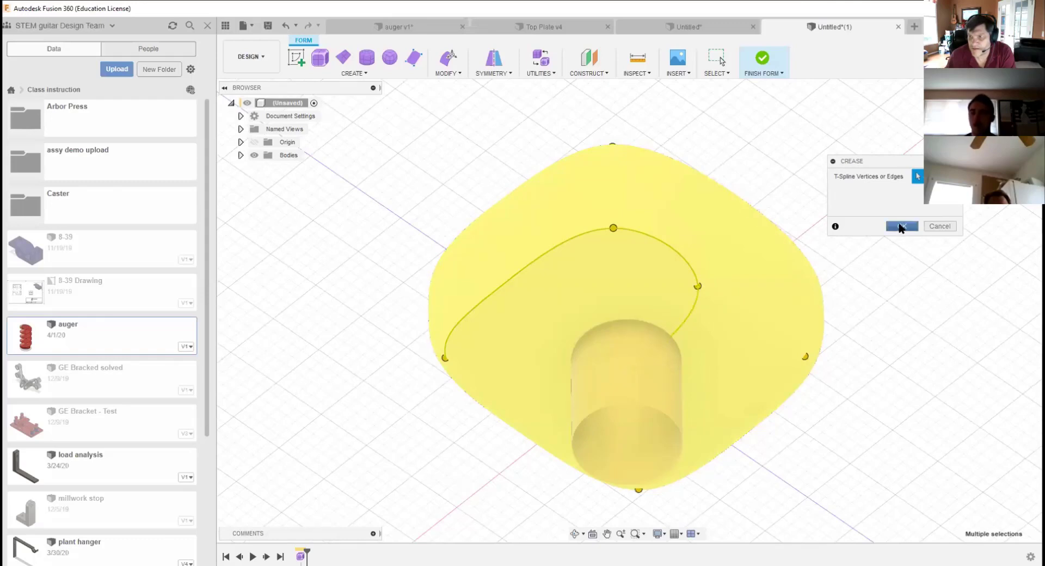
left_click(902, 226)
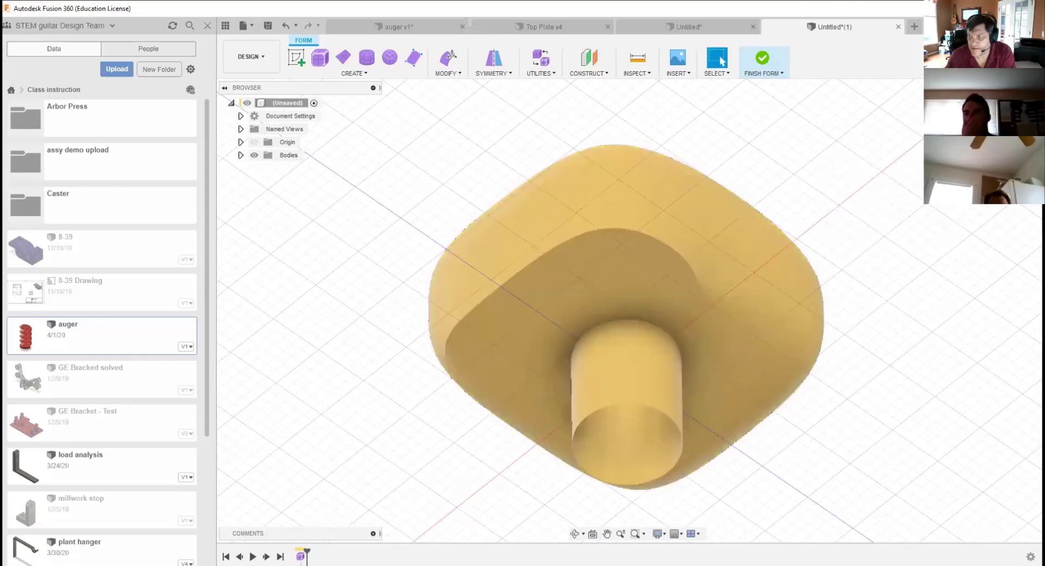
mouse_move(629, 311)
middle_mouse_down("shift")
mouse_move(699, 337)
mouse_move(727, 362)
mouse_move(719, 414)
mouse_move(631, 262)
mouse_move(642, 214)
middle_mouse_up("shift")
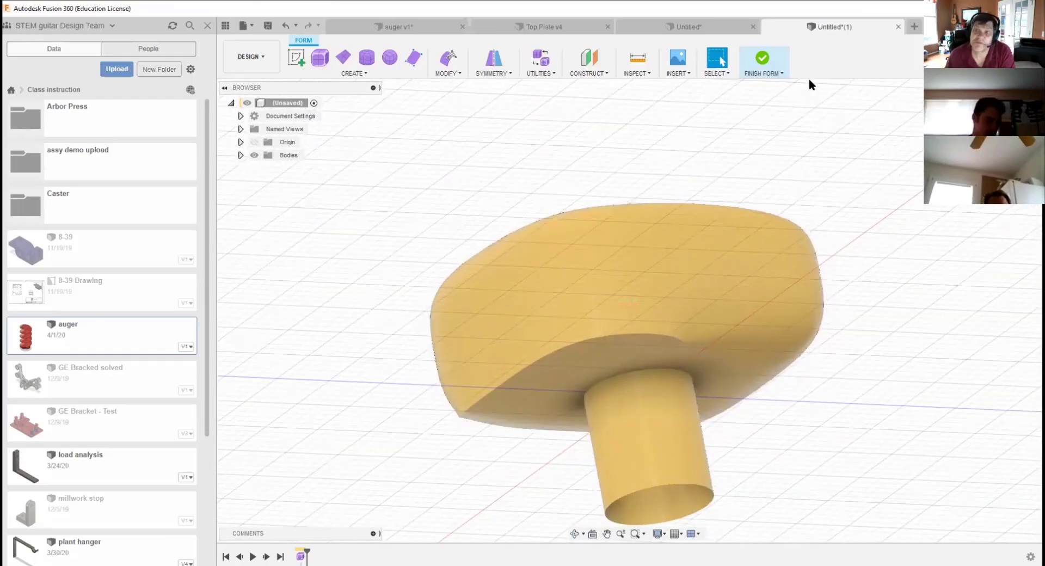
left_click(613, 336)
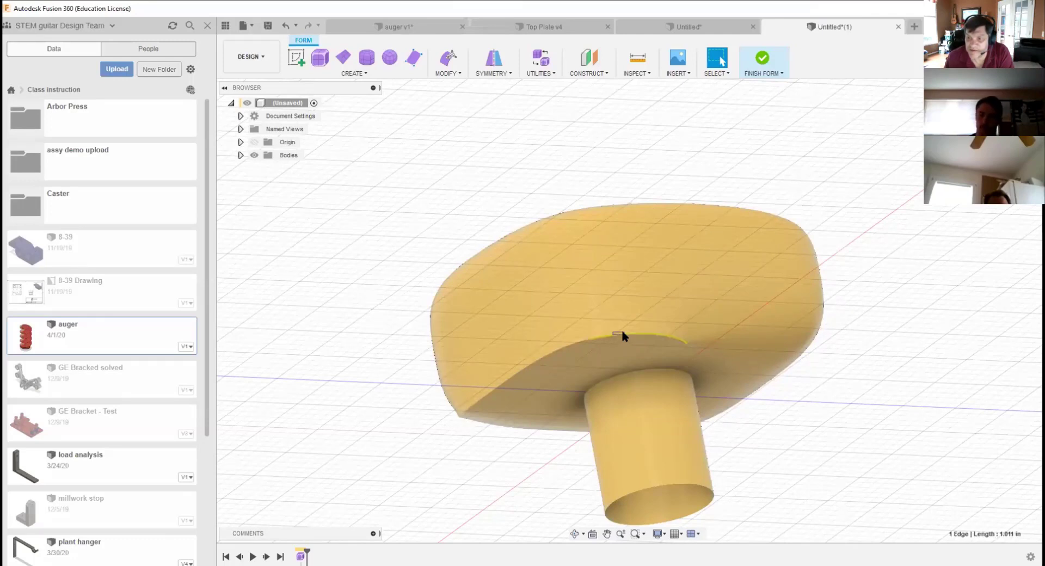
key("Escape")
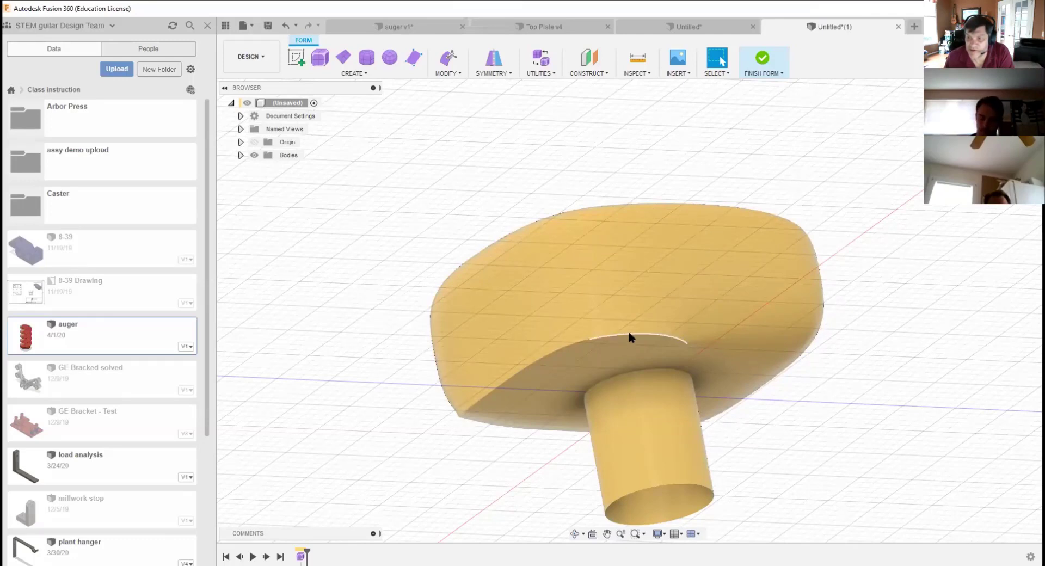
left_click(545, 69)
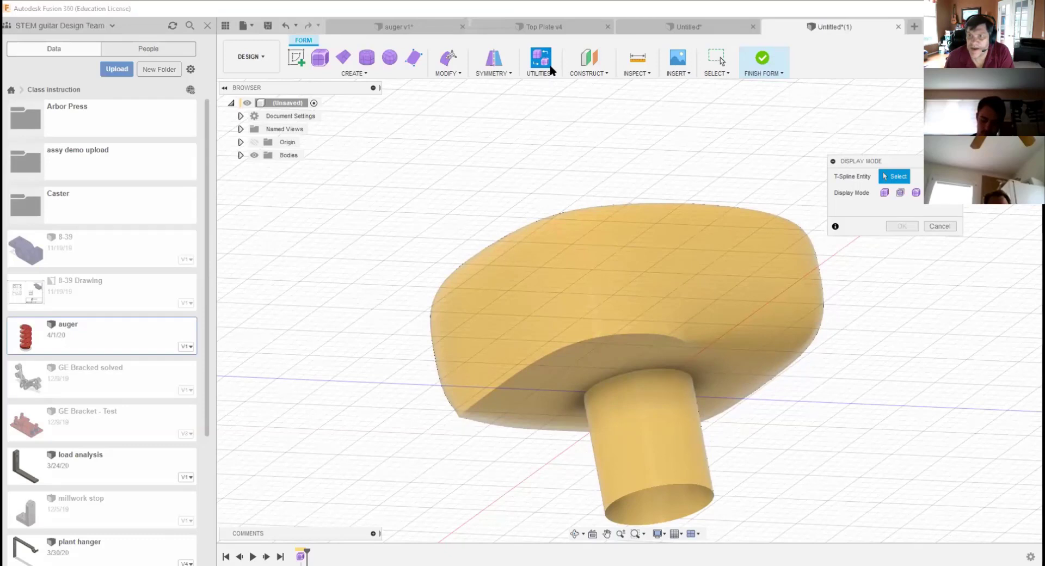
left_click(492, 68)
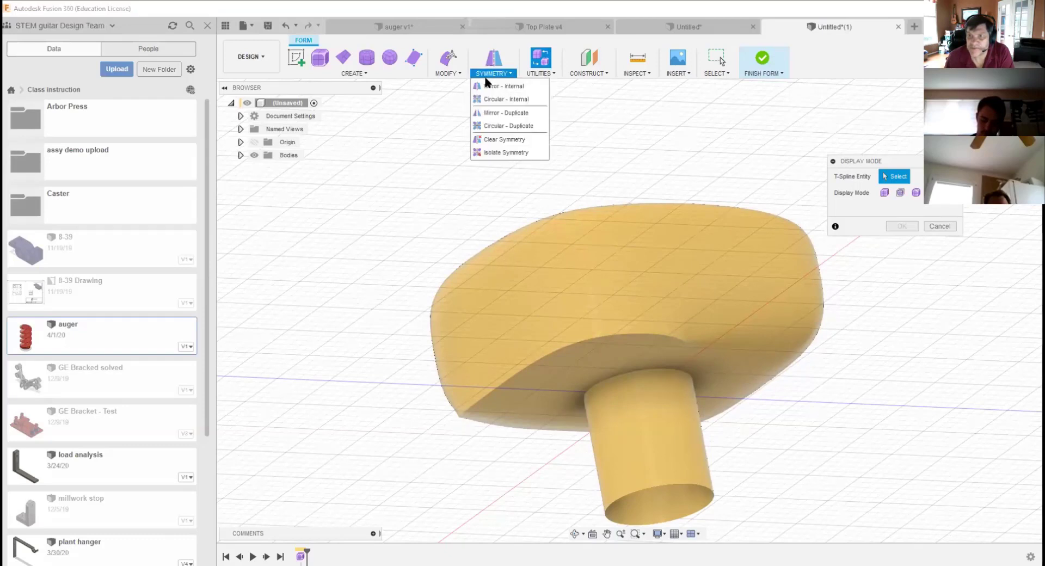
Step: Start Pull with the Control Points type and try a vertex on the form box's side, clearing the selection again
left_click(445, 74)
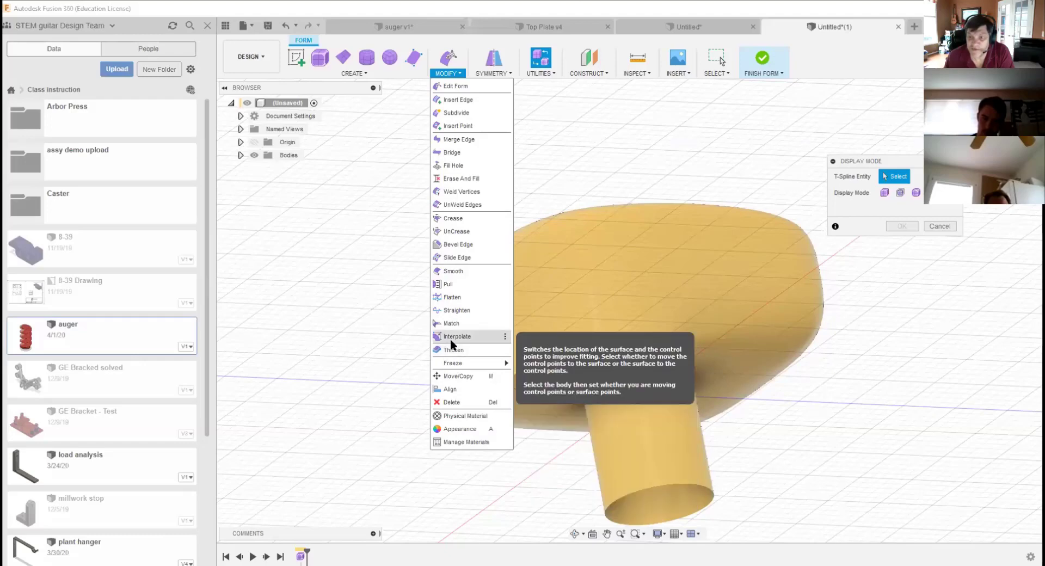
left_click(440, 282)
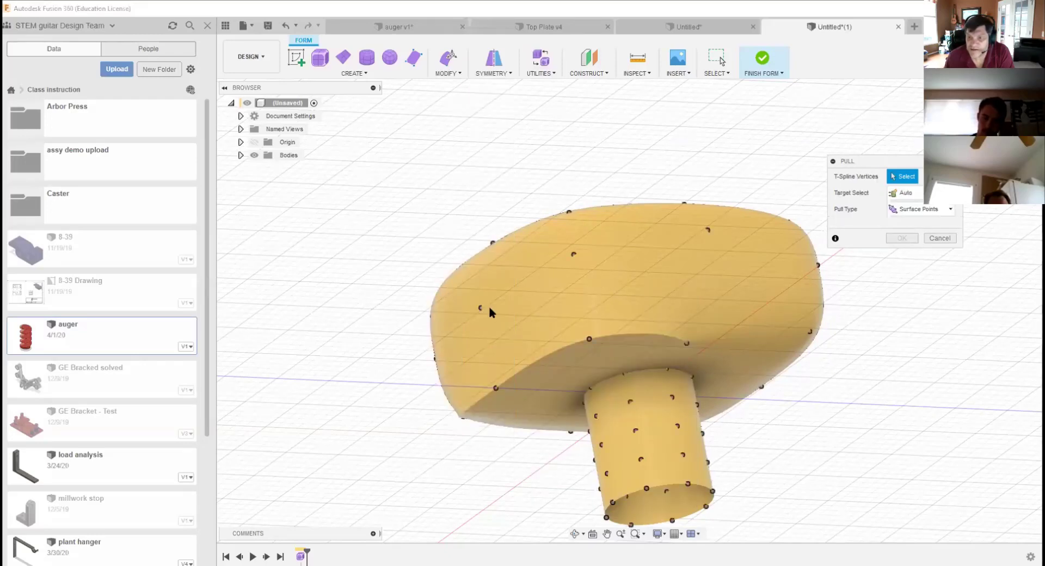
left_click(932, 207)
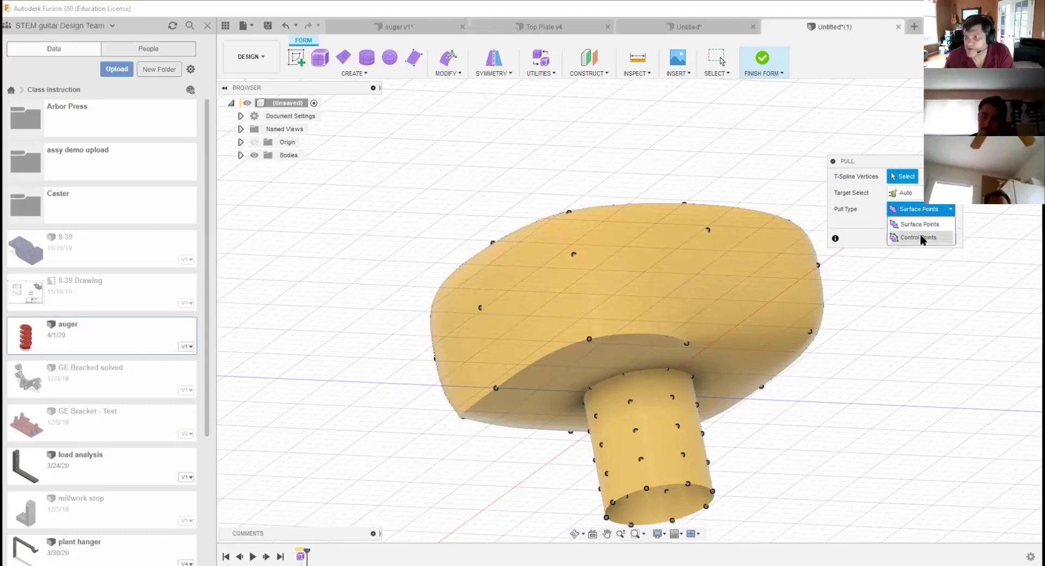
left_click(920, 238)
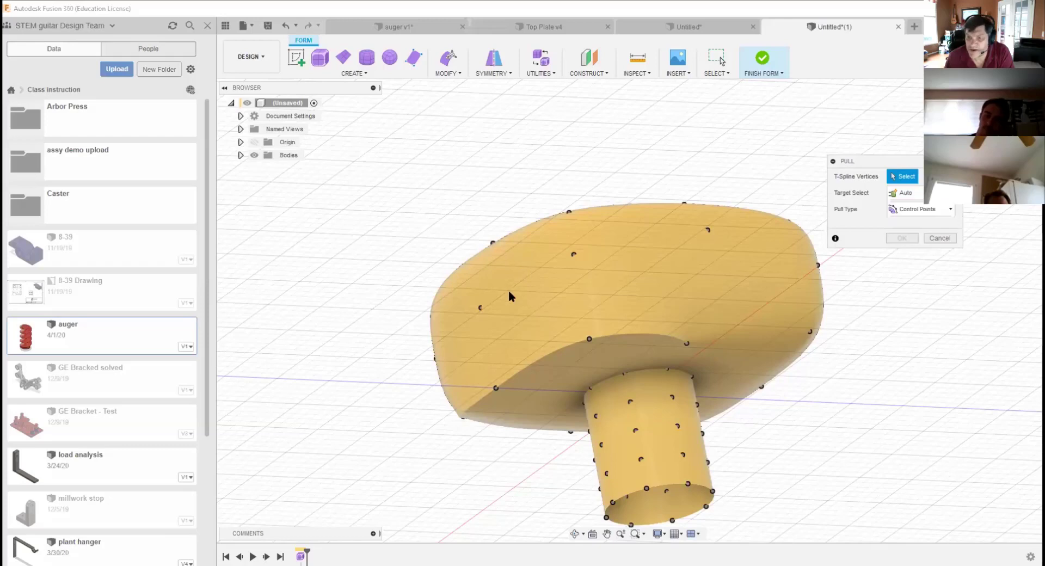
left_click(481, 309)
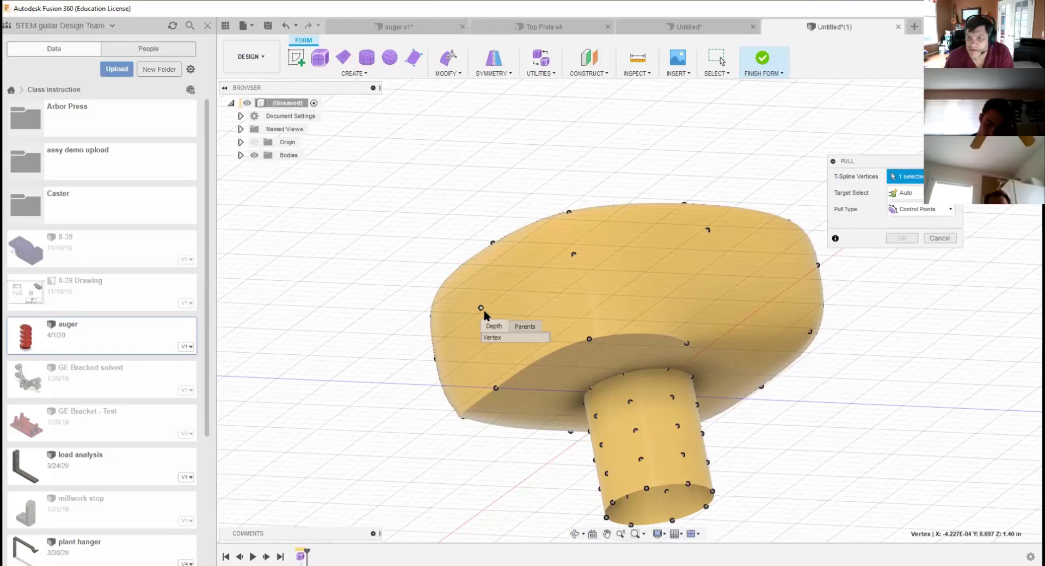
left_click(482, 308)
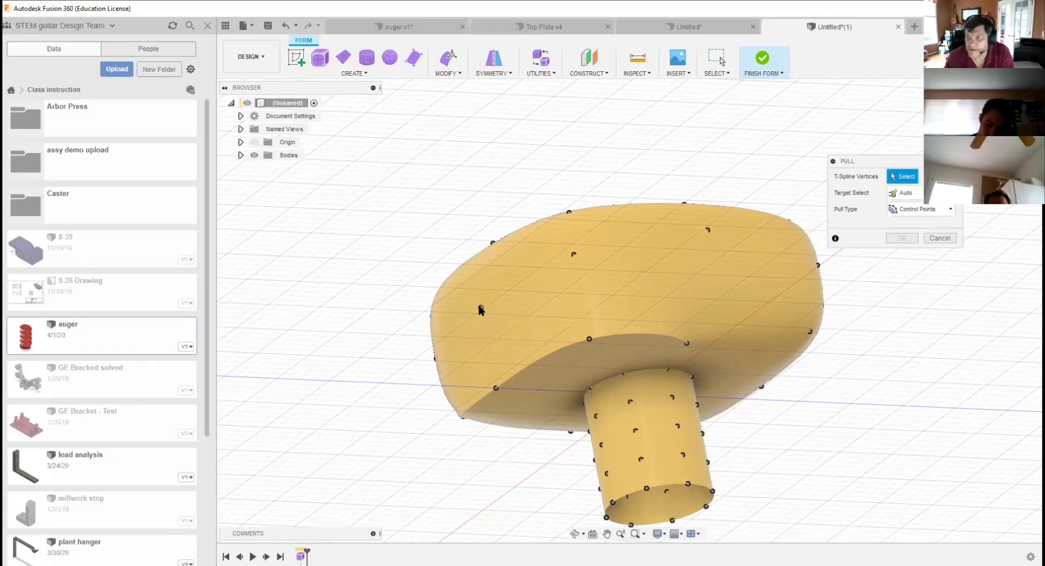
Step: Try Pull's Select Targets option, return target selection to Auto, and select the vertex at the centre of the box's top face
left_click(912, 194)
left_click(908, 222)
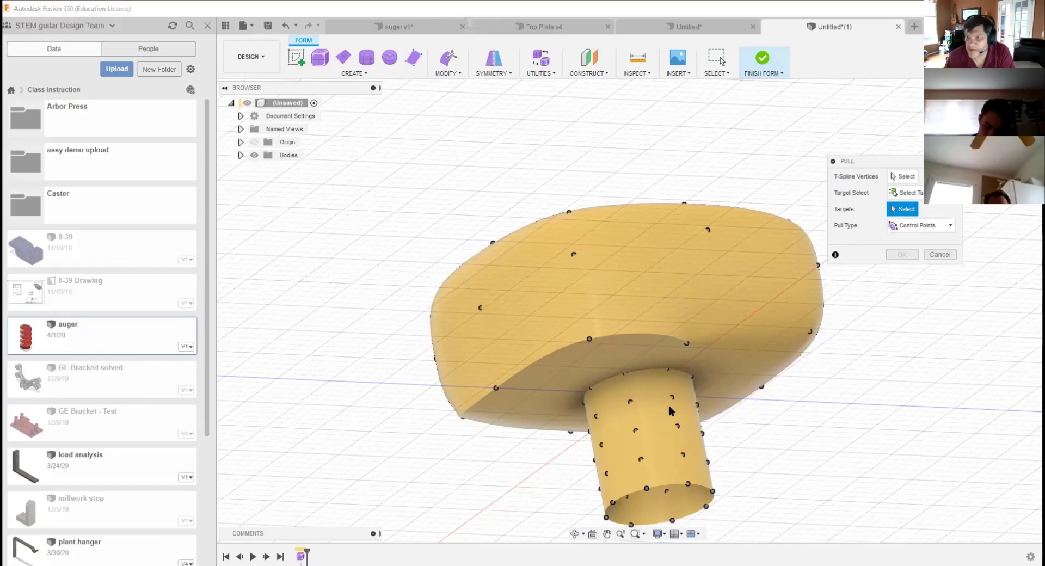
left_click(905, 193)
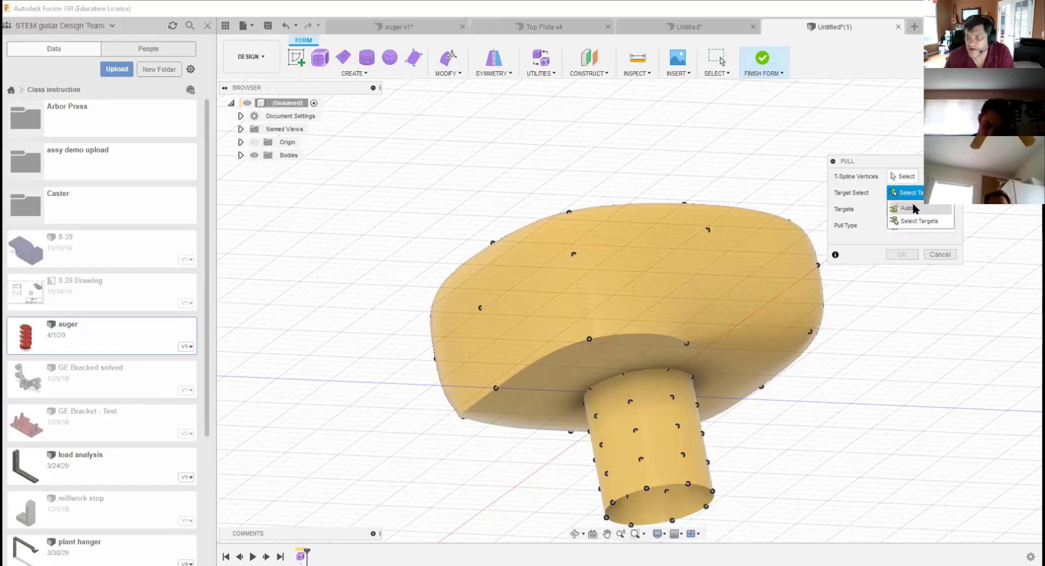
left_click(909, 203)
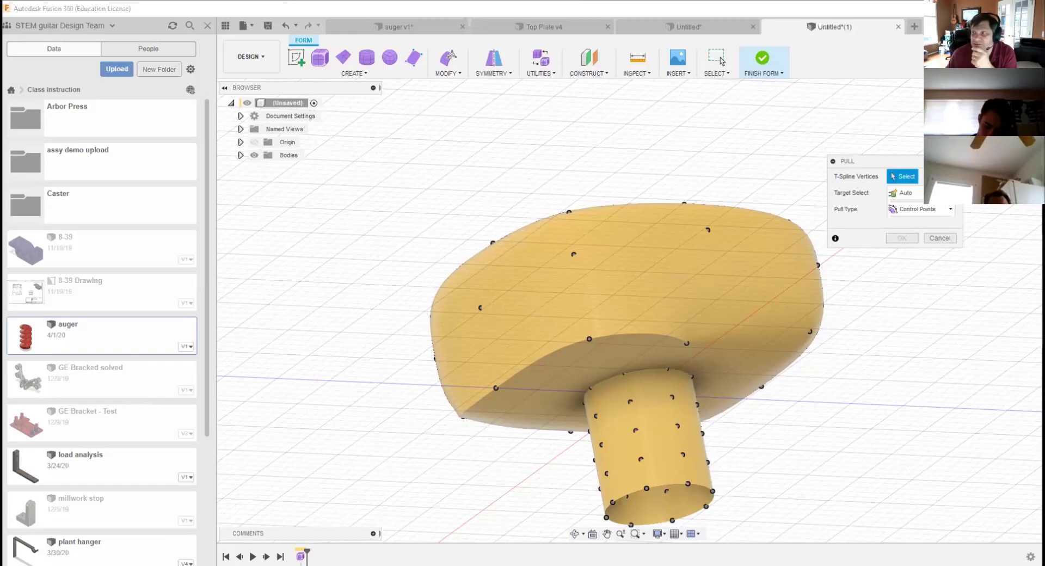
left_click(980, 94)
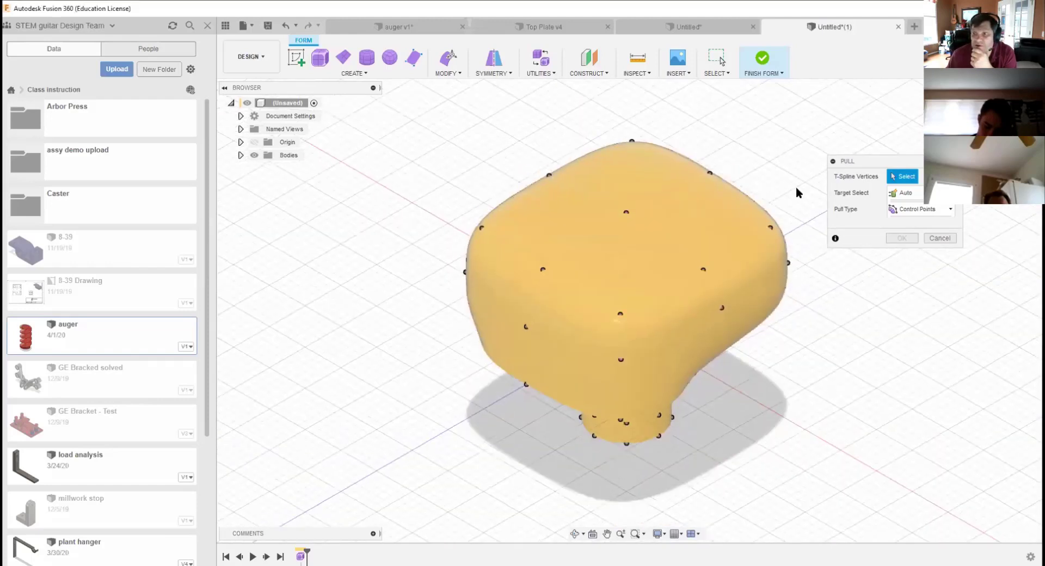
left_click(626, 214)
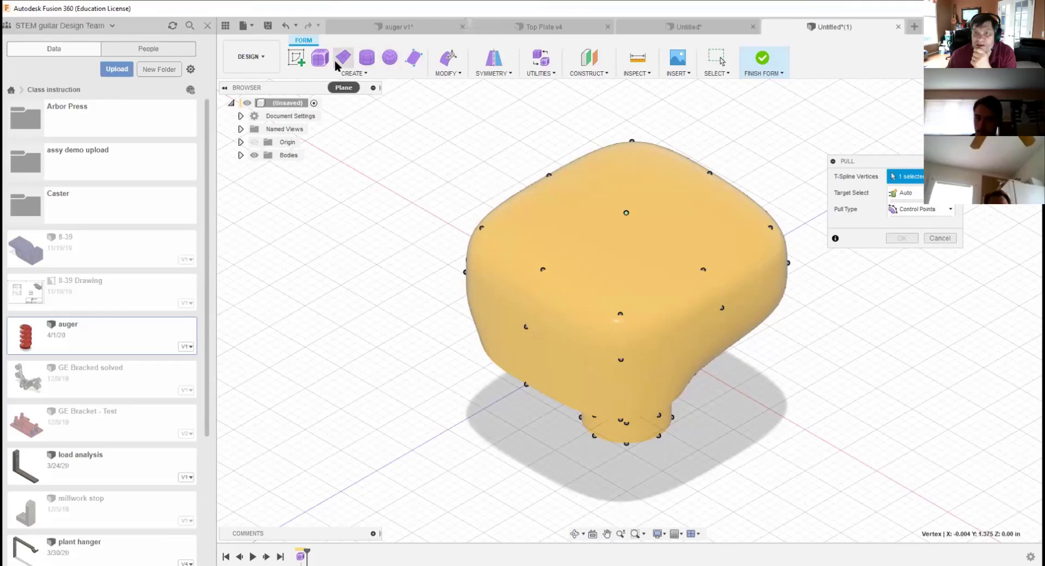
Step: Finish the current form and start a new form in the same design
left_click(763, 59)
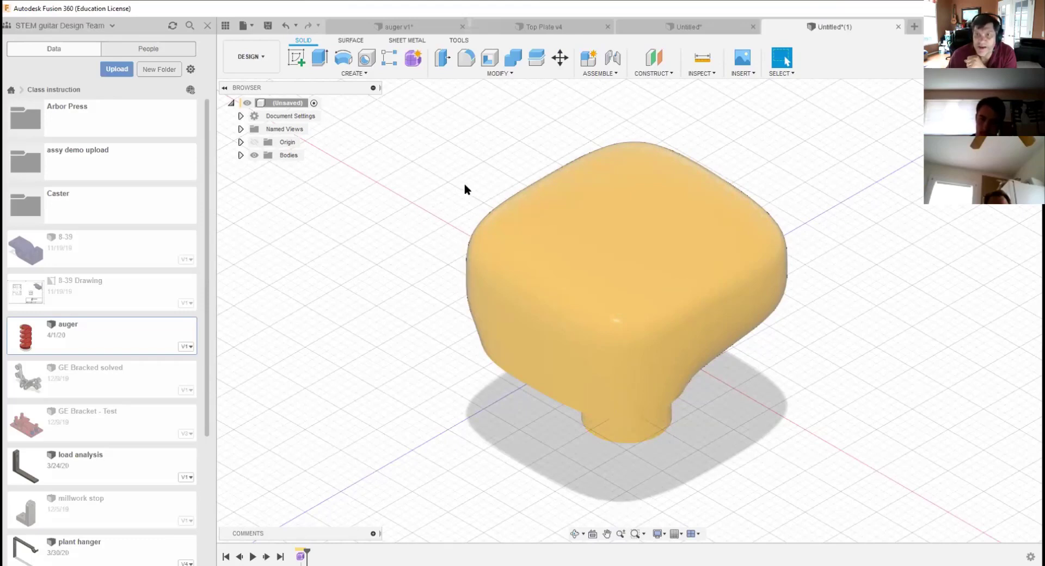
left_click(413, 60)
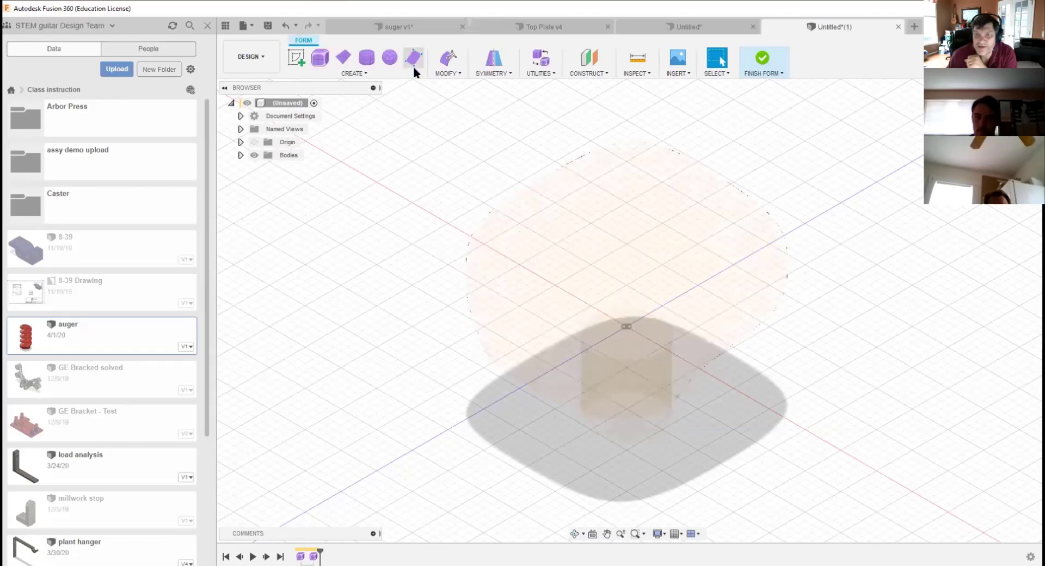
Step: Undo the newly created form, select the front side face of the solid body, and create a form again
left_click(240, 155)
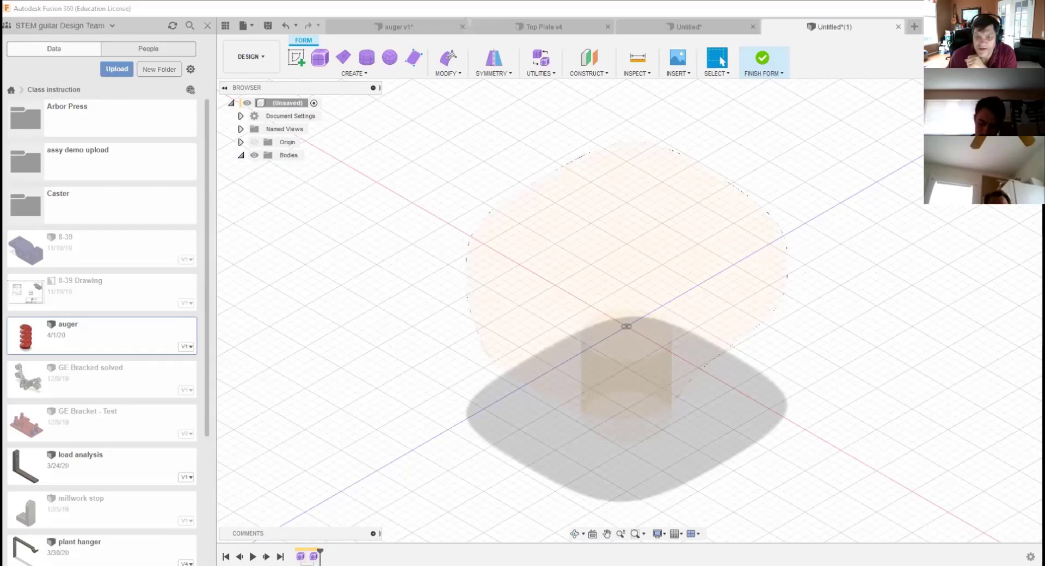
left_click(846, 88)
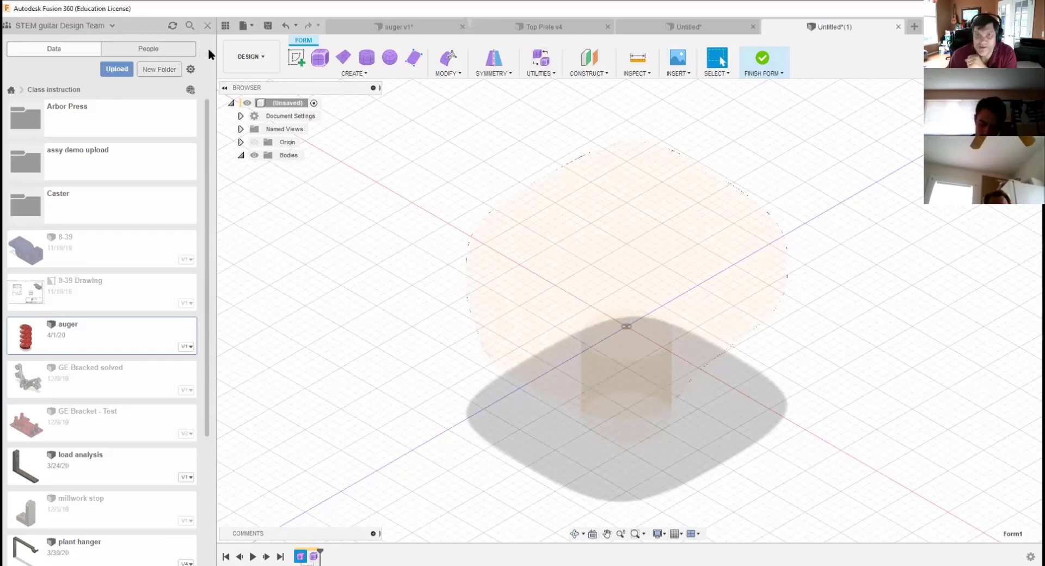
left_click(284, 25)
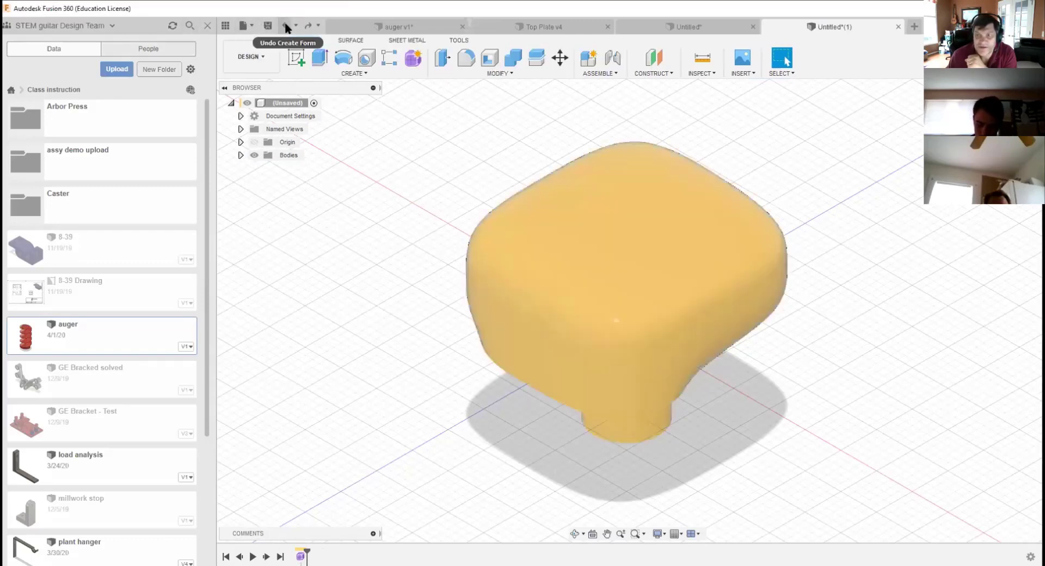
left_click(578, 332)
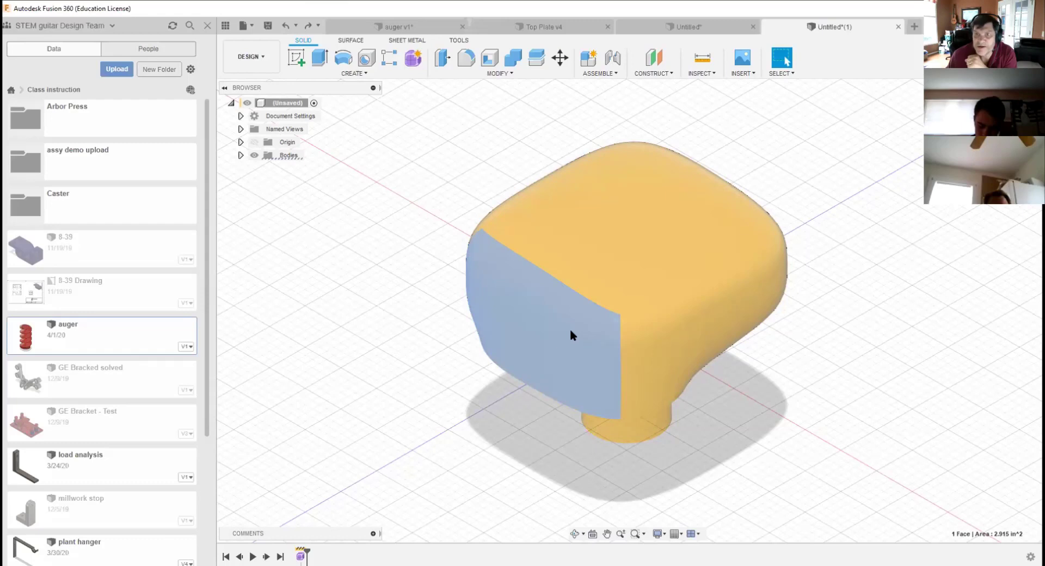
left_click(413, 58)
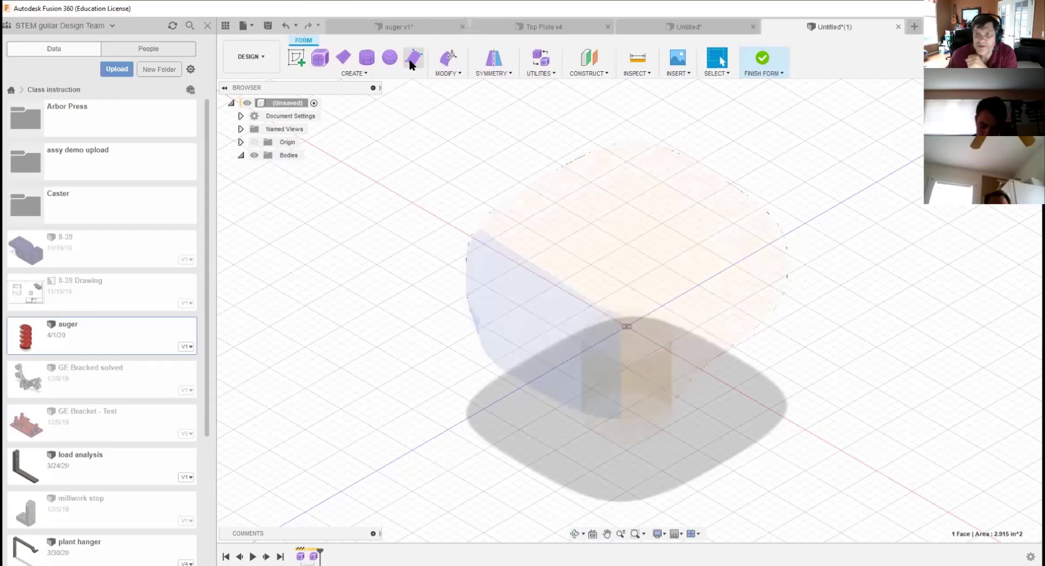
Step: Try Edit Form on the existing body within the new form, cancel the command, and finish the form
left_click(461, 75)
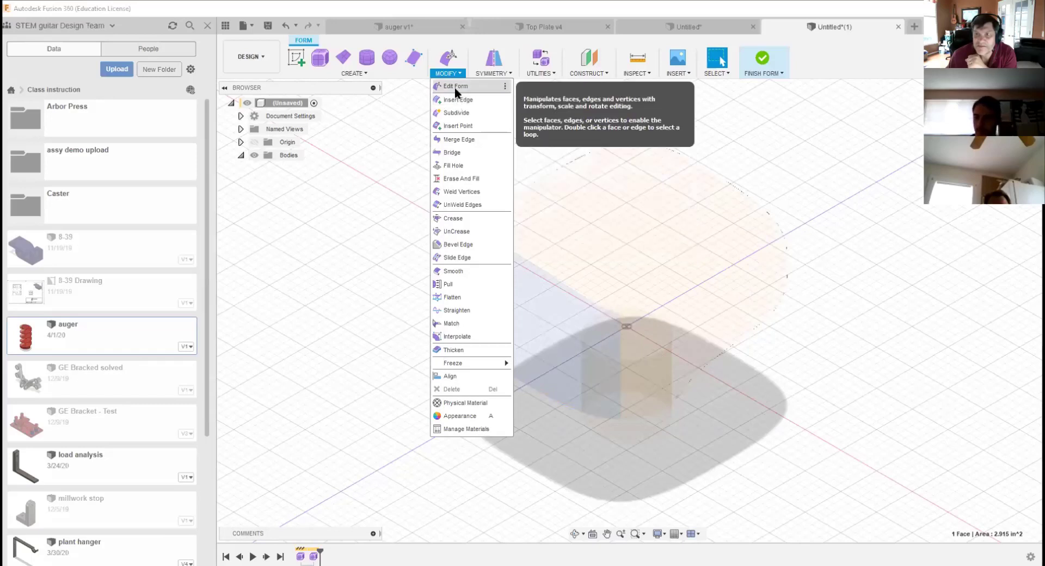
left_click(455, 88)
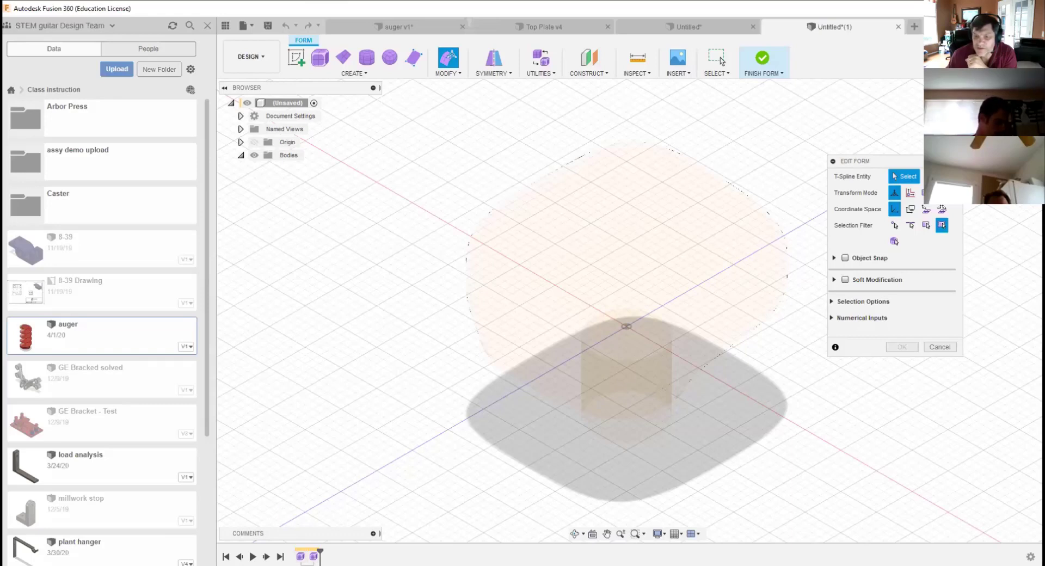
left_click(942, 348)
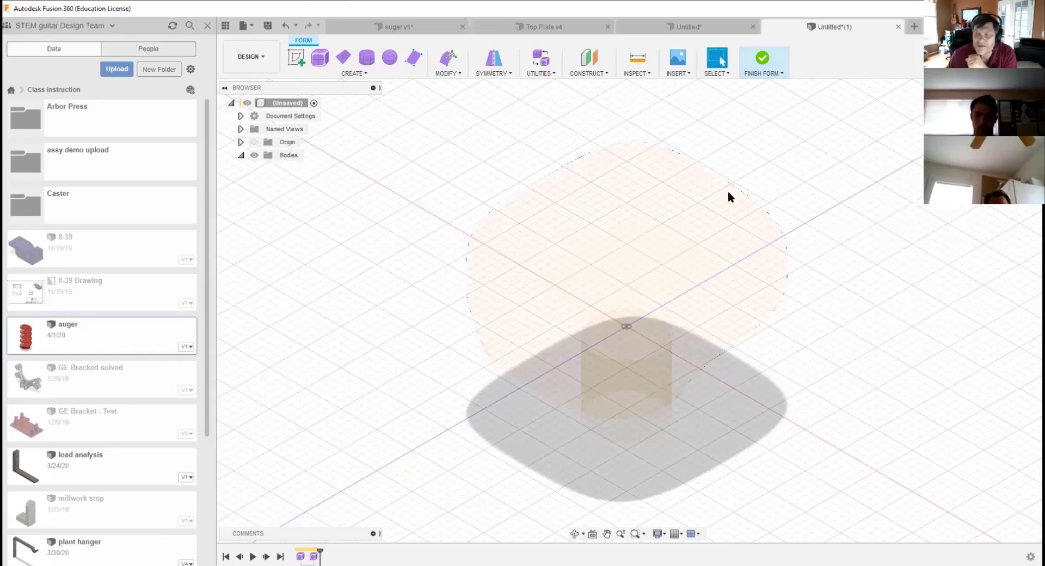
left_click(759, 60)
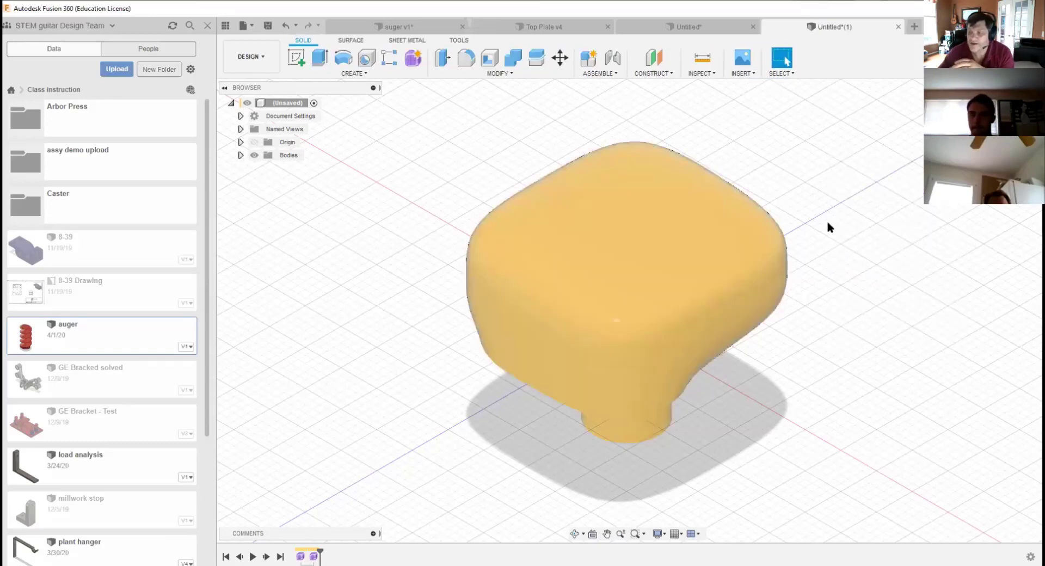
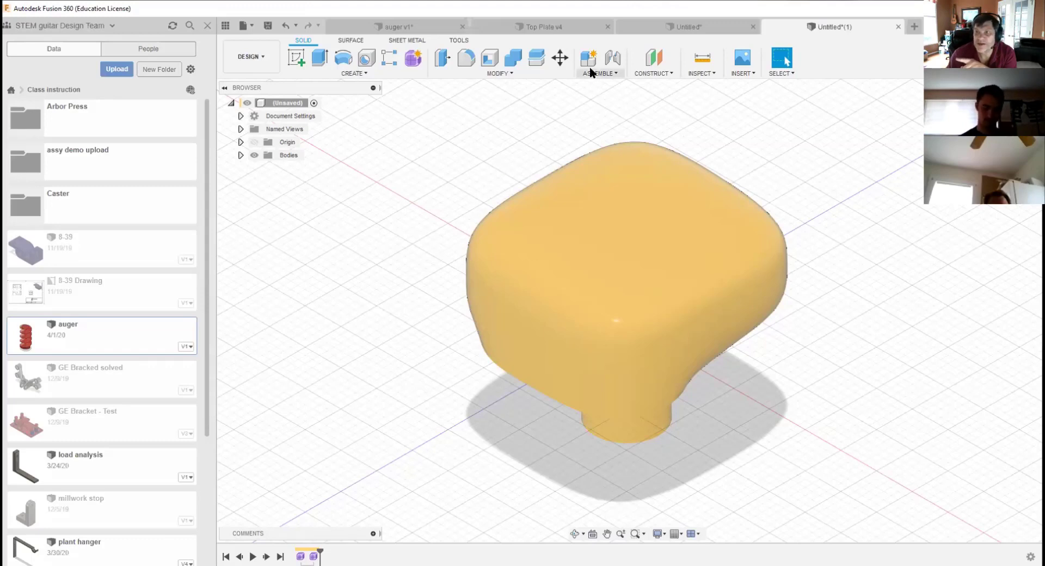
Step: Close the sculpted form design without saving and start a new blank design
left_click(898, 26)
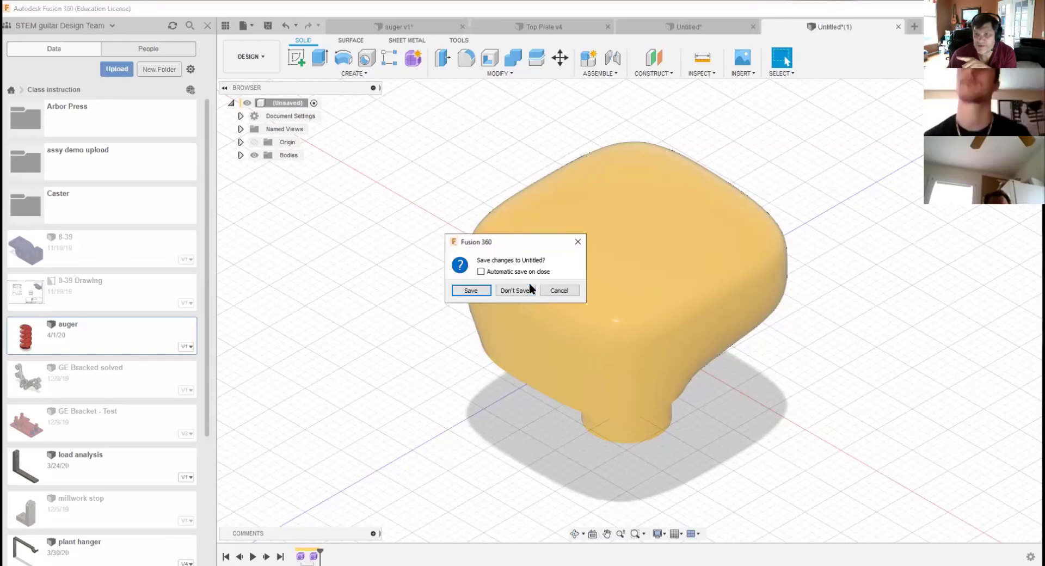
left_click(526, 286)
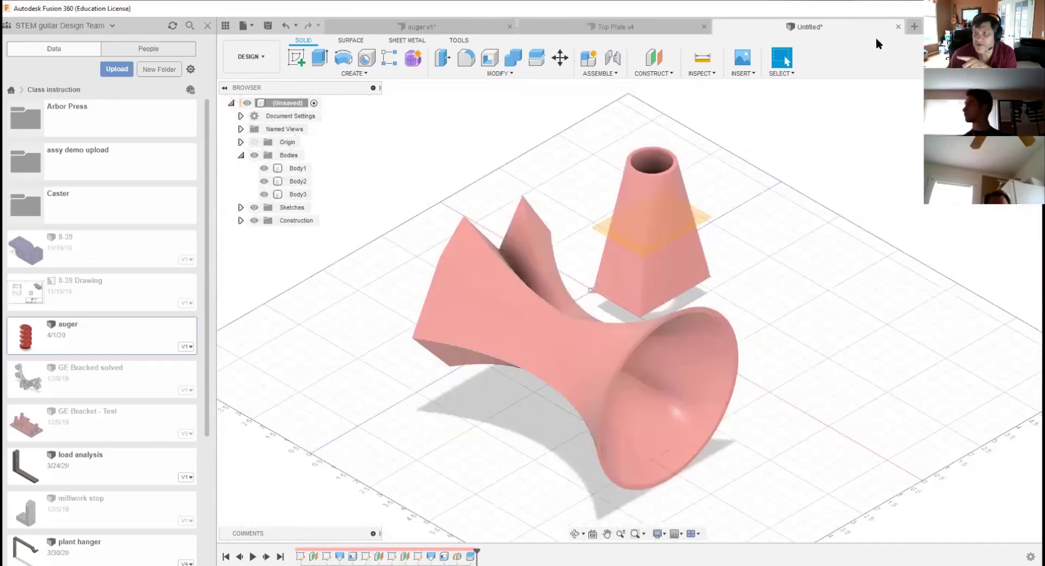
left_click(914, 27)
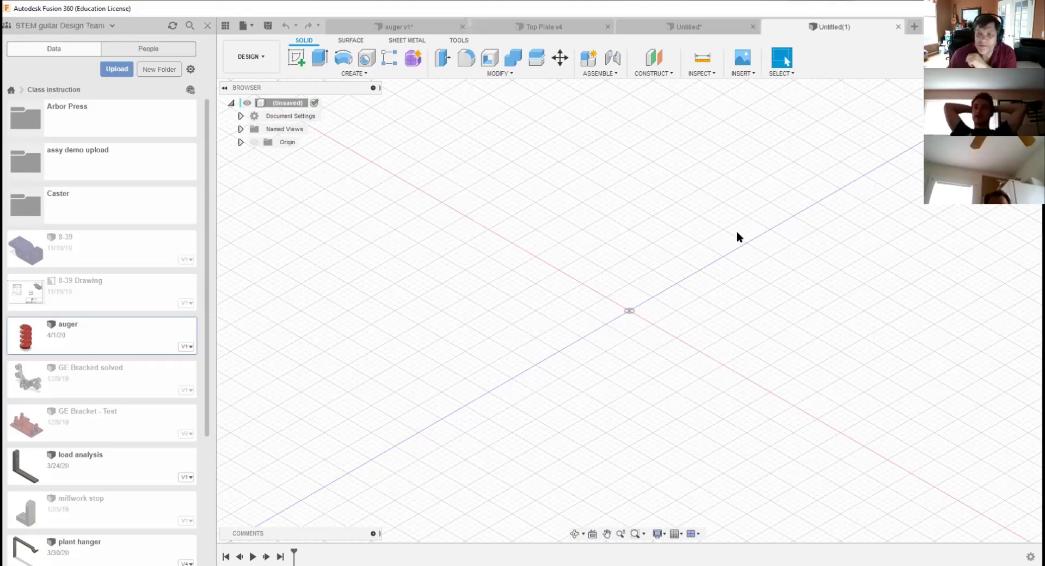
Step: On the vertical YZ plane, sketch an outline 1.7 in wide with 1 in sides, a 0.2 in right top edge, a sloped notch side and a horizontal notch floor
left_click(296, 57)
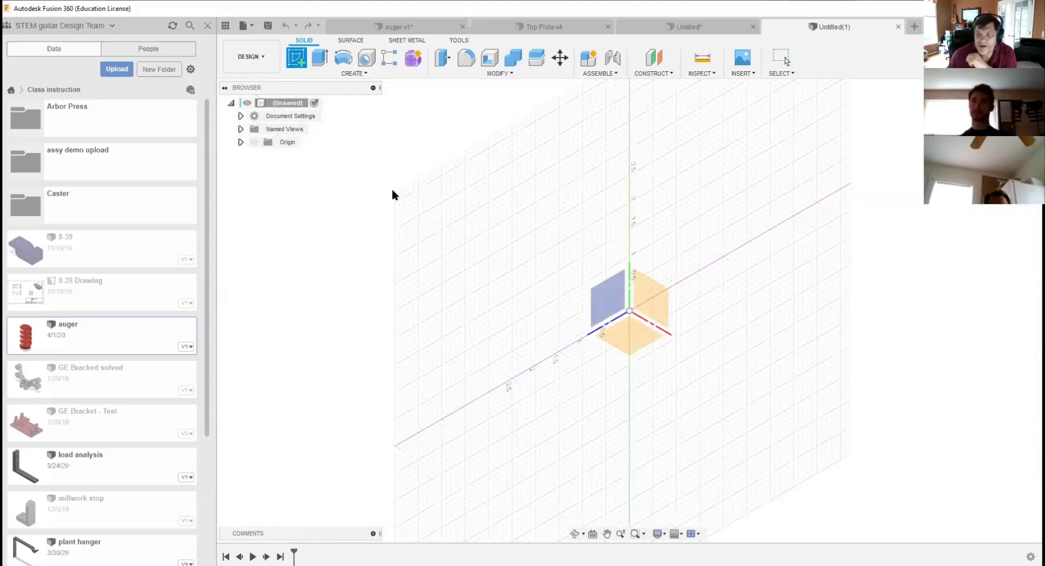
left_click(617, 297)
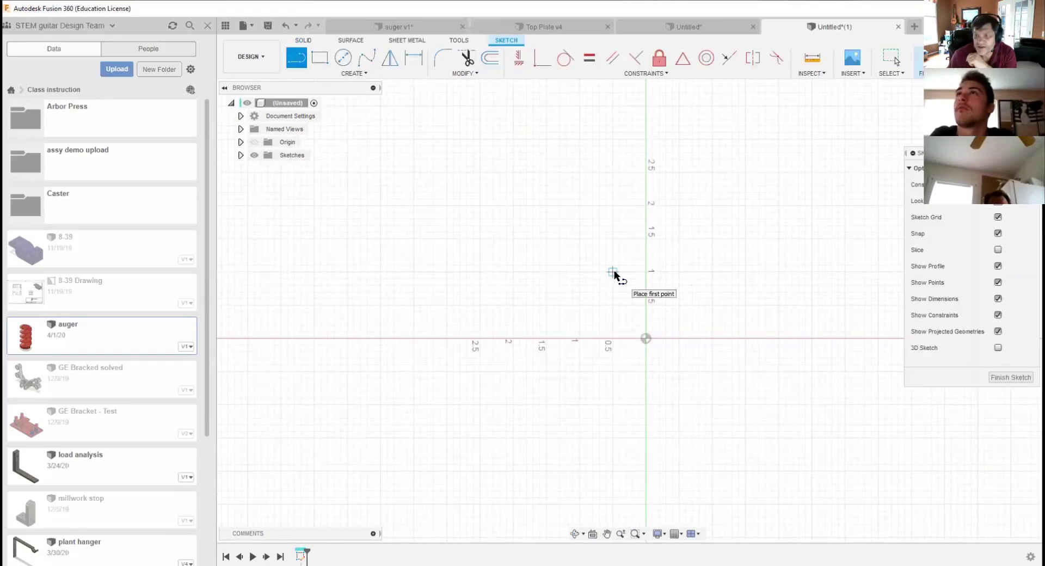
left_click(613, 272)
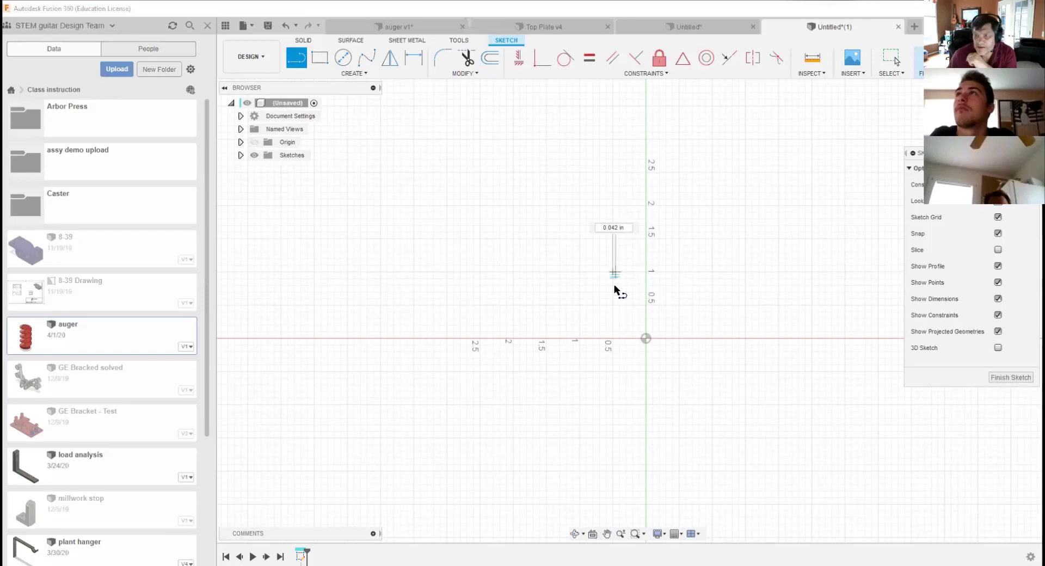
left_click(613, 338)
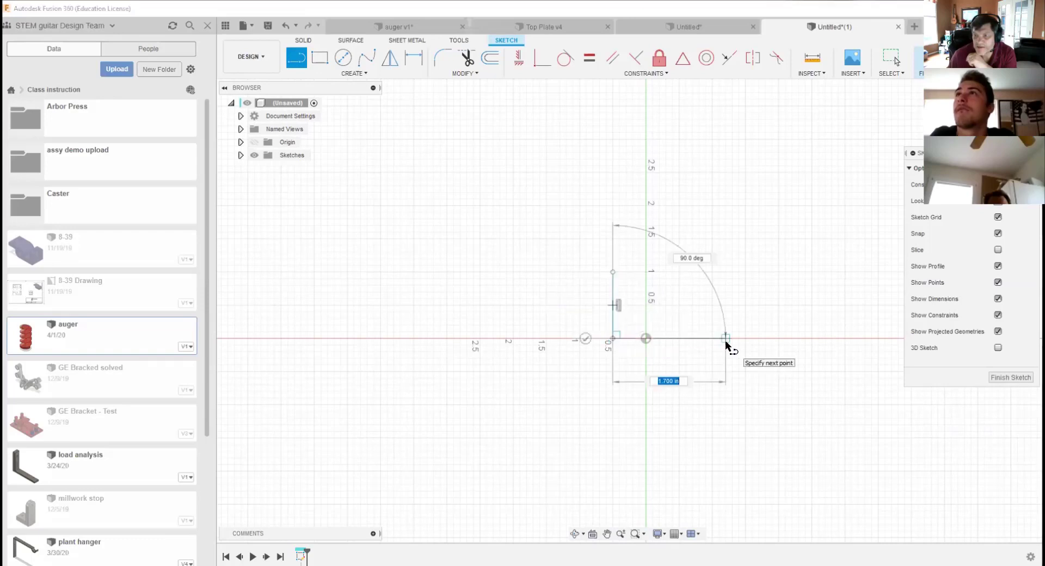
left_click(726, 338)
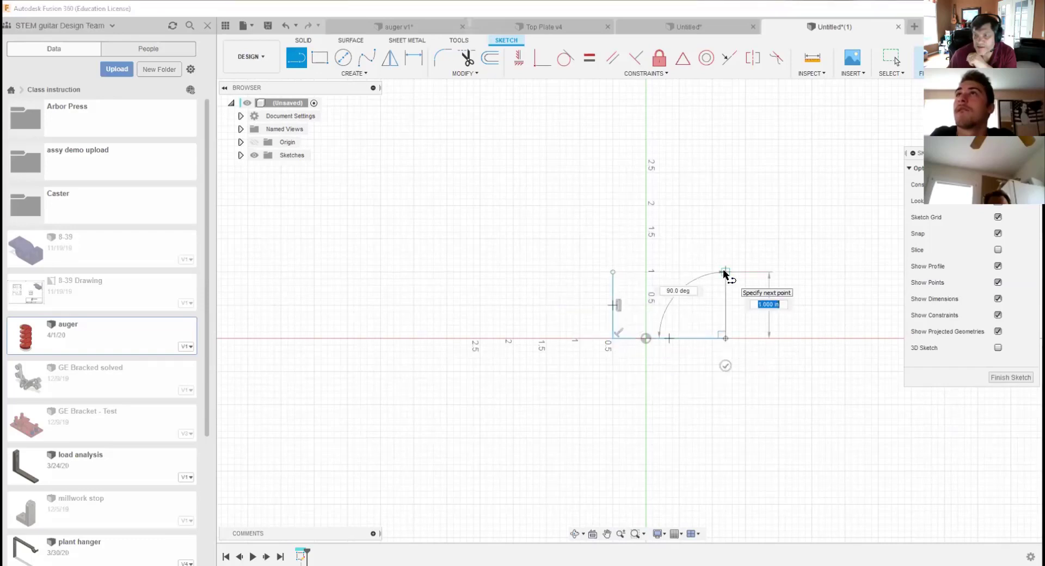
left_click(725, 271)
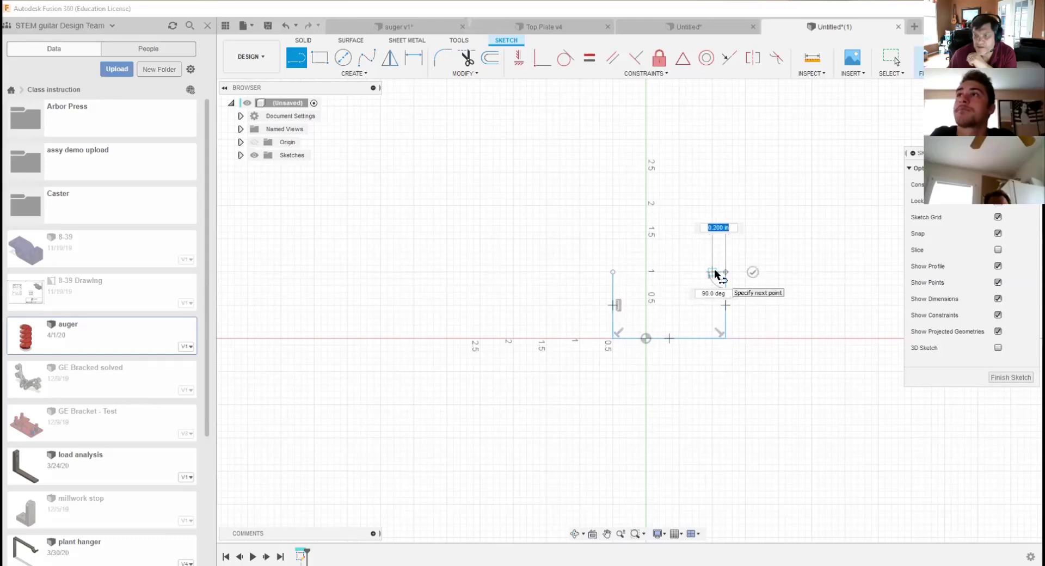
left_click(713, 272)
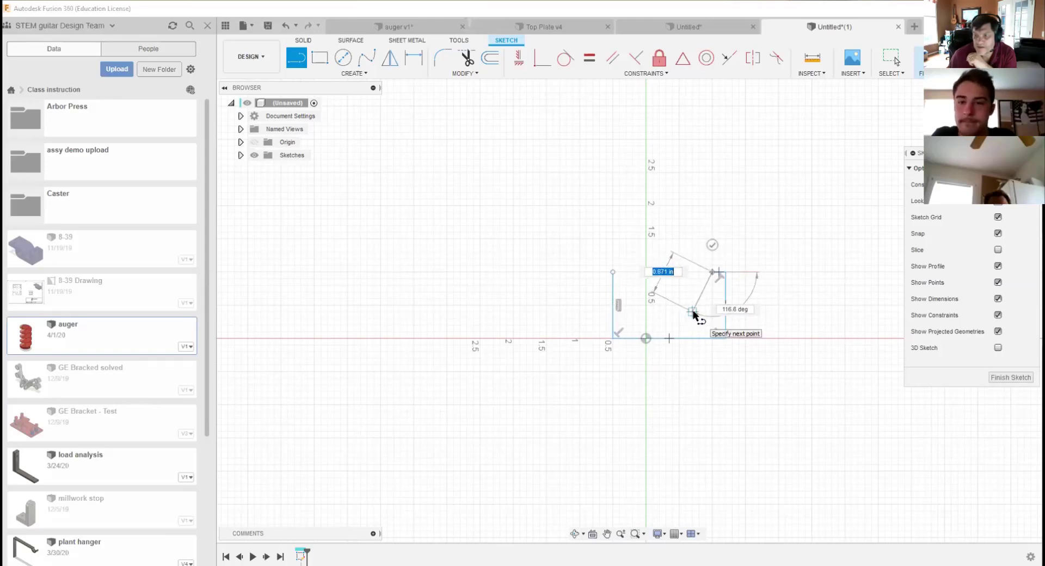
left_click(692, 312)
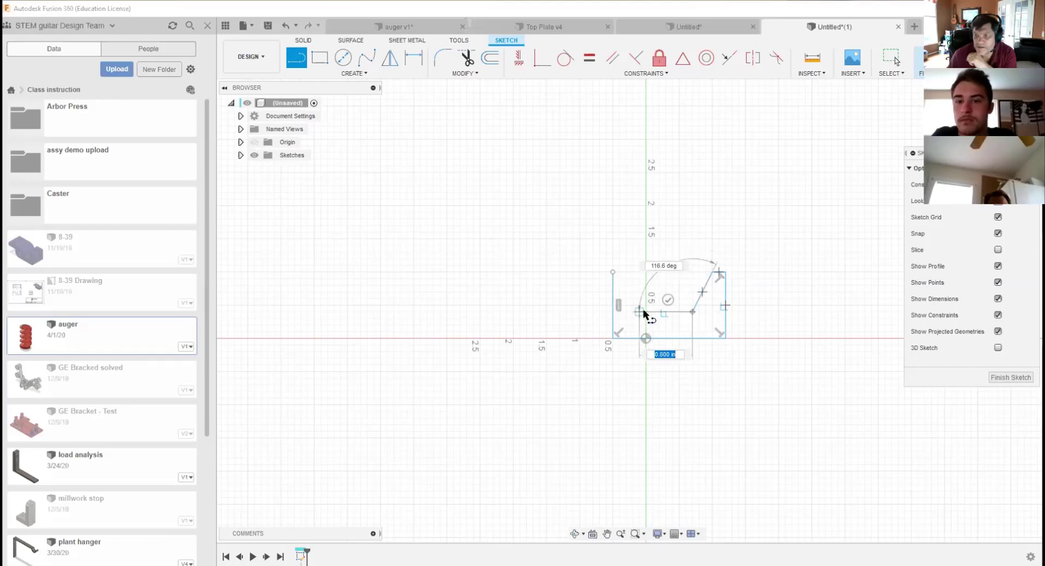
left_click(613, 272)
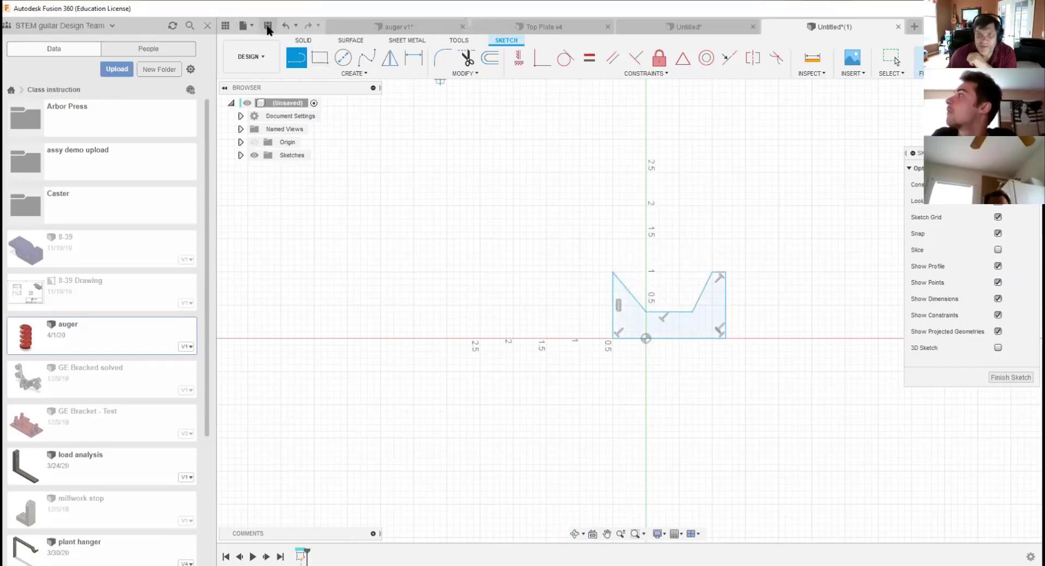
key("Escape")
left_click(287, 26)
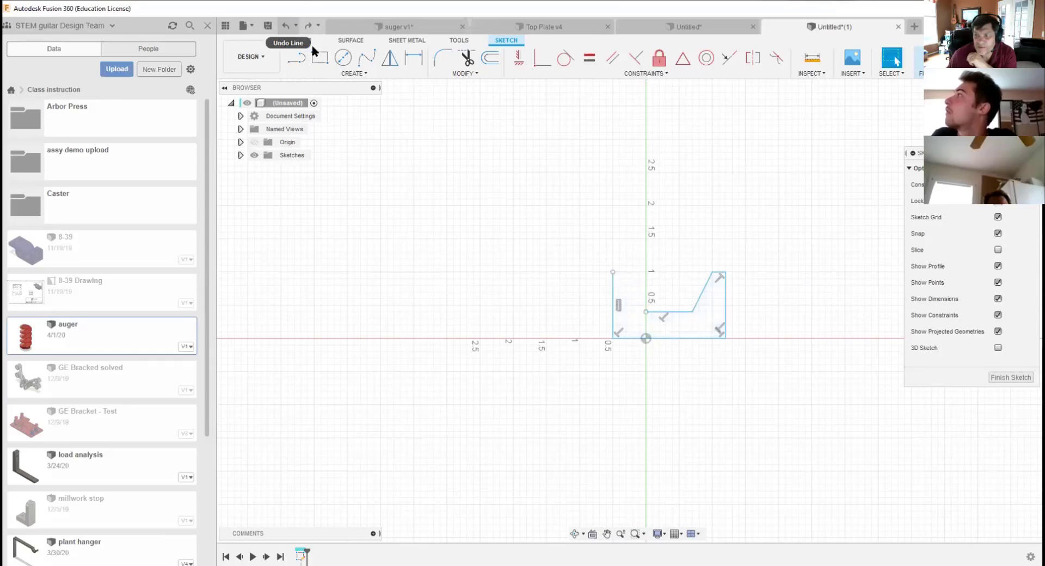
Step: Close the outline with a 0.671 in sloped line from the notch floor at 116.6 degrees and a short top edge to the left side
left_click(295, 61)
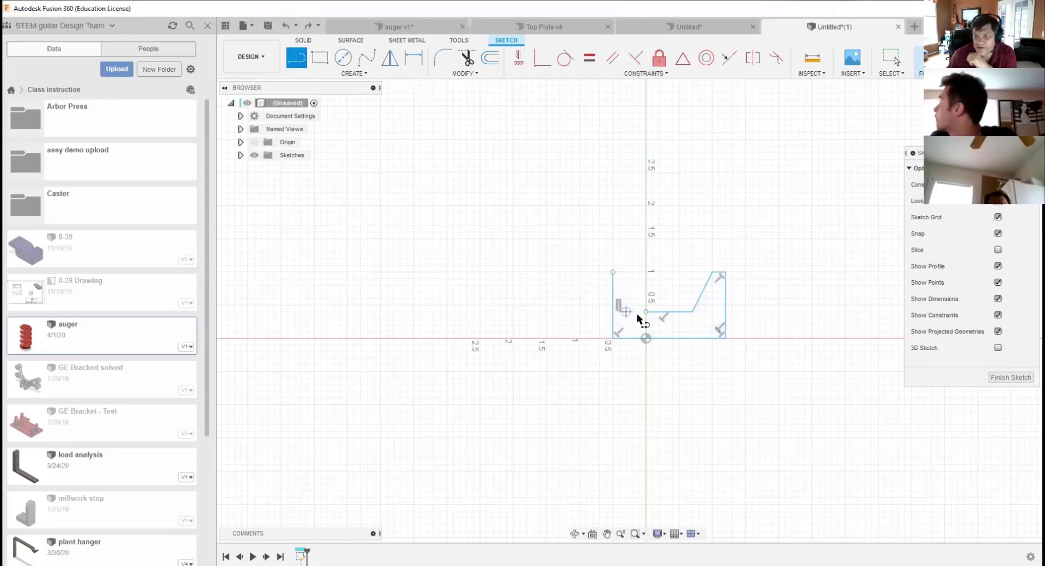
left_click_drag(647, 312, 625, 279)
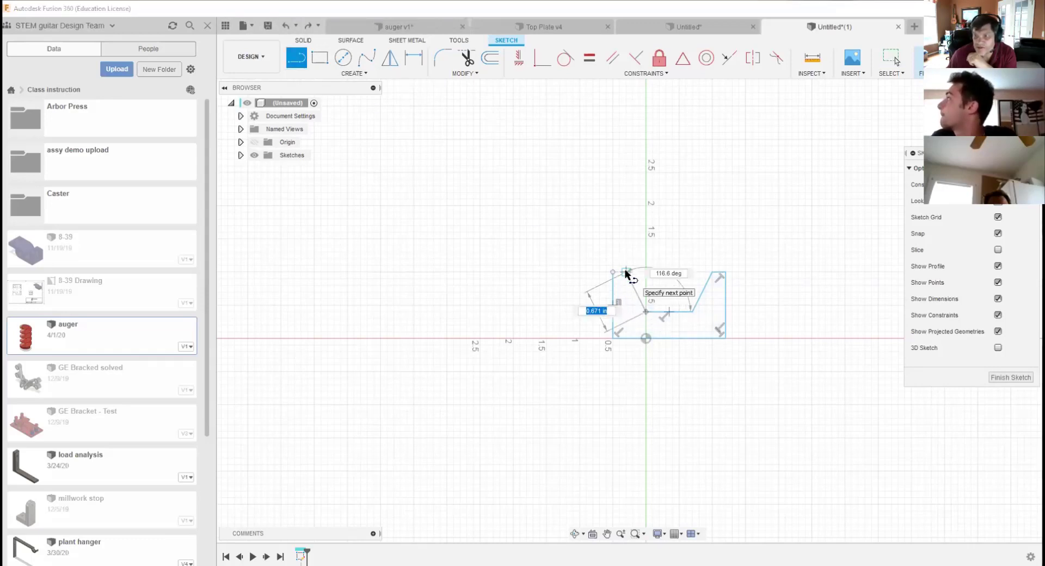
key("Return")
Step: Dimension the outline's bottom edge to 2 in
scroll(774, 312, "up", 3)
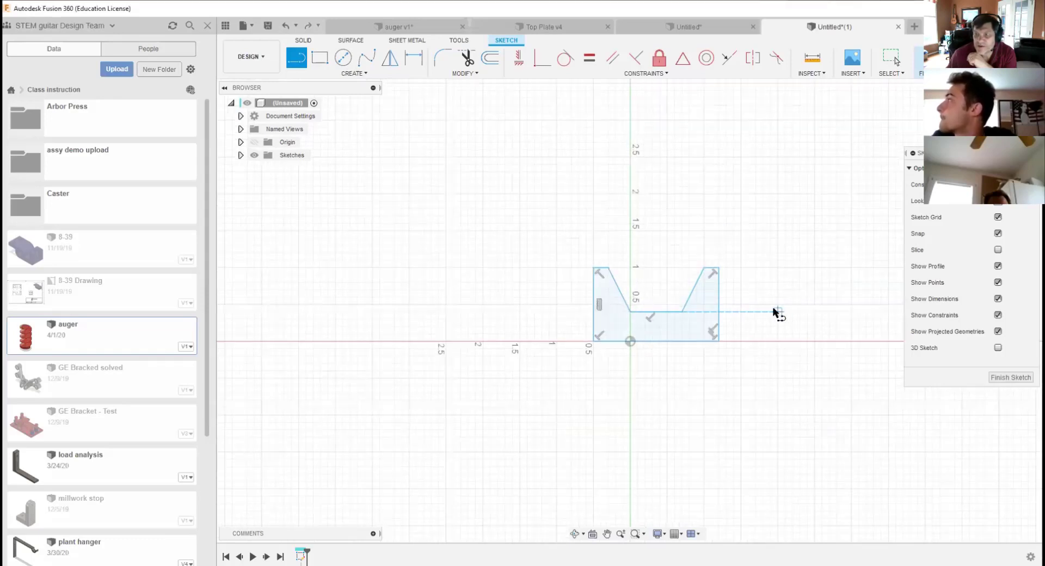
left_click(415, 57)
left_click(632, 351)
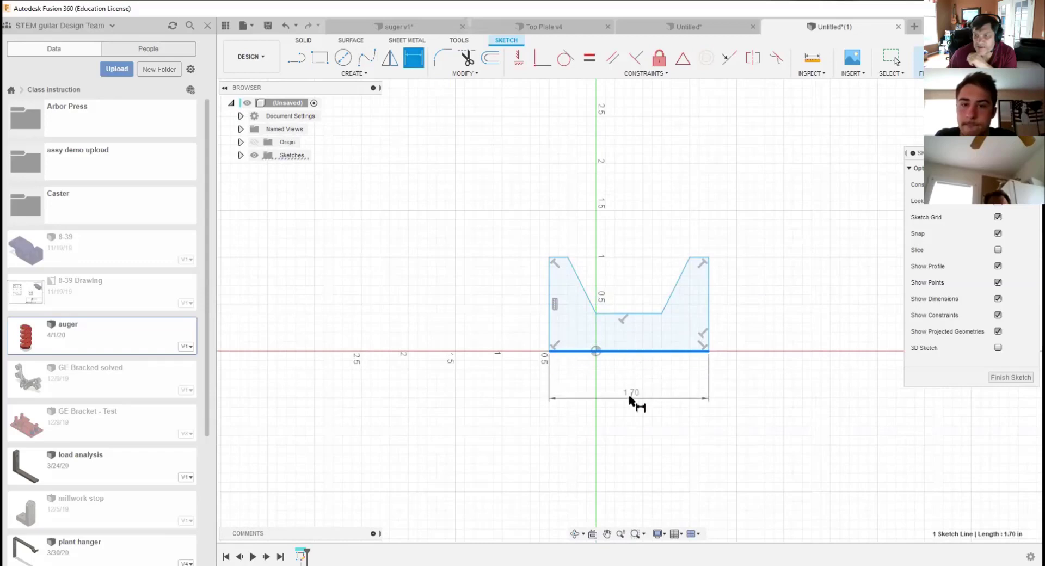
left_click(630, 398)
type("2")
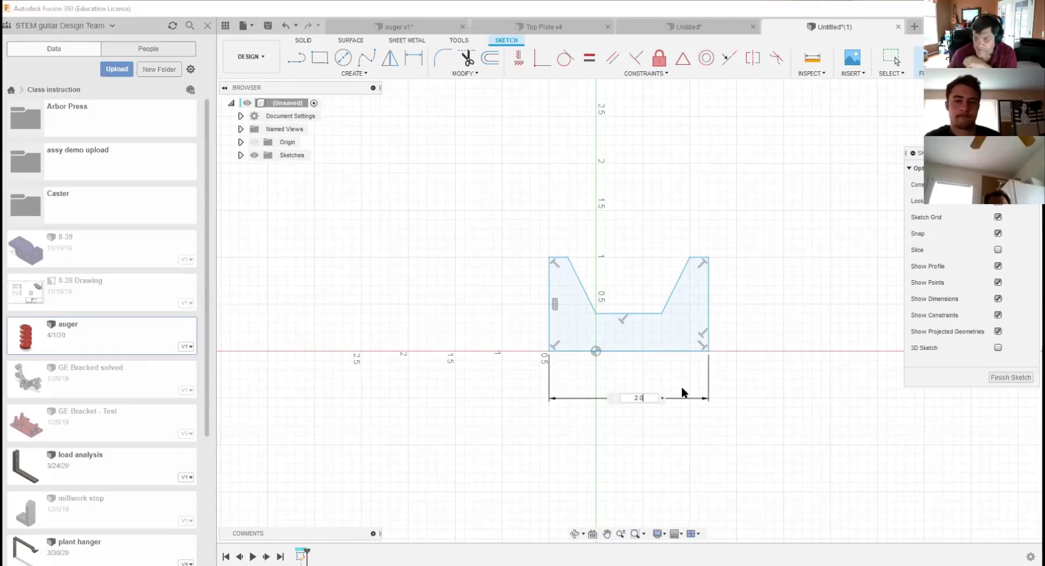
key("Return")
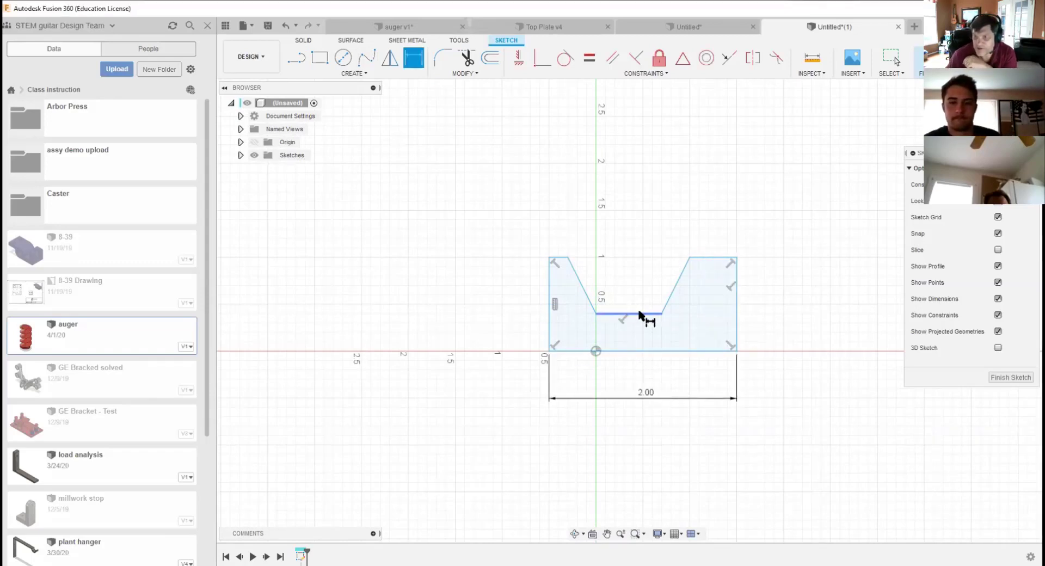
Step: Dimension the notch floor's width to 1 in, placing the dimension above the outline
left_click(640, 314)
left_click(624, 200)
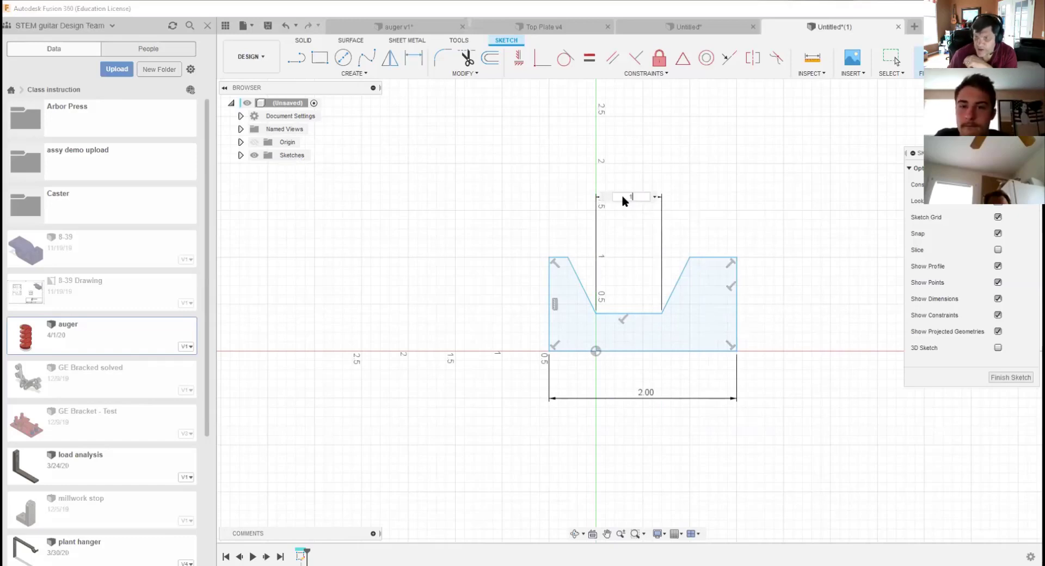
type("1")
key("Return")
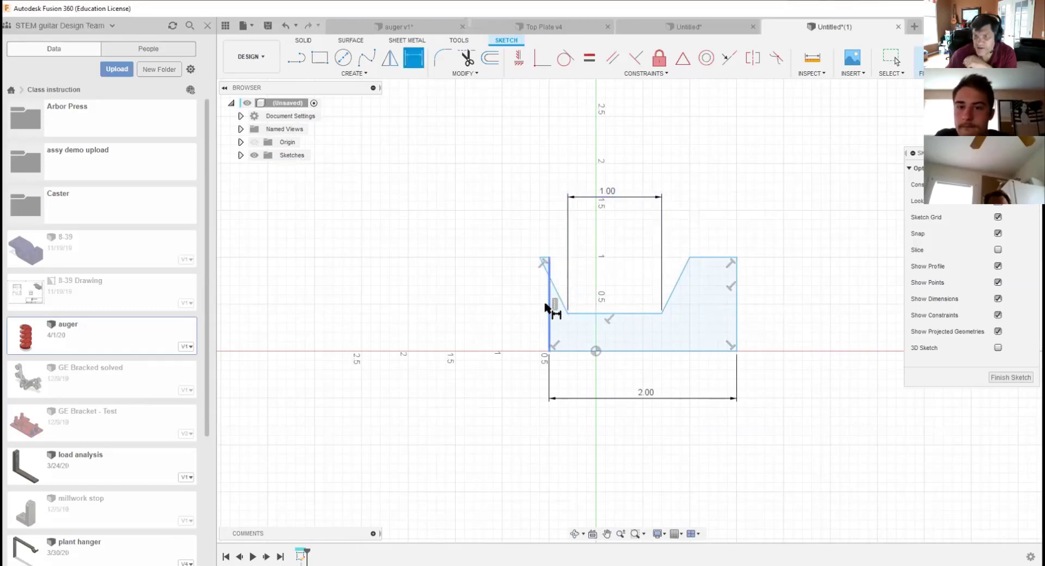
Step: Leave the dimension command and move the outline's left vertical edge outward, clear of the notch's sloped side
right_click(505, 292)
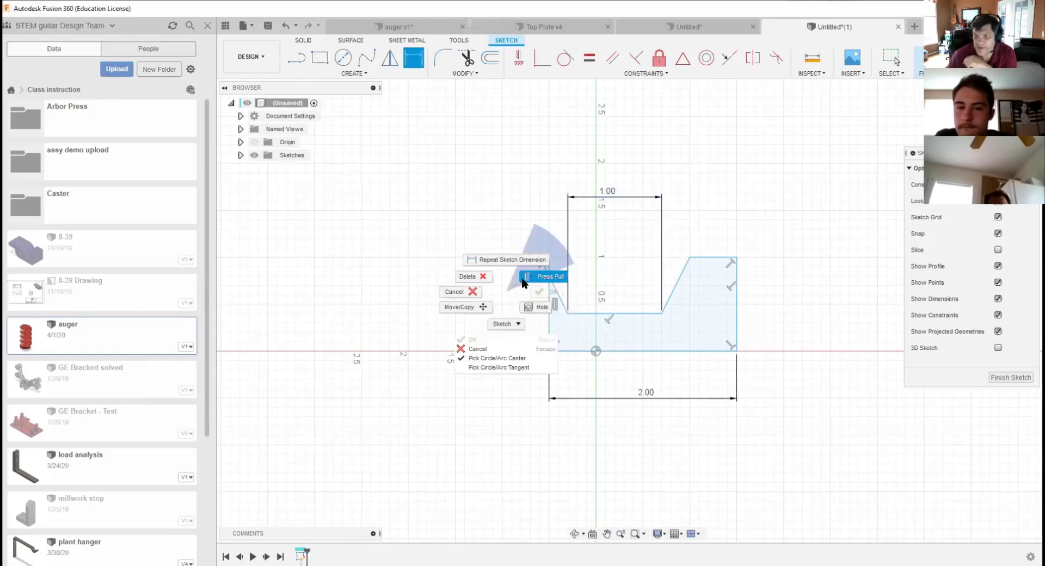
left_click(482, 277)
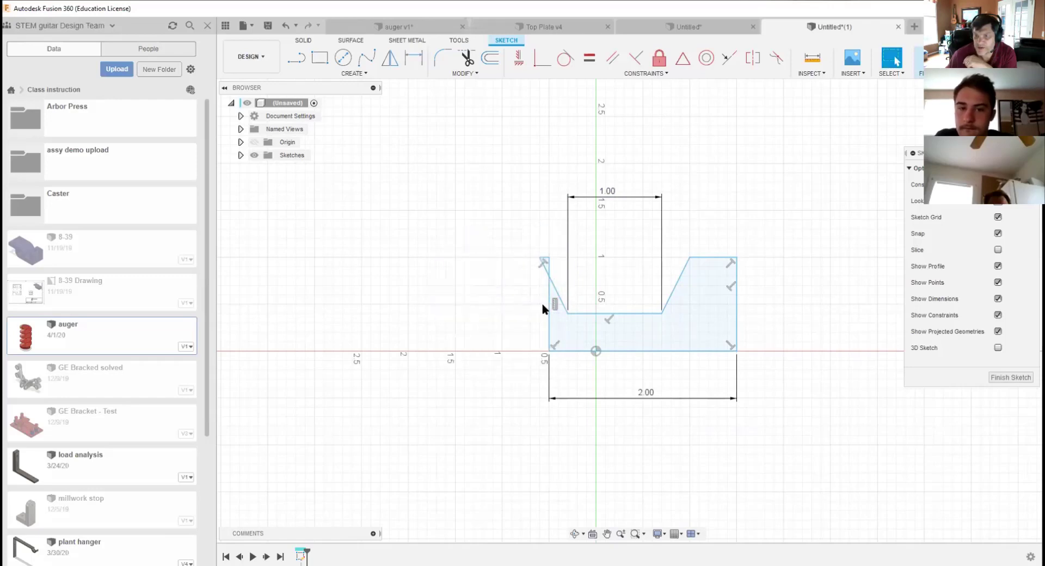
left_click_drag(547, 308, 524, 302)
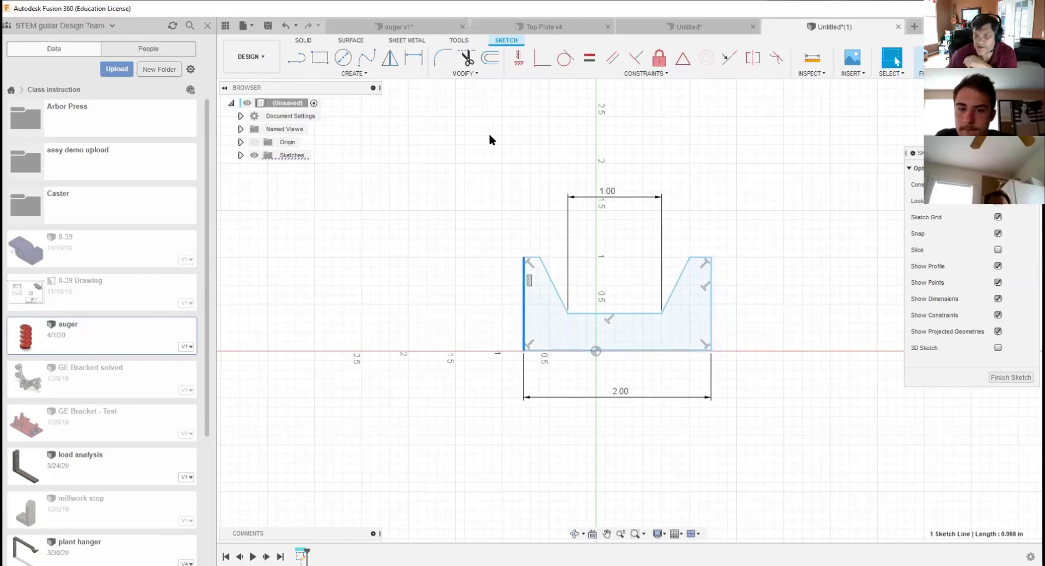
Step: Dimension the outline's left vertical edge to 1 in
left_click(415, 57)
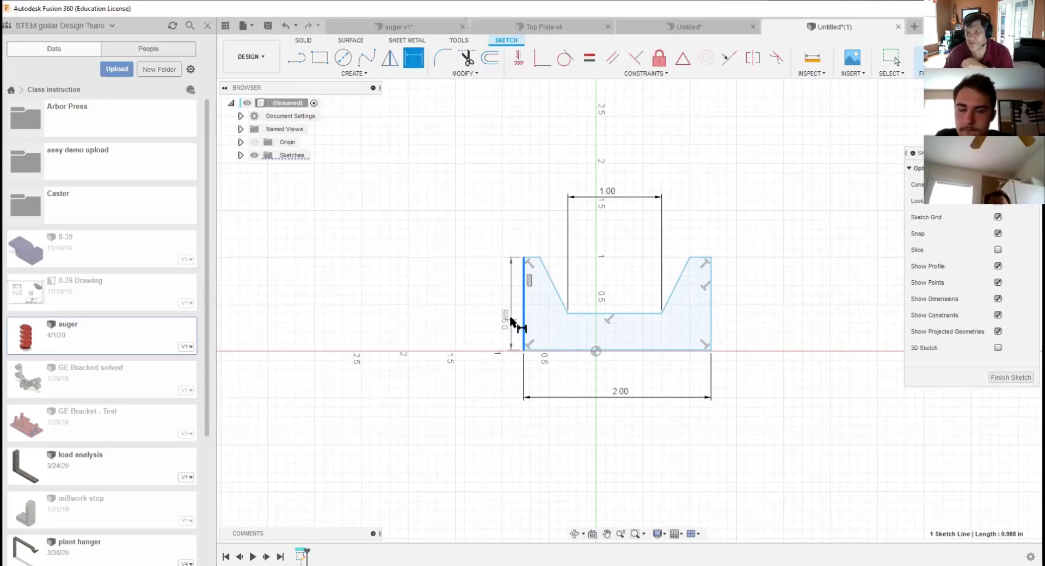
left_click(483, 302)
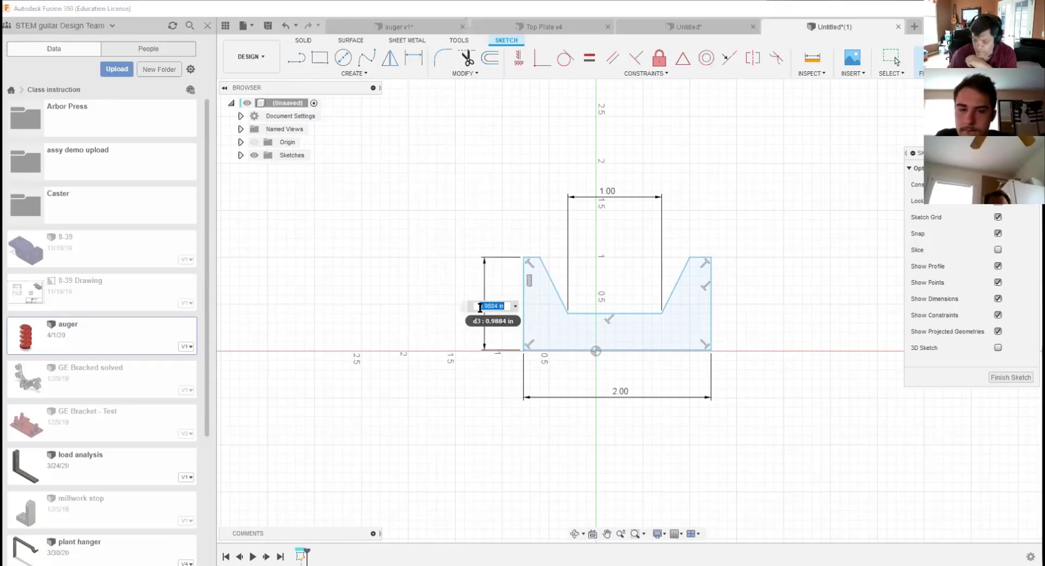
type("1")
key("Return")
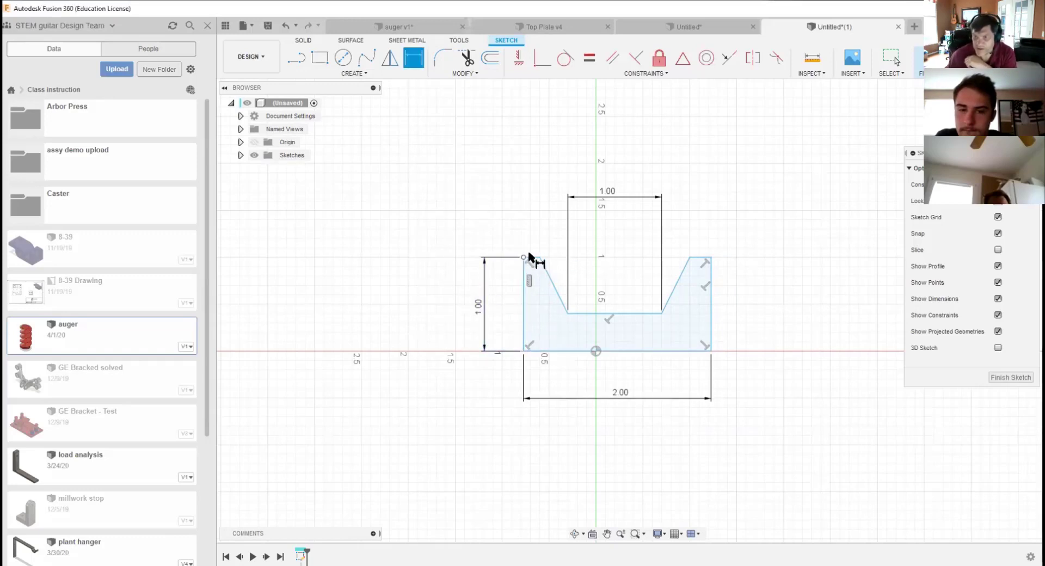
Step: Dimension the two short top edges on either side of the notch to 0.2 in each
left_click(532, 257)
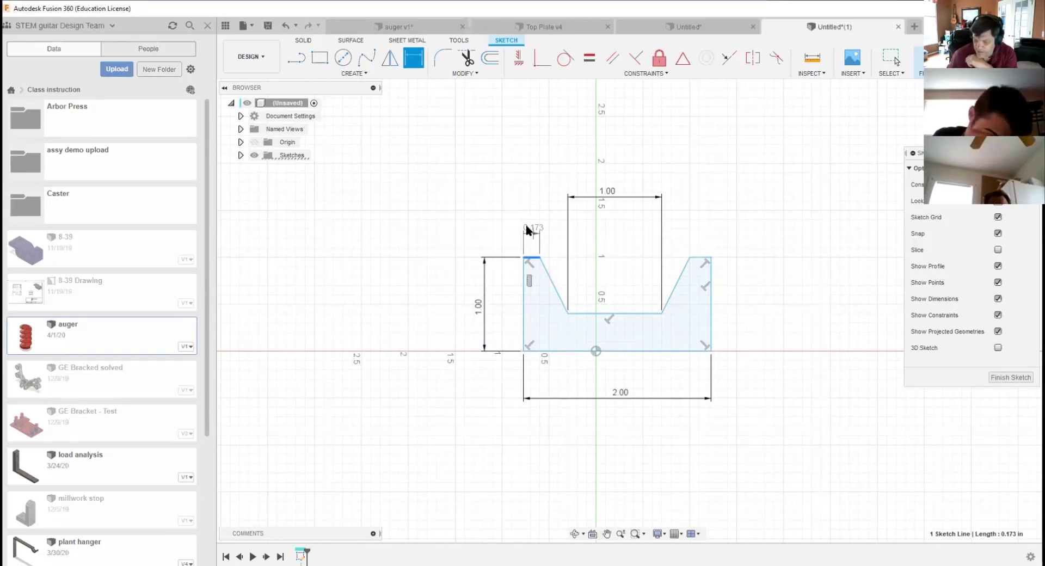
left_click(527, 229)
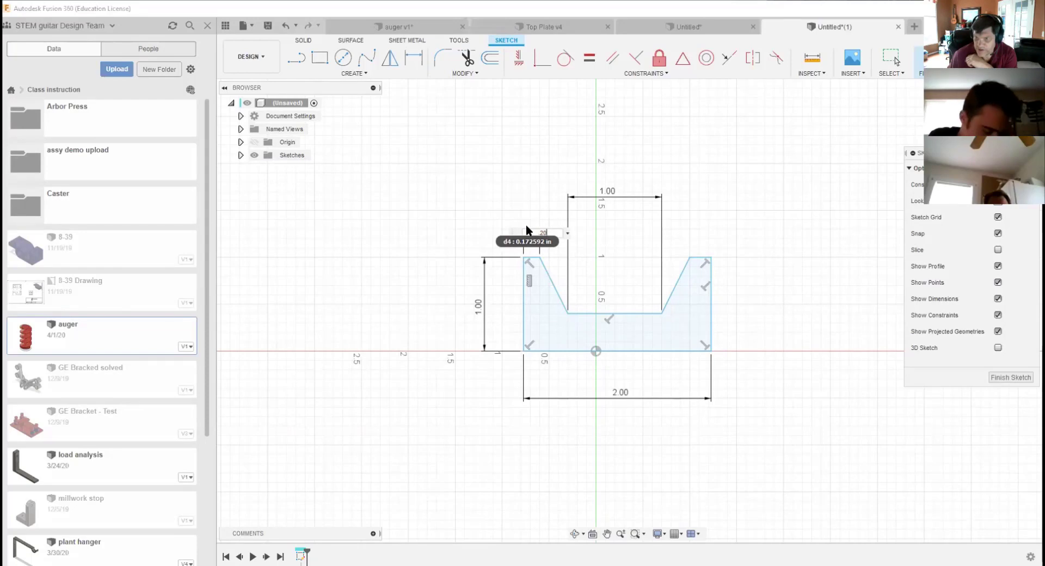
type(".20")
key("Return")
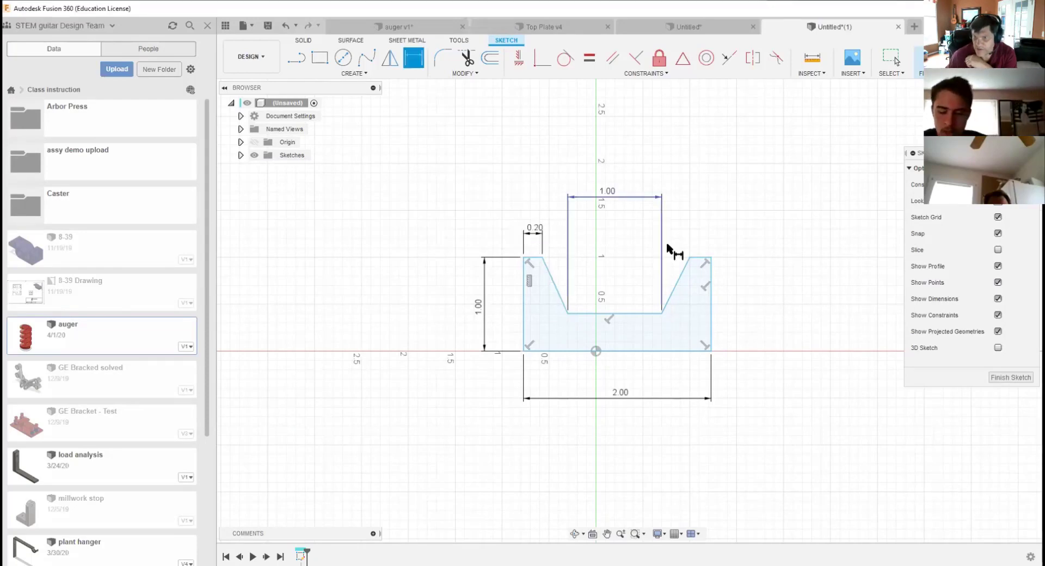
left_click(700, 258)
left_click(699, 227)
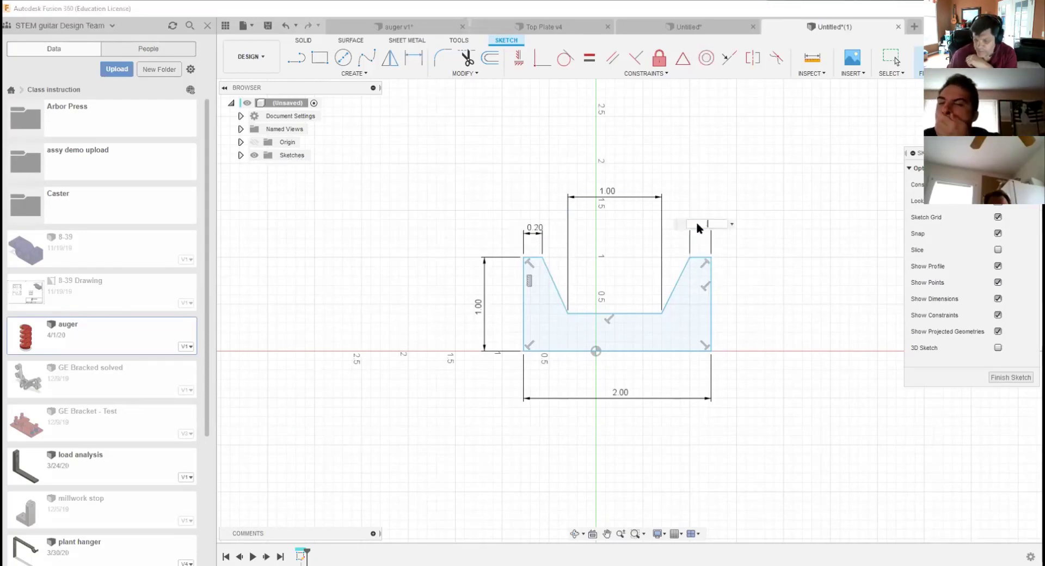
type(".2")
key("Return")
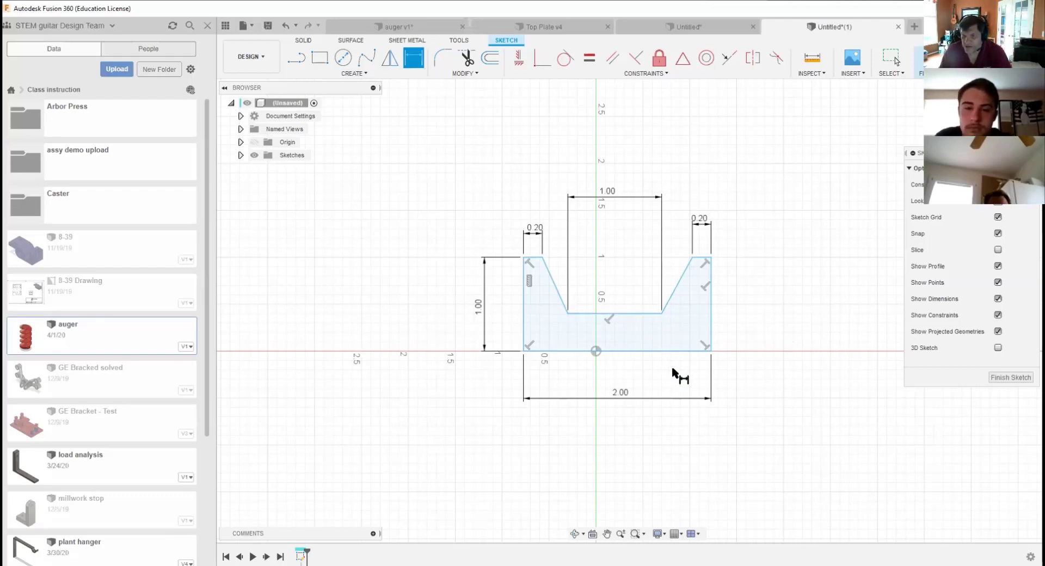
Step: Dimension the horizontal distance from the notch floor's right end to the outline's lower right corner as 0.5 in
left_click(662, 314)
left_click(712, 351)
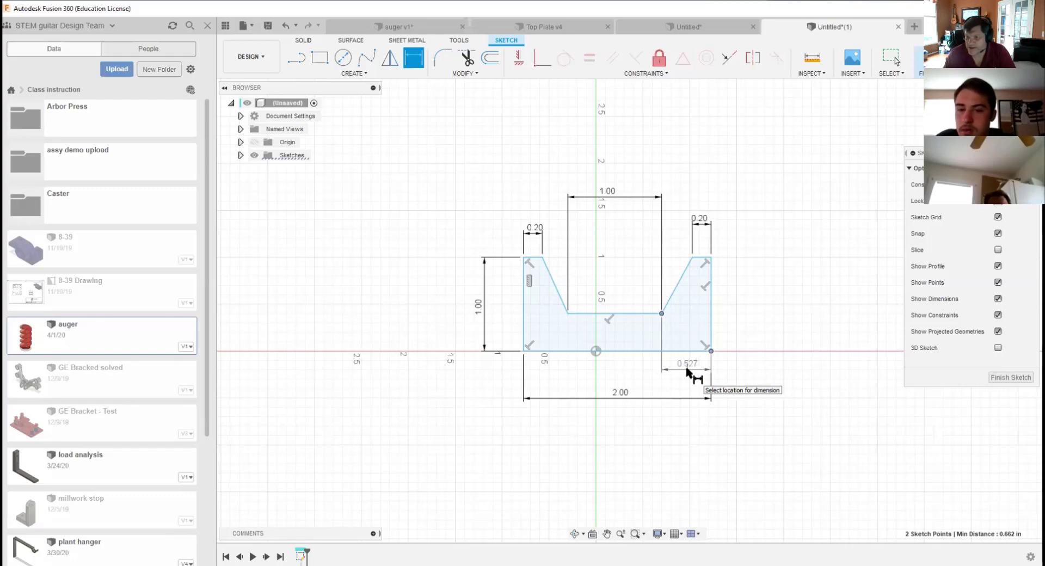
left_click(688, 373)
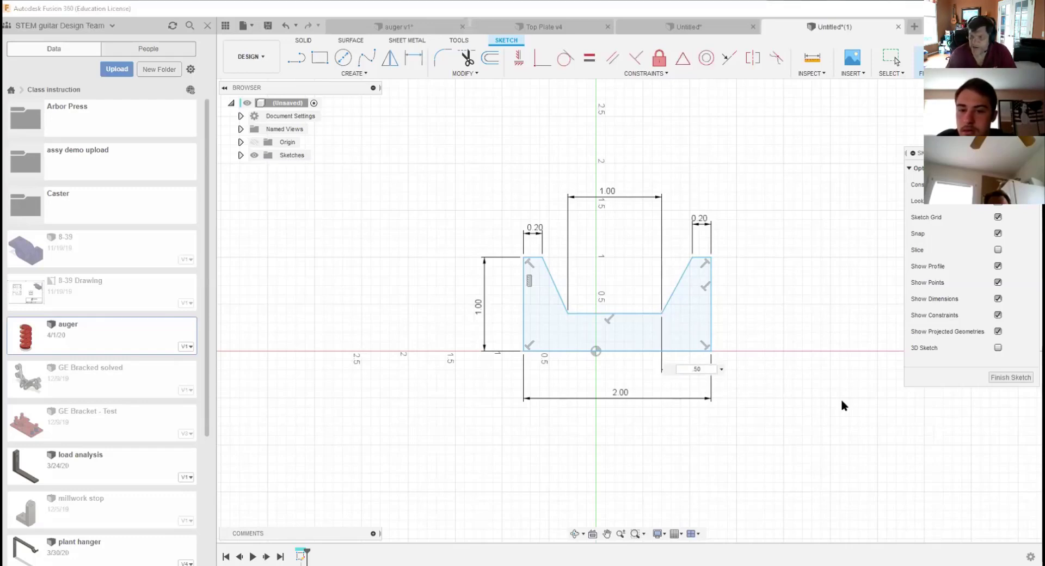
type("0.5")
key("Return")
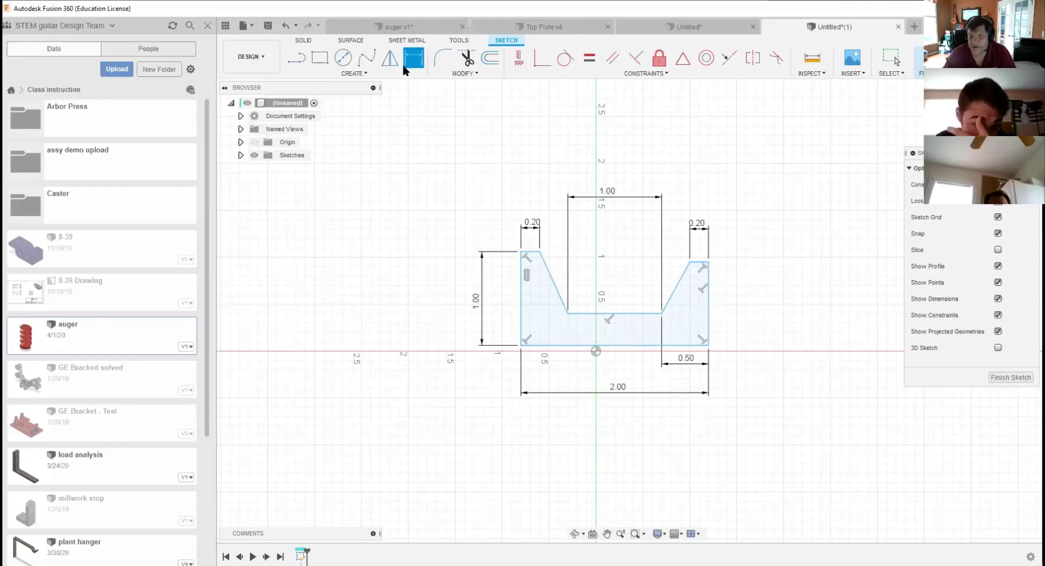
Step: Dimension the outline's right vertical edge to 1 in and finish the sketch
left_click(706, 295)
left_click(744, 293)
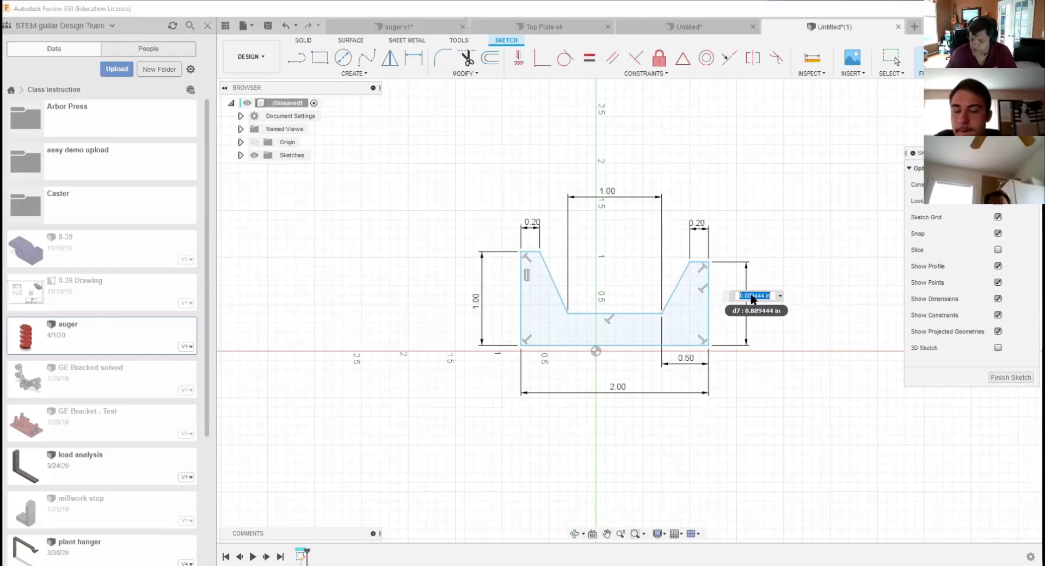
type("1")
key("Return")
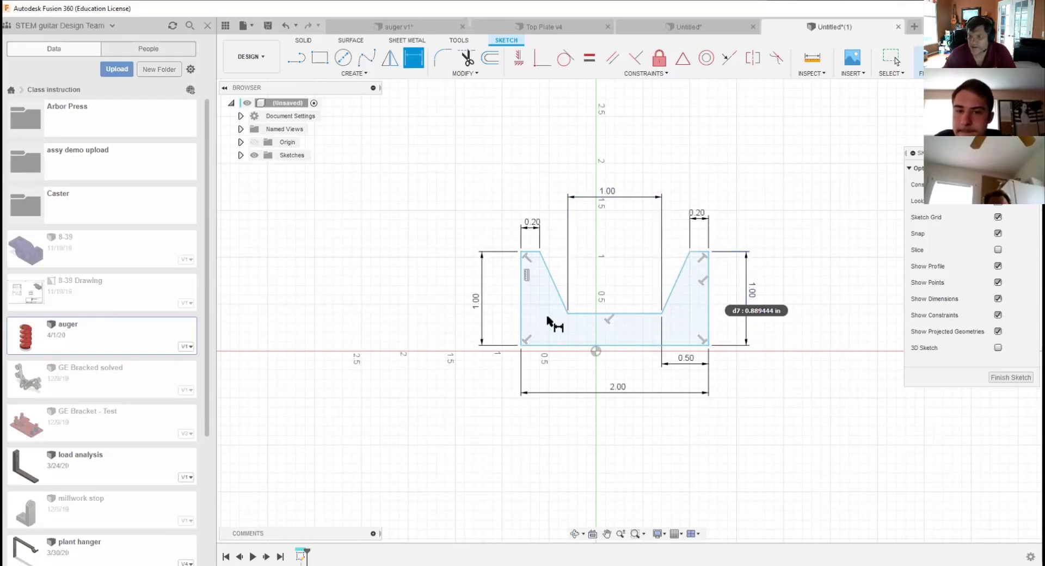
left_click(934, 59)
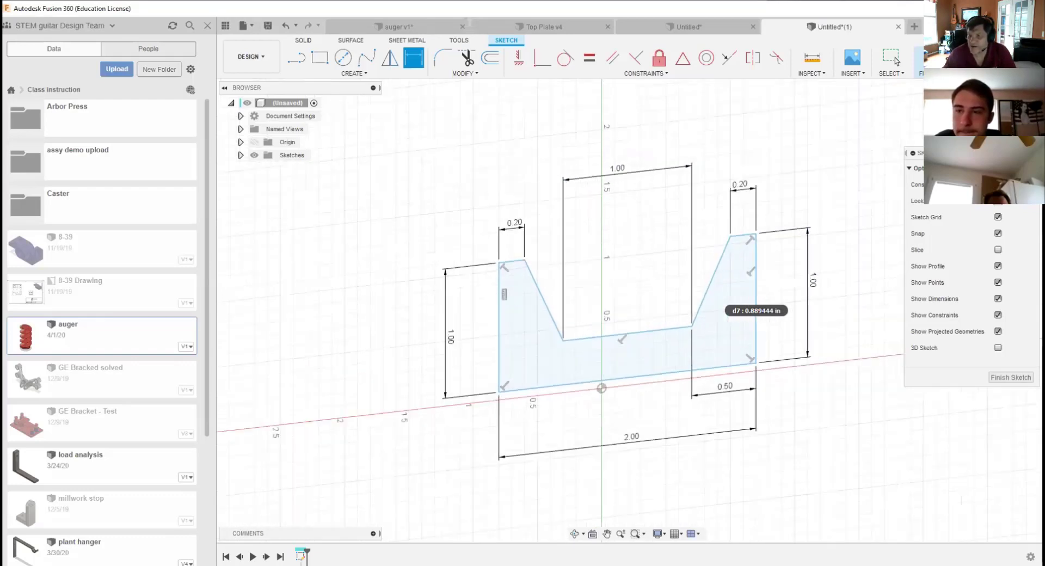
Step: Start a new sketch on the horizontal origin plane, perpendicular to the notched profile
scroll(756, 333, "down", 8)
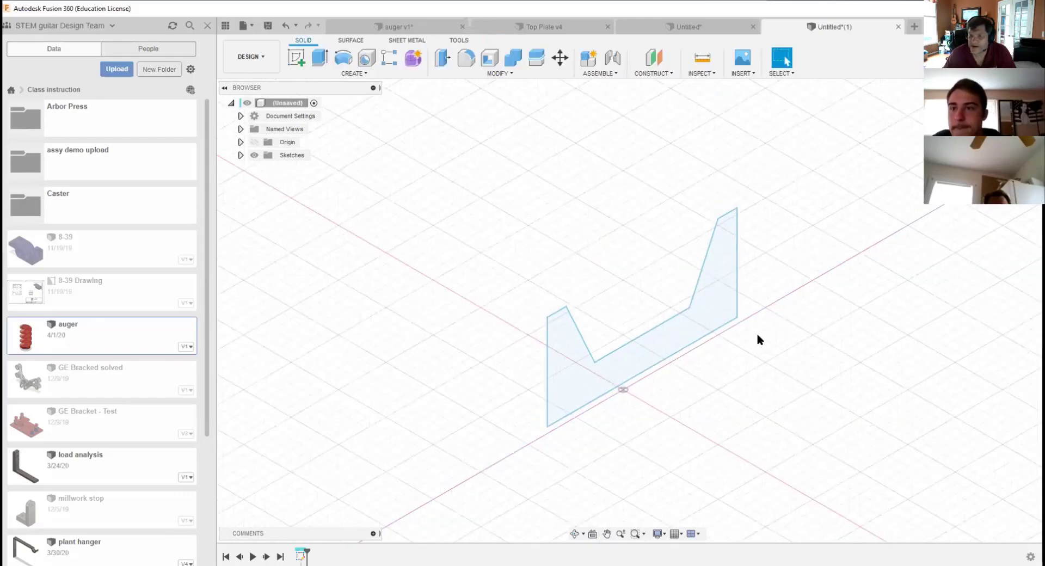
mouse_move(773, 333)
middle_mouse_down()
mouse_move(782, 331)
mouse_move(575, 314)
middle_mouse_up()
scroll(582, 313, "down", 2)
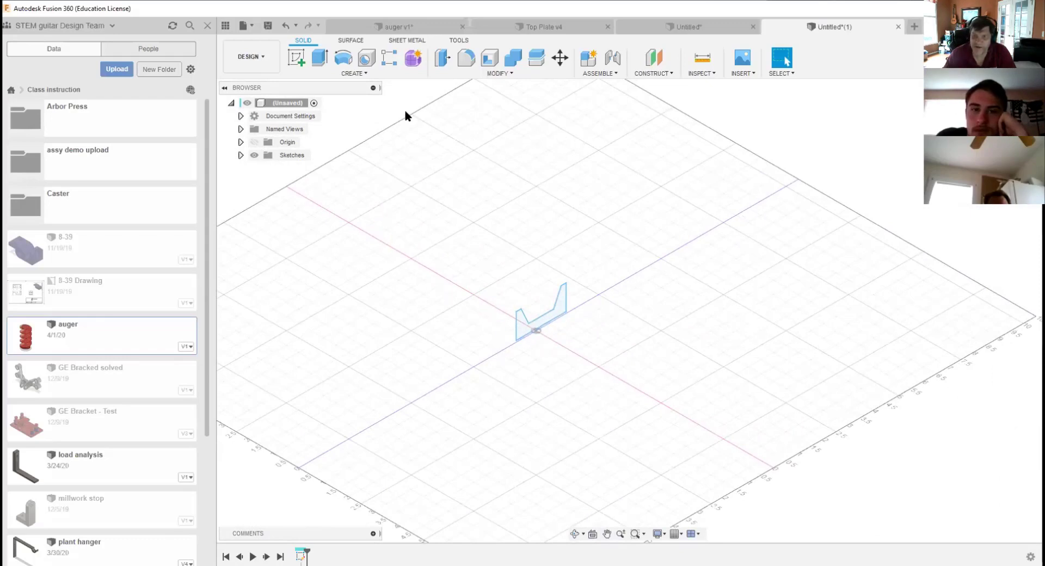
left_click(295, 57)
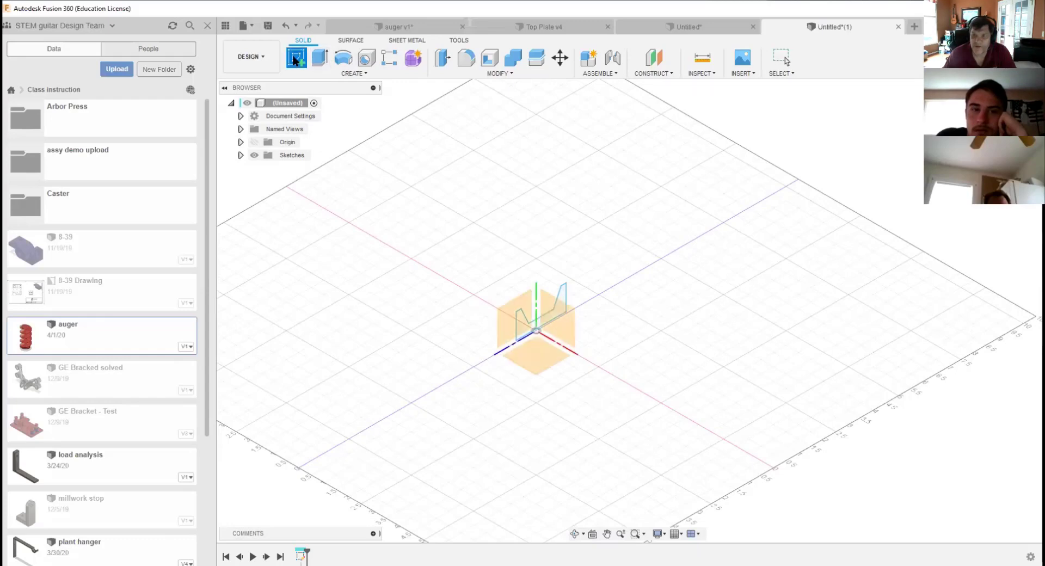
left_click(534, 358)
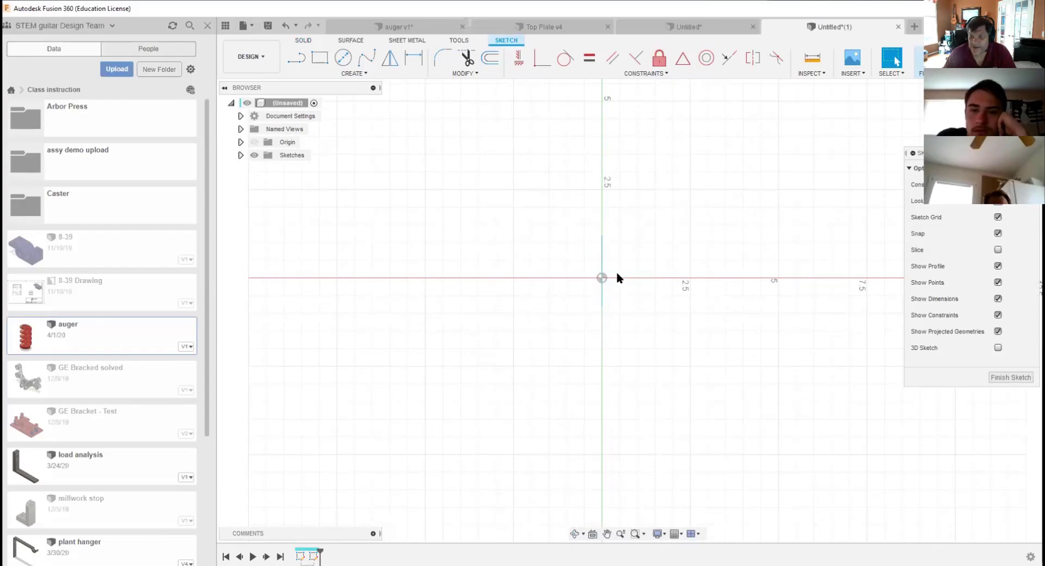
Step: Draw a C-shaped six-point fit spline from the origin, curving around and back past the vertical axis, and finish the sketch
scroll(599, 250, "up", 5)
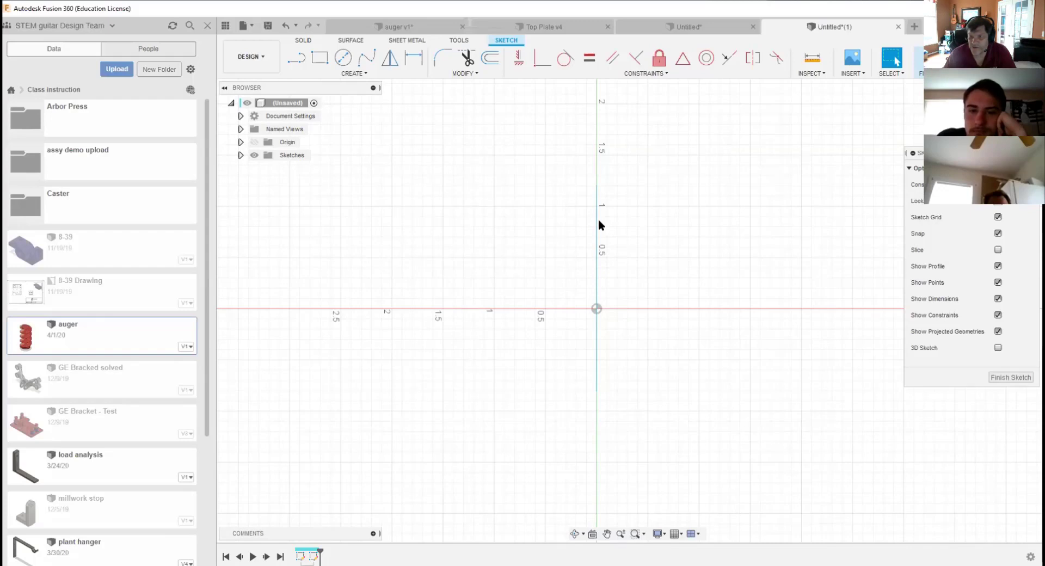
scroll(648, 273, "down", 5)
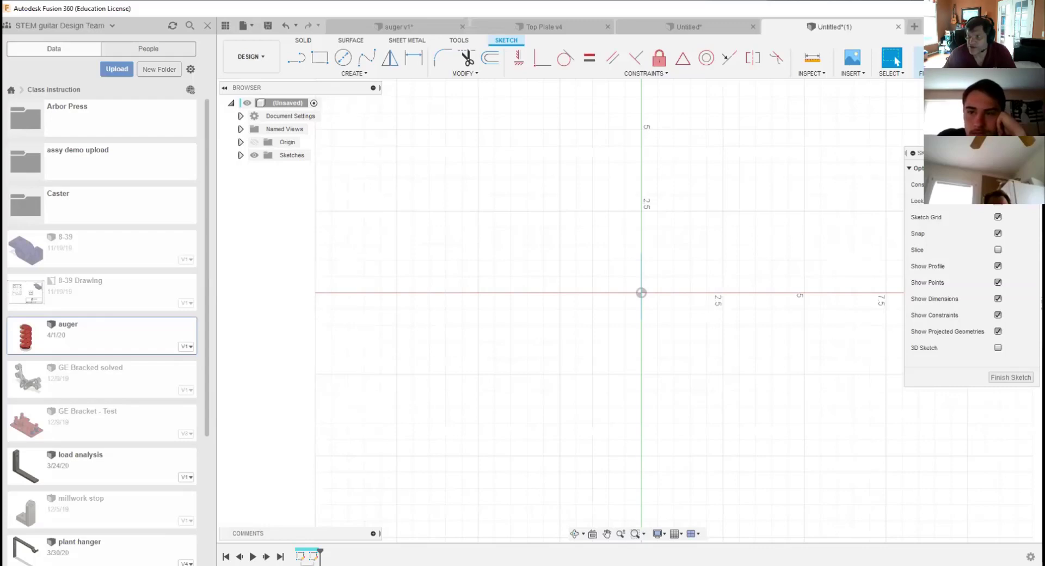
middle_click_drag(629, 311, 657, 320, "shift")
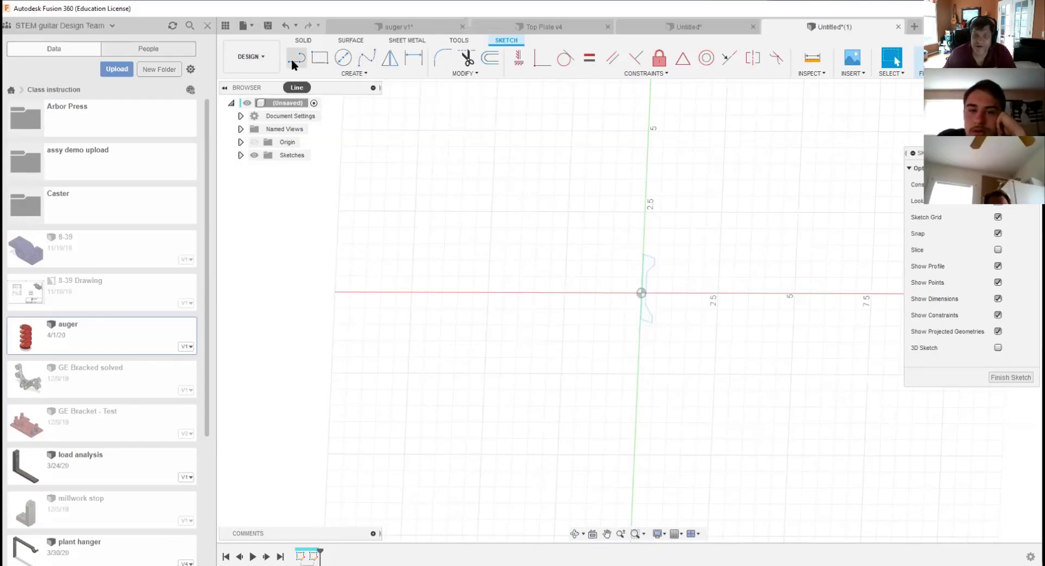
left_click(365, 56)
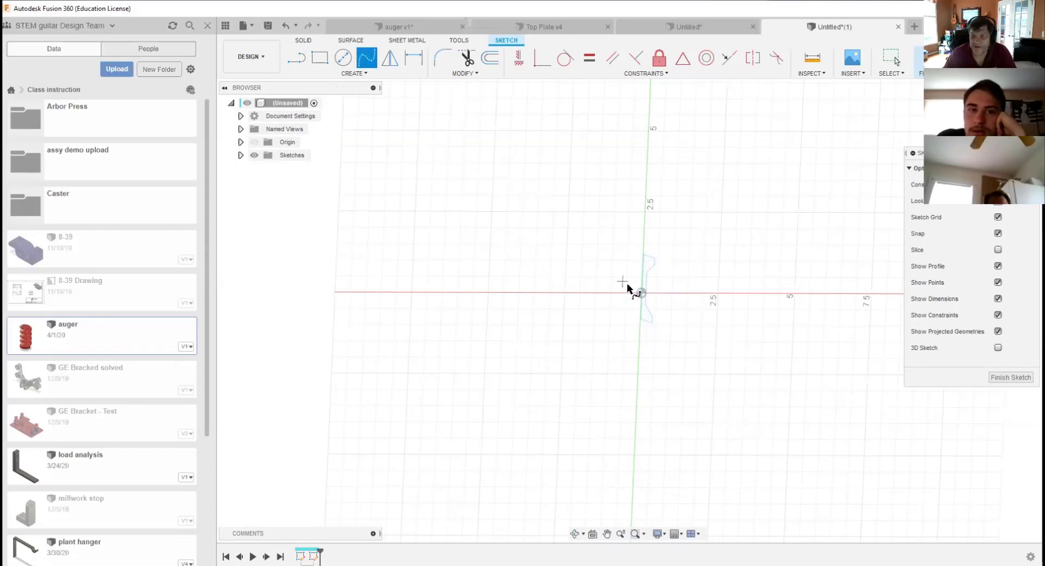
left_click(641, 293)
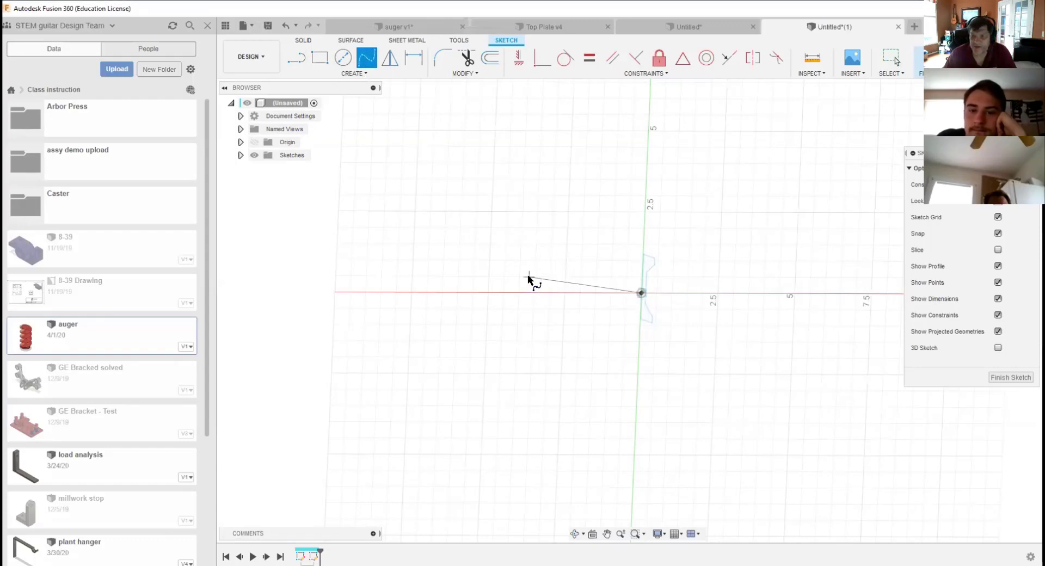
left_click(503, 293)
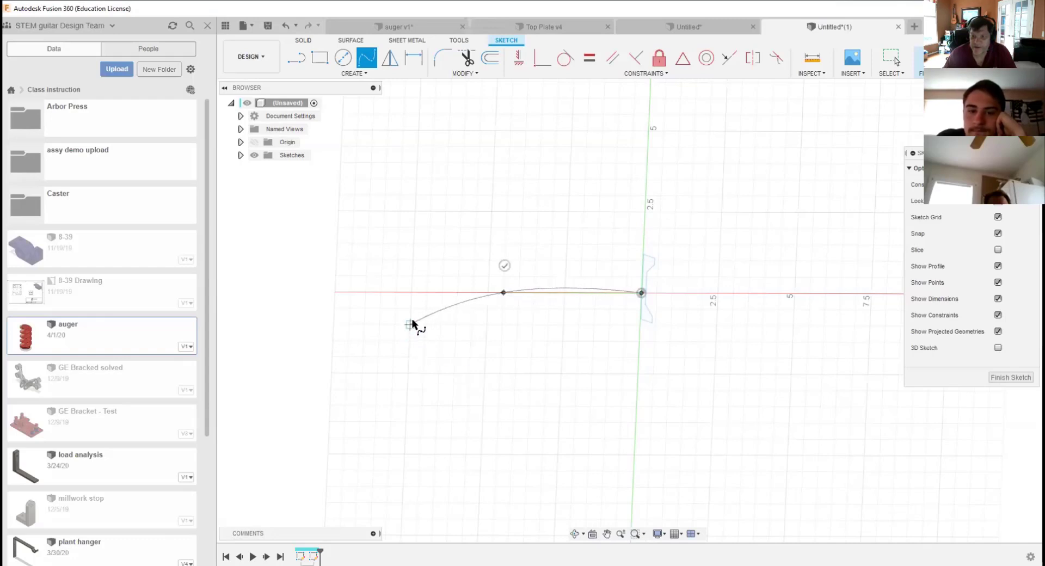
left_click(415, 314)
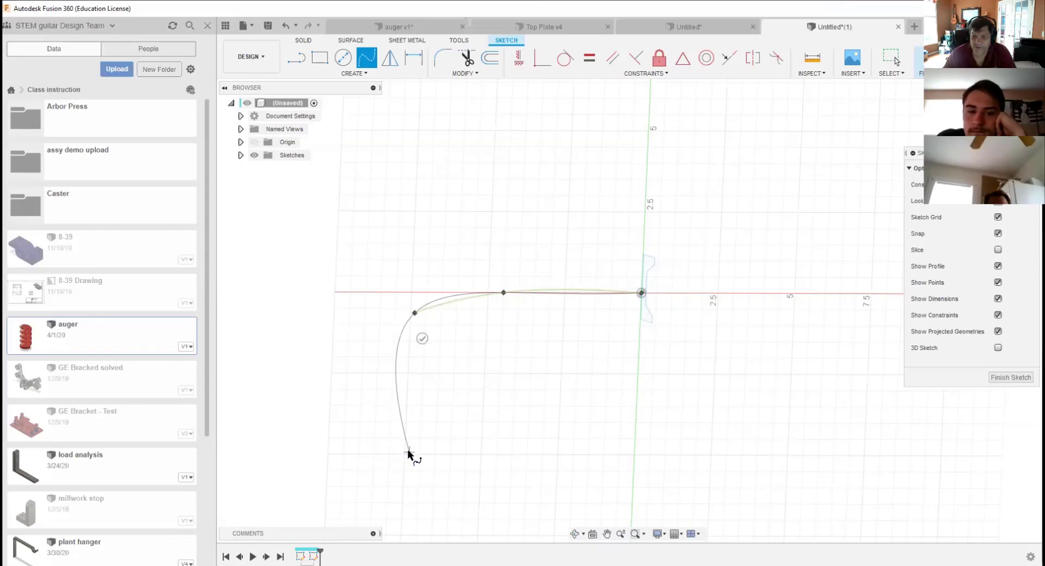
left_click(377, 463)
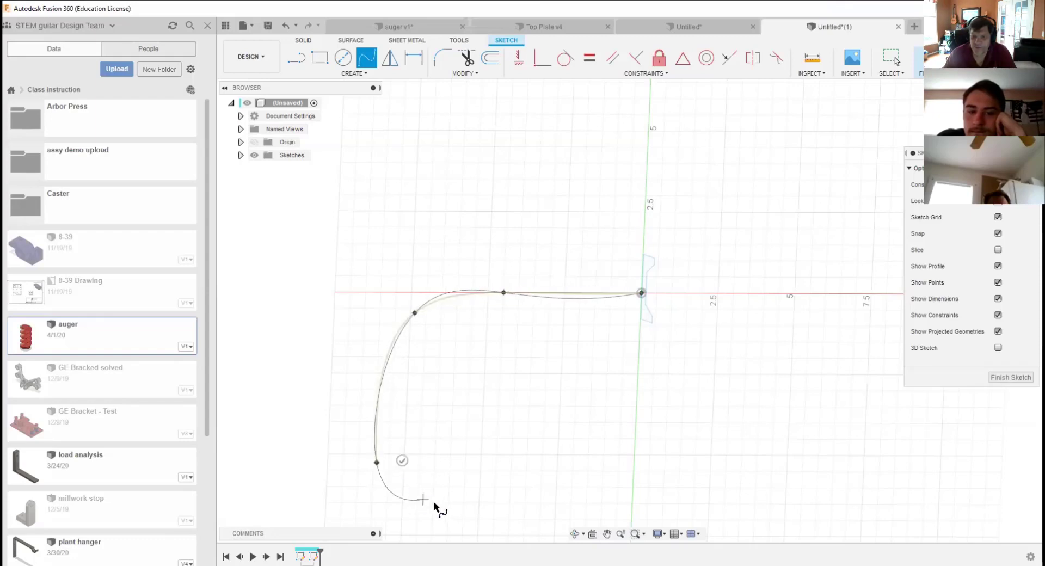
left_click(503, 532)
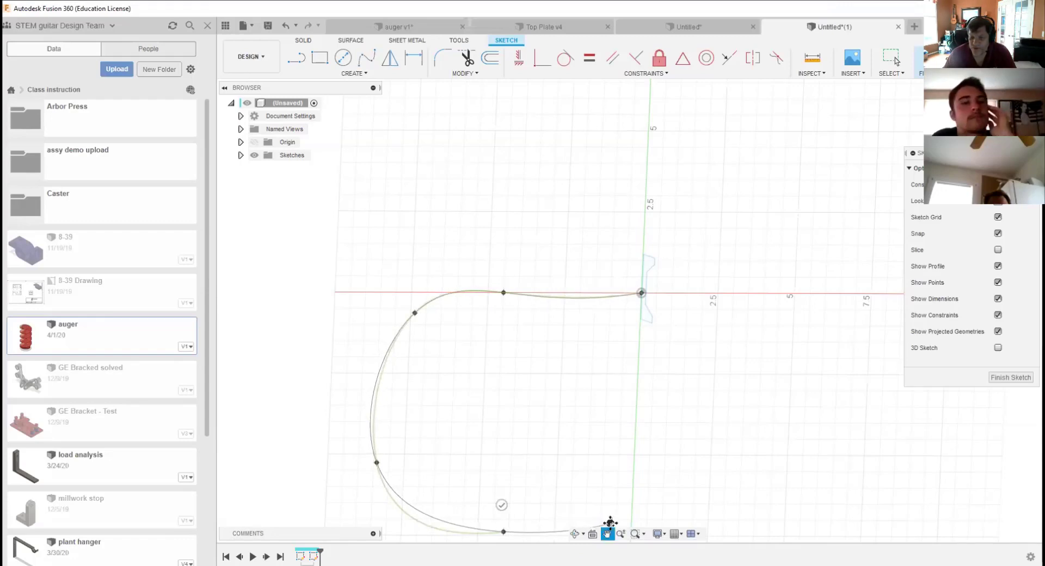
middle_click_drag(611, 526, 560, 367)
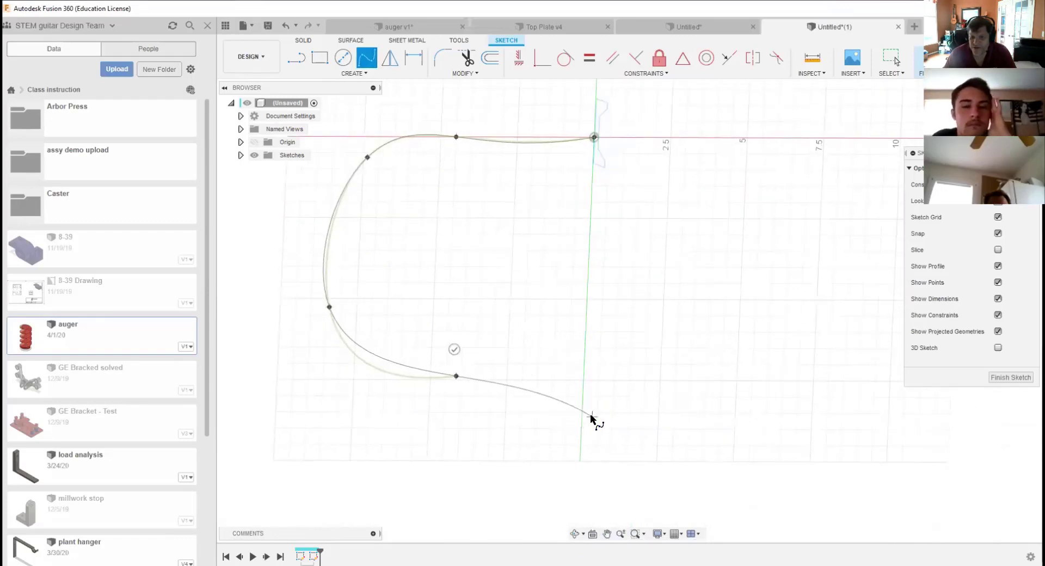
right_click(630, 409)
left_click(661, 404)
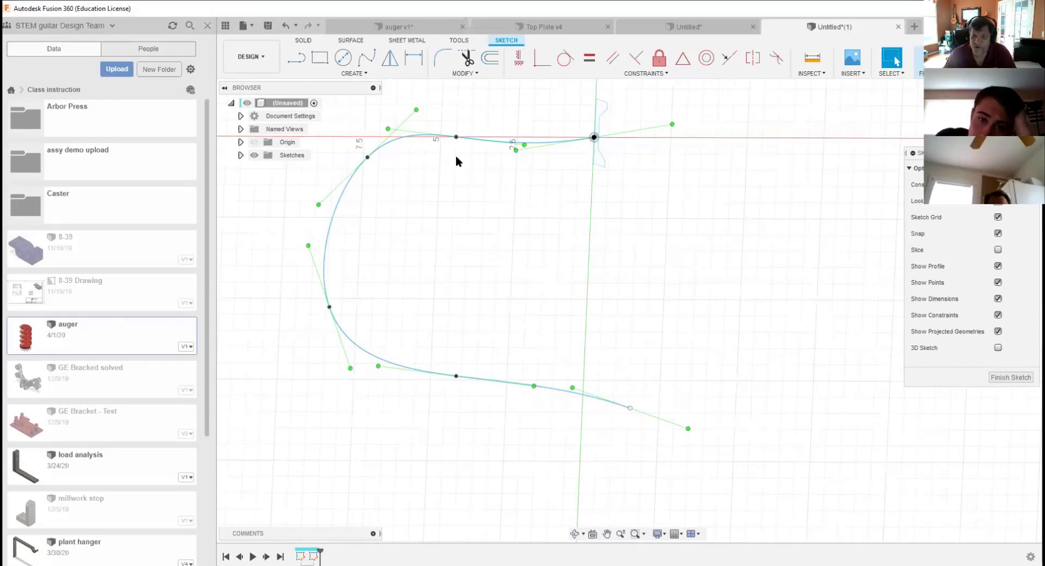
left_click(925, 57)
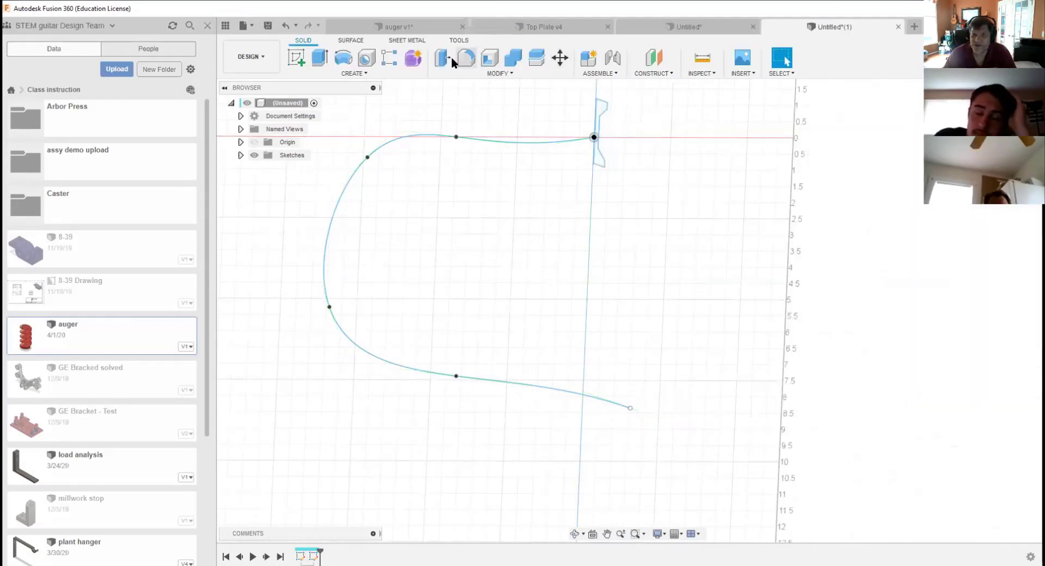
left_click(361, 72)
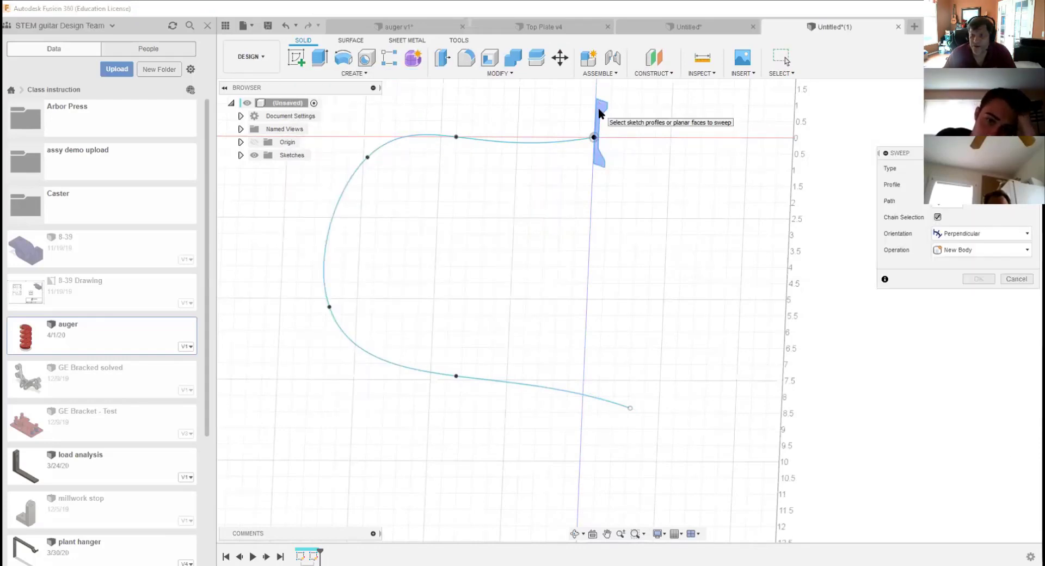
left_click(622, 122)
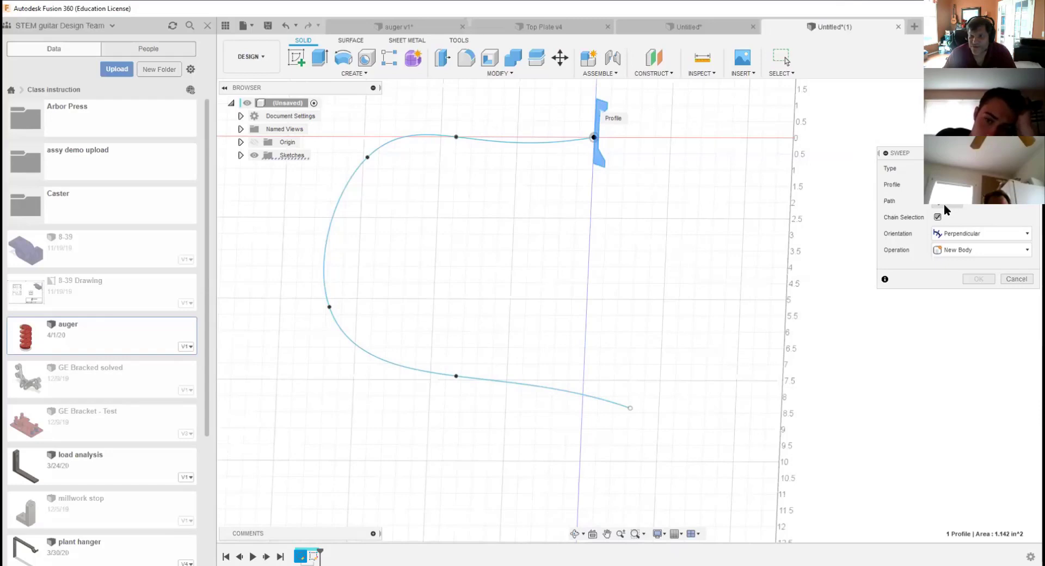
left_click(946, 207)
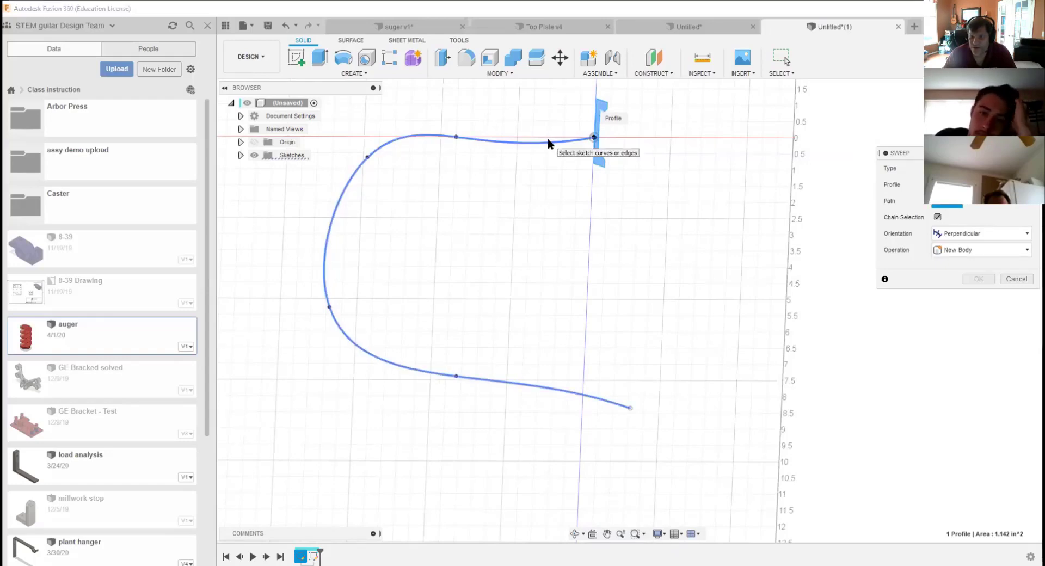
left_click(548, 144)
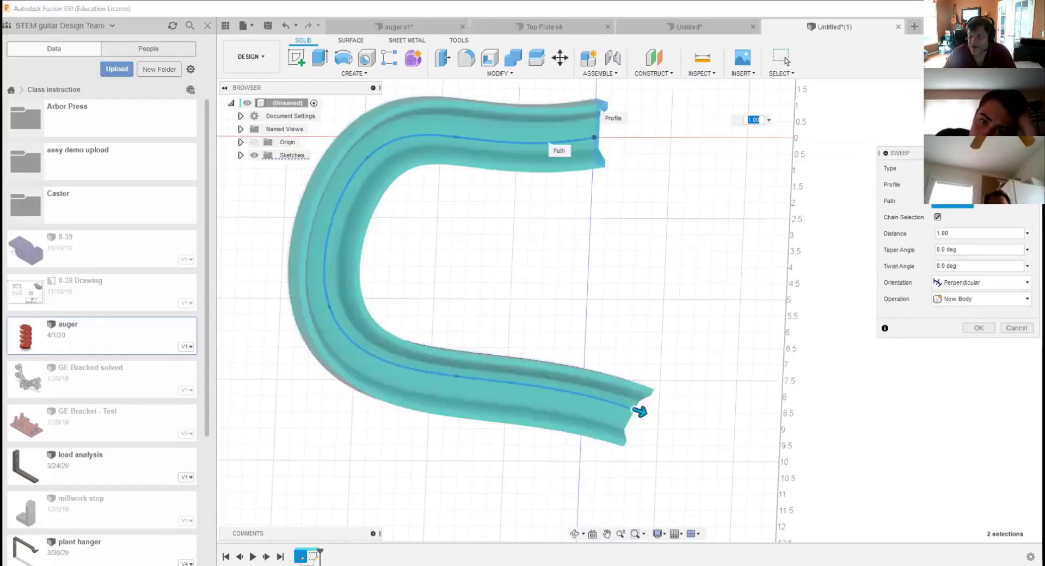
mouse_move(630, 311)
middle_mouse_down("shift")
mouse_move(588, 185)
mouse_move(506, 204)
middle_mouse_up("shift")
middle_click_drag(540, 373, 540, 415, "shift")
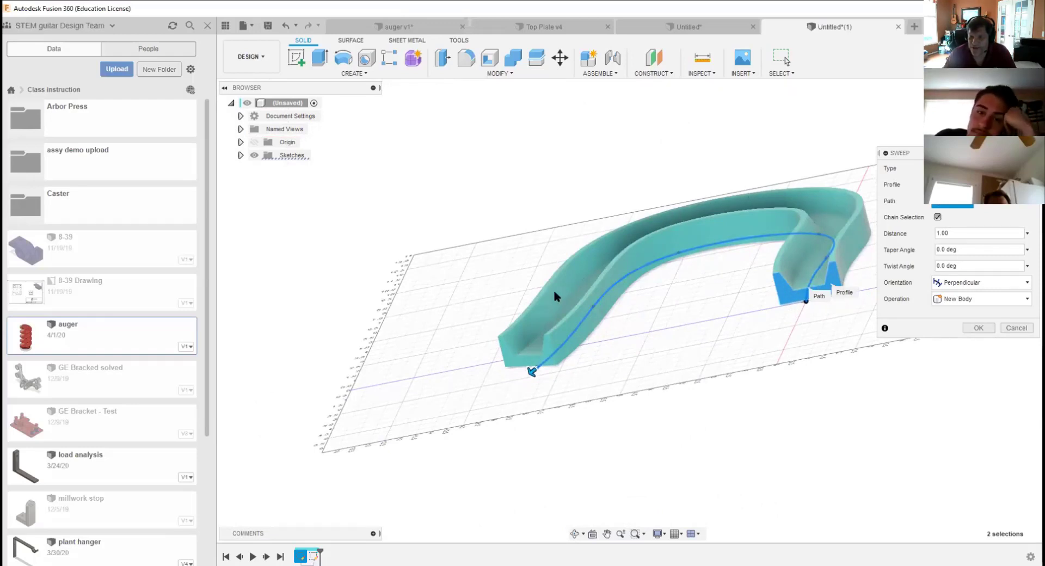
scroll(443, 343, "up", 3)
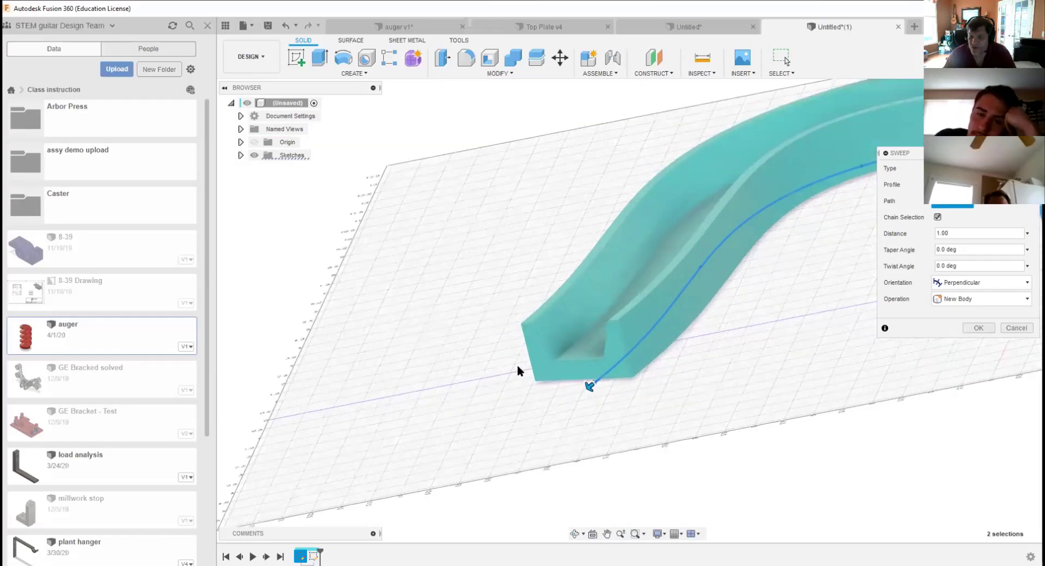
scroll(518, 369, "down", 5)
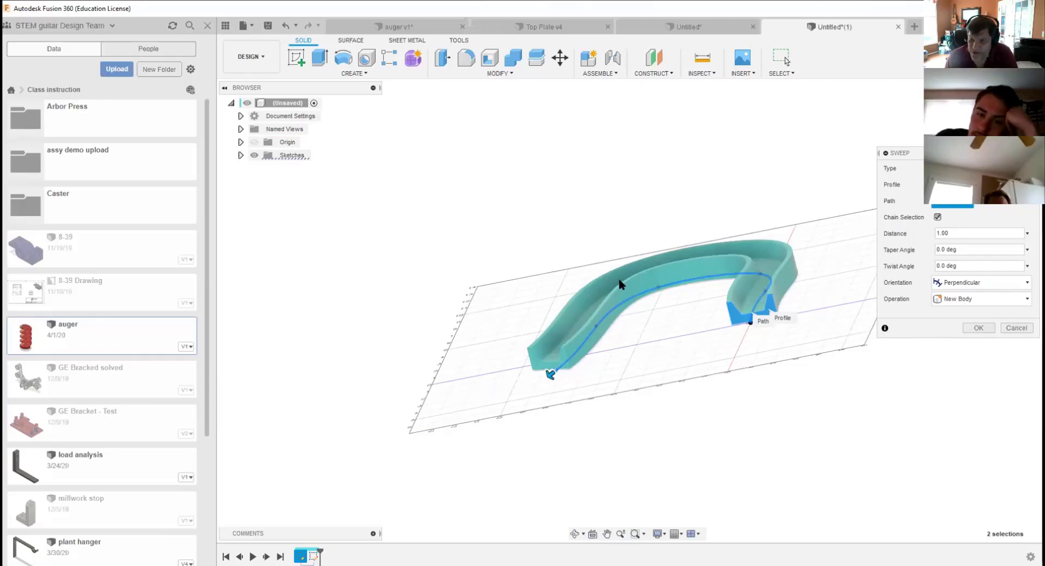
scroll(762, 326, "up", 3)
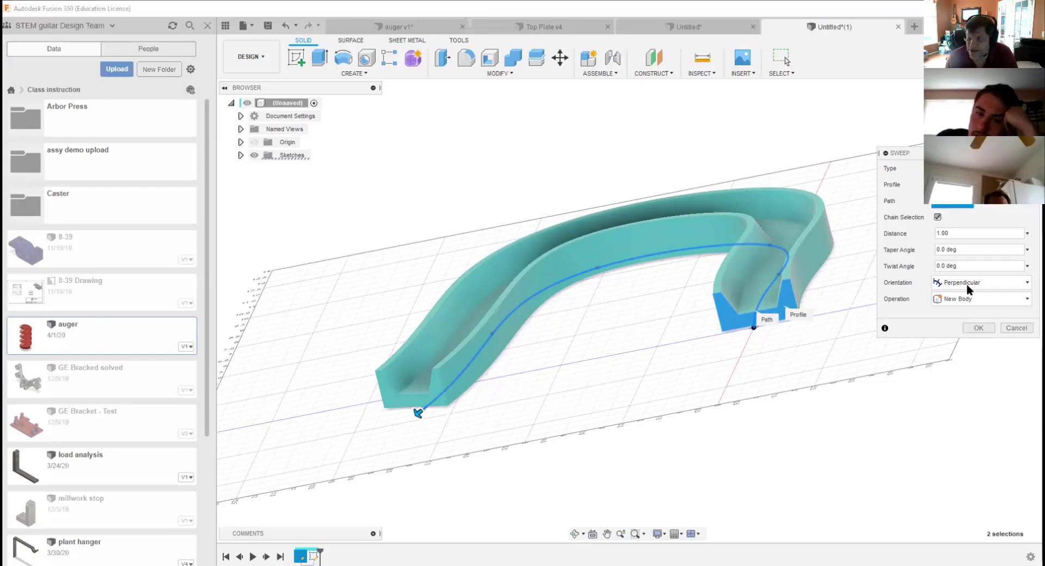
left_click(989, 284)
left_click(942, 309)
left_click(493, 335)
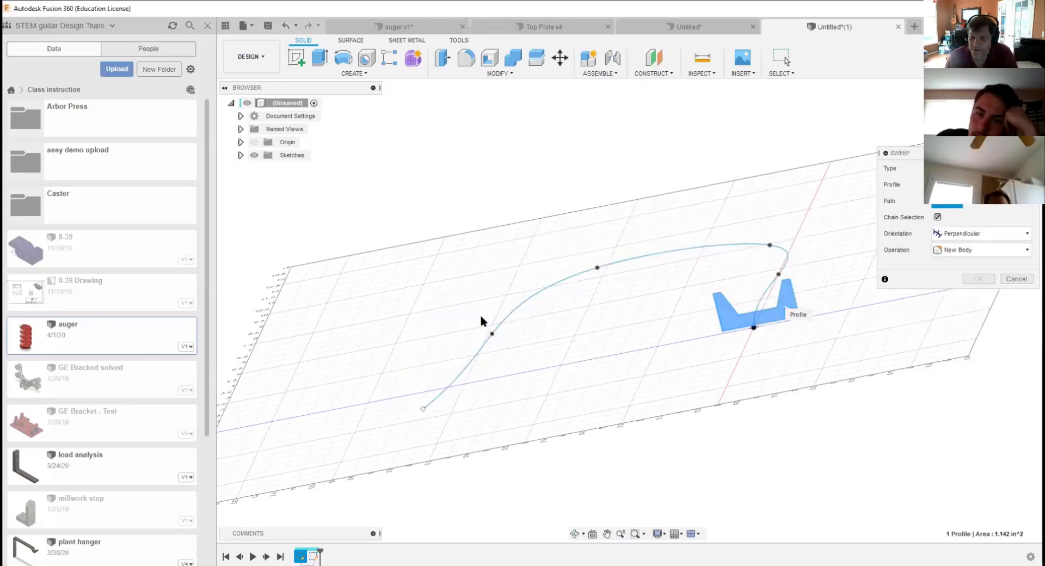
left_click(493, 333)
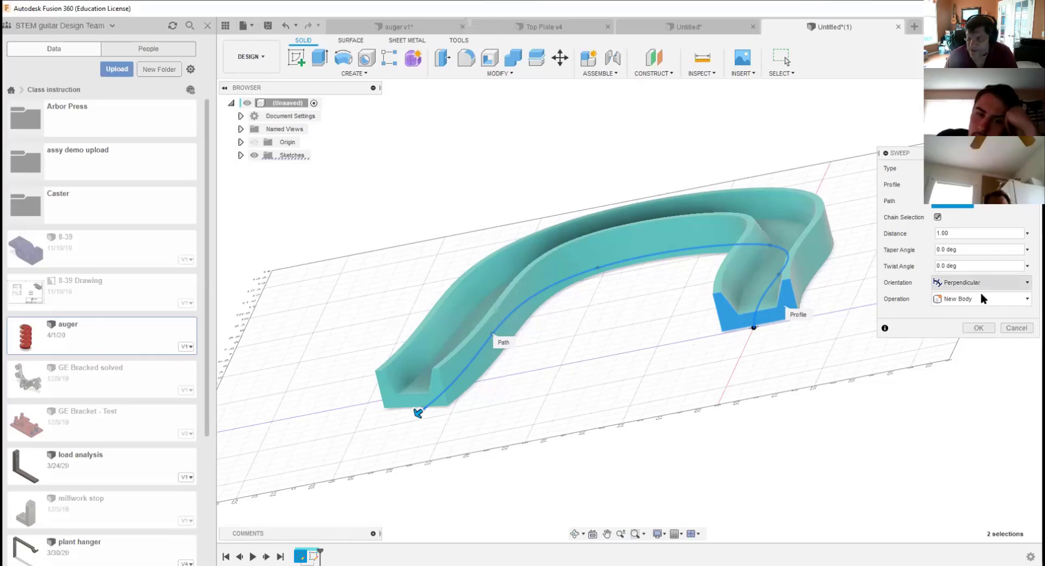
left_click(1016, 327)
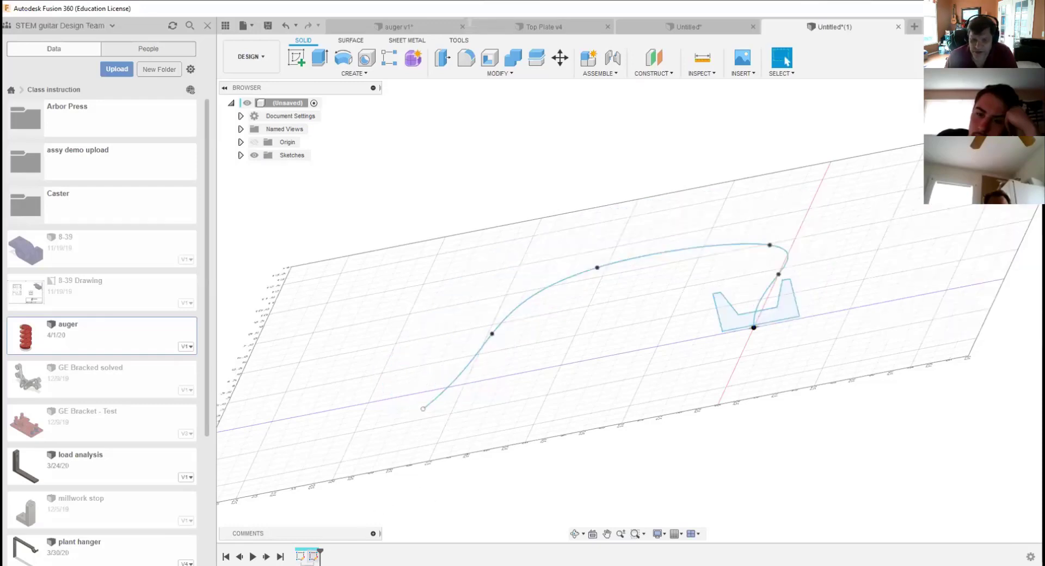
Step: Edit the spline path sketch and move the spline's free end to about X -1 in, Z 16 in, forming an S-curve
right_click(314, 555)
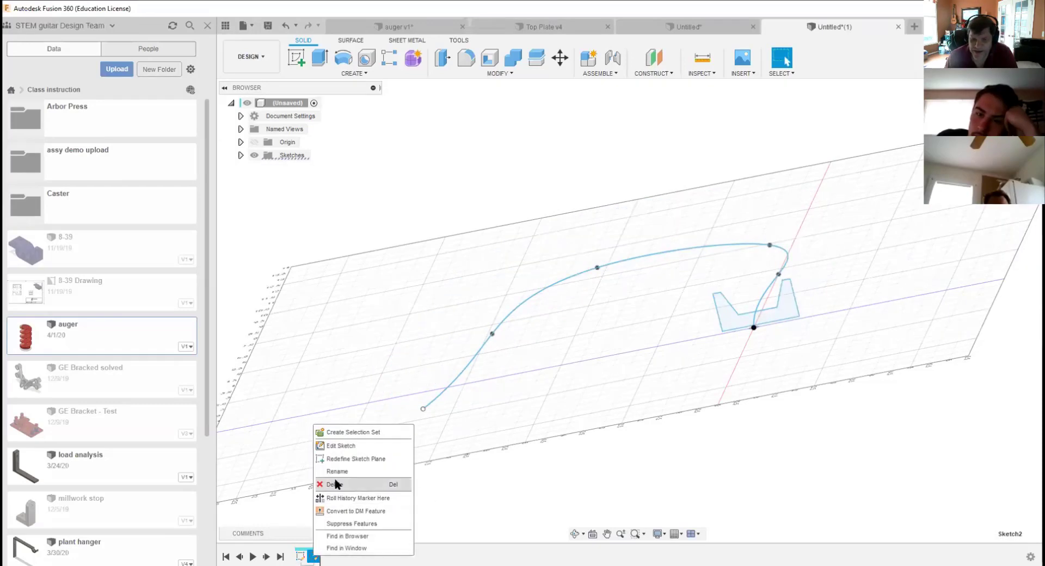
left_click(343, 445)
scroll(545, 308, "down", 1)
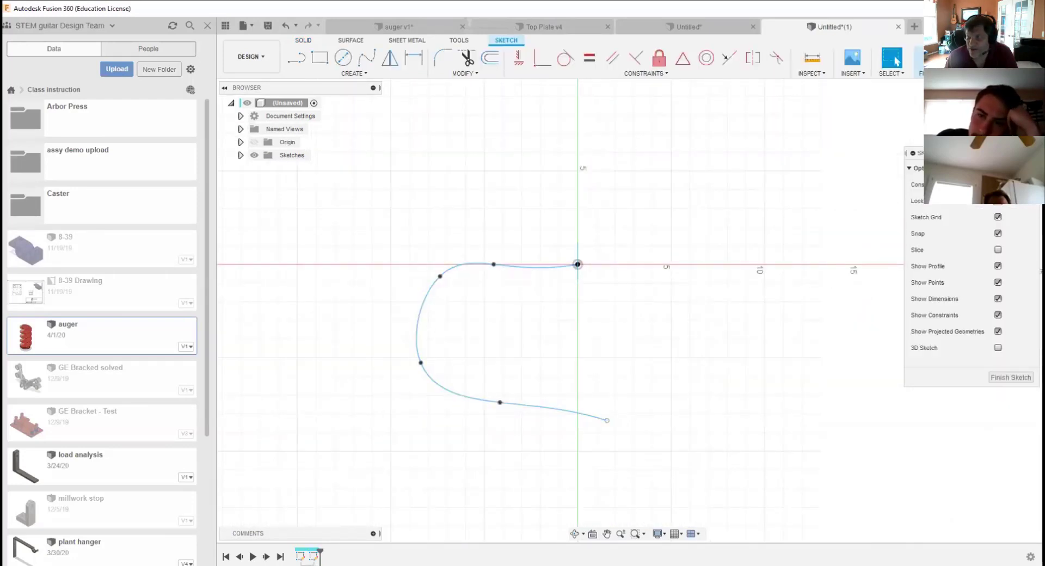
middle_click_drag(628, 373, 699, 355, "shift")
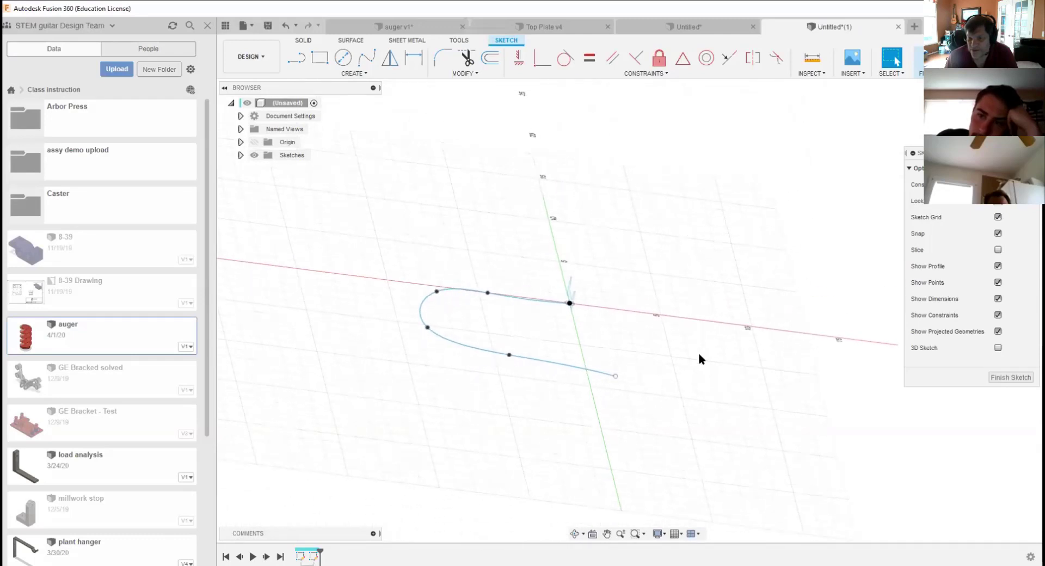
mouse_move(616, 375)
left_mouse_down()
mouse_move(621, 355)
mouse_move(630, 349)
mouse_move(639, 360)
left_mouse_up()
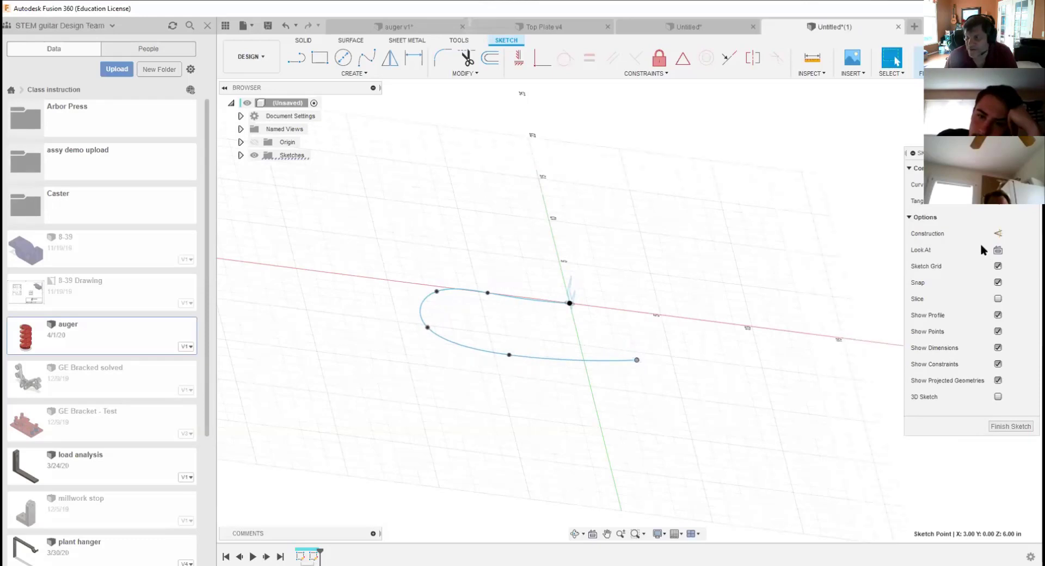
left_click(1005, 118)
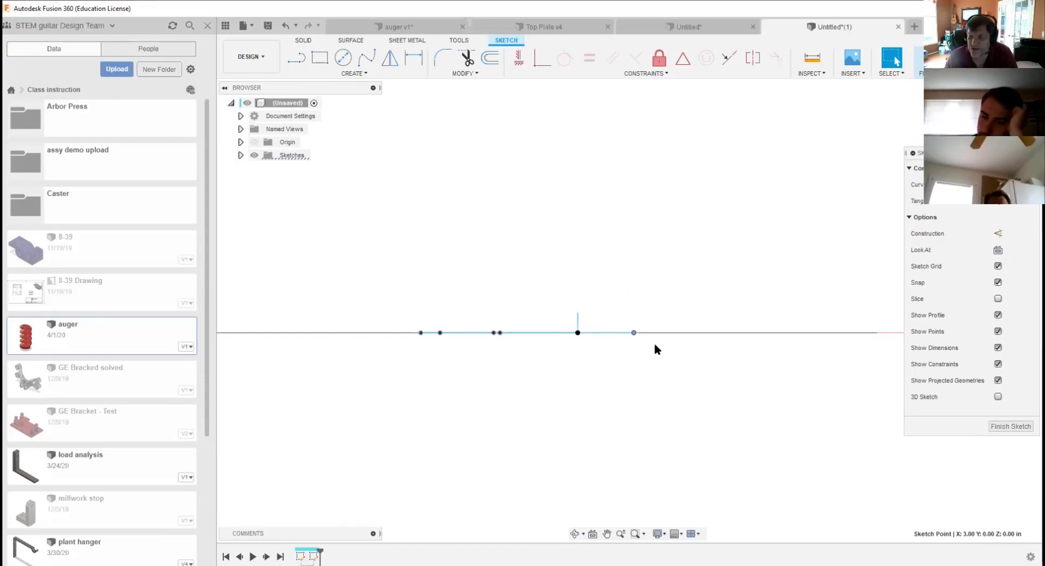
left_click(986, 94)
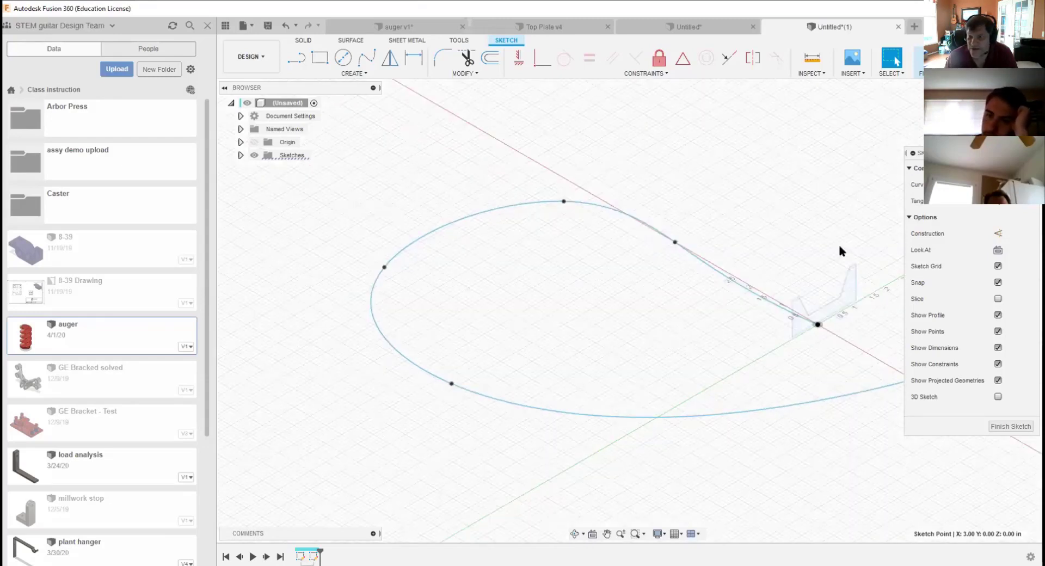
scroll(777, 377, "down", 5)
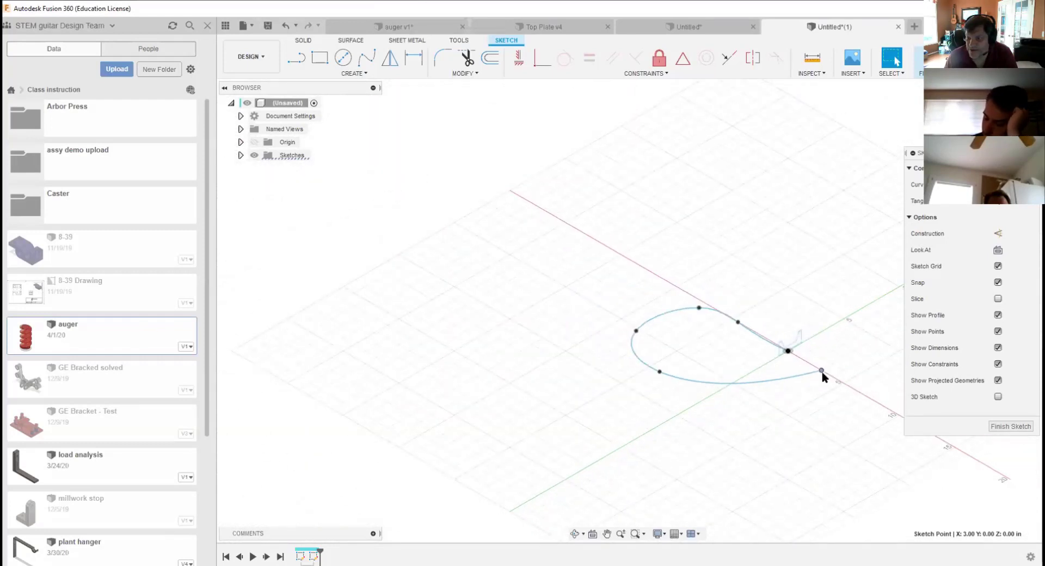
mouse_move(822, 370)
left_mouse_down()
mouse_move(730, 425)
mouse_move(642, 436)
mouse_move(614, 427)
mouse_move(599, 446)
left_mouse_up()
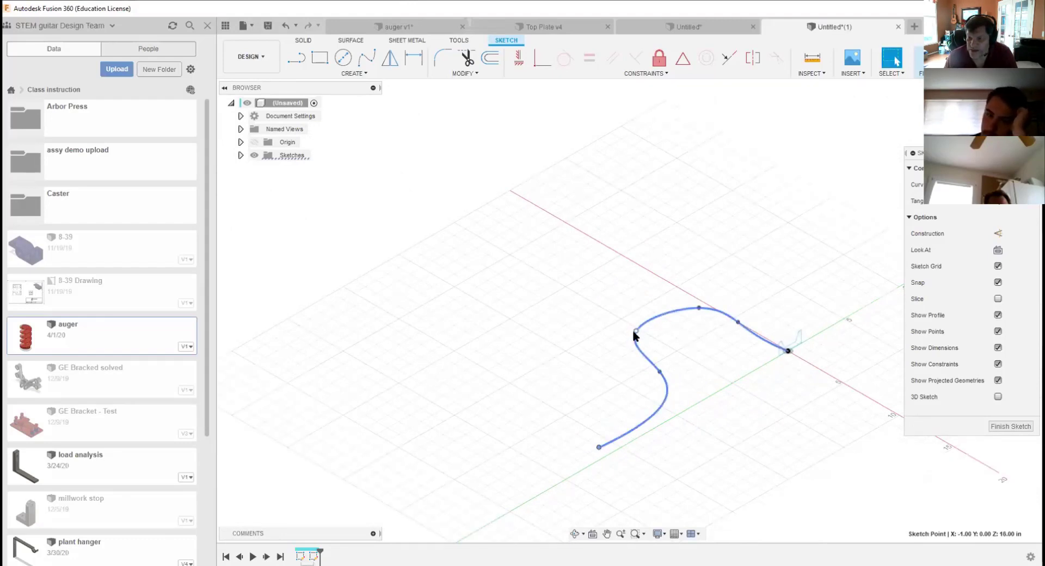
Step: Adjust the two fit points on the spline's first bend to about X -8.5, Z 5 in and X -7, Z 1.6 in, and finish the sketch
mouse_move(634, 336)
left_mouse_down()
mouse_move(623, 333)
mouse_move(651, 341)
mouse_move(639, 330)
left_mouse_up()
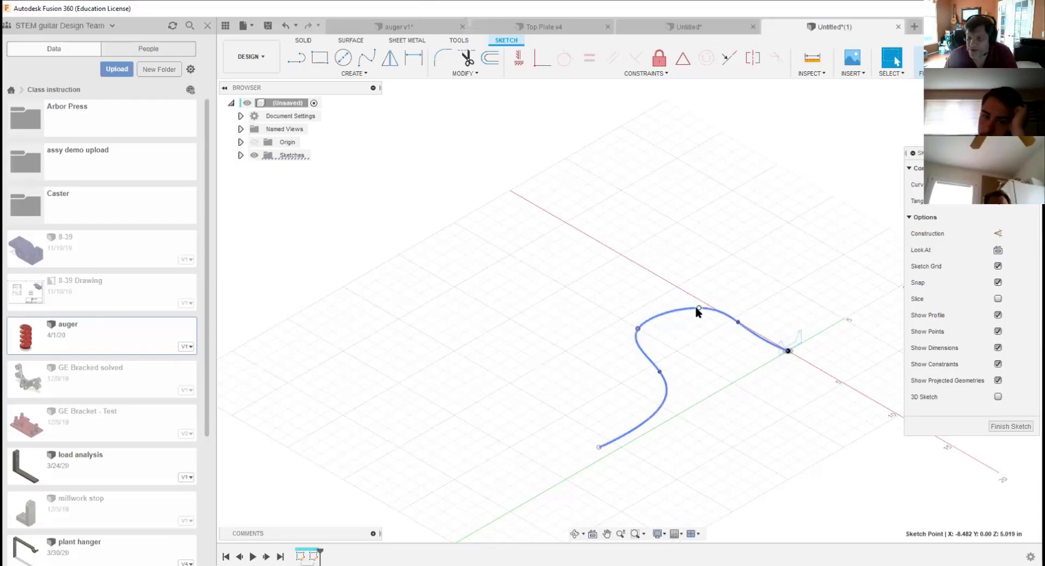
mouse_move(697, 310)
left_mouse_down()
mouse_move(709, 282)
mouse_move(695, 324)
mouse_move(690, 311)
left_mouse_up()
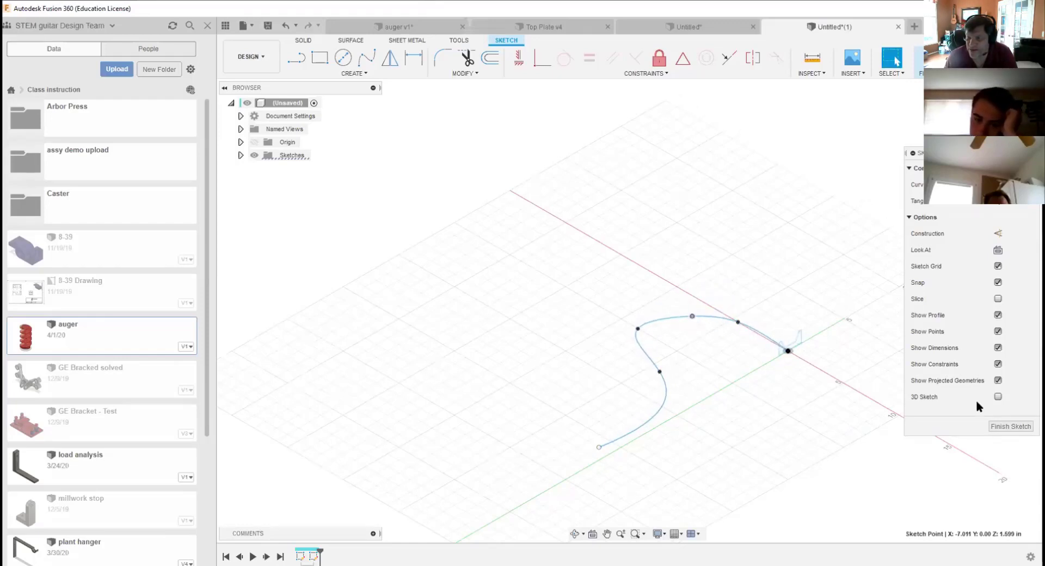
left_click(1008, 427)
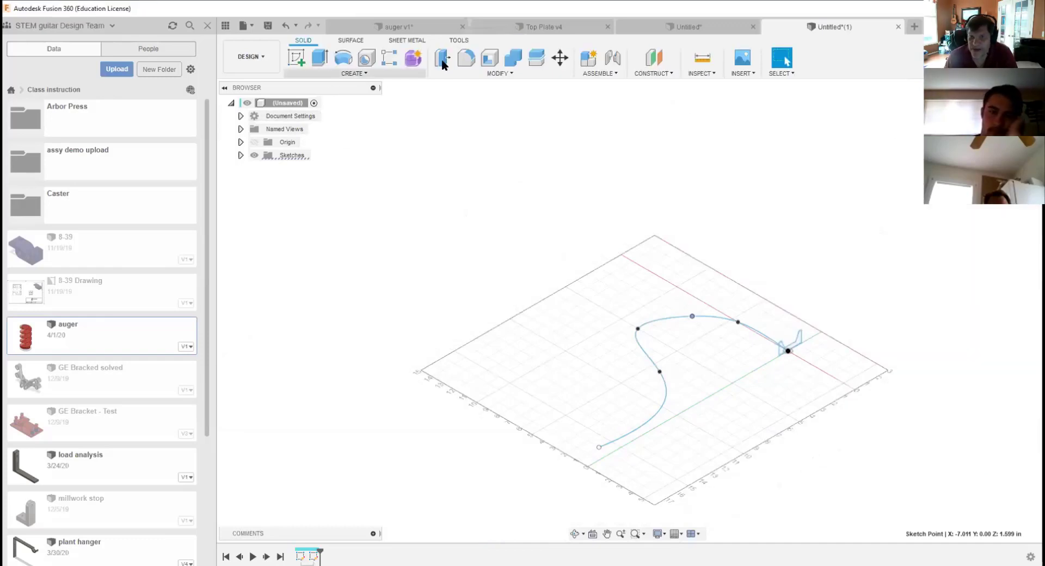
Step: Sweep the notched profile along the reshaped spline as a new body, at full distance with perpendicular orientation
left_click(358, 71)
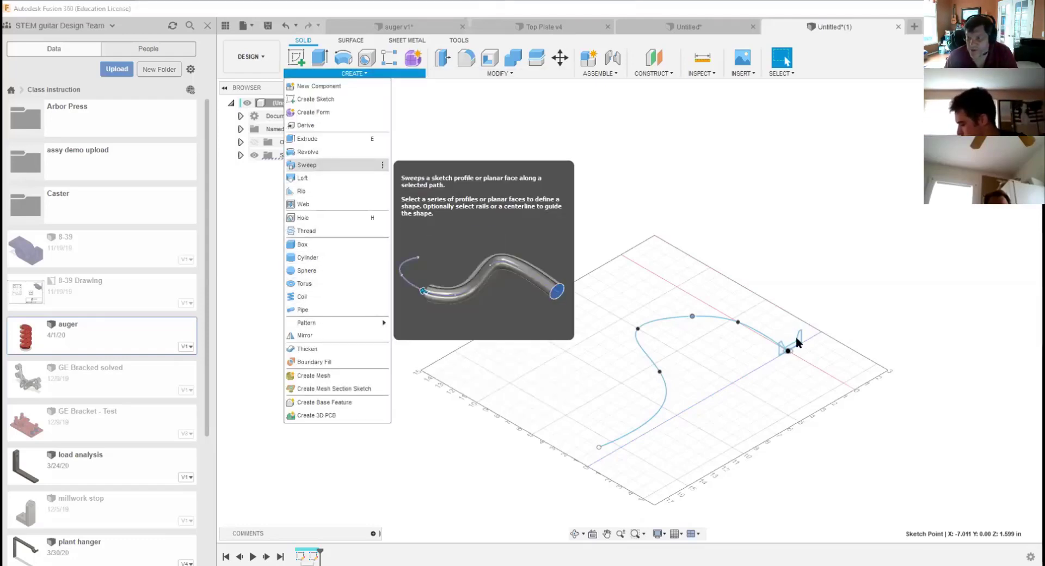
left_click(308, 165)
left_click(790, 344)
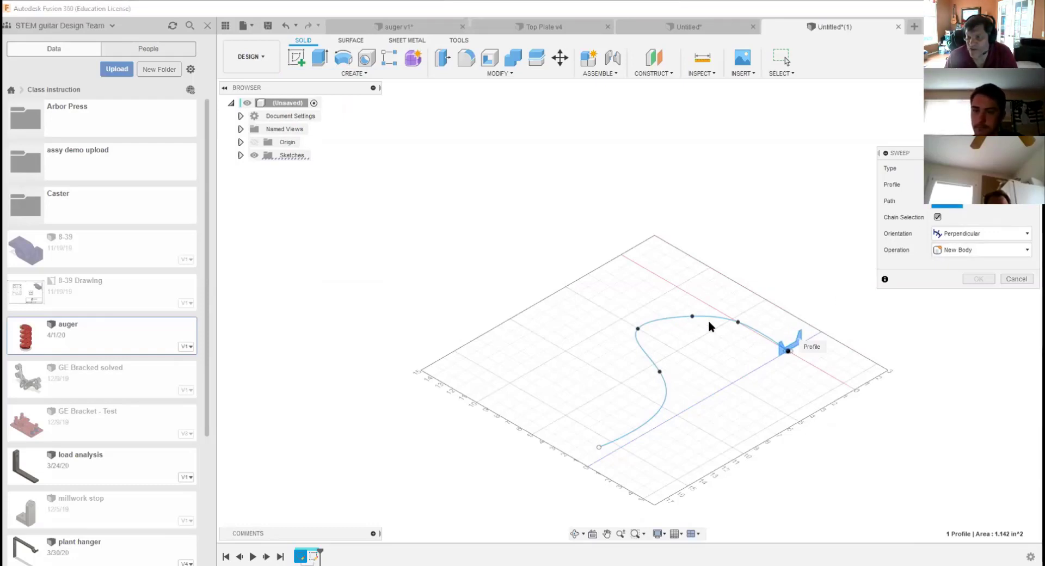
left_click(760, 333)
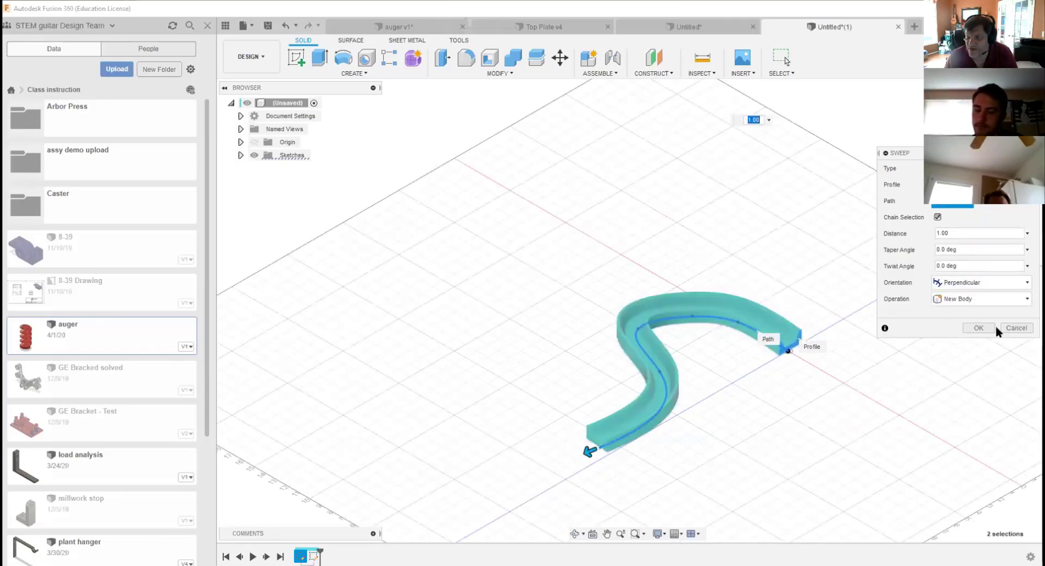
left_click(979, 329)
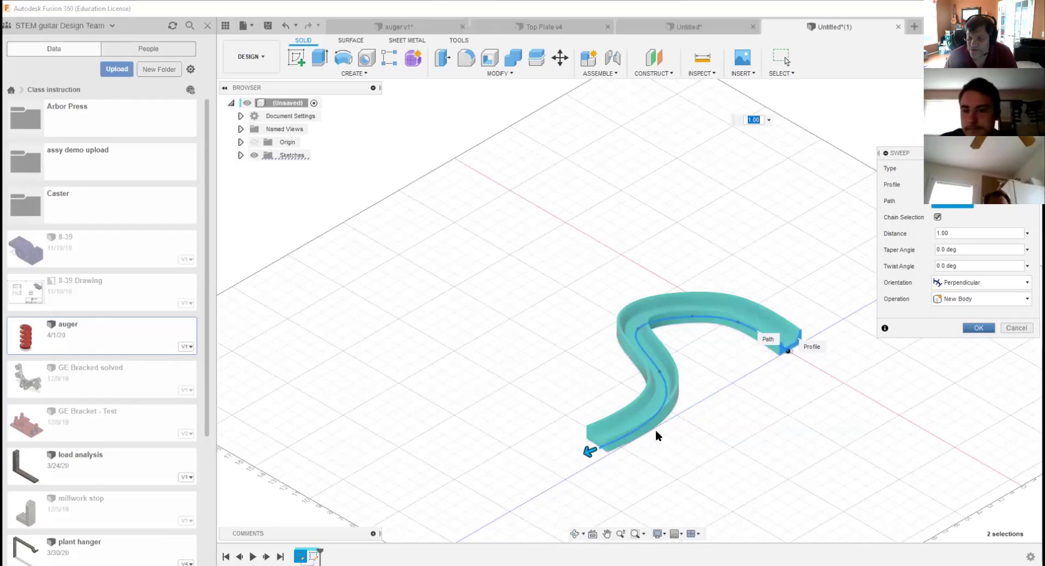
scroll(656, 430, "up", 5)
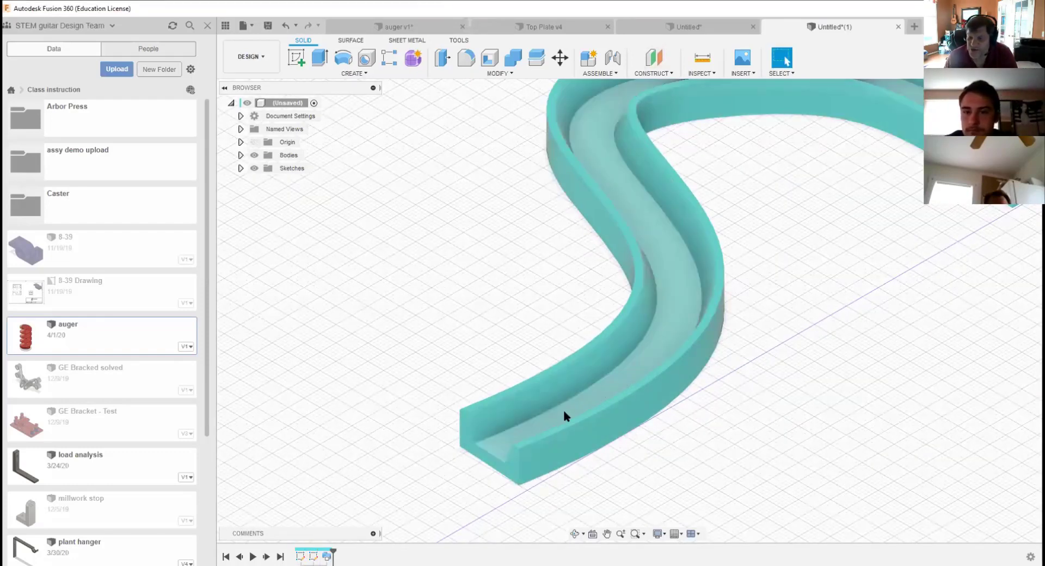
scroll(839, 340, "down", 3)
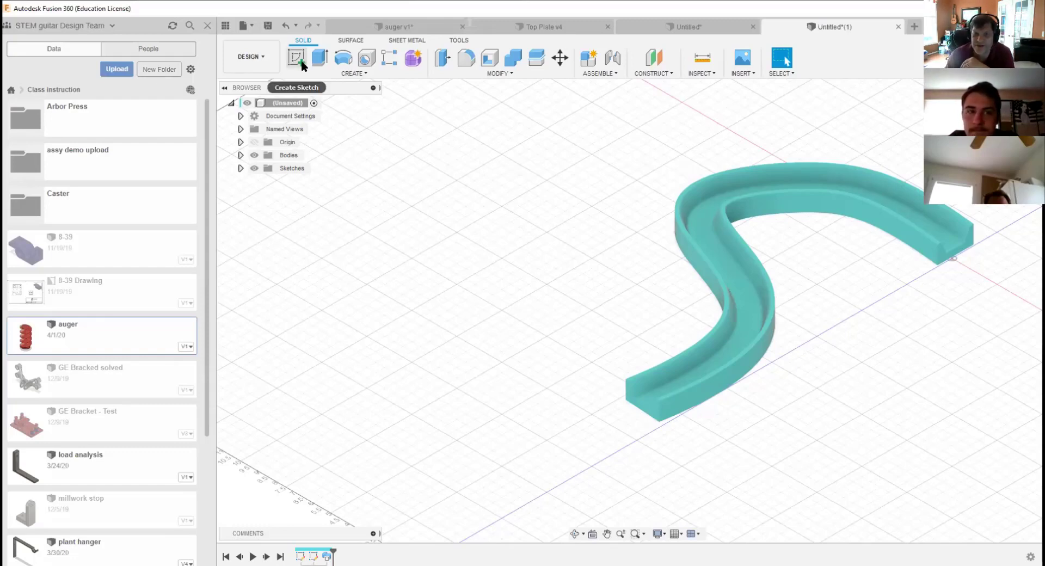
Step: Close the Top Plate v4 document
left_click(373, 75)
left_click(493, 166)
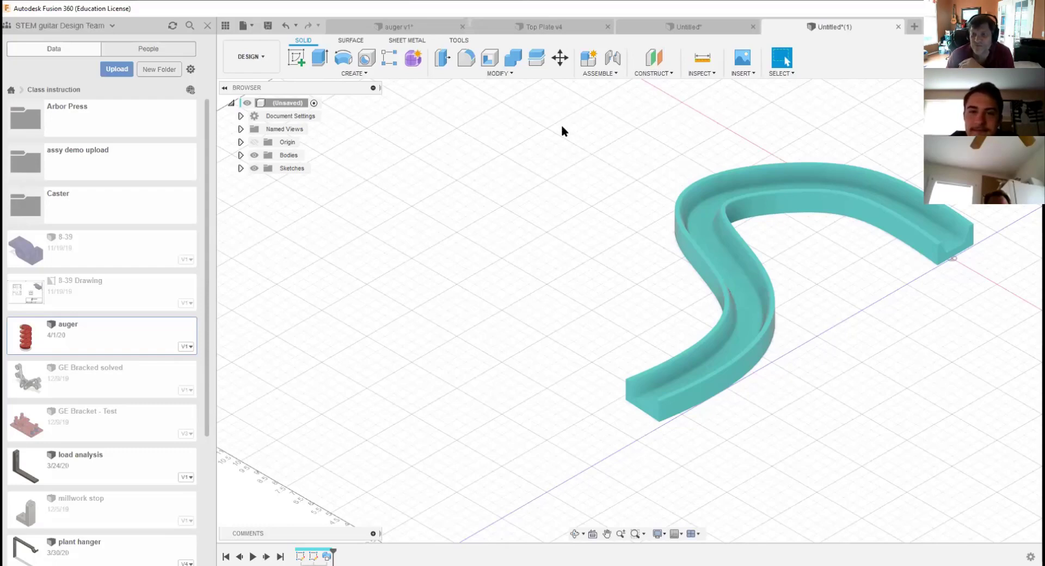
left_click(608, 26)
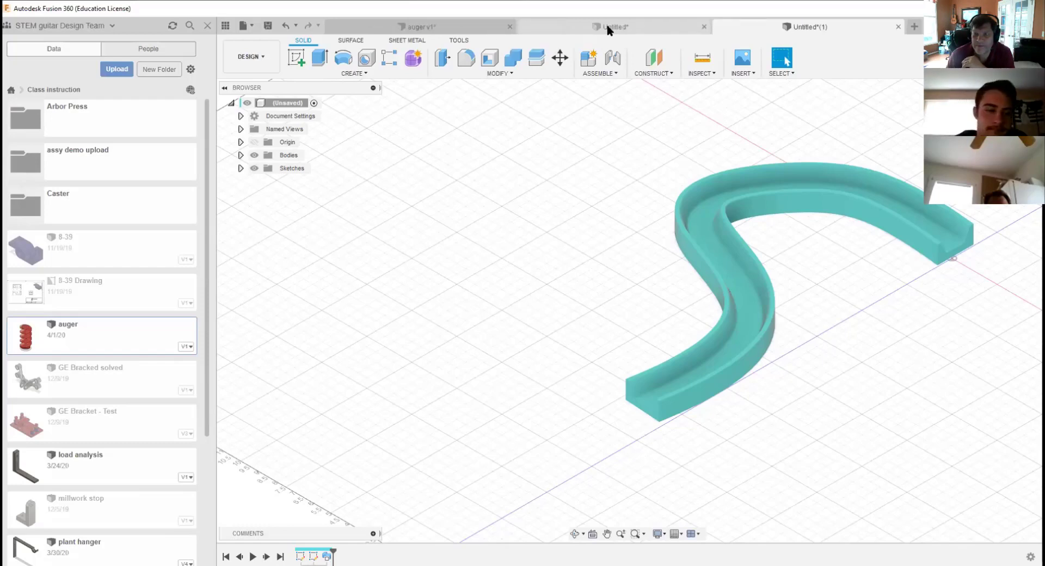
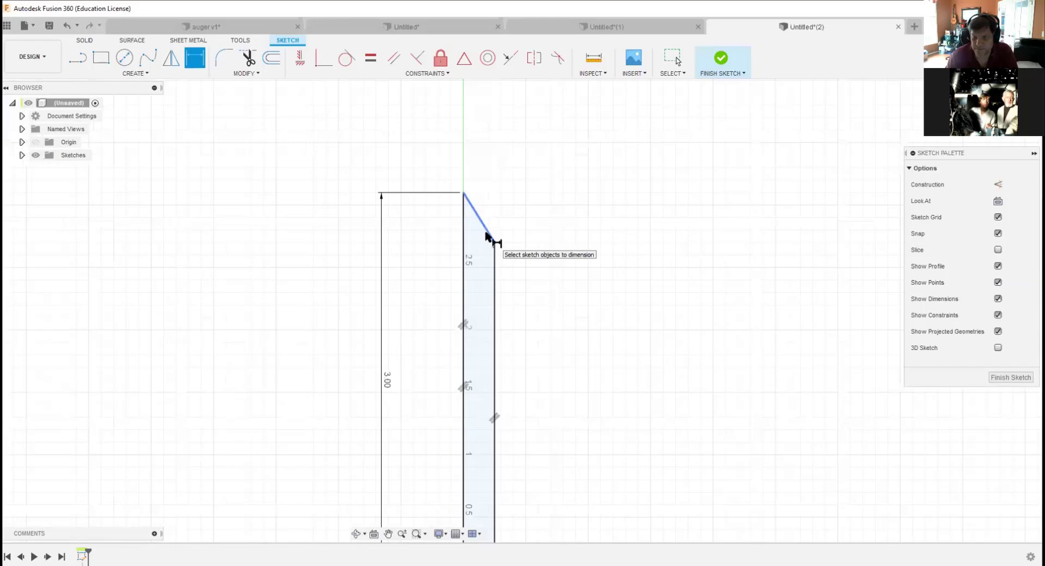
Step: Dimension the right vertical edge of the slanted-top profile to 2.75 in
left_click(494, 278)
left_click(581, 366)
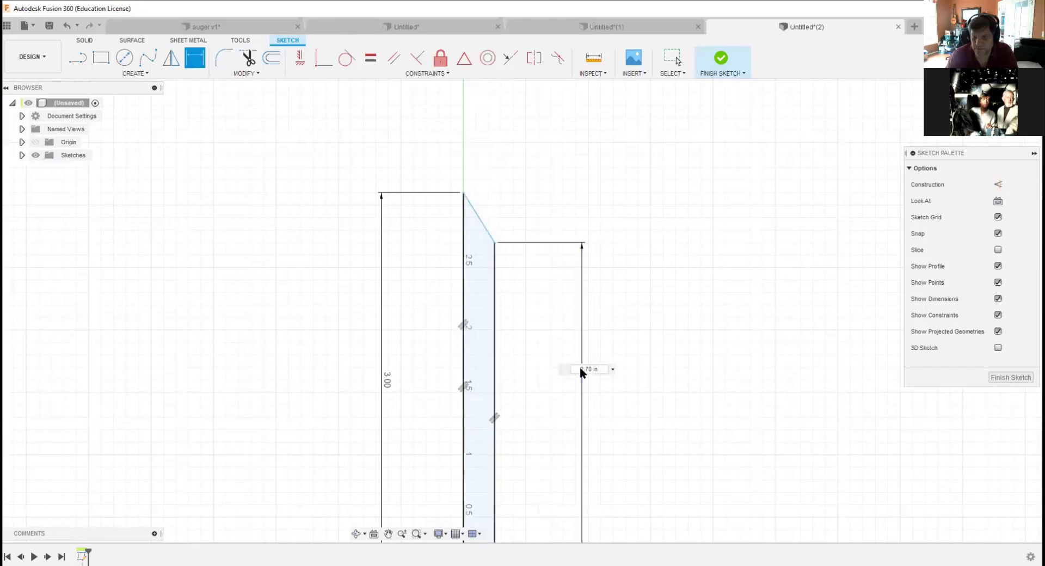
type("2")
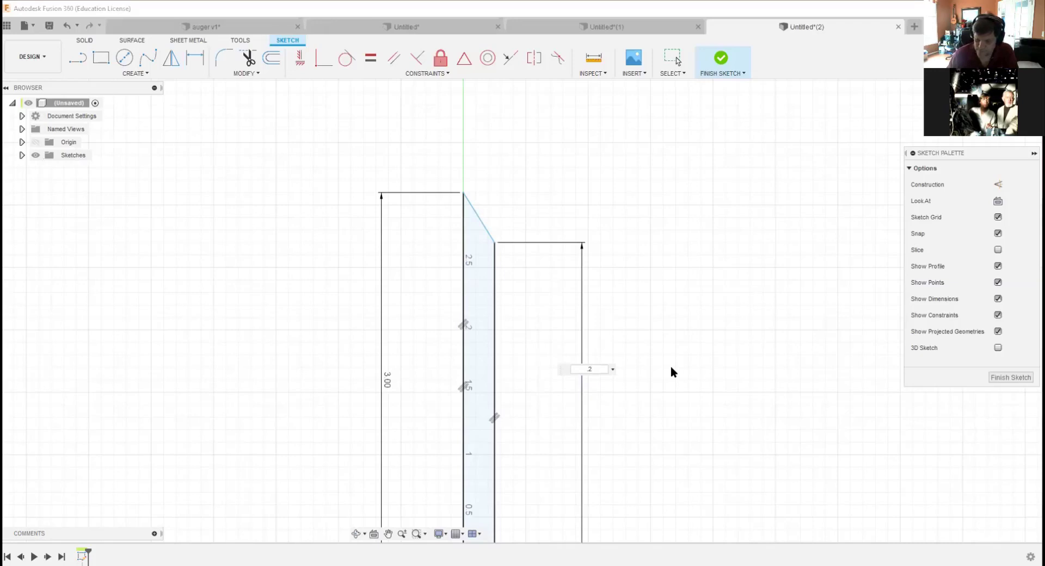
type(".75")
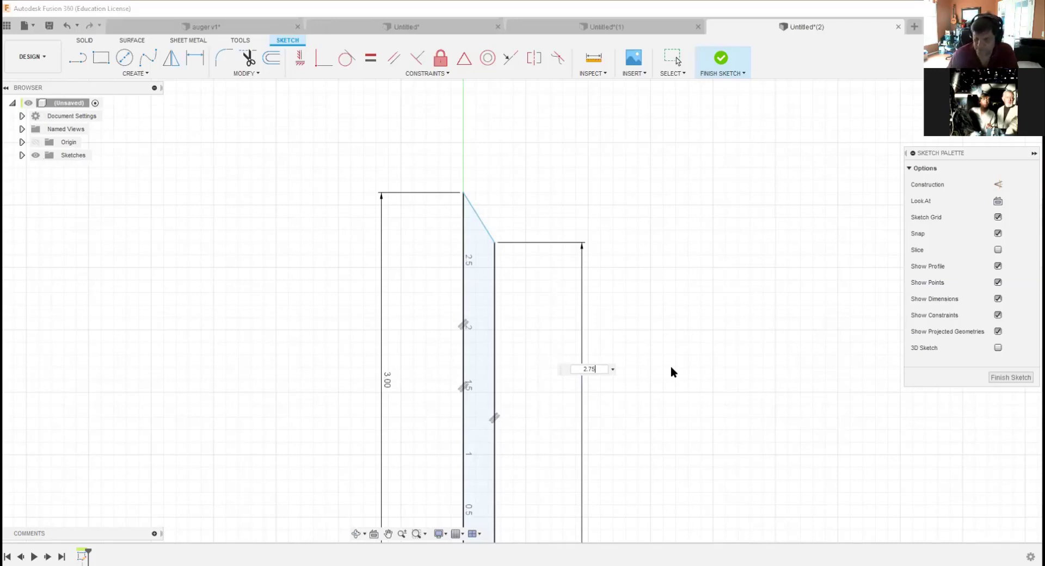
key("Return")
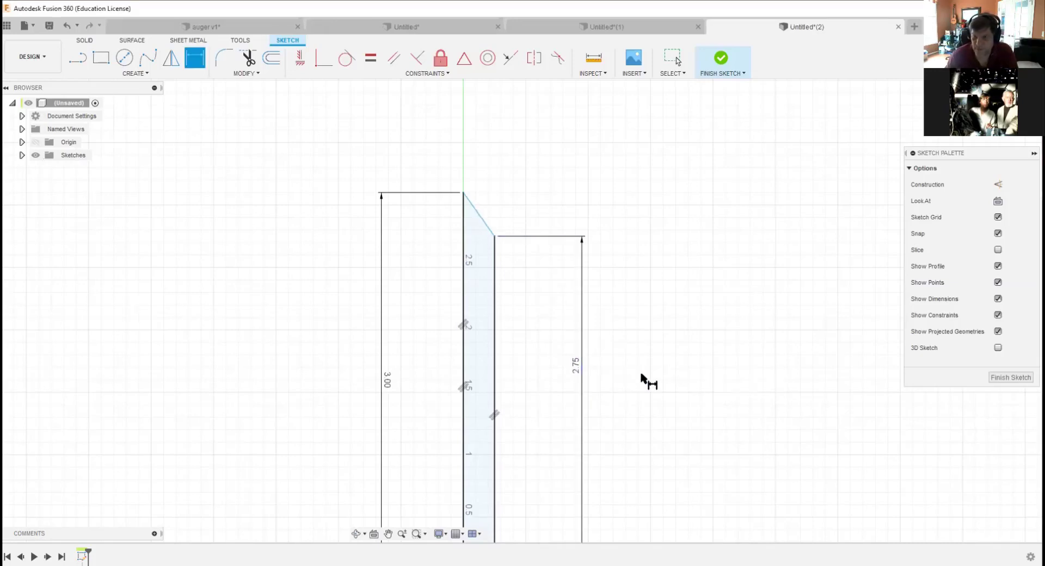
Step: Dimension the angle between the slanted top edge and the right vertical edge as 145 degrees
scroll(649, 370, "down", 3)
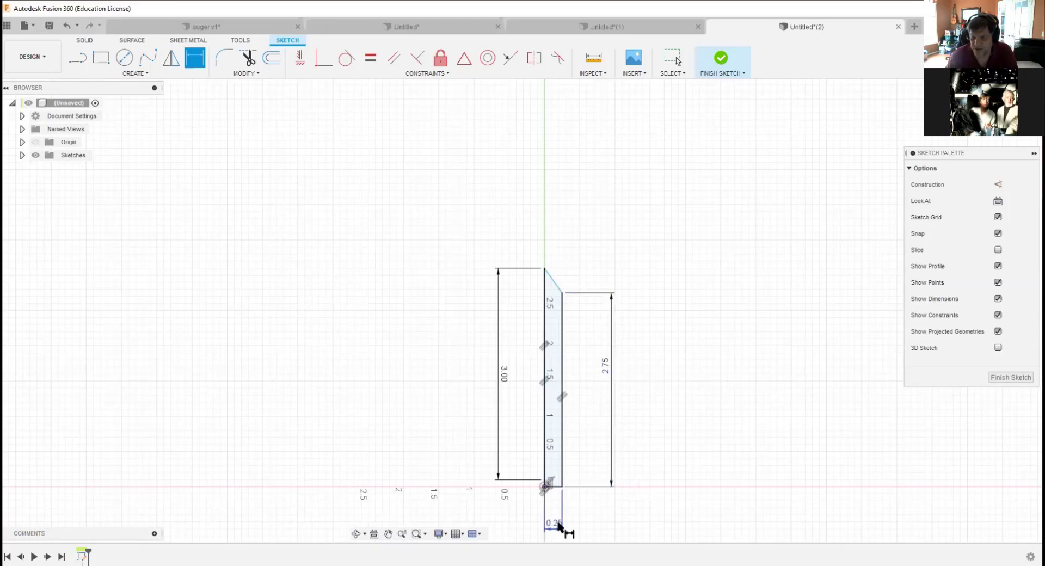
scroll(569, 299, "up", 1)
scroll(569, 298, "up", 3)
left_click(554, 288)
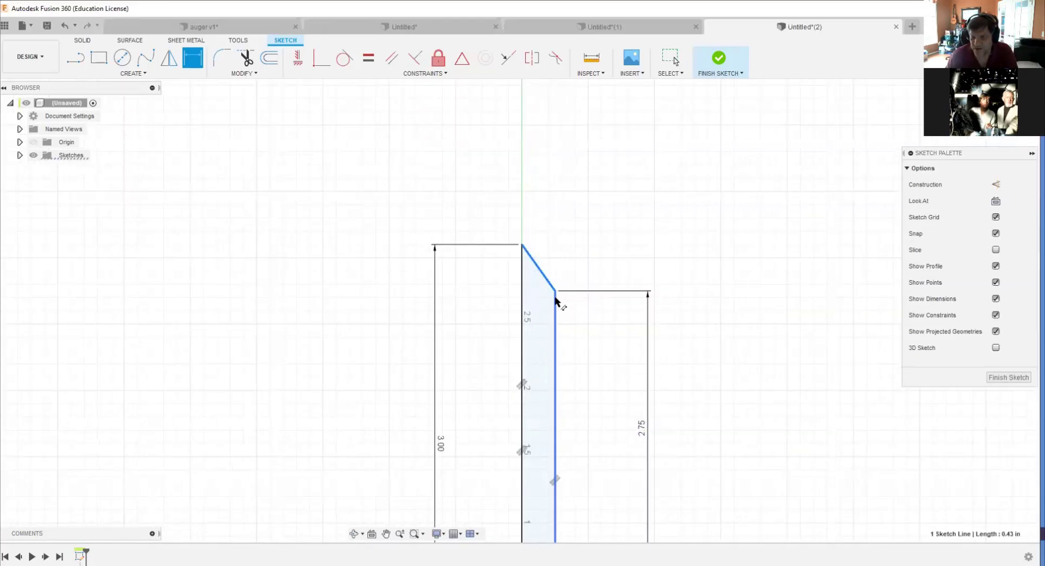
left_click(558, 306)
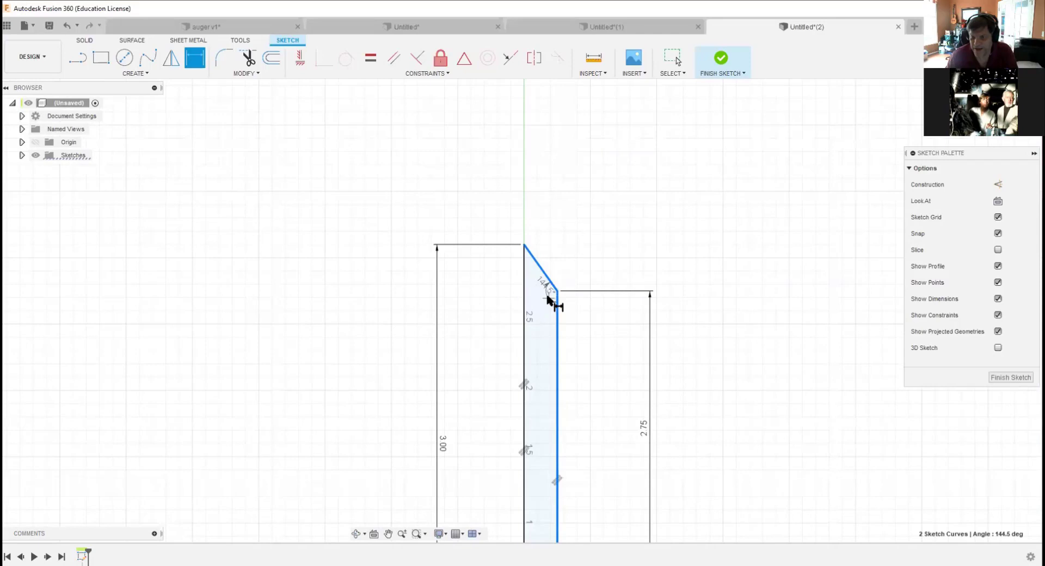
left_click(575, 270)
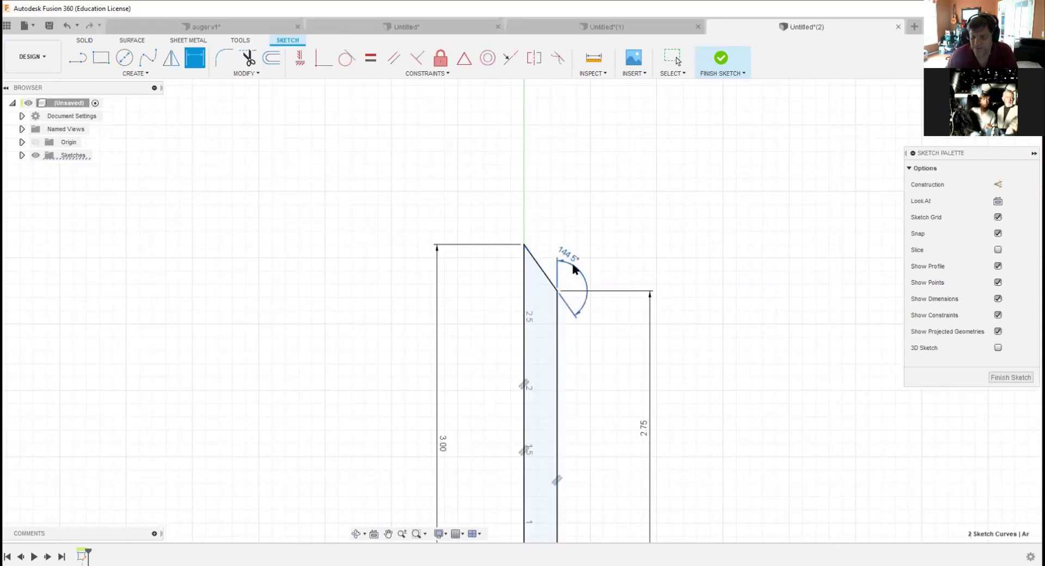
type("145")
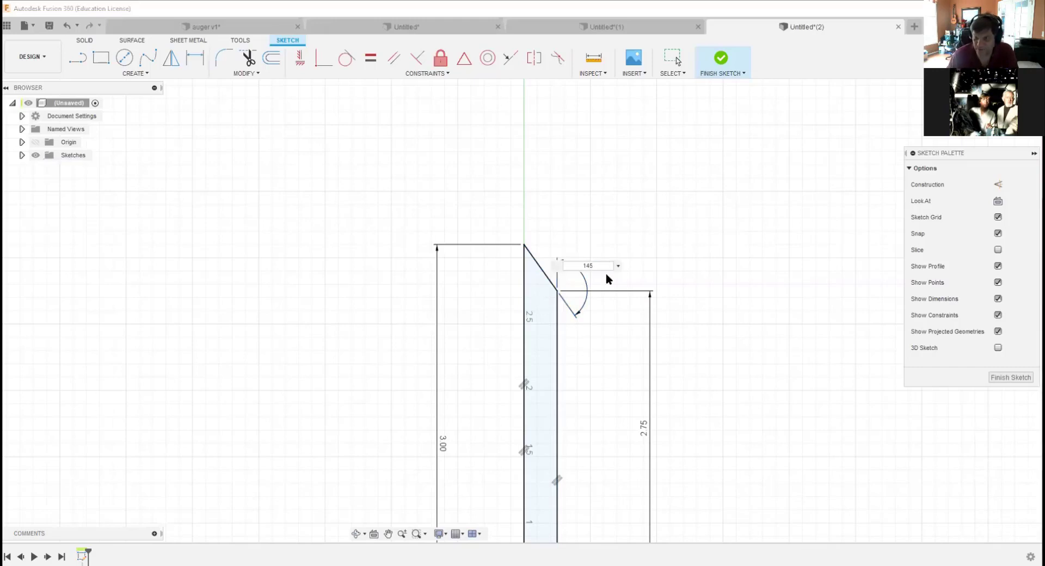
key("Return")
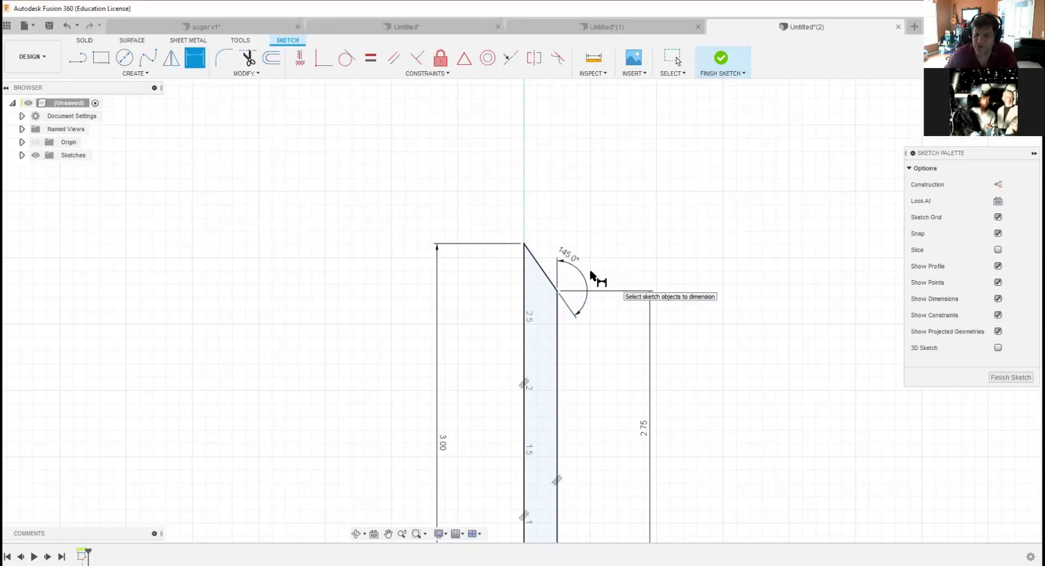
Step: Finish the sketch and extrude the slanted-top profile 1 in as a new body
scroll(479, 356, "up", 1)
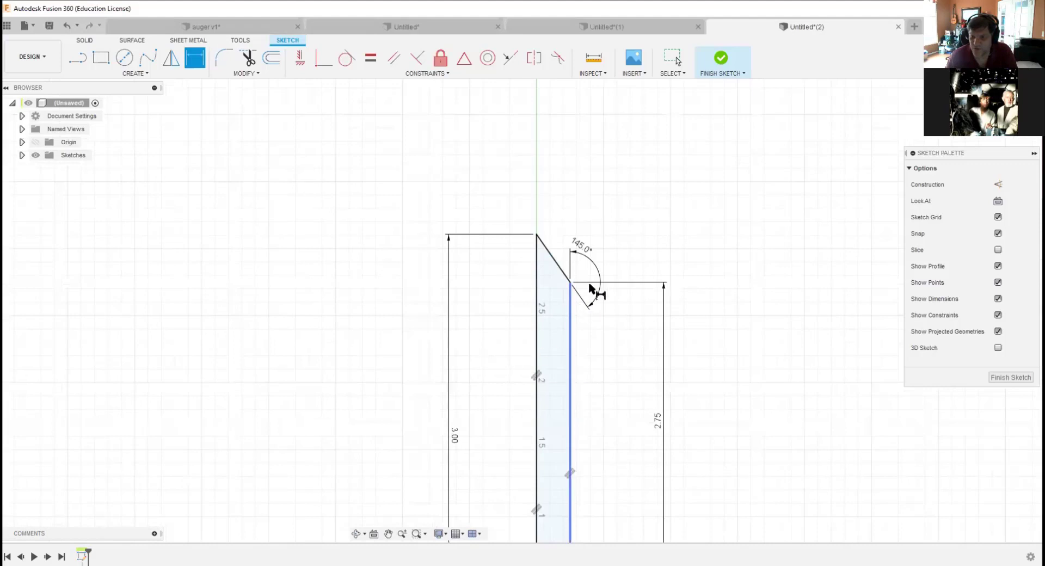
scroll(601, 376, "up", 2)
scroll(604, 375, "down", 3)
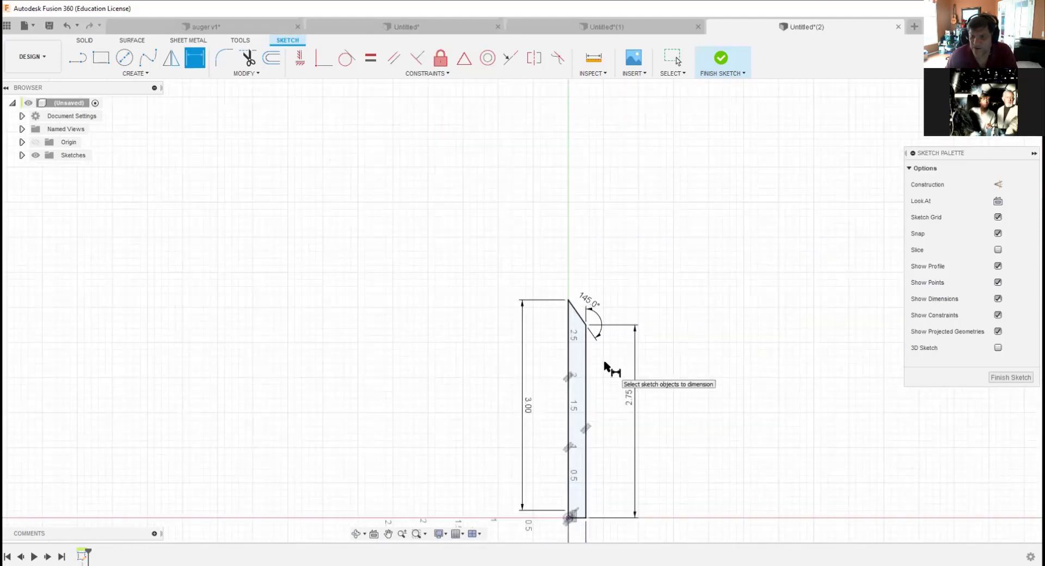
scroll(681, 490, "down", 2)
mouse_move(669, 487)
middle_mouse_down()
mouse_move(647, 446)
mouse_move(564, 424)
middle_mouse_up()
scroll(499, 458, "down", 1)
scroll(499, 460, "up", 3)
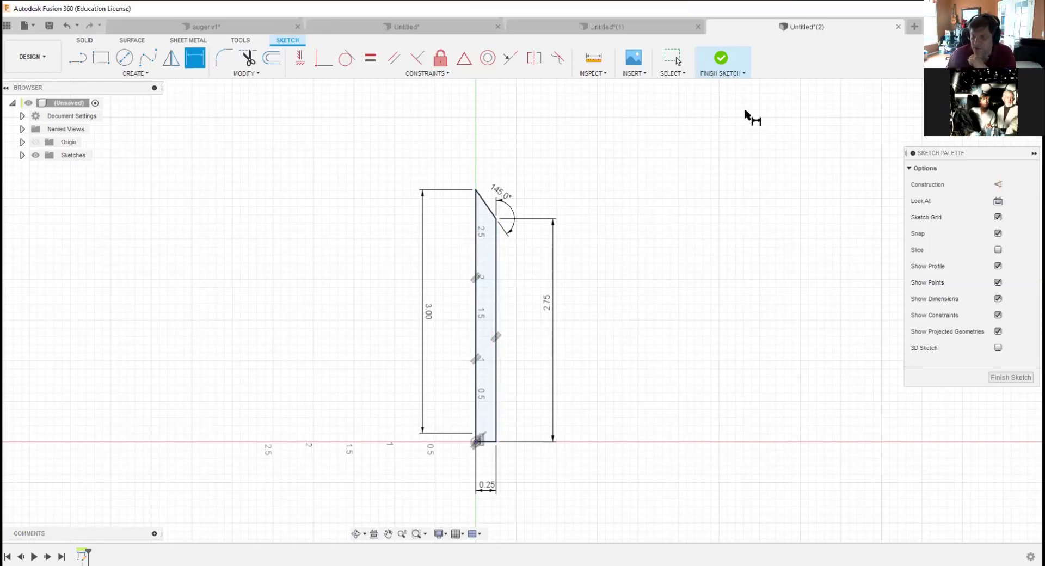
left_click(718, 56)
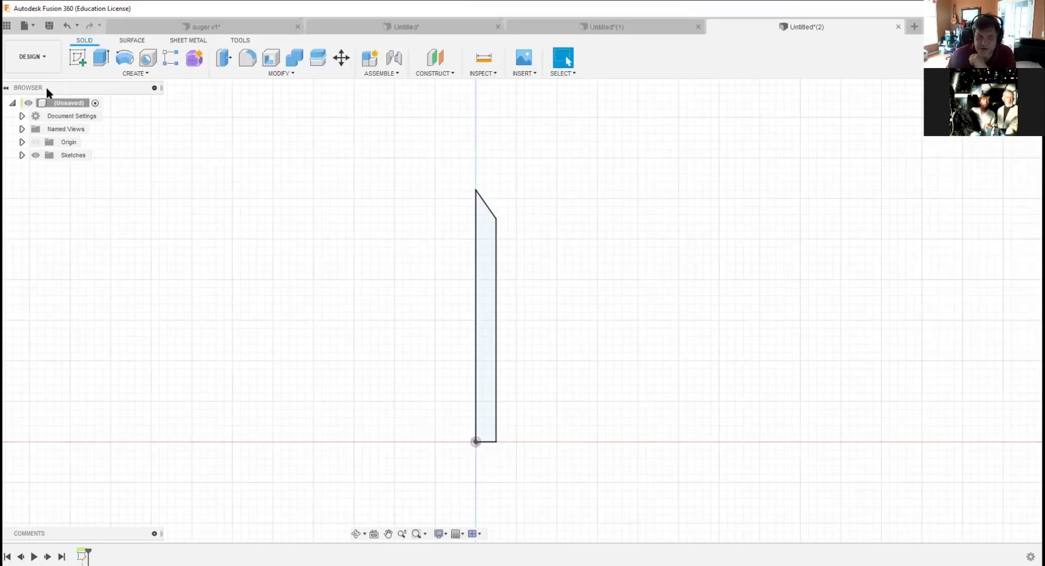
left_click(100, 58)
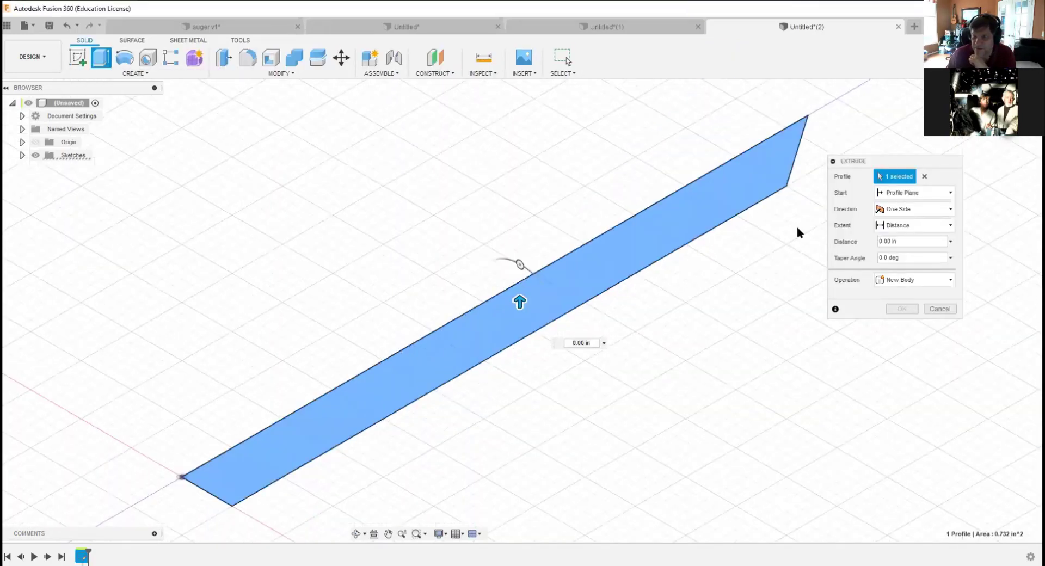
left_click_drag(518, 303, 499, 148)
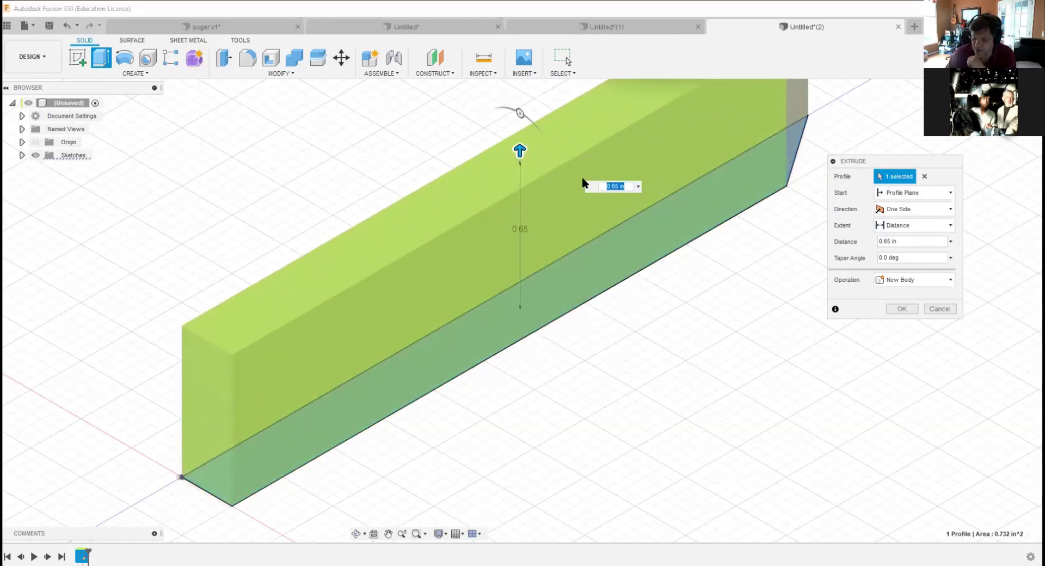
type("1")
key("Return")
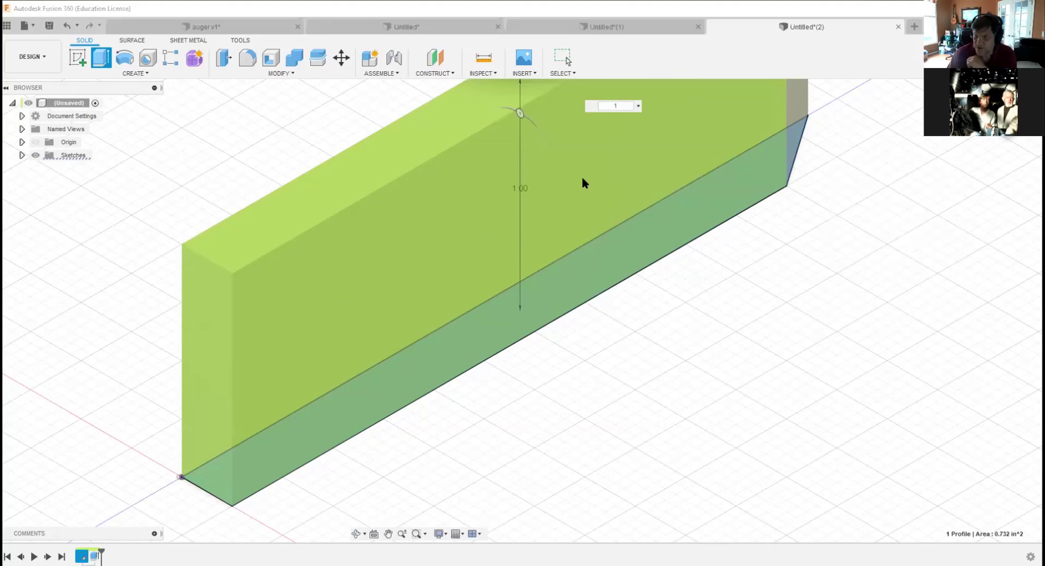
Step: Start a new sketch on the extruded body's large rectangular side face
scroll(762, 364, "down", 4)
scroll(762, 363, "up", 1)
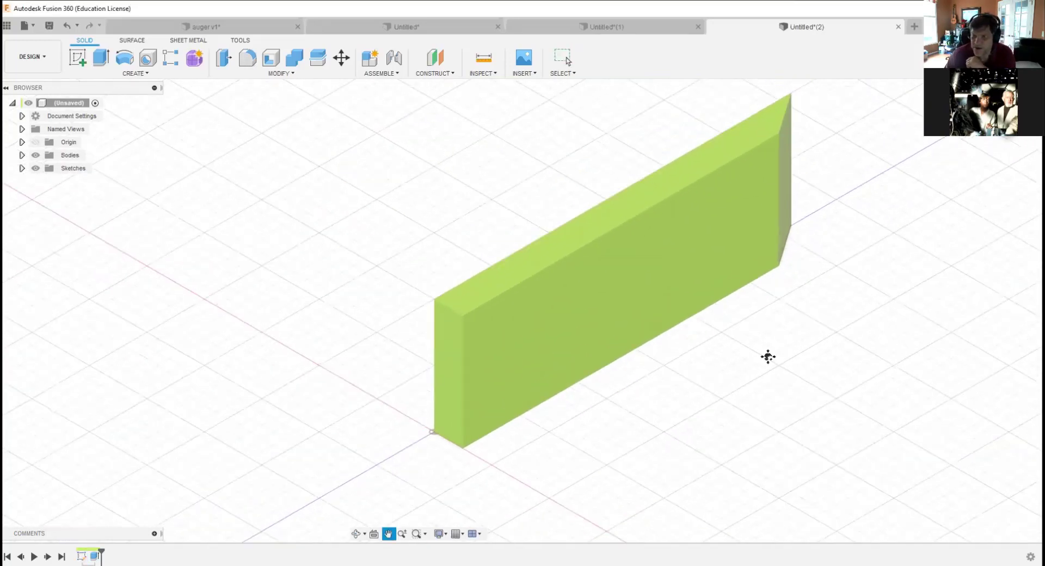
middle_click_drag(768, 357, 583, 408)
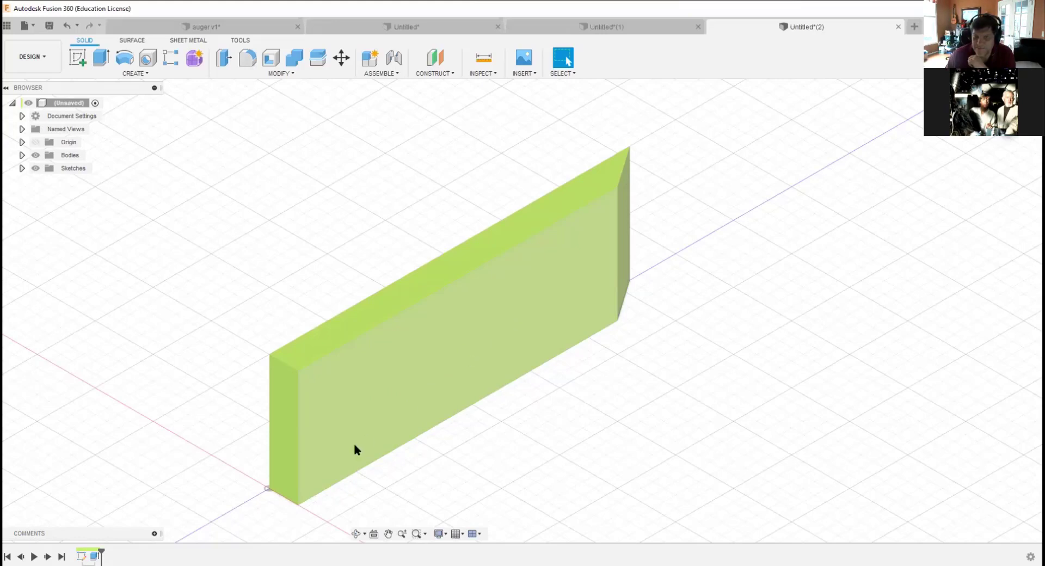
left_click(77, 57)
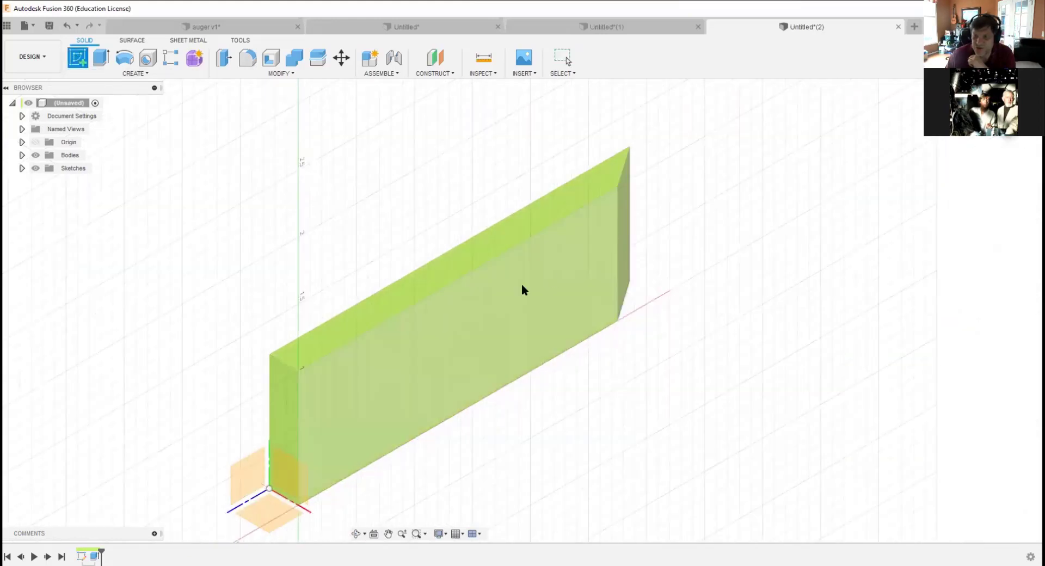
left_click(416, 367)
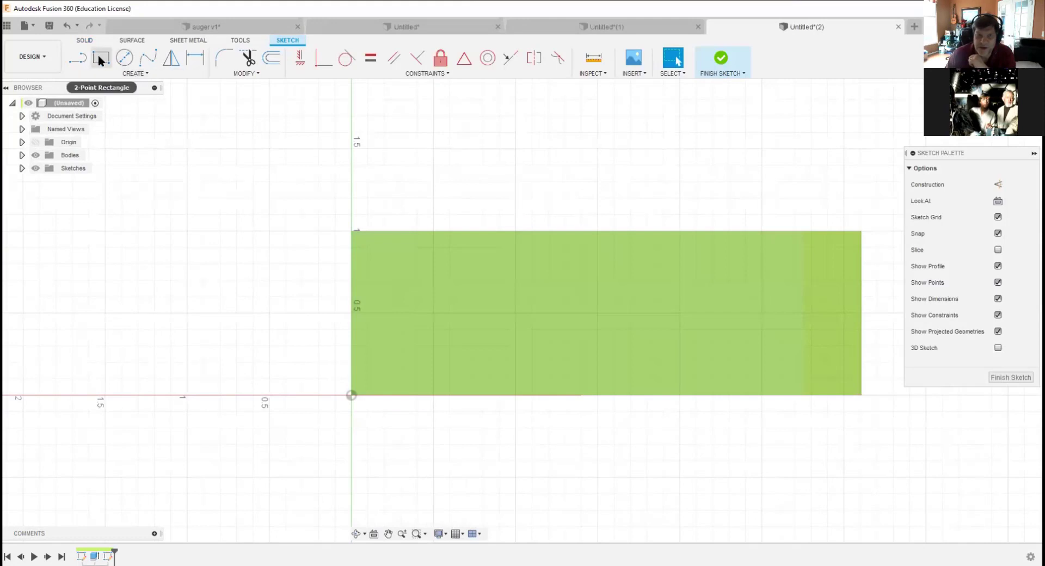
Step: Draw two circles about 0.14 in in diameter on the face's horizontal midline, centred about 0.55 in and 1.73 in from the left edge
left_click(143, 70)
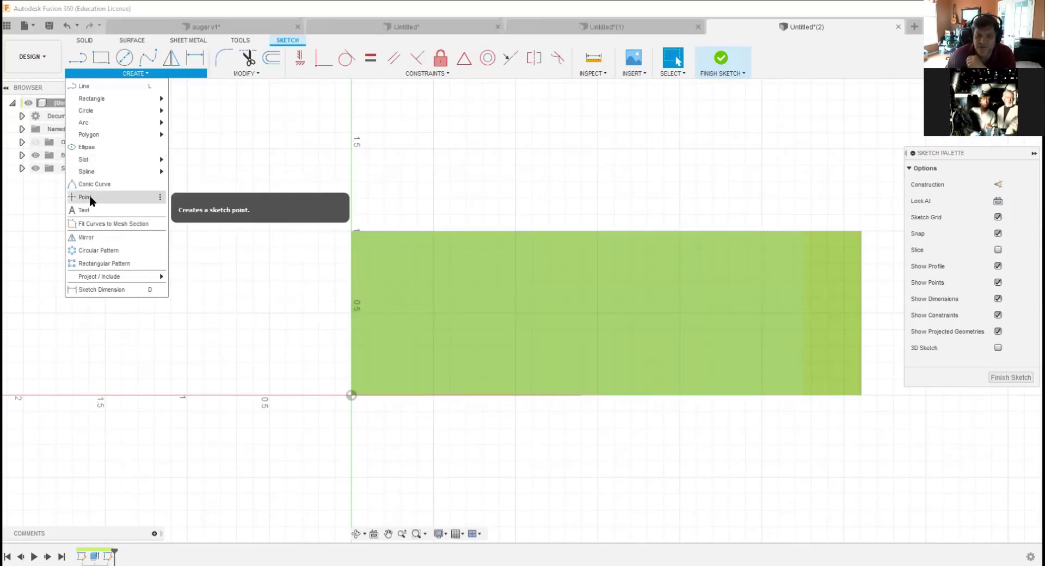
left_click(124, 57)
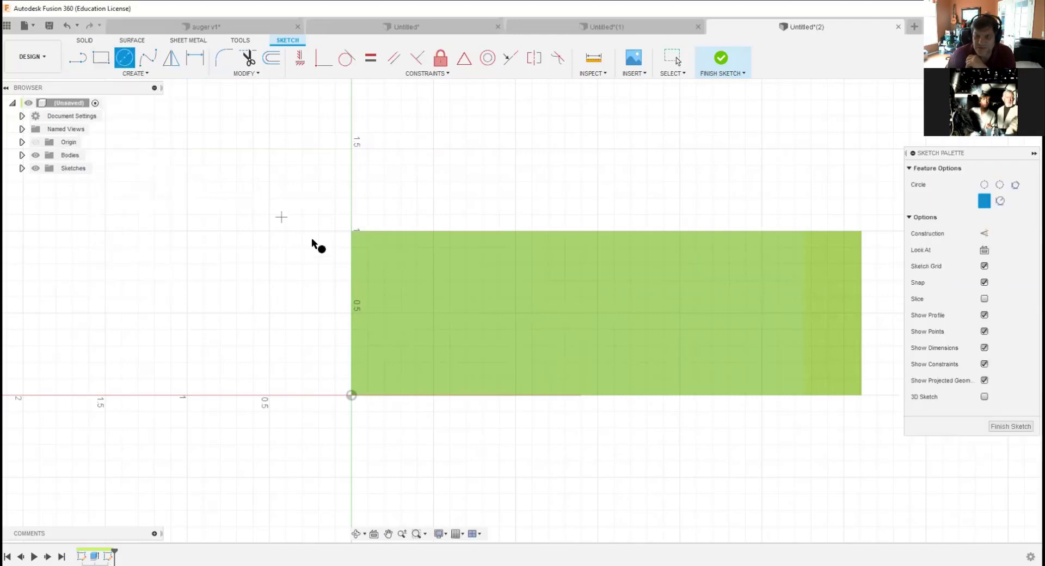
left_click(442, 313)
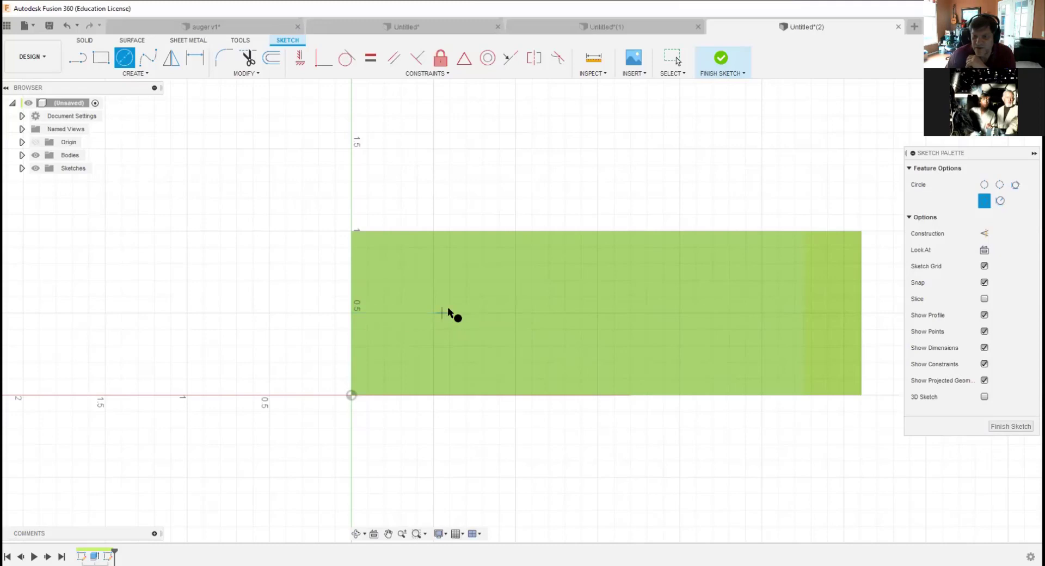
left_click(452, 308)
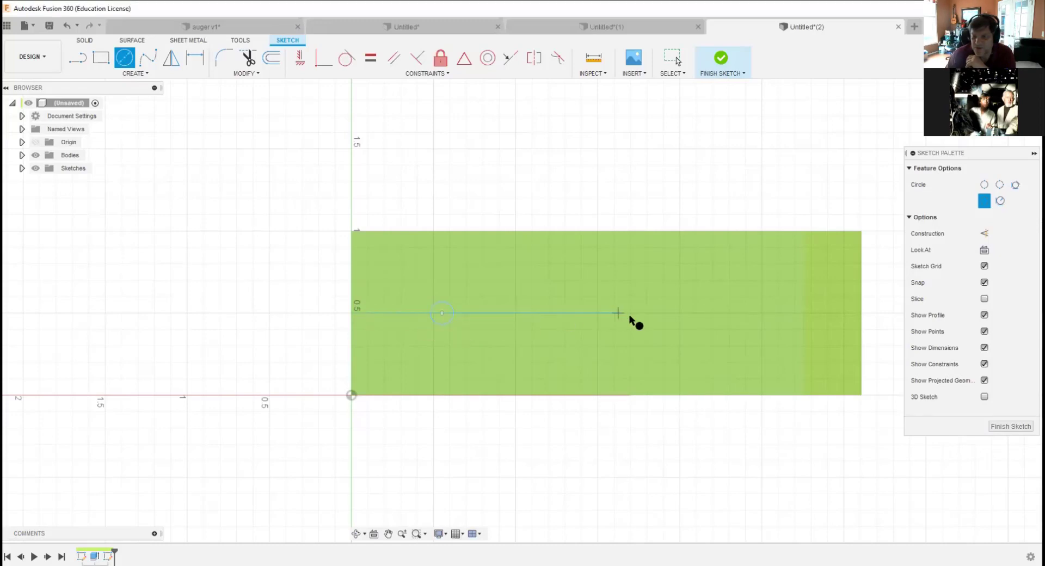
left_click(635, 314)
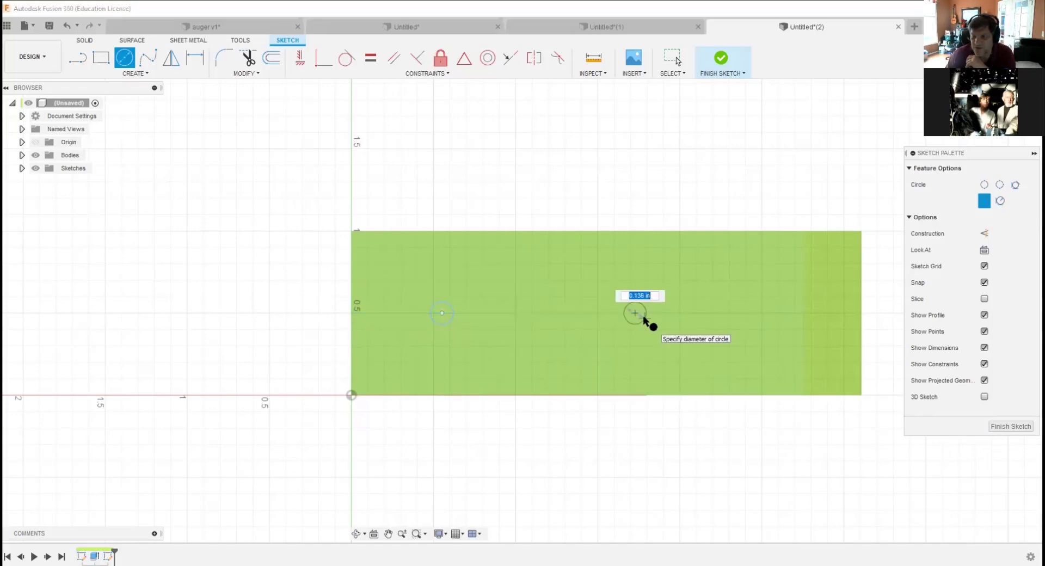
key("Return")
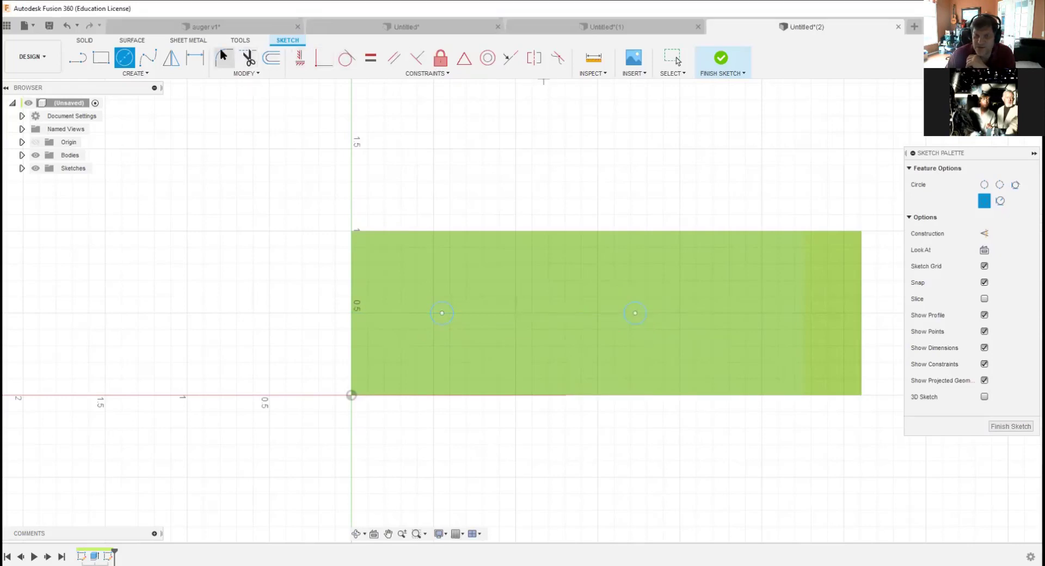
Step: Dimension the left circle's centre 0.50 in from the face's left edge
left_click(194, 57)
left_click(352, 322)
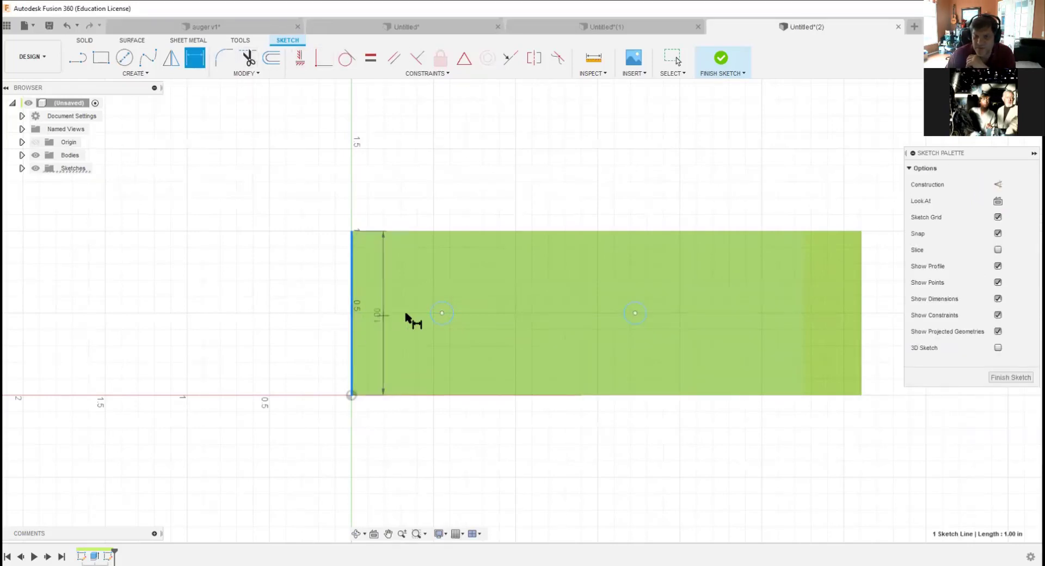
left_click(442, 313)
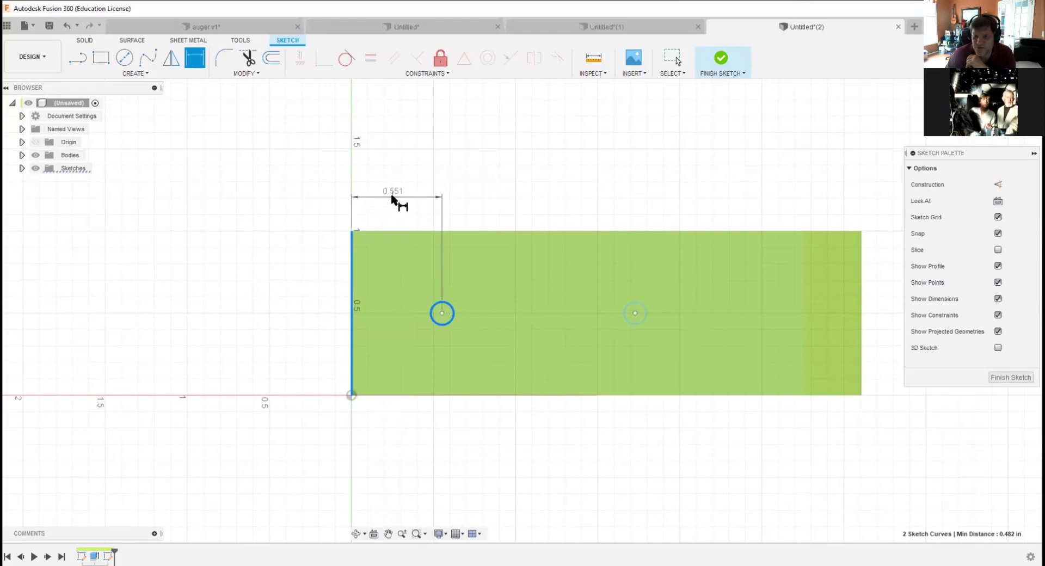
left_click(392, 198)
key("BackSpace")
type(".50")
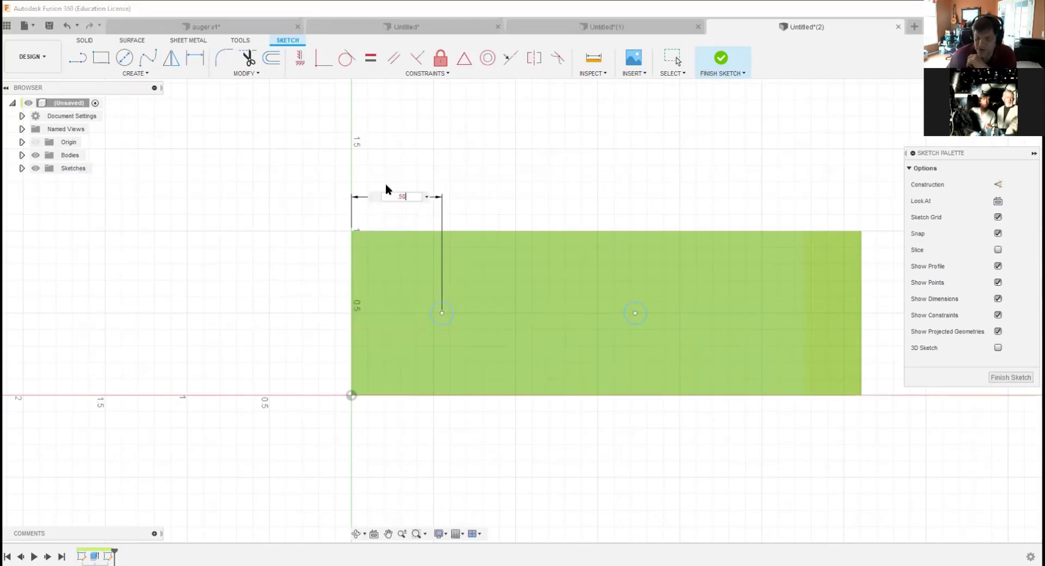
key("Return")
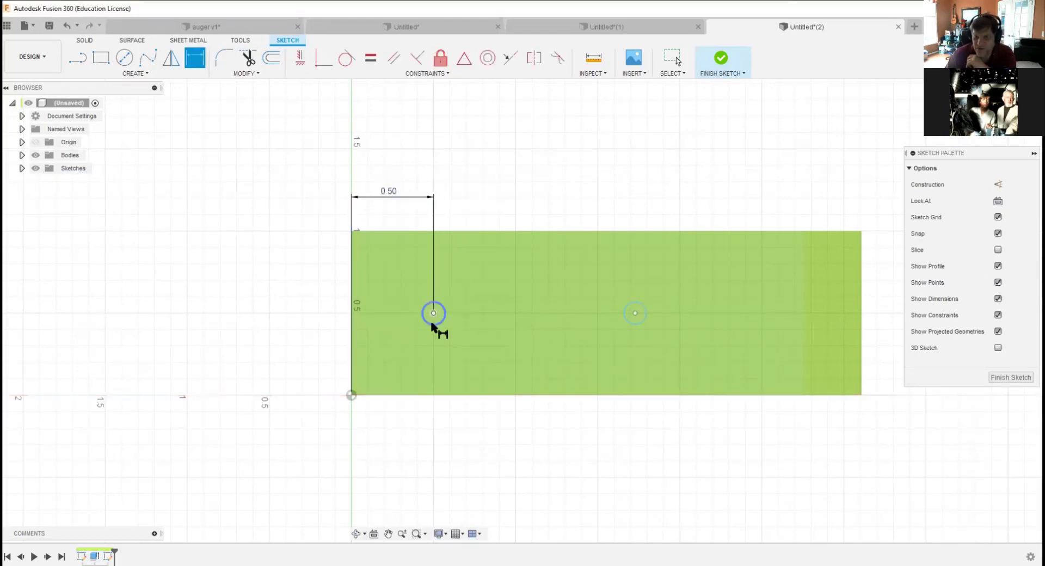
Step: Try to dimension the spacing between the two circles, and undo that dimension
left_click(440, 323)
left_click(633, 325)
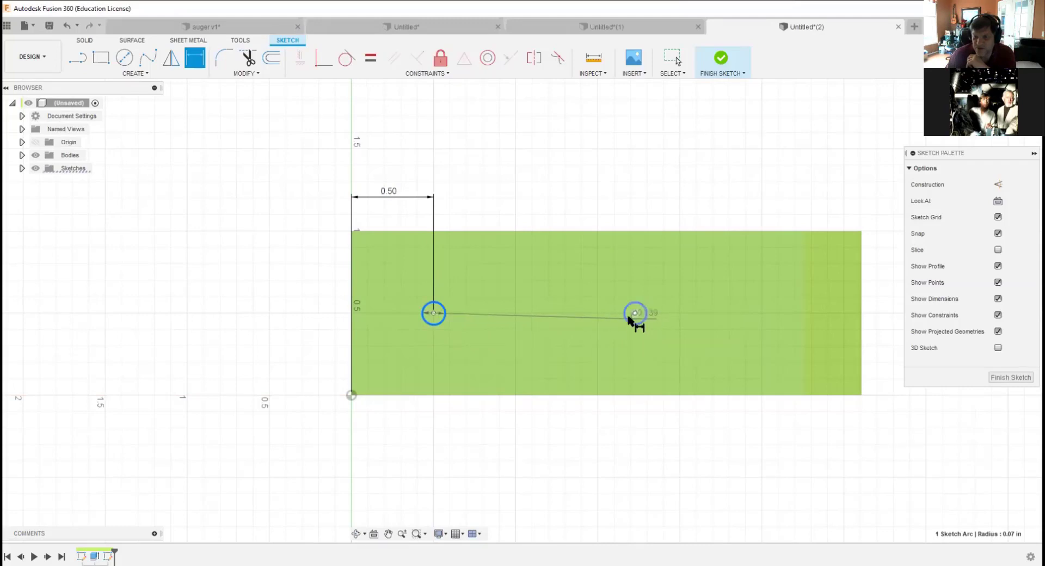
left_click(629, 319)
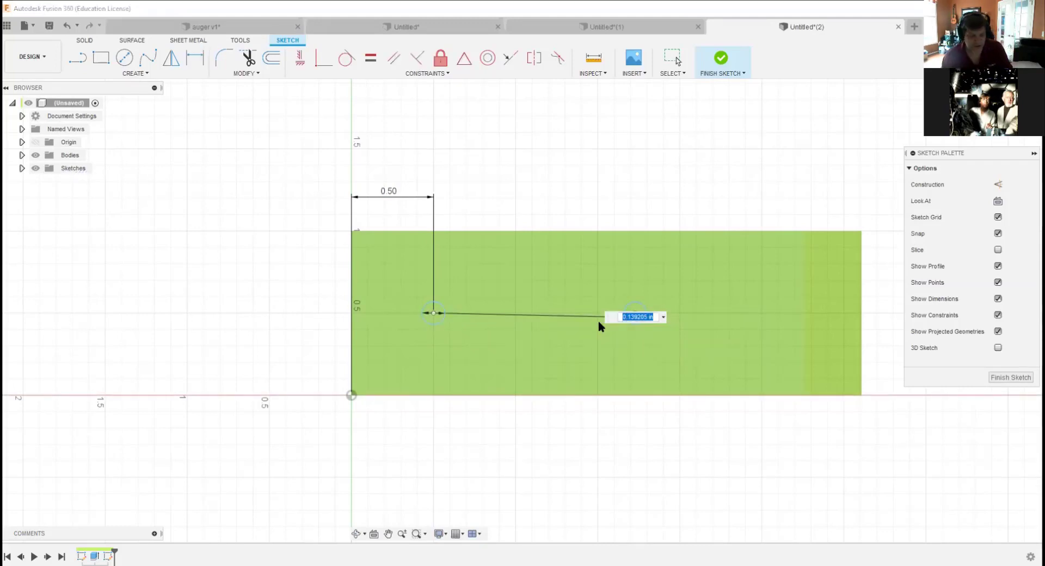
key("Return")
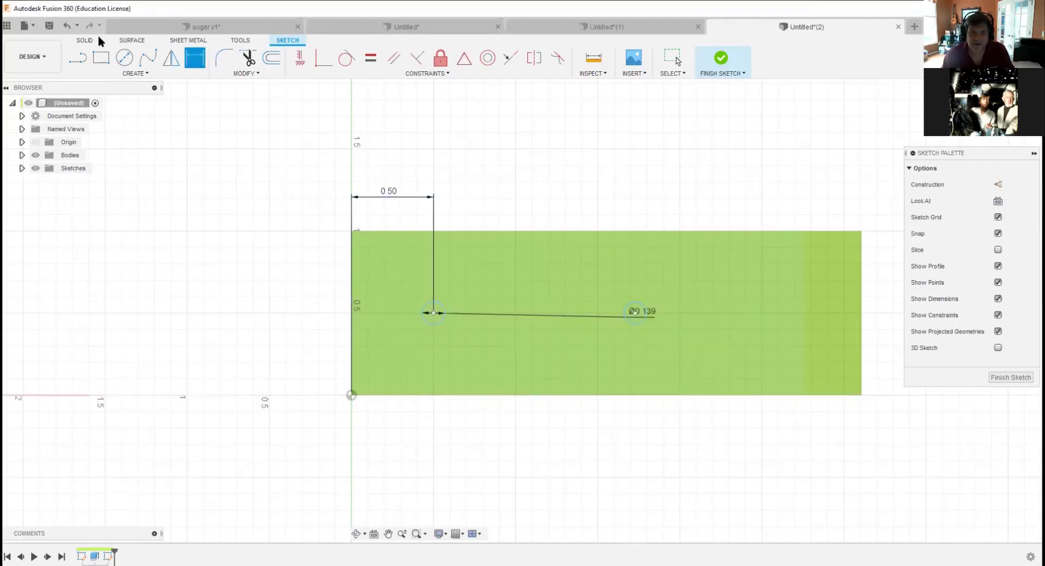
key("Escape")
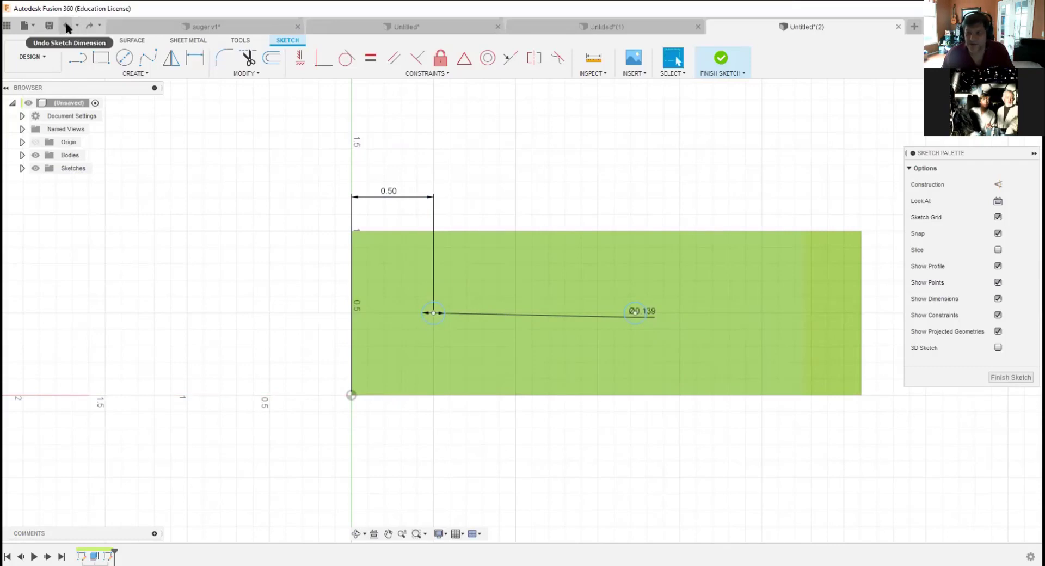
left_click(67, 25)
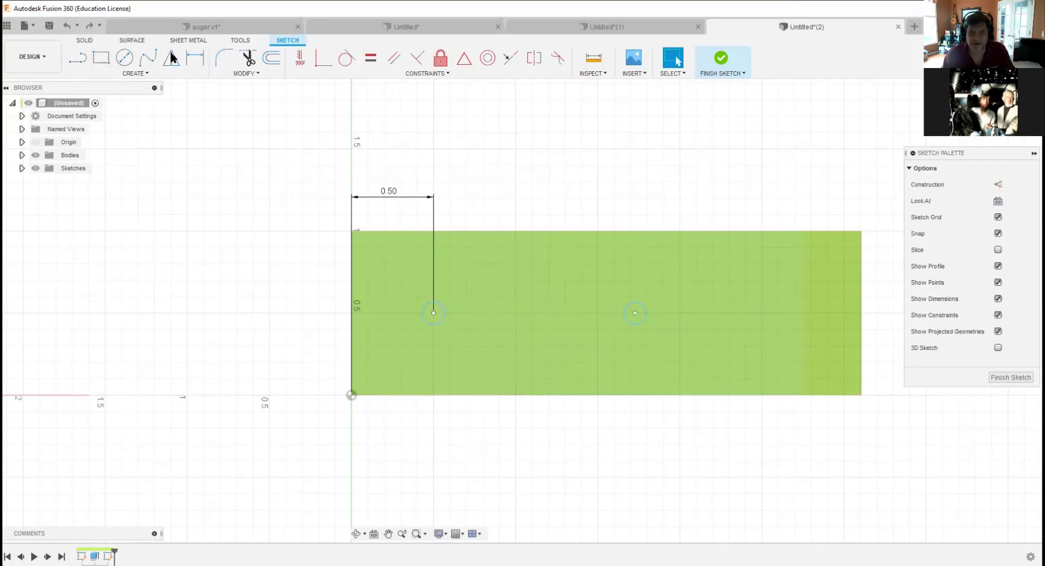
Step: Dimension the horizontal spacing between the two circle centres as 0.75 in
left_click(199, 58)
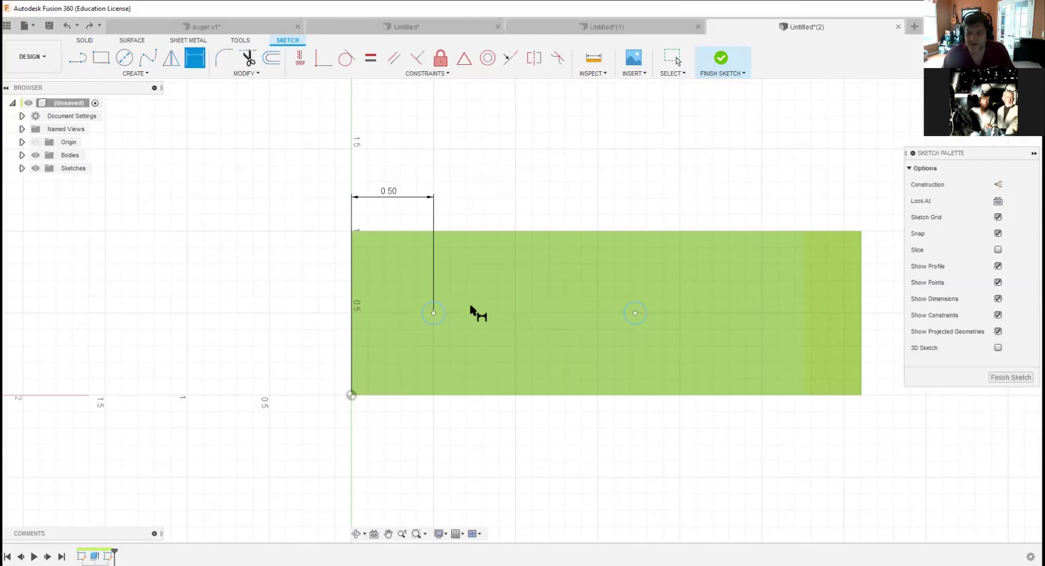
left_click(442, 322)
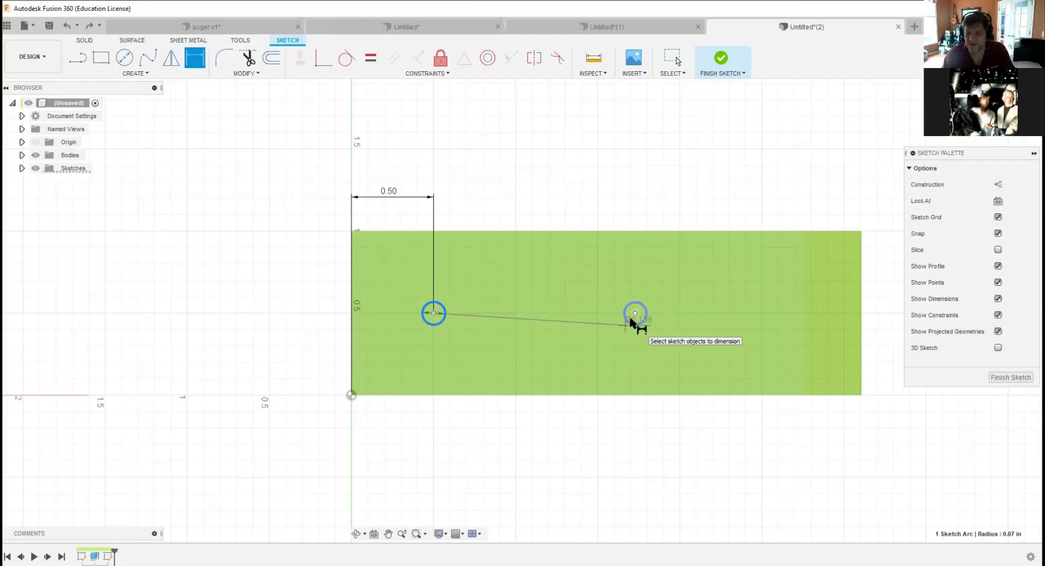
left_click(636, 317)
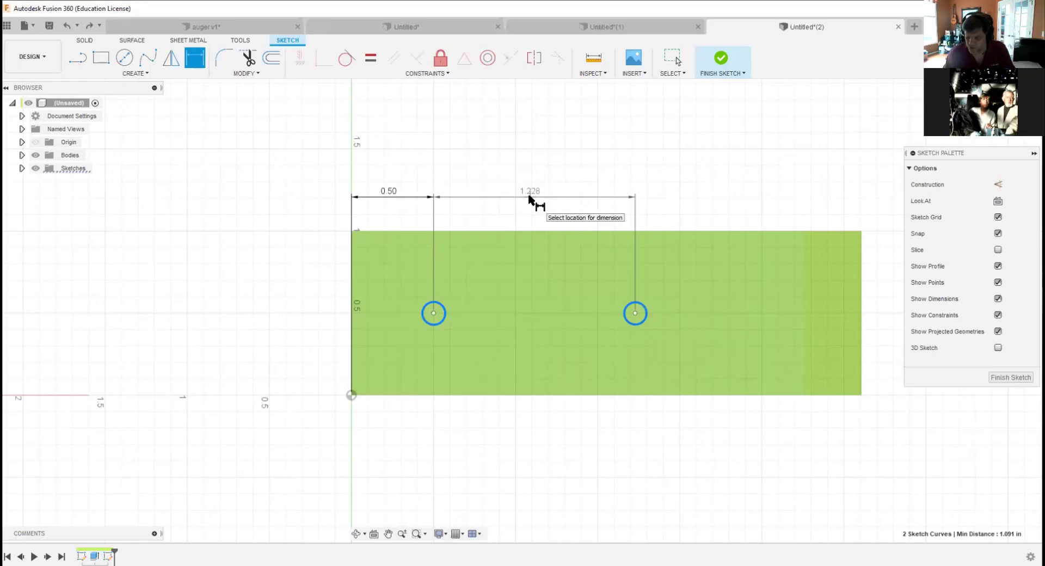
left_click(531, 197)
type(".75")
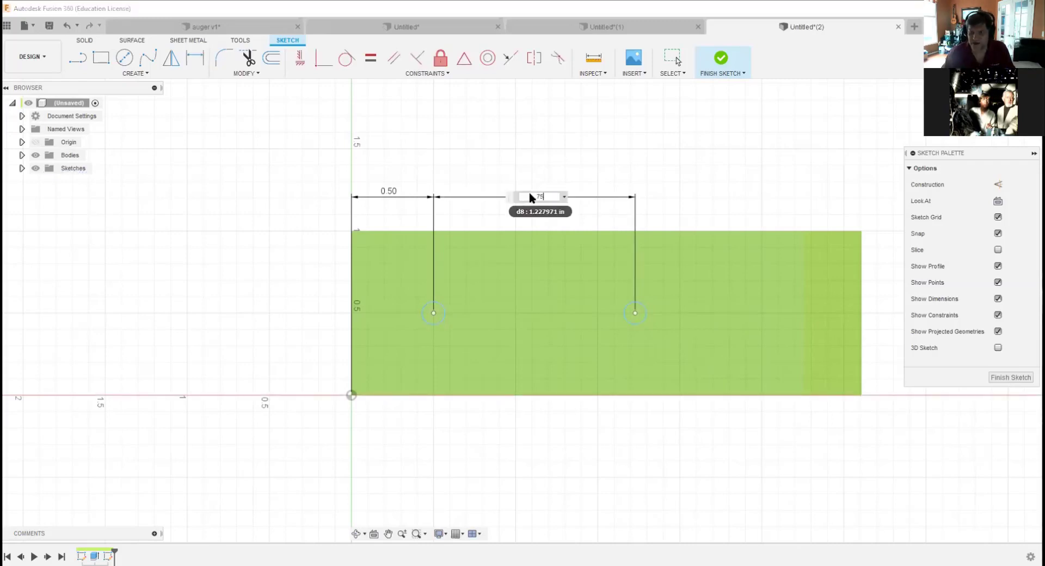
key("Return")
Step: Dimension both circles at 0.125 in diameter and finish the sketch
left_click(439, 325)
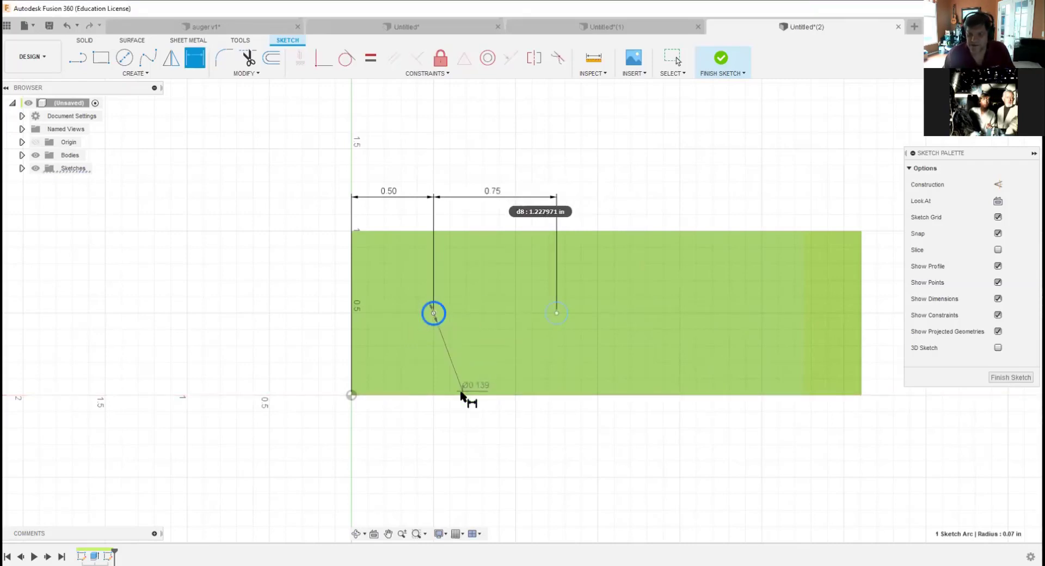
left_click(460, 430)
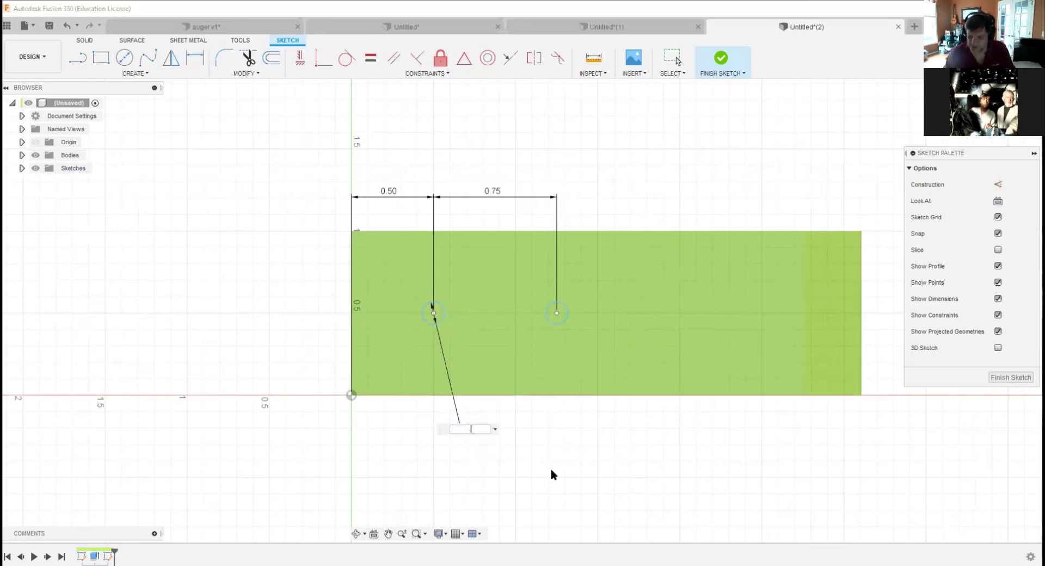
type(".125")
key("Return")
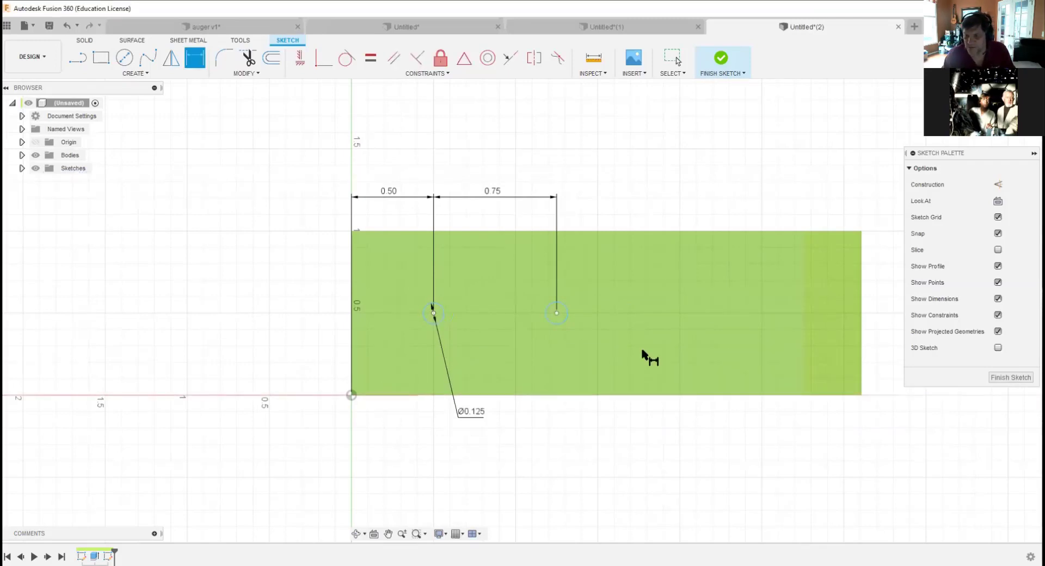
left_click(560, 325)
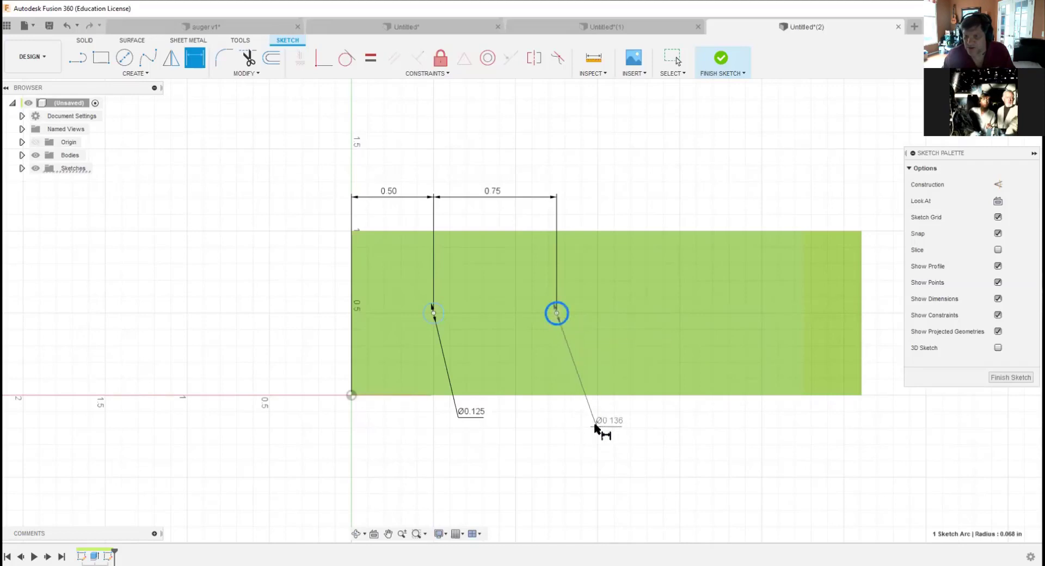
left_click(596, 425)
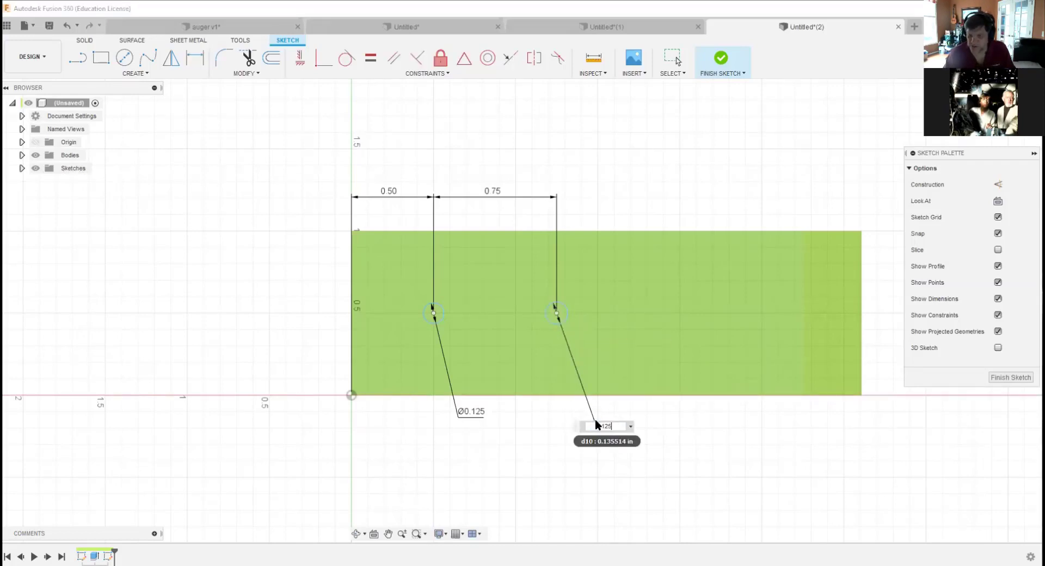
type("0.125")
key("Return")
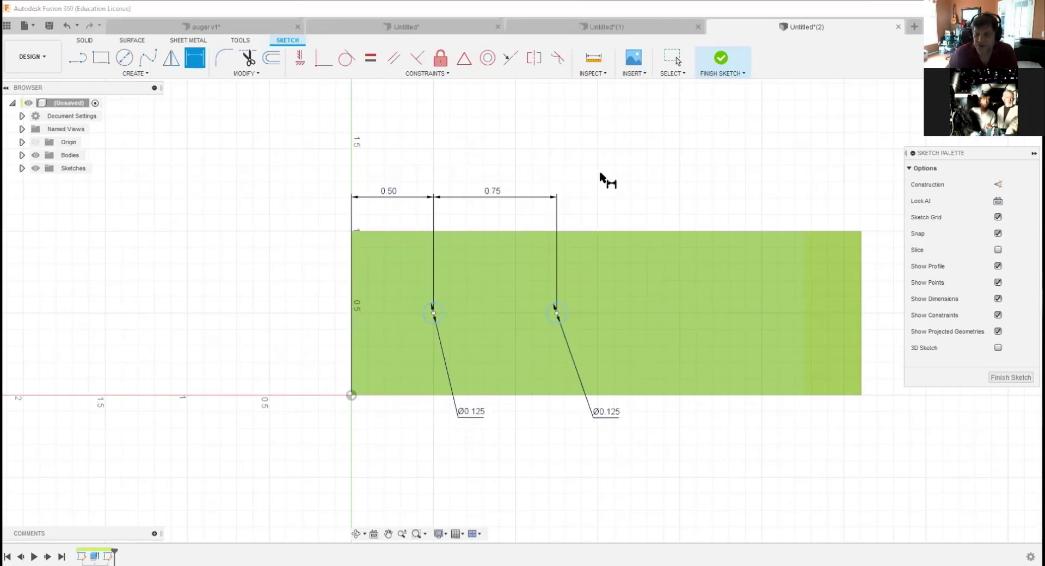
left_click(727, 54)
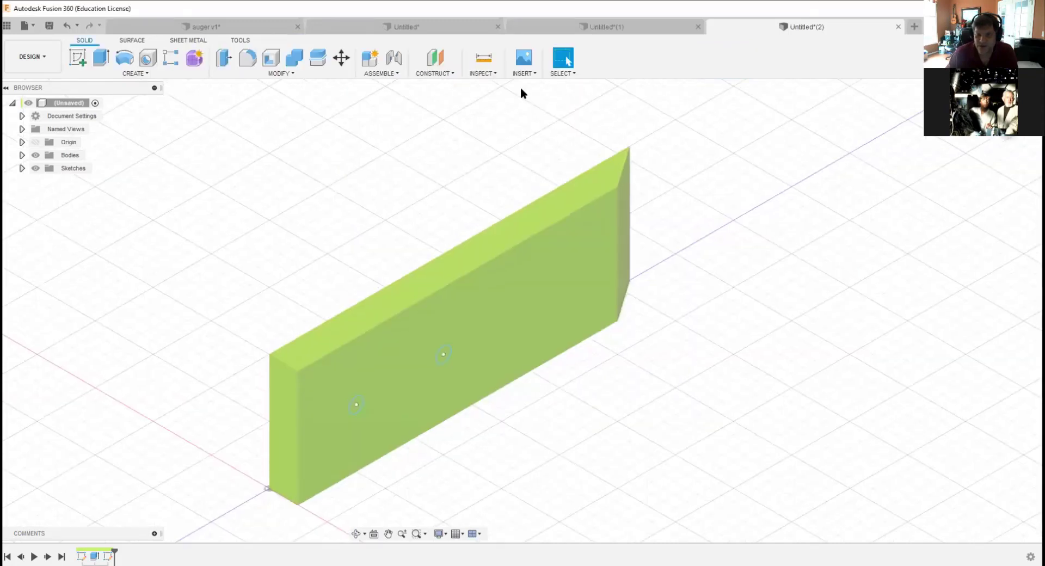
Step: Extrude both circle profiles into the body as a cut with the extent set to All
left_click(101, 57)
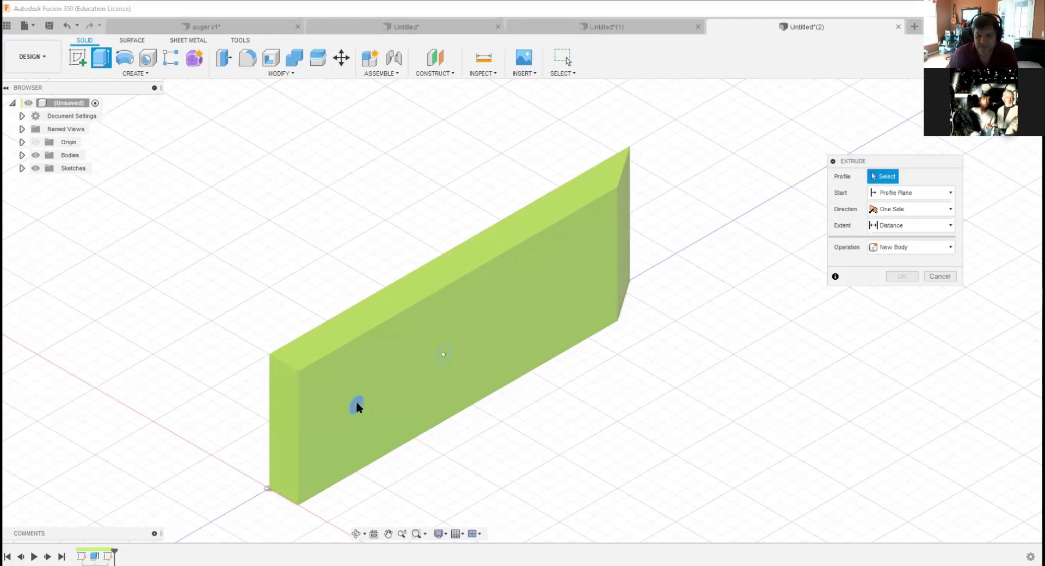
left_click(357, 404)
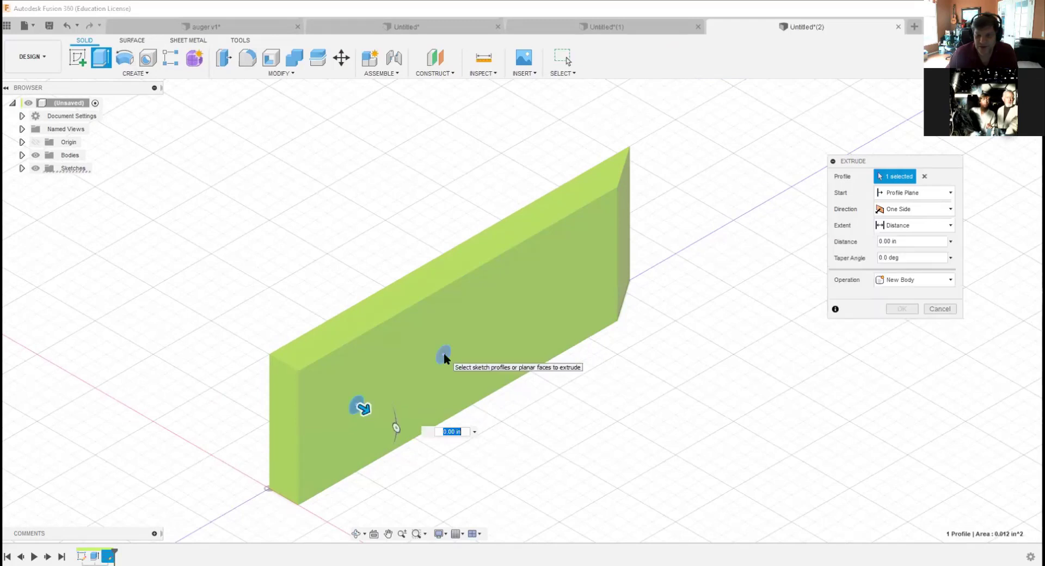
left_click(443, 354)
left_click_drag(423, 355, 401, 349)
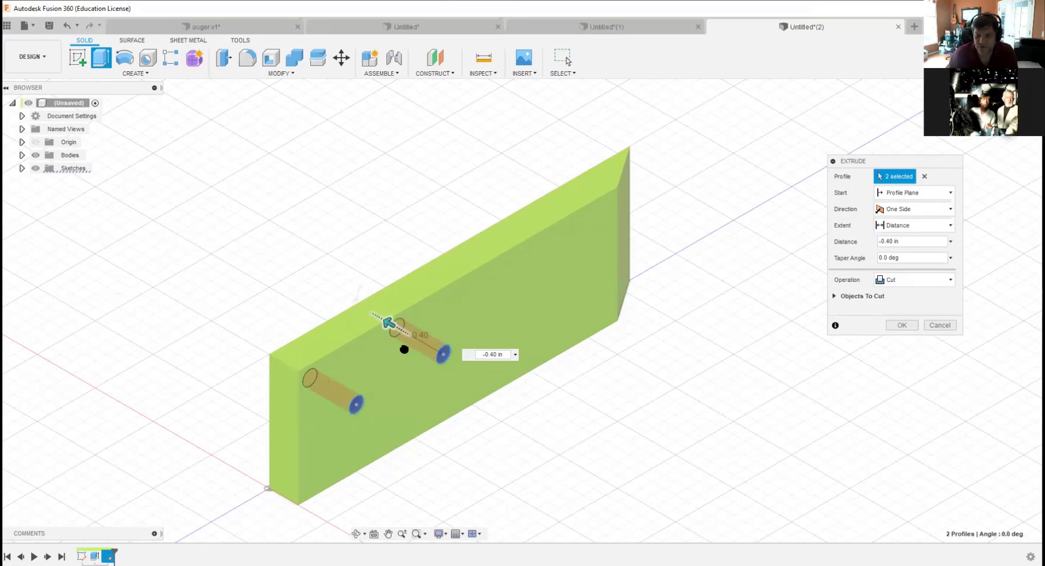
left_click(927, 226)
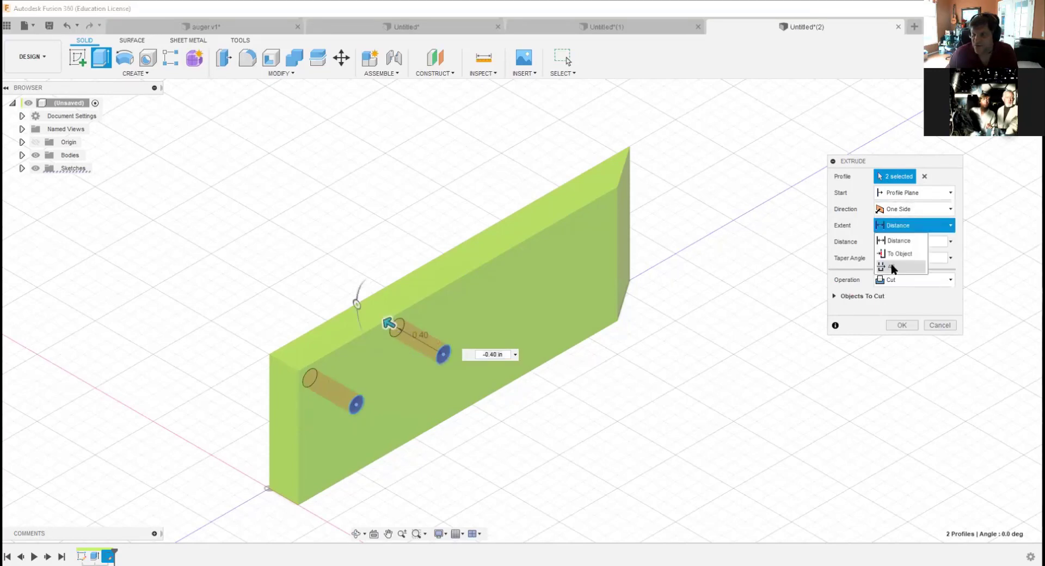
left_click(893, 267)
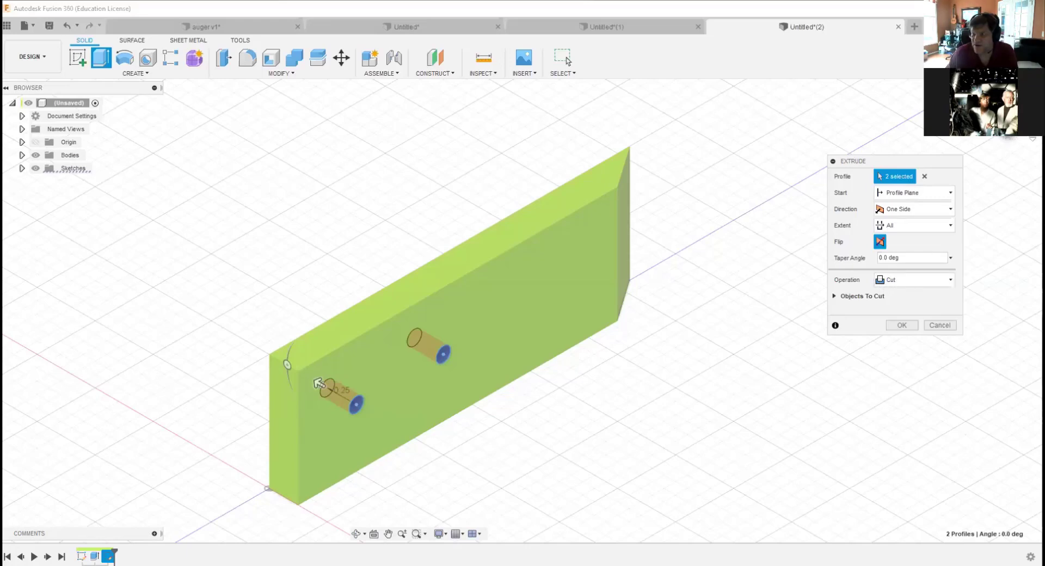
left_click(899, 325)
middle_click_drag(520, 312, 520, 311, "shift")
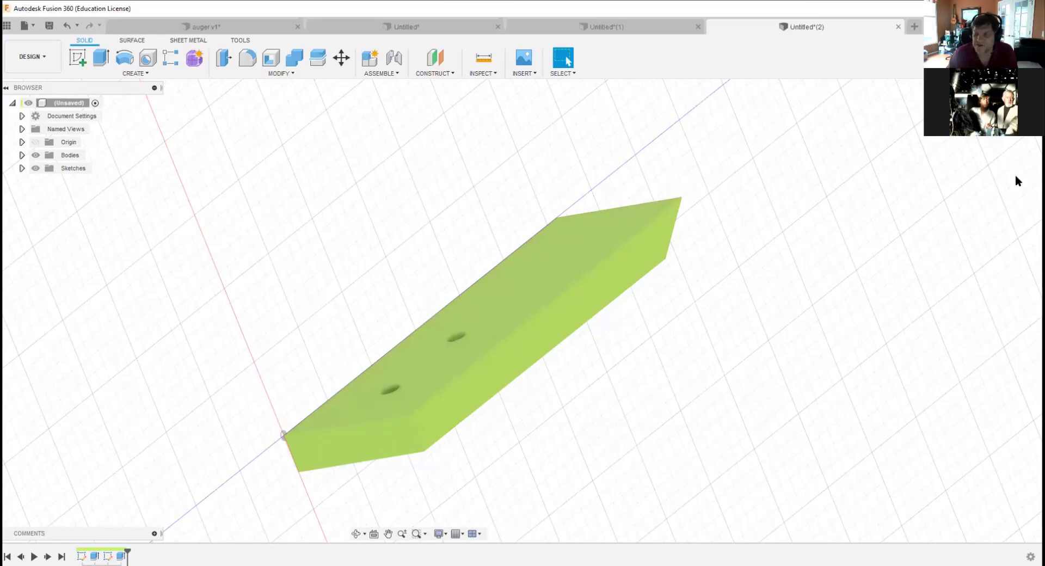
left_click(983, 93)
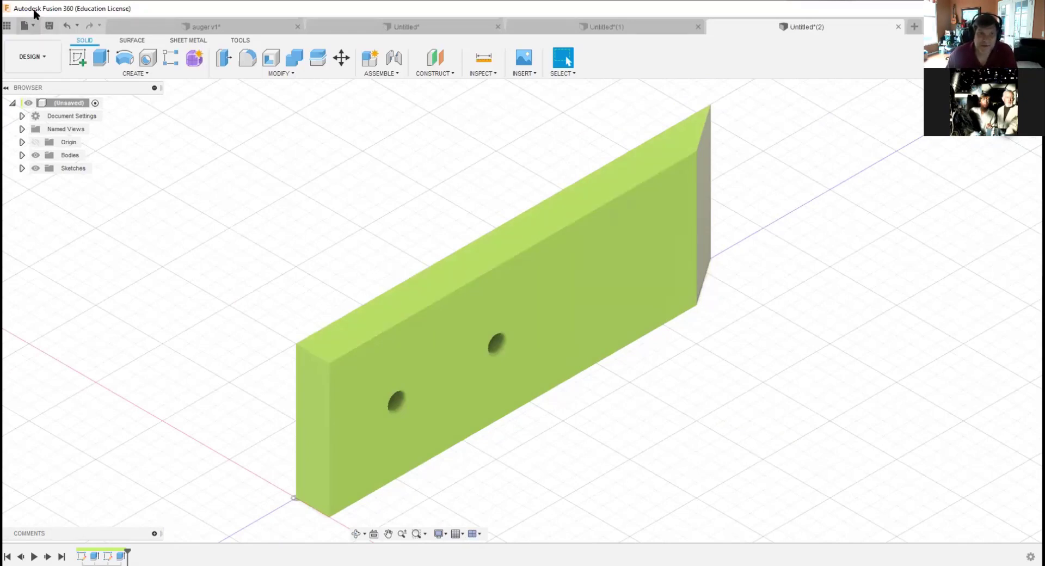
Step: Save the design as "scraper stress" in the Class instruction location
left_click(49, 27)
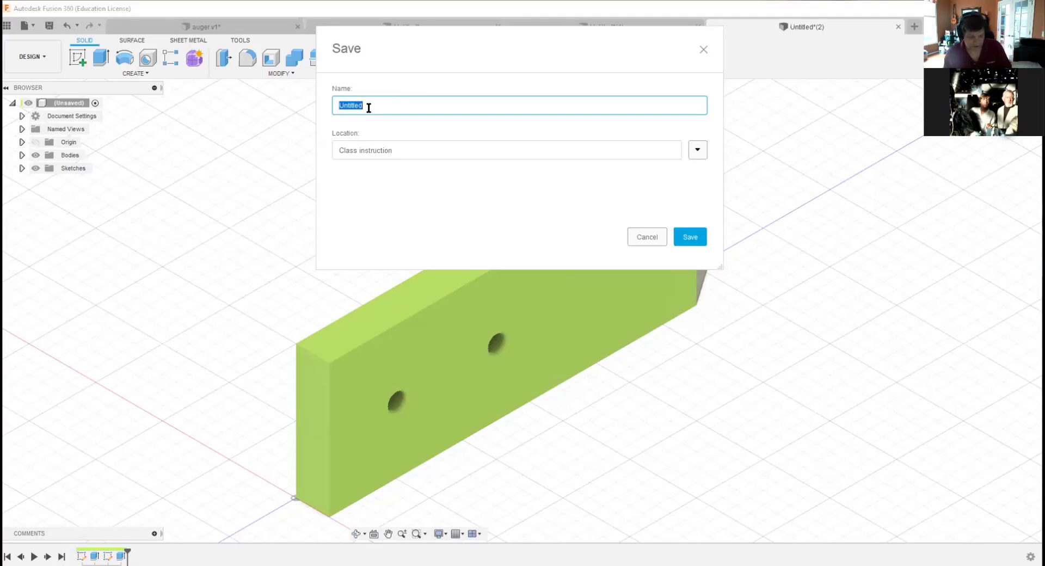
type("scraper")
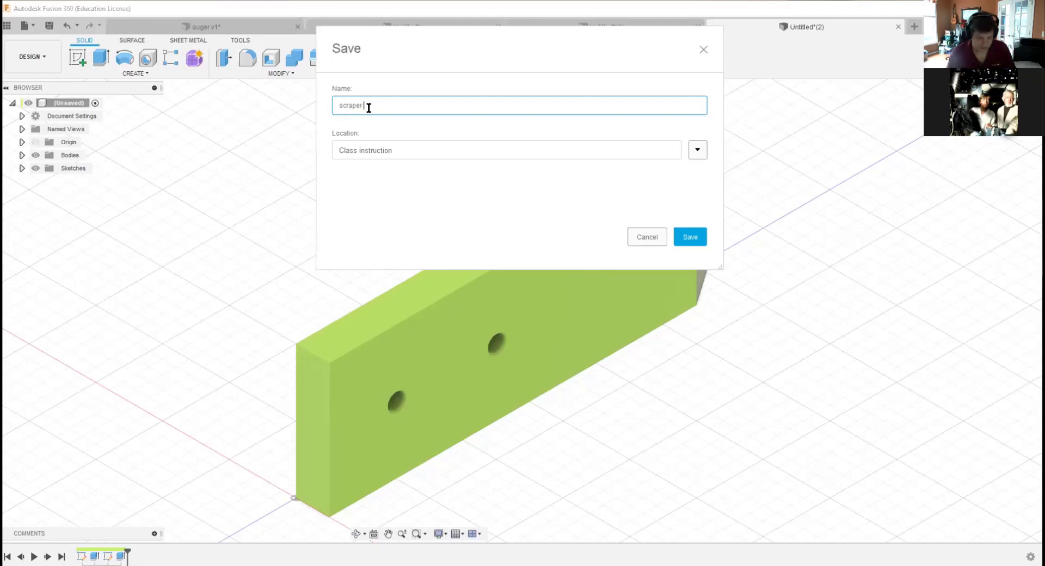
type(" sidess")
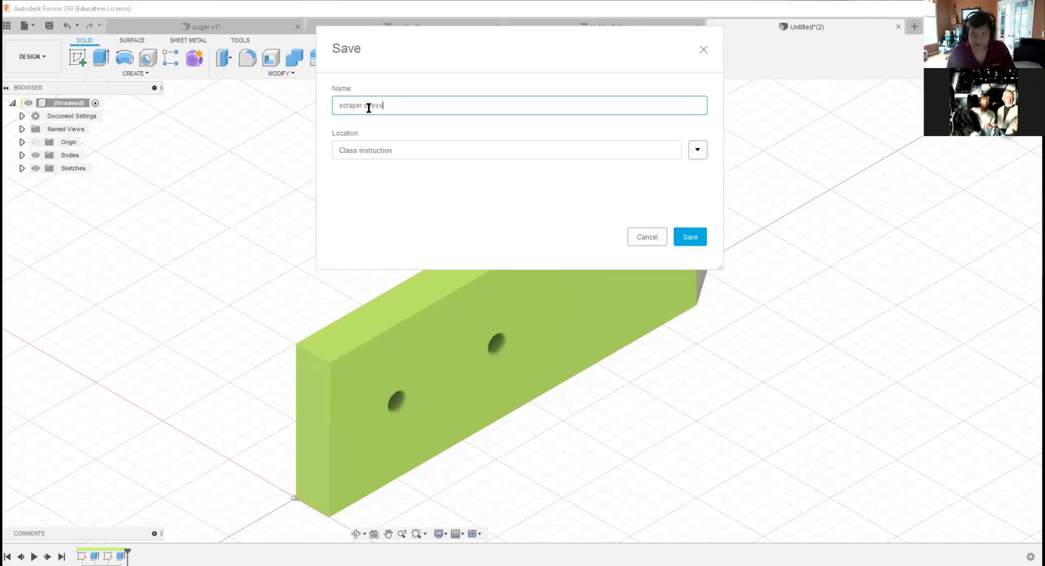
key("Return")
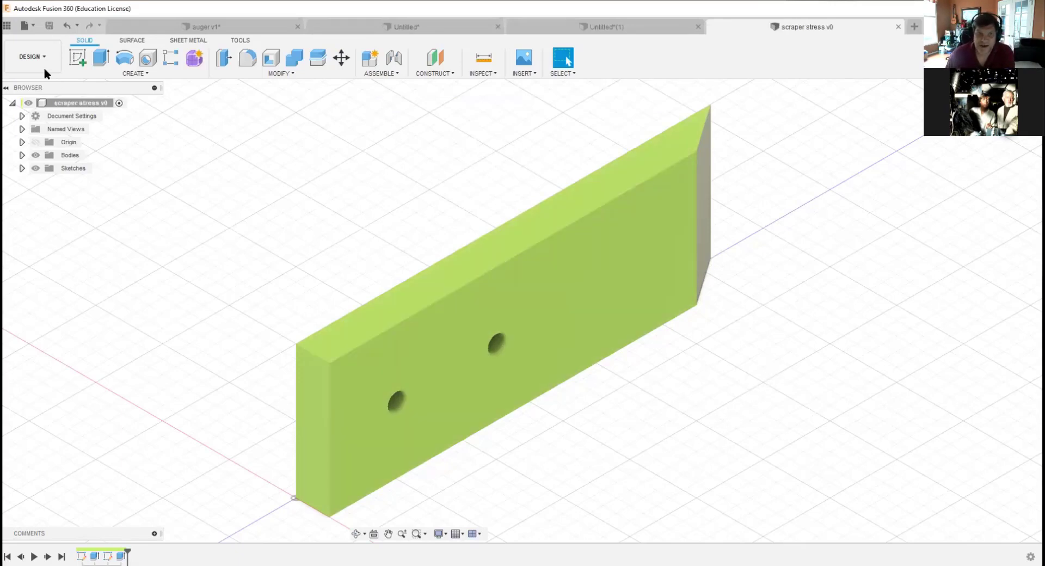
Step: Switch to the Simulation workspace, create a Static Stress study and collapse the quick setup guide
left_click(44, 56)
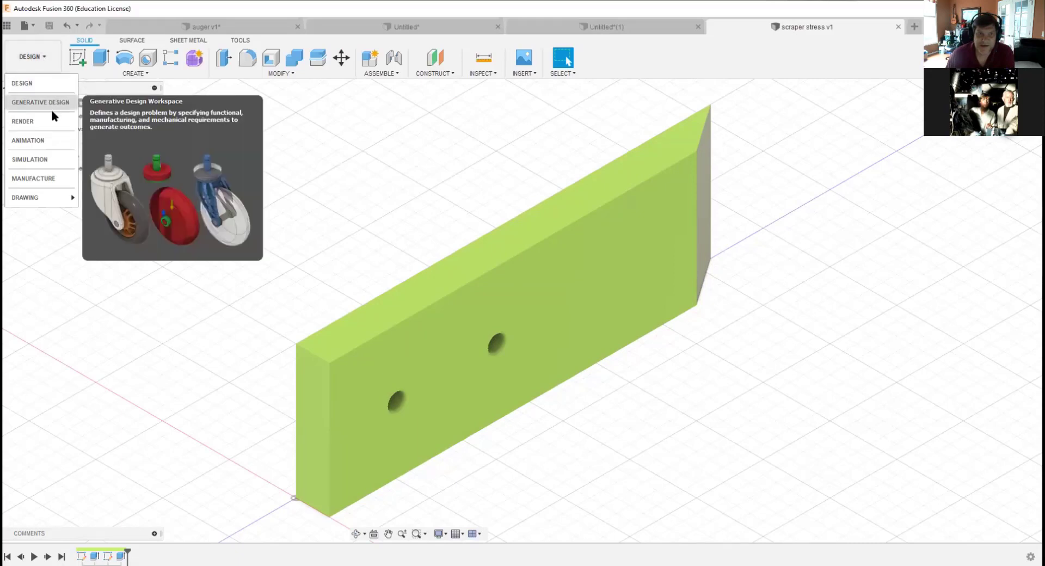
left_click(36, 157)
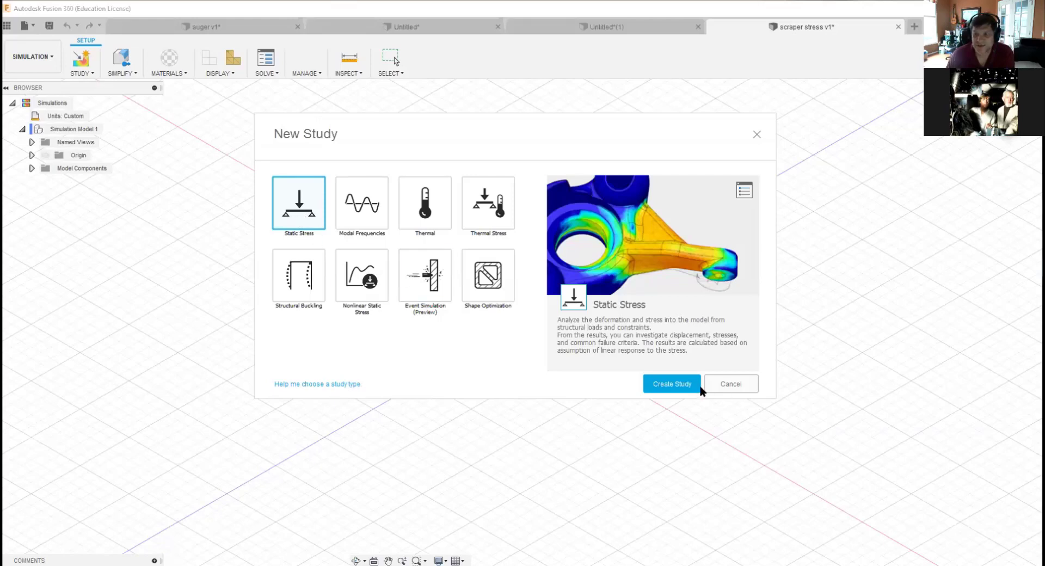
left_click(673, 385)
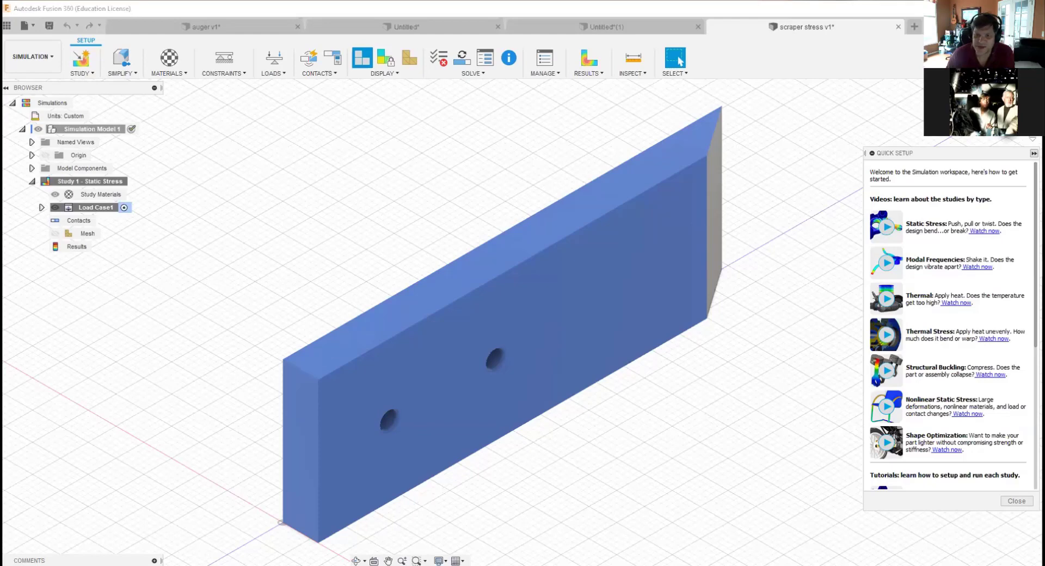
left_click(1034, 153)
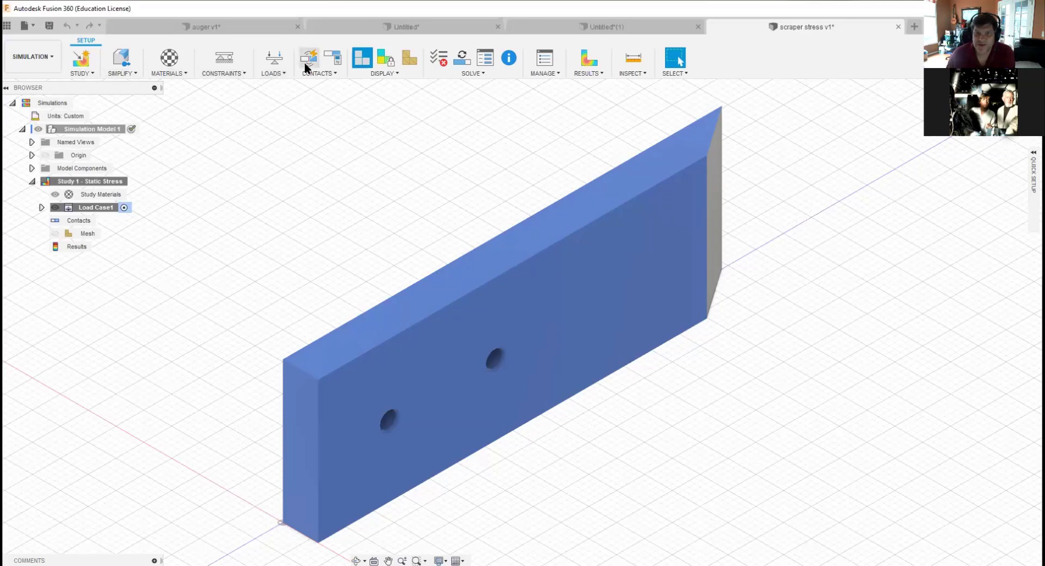
Step: Override the study material of the scraper body with Steel, Mild, keeping Yield Strength as the safety factor
left_click(170, 59)
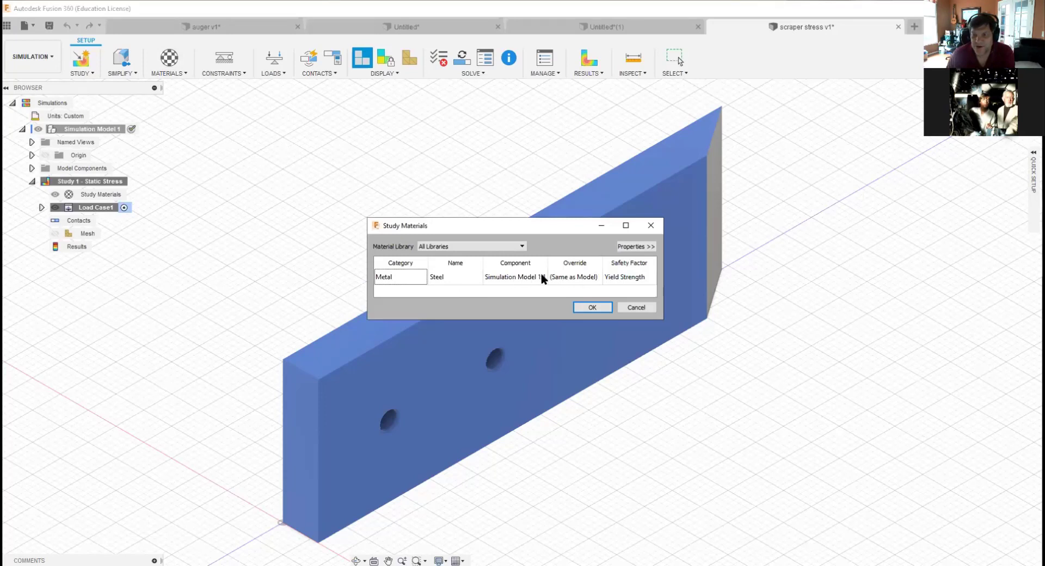
left_click(567, 276)
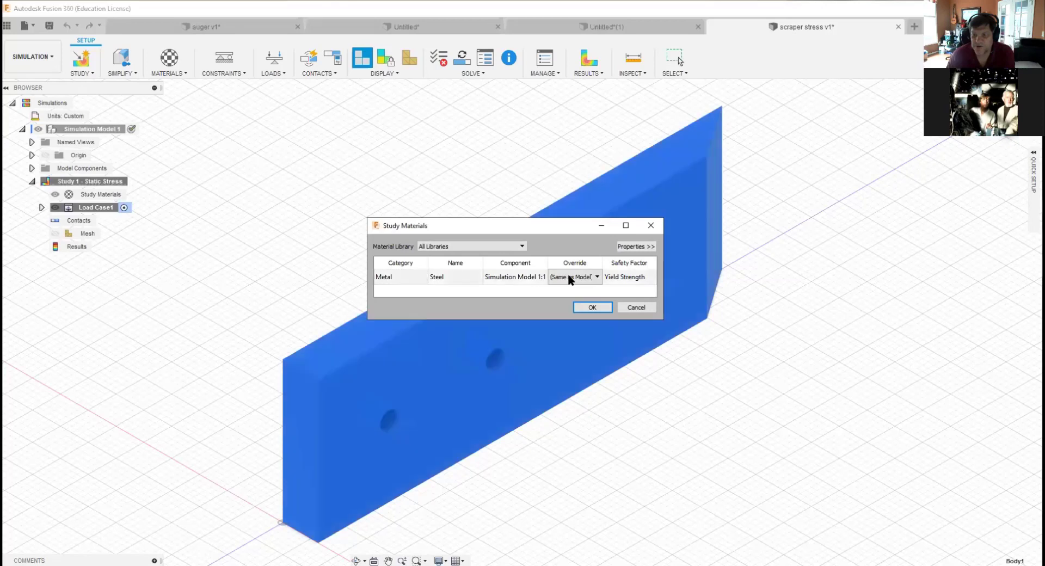
left_click(598, 278)
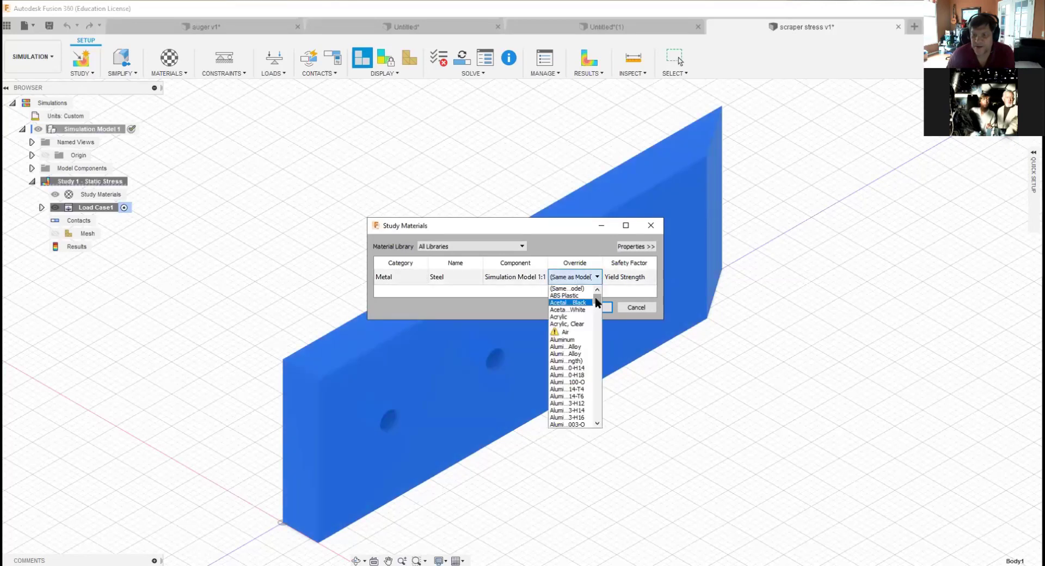
left_click_drag(598, 298, 606, 381)
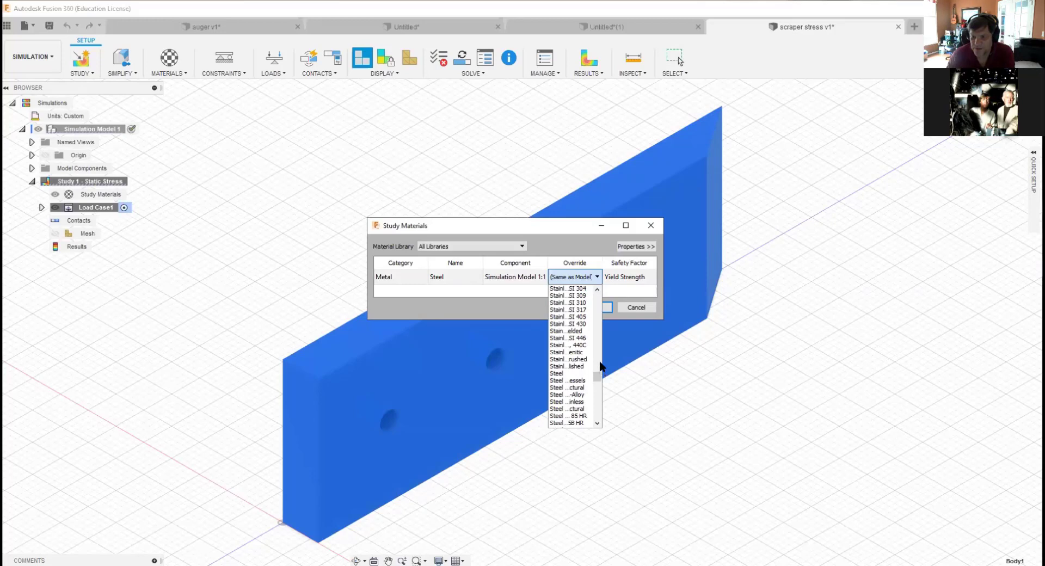
scroll(574, 395, "down", 4)
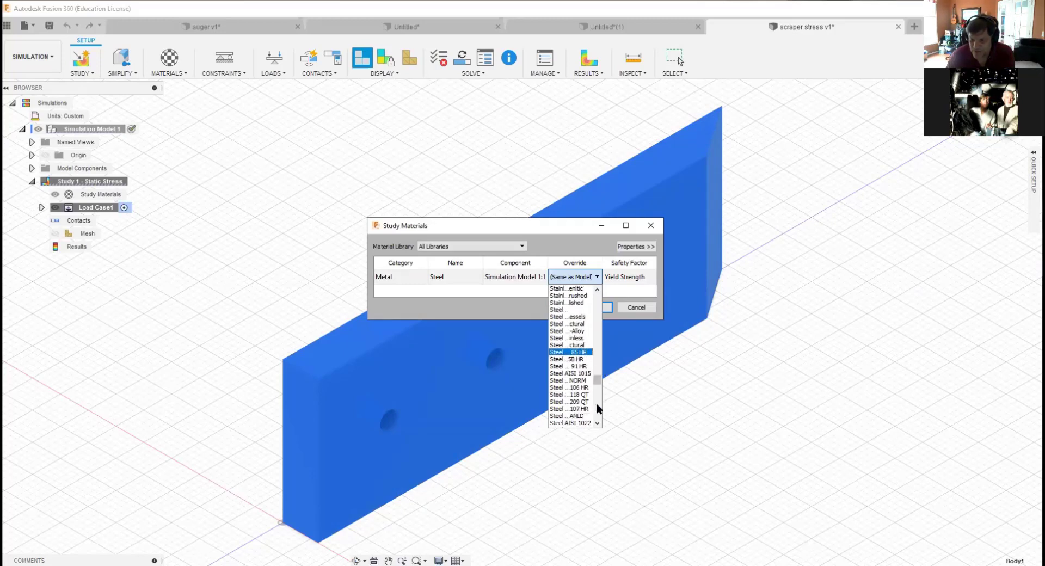
scroll(594, 406, "down", 10)
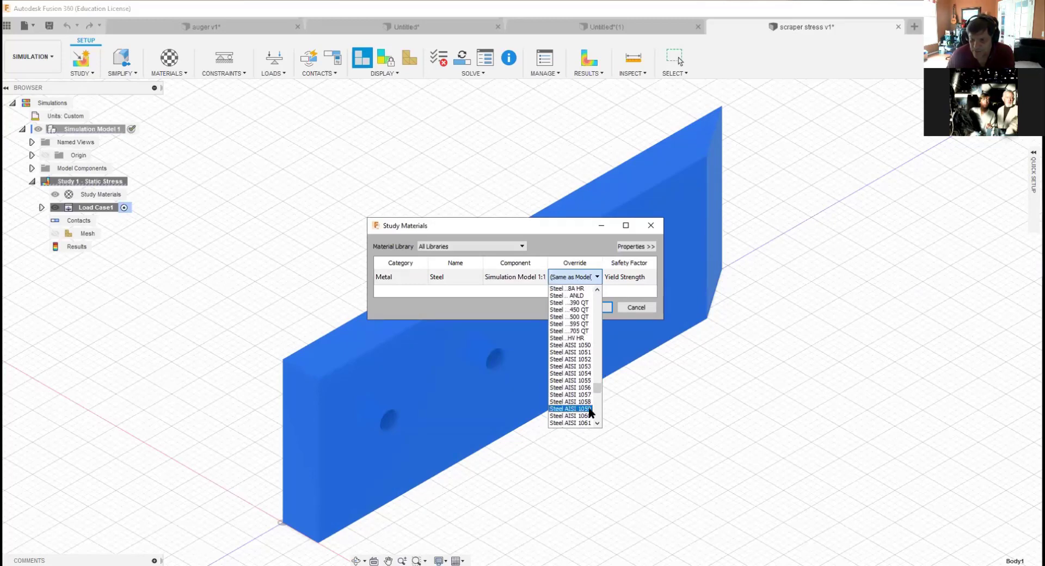
scroll(584, 409, "down", 8)
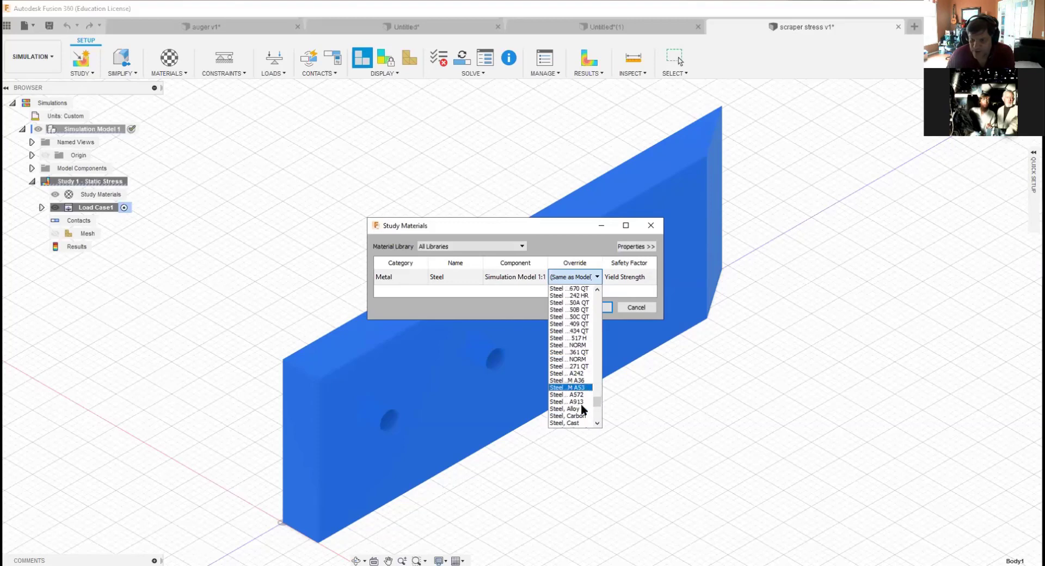
scroll(583, 410, "down", 2)
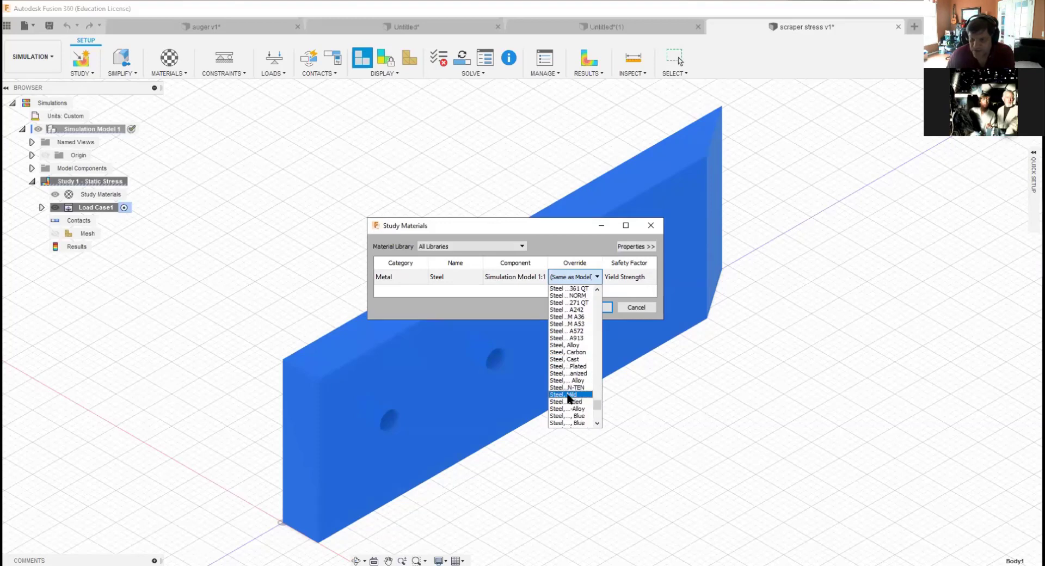
left_click(569, 395)
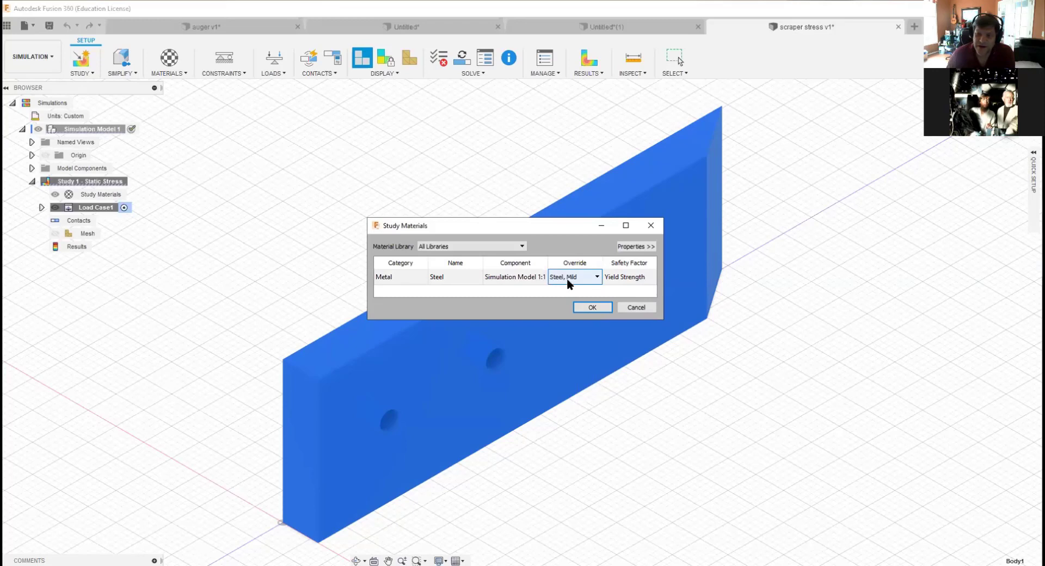
left_click(593, 309)
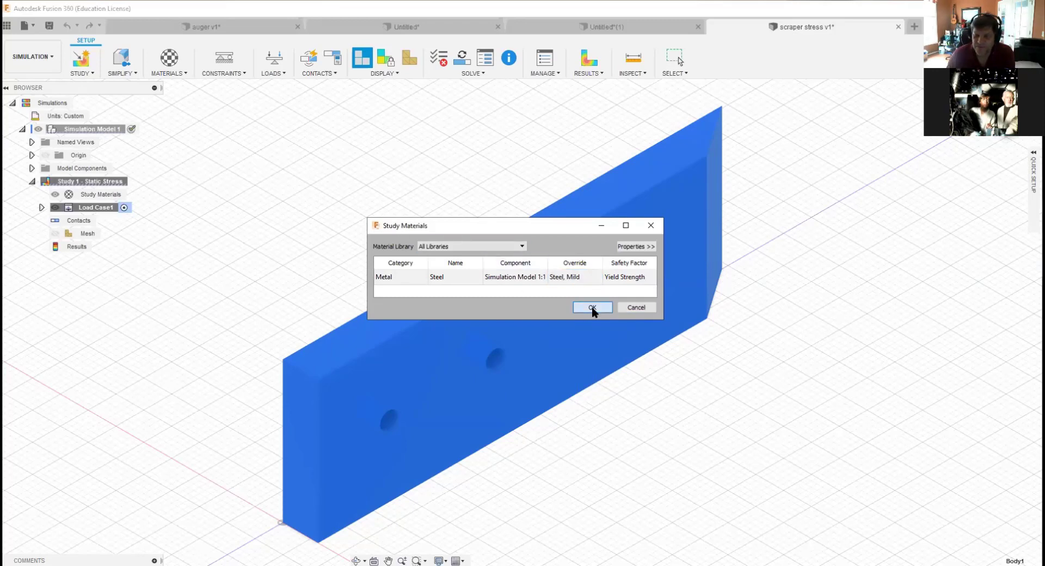
left_click(593, 308)
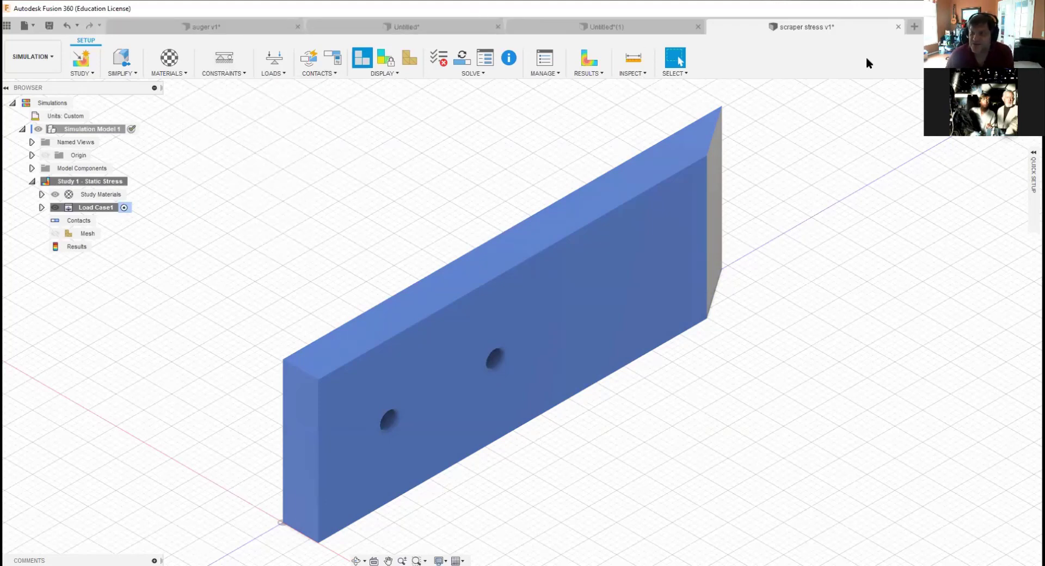
Step: Apply a Fixed structural constraint on all three axes to the inner cylindrical faces of both holes
mouse_move(520, 325)
middle_mouse_down("shift")
mouse_move(605, 234)
mouse_move(561, 273)
mouse_move(668, 270)
middle_mouse_up("shift")
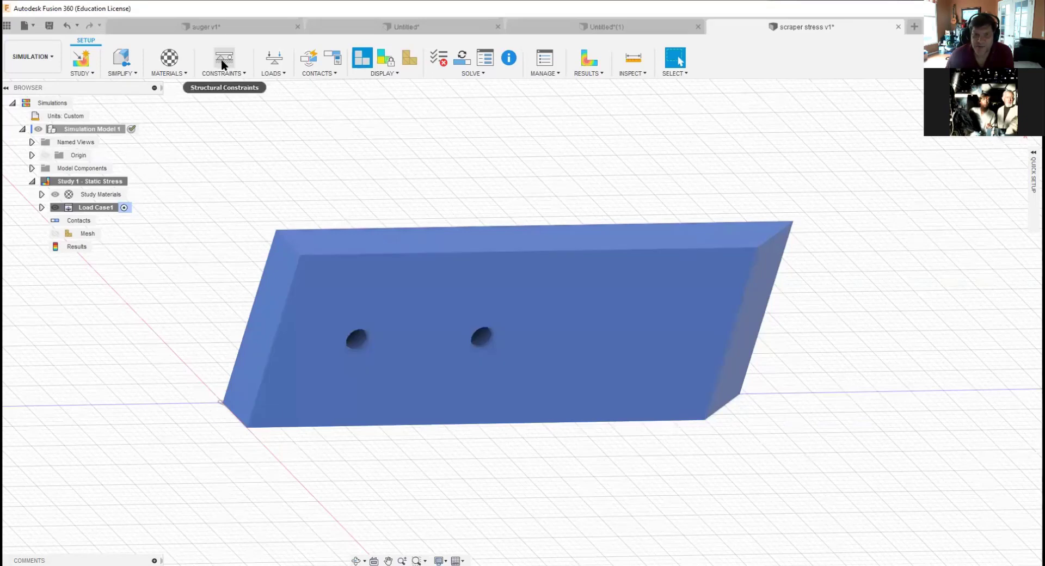
left_click(221, 59)
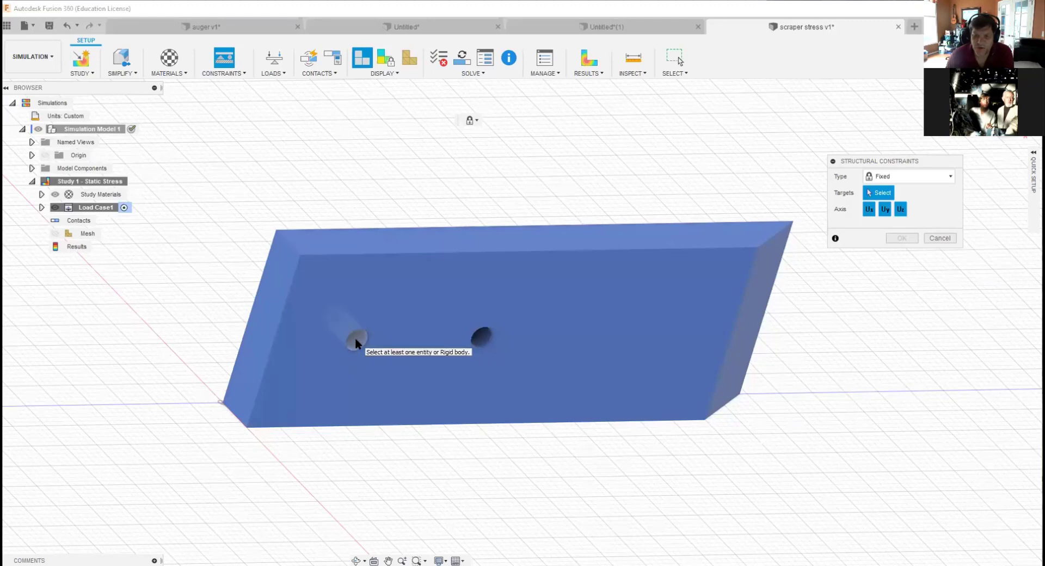
left_click(356, 336)
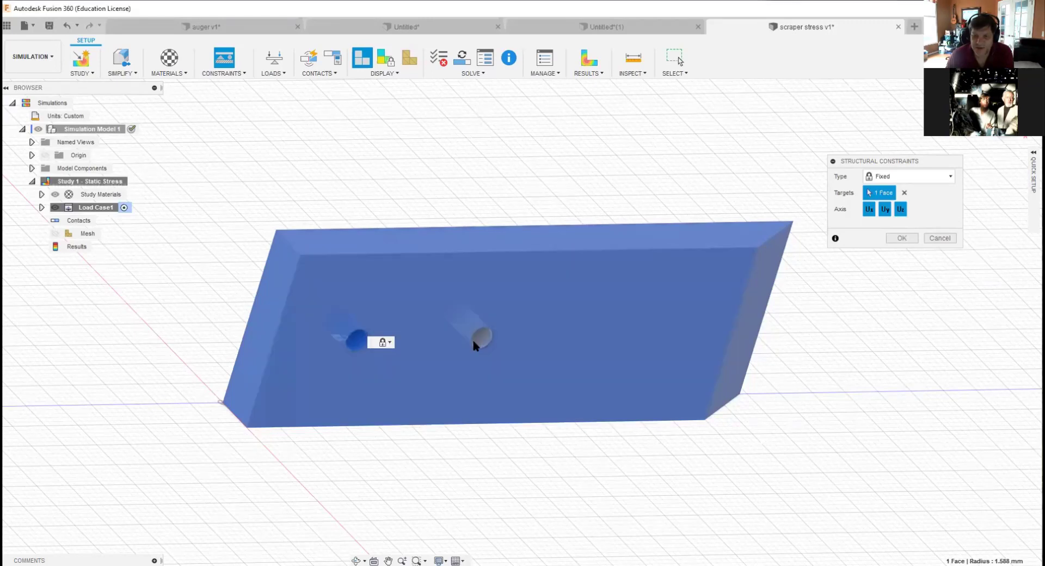
left_click(483, 336)
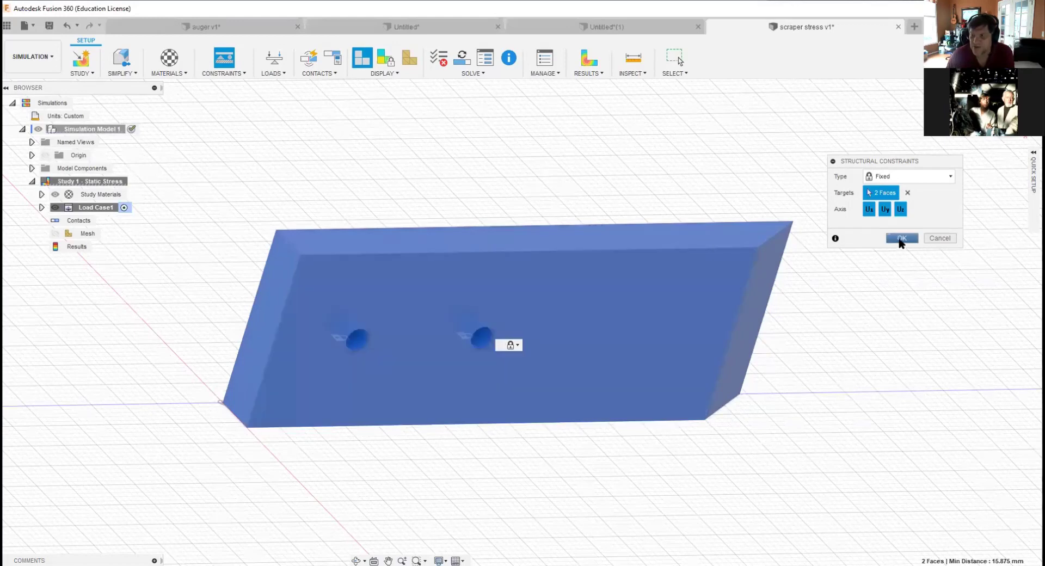
left_click(902, 239)
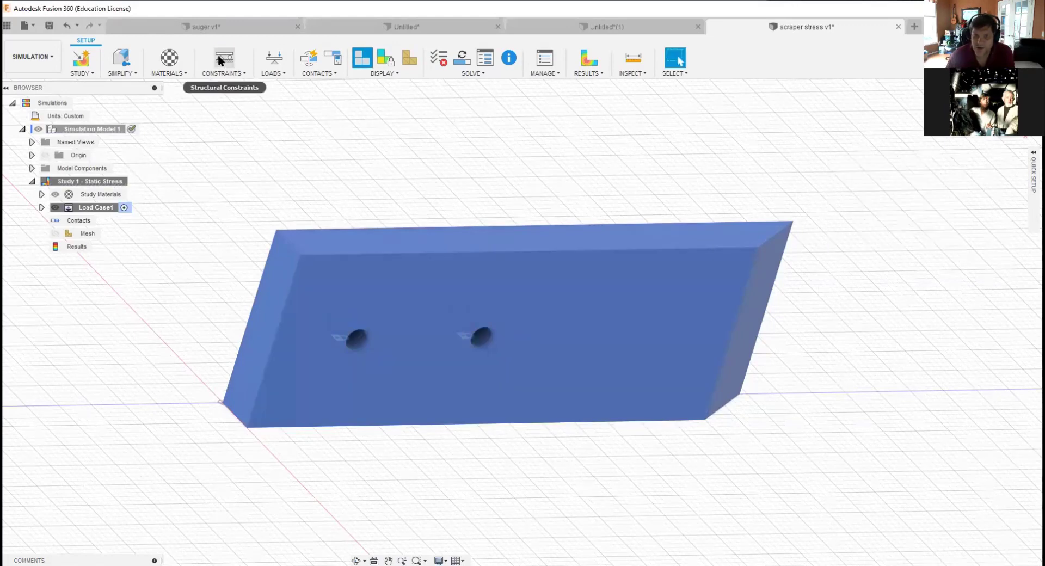
Step: Add a second Fixed structural constraint to the circular edges of both holes on the large face
left_click(220, 61)
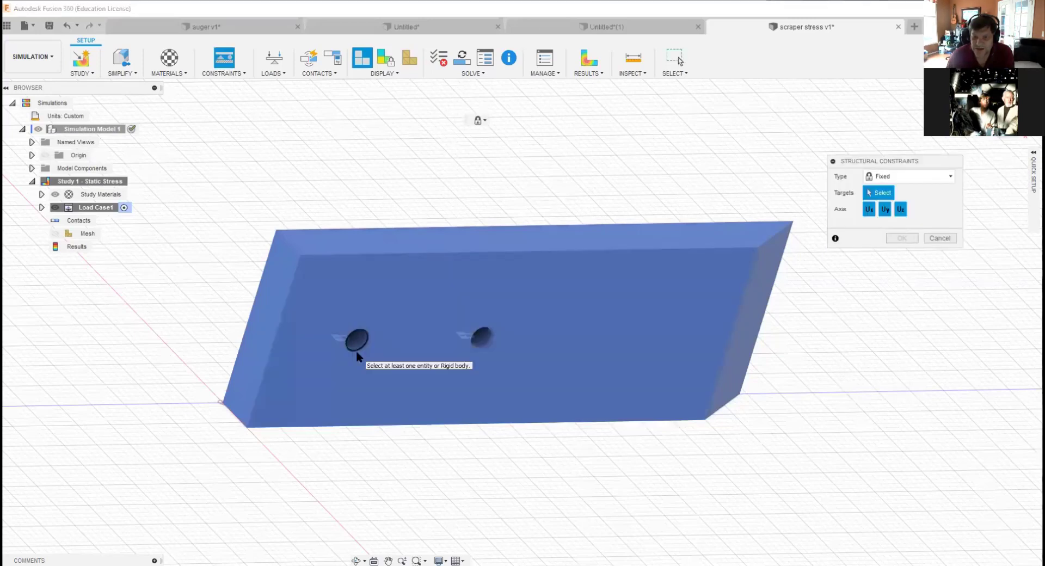
left_click(359, 351)
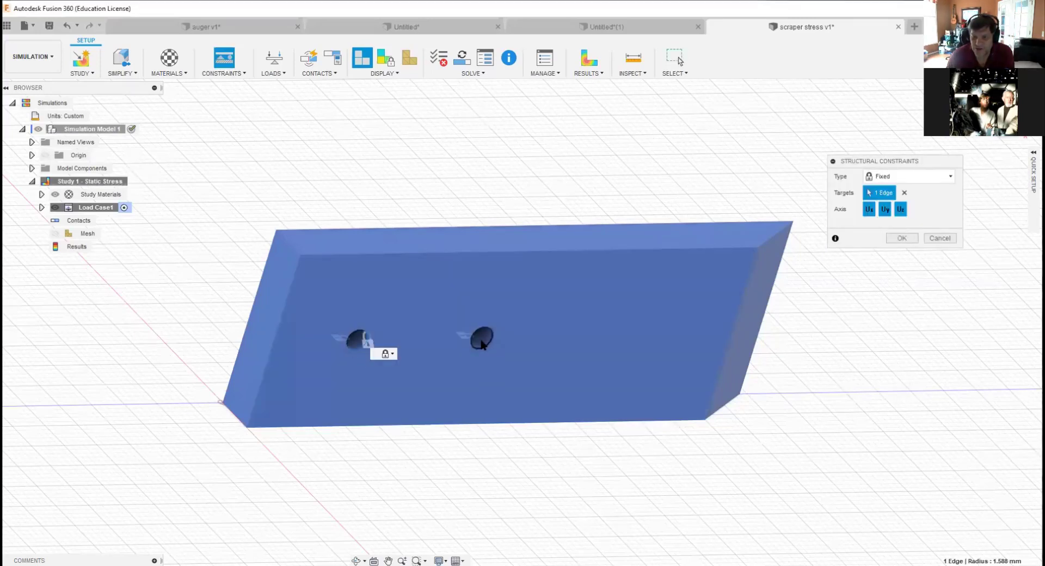
left_click(484, 347)
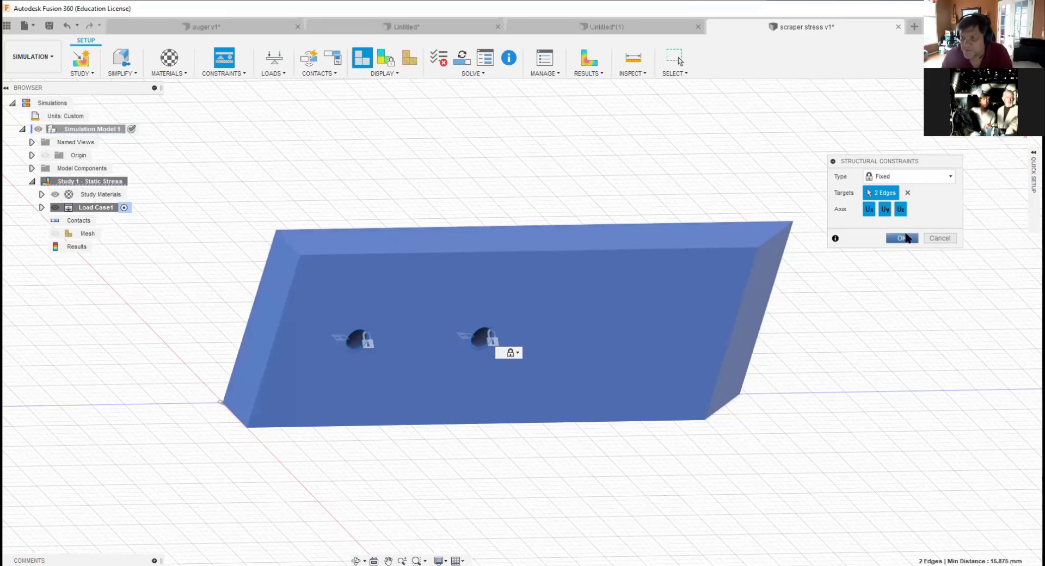
left_click(907, 238)
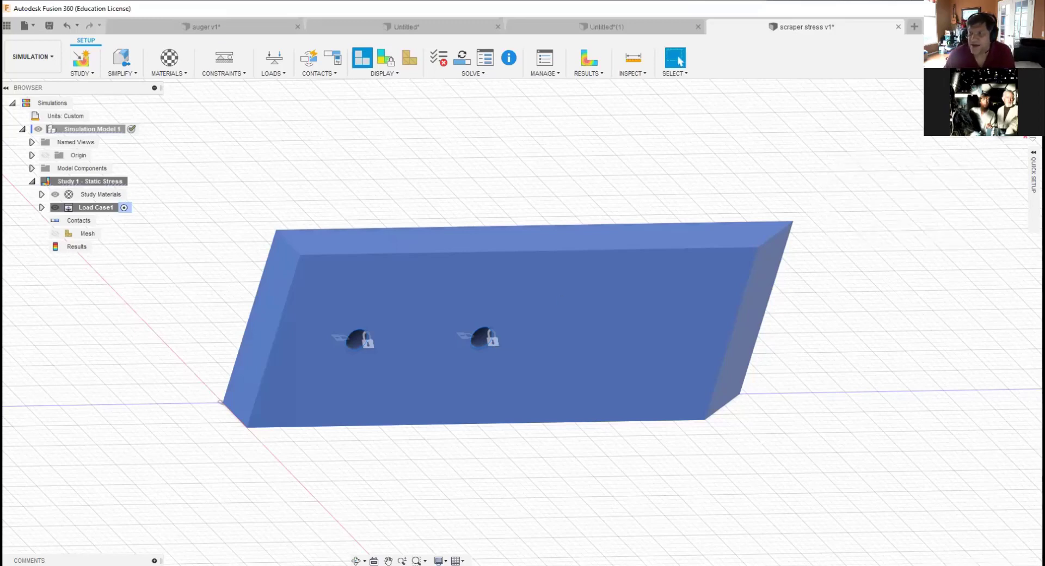
Step: Start a structural load of type Force and target the sharp tip edge at the scraper's beveled end
mouse_move(520, 324)
middle_mouse_down("shift")
mouse_move(493, 335)
mouse_move(1022, 146)
mouse_move(969, 218)
middle_mouse_up("shift")
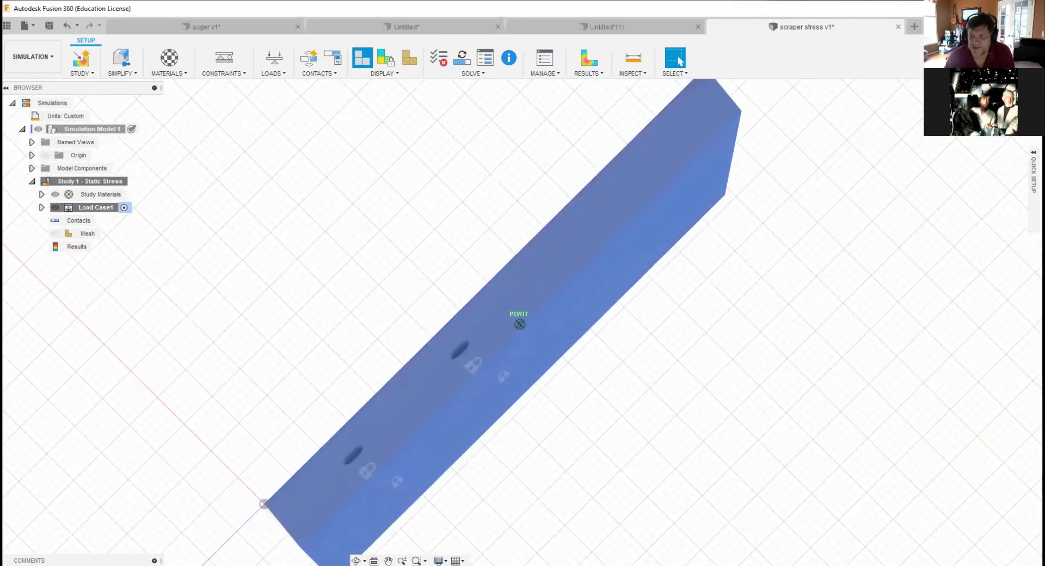
mouse_move(821, 171)
middle_mouse_down("shift")
mouse_move(788, 164)
mouse_move(824, 210)
mouse_move(805, 247)
middle_mouse_up("shift")
scroll(789, 164, "down", 2)
middle_click_drag(644, 260, 573, 345)
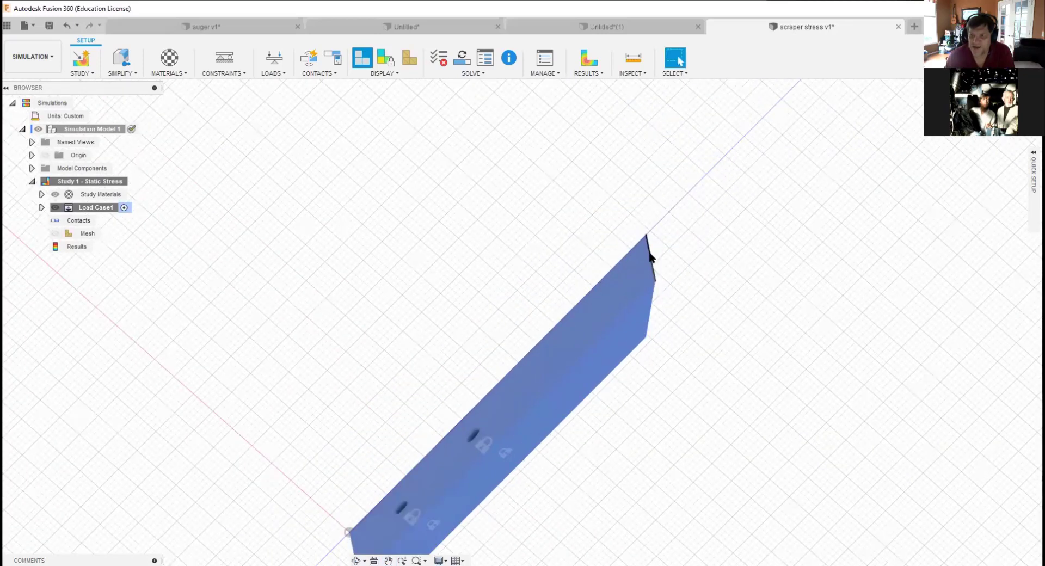
left_click(282, 72)
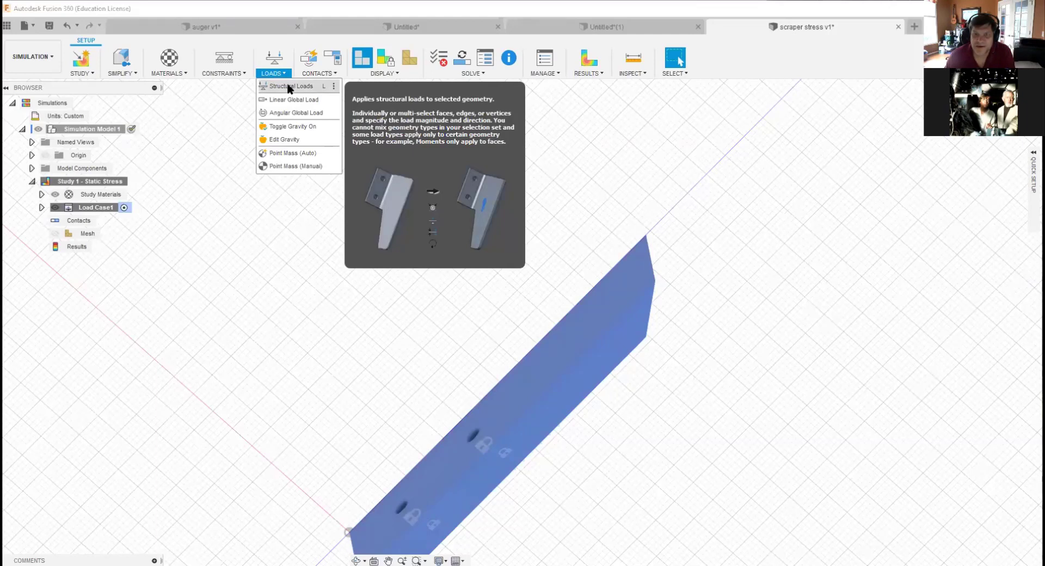
left_click(288, 87)
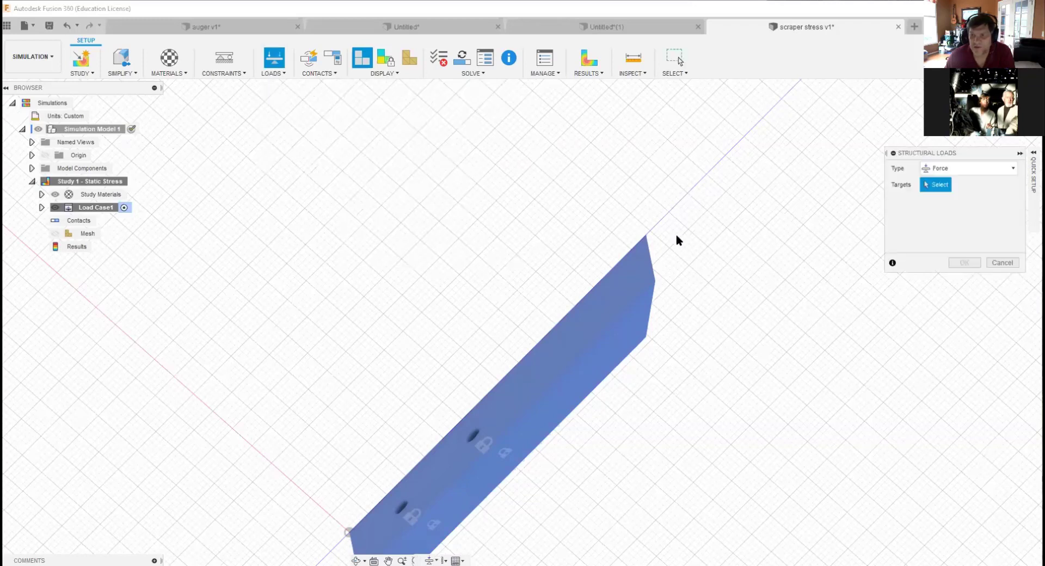
left_click(650, 256)
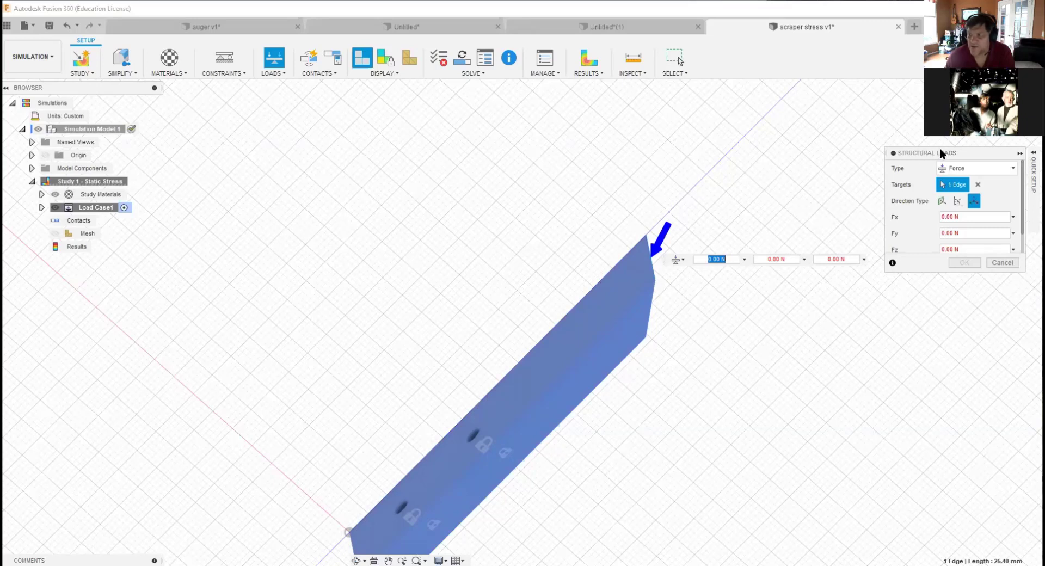
Step: Change the force load's units to lbforce
mouse_move(939, 148)
left_mouse_down()
mouse_move(929, 120)
mouse_move(942, 131)
left_mouse_up()
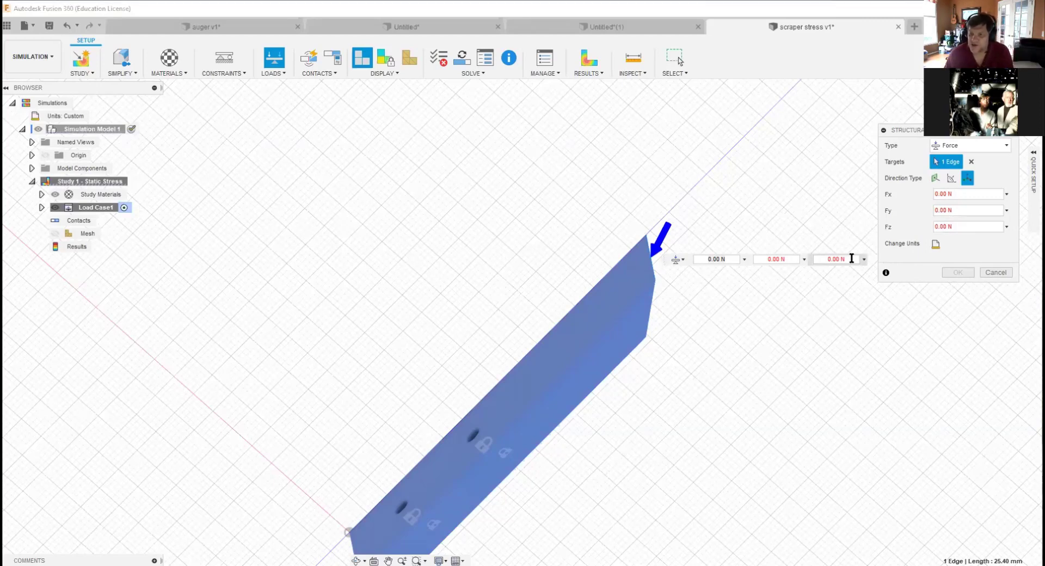
left_click(934, 243)
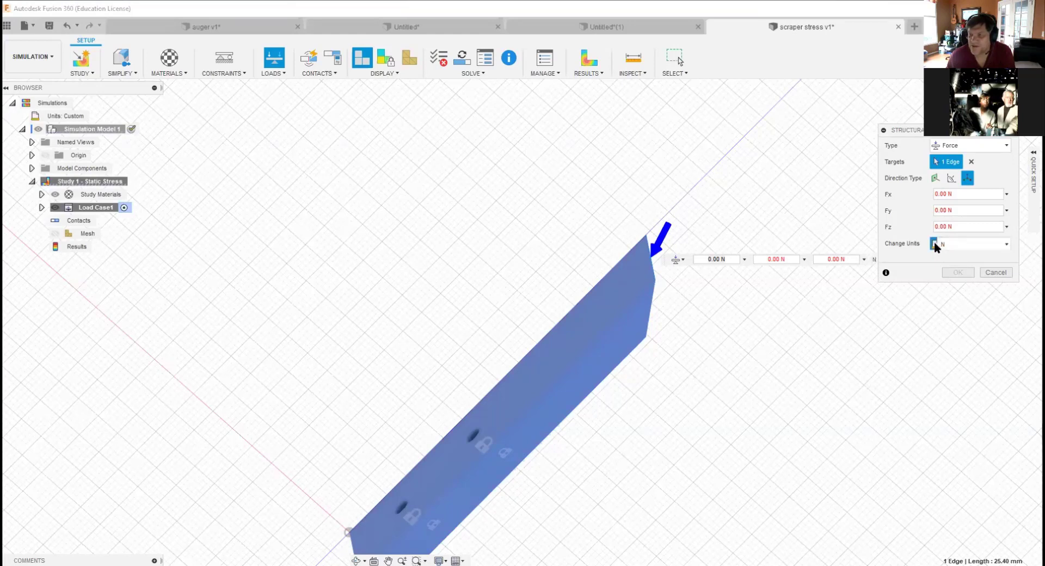
left_click(974, 244)
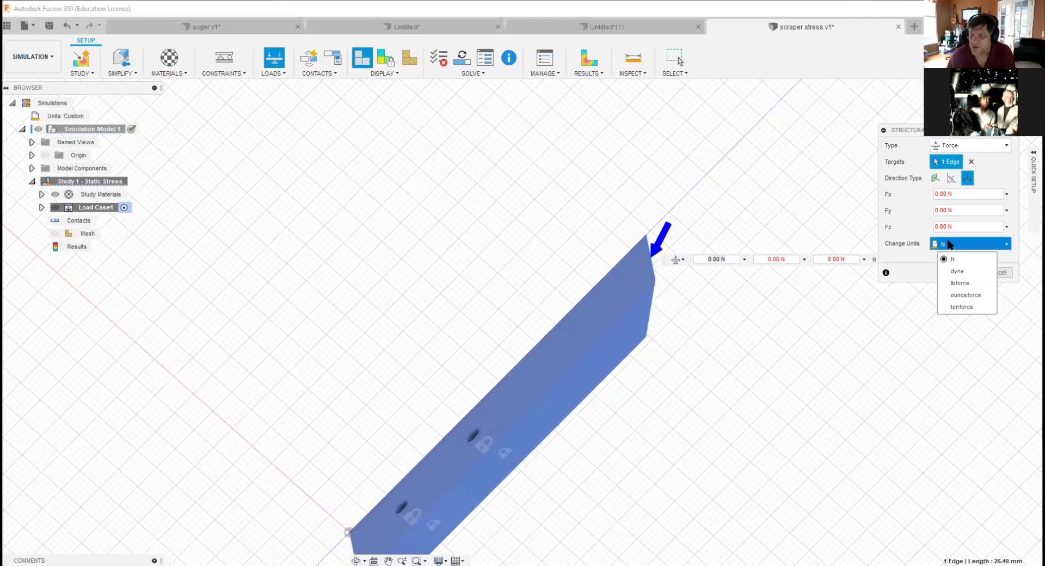
left_click(956, 282)
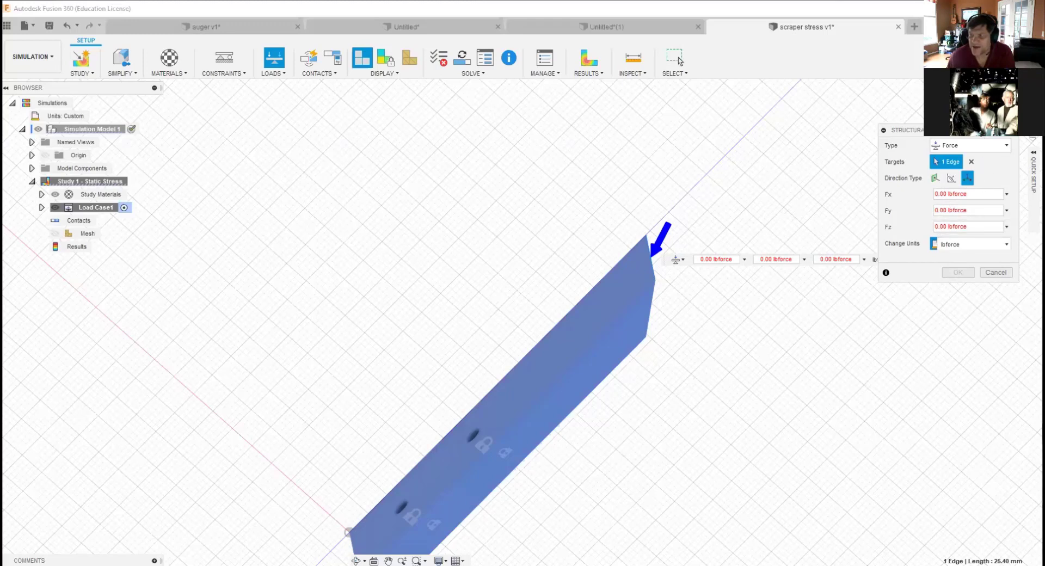
Step: Set the X component of the tip edge's force load to 10 lbforce
left_click_drag(976, 129, 898, 123)
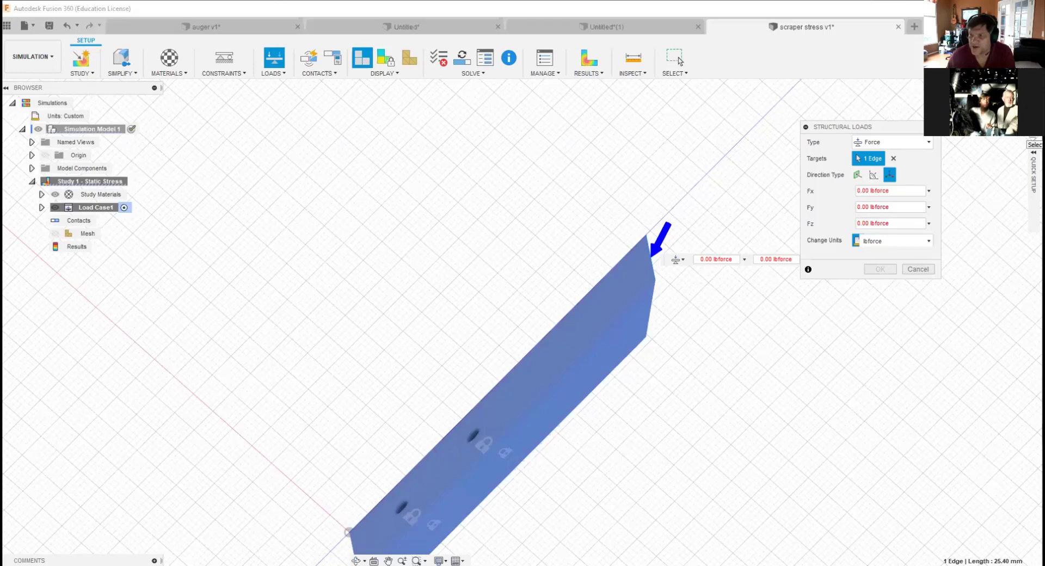
left_click(1016, 129)
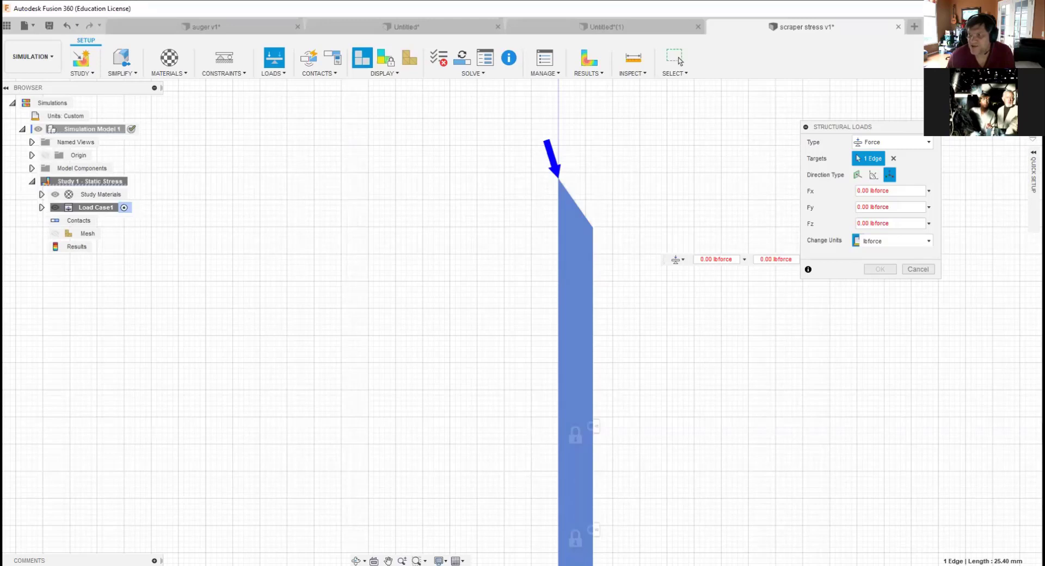
left_click(840, 192)
type("10")
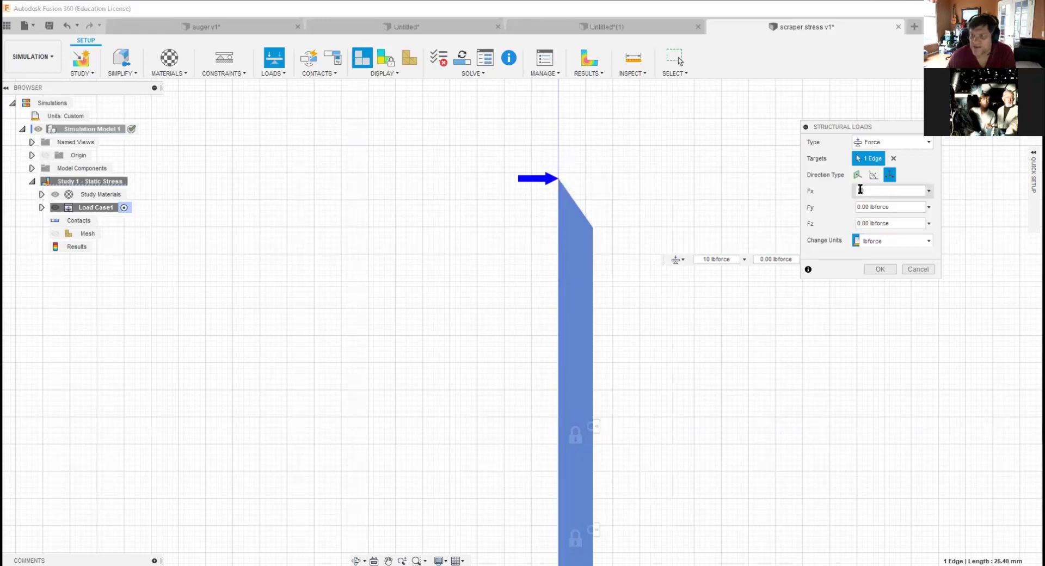
type("10")
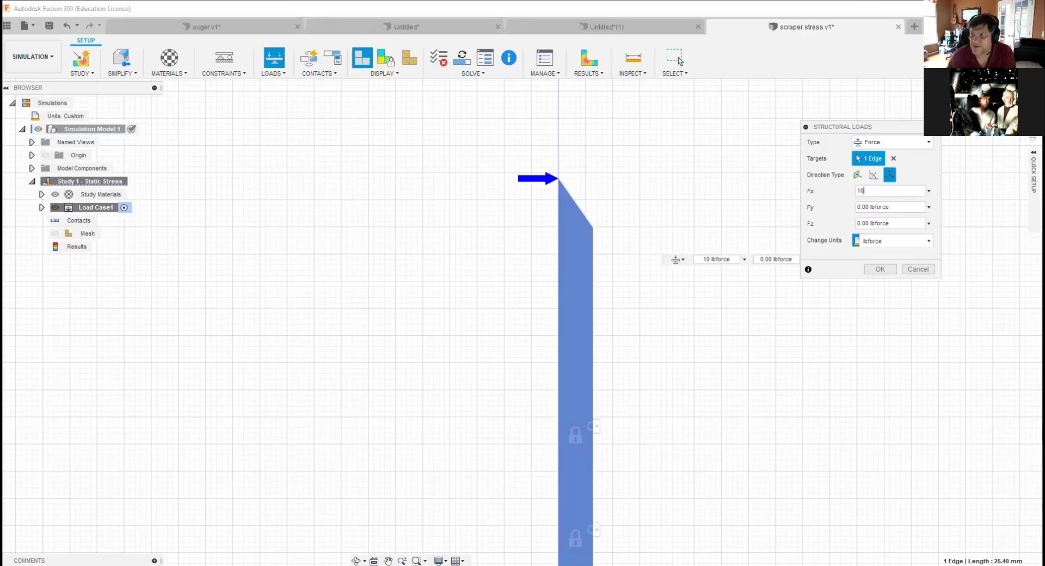
Step: Check the force arrow's direction at the tip edge from several sides of the scraper and apply the load
left_click(979, 91)
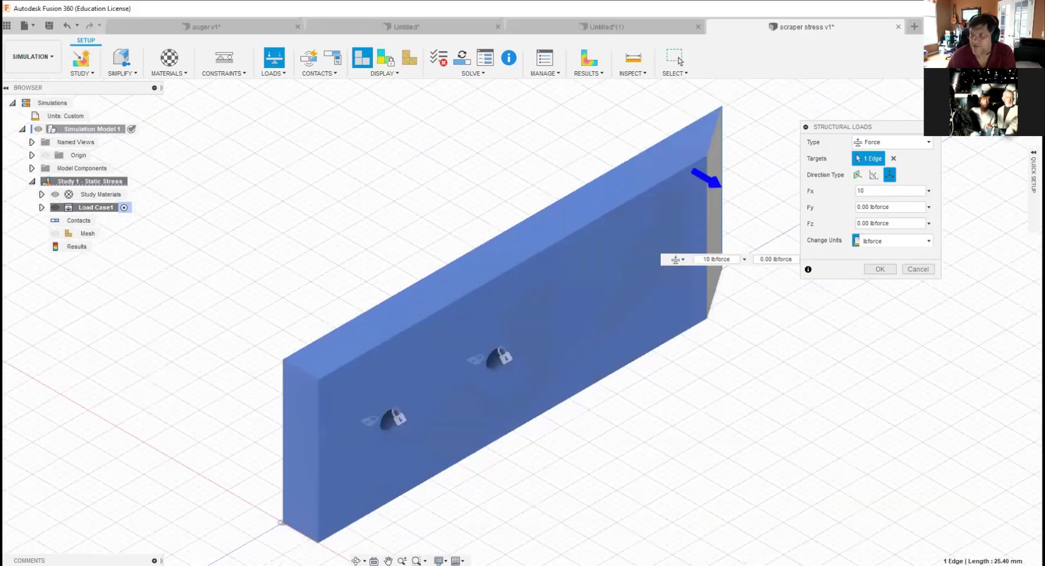
left_click(1003, 123)
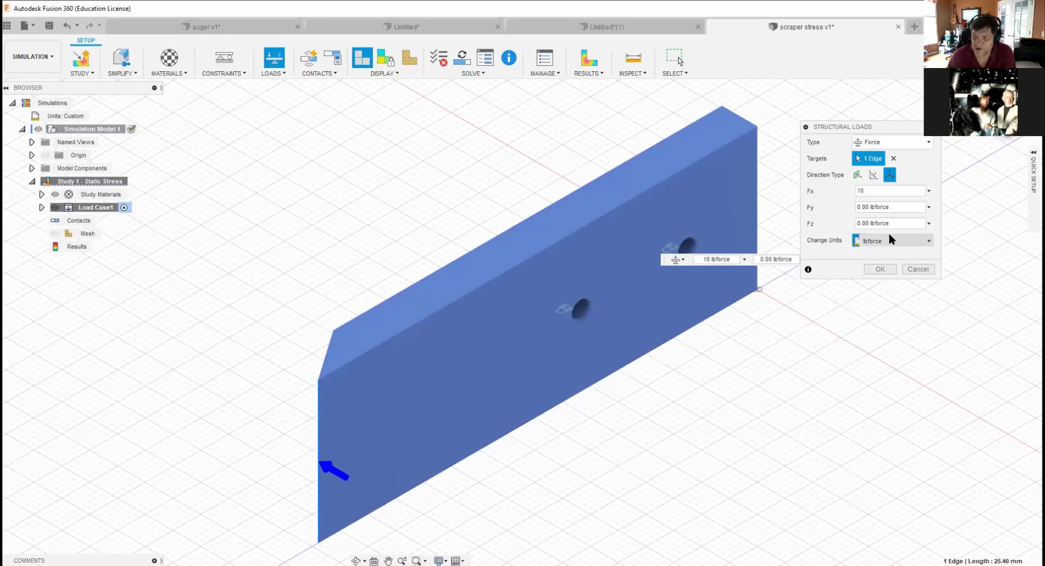
mouse_move(520, 325)
middle_mouse_down("shift")
mouse_move(520, 123)
mouse_move(520, 164)
mouse_move(605, 245)
mouse_move(725, 253)
mouse_move(719, 180)
middle_mouse_up("shift")
middle_click_drag(997, 125, 845, 231, "shift")
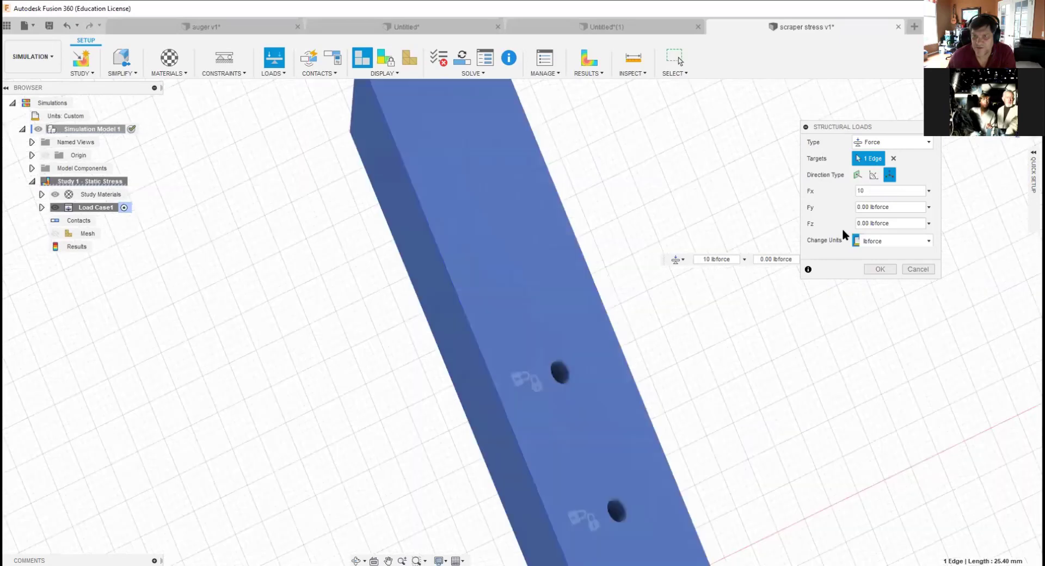
scroll(658, 217, "up", 1)
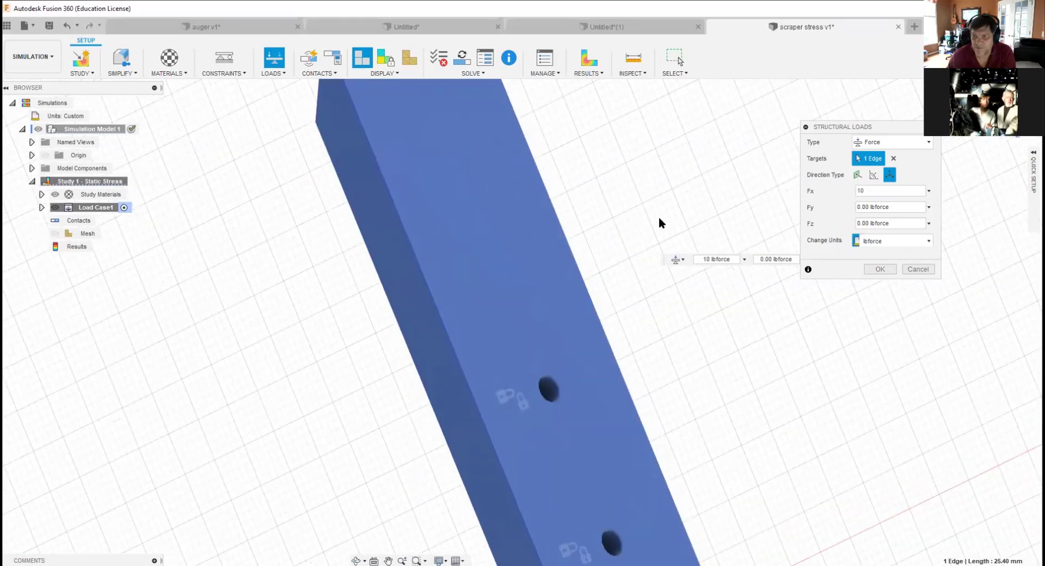
middle_click(659, 219)
middle_click(658, 219)
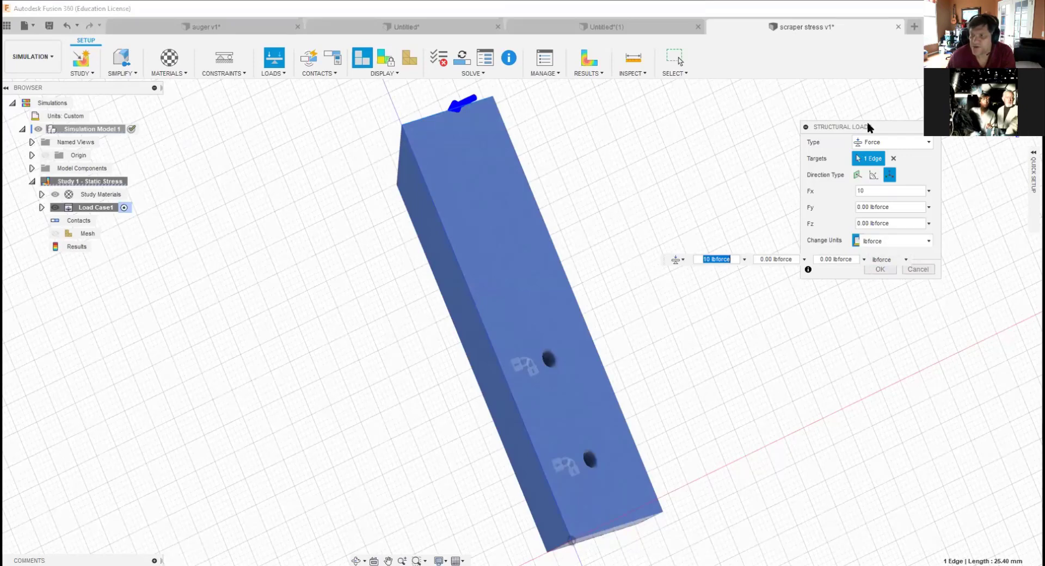
left_click_drag(867, 124, 821, 100)
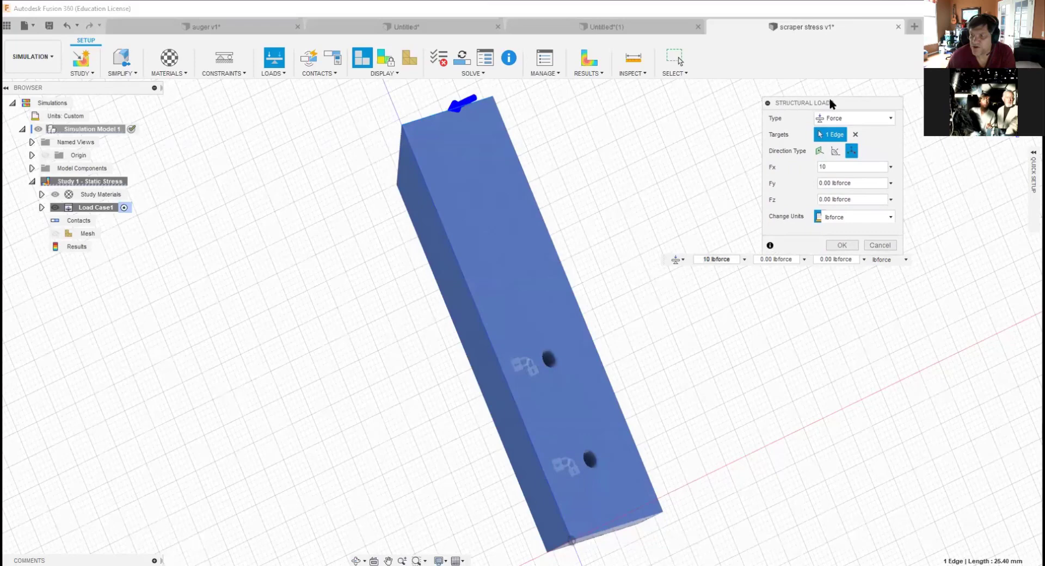
left_click(844, 245)
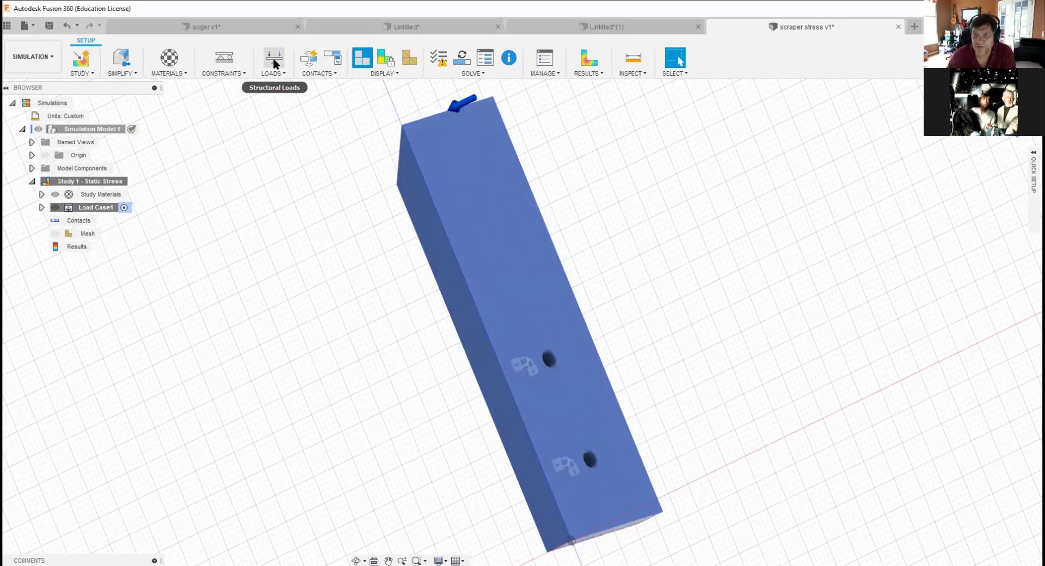
Step: Run the pre-check on the static stress study and review the reported constraint issues
left_click(438, 58)
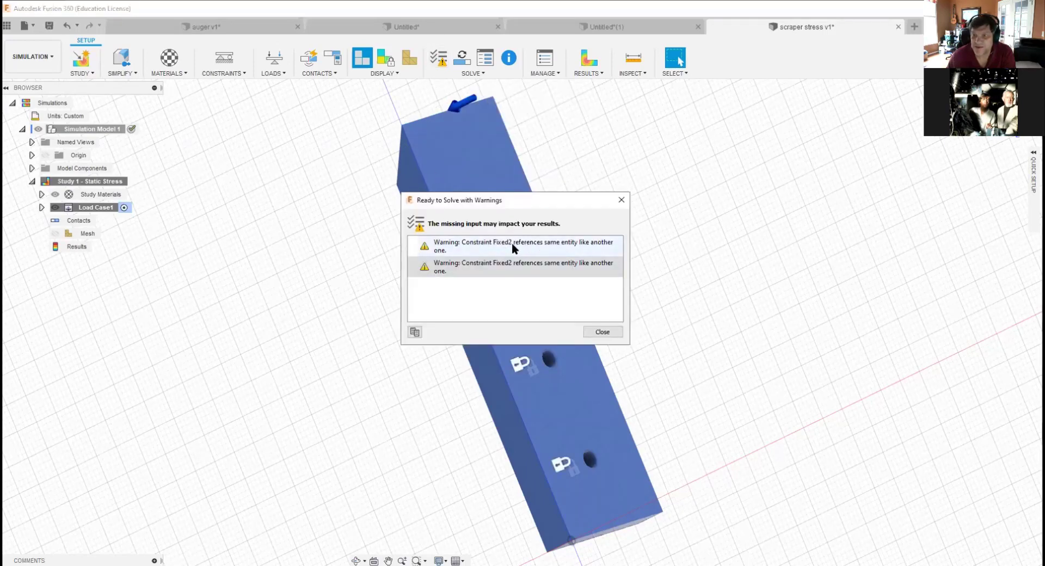
left_click(476, 248)
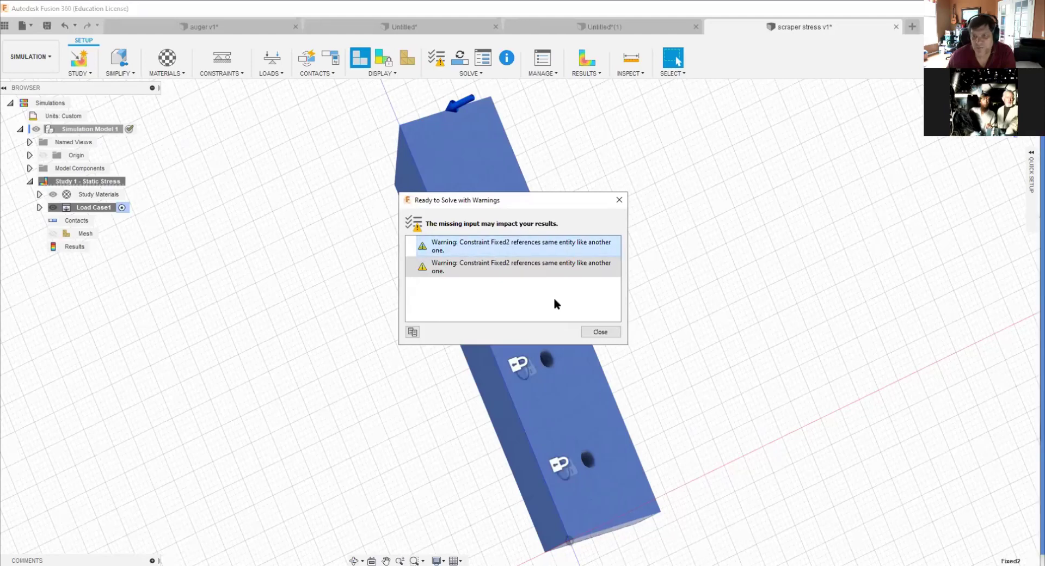
left_click(612, 331)
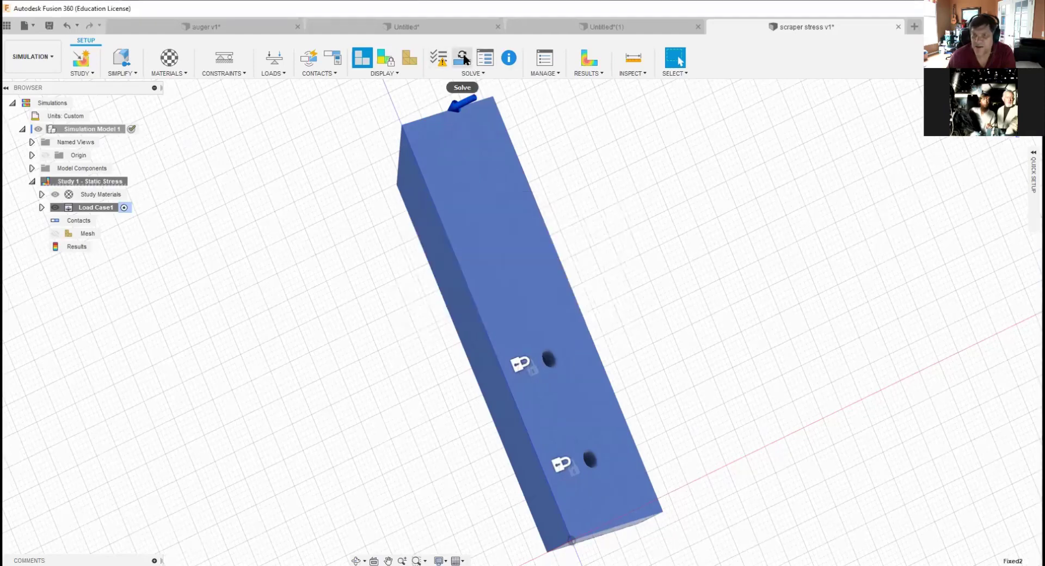
Step: Solve the static stress study on the cloud and dismiss the job status once the solve completes
left_click(462, 61)
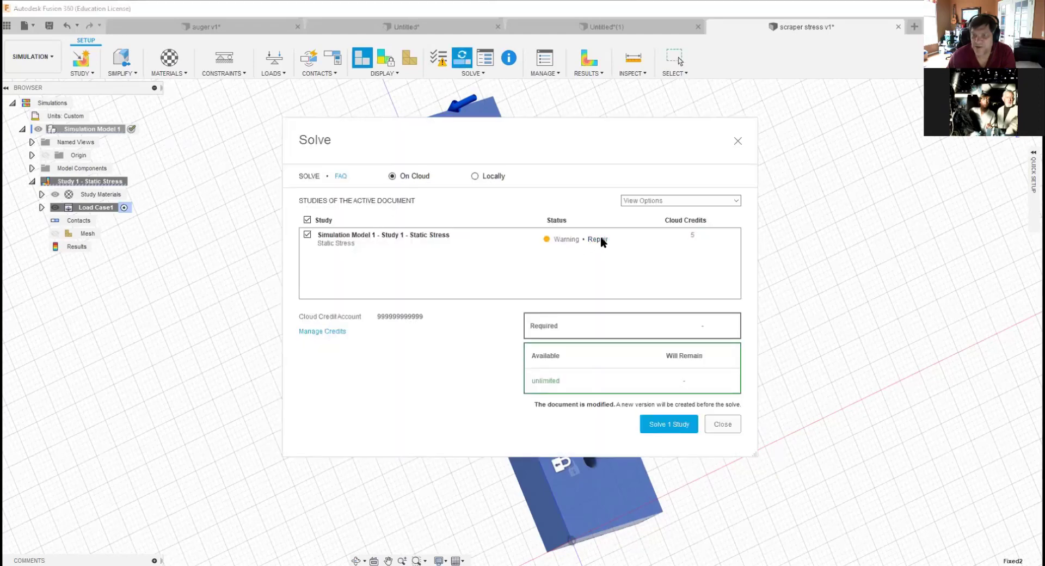
left_click(674, 424)
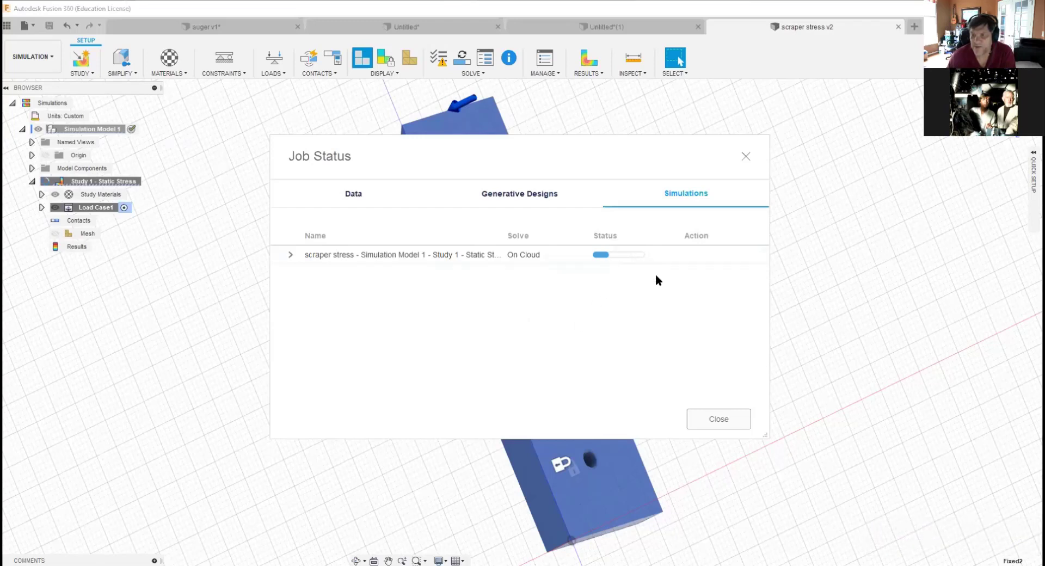
mouse_move(626, 260)
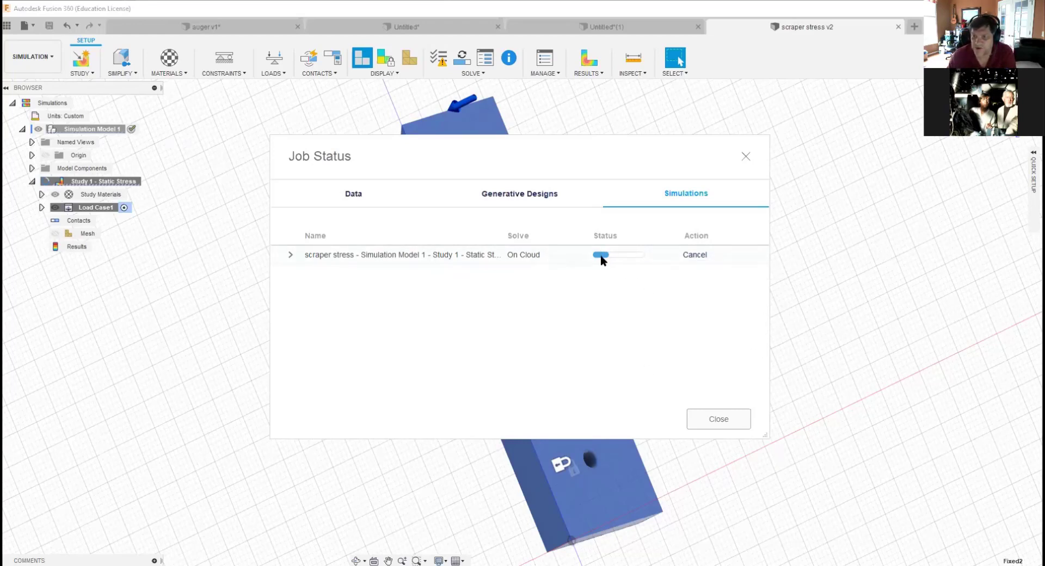
left_click_drag(592, 141, 805, 120)
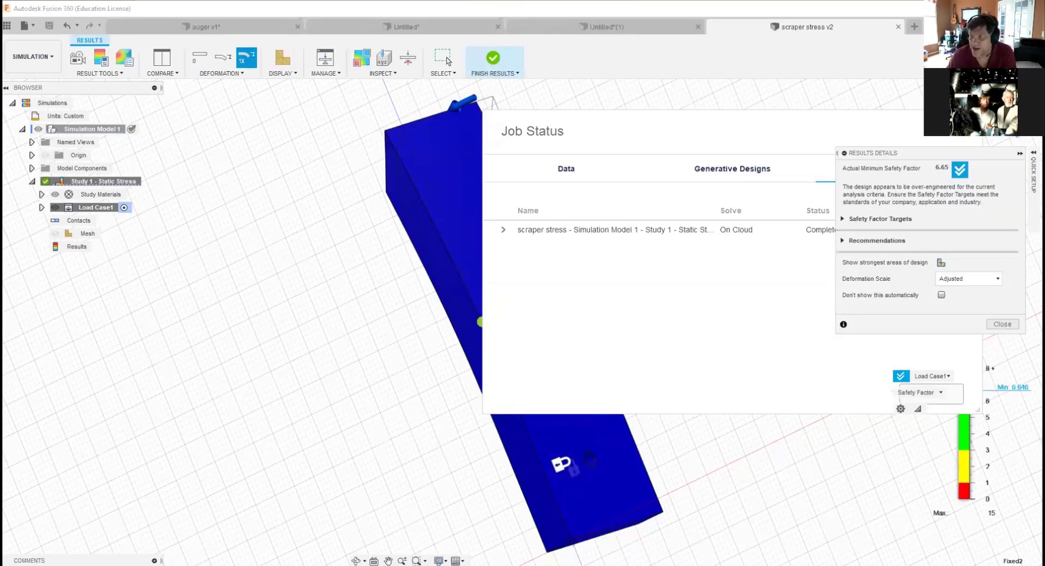
left_click(964, 131)
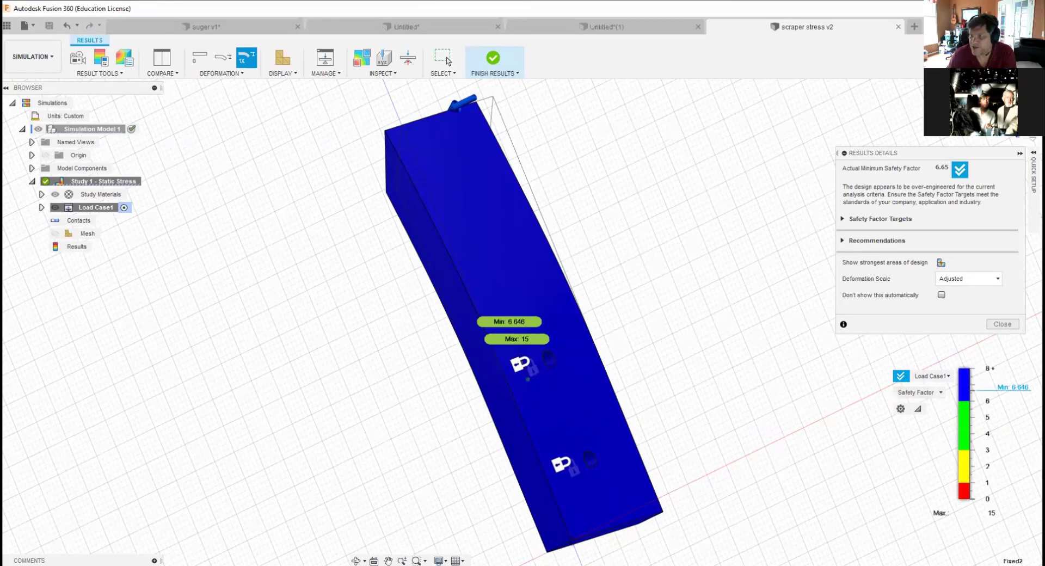
Step: Switch the result plot to Displacement and dismiss the results details
left_click_drag(1005, 109, 977, 127)
left_click(972, 91)
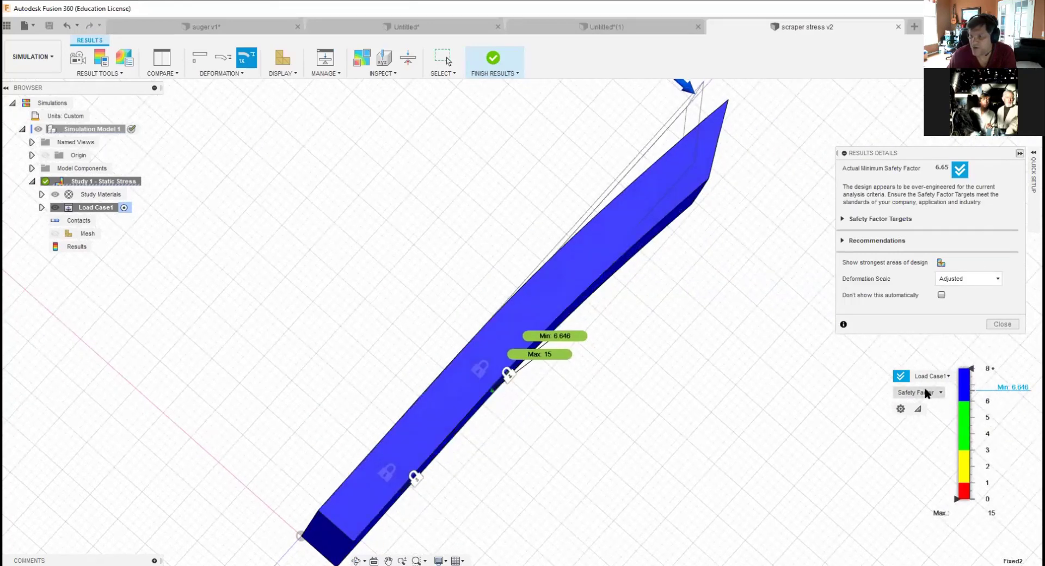
left_click(925, 391)
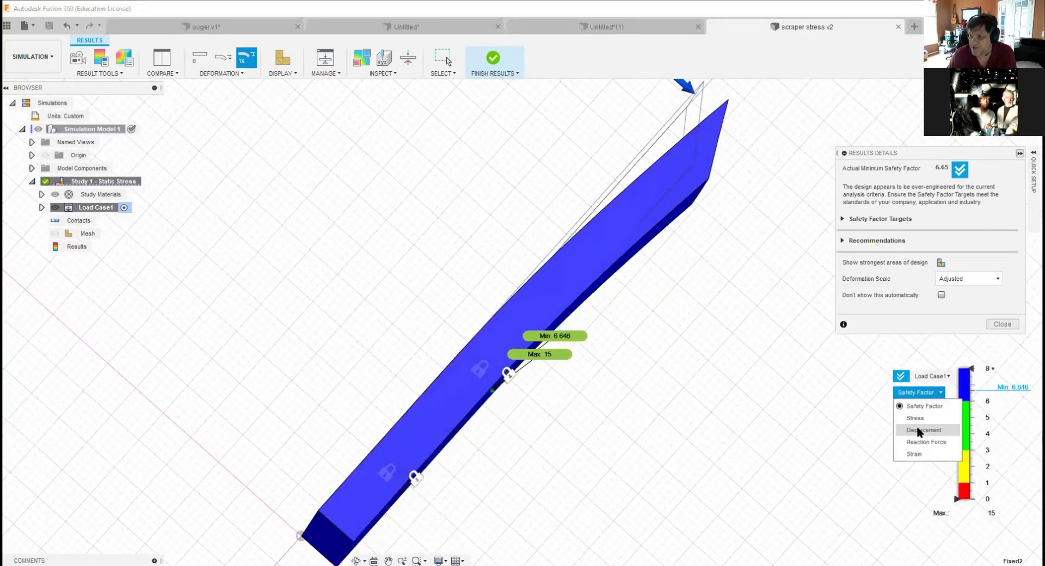
left_click(917, 429)
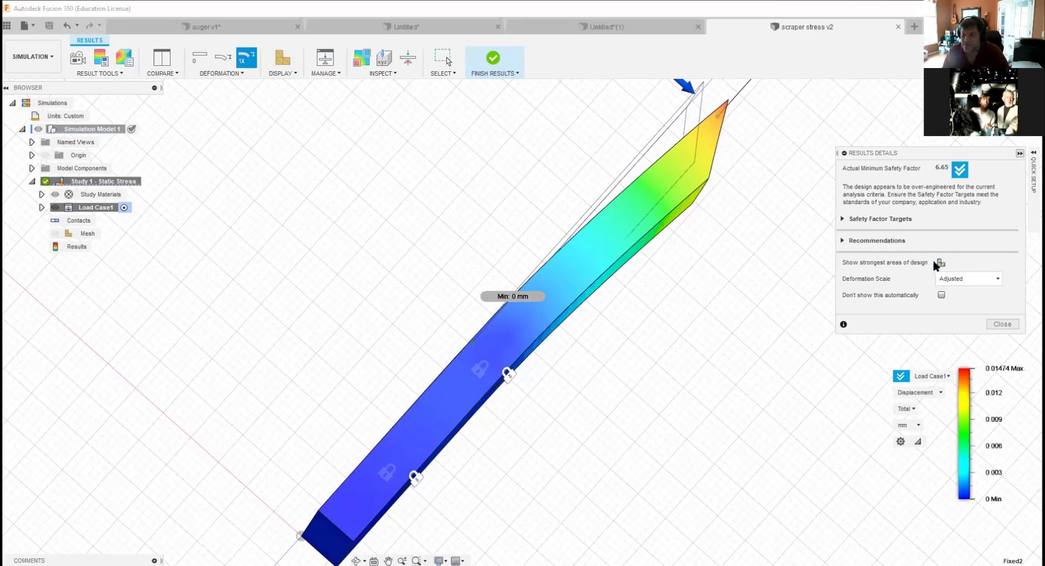
left_click(1004, 324)
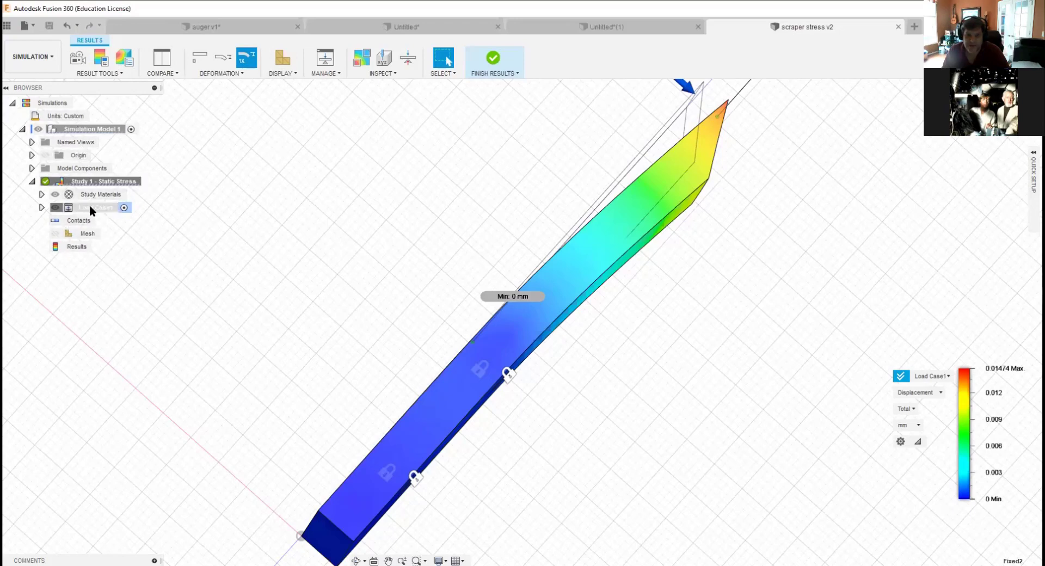
Step: Open the tip force in Load Case1 for editing and keep its units as lbforce
left_click(41, 208)
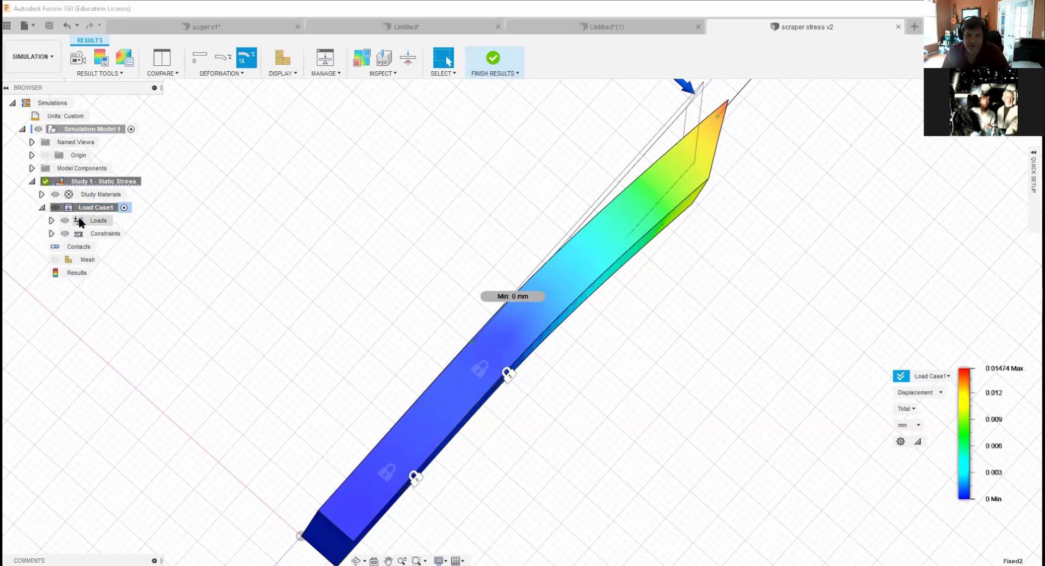
left_click(82, 220)
right_click(86, 221)
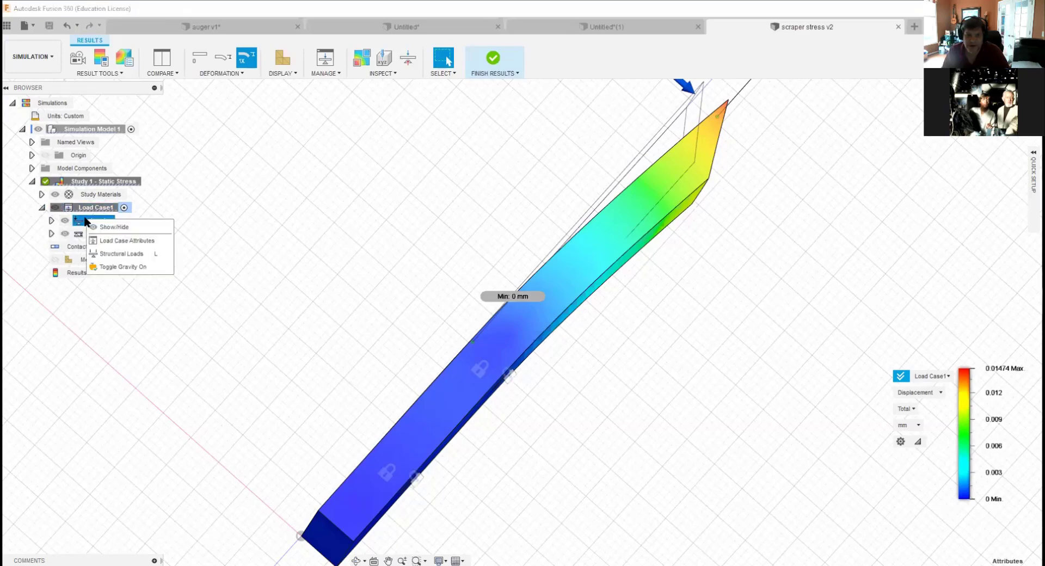
left_click(74, 220)
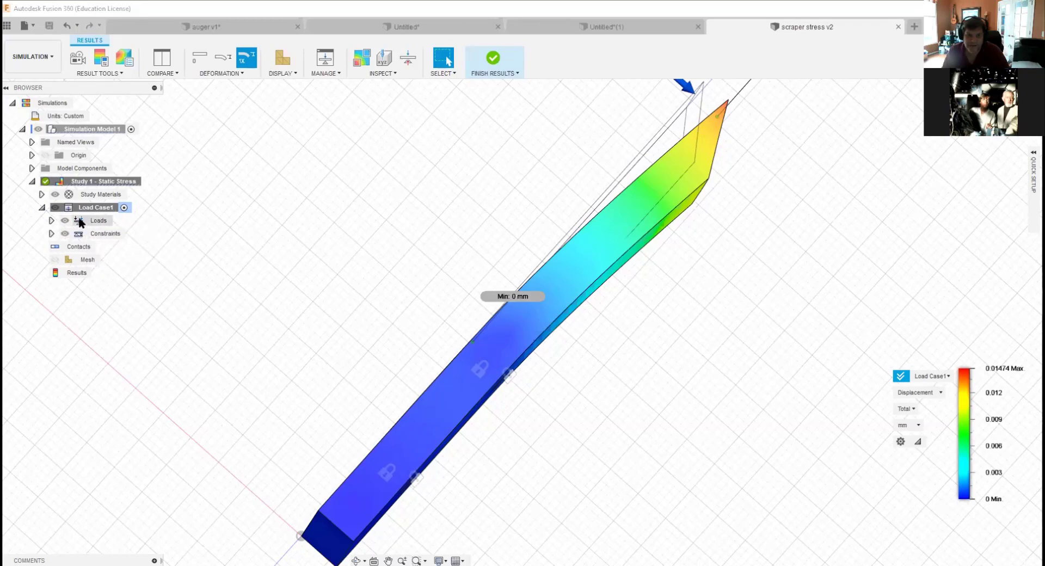
left_click(80, 221)
left_click(51, 221)
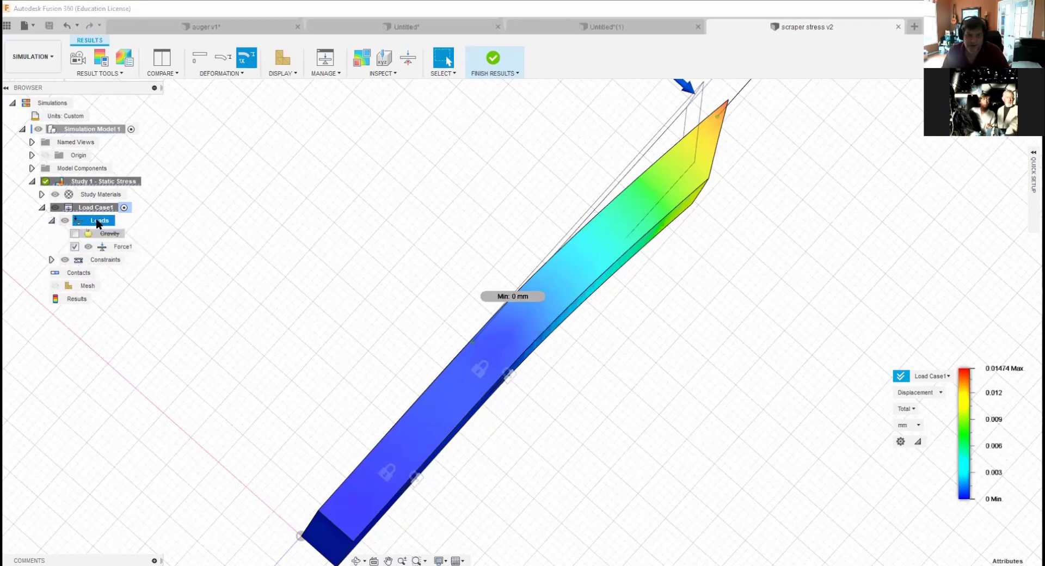
double_click(103, 248)
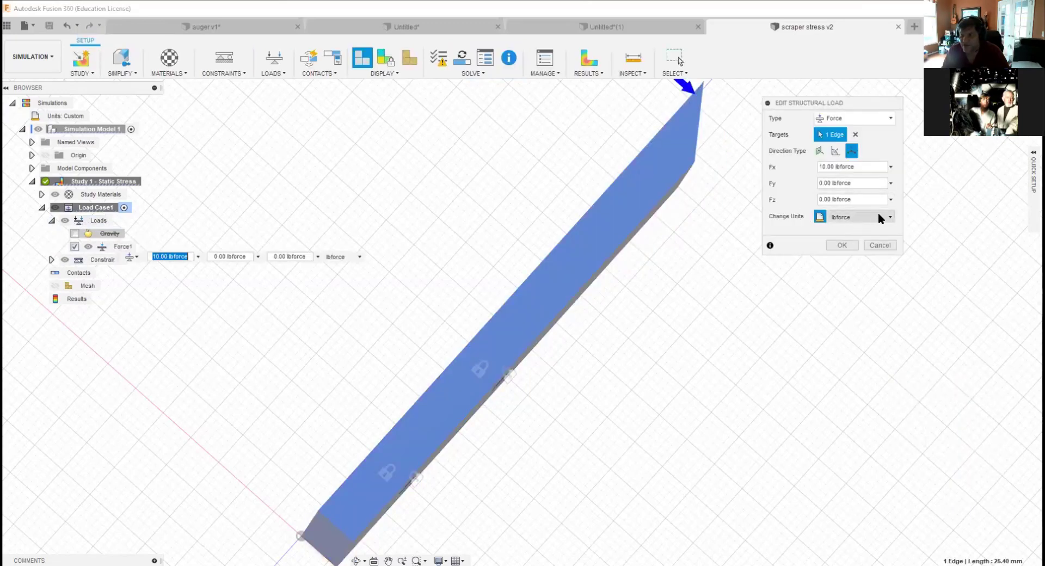
left_click(878, 216)
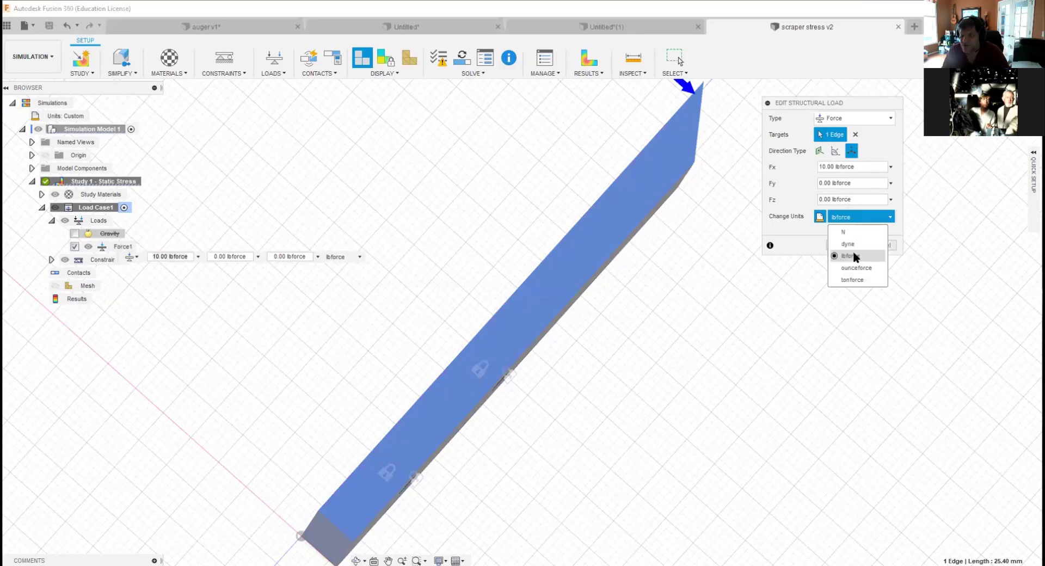
left_click(853, 256)
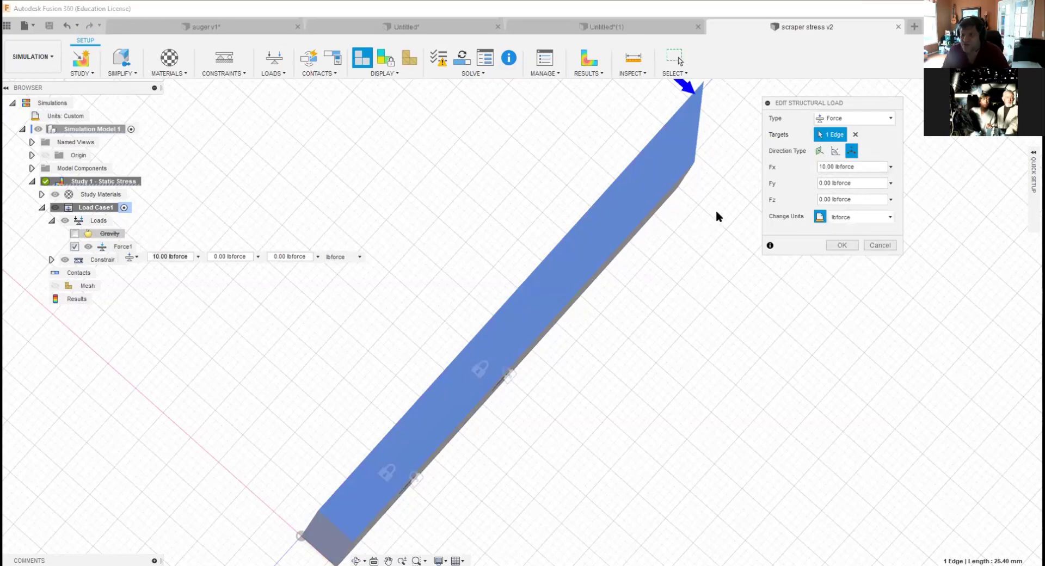
scroll(705, 190, "down", 2)
scroll(705, 188, "down", 1)
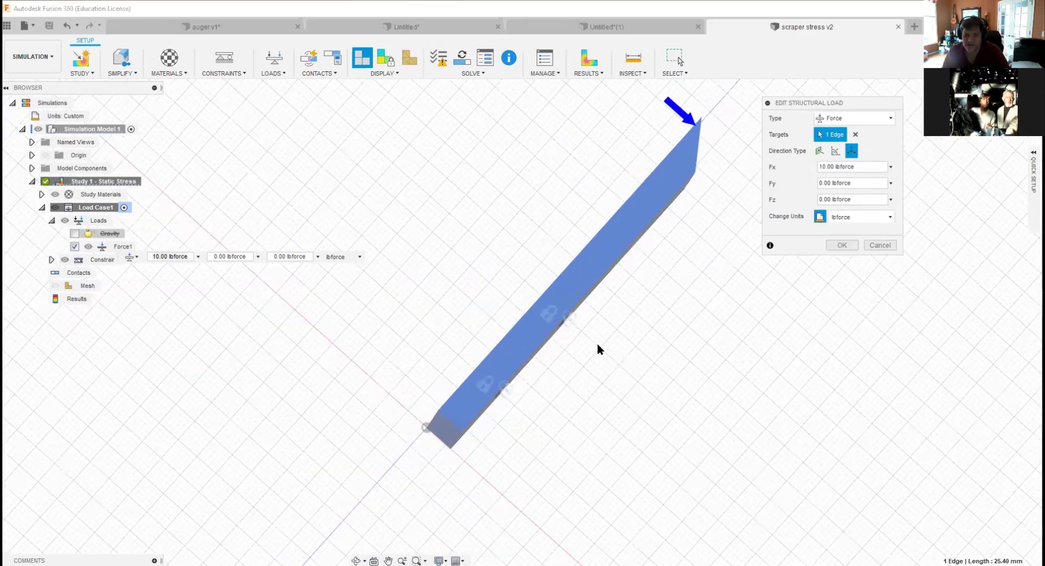